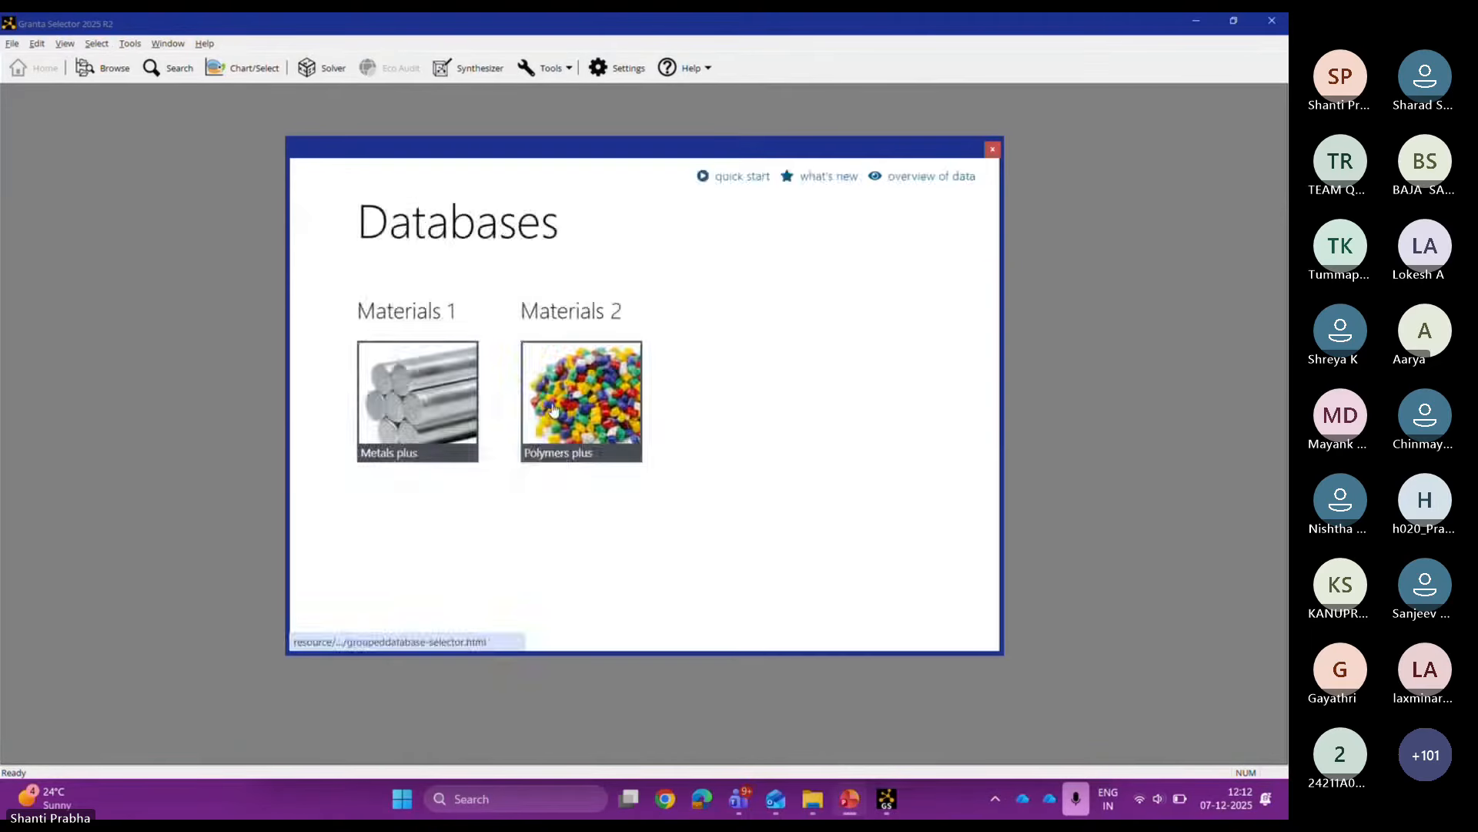
Step: Load the Polymers plus database and show the ProcessUniverse and Battery Cells tables
left_click(553, 409)
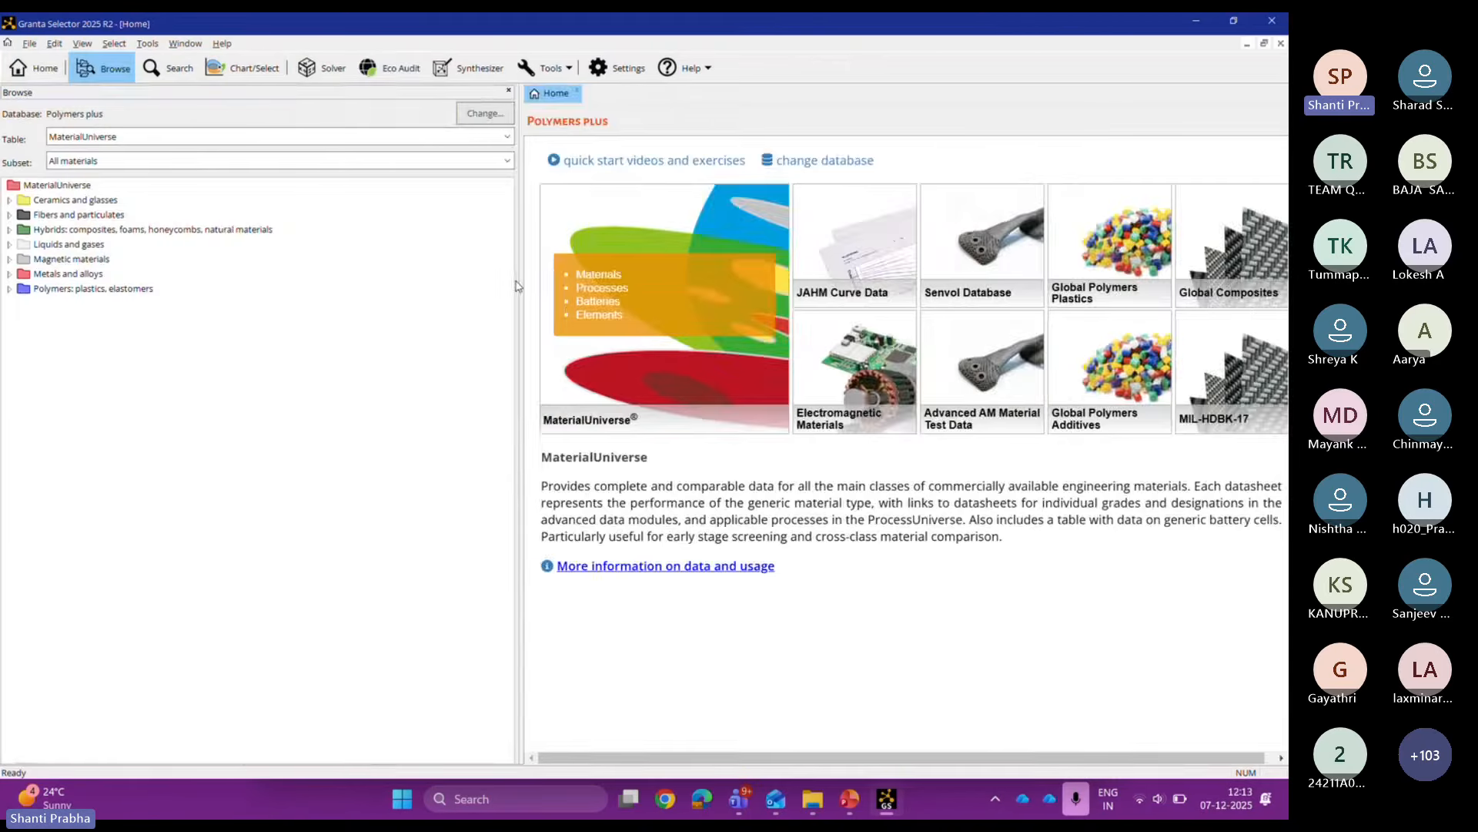
left_click_drag(518, 281, 219, 267)
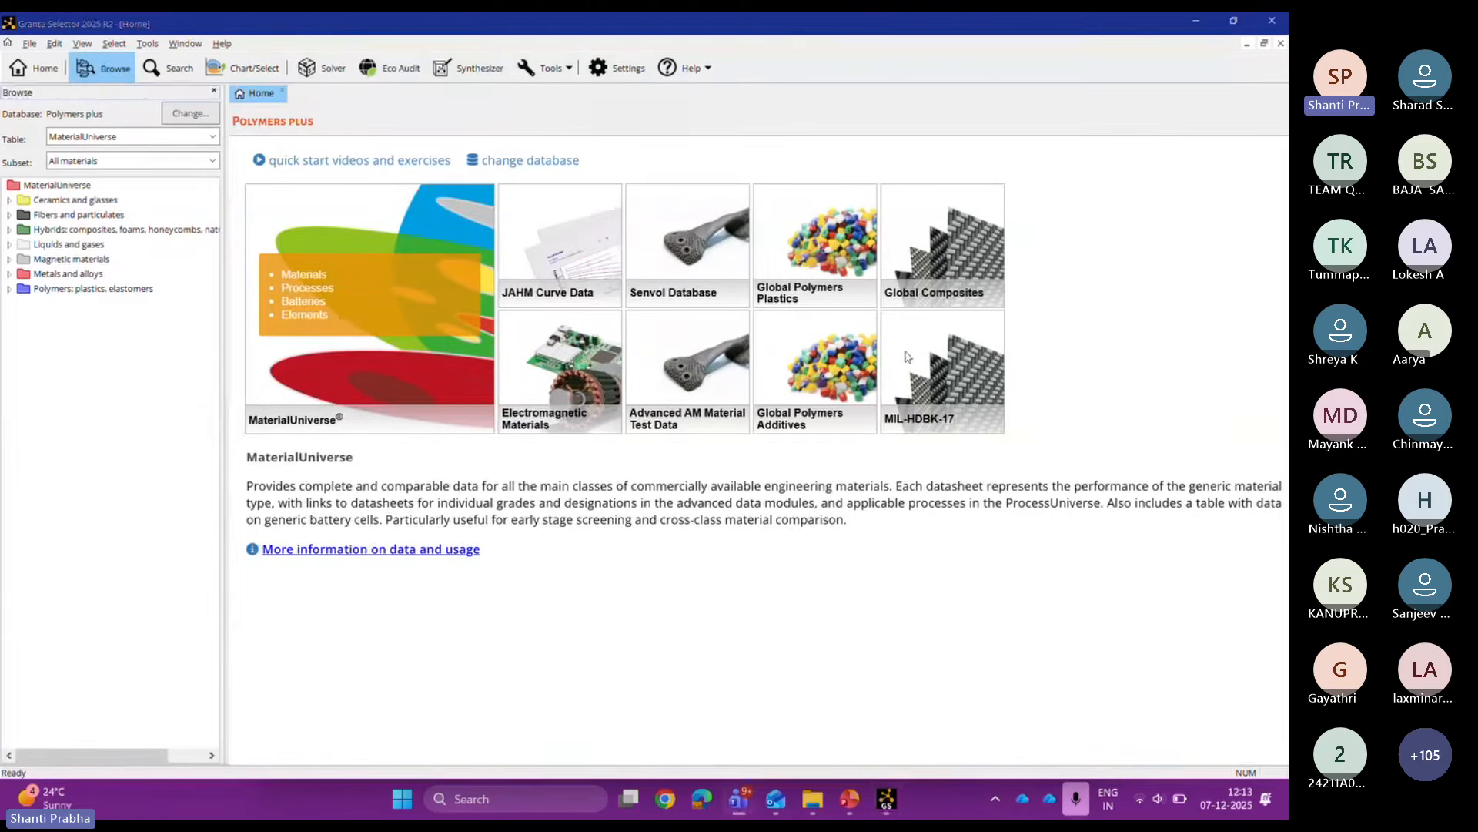
left_click(304, 291)
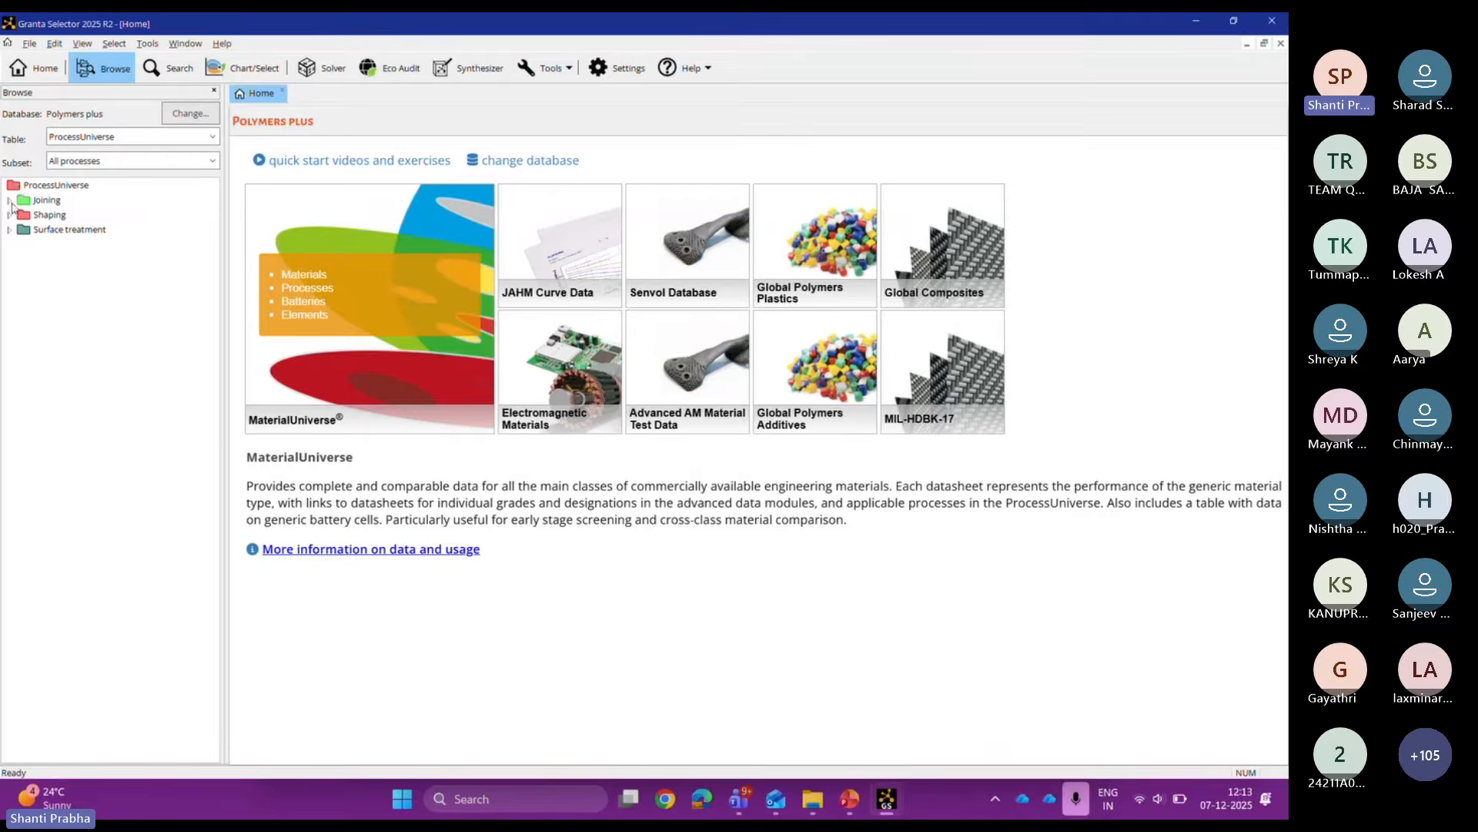
left_click(318, 308)
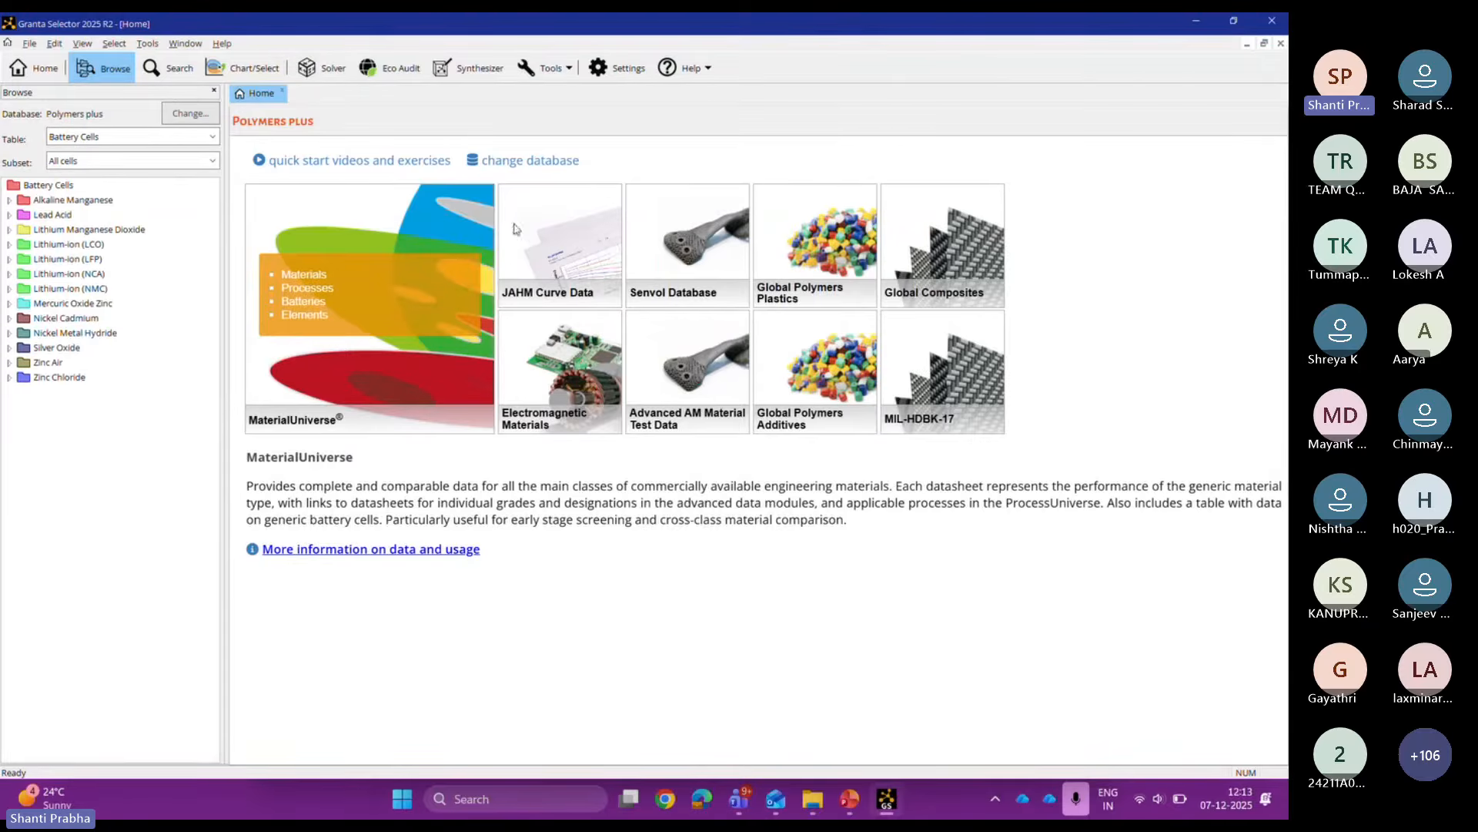
Step: View the JAHM Curve Data description, then start a new Eco Audit project
left_click(559, 232)
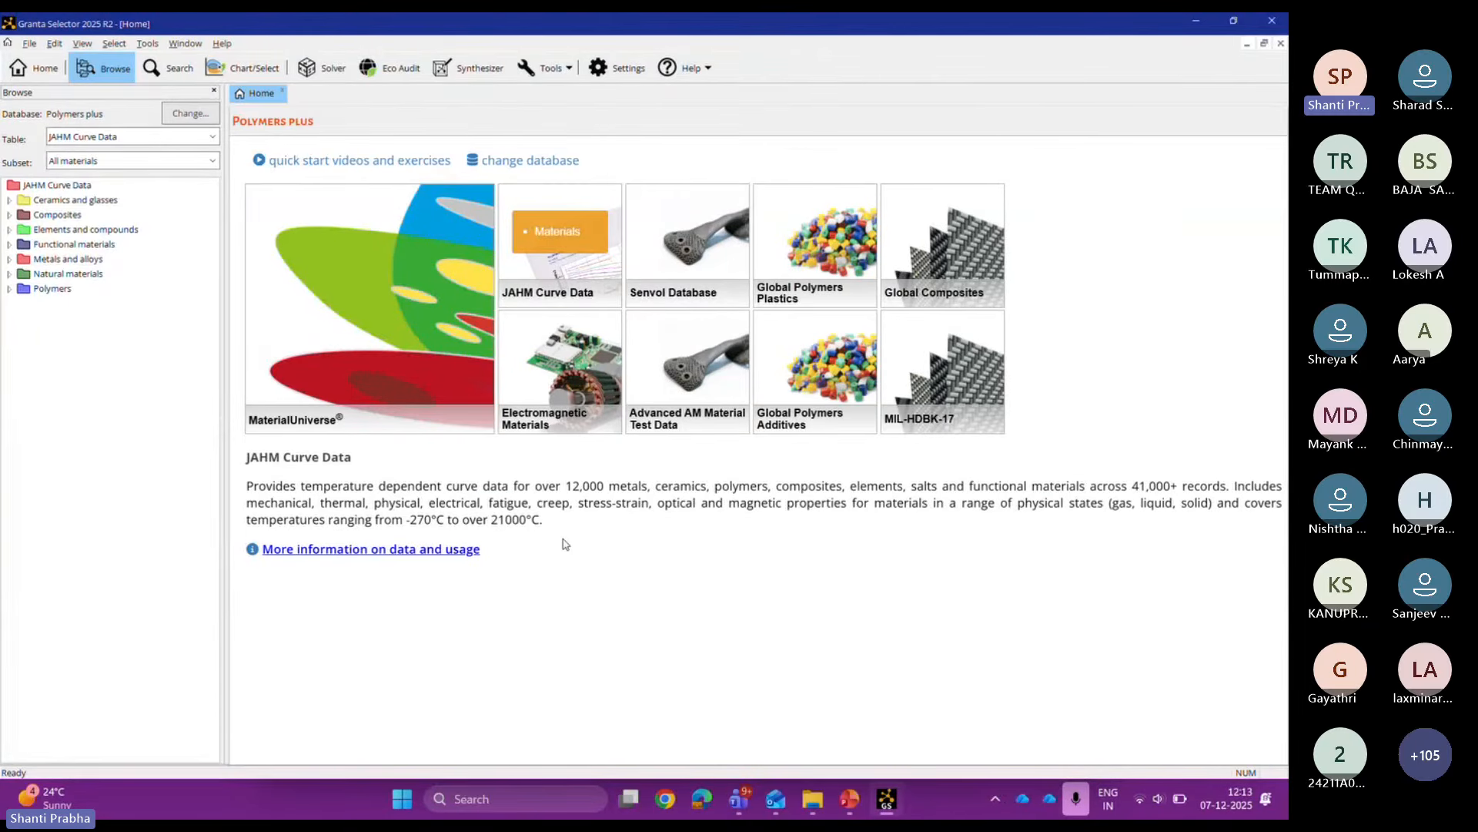
left_click_drag(566, 545, 266, 471)
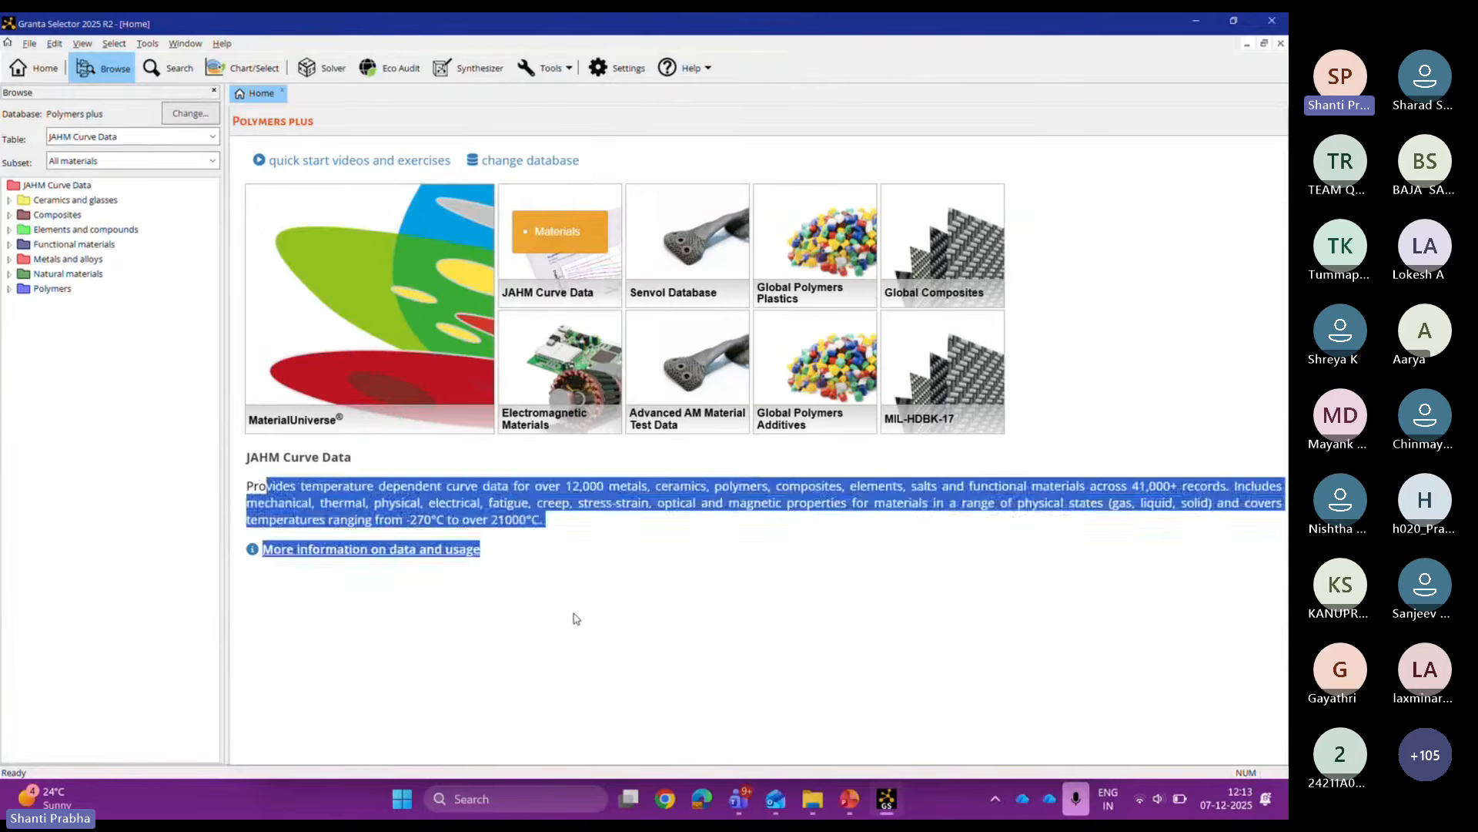
left_click(696, 677)
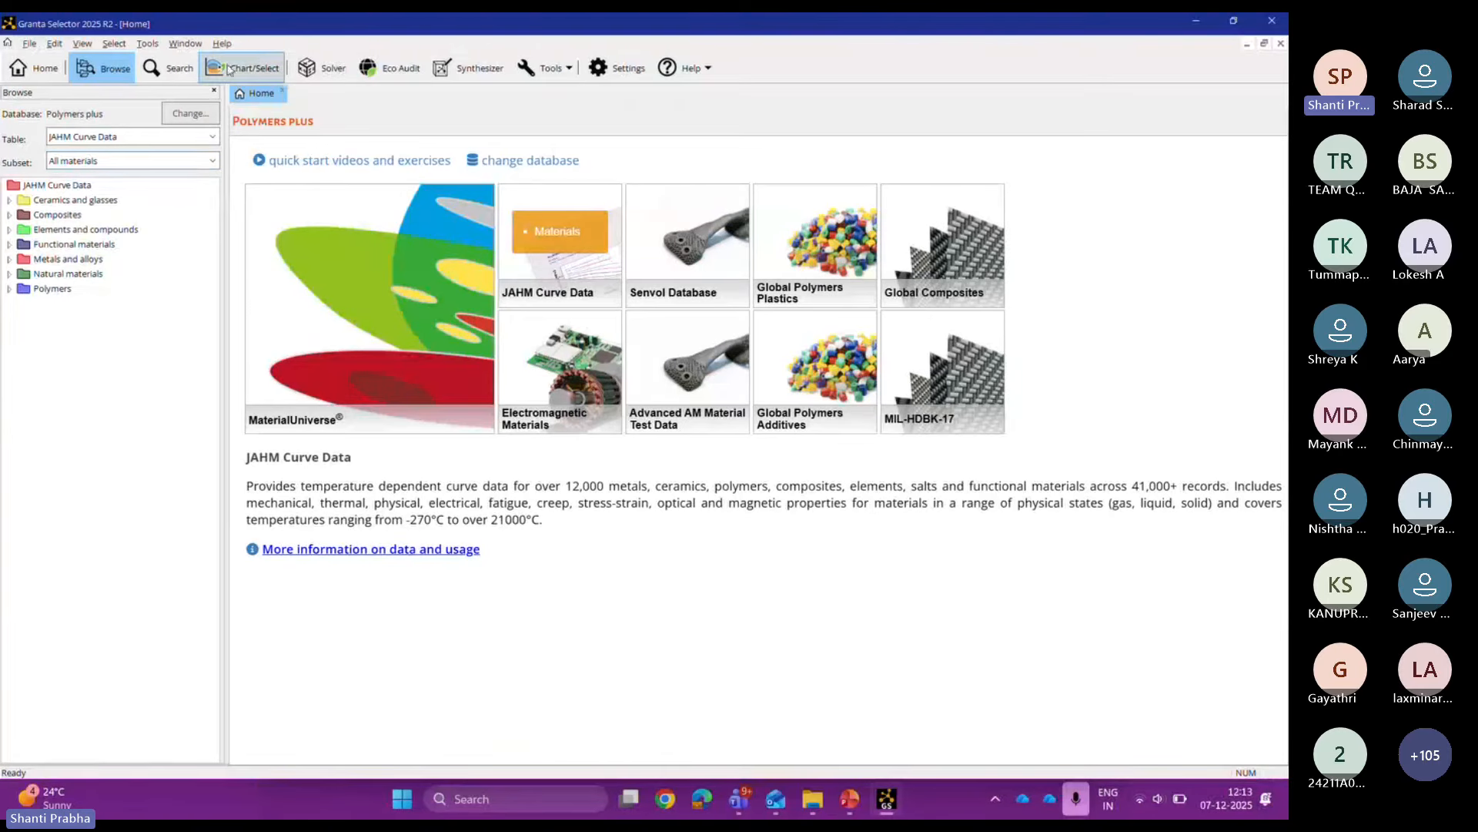
left_click(389, 77)
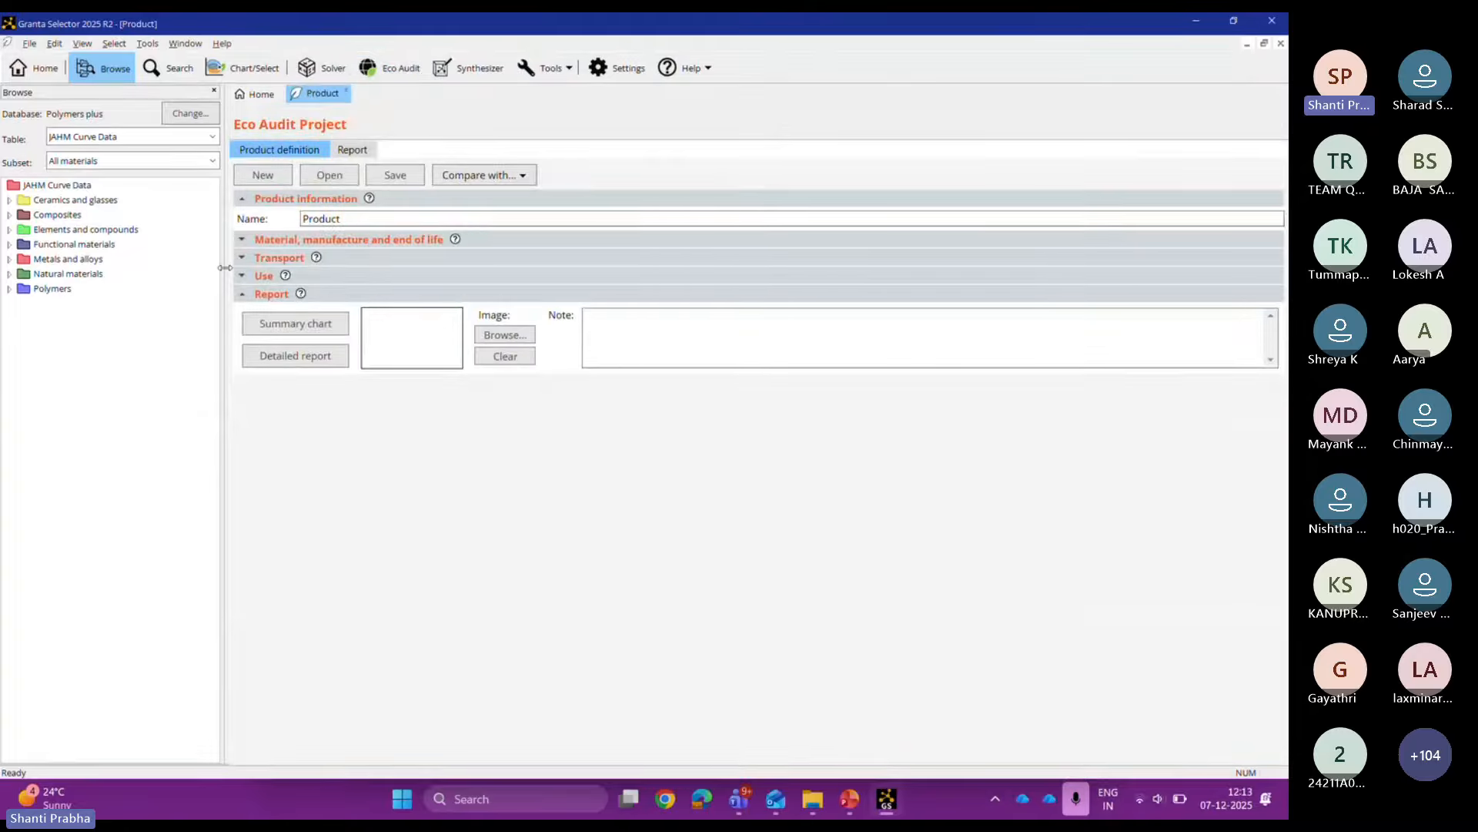
Step: Rename the product 'Drinks bottle' and add a component named Cap
left_click_drag(224, 267, 208, 267)
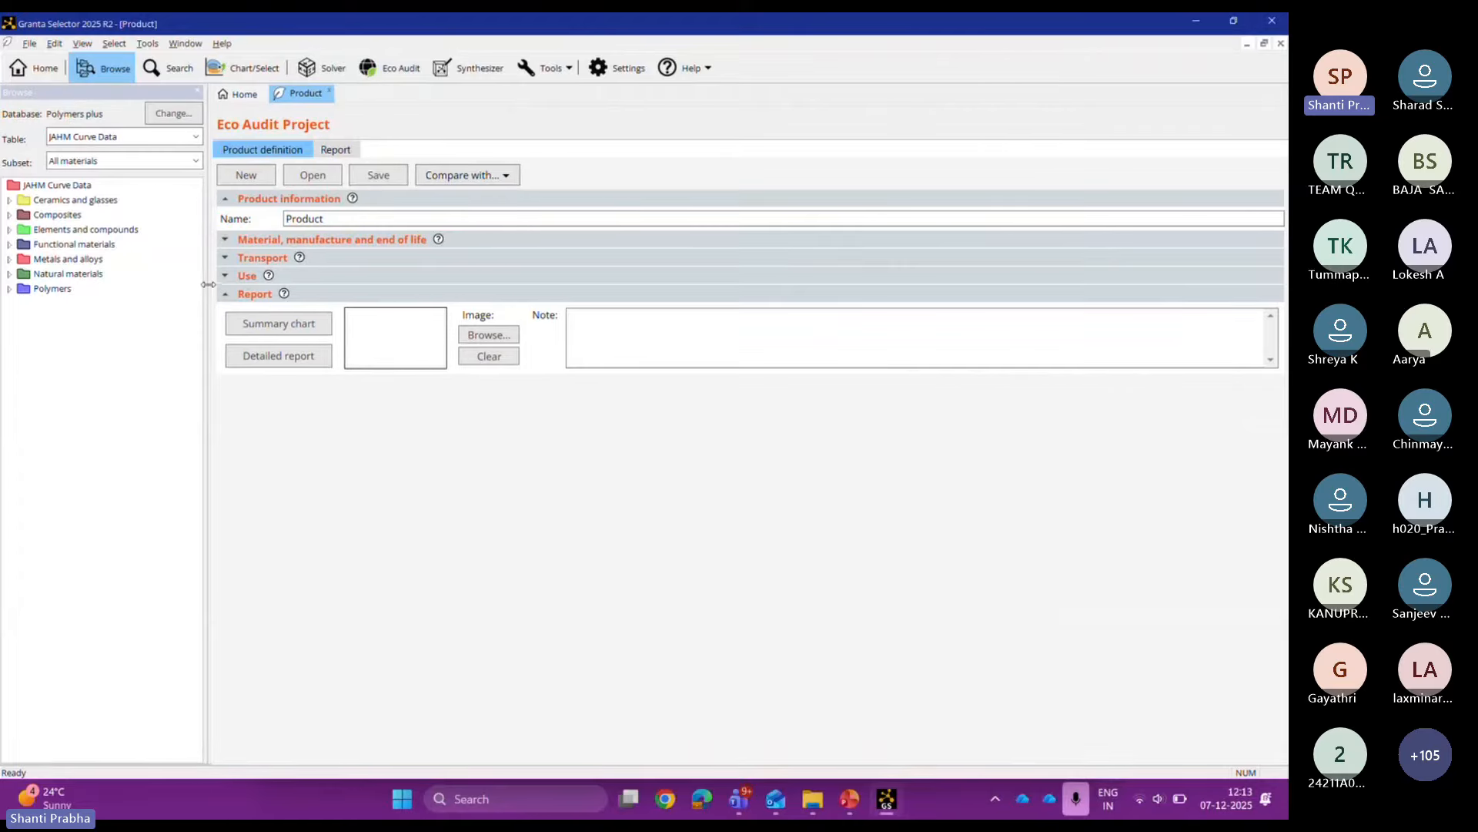
double_click(375, 214)
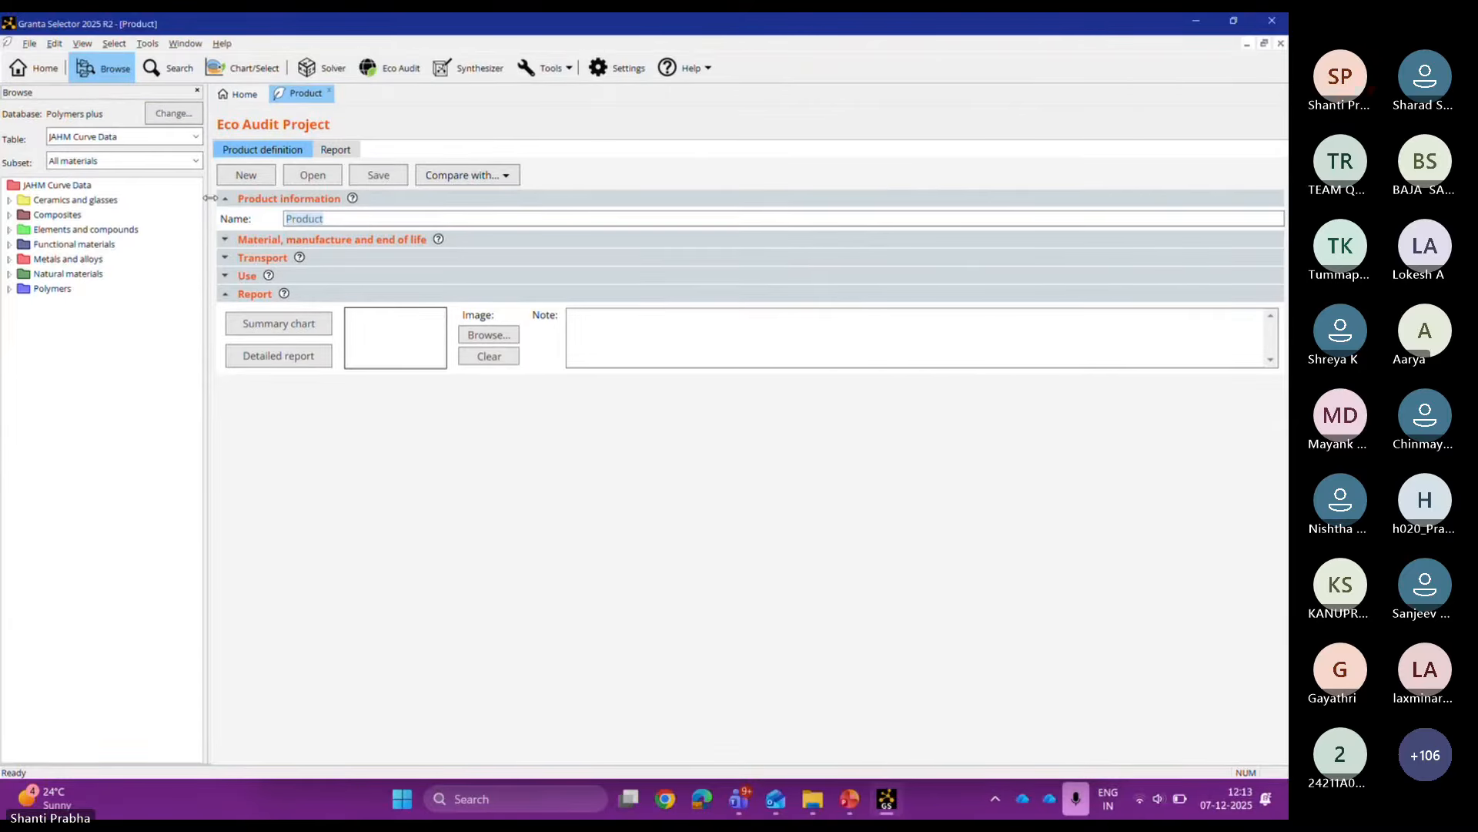
type("Drinks bottle")
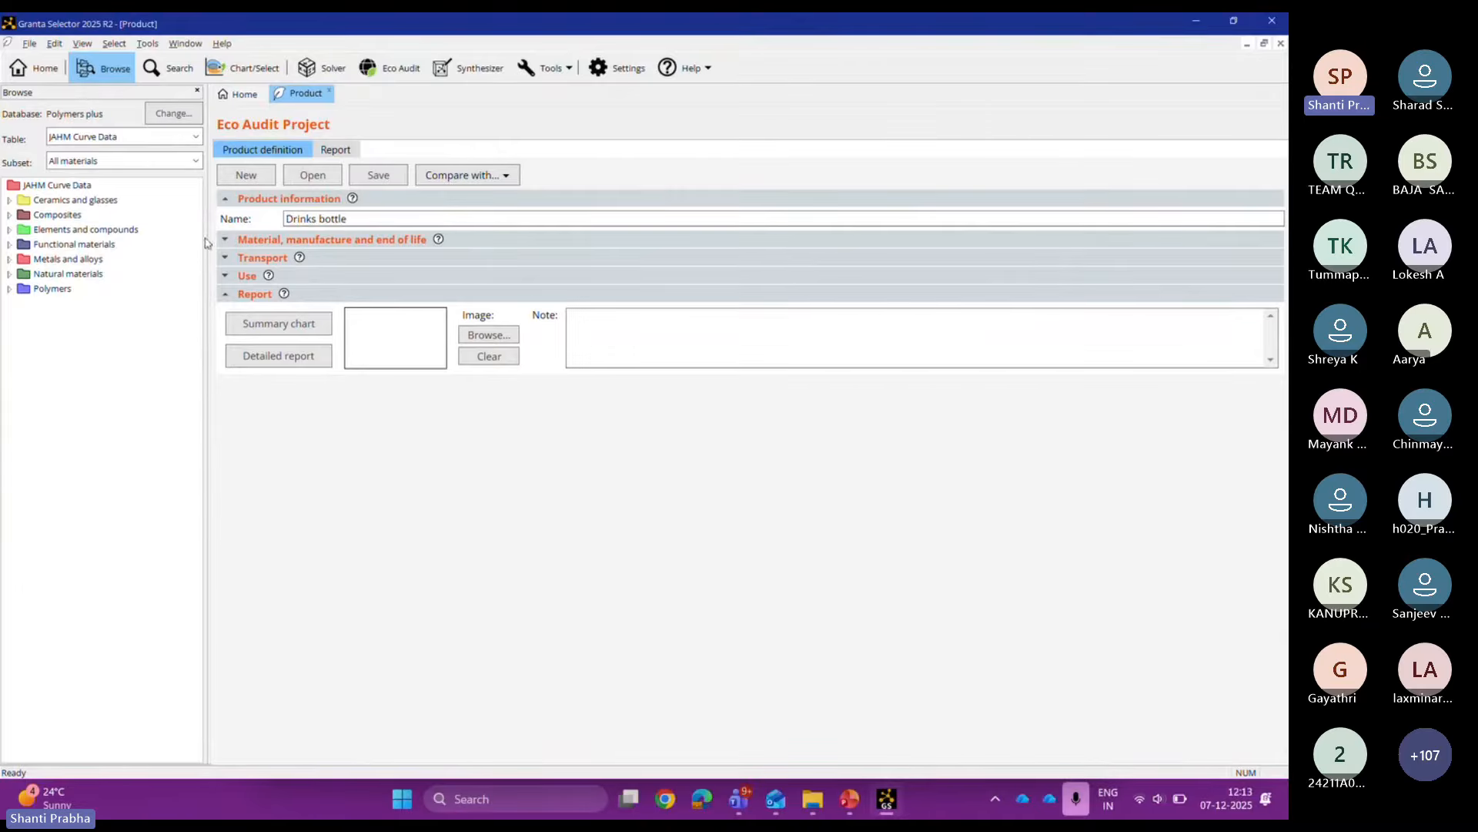
left_click(241, 242)
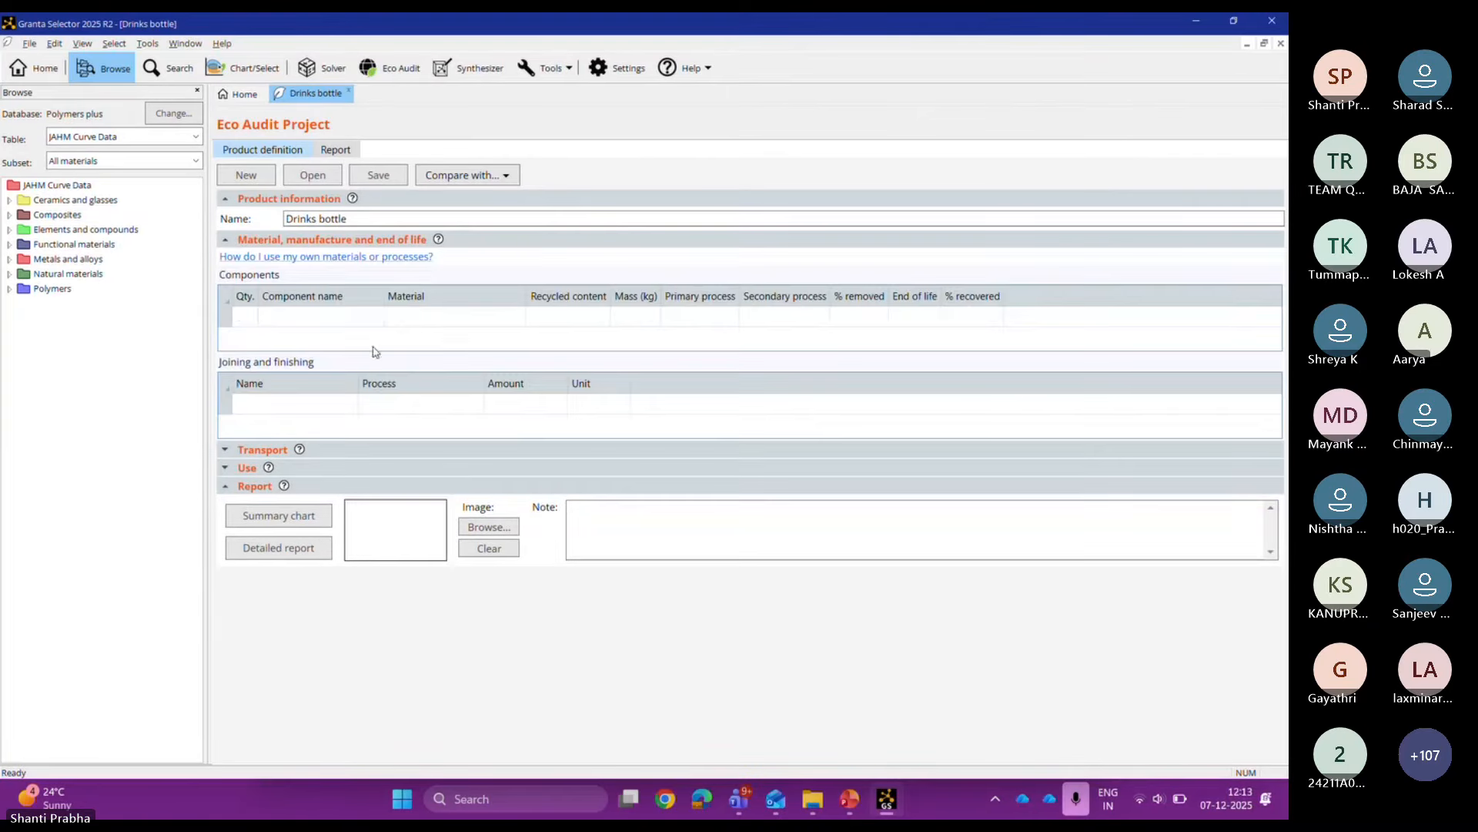
left_click(346, 317)
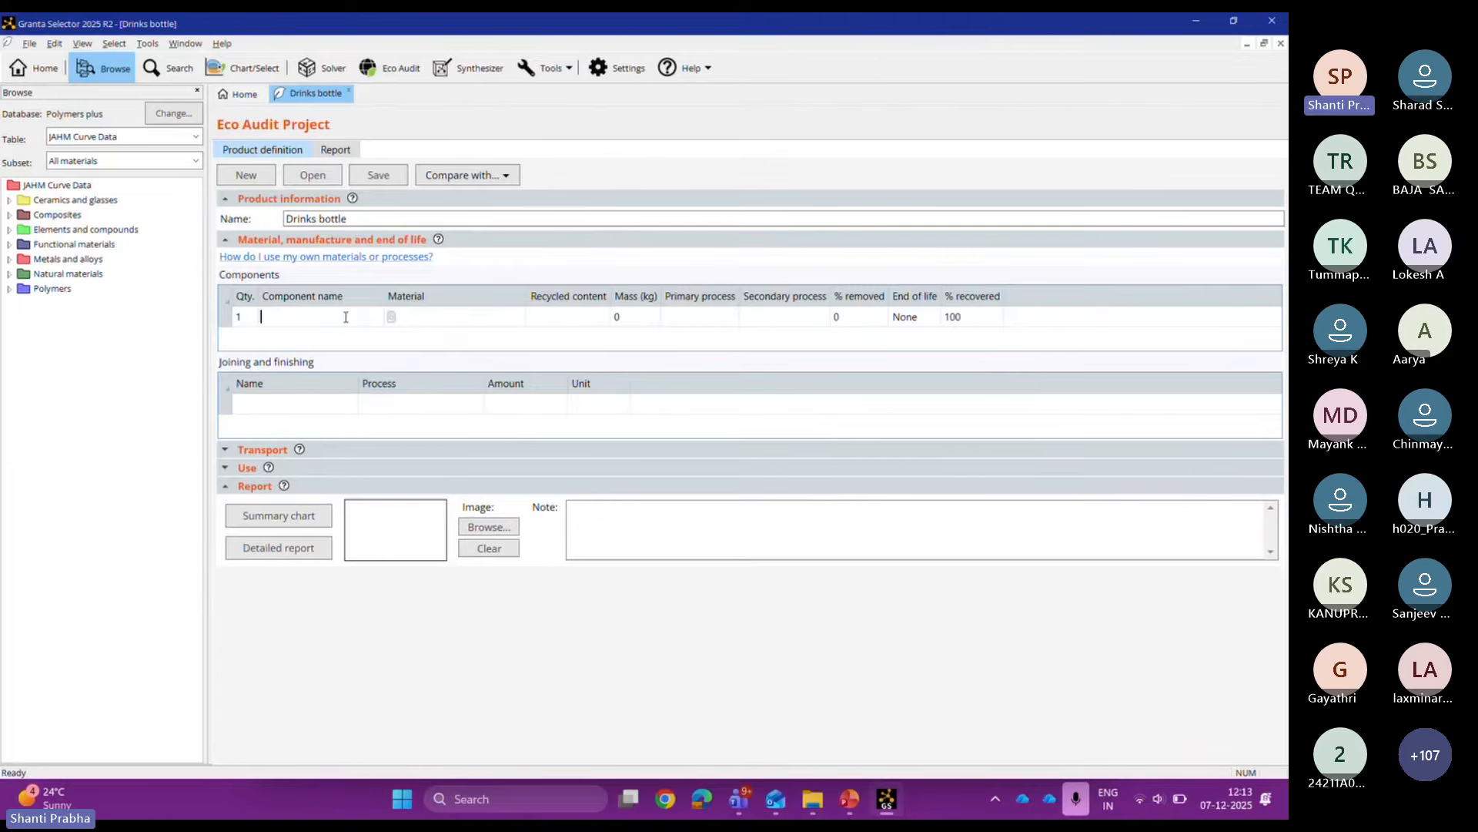
type("Cap")
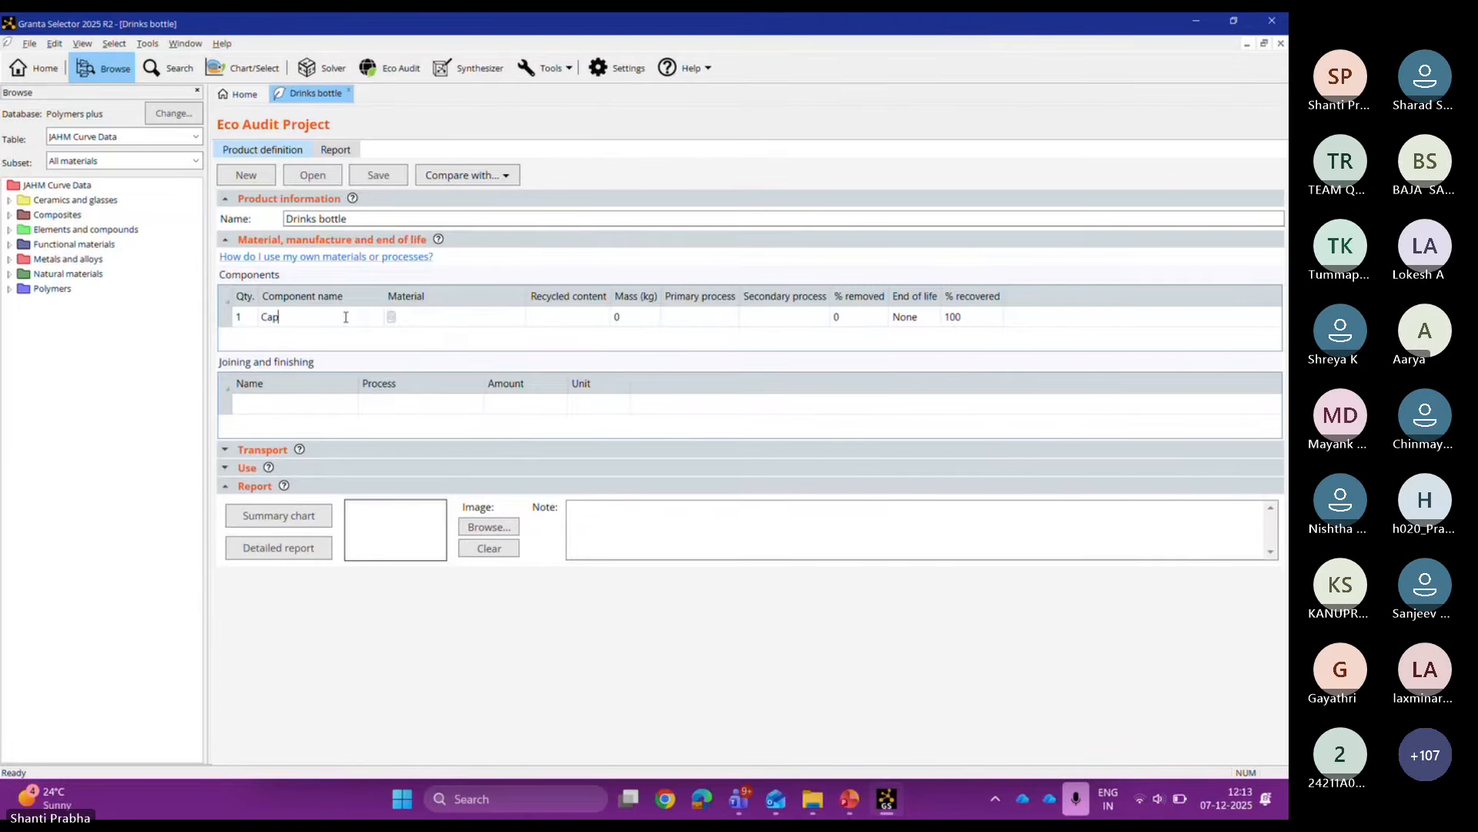
Step: Set the Cap's material to PVC > Unfilled > Rigid, molding and extrusion
left_click(432, 322)
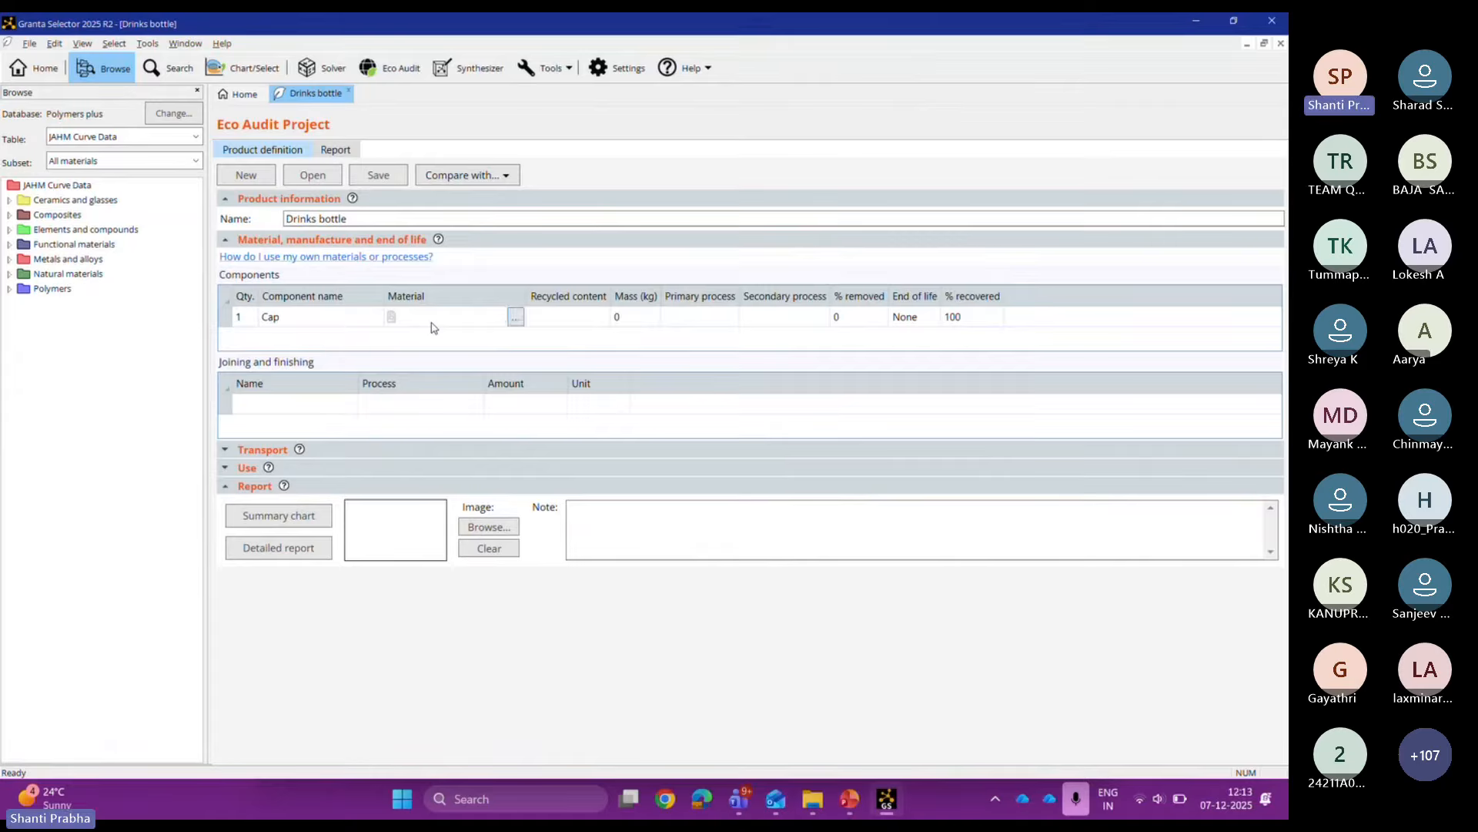
left_click(515, 316)
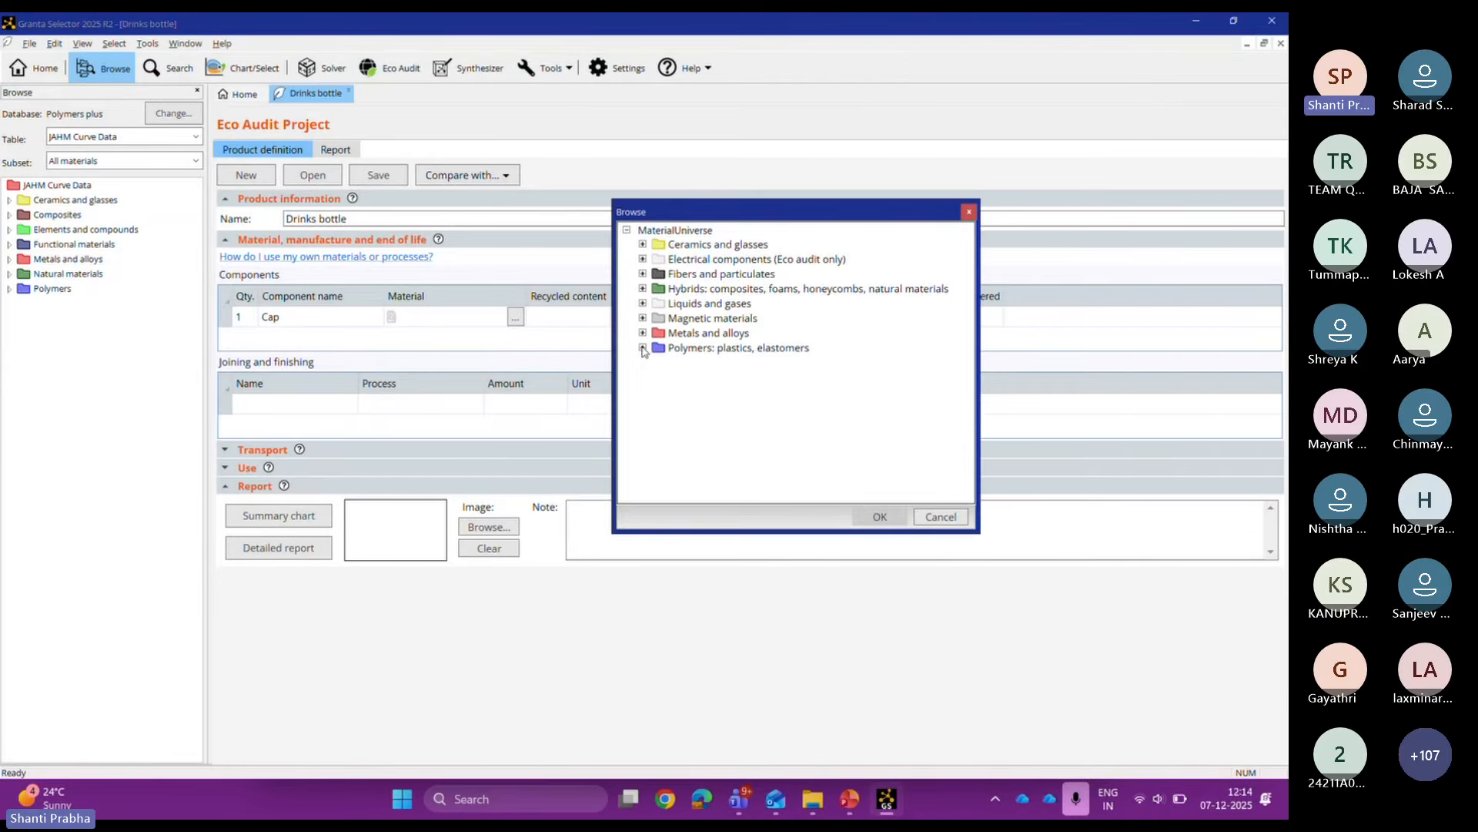
left_click(643, 348)
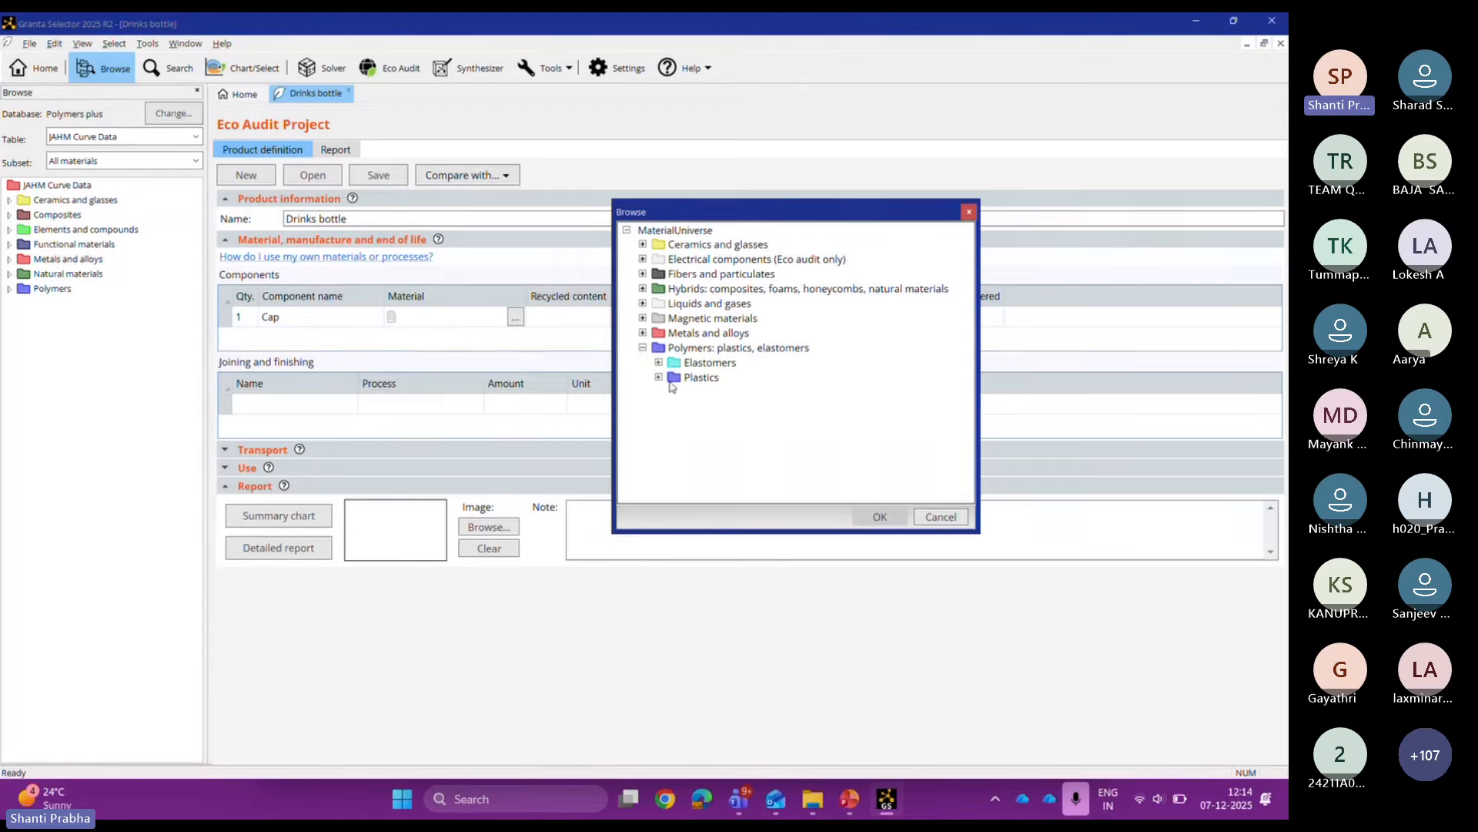
left_click(659, 377)
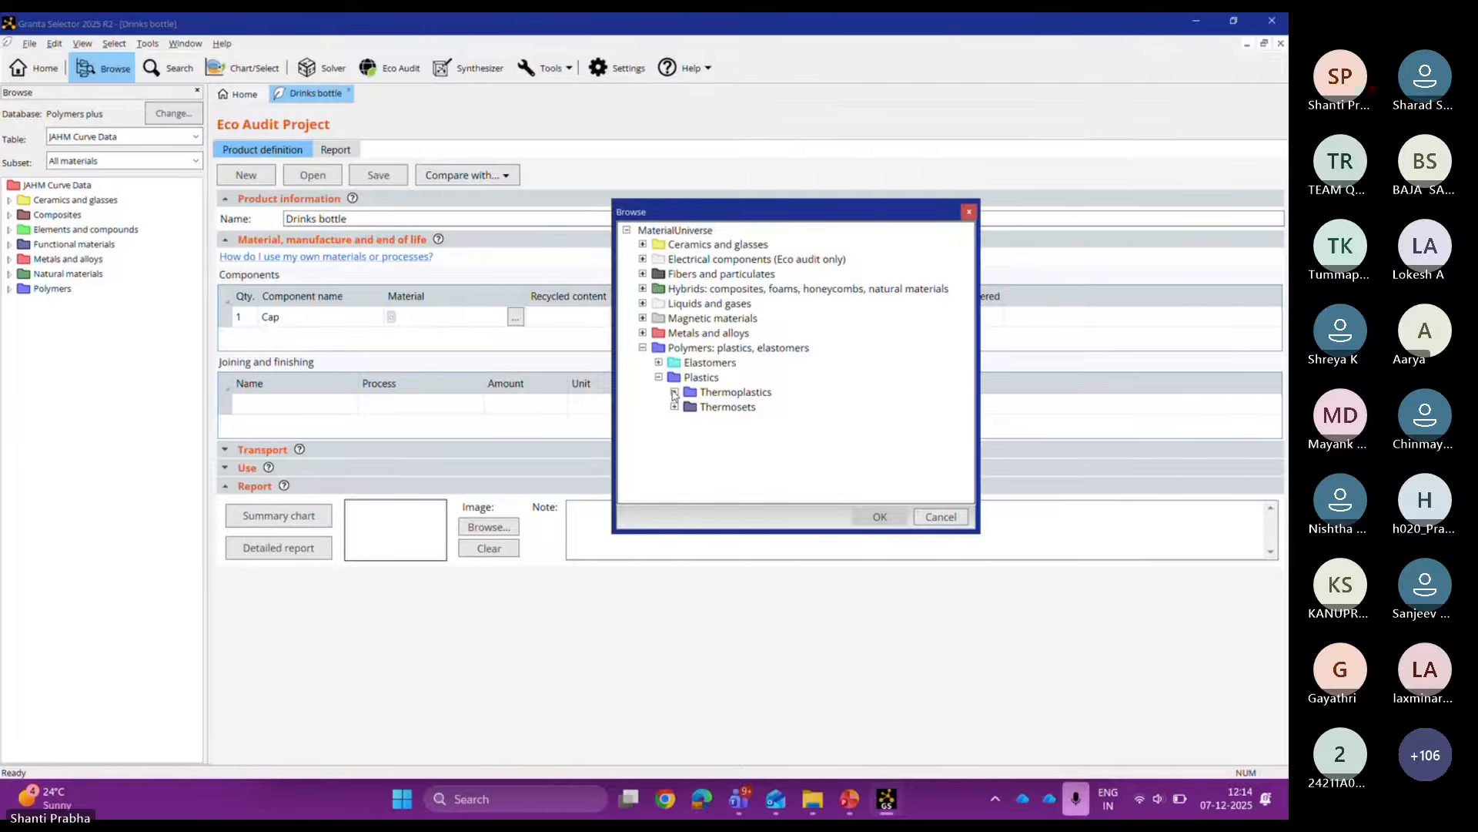
left_click(674, 393)
left_click_drag(755, 212, 477, 186)
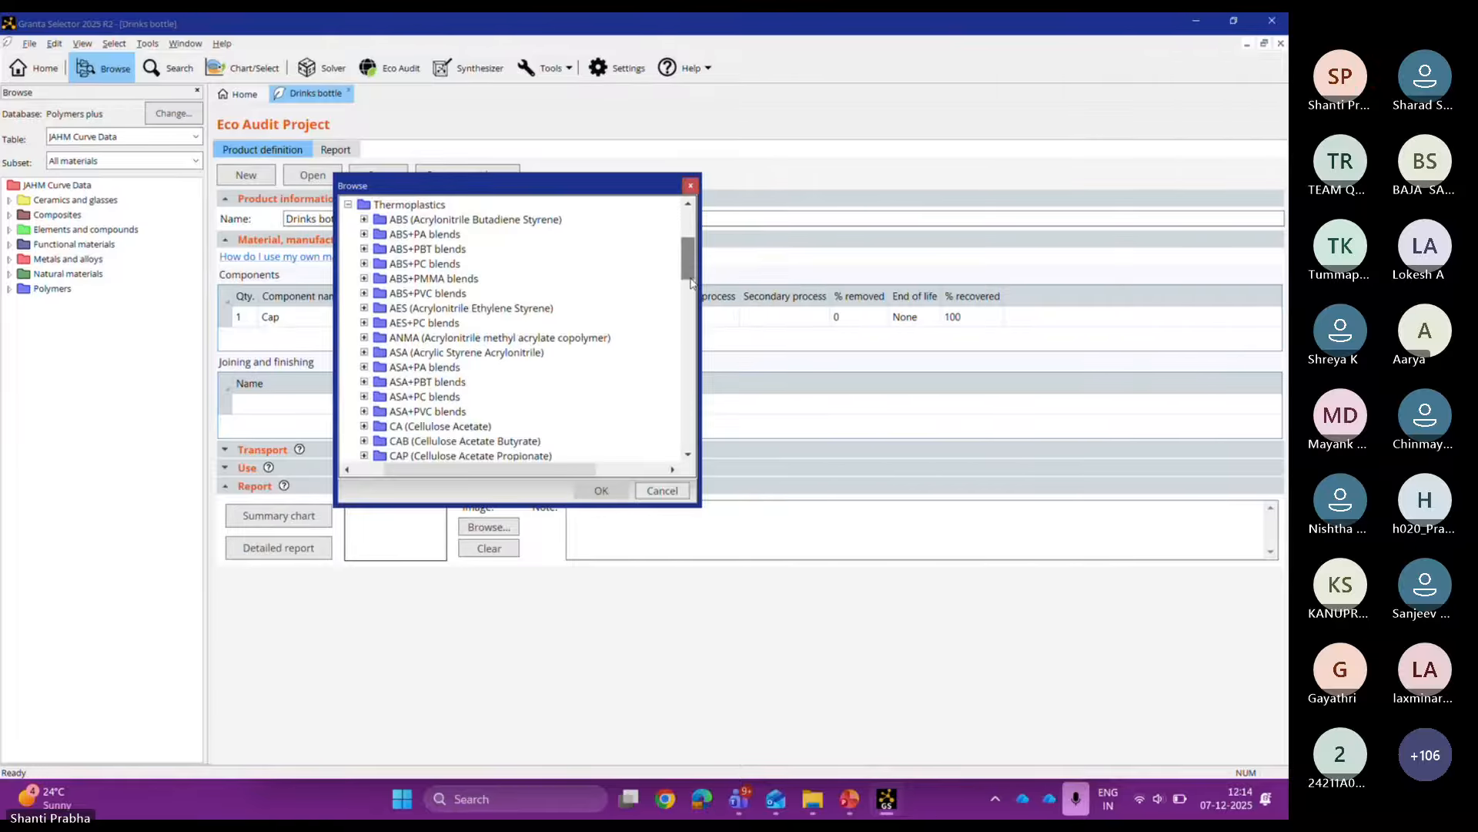
left_click_drag(687, 262, 685, 435)
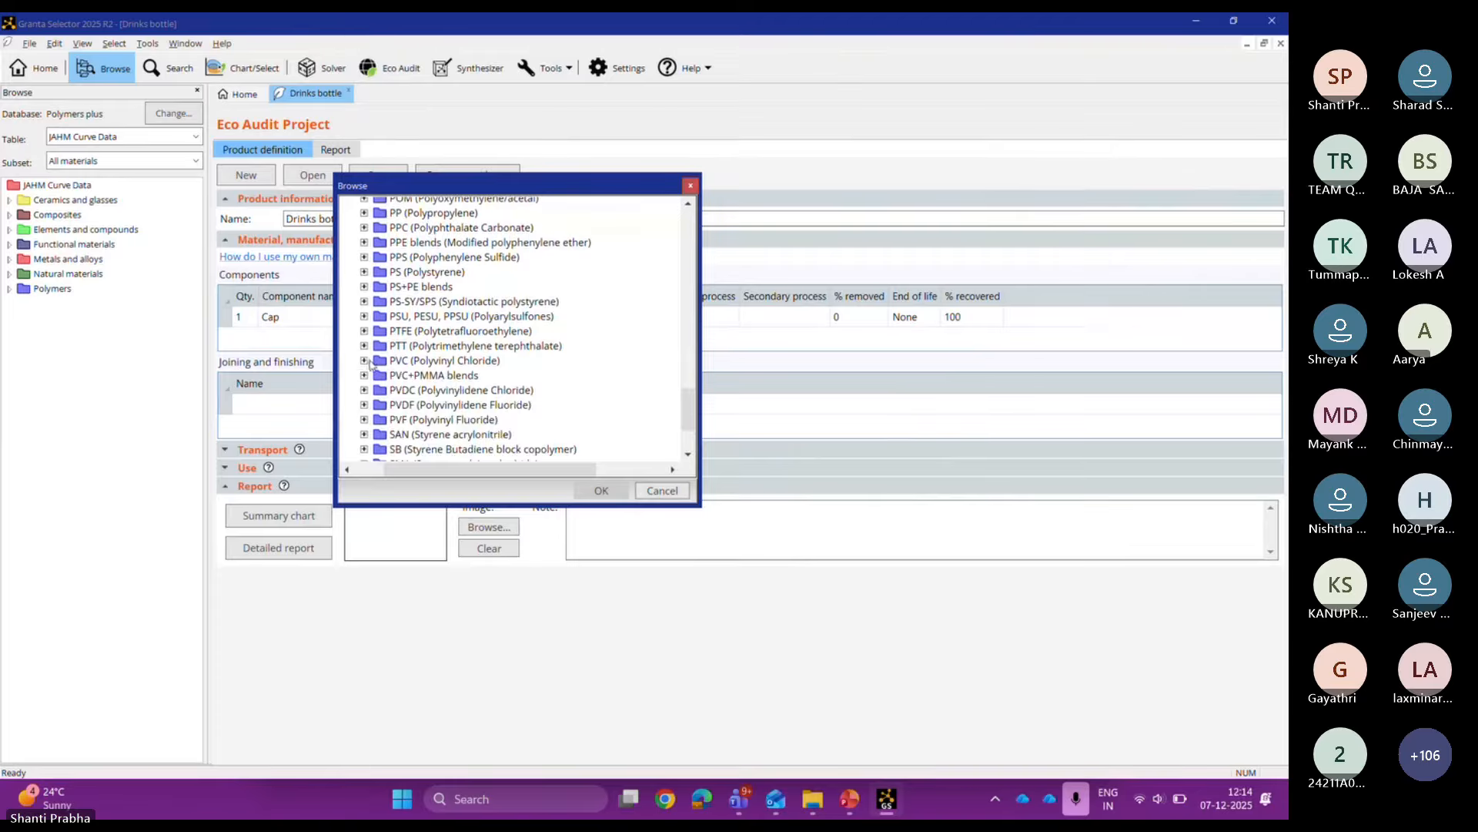
left_click(364, 360)
left_click(364, 404)
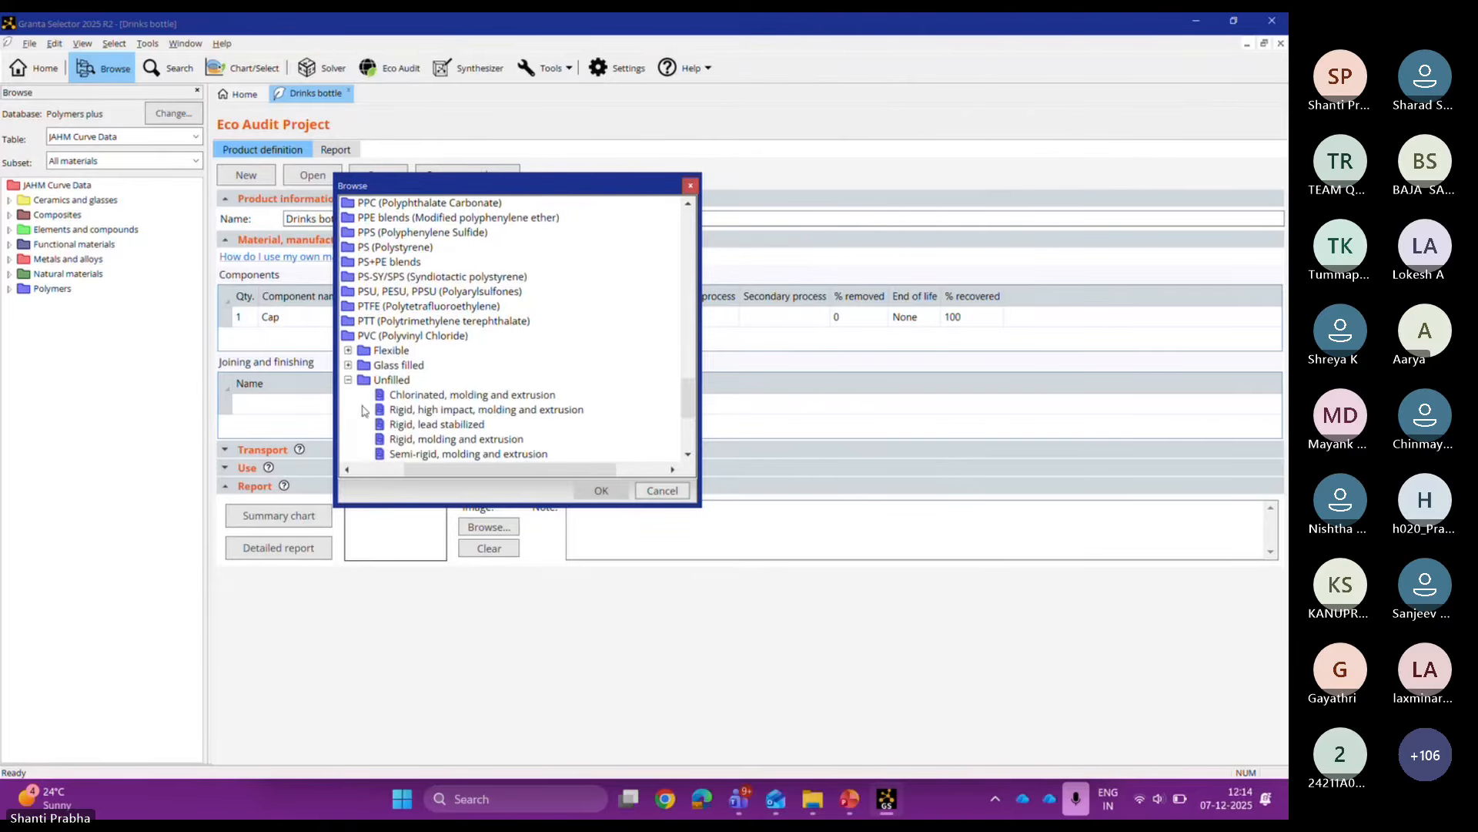
mouse_move(690, 395)
left_mouse_down()
mouse_move(693, 425)
mouse_move(692, 410)
left_mouse_up()
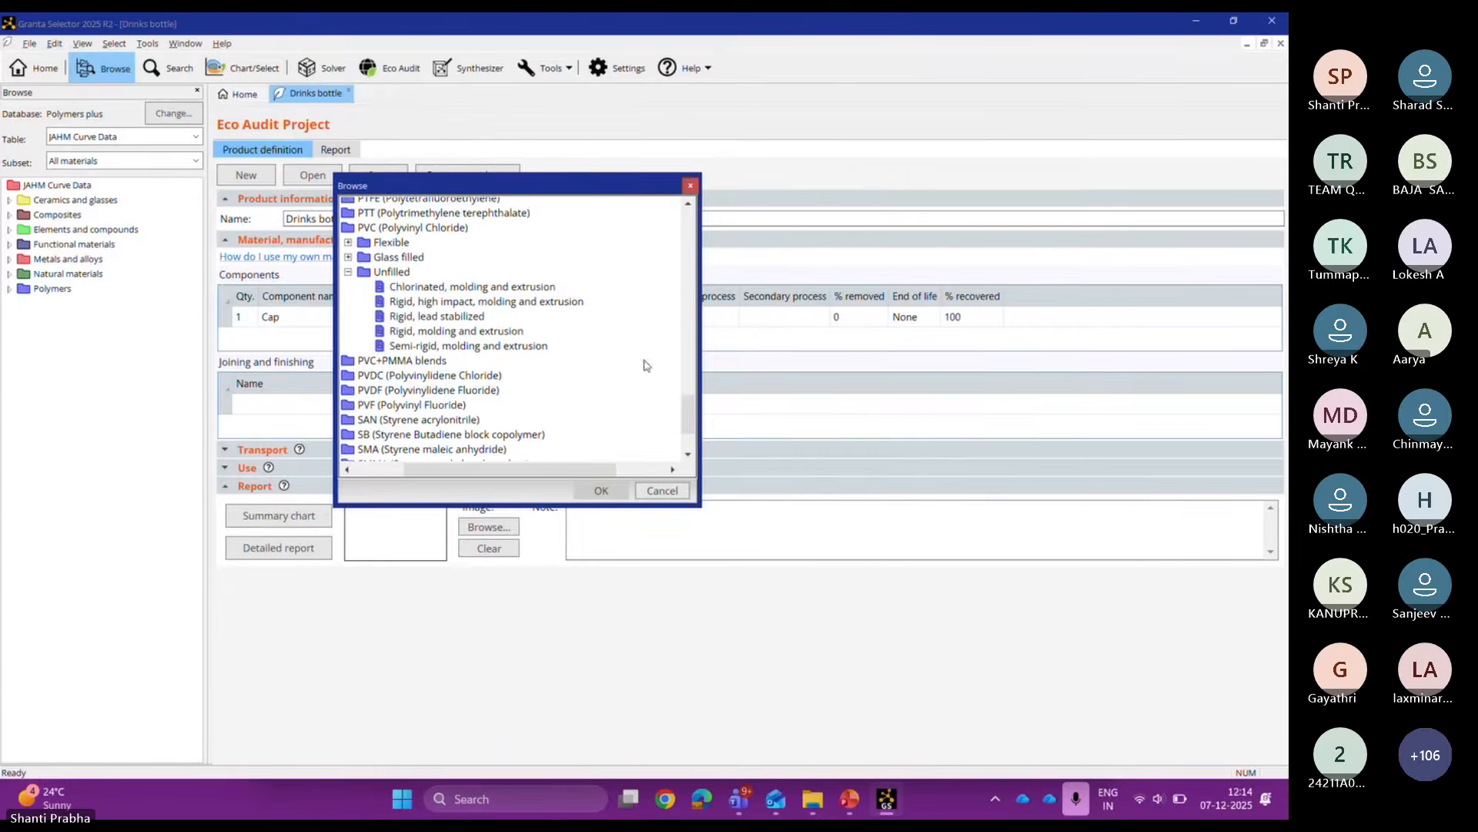
double_click(504, 331)
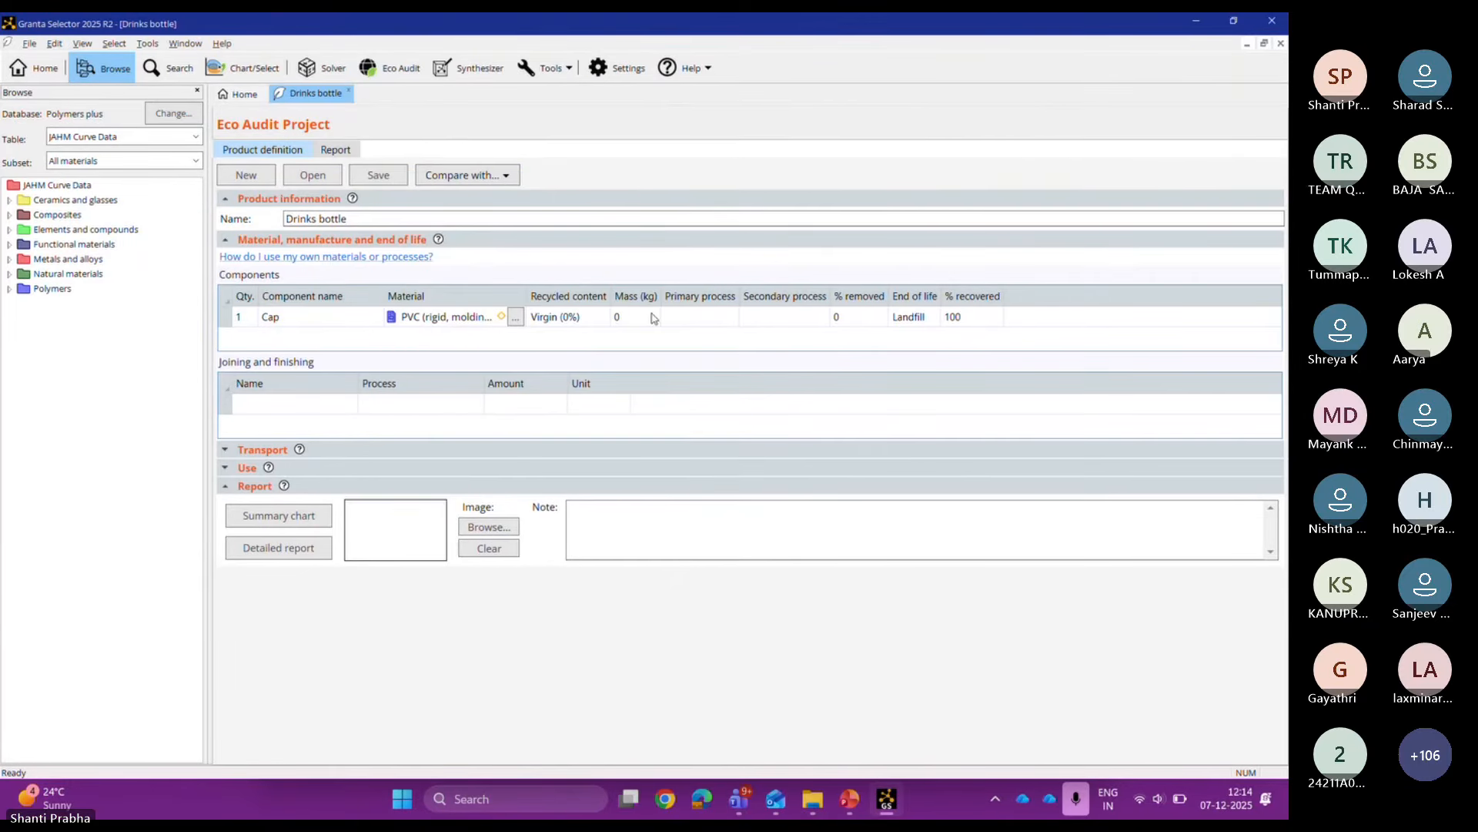
Step: Give the Cap a mass of 0.25 kg and polymer molding as primary process
left_click(635, 316)
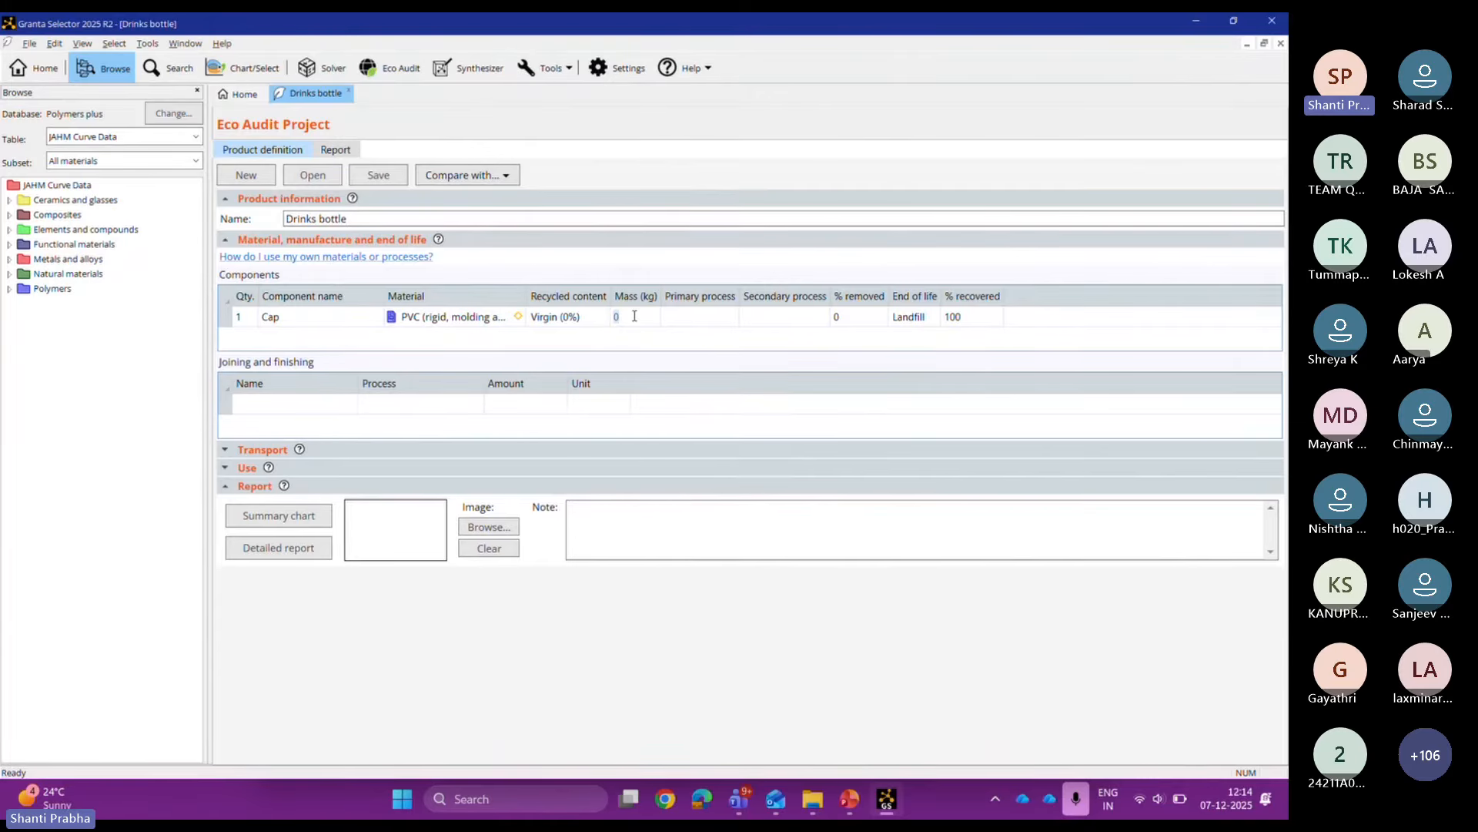
type("0.25")
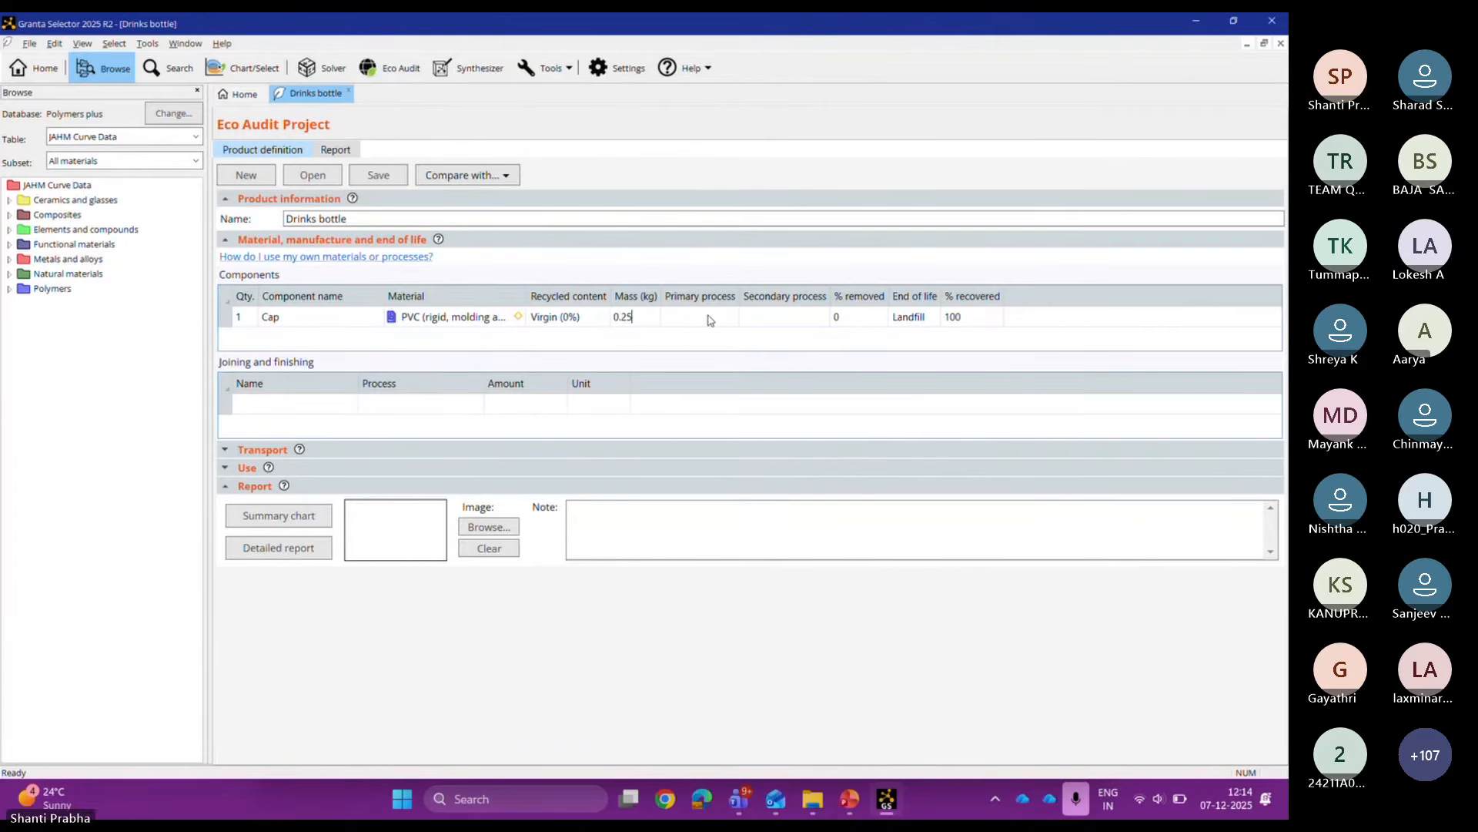
left_click(710, 318)
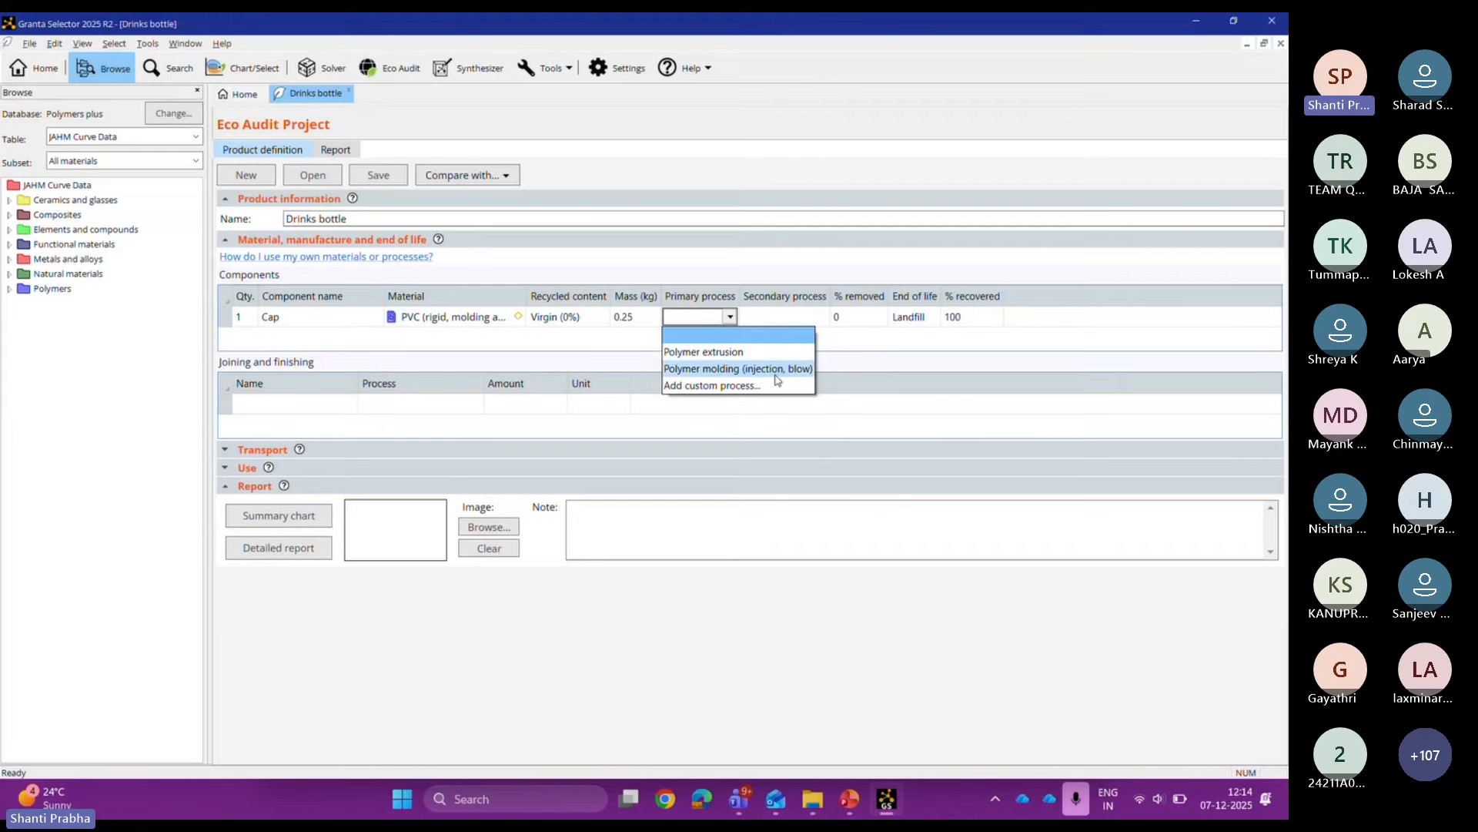
left_click(775, 372)
left_click(825, 317)
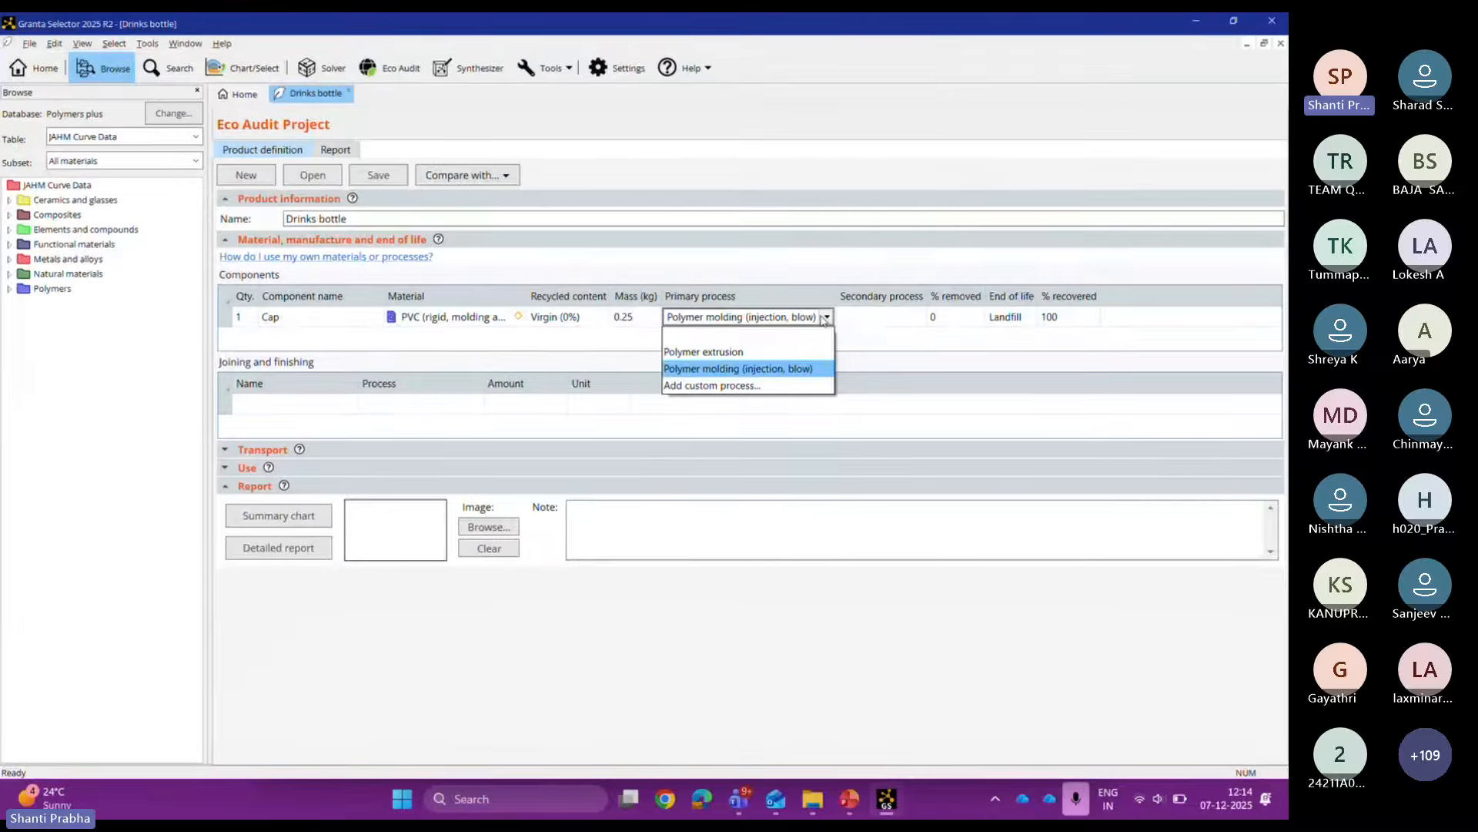
left_click(874, 314)
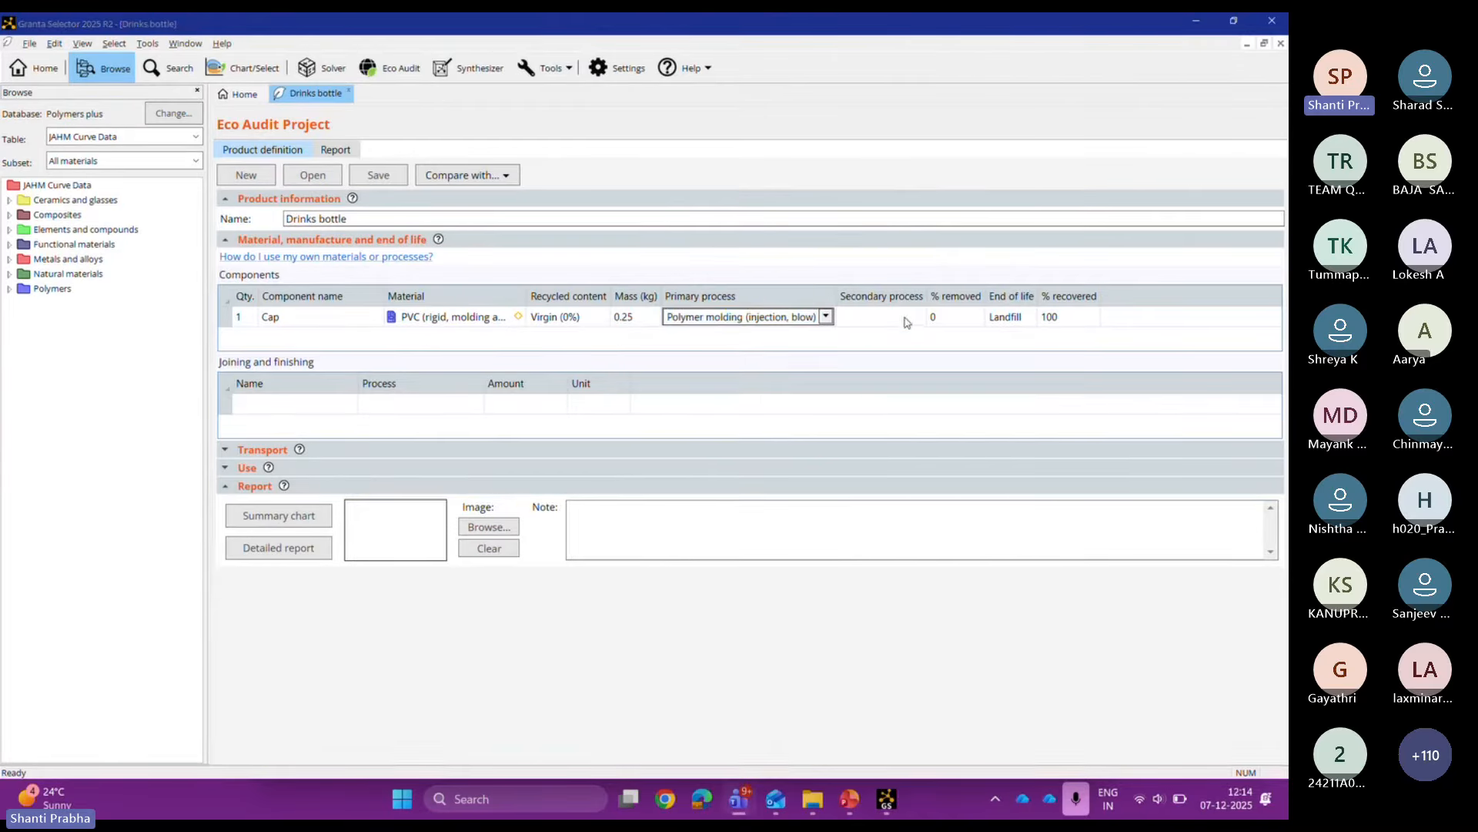
Step: Set the Cap's secondary process to Machining, fine with 10% removed
left_click(907, 320)
left_click(916, 317)
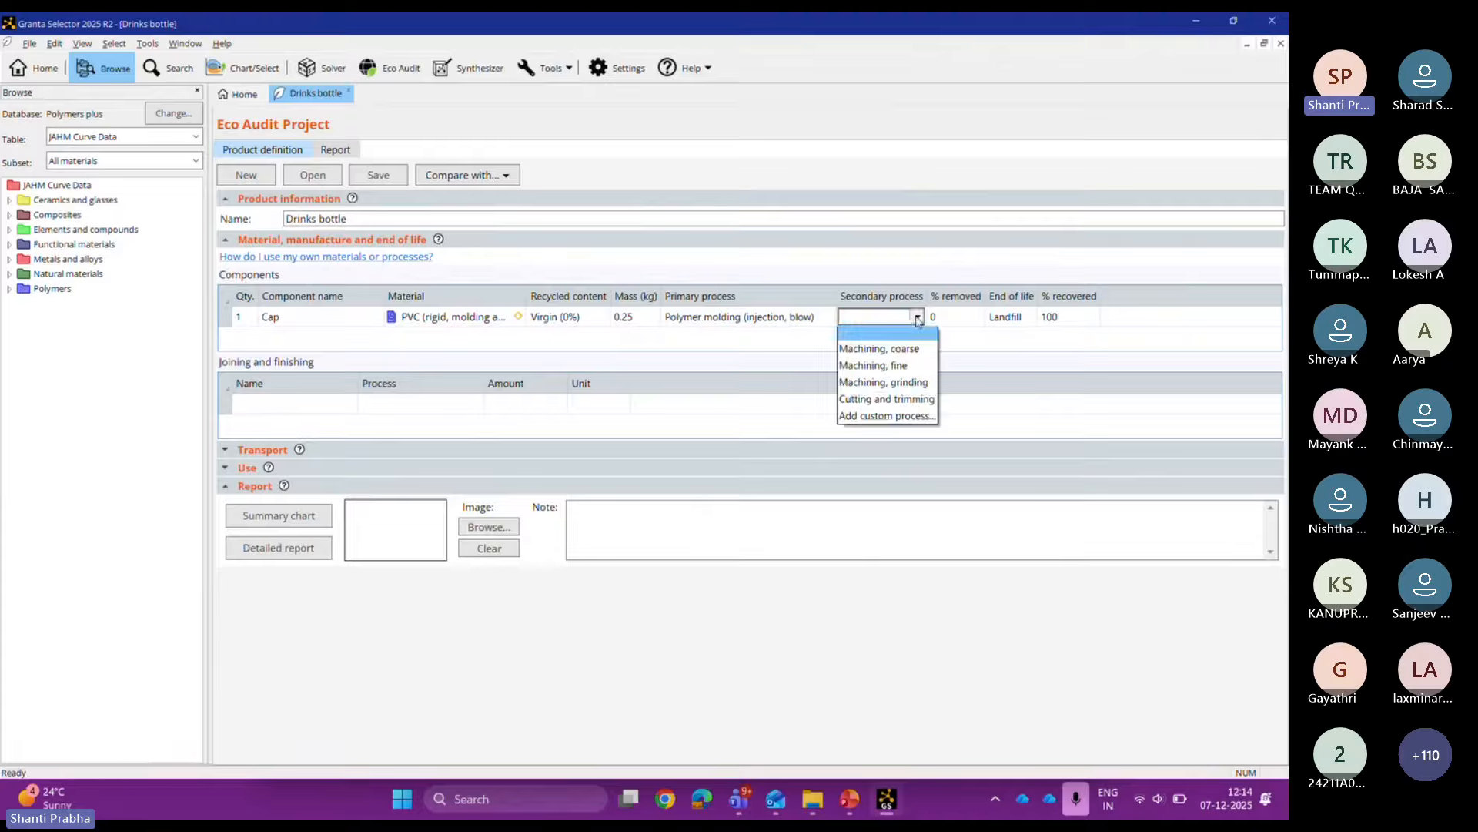
left_click(897, 368)
left_click(949, 316)
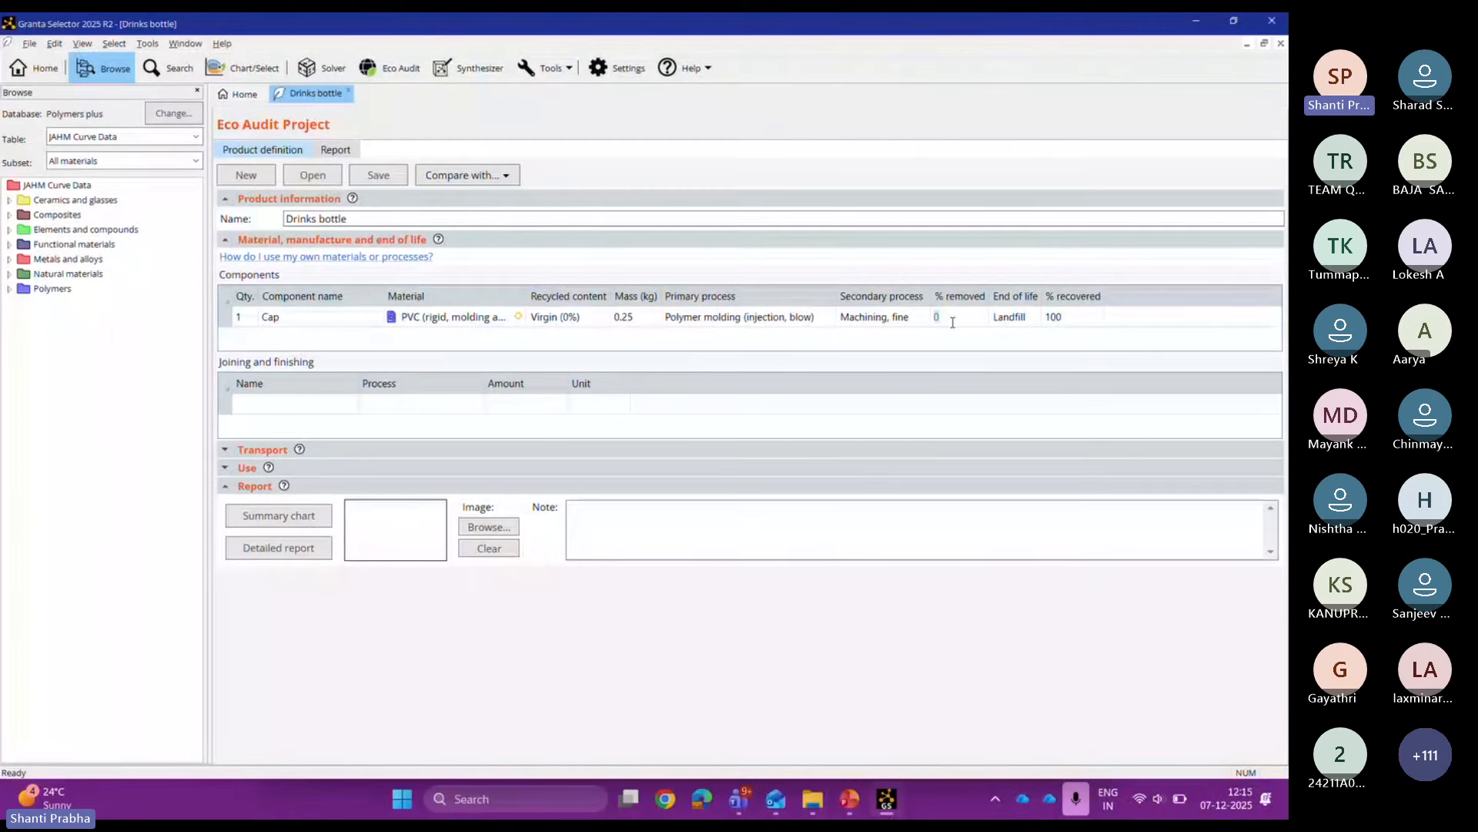
type("10")
Step: Add a transport stage 'truck' using Truck 16-32t, EURO 6 over 500 km
left_click(225, 451)
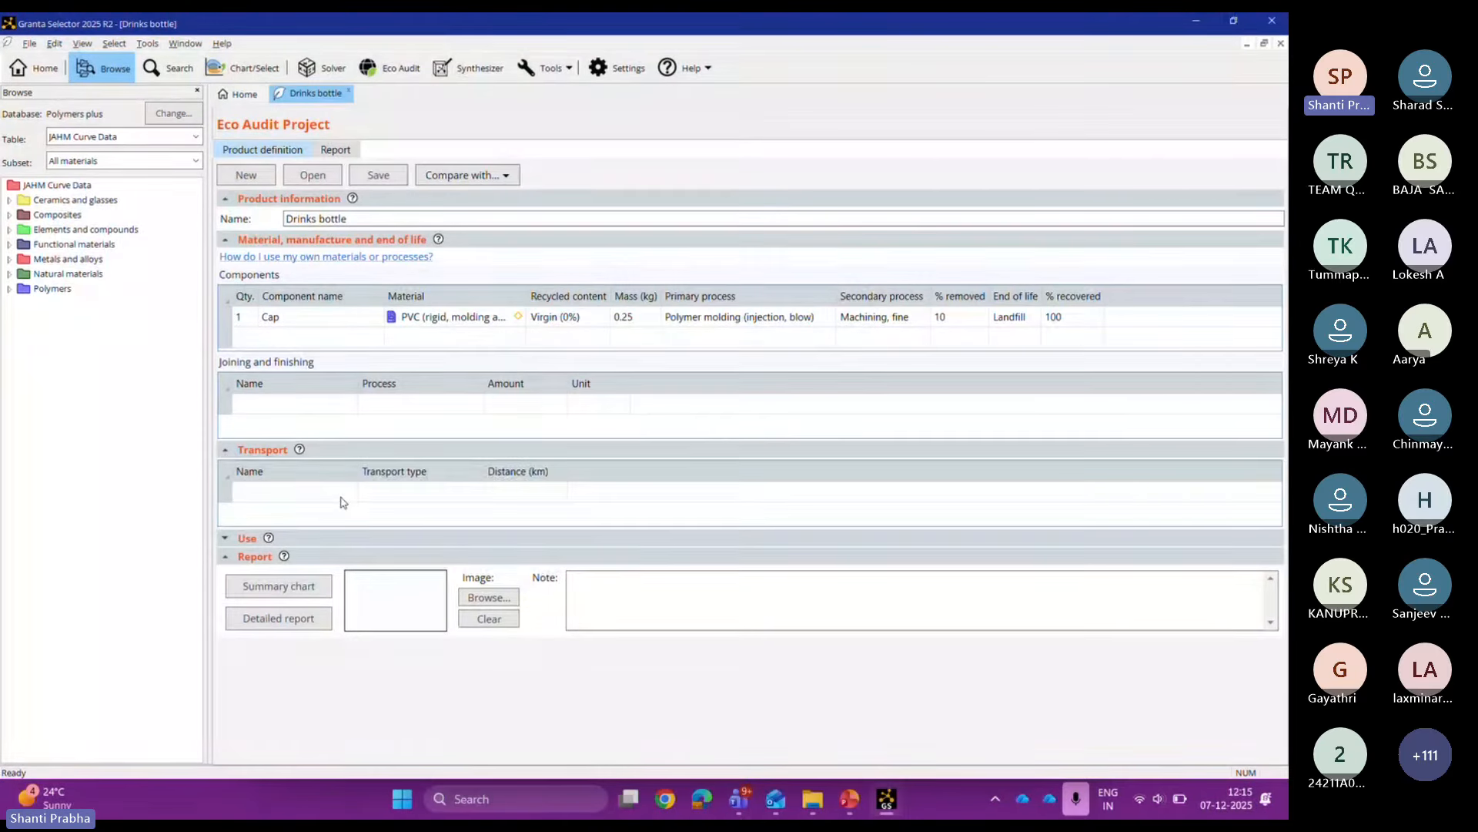
left_click(342, 499)
type("truck")
left_click(417, 495)
left_click(473, 493)
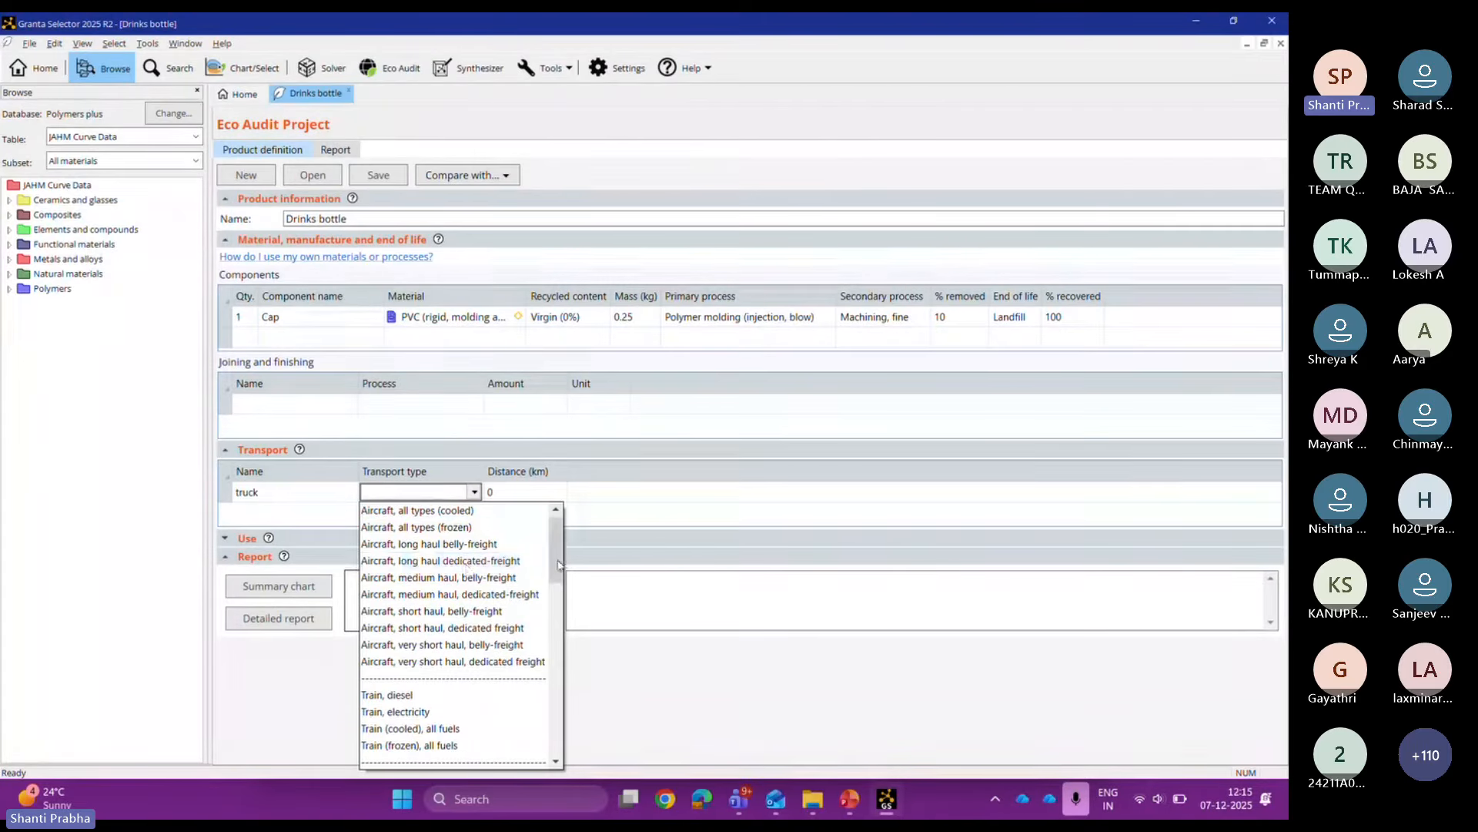
left_click_drag(559, 565, 560, 647)
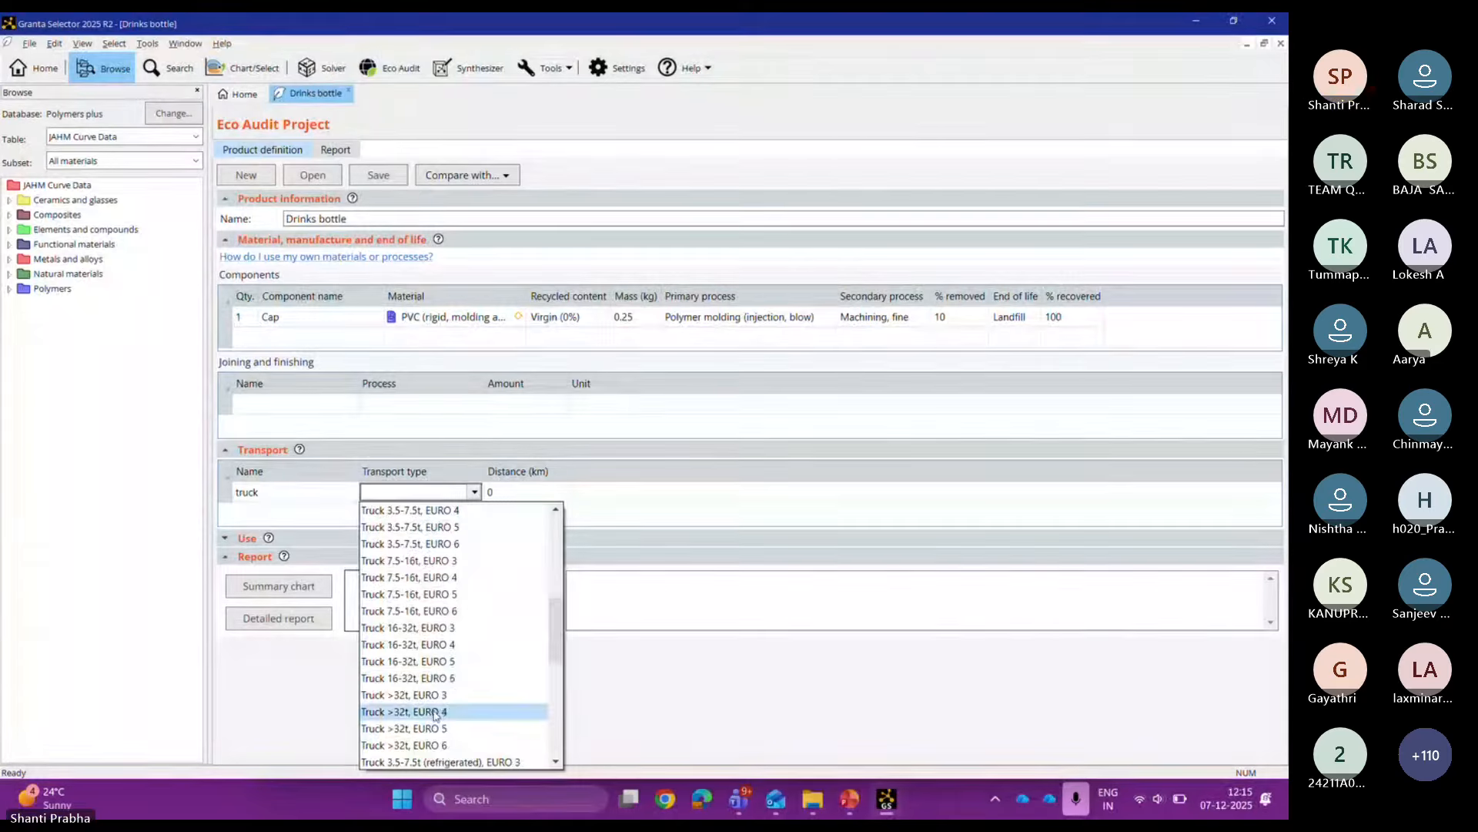
left_click(454, 679)
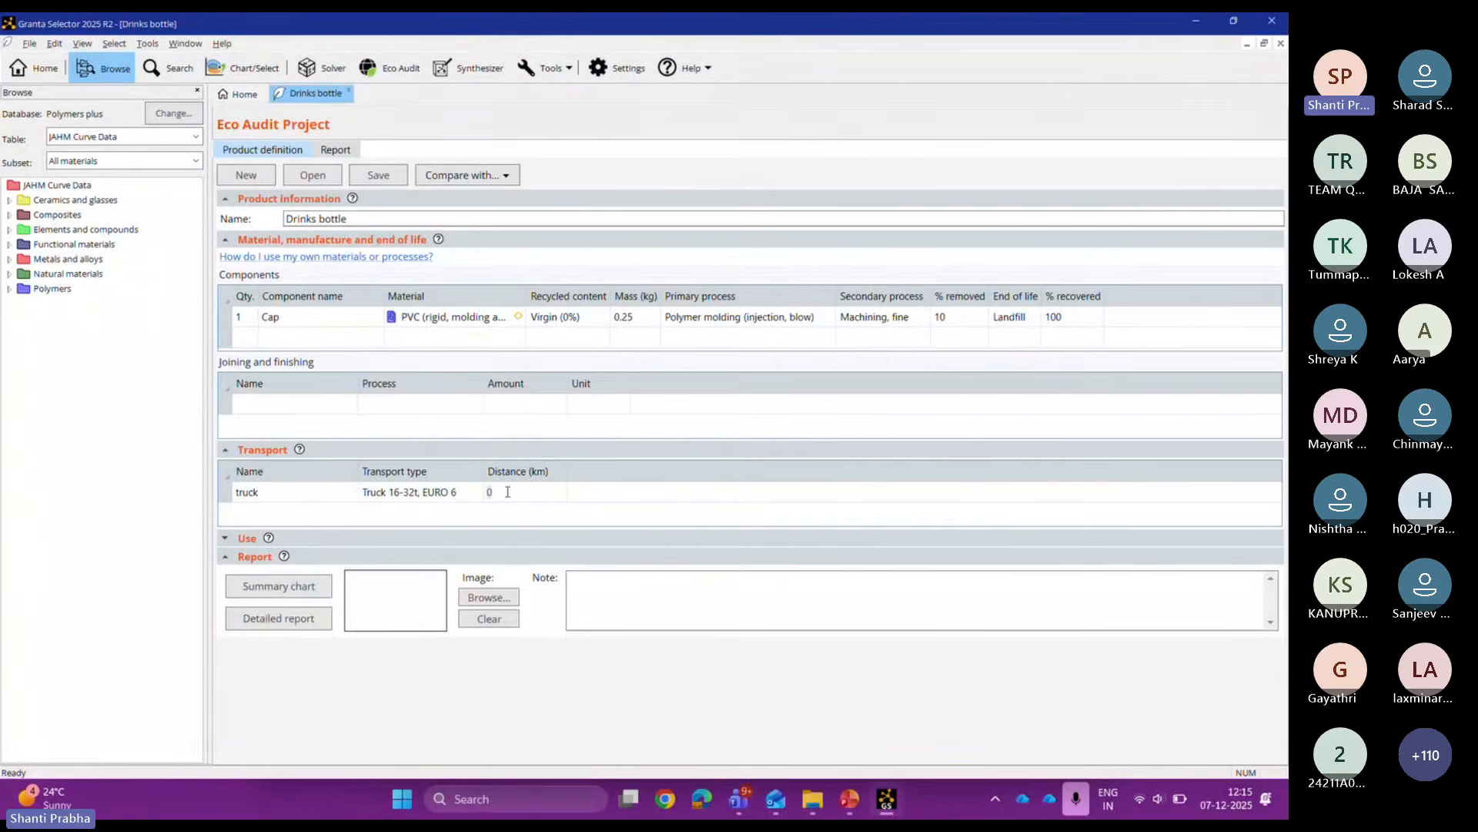
type("500")
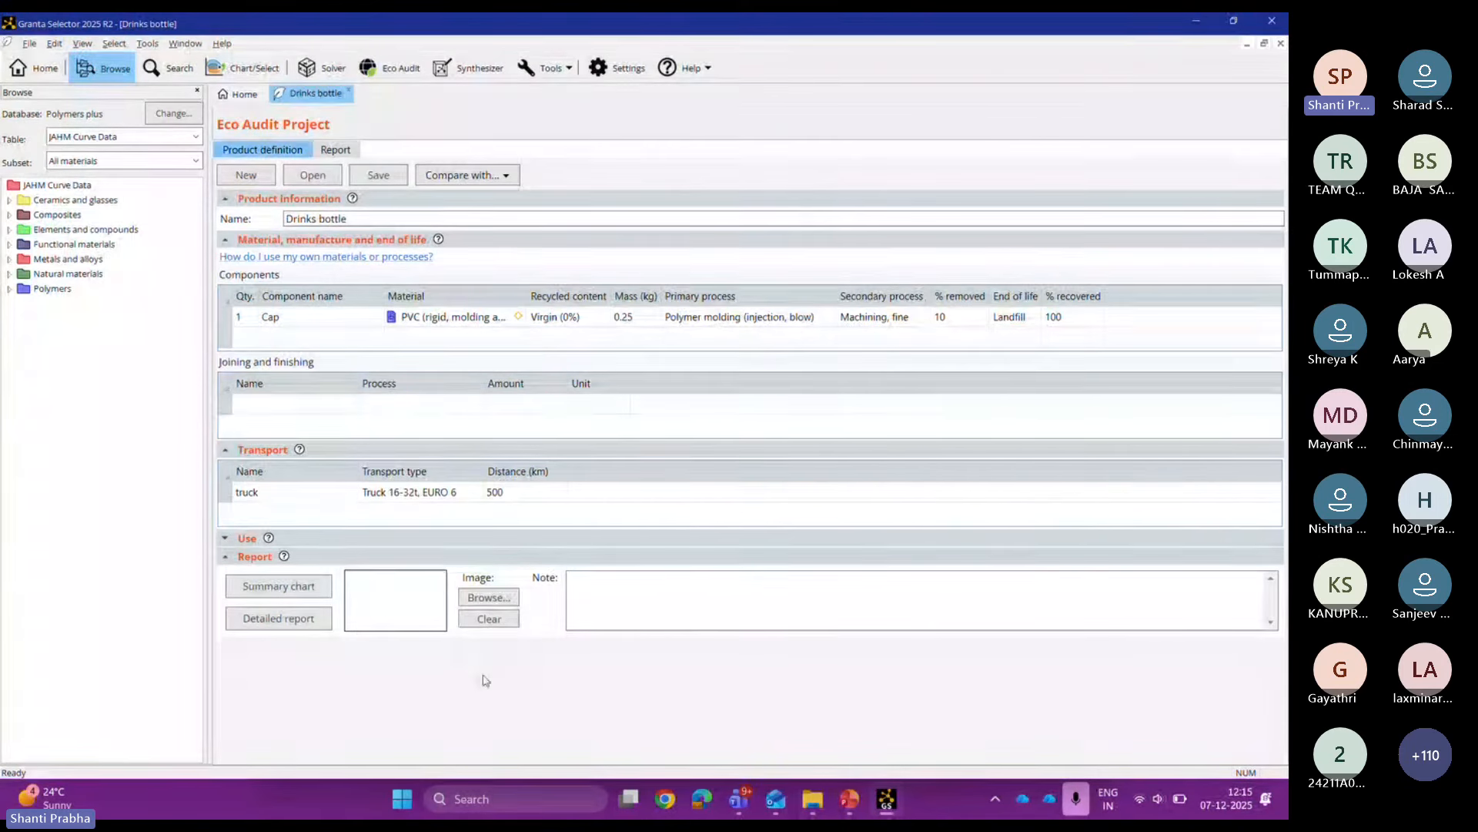
left_click(224, 539)
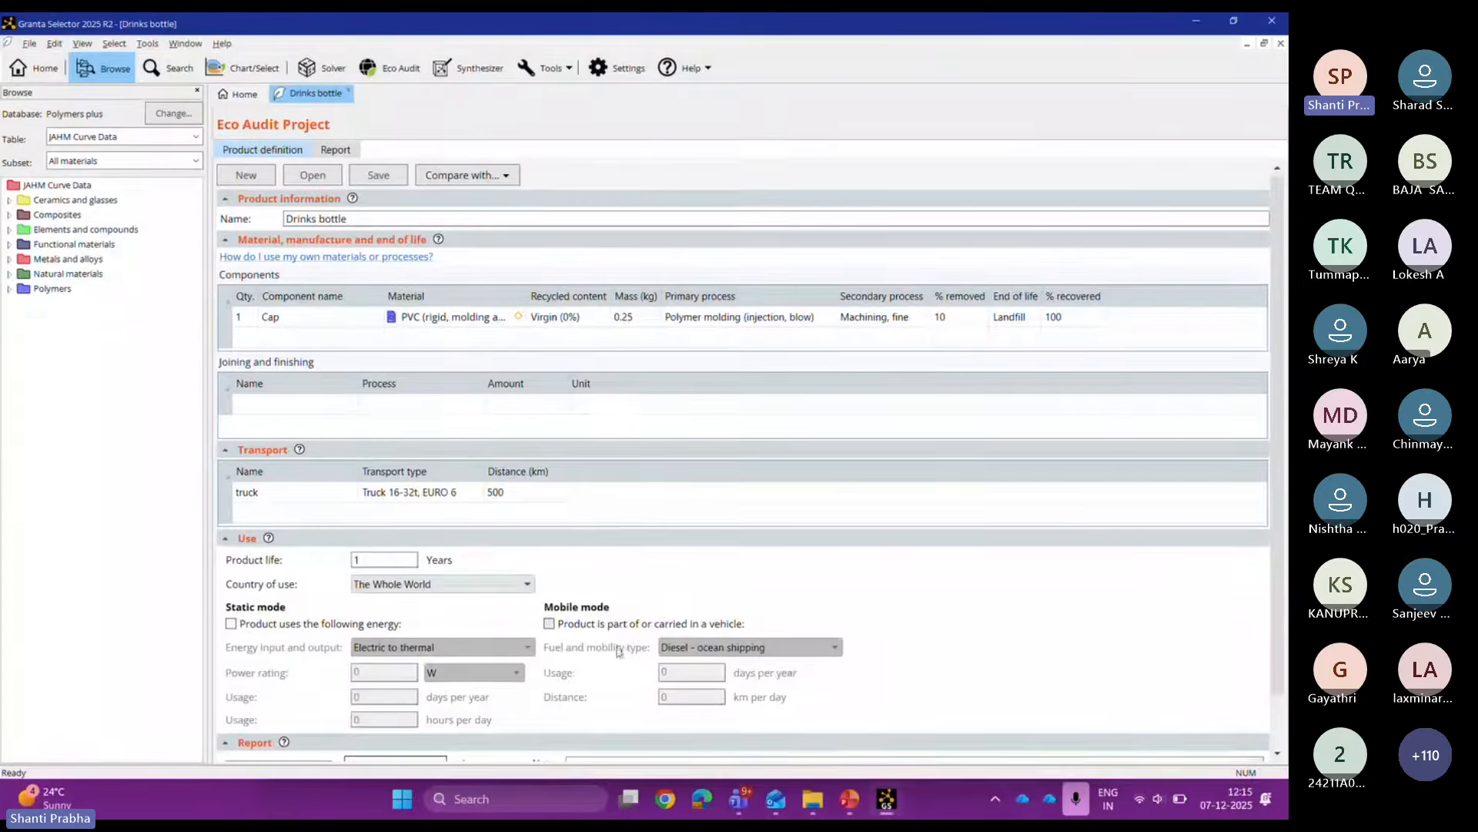
Step: Specify 5 W energy use, 365 days per year, 8 hours per day
left_click(233, 624)
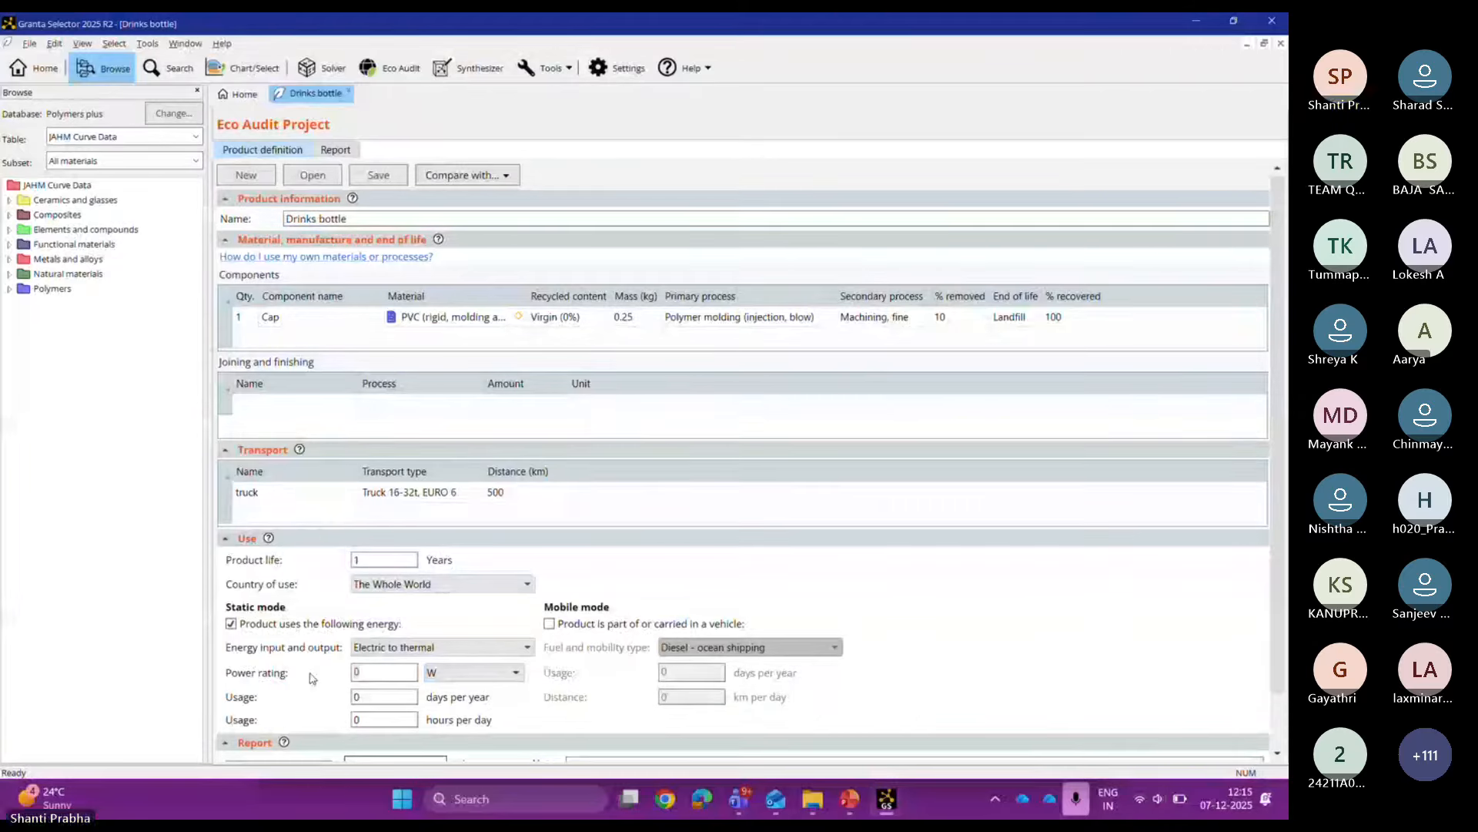
type("5365")
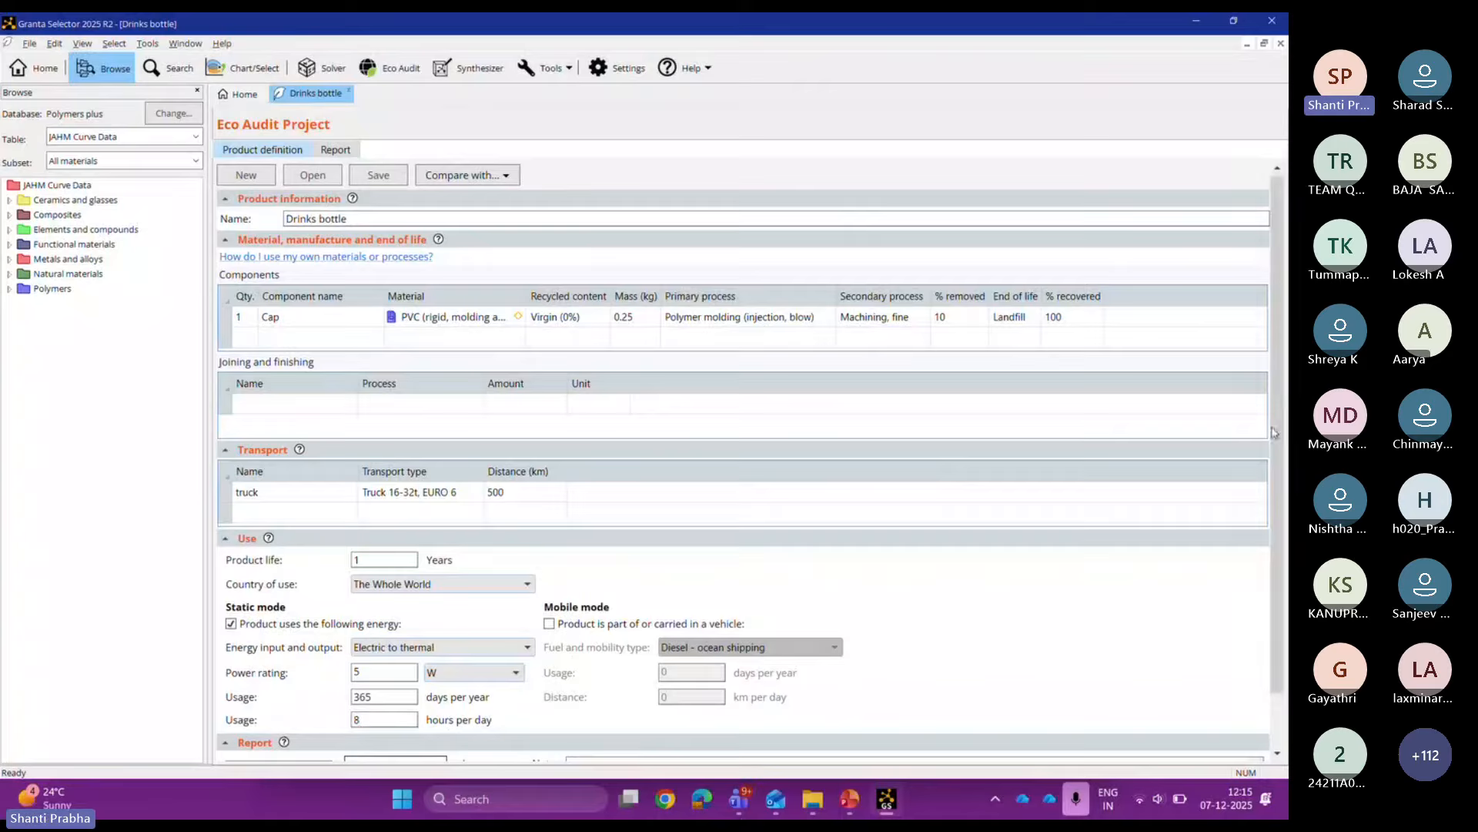
left_click_drag(1278, 431, 1289, 535)
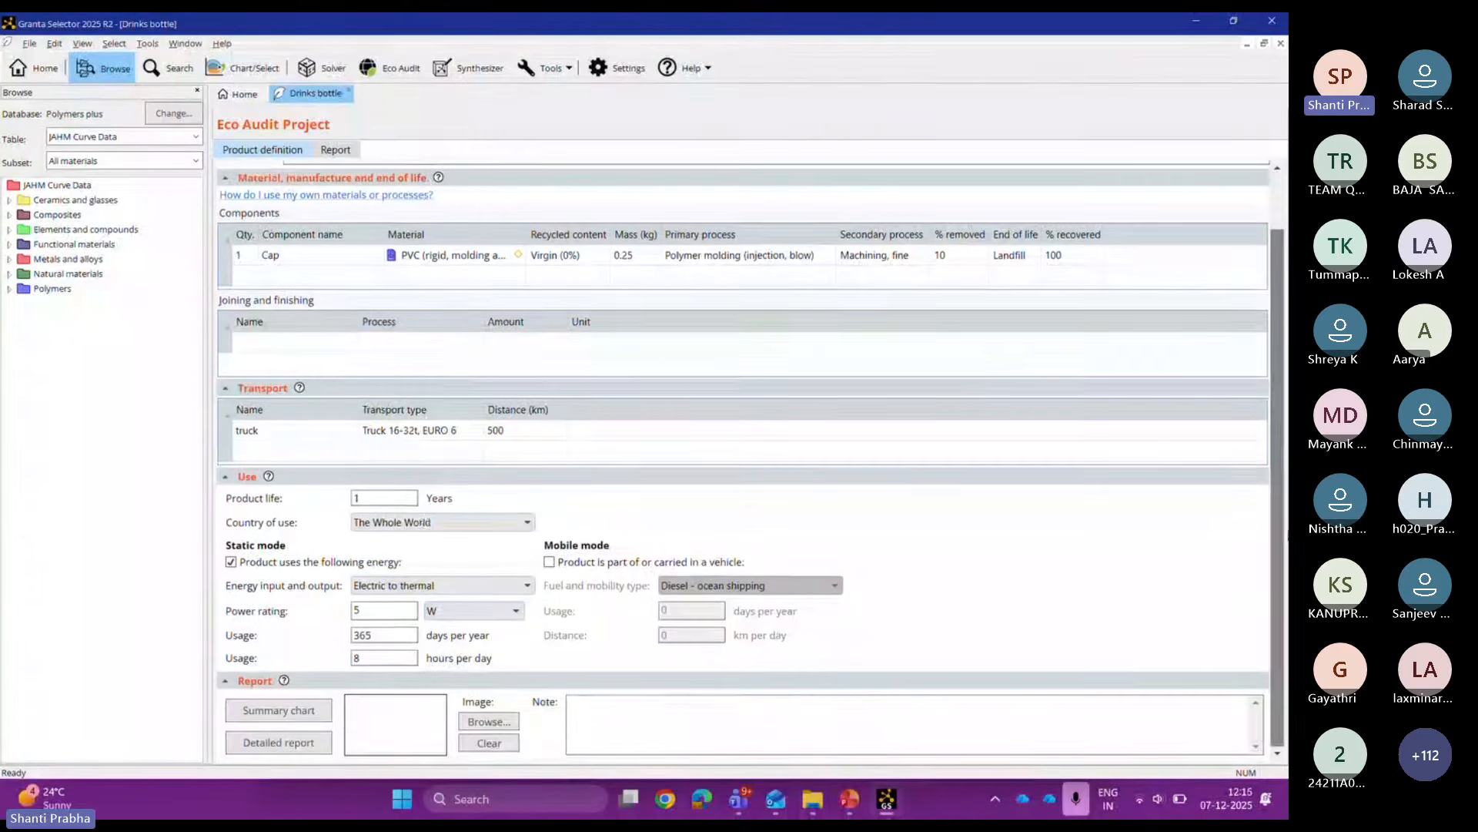
Step: Show the summary chart and change the power rating to 1 W
left_click(323, 720)
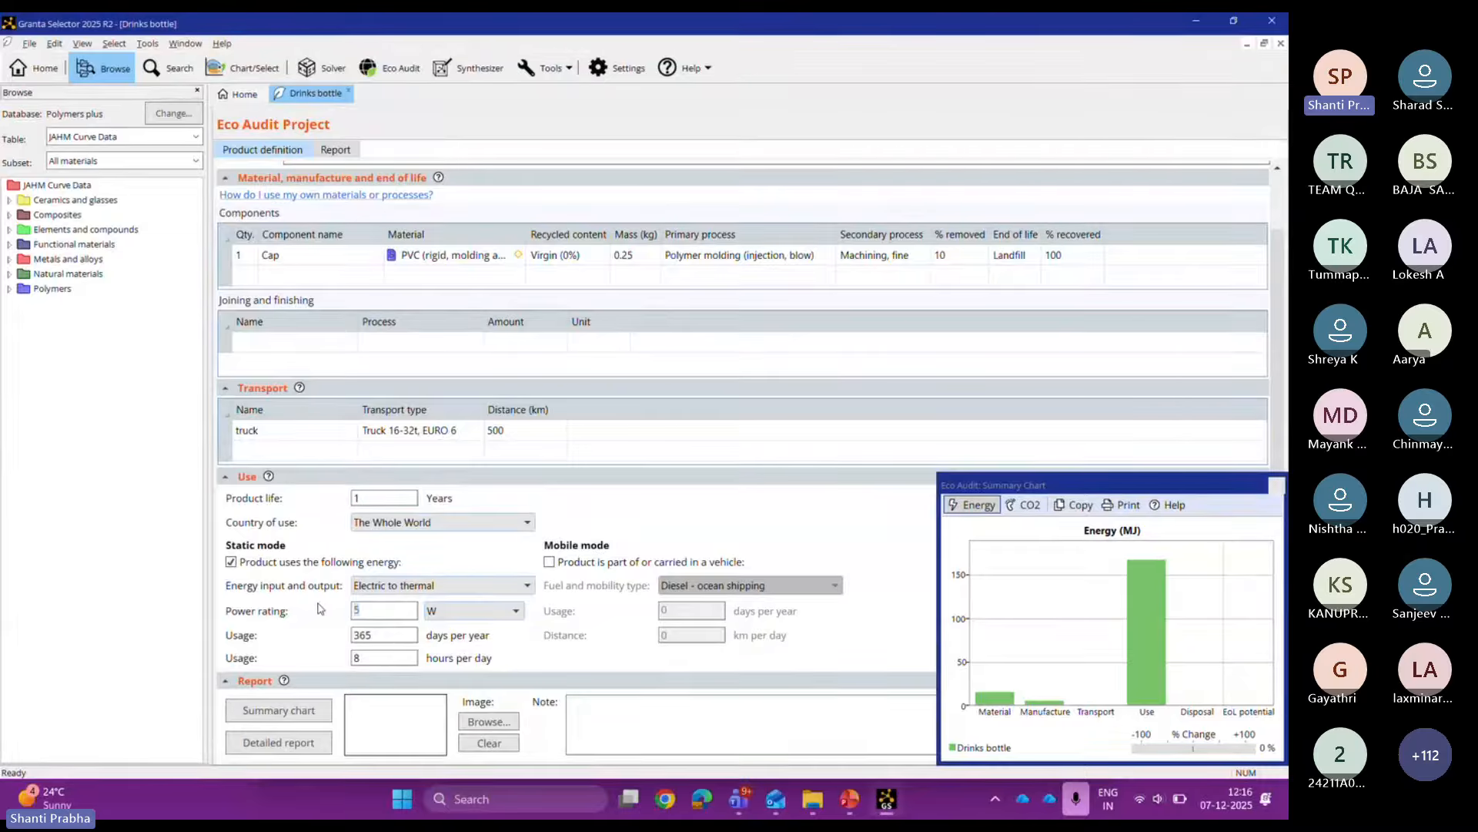
type("1")
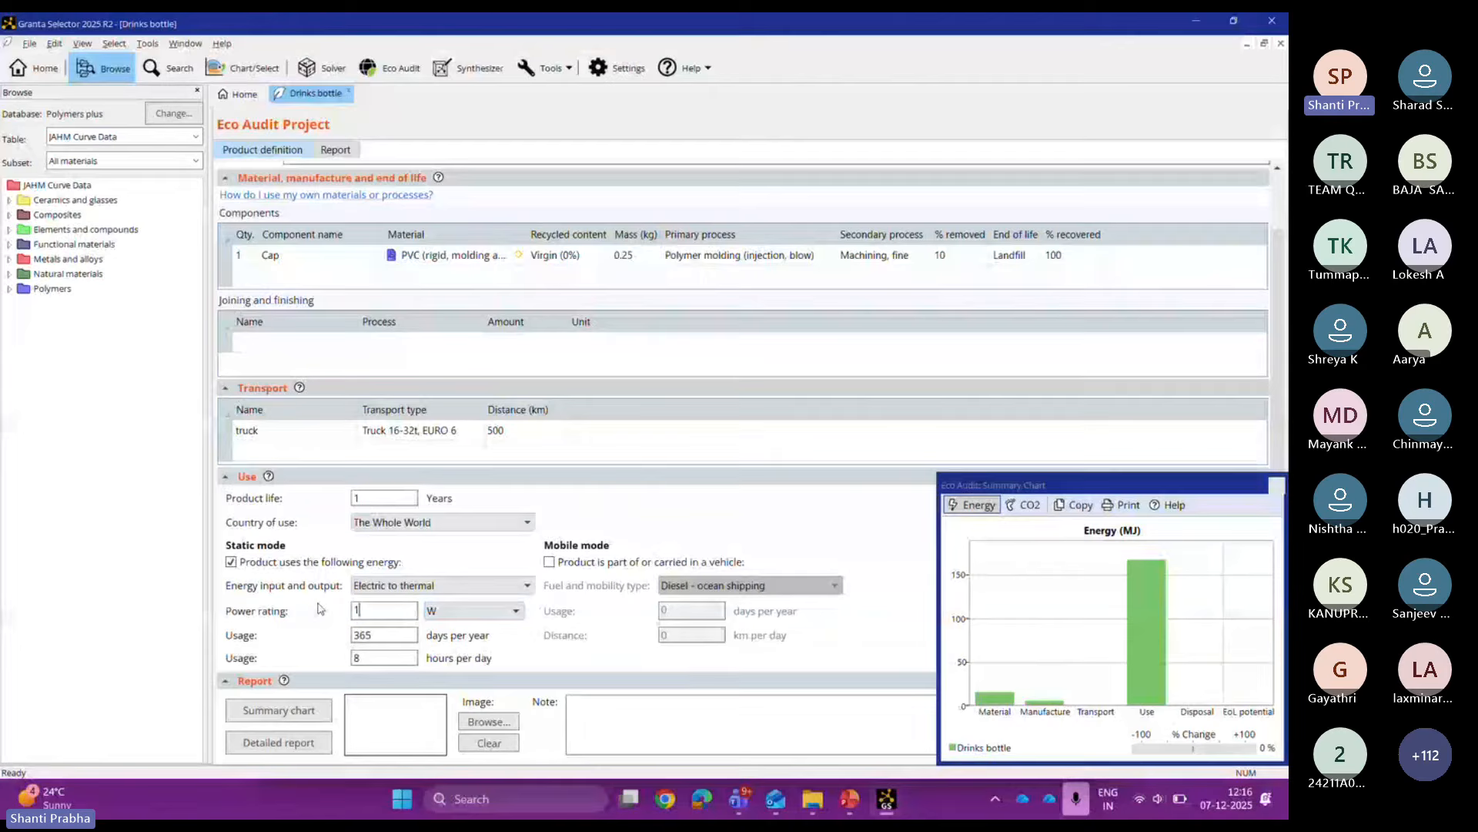
left_click(607, 745)
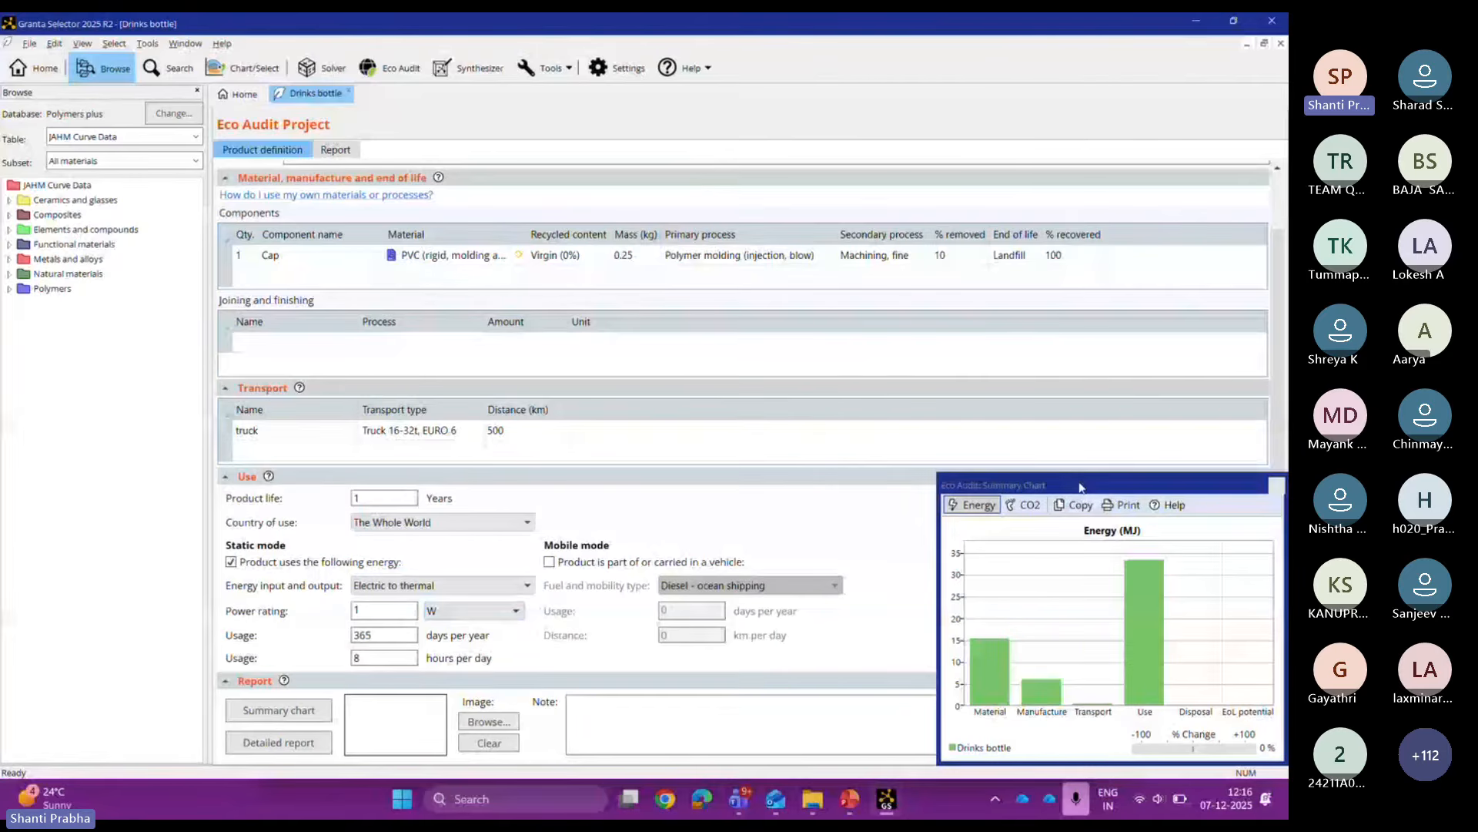
Step: Lower the power rating to 0.1 W, view the CO2 chart, then close it
left_click_drag(1081, 487, 1006, 215)
type("0.")
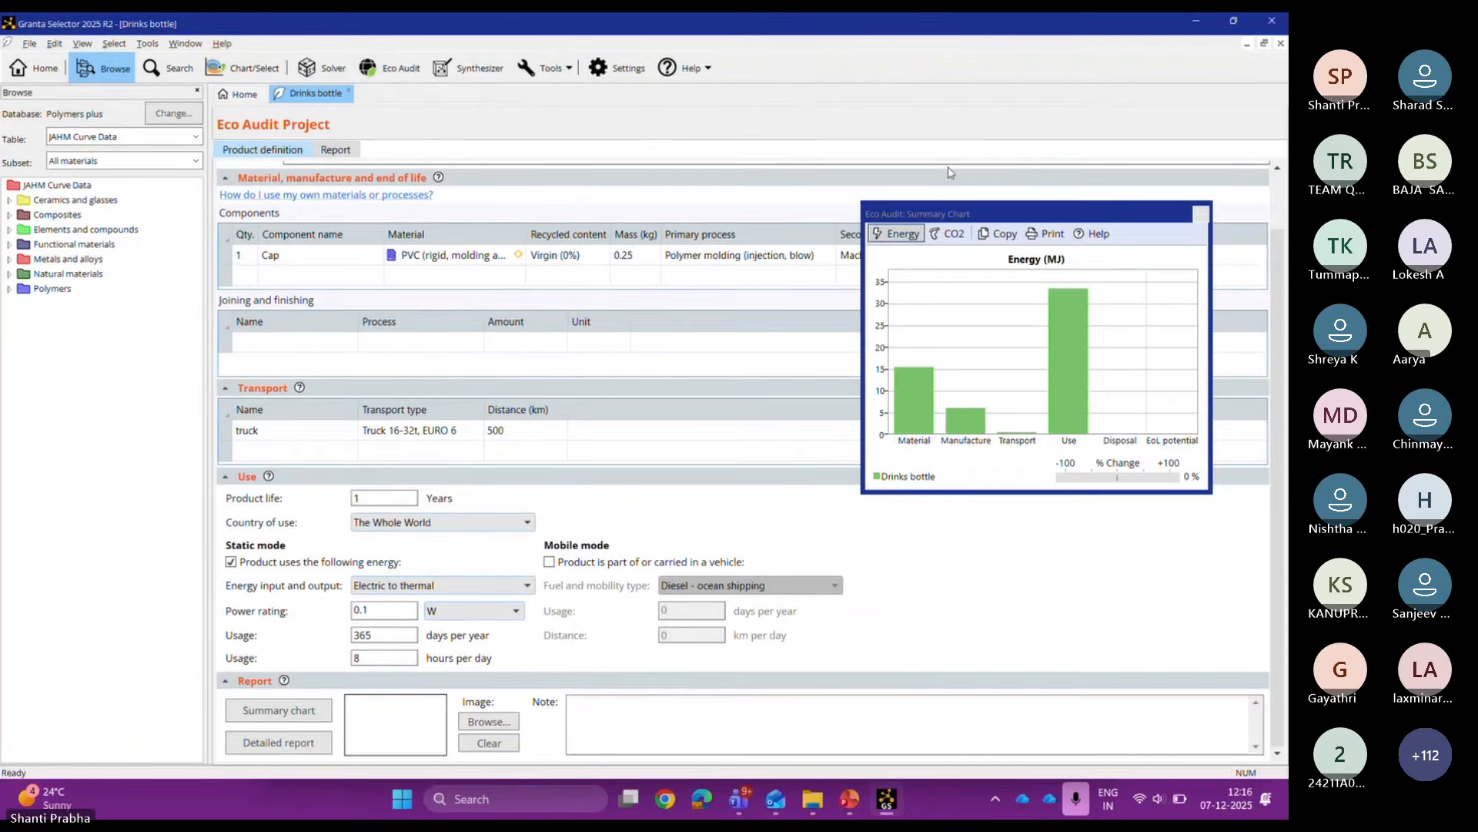
left_click(1076, 624)
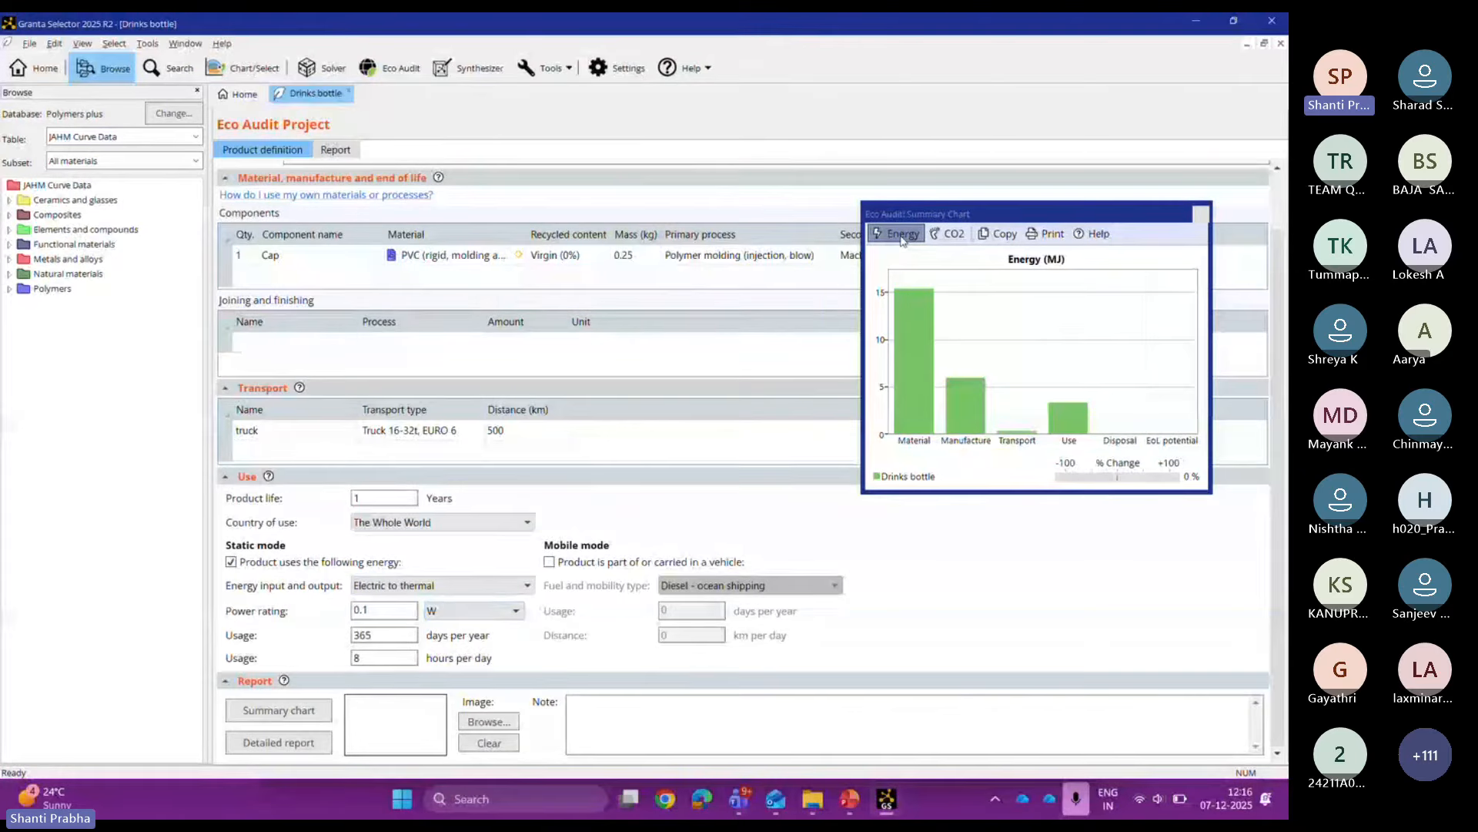
left_click(962, 240)
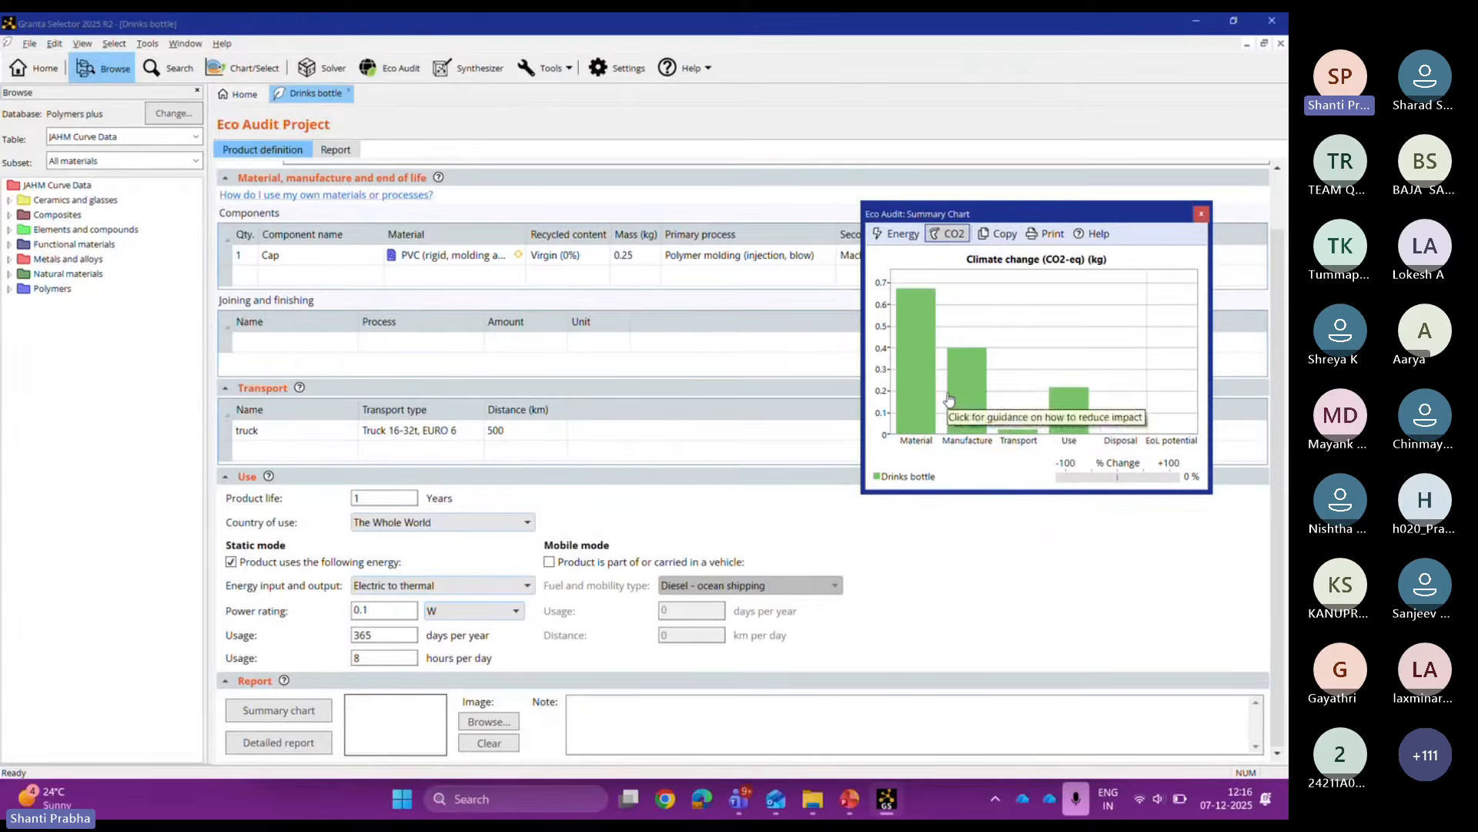
left_click(1201, 214)
Step: Generate the detailed Eco Audit report and advance to page 2, Energy Analysis
left_click(283, 742)
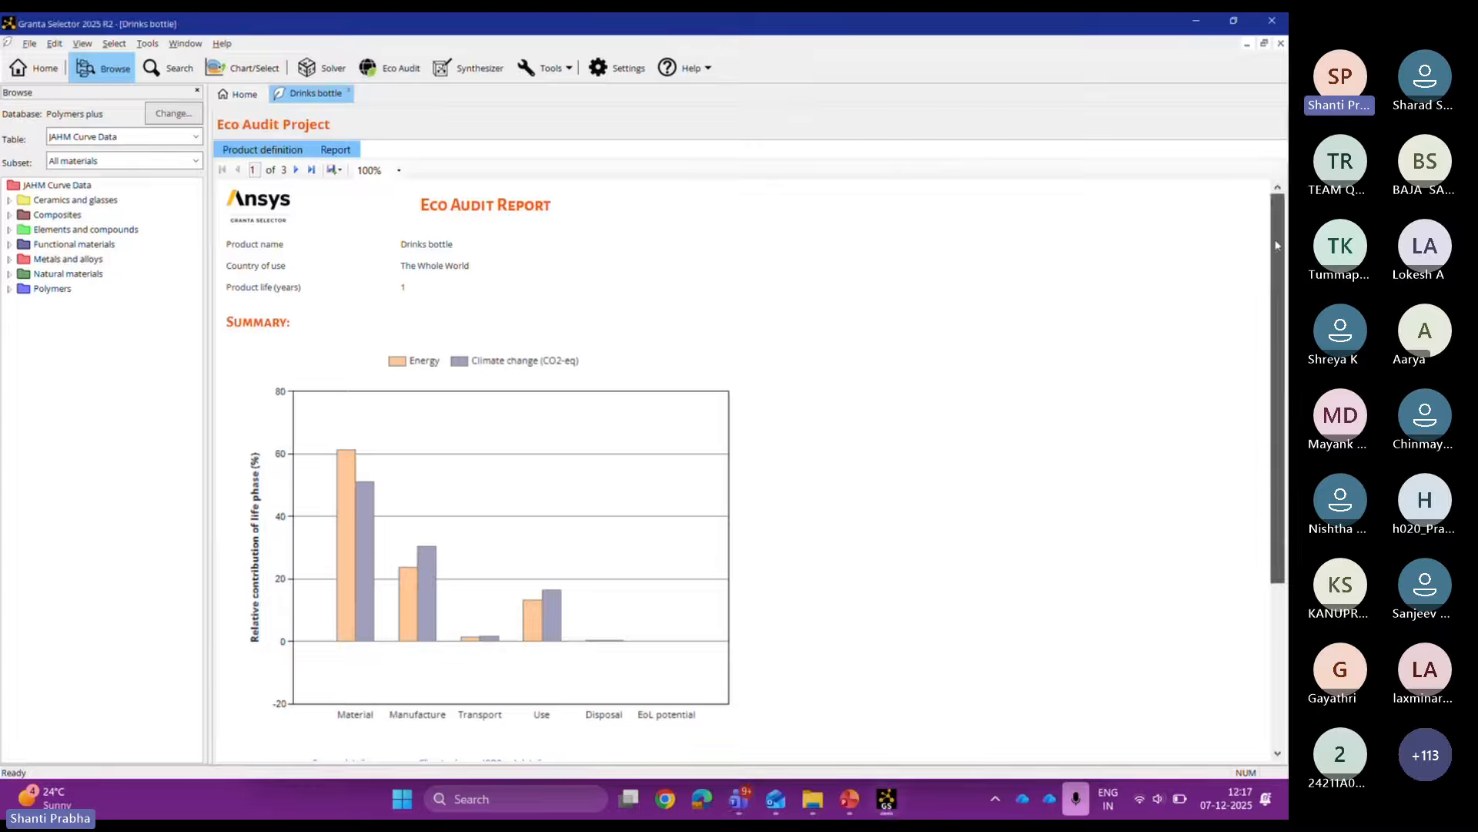
scroll(1286, 448, "down", 3)
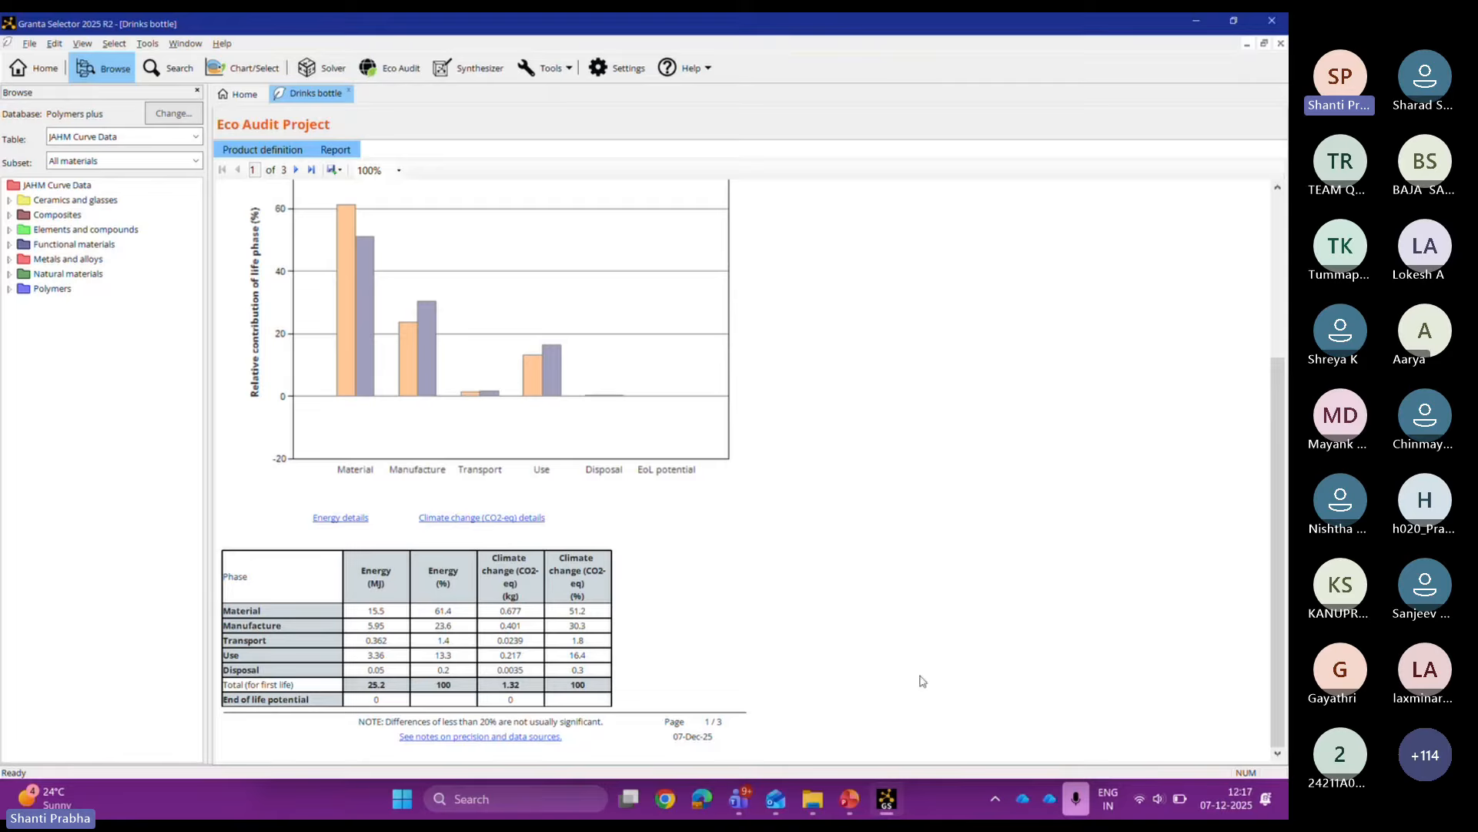
left_click(297, 169)
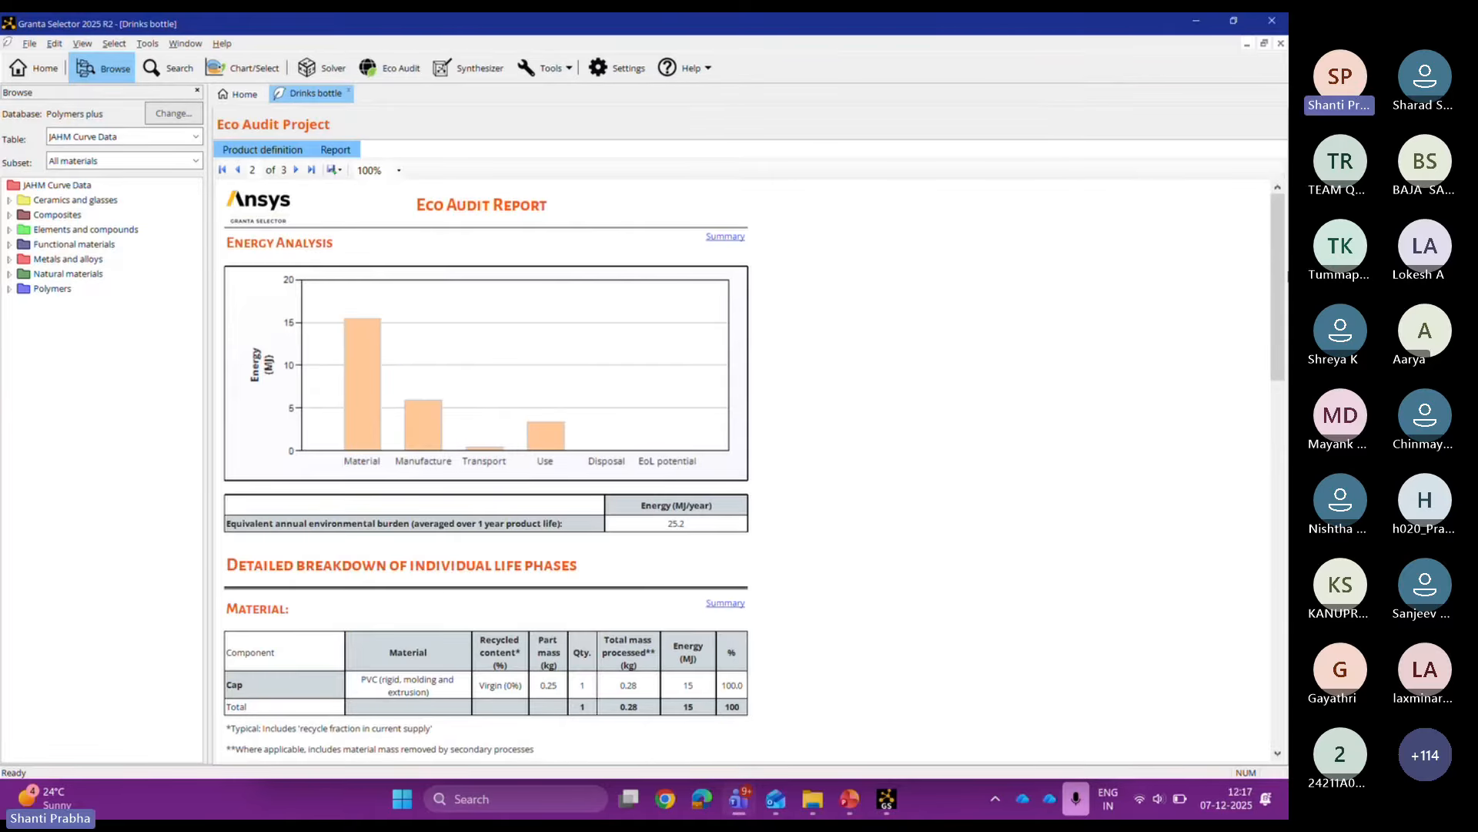
Step: Read the Energy Analysis page down to its Notes, then go to page 3
left_click_drag(1284, 276, 1288, 386)
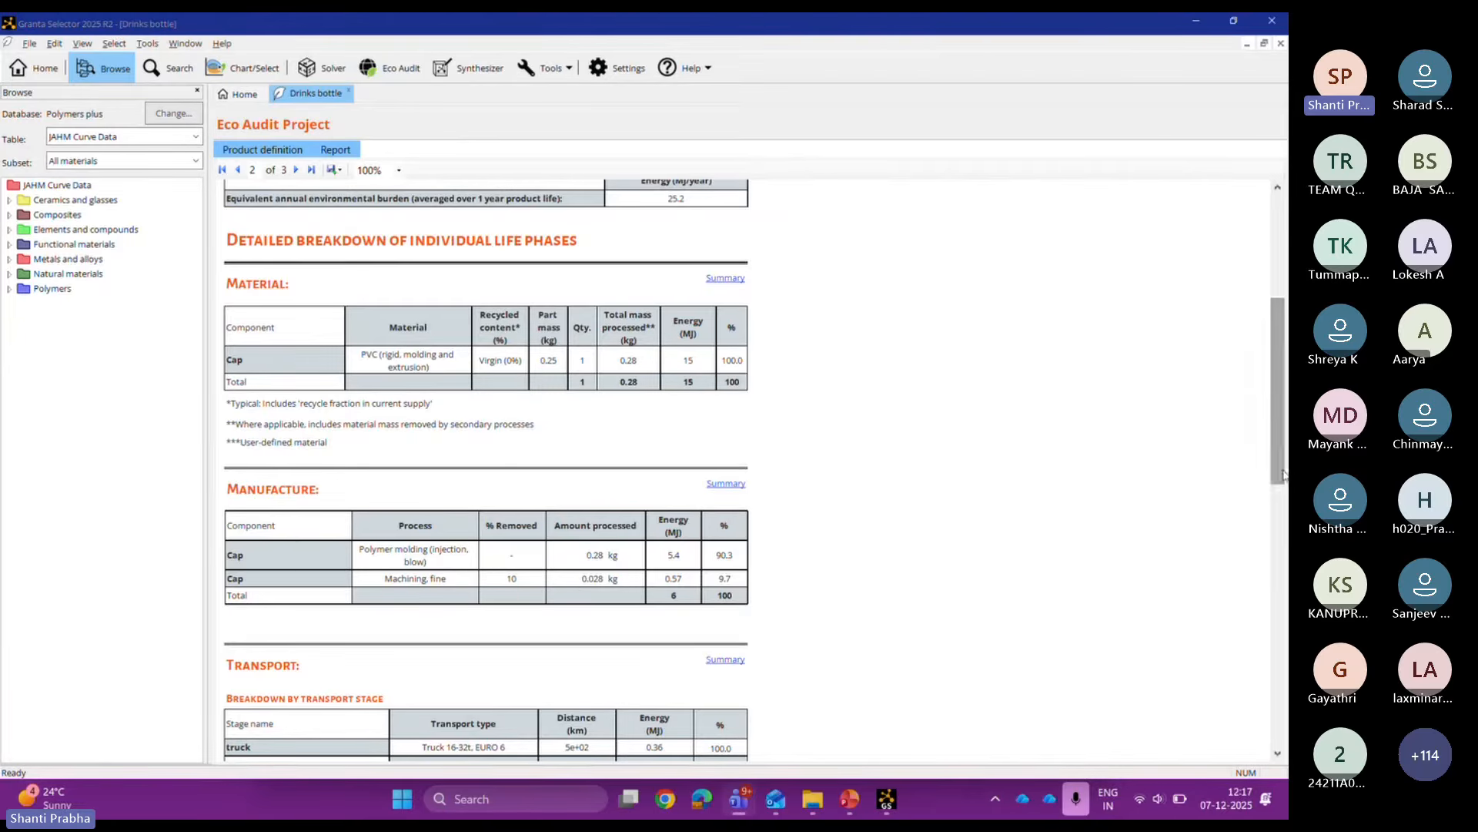
left_click_drag(1280, 418, 1286, 724)
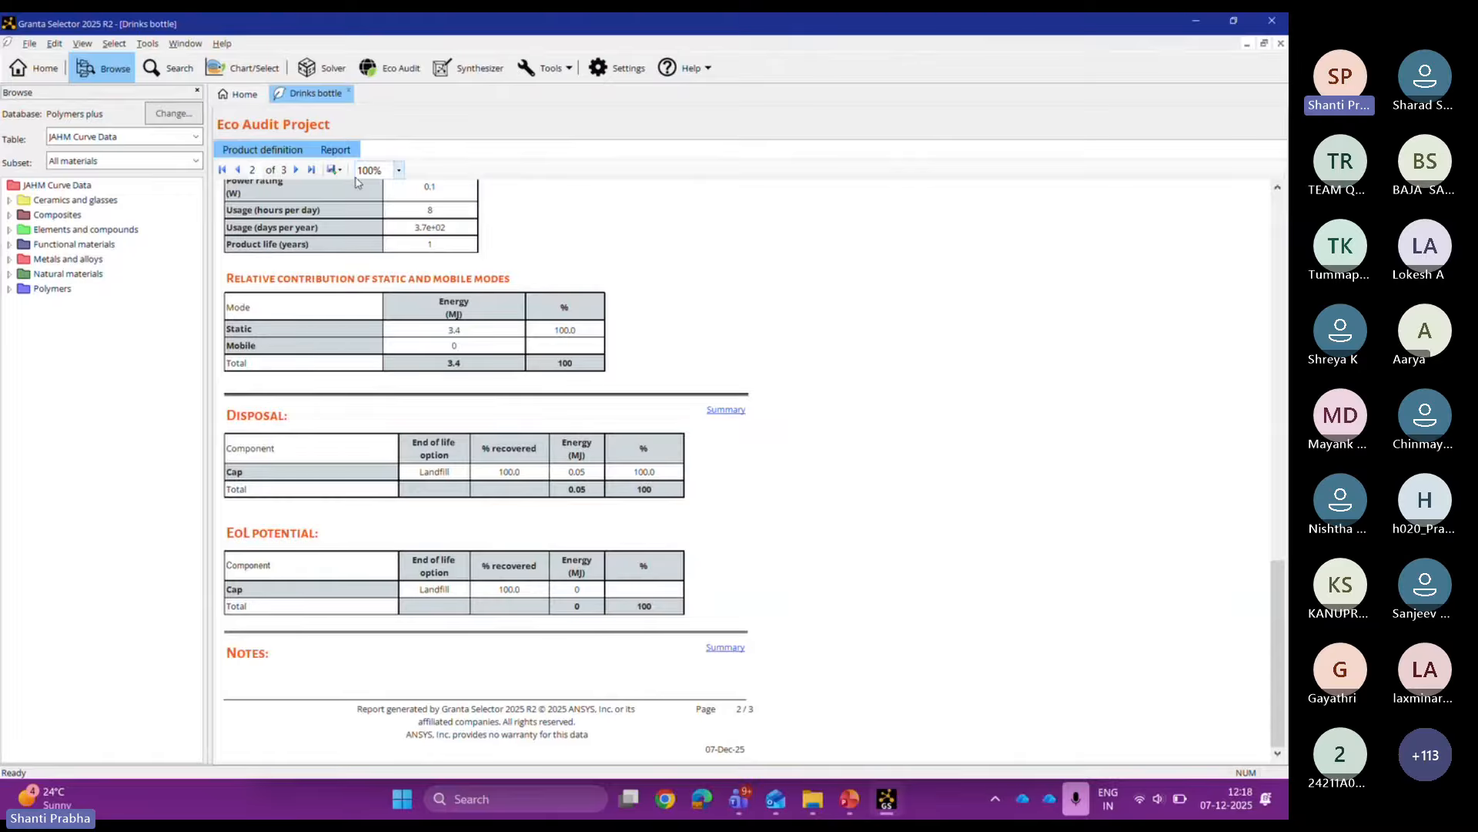
left_click(301, 171)
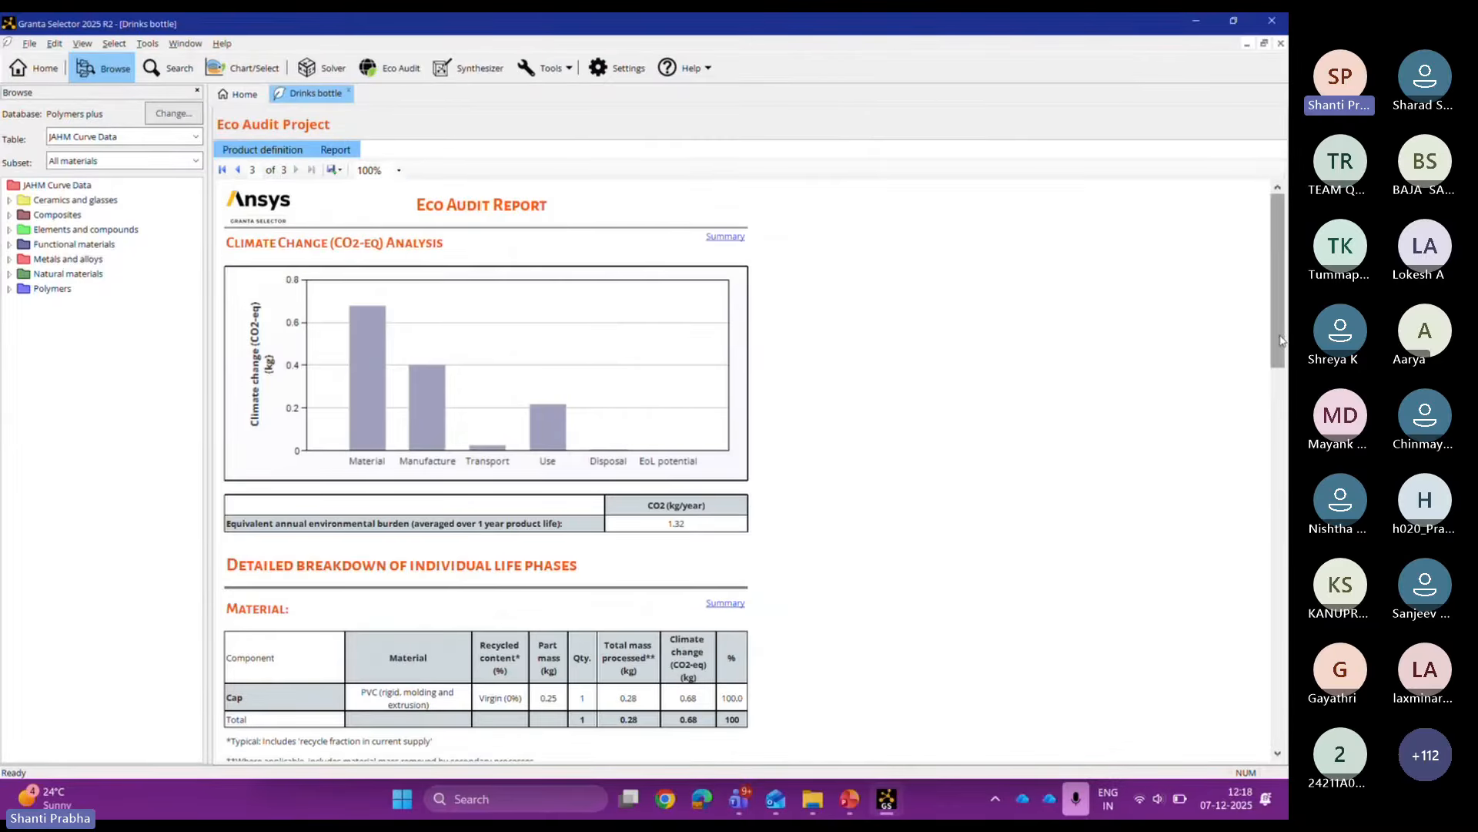
Step: Scroll through the Climate Change page, then return to the Product definition form
left_click_drag(1281, 339, 1281, 647)
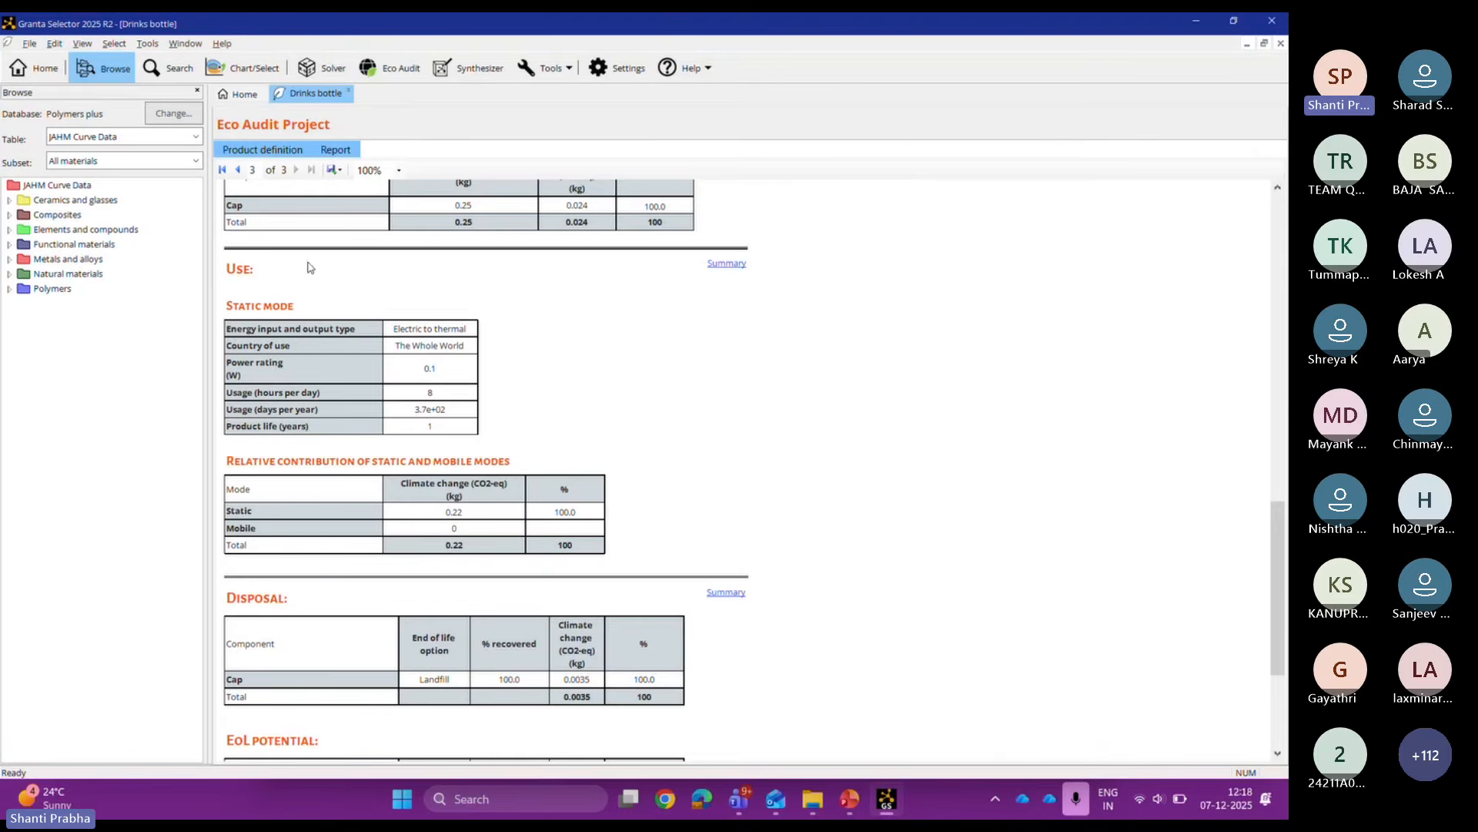
left_click(261, 149)
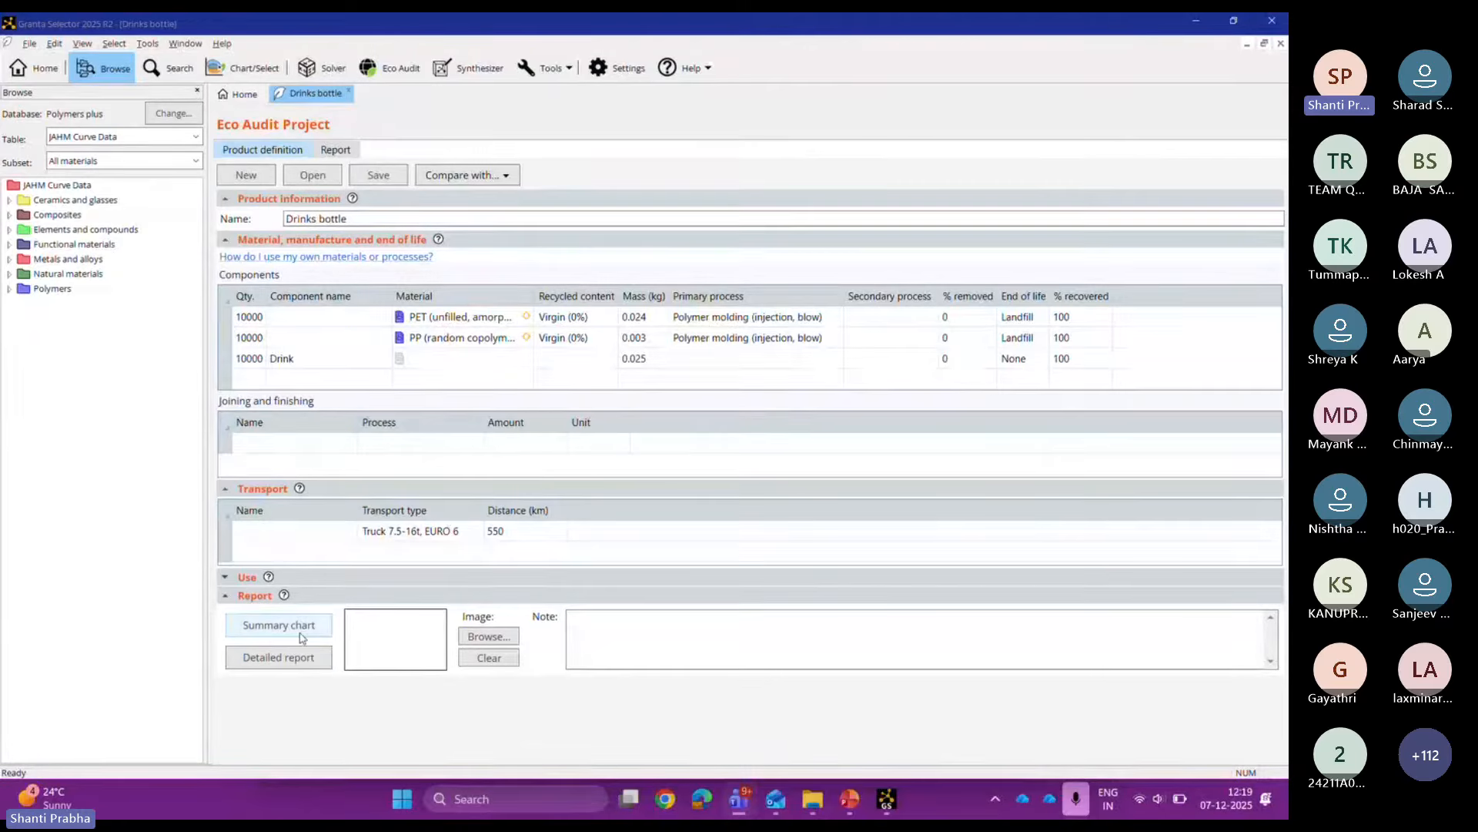
Step: Cancel the Open project dialog without loading anything and widen the Qty column
left_click(308, 177)
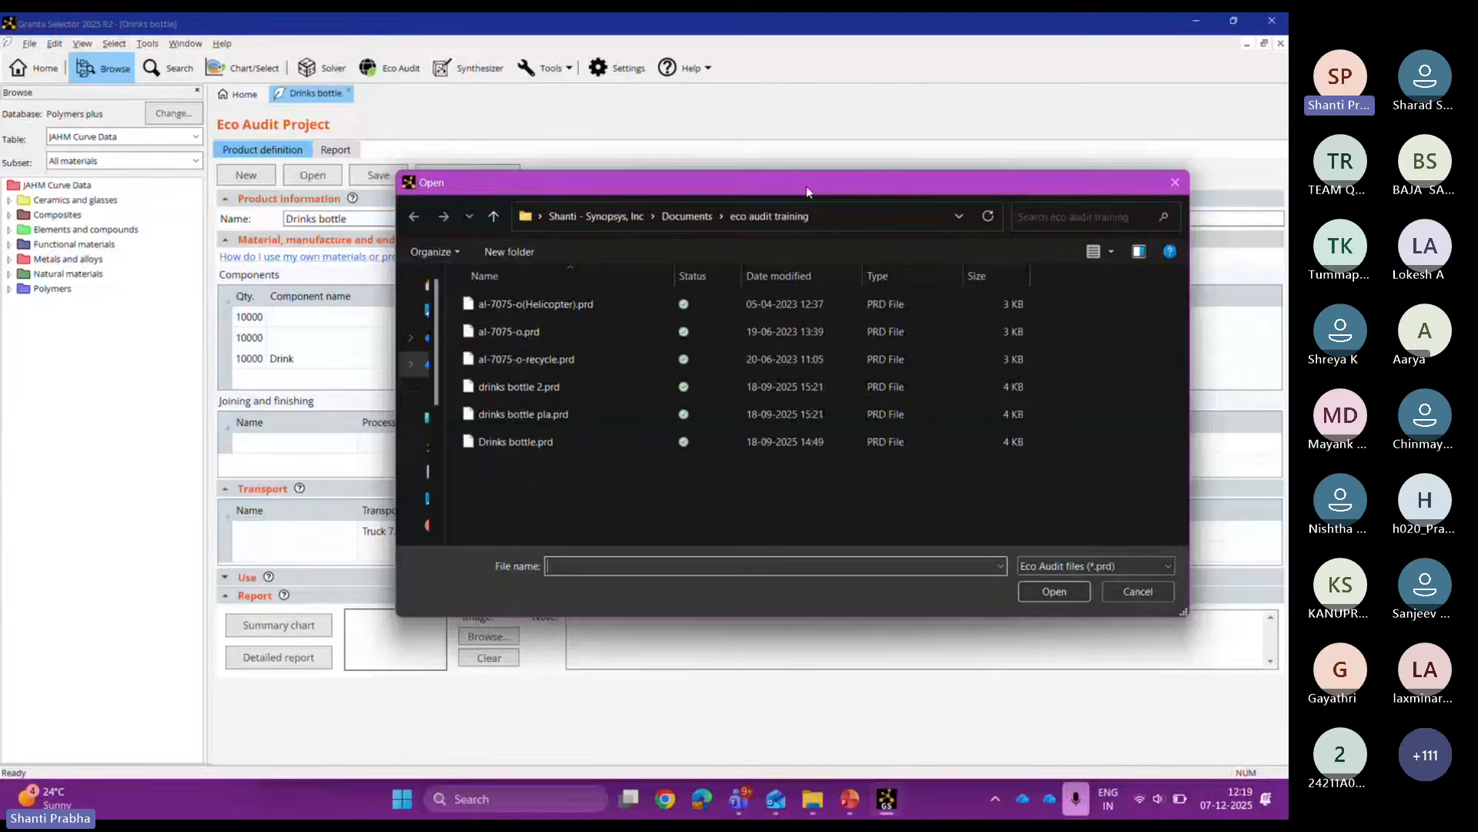
left_click_drag(807, 190, 628, 187)
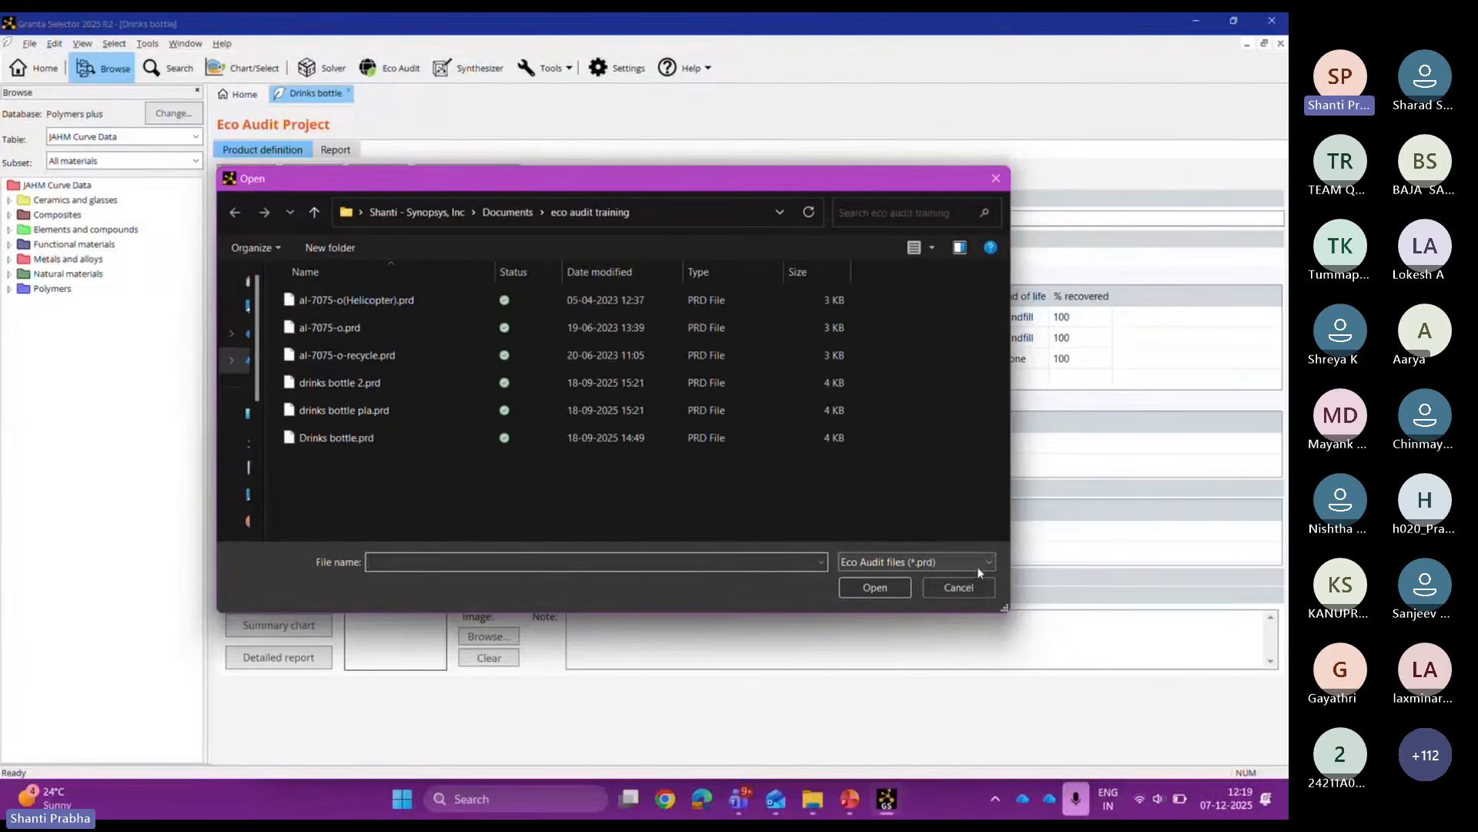
left_click(944, 590)
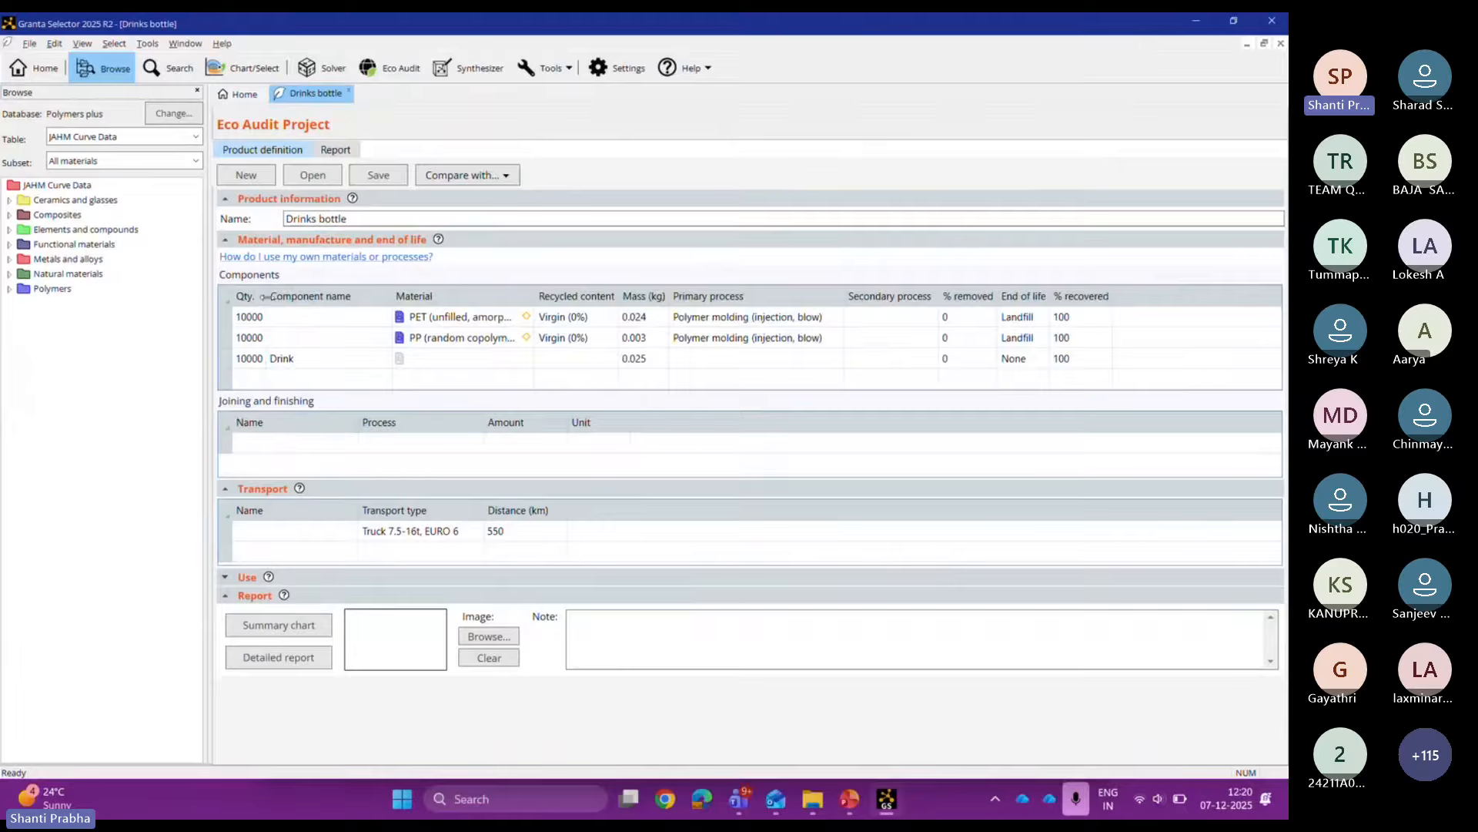
mouse_move(265, 296)
left_mouse_down()
mouse_move(291, 294)
mouse_move(277, 293)
left_mouse_up()
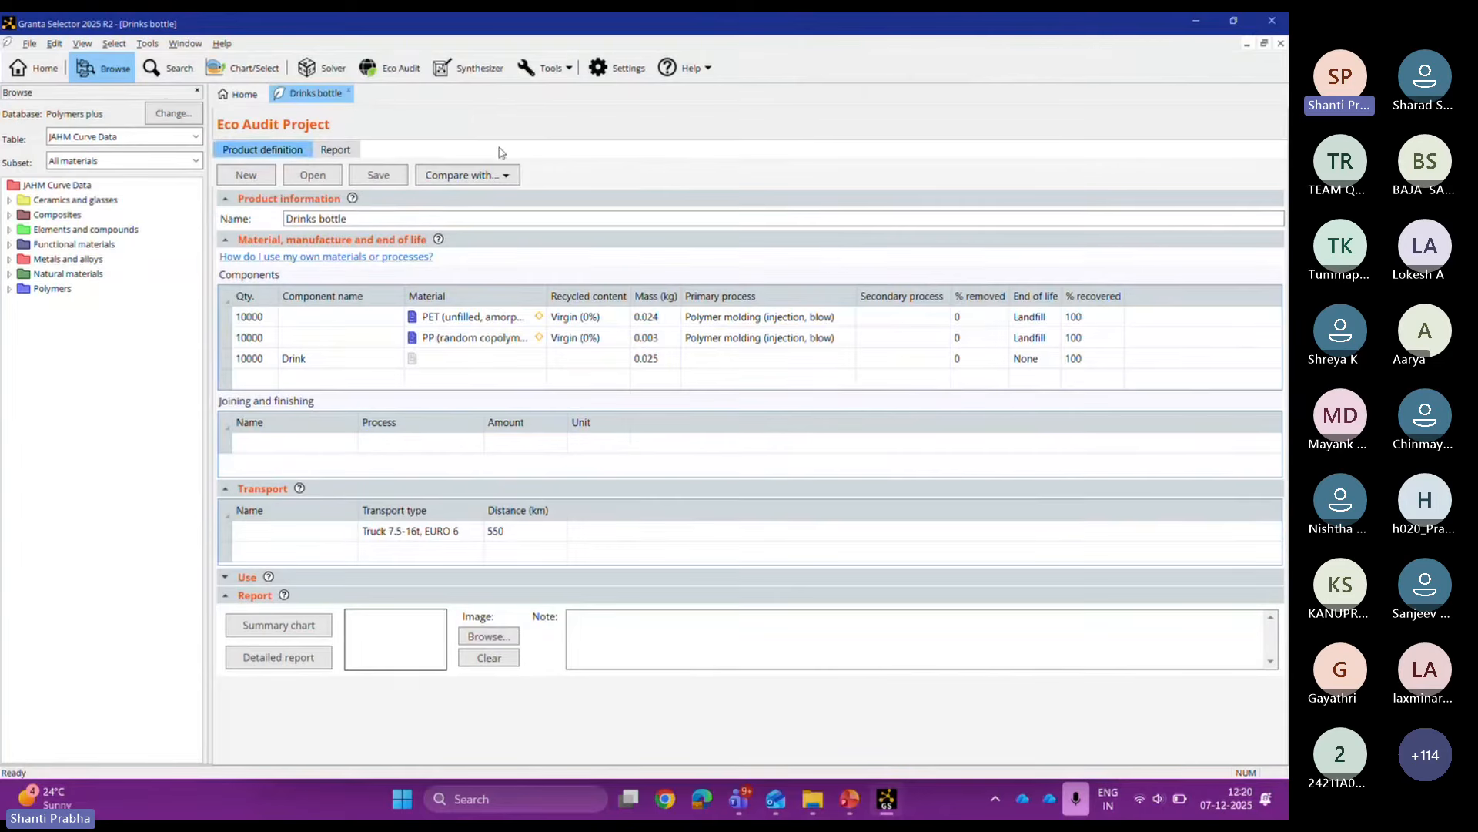
Step: Add a blank Product and the saved drinks bottle 2.prd as comparisons on the summary chart
left_click(495, 182)
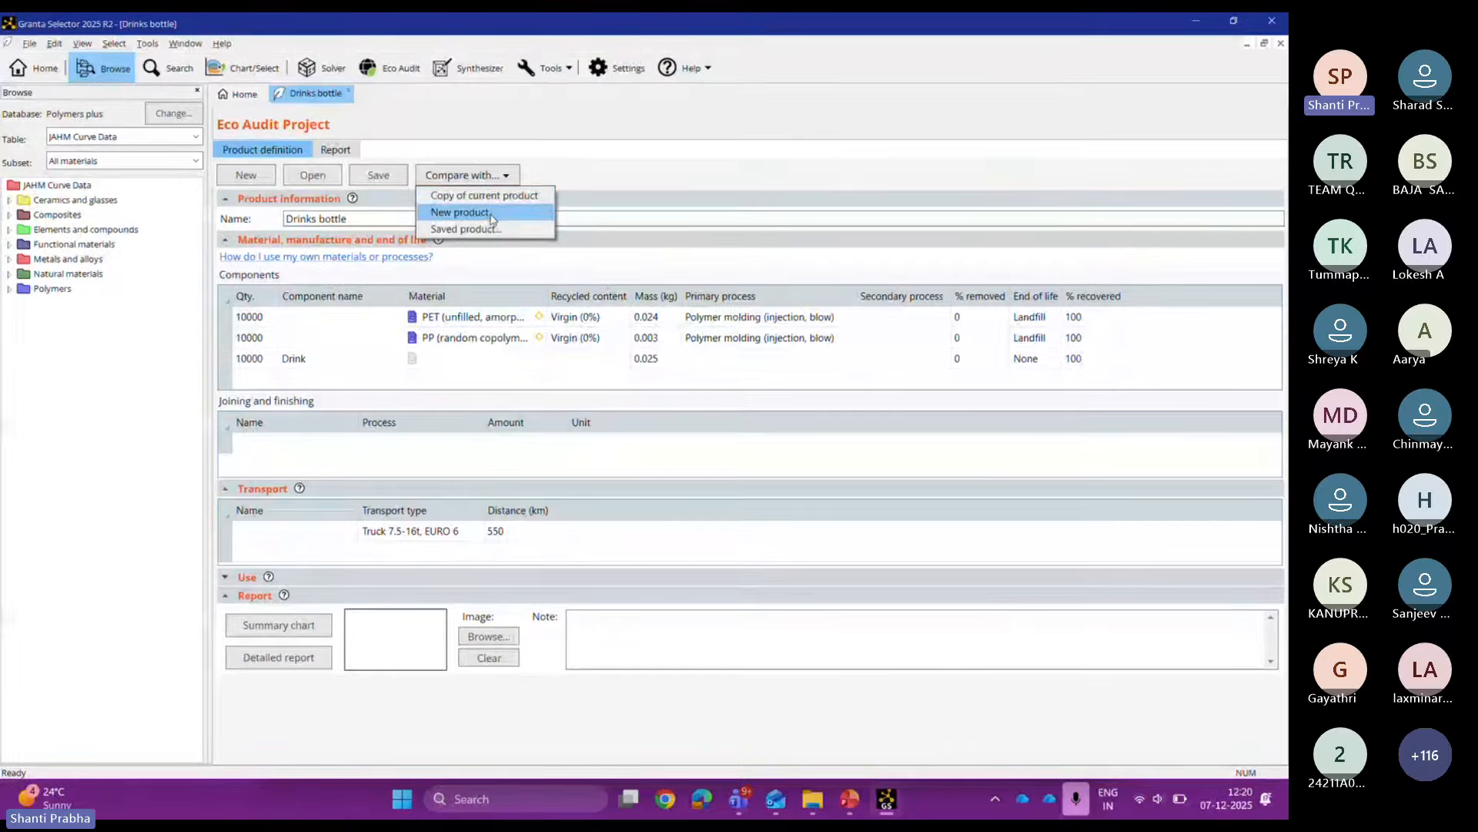
left_click(491, 214)
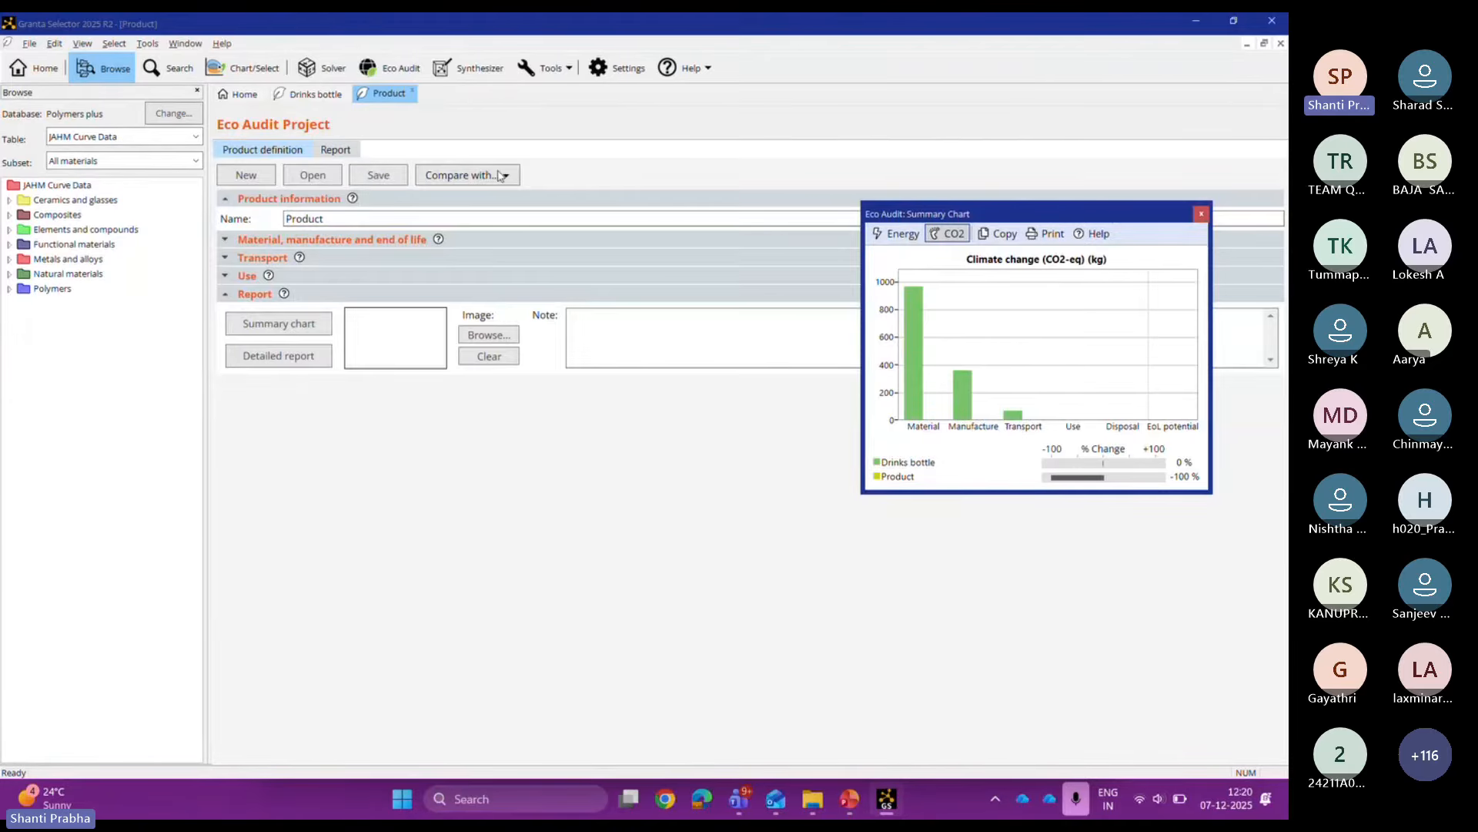
left_click(312, 175)
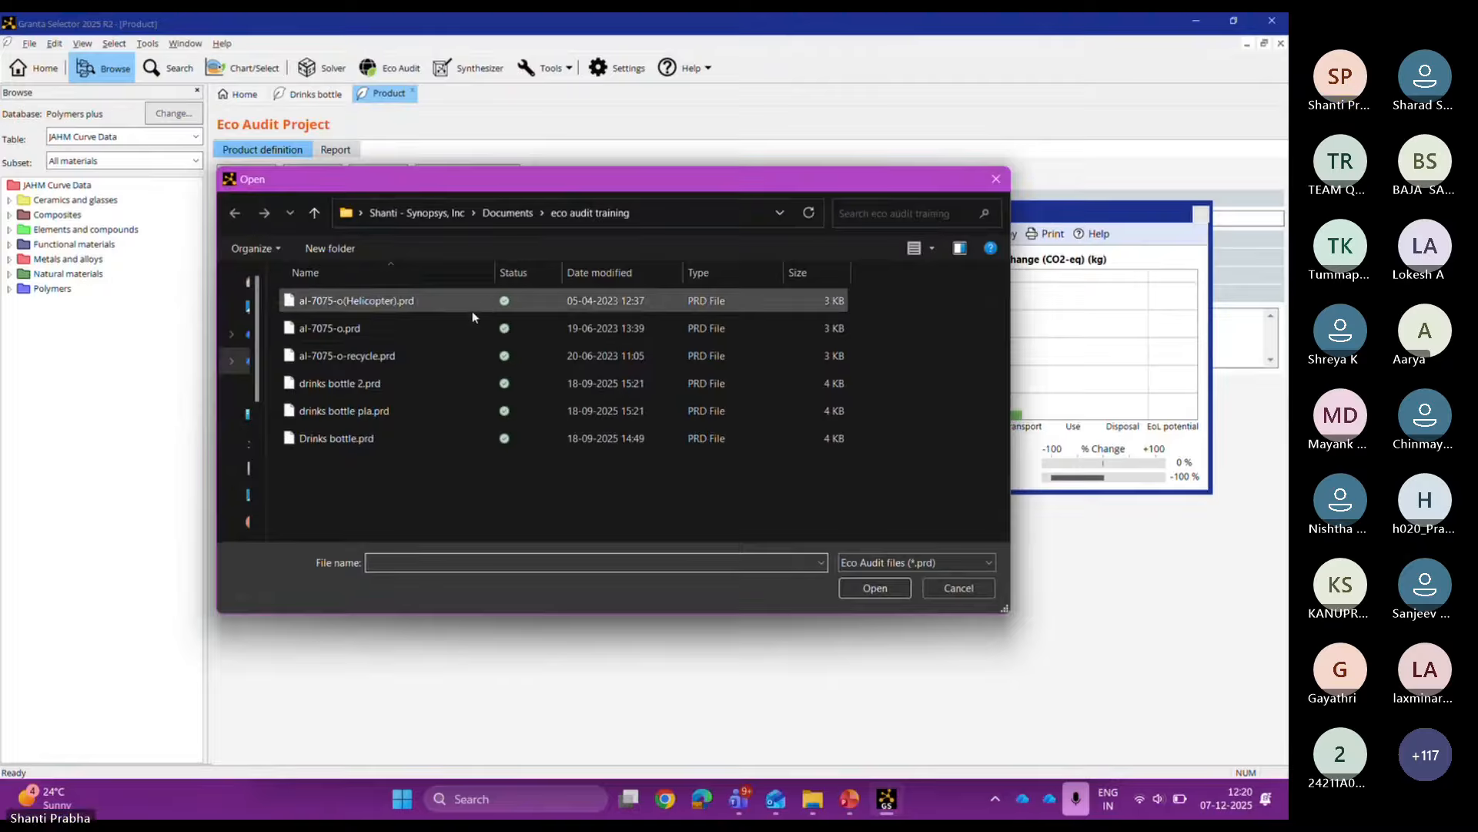
double_click(455, 389)
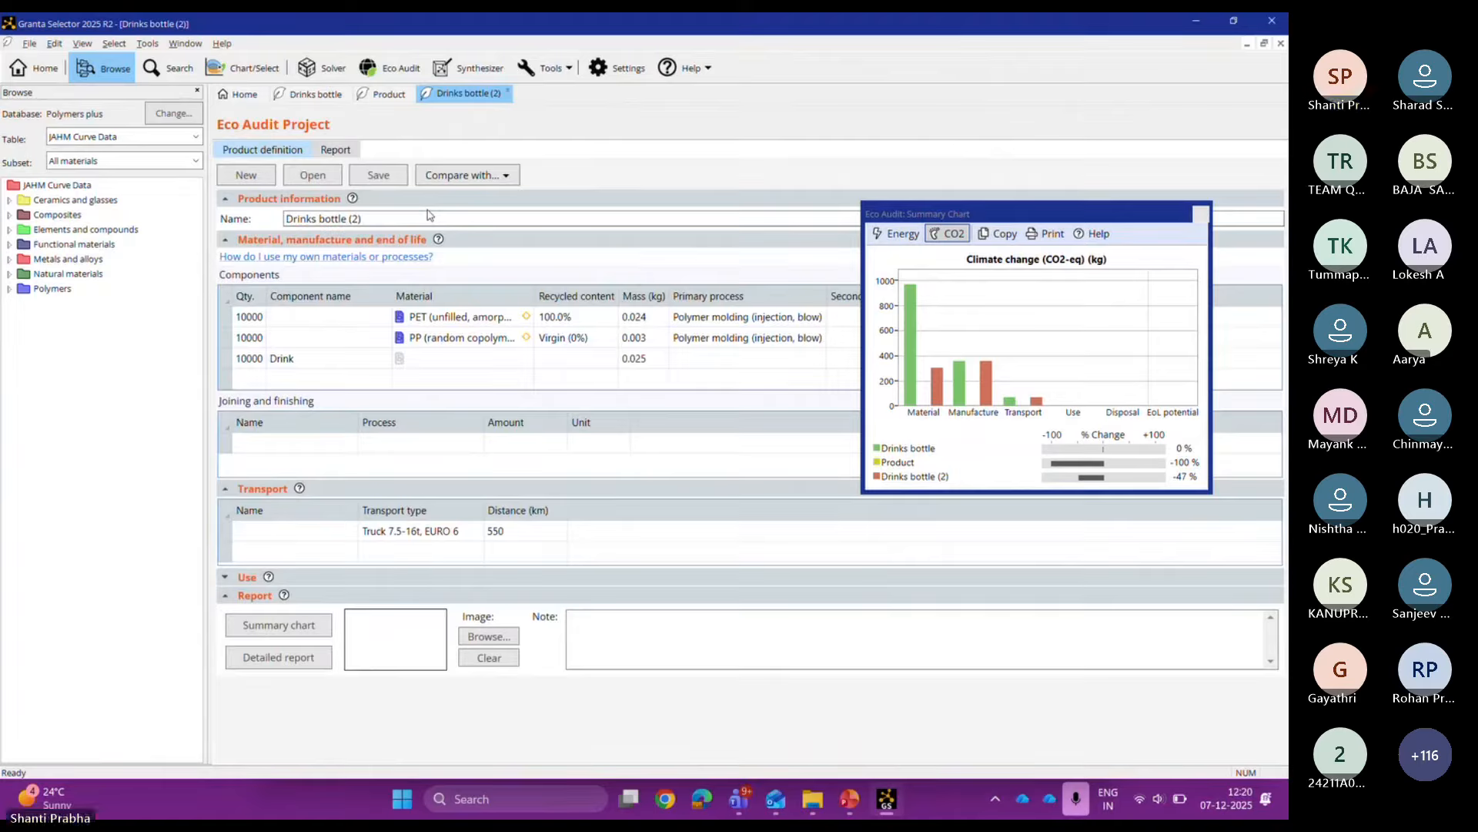
Step: Remove the Product comparison and move the summary chart off the components table
left_click(412, 91)
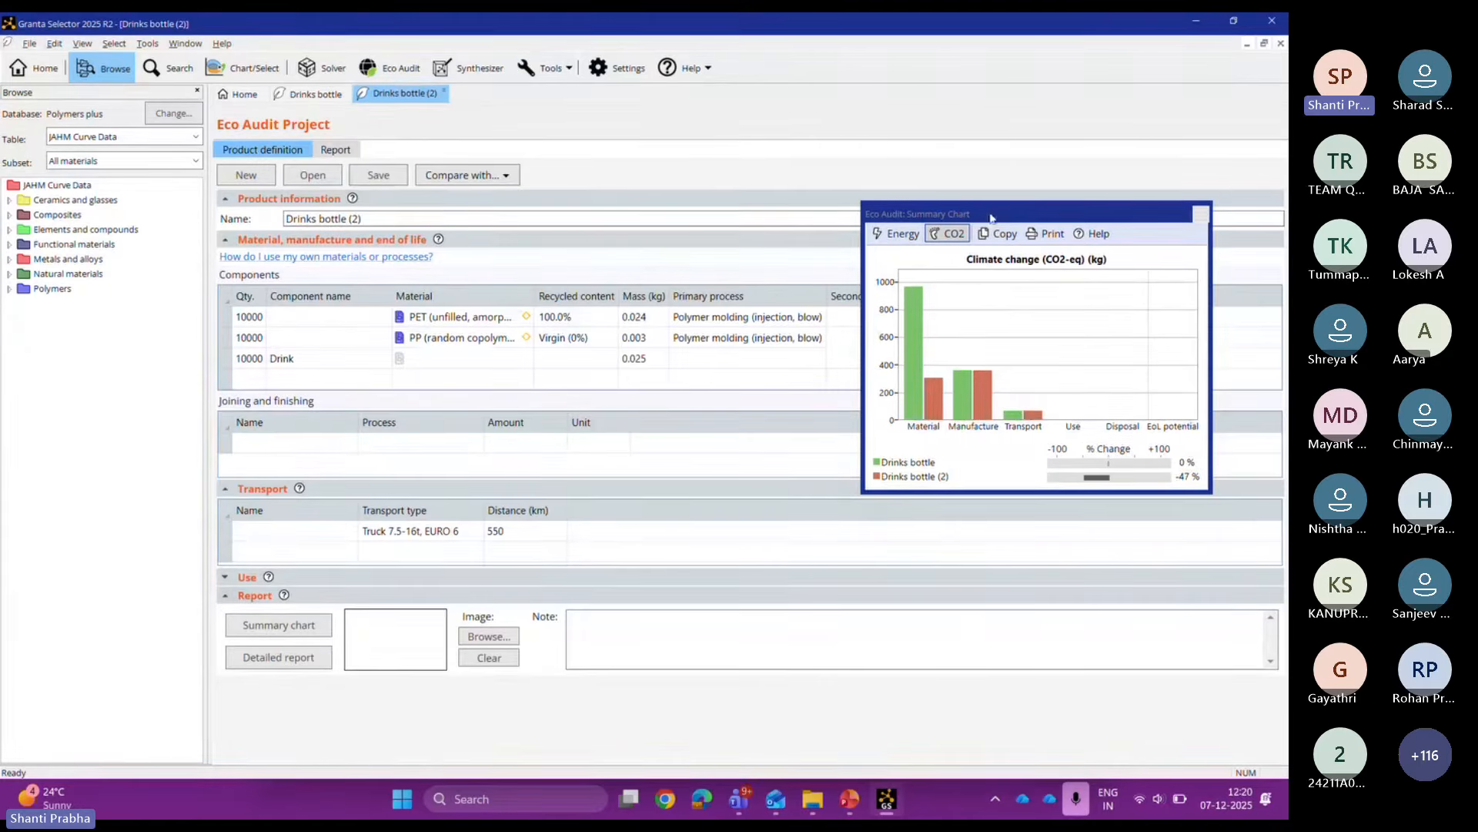
left_click_drag(992, 217, 727, 560)
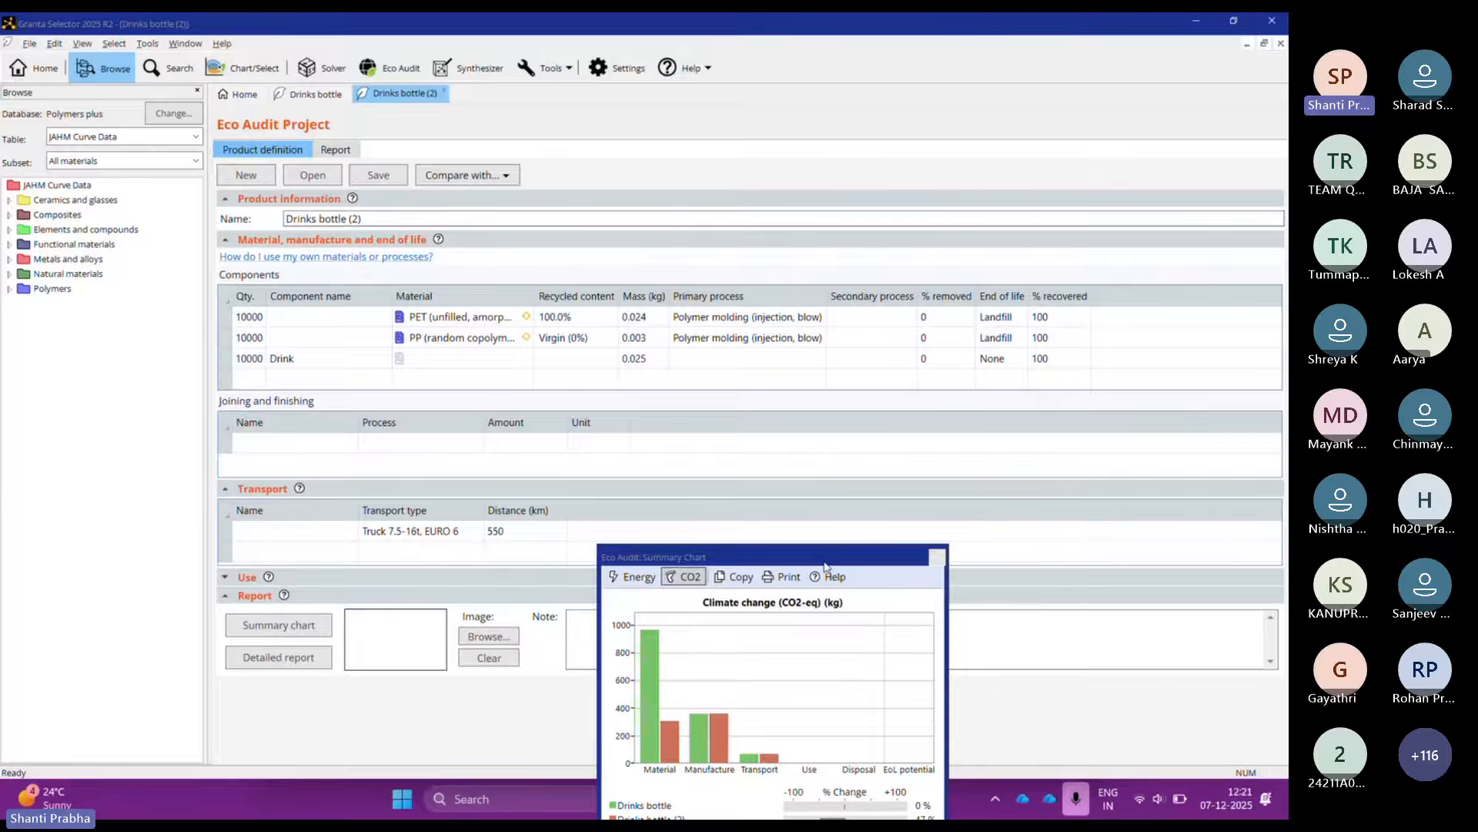
left_click_drag(825, 564, 752, 524)
Step: Check both bottle projects, reposition the chart higher, and view the Compare with options
left_click(316, 94)
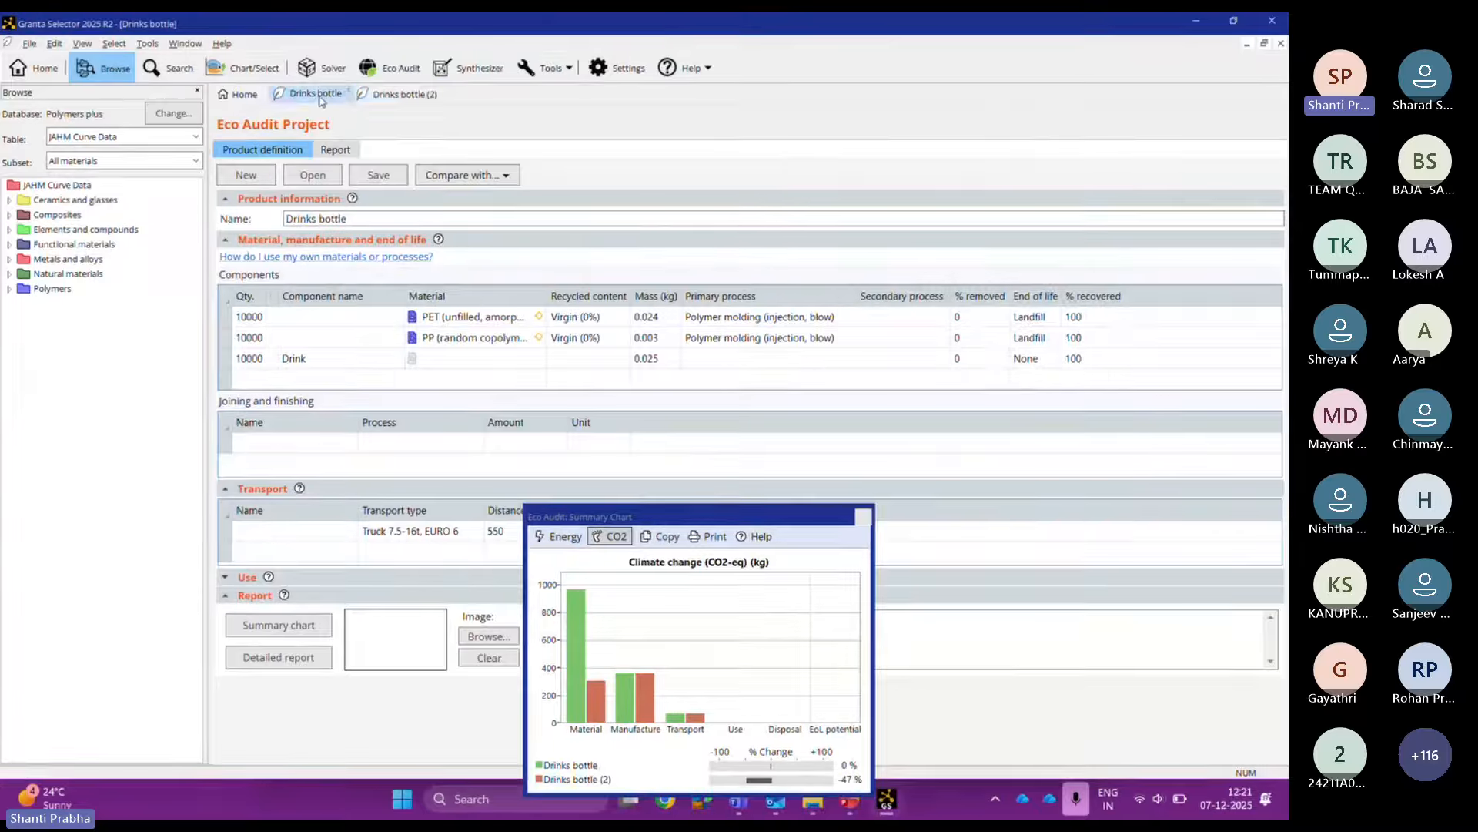
left_click(402, 93)
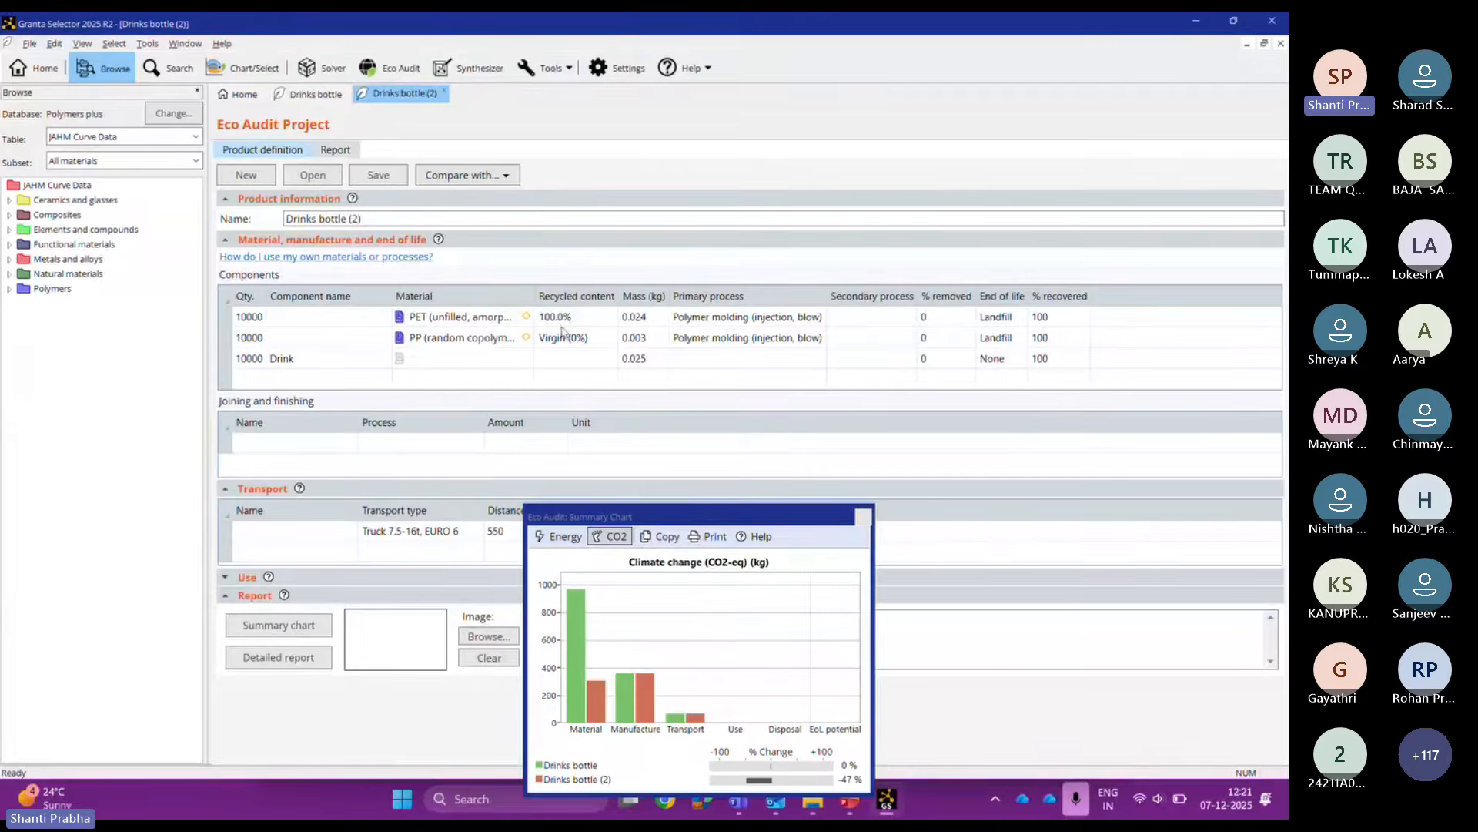
left_click_drag(669, 518, 657, 398)
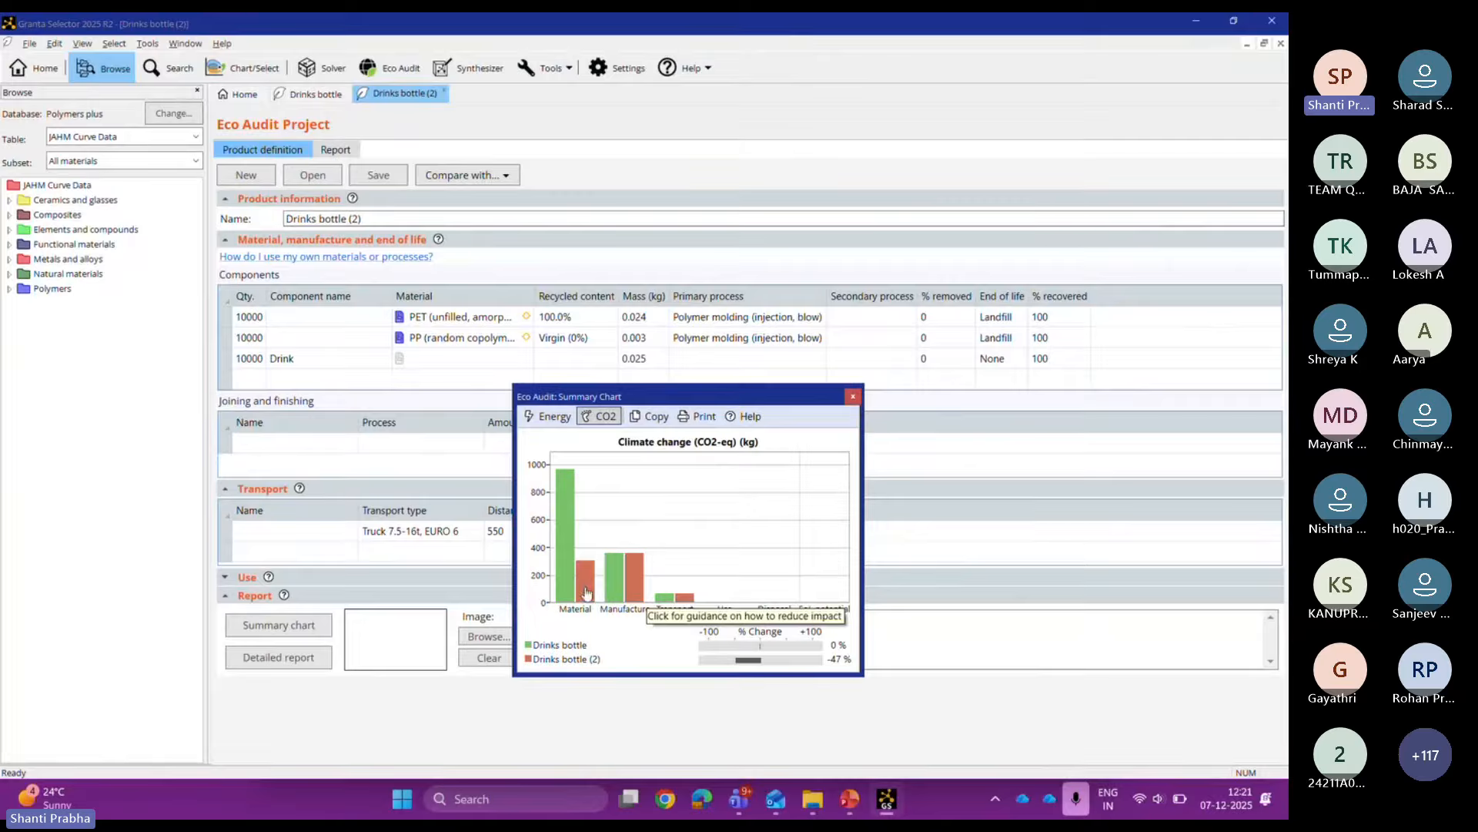
left_click(450, 177)
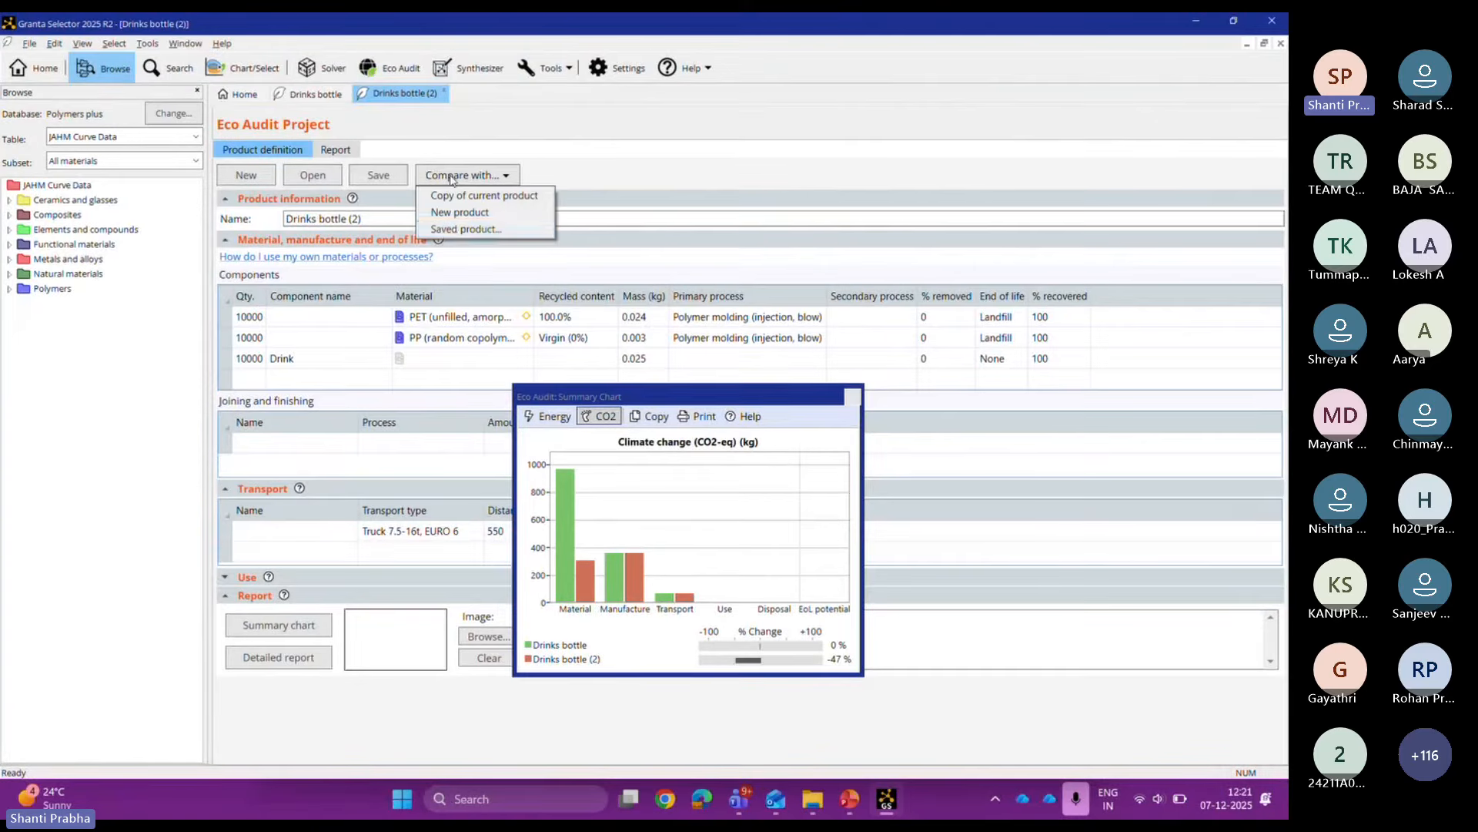
Step: Cancel the saved-product comparison and close the CO2 summary chart
left_click(460, 229)
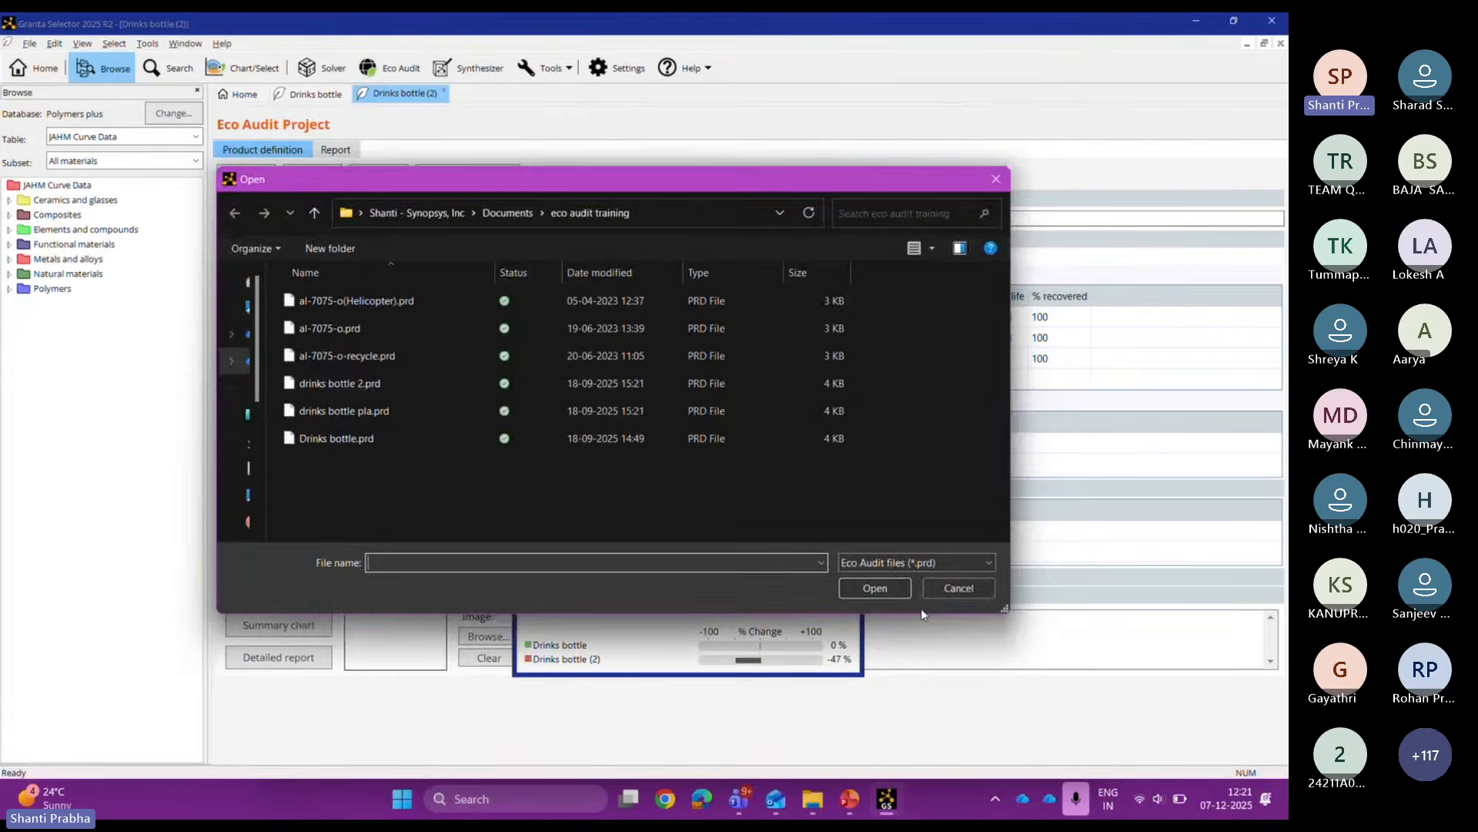
left_click(959, 588)
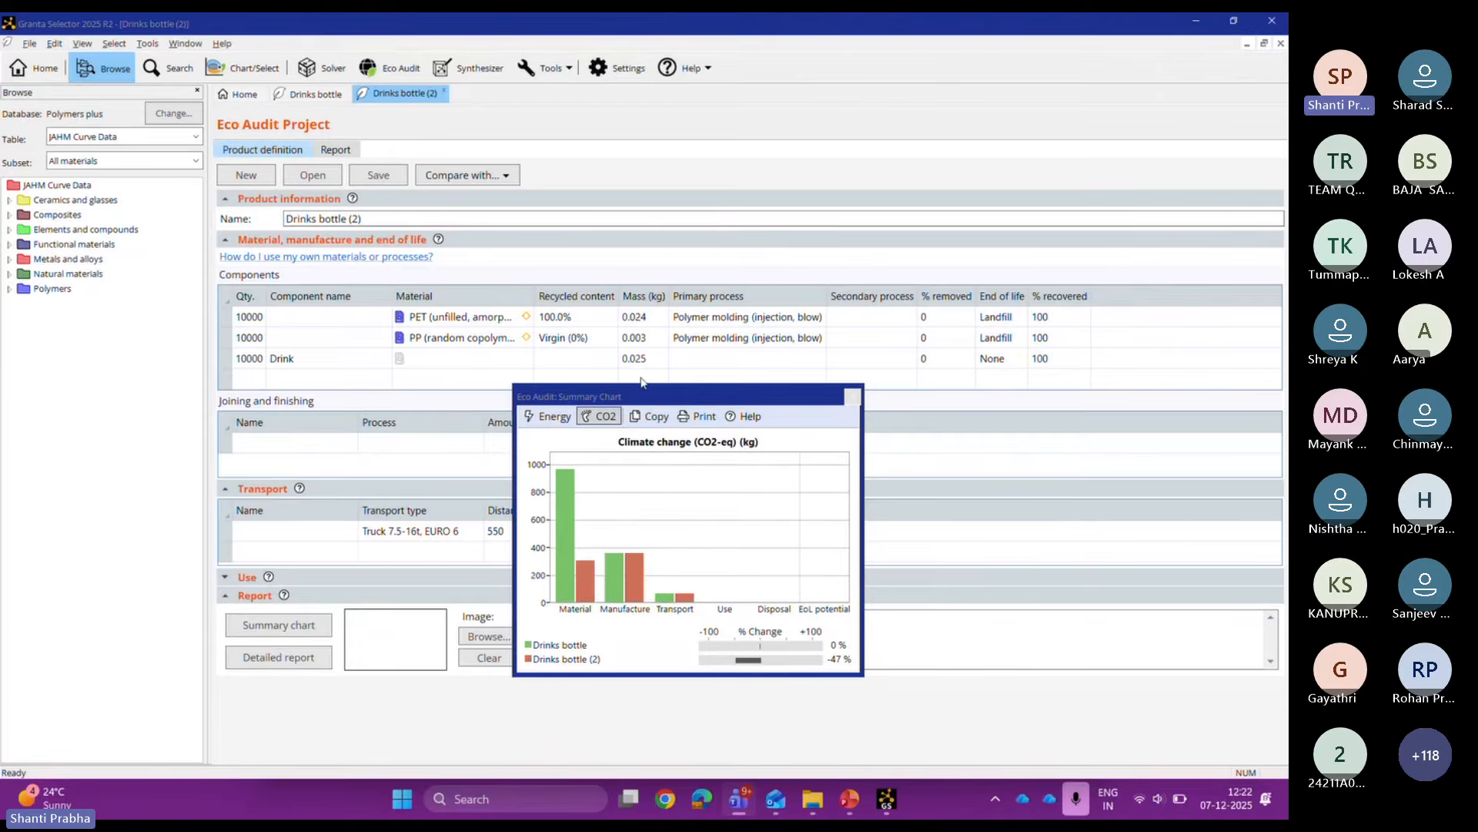
left_click(853, 397)
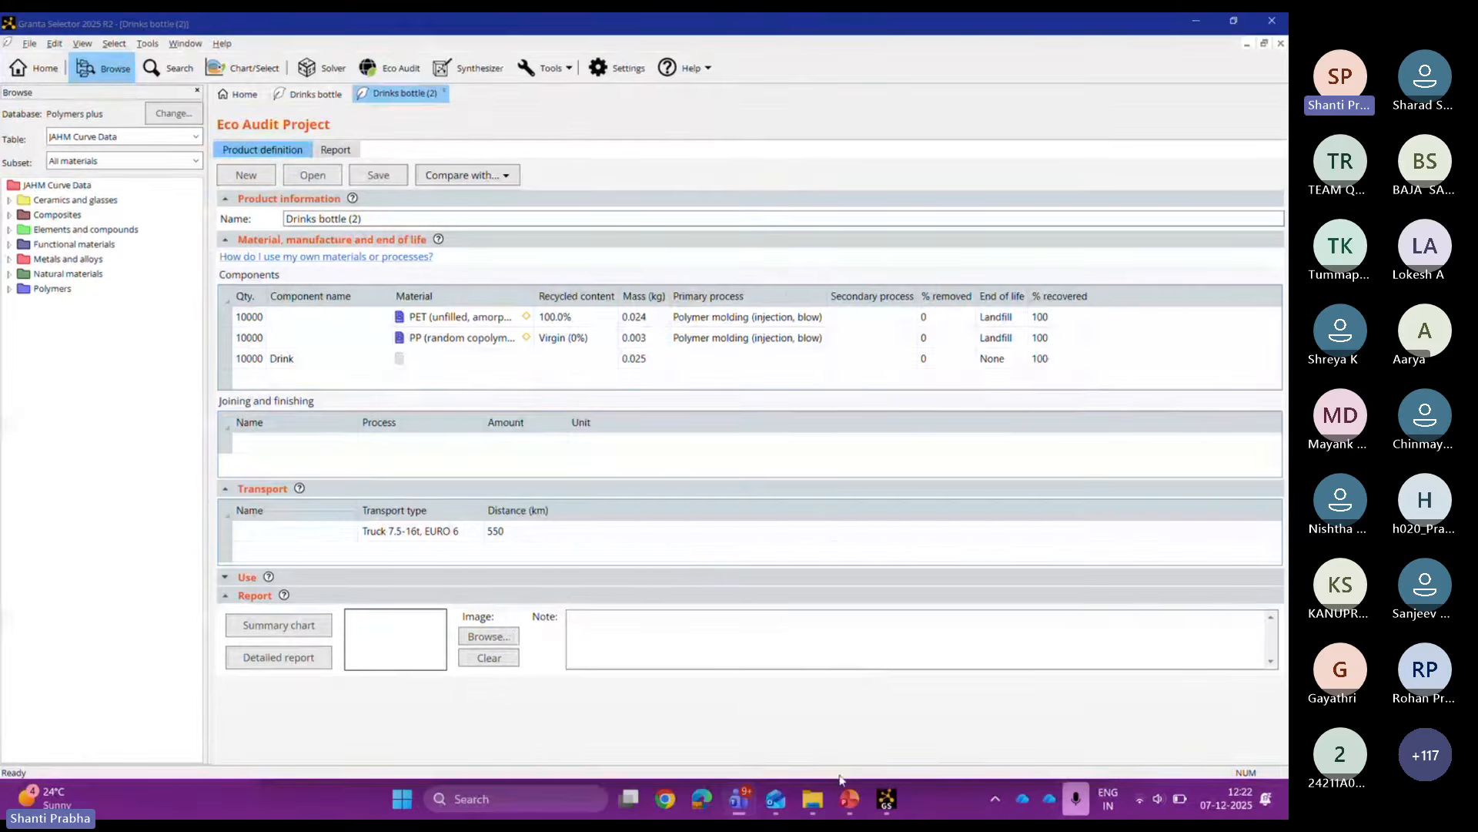
mouse_move(840, 811)
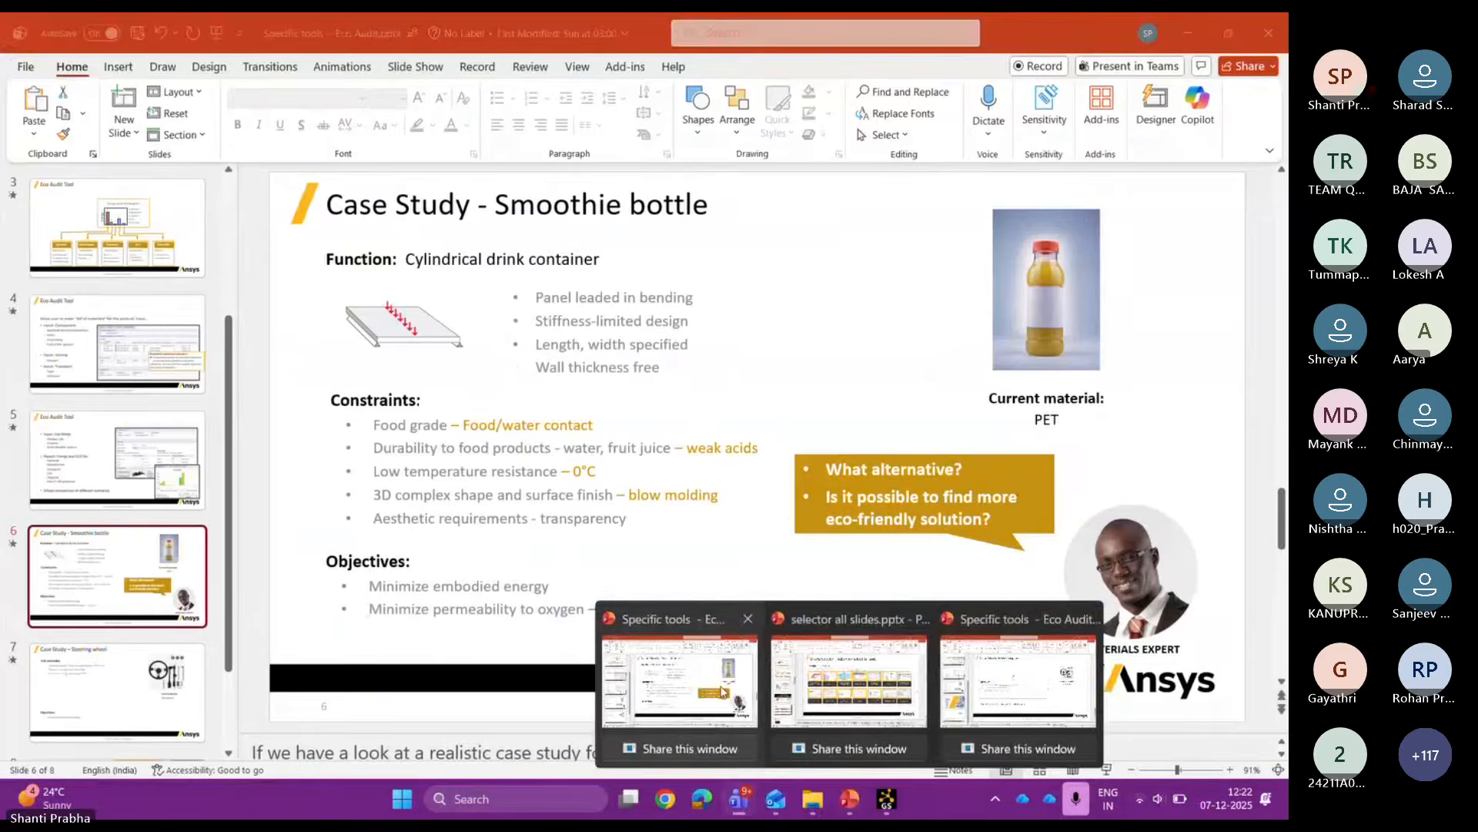
left_click(721, 690)
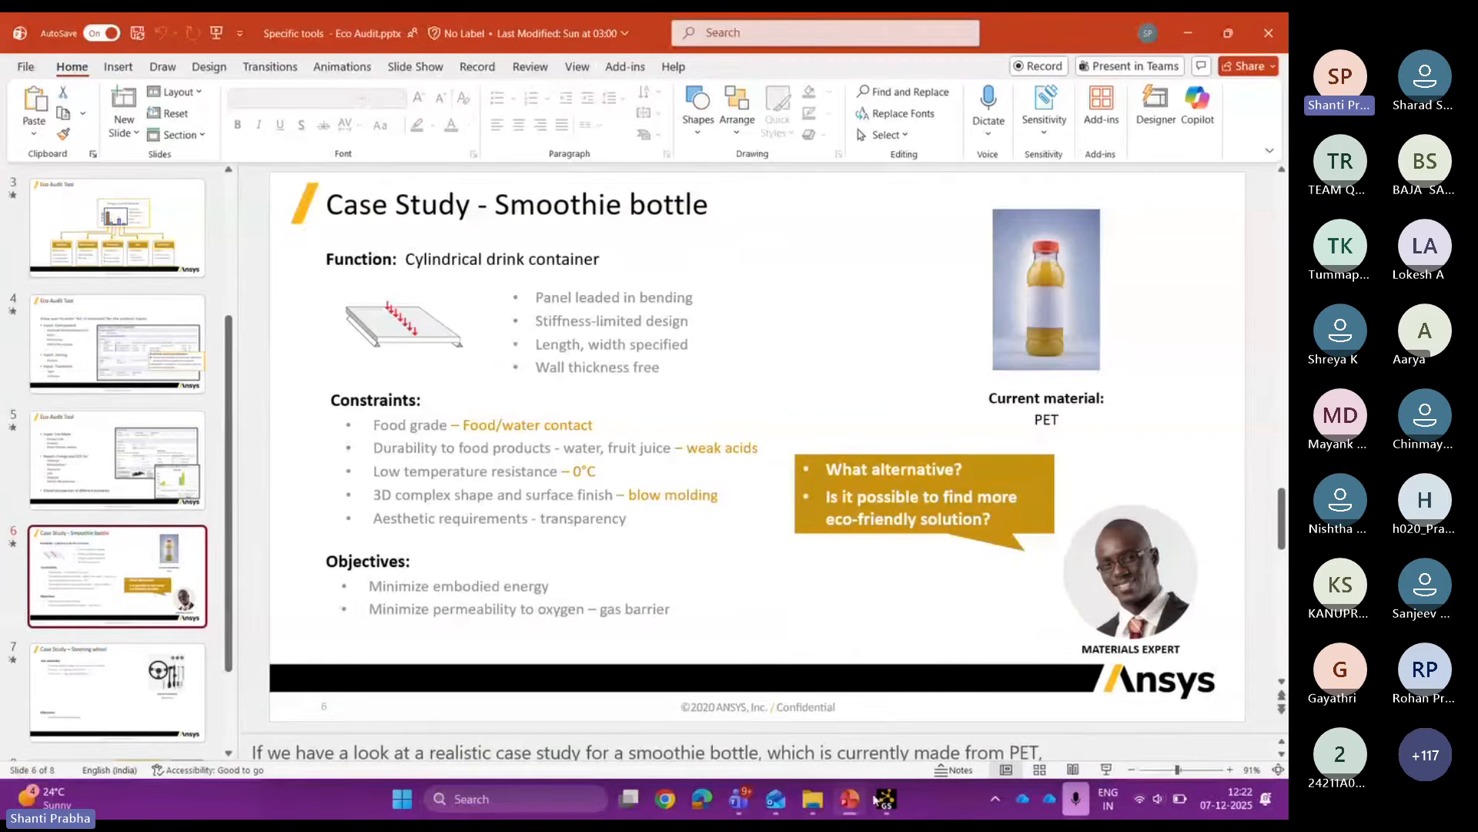
left_click(875, 688)
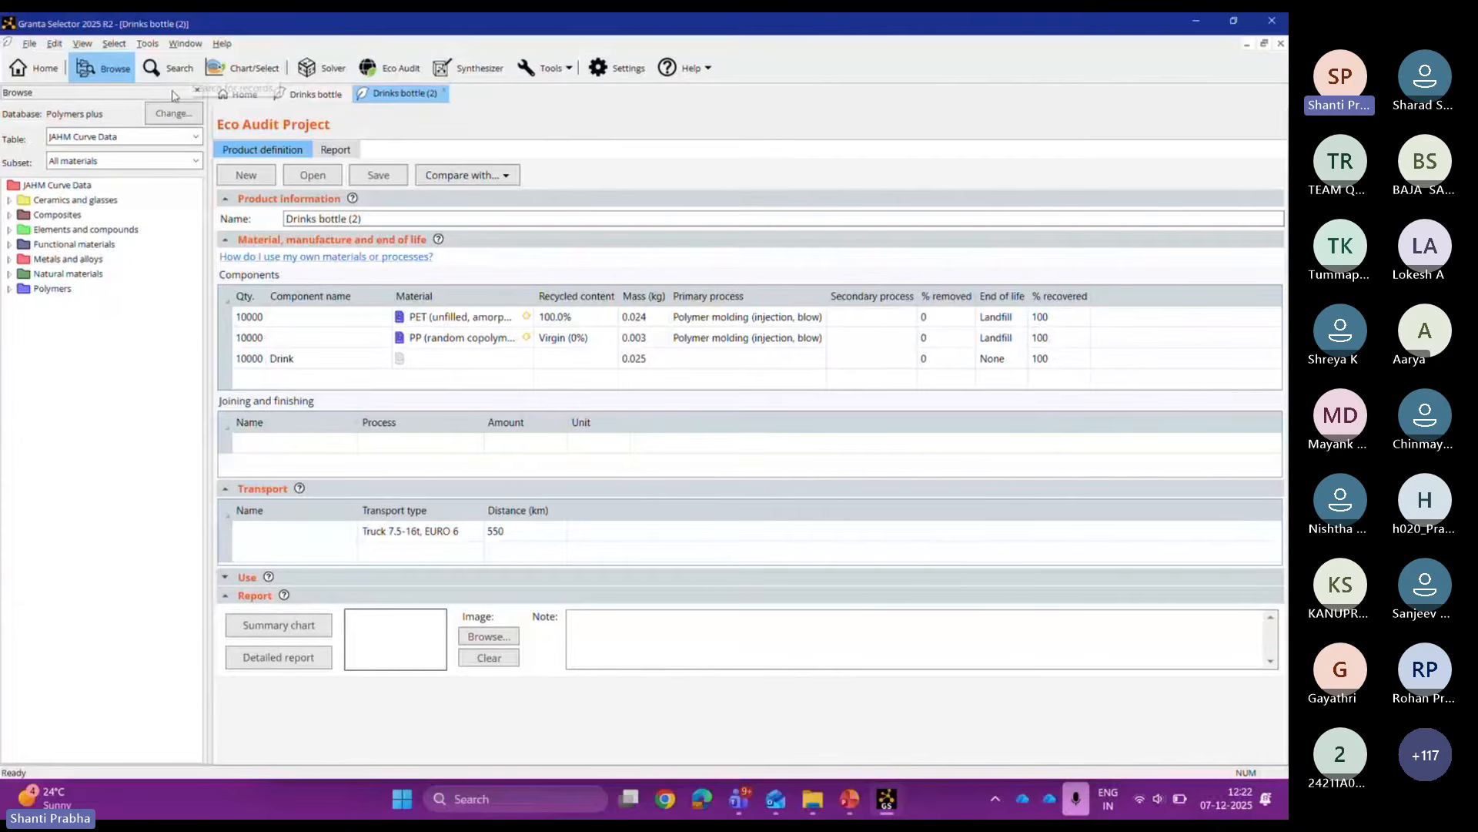
Step: Start a selection project drawing from MaterialUniverse: All bulk materials, with 3889 records
left_click(244, 67)
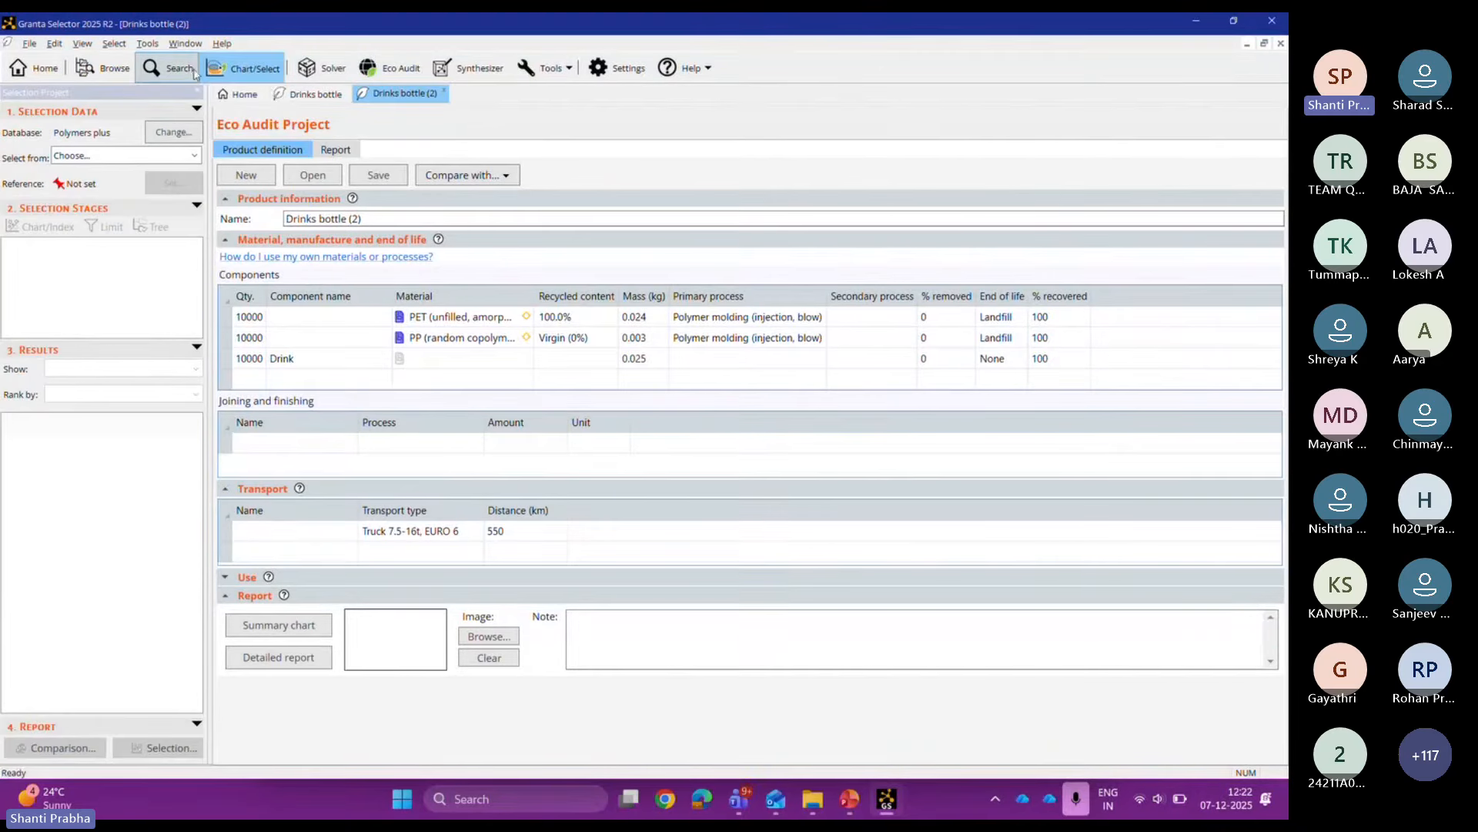
left_click(193, 158)
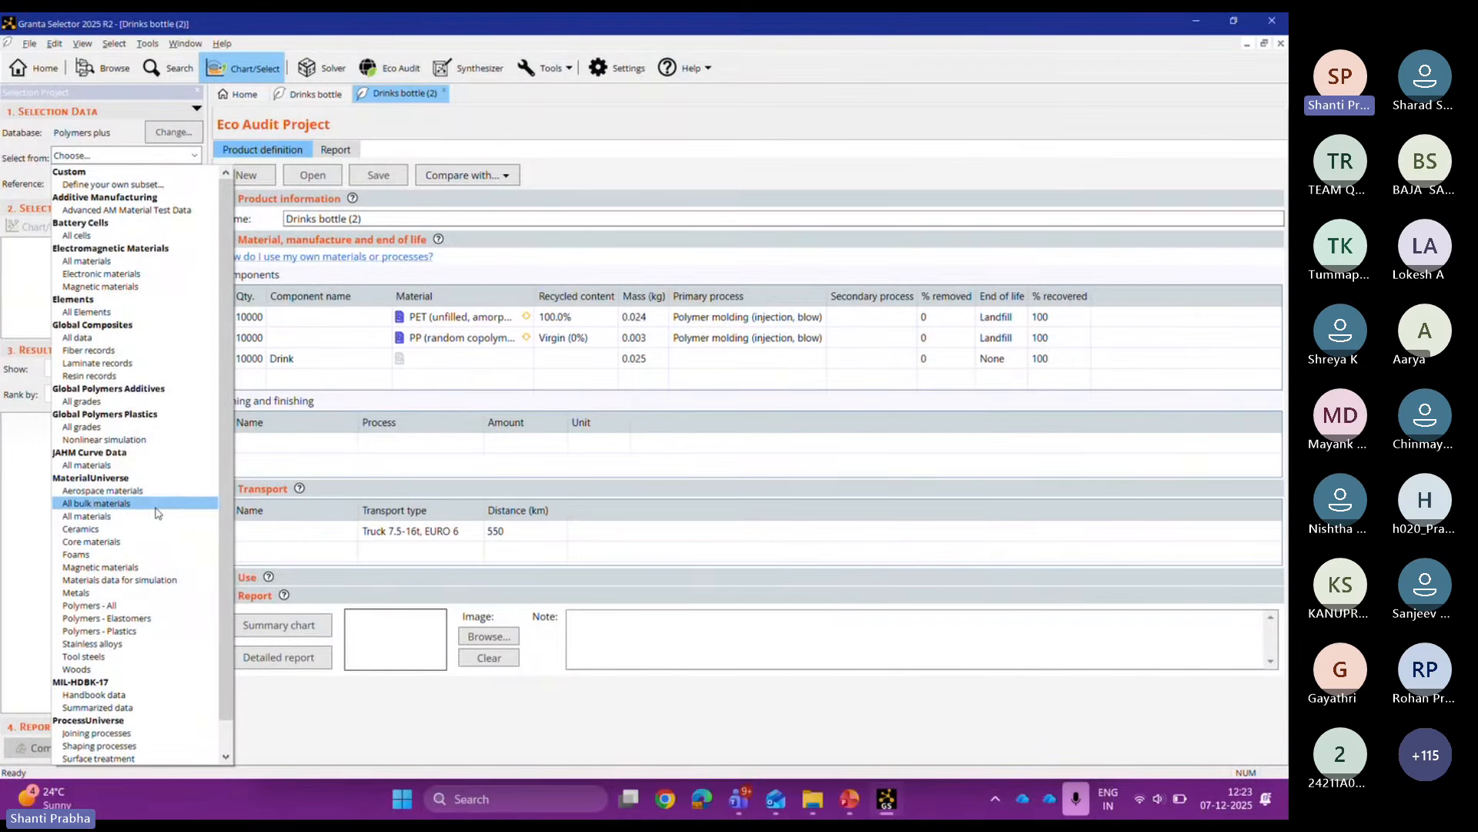
left_click(141, 608)
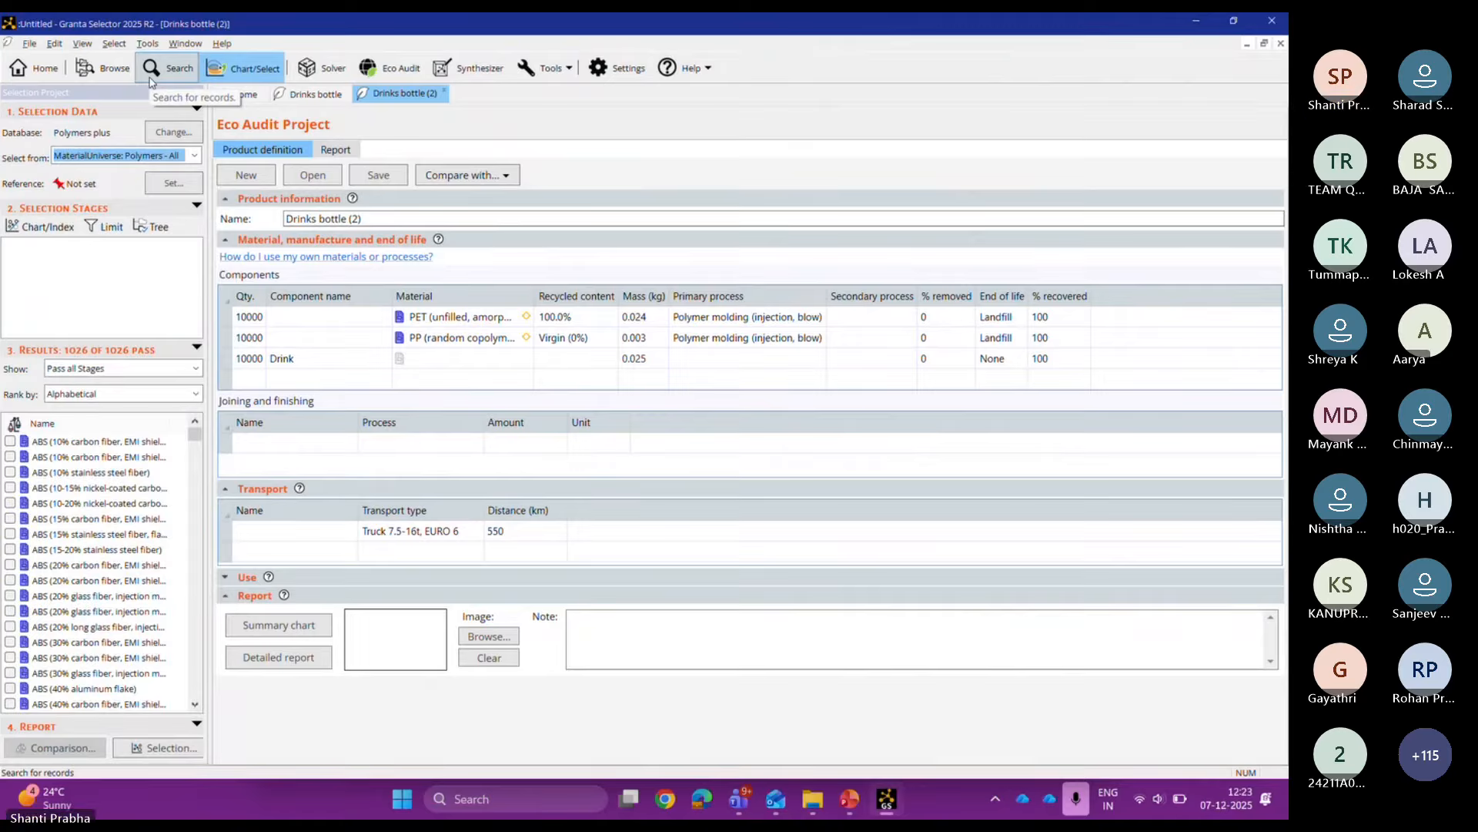
left_click(190, 156)
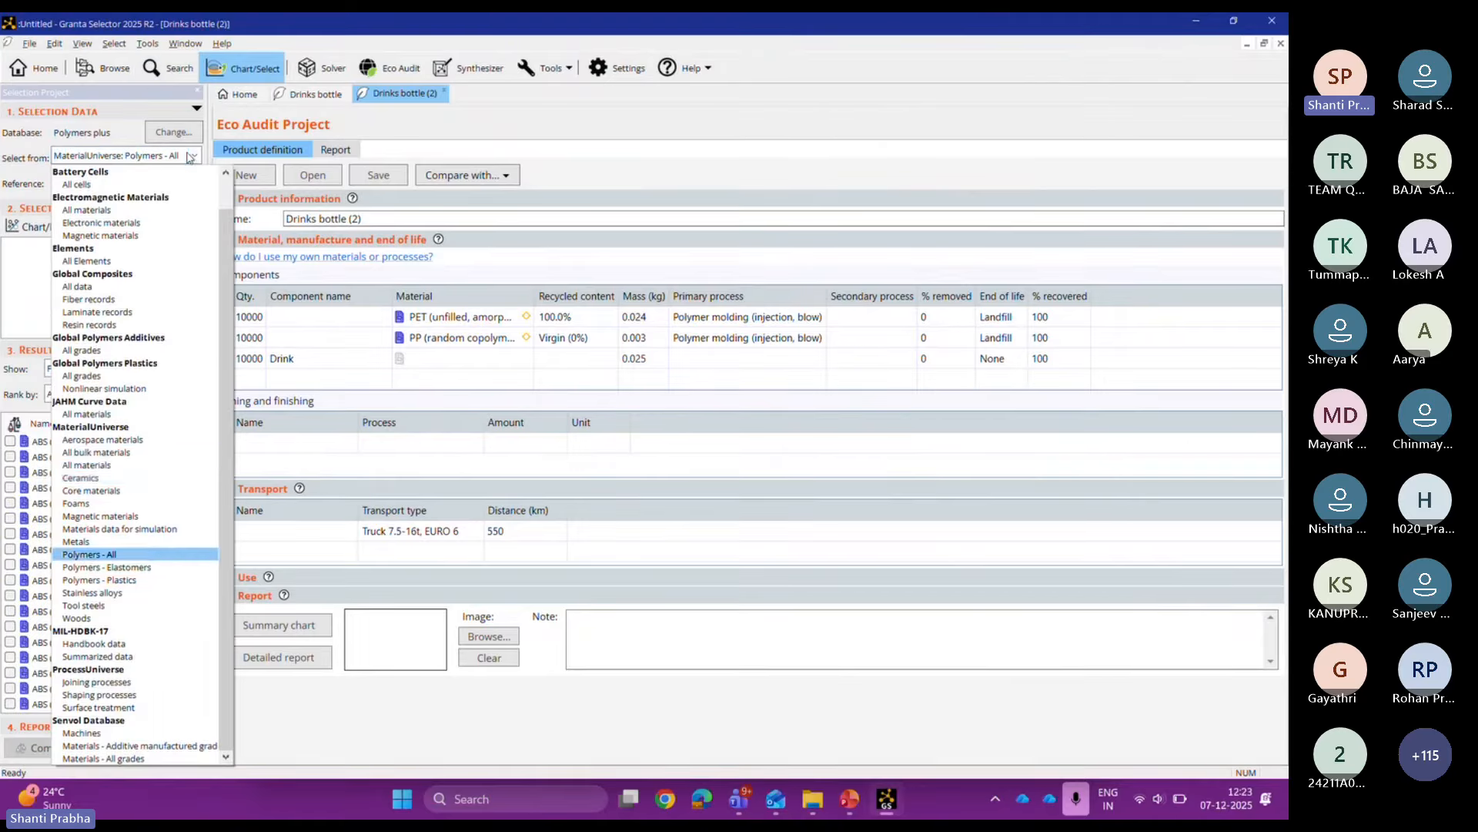
left_click(154, 453)
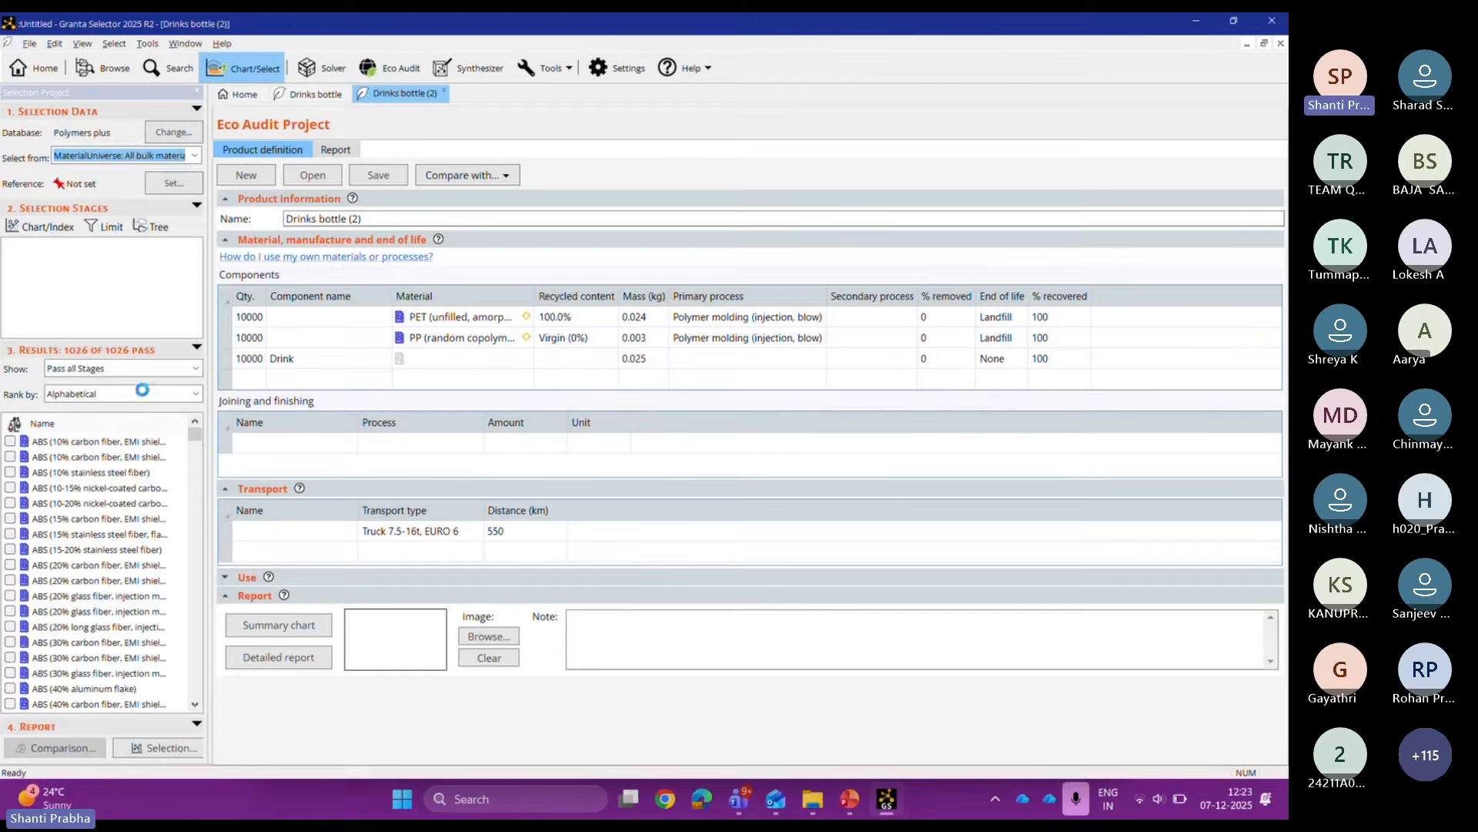
Step: Search for PET and set PET (unfilled, amorphous) from MaterialUniverse as the reference material
left_click(161, 68)
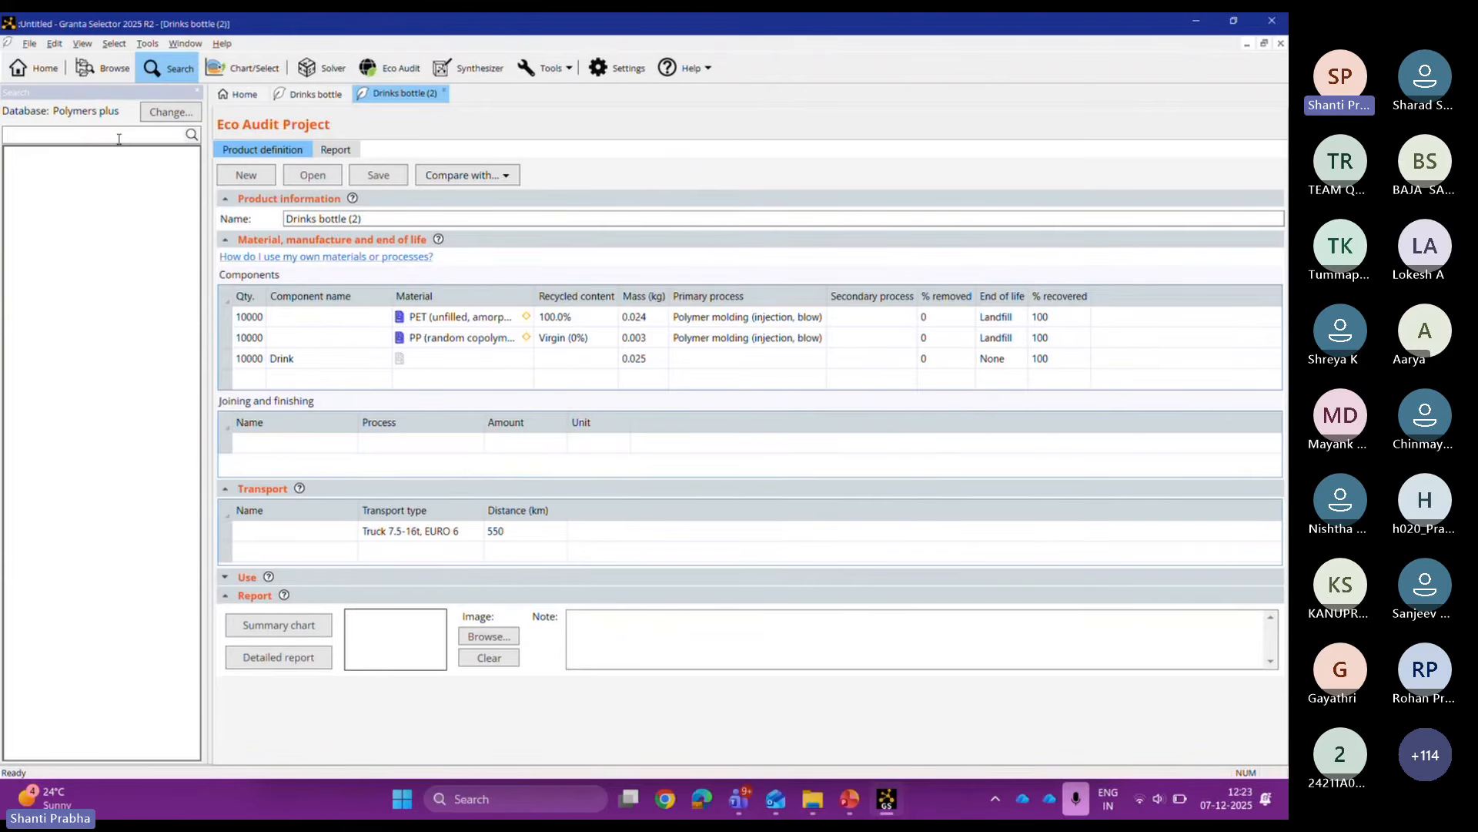
type("PET")
key("Return")
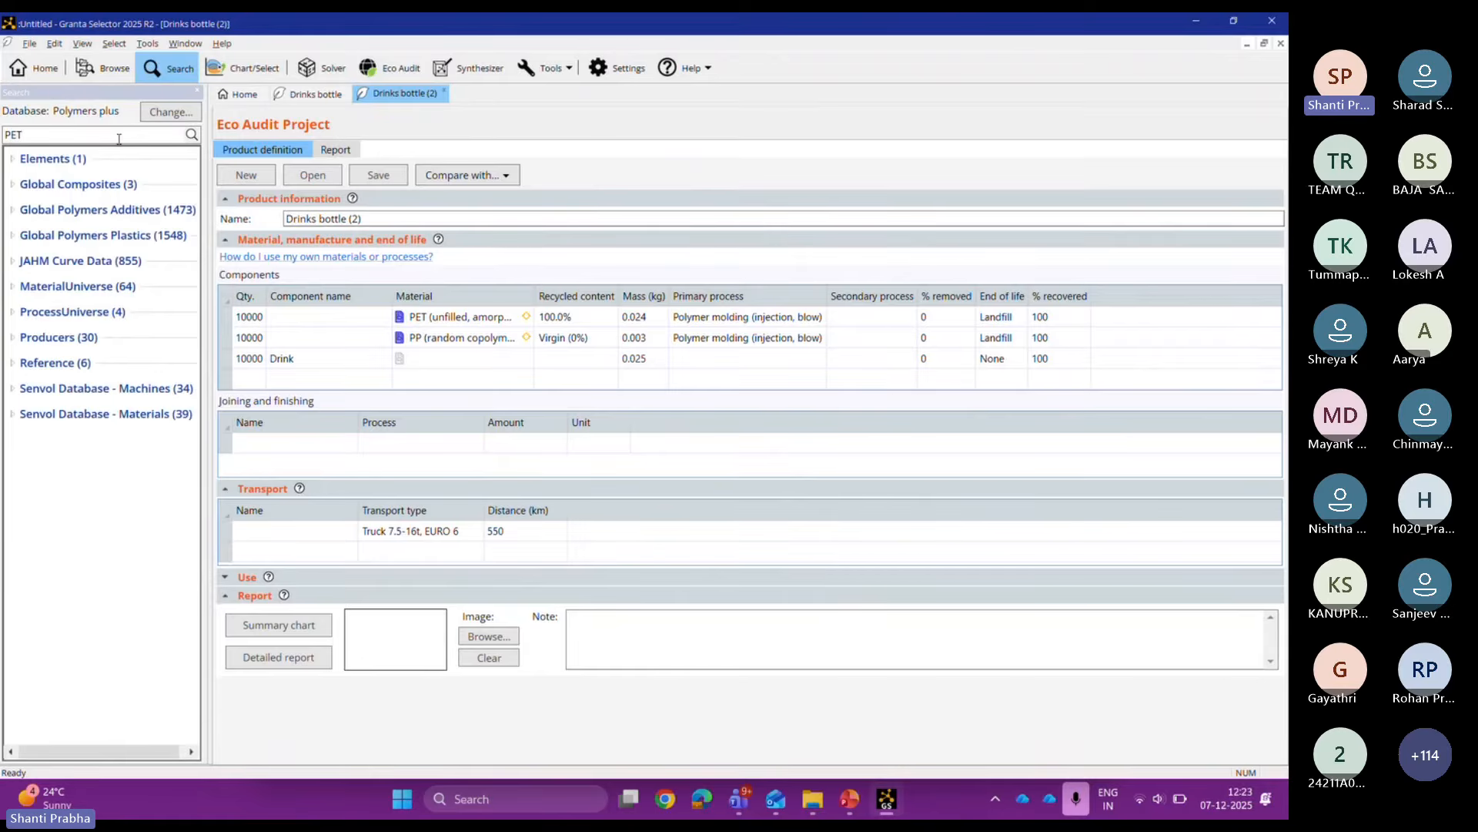
double_click(48, 291)
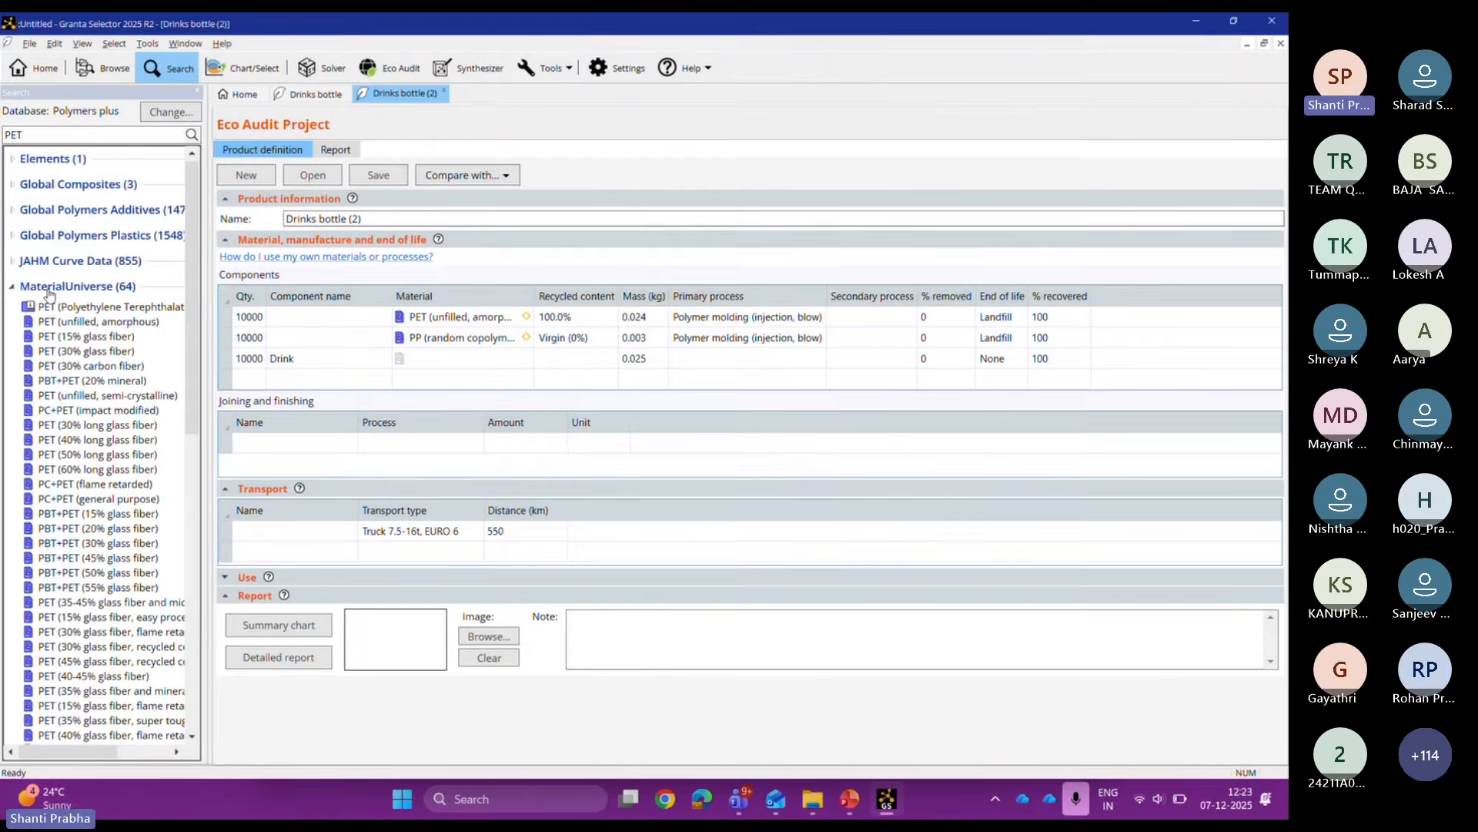
left_click(75, 322)
right_click(75, 322)
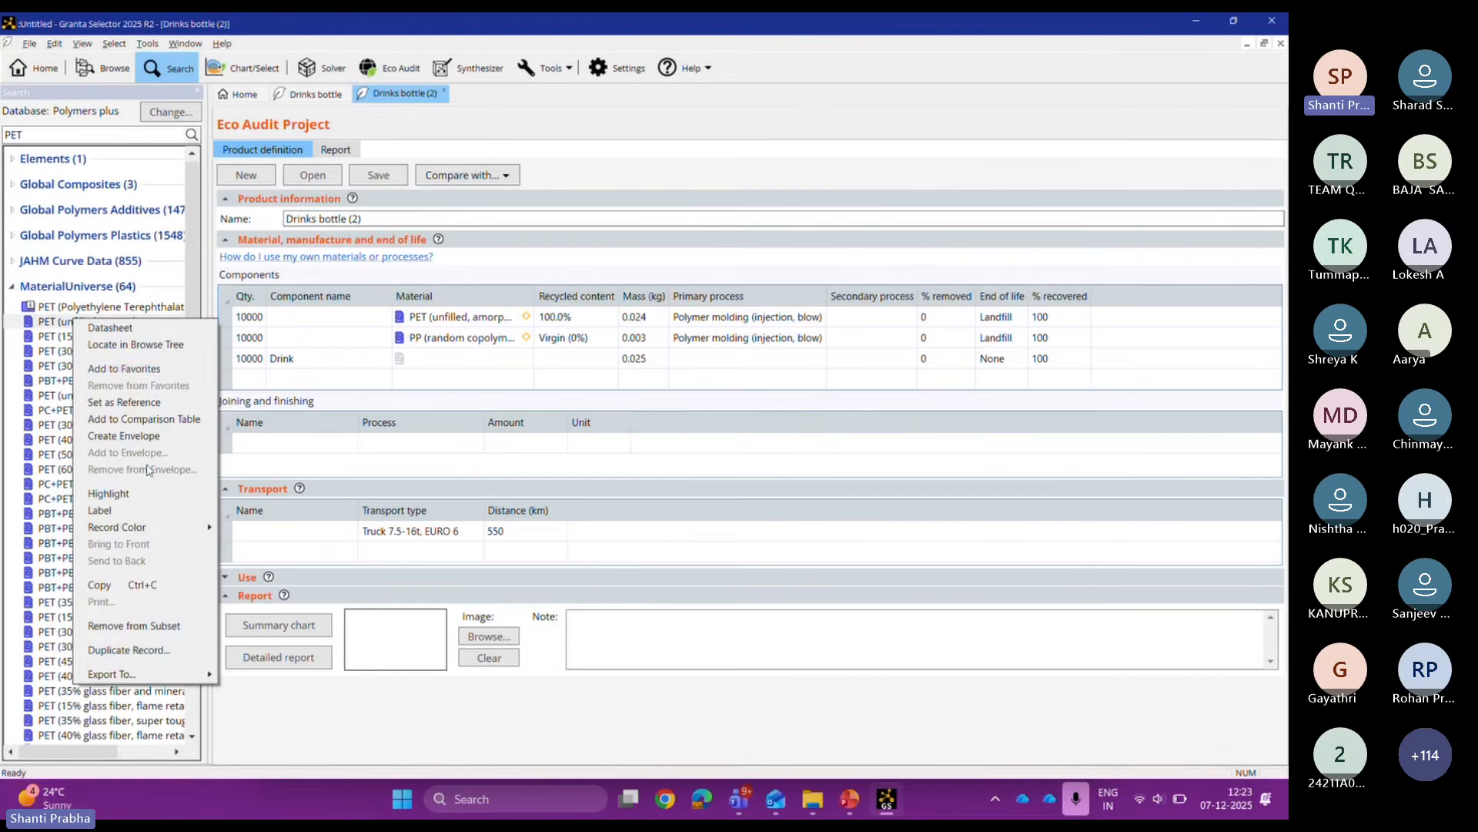
left_click(164, 403)
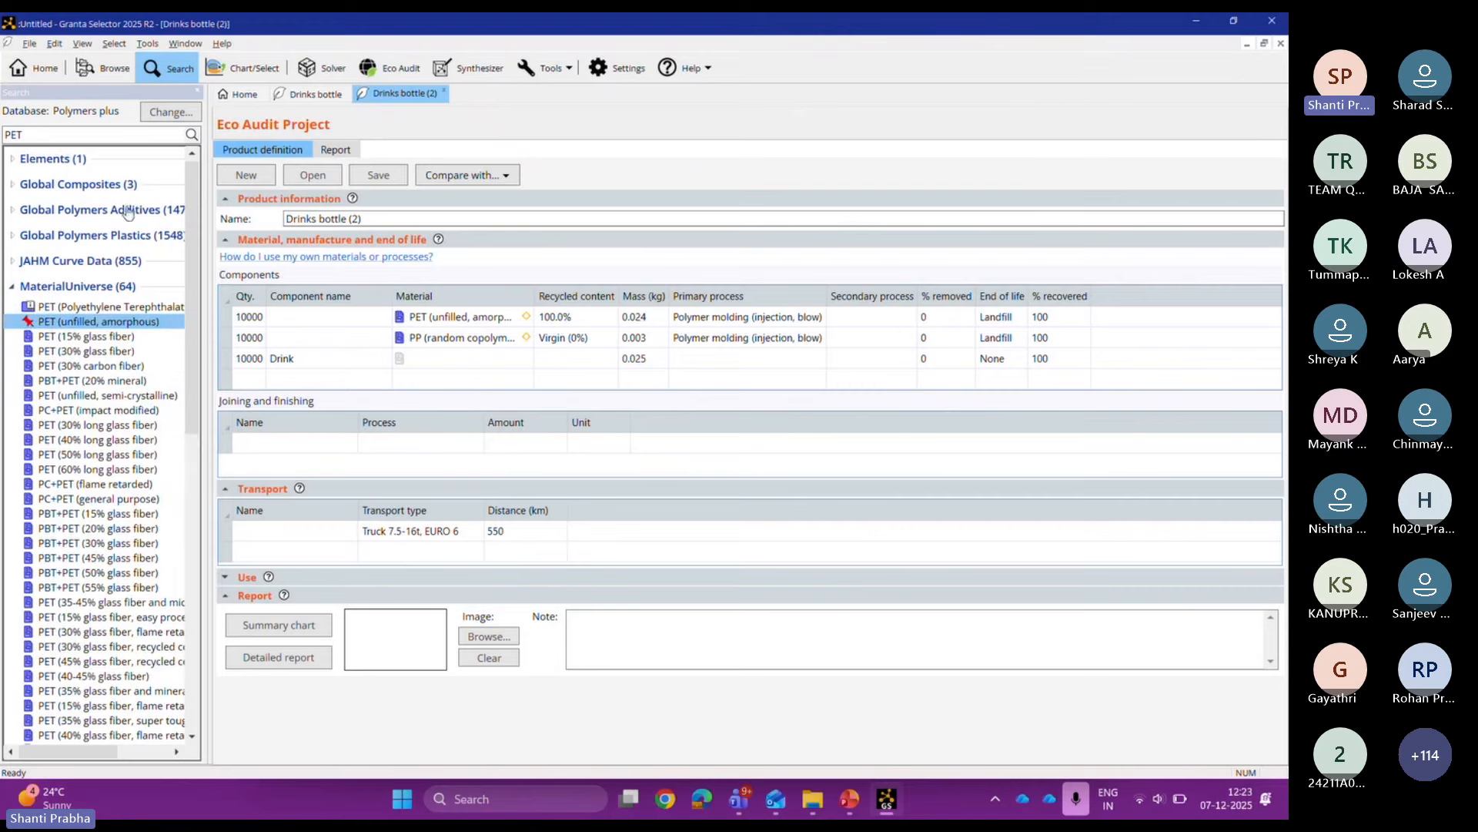
left_click(246, 69)
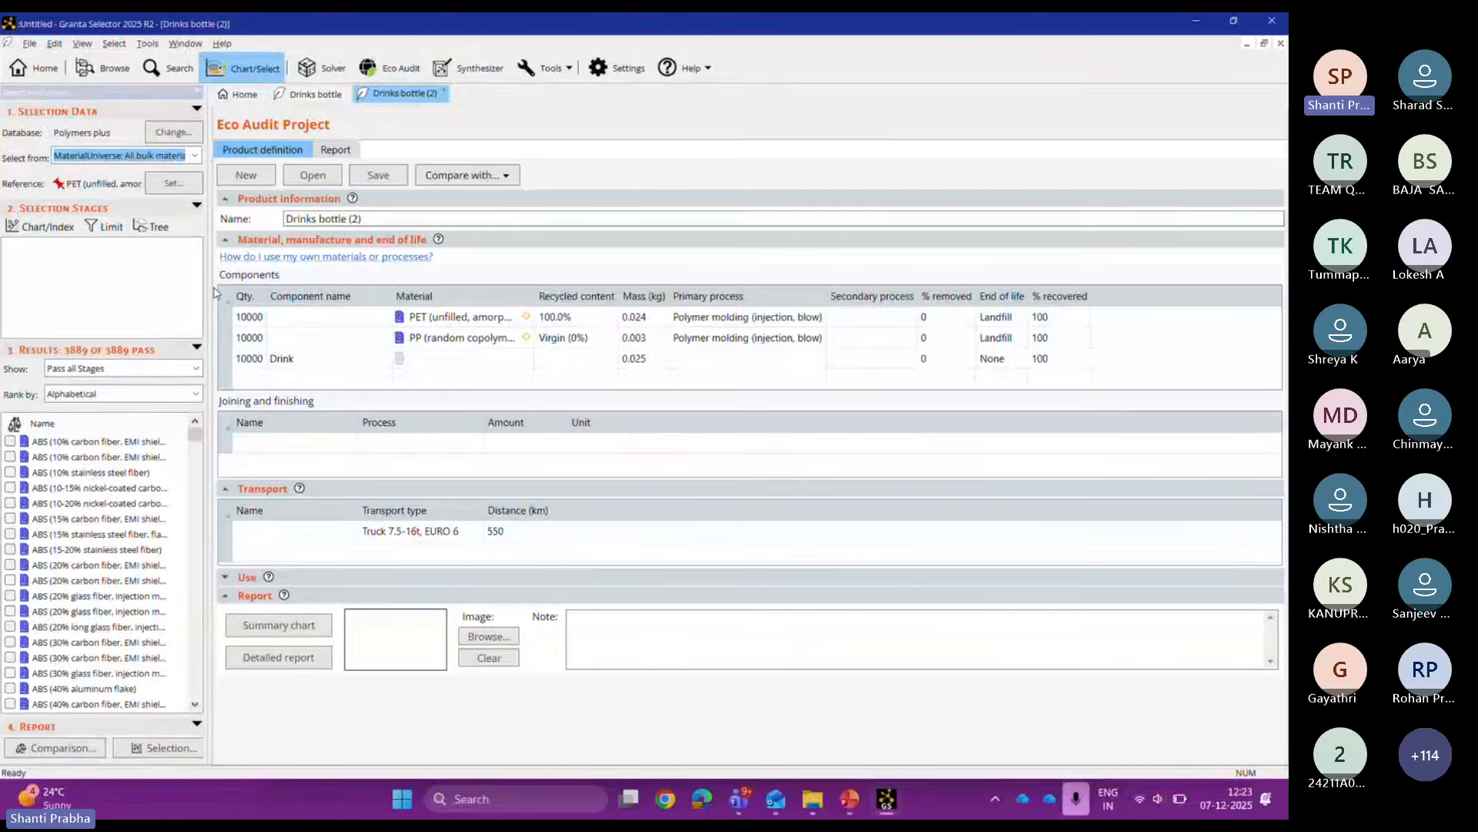
Step: Widen the project panel and start a chart stage with a performance-index Y-axis
left_click_drag(210, 297, 298, 321)
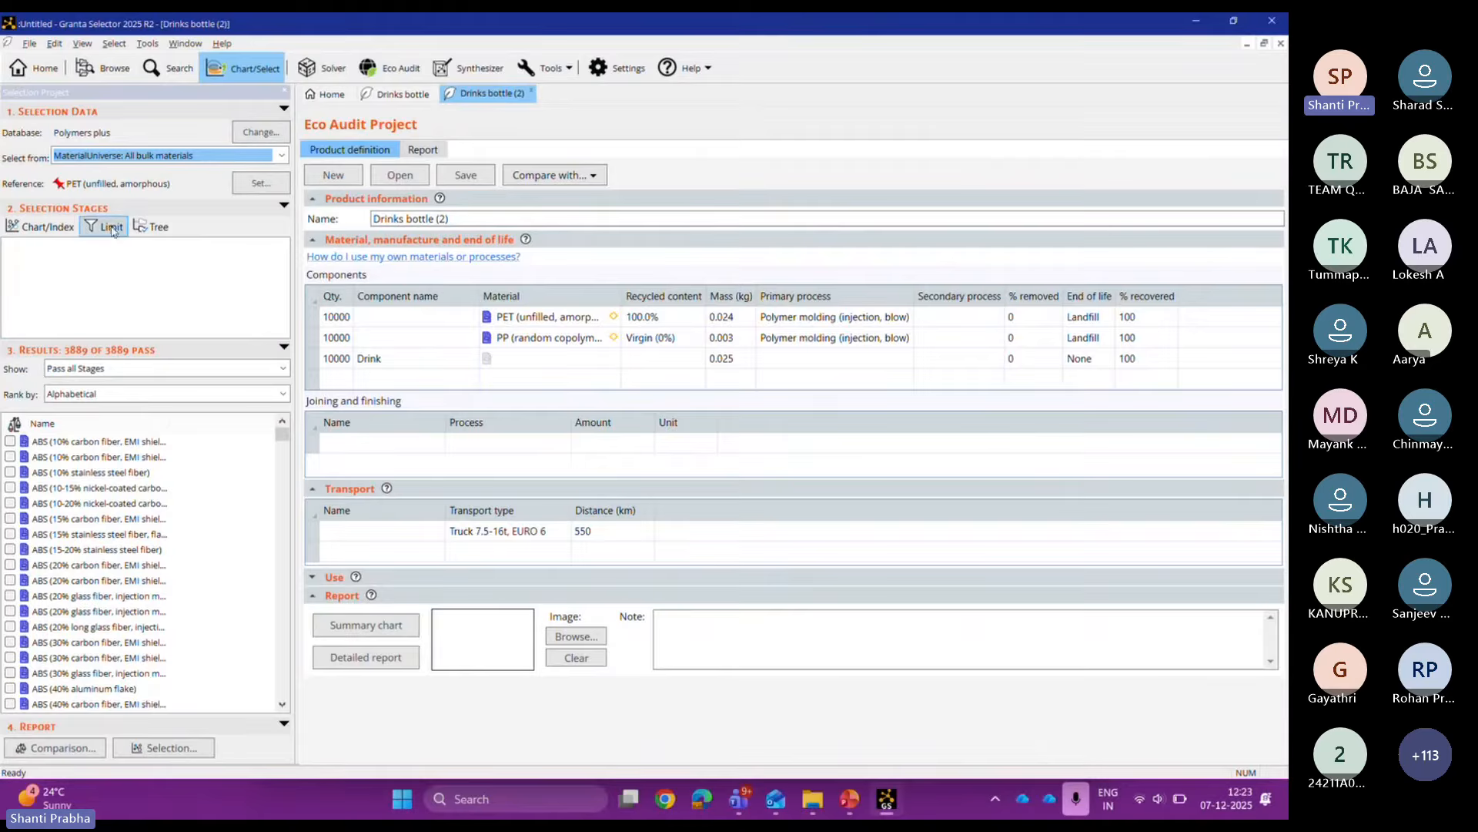
left_click(43, 231)
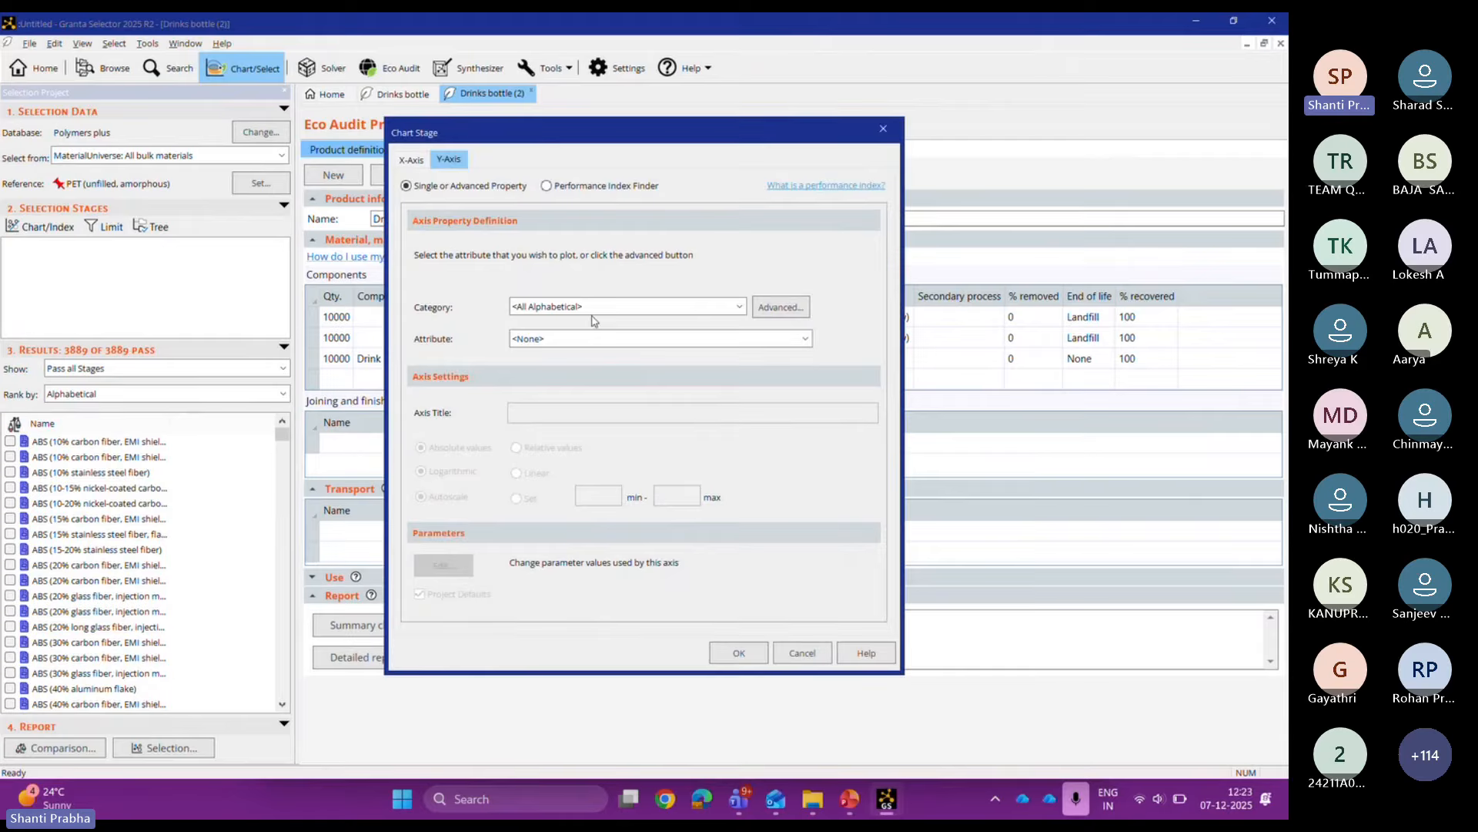
left_click(546, 186)
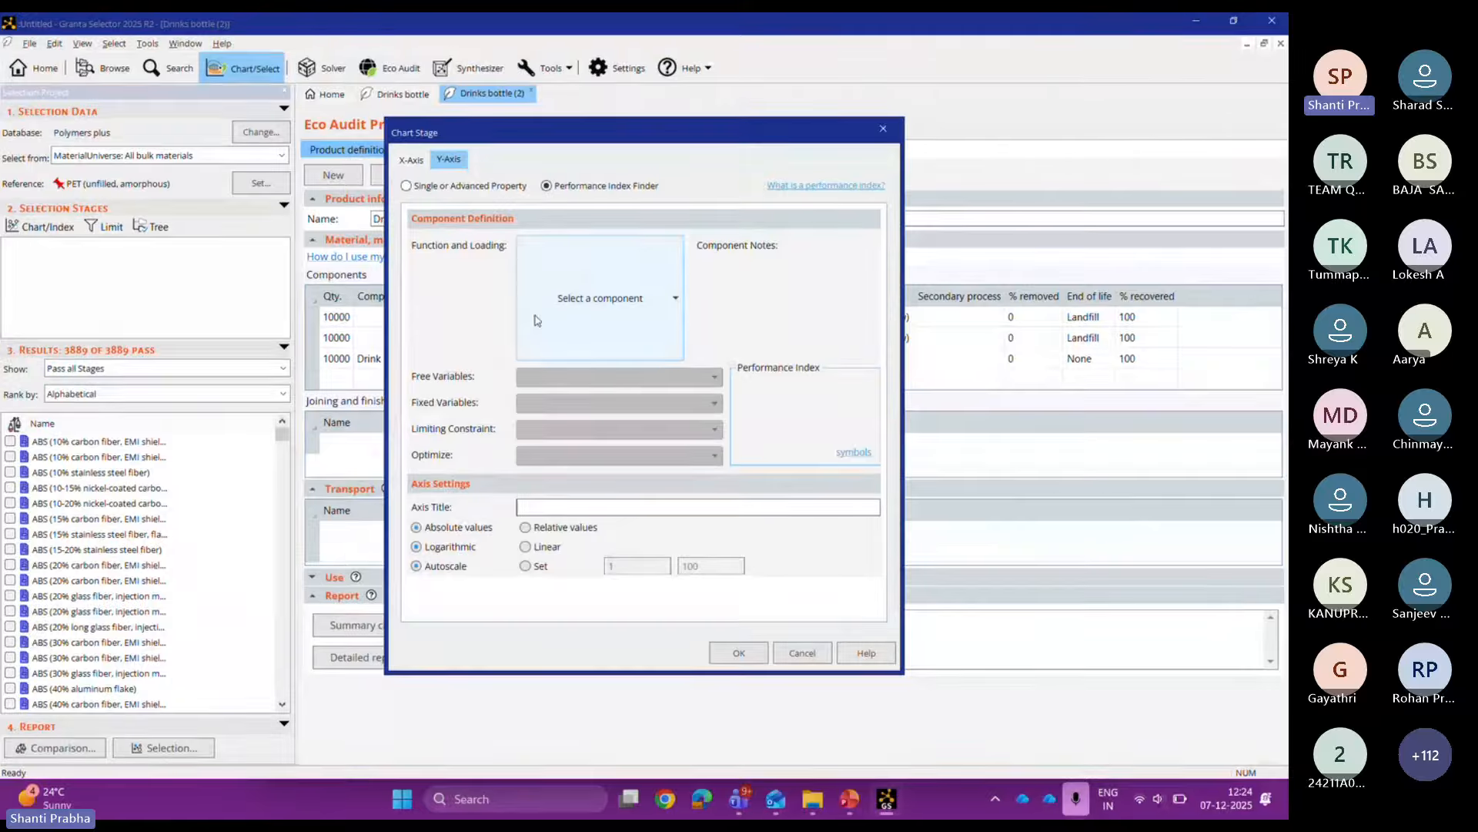
left_click(407, 186)
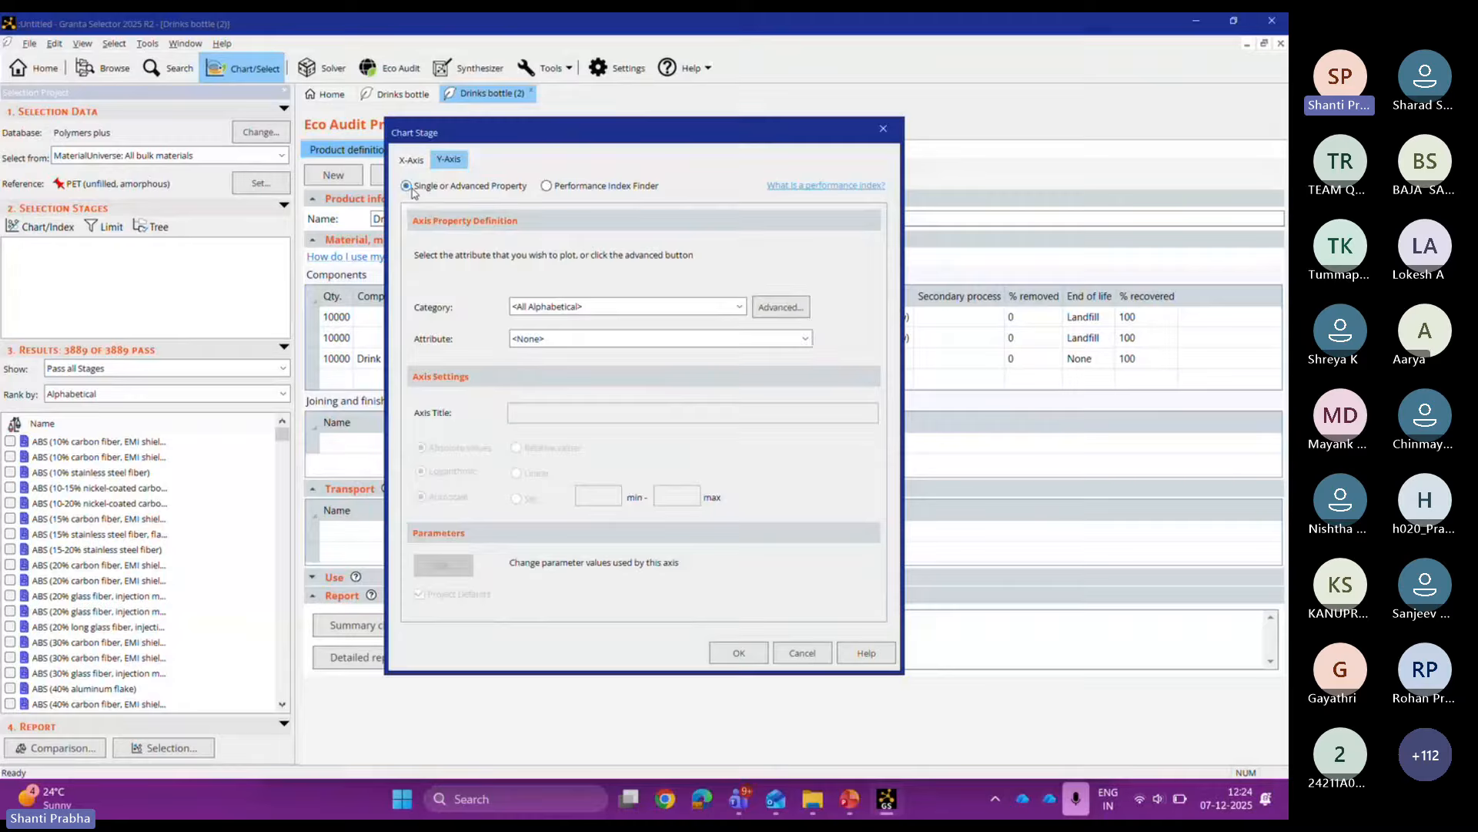
left_click(547, 186)
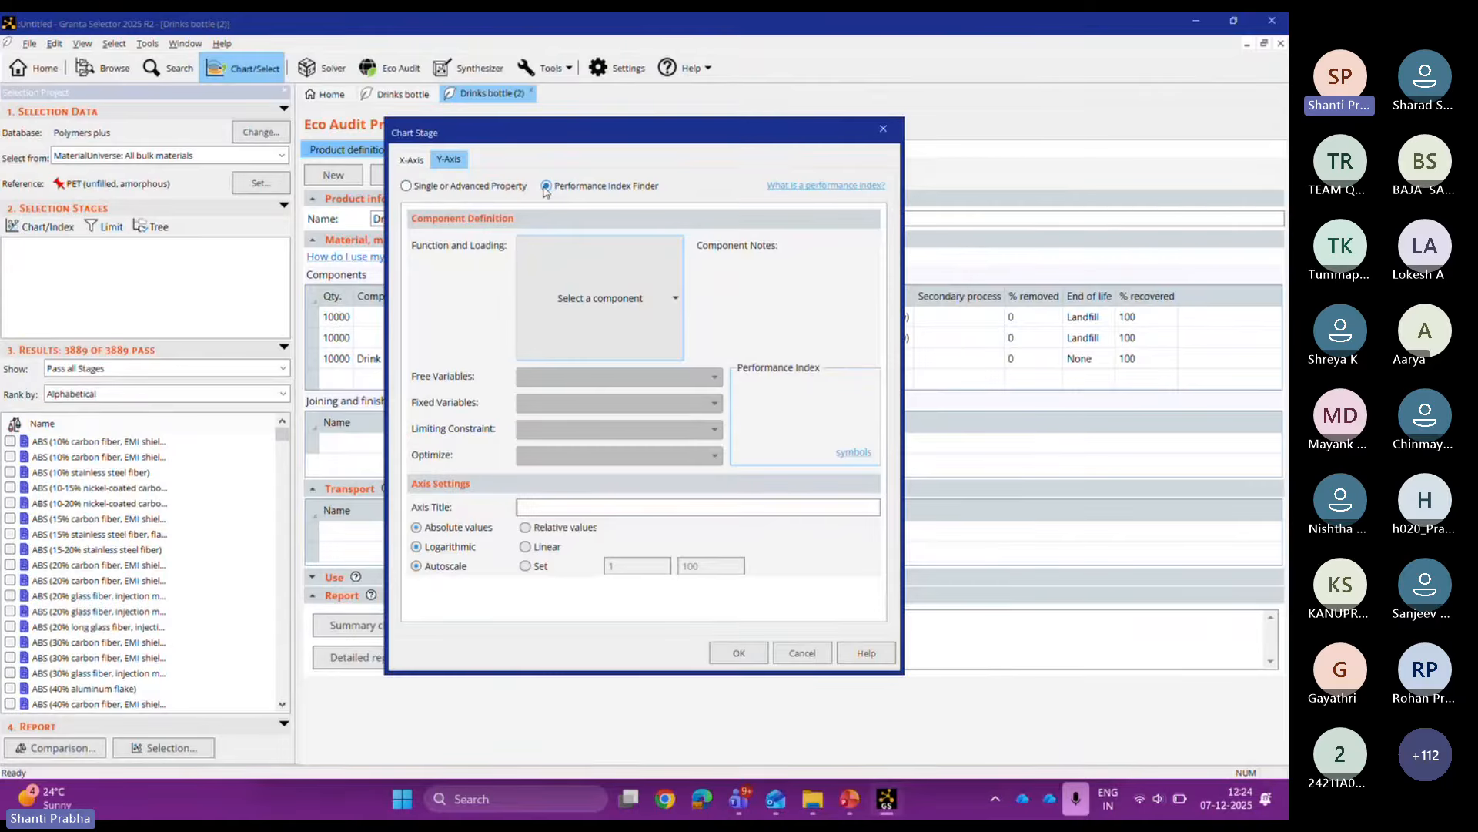
Step: Choose Gas/vapor barrier in bending for the Y-axis: O2 permeability per unit of stiffness
left_click(586, 290)
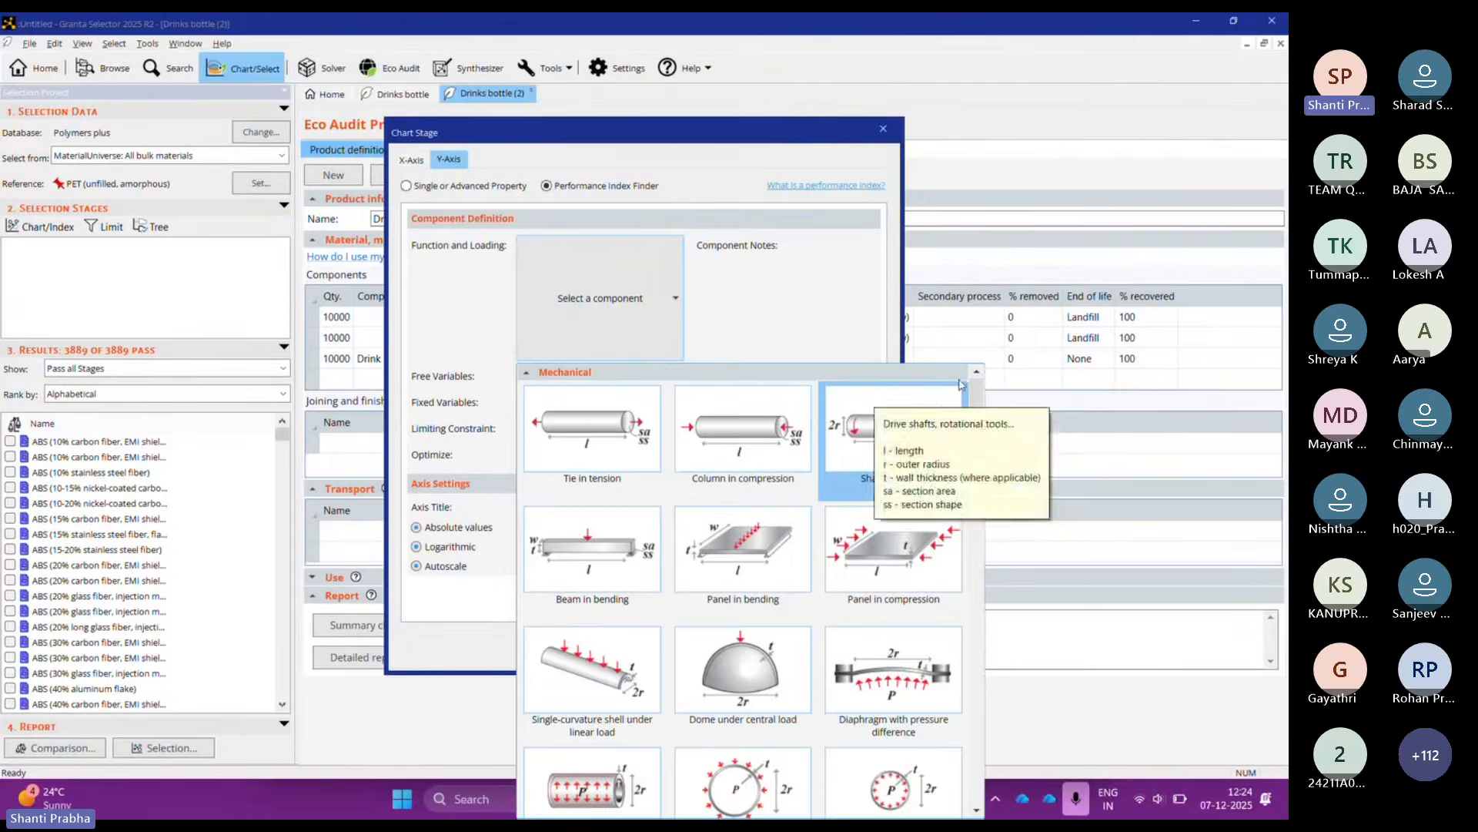
left_click_drag(973, 422, 975, 767)
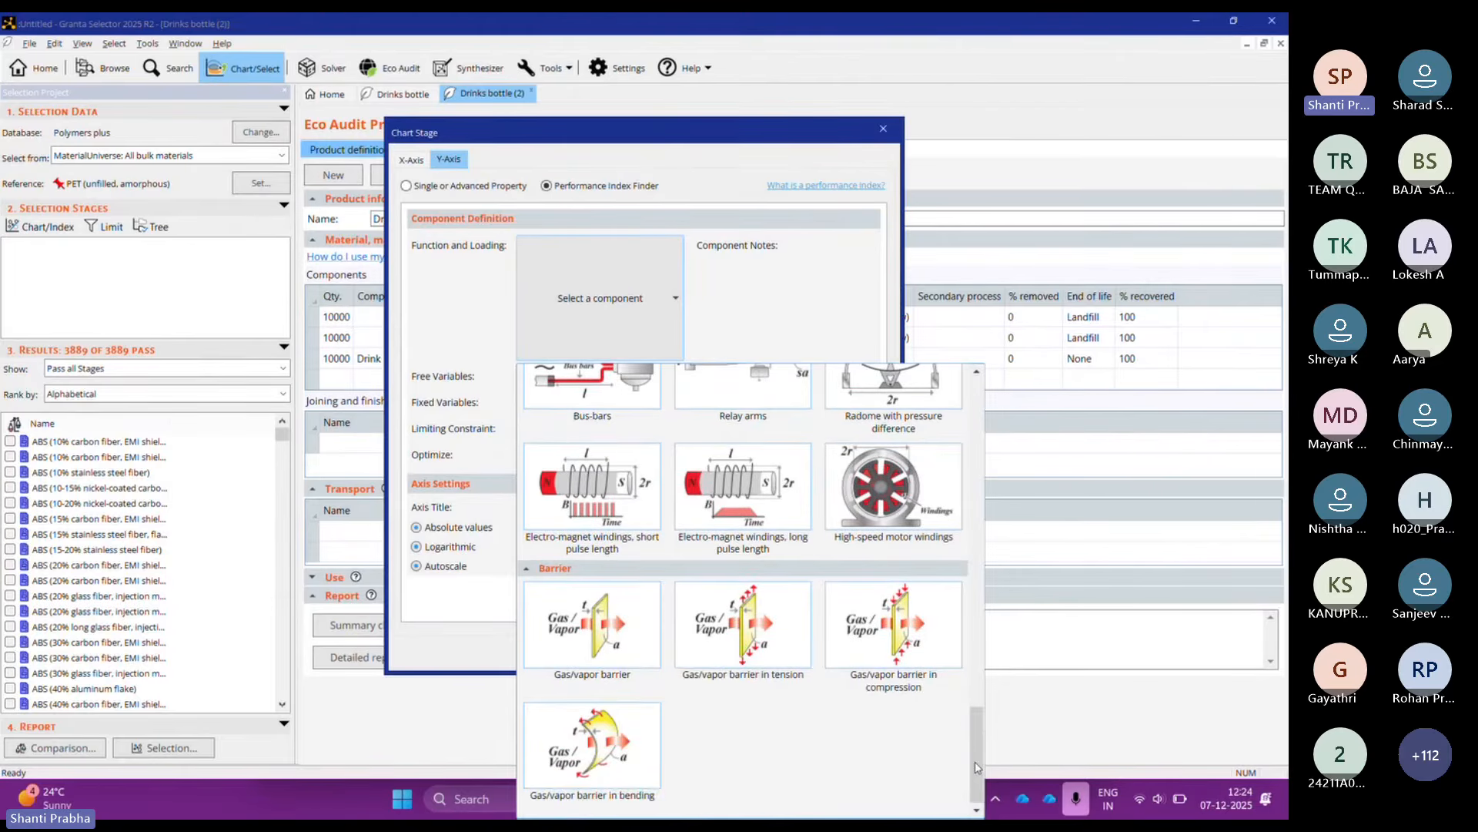
left_click(641, 771)
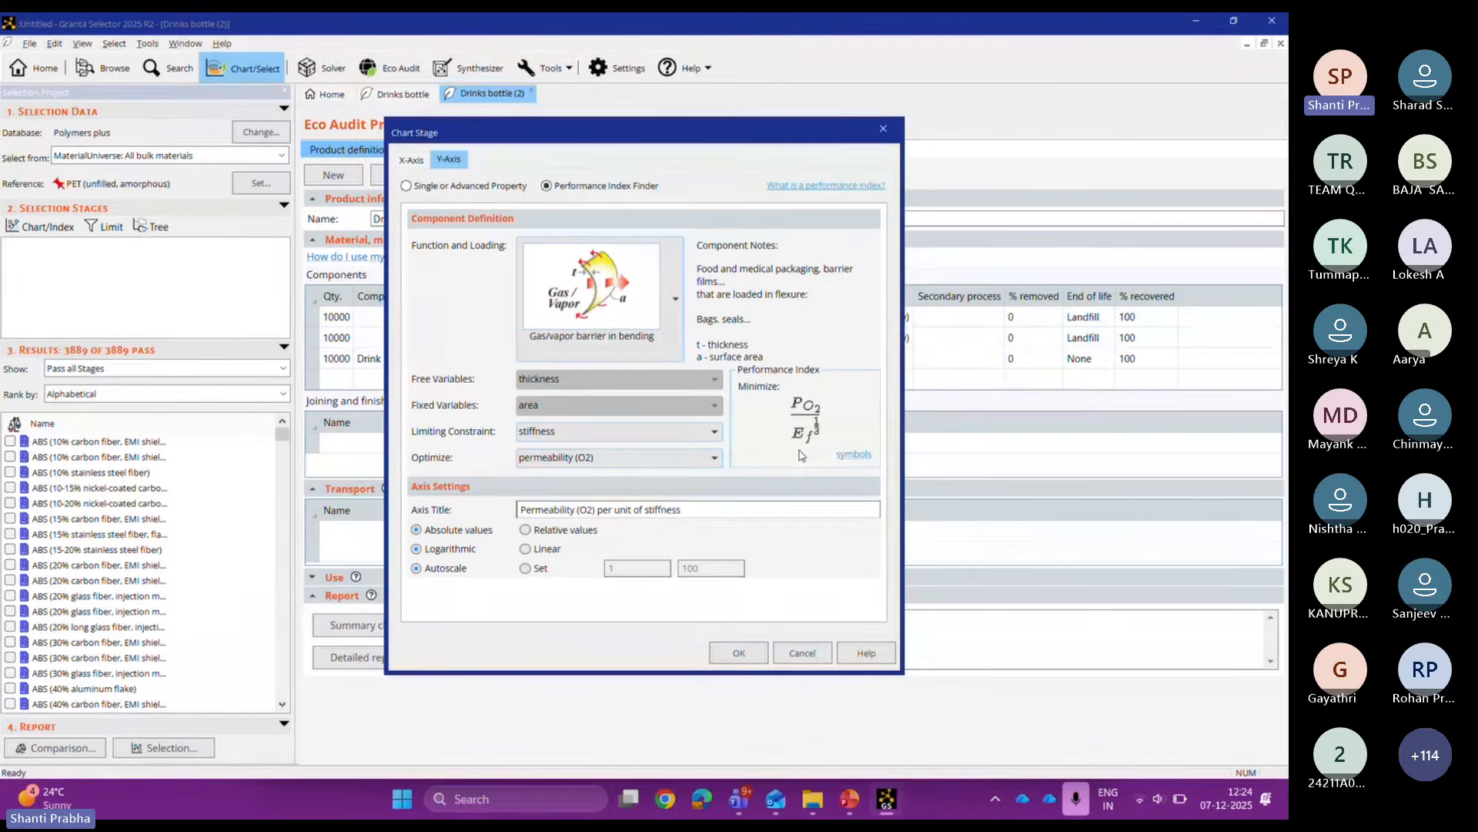
left_click(680, 328)
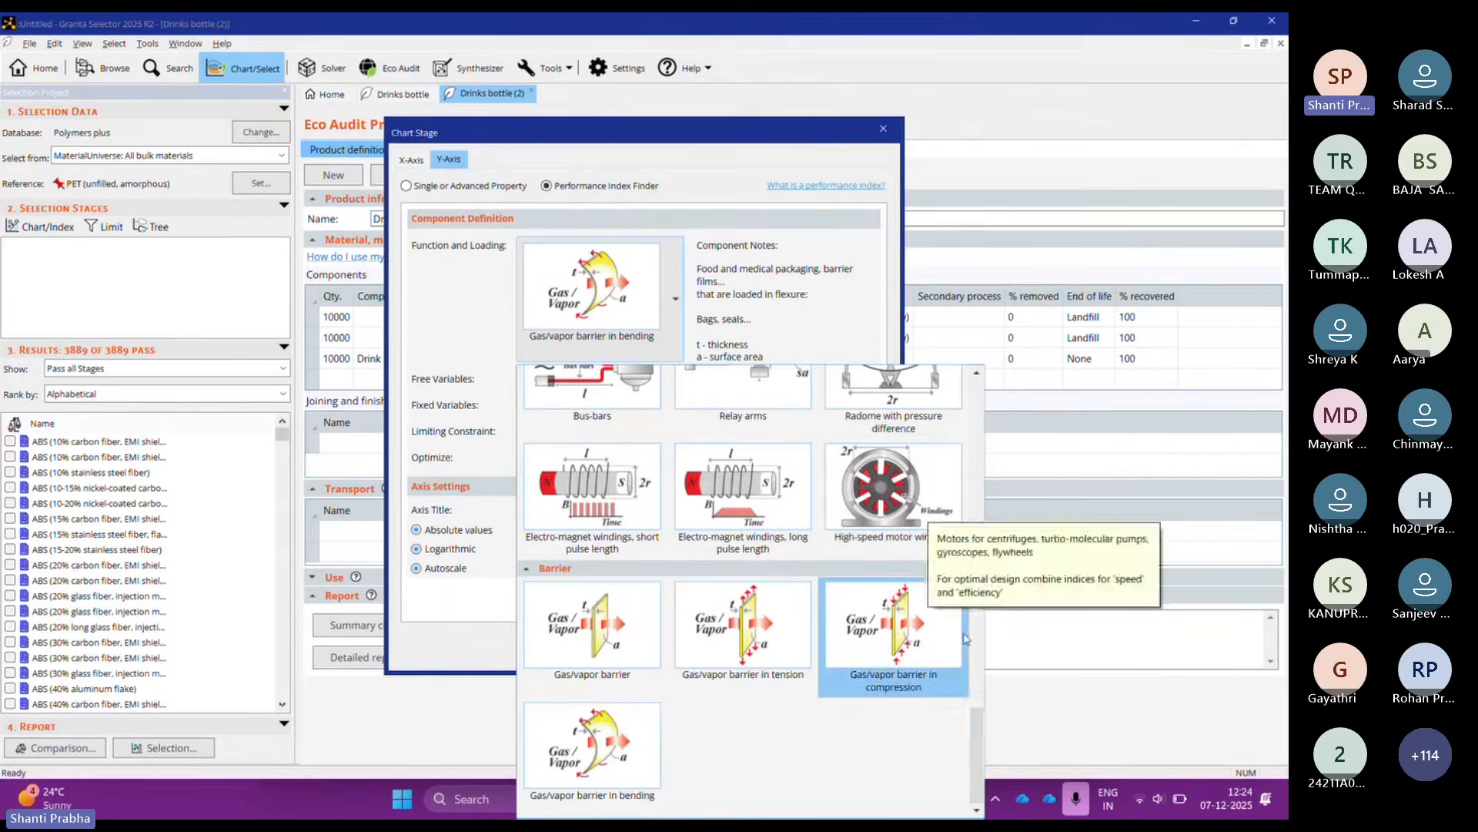
left_click_drag(976, 754, 971, 420)
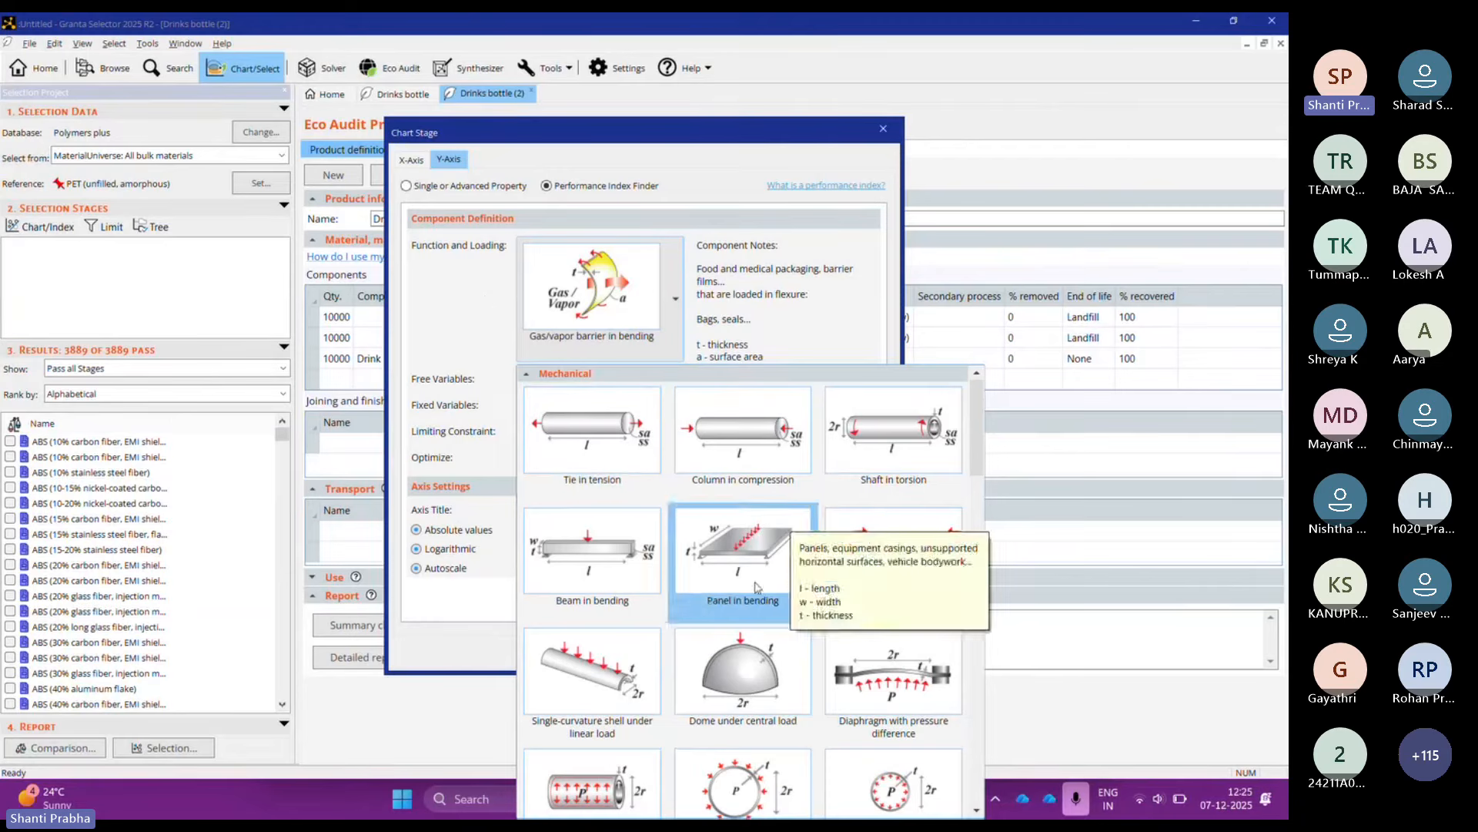
left_click(423, 353)
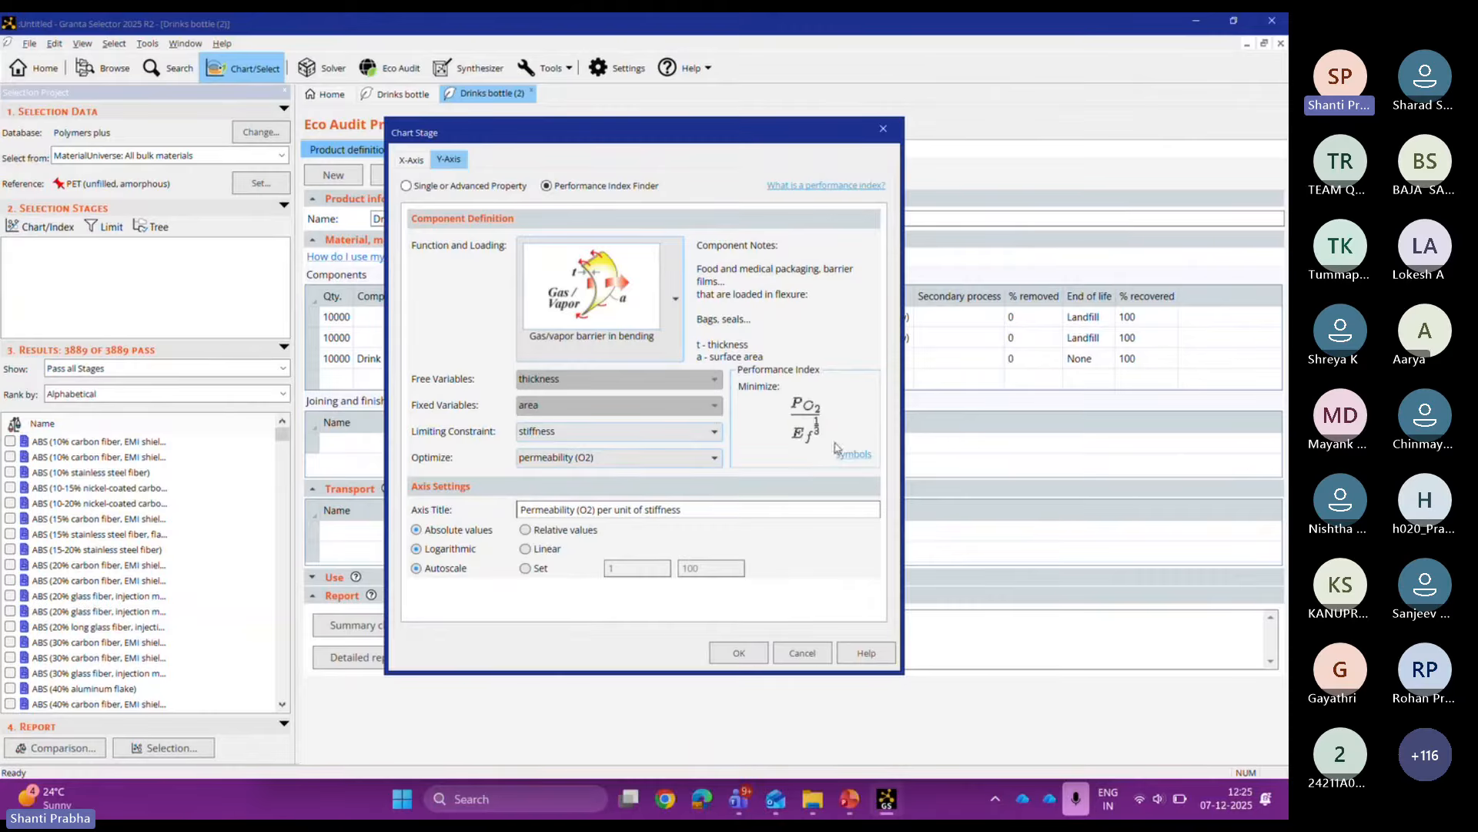
left_click(414, 160)
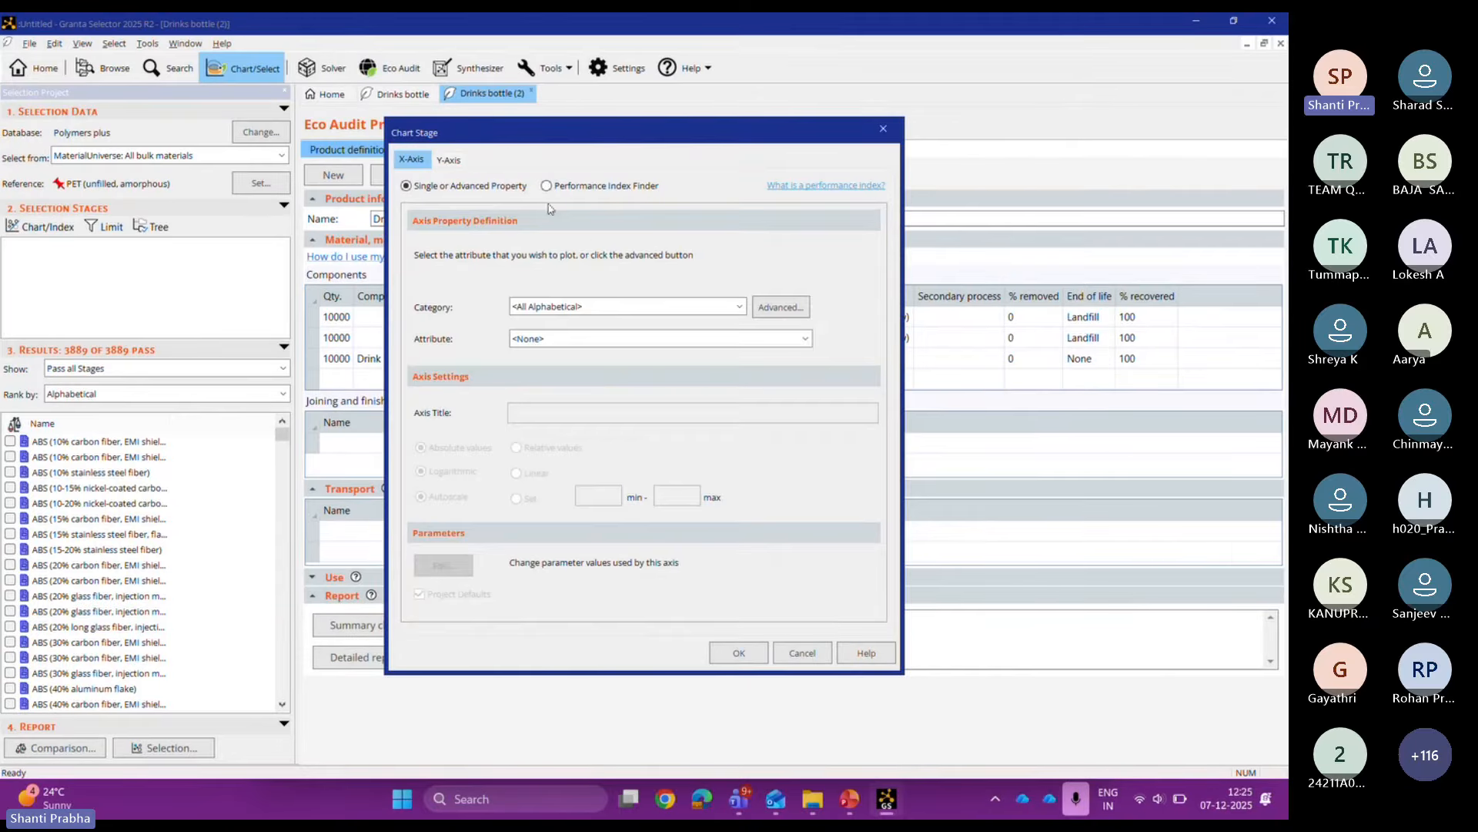
Step: Set the X-axis to the Panel in bending index optimizing embodied energy and create the chart
left_click(545, 187)
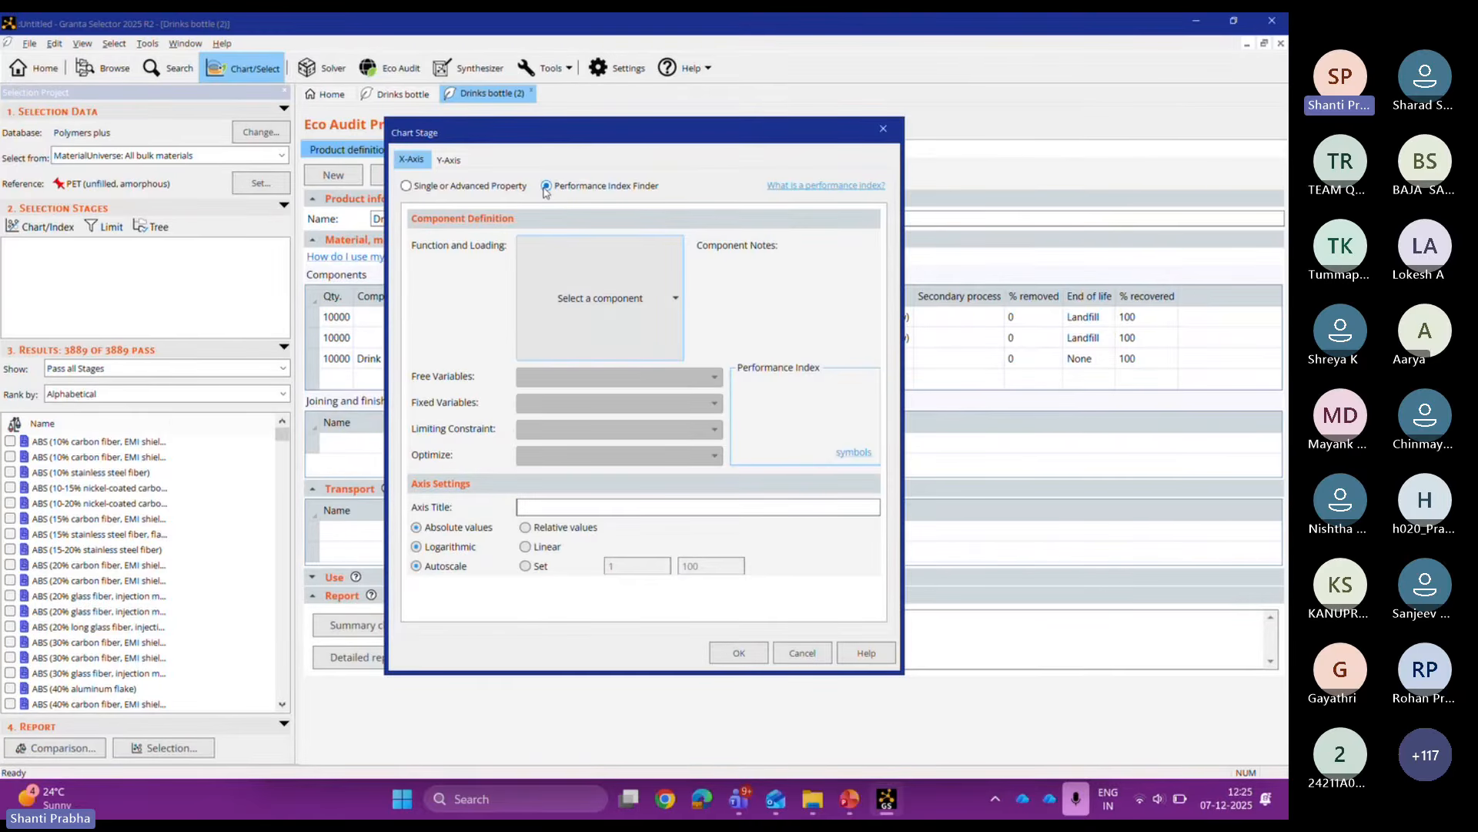
left_click(615, 302)
left_click(778, 533)
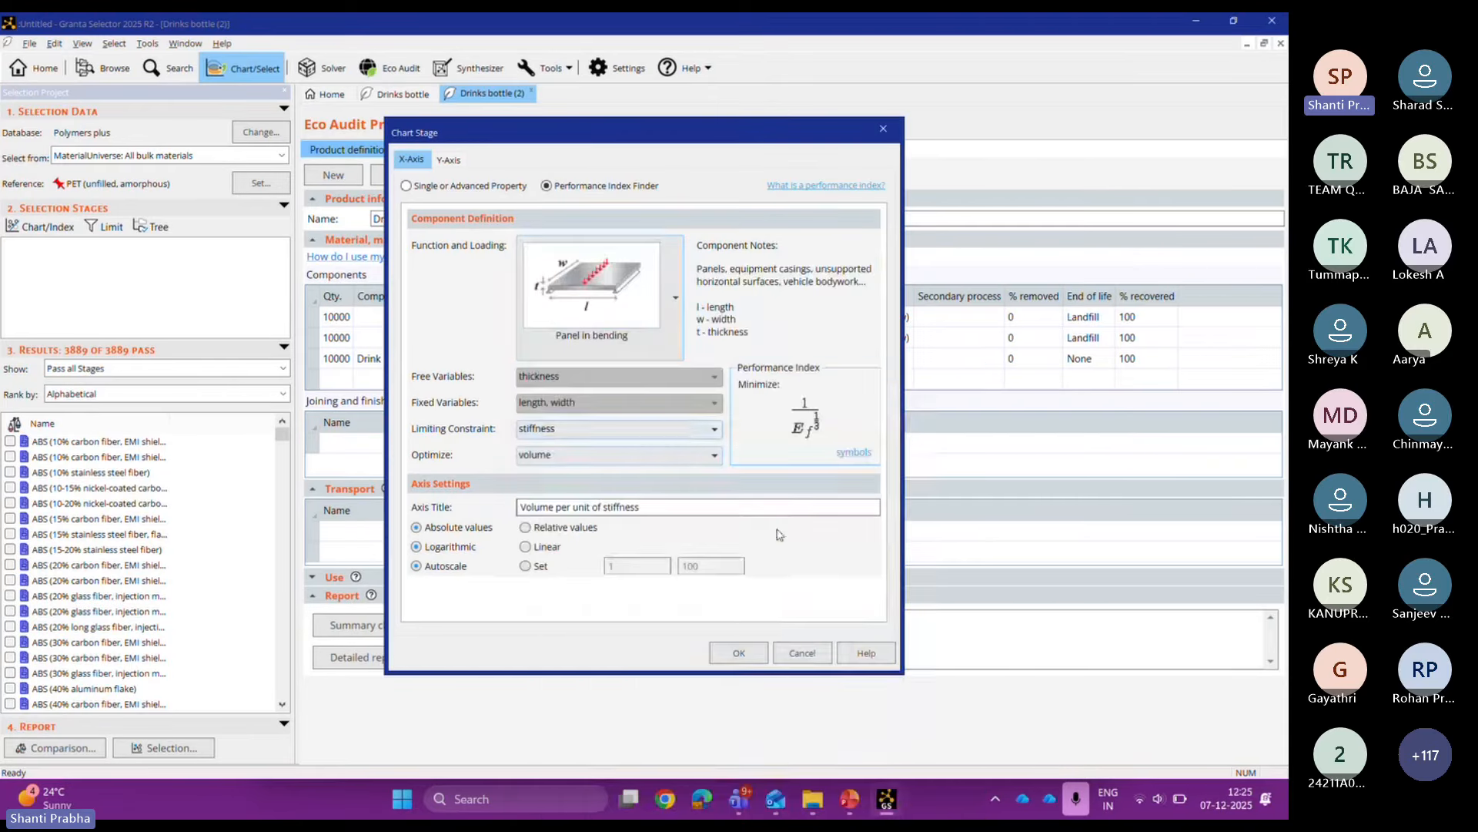
left_click(651, 455)
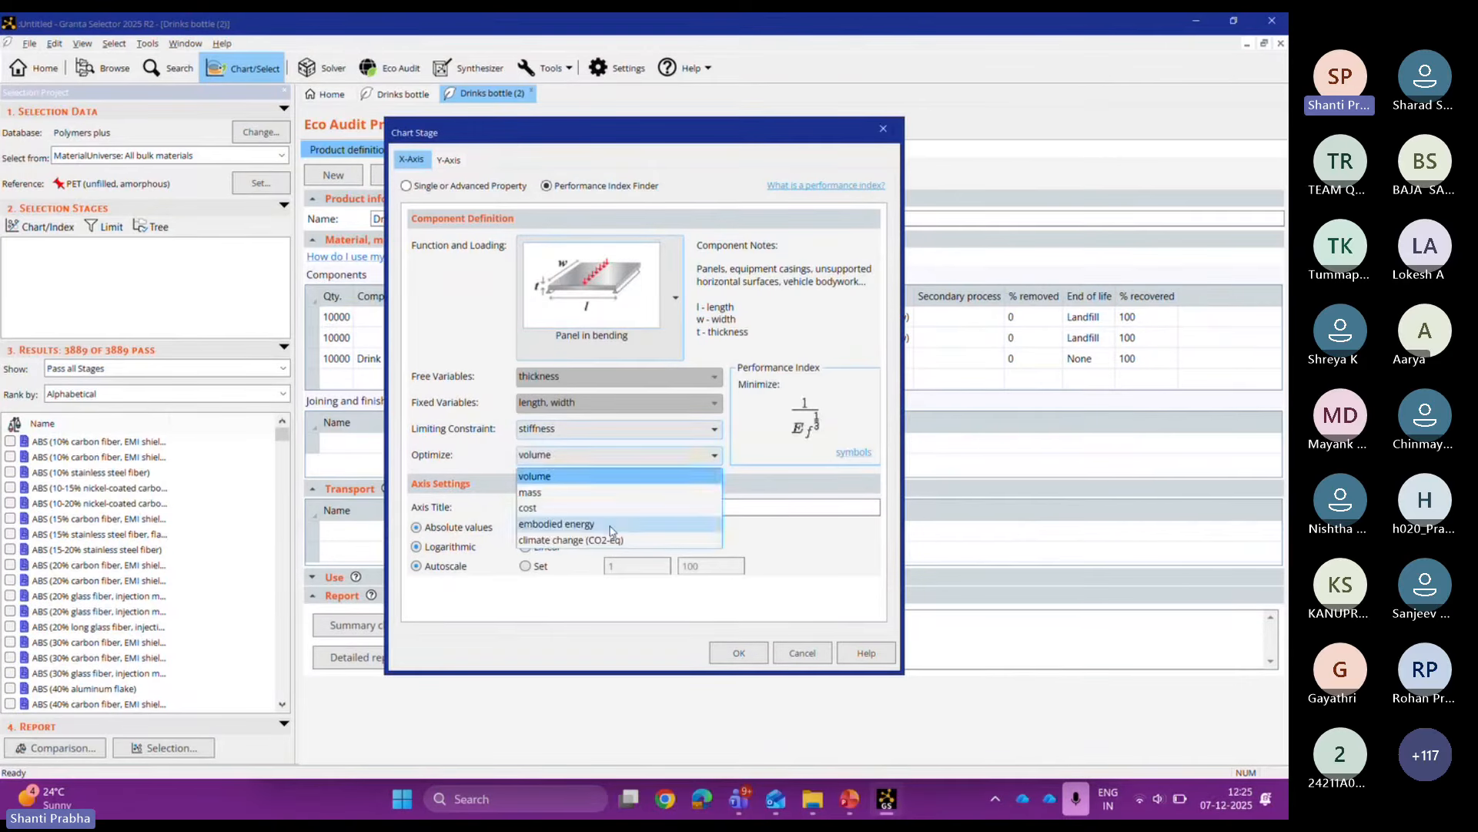
left_click(613, 525)
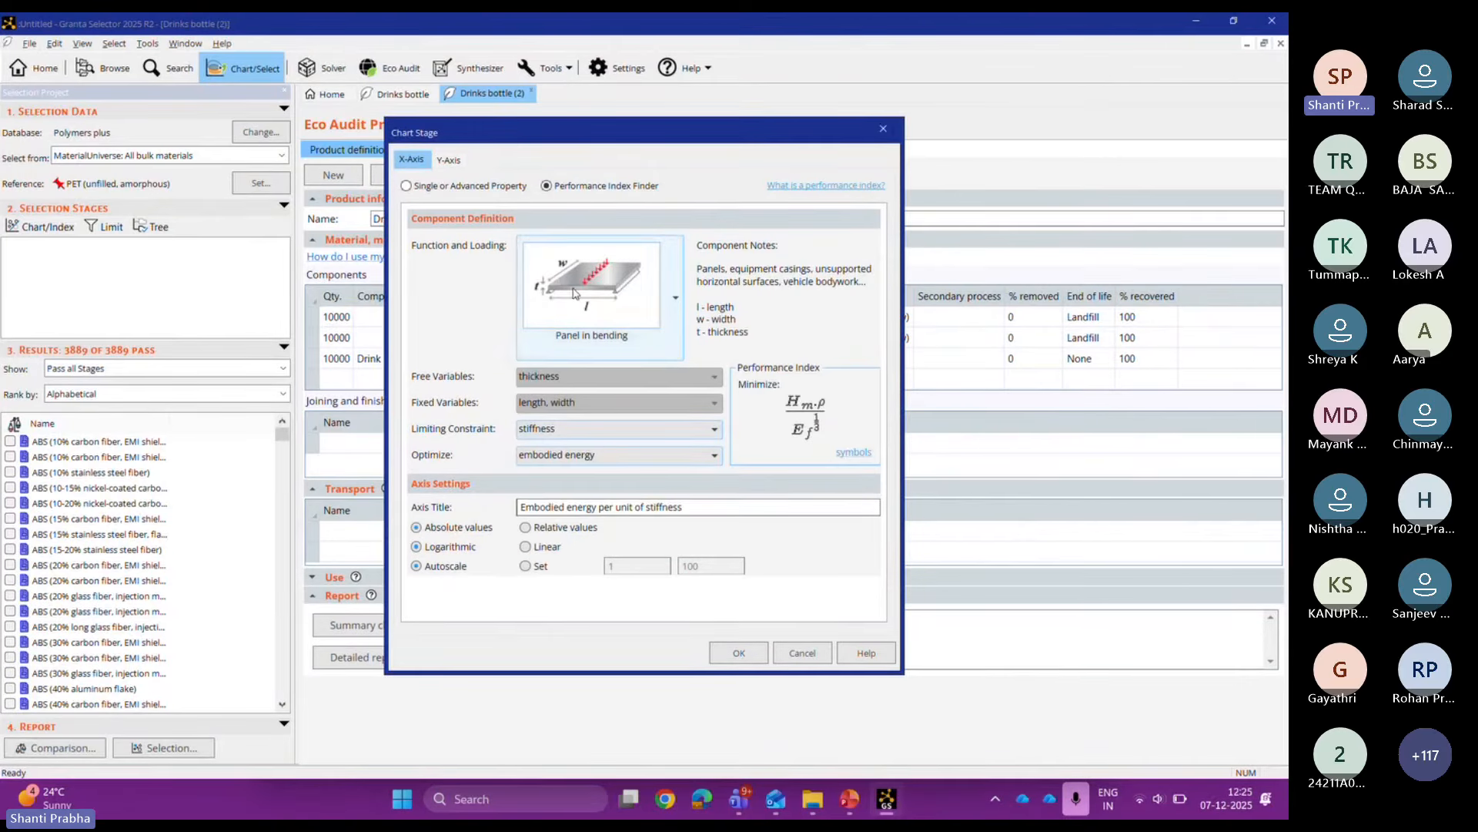
left_click(739, 653)
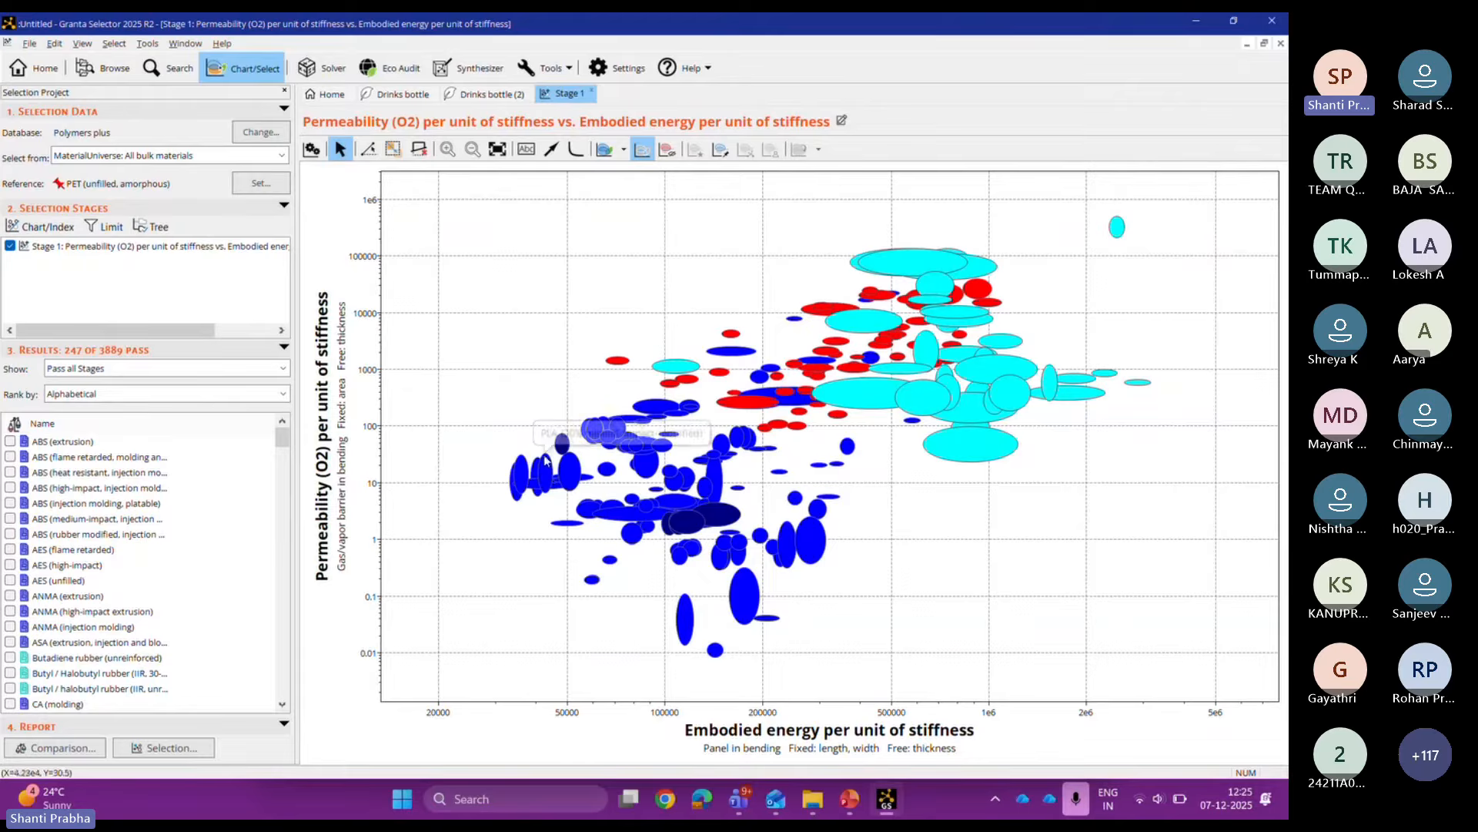
Step: Highlight the reference material and place a PET label above its bubble
left_click(721, 150)
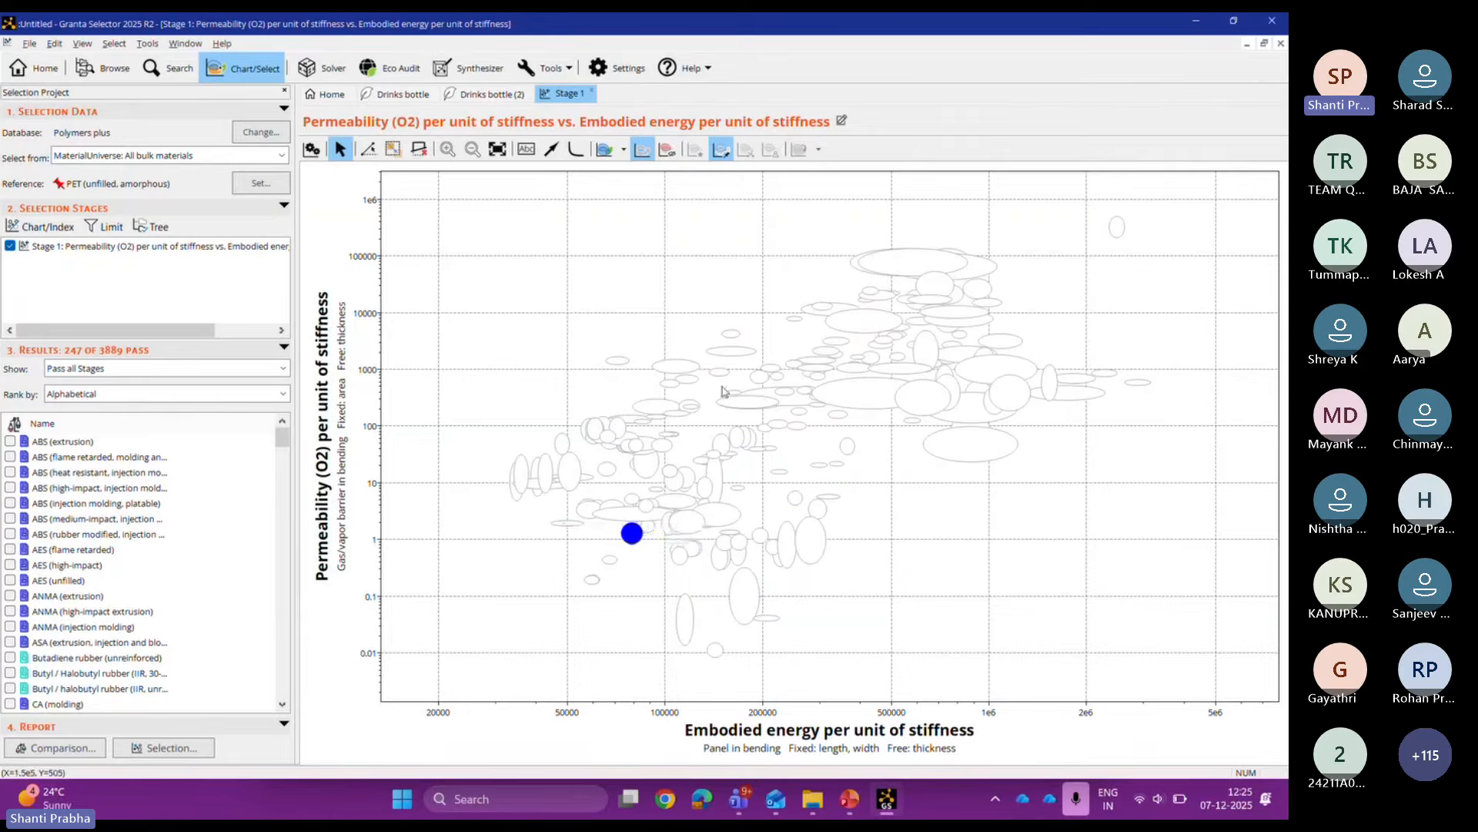
left_click_drag(632, 533, 583, 275)
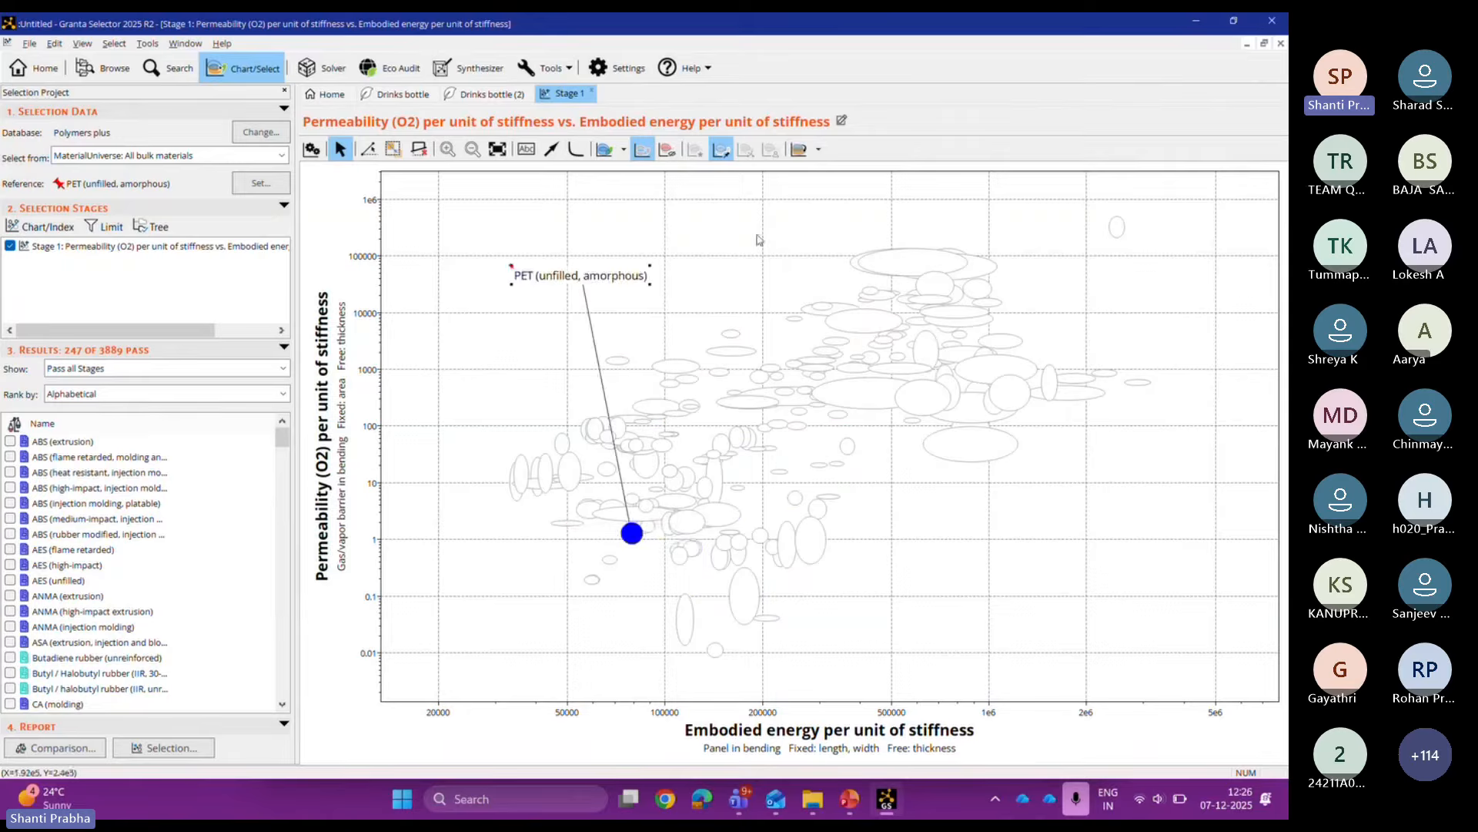
left_click(666, 151)
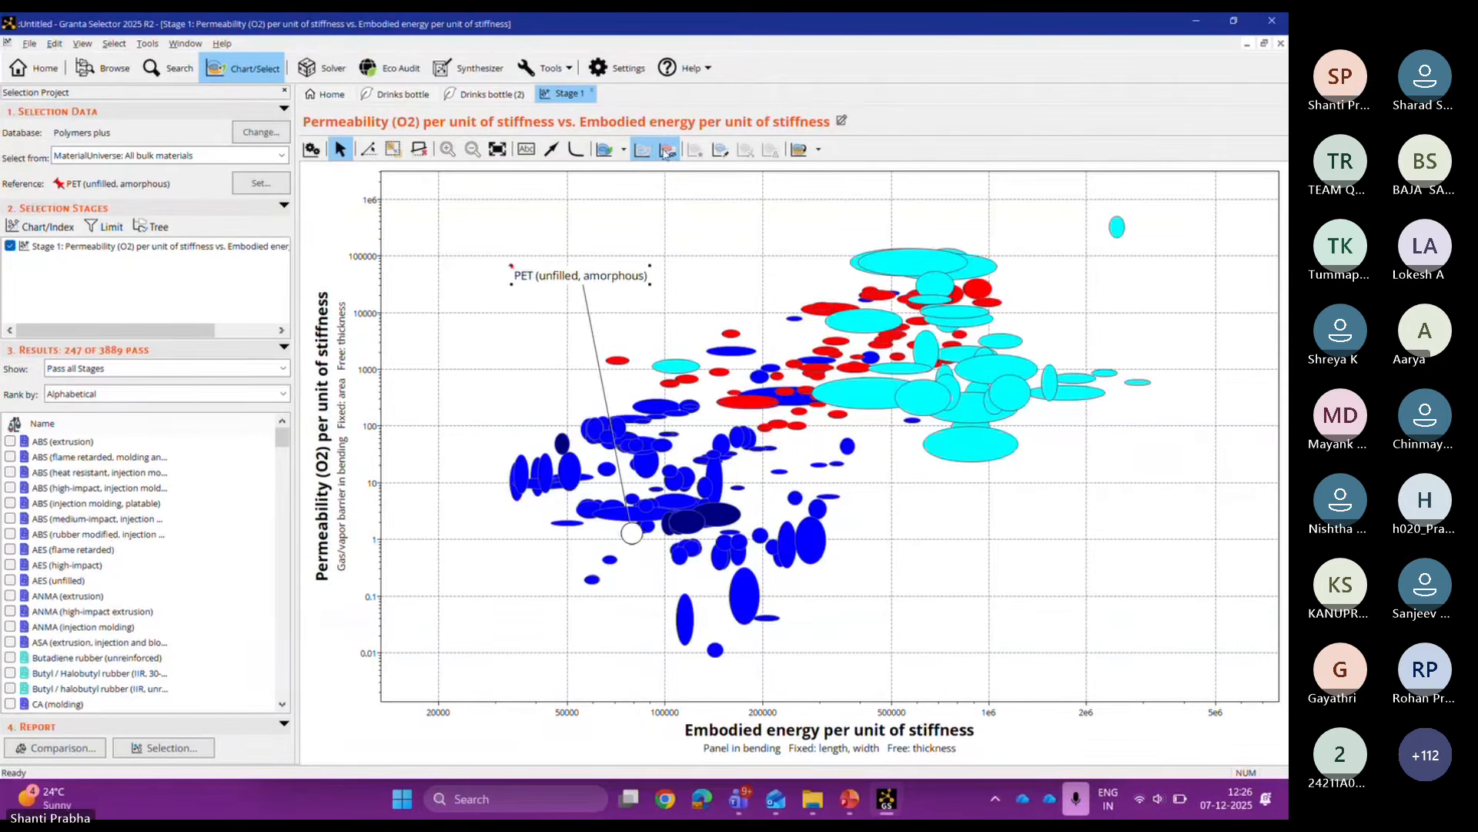
Step: Show family envelopes, label Elastomers and Plastics, then hide the envelopes
left_click(614, 154)
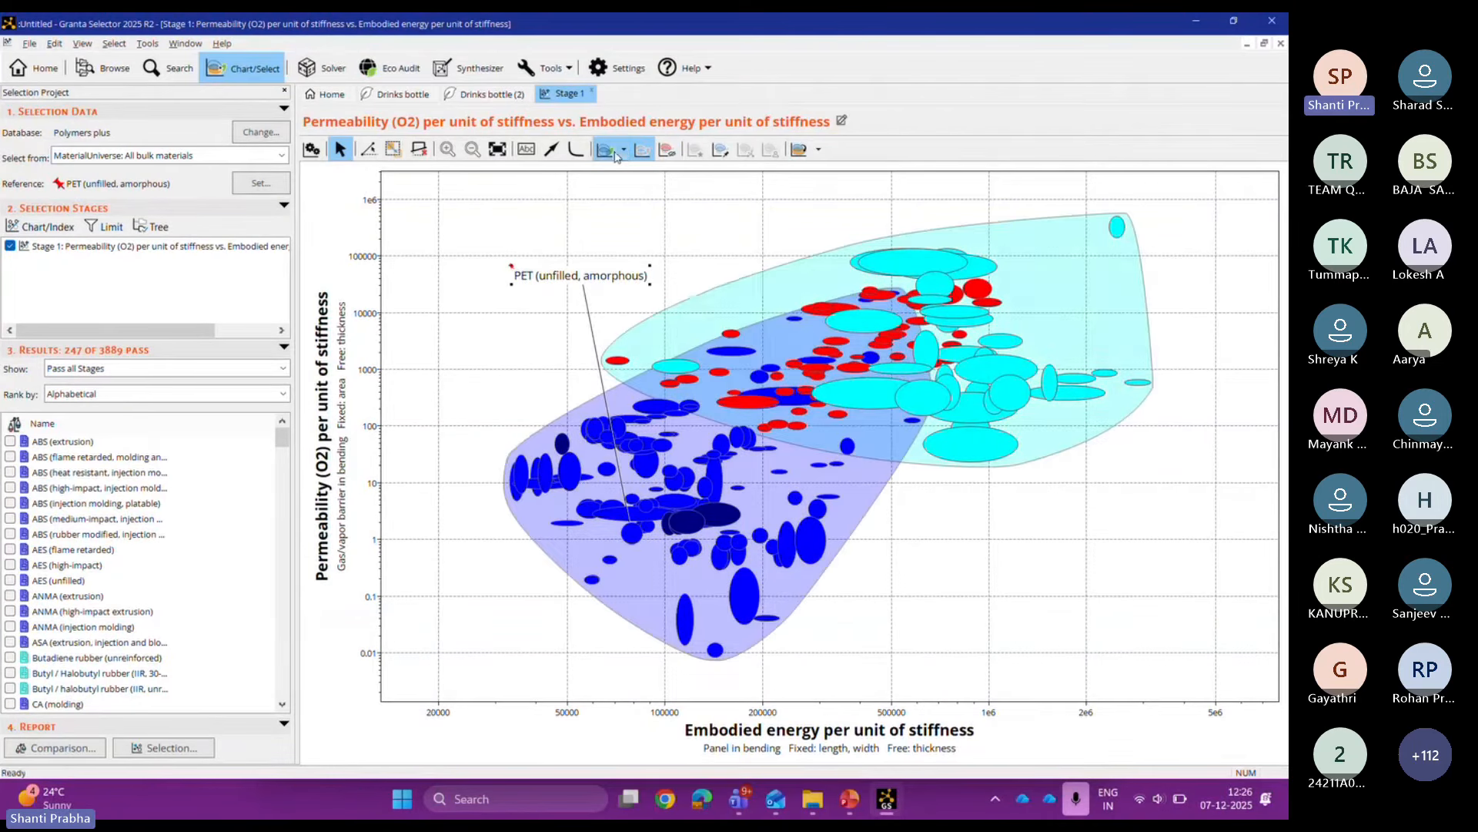
left_click(740, 291)
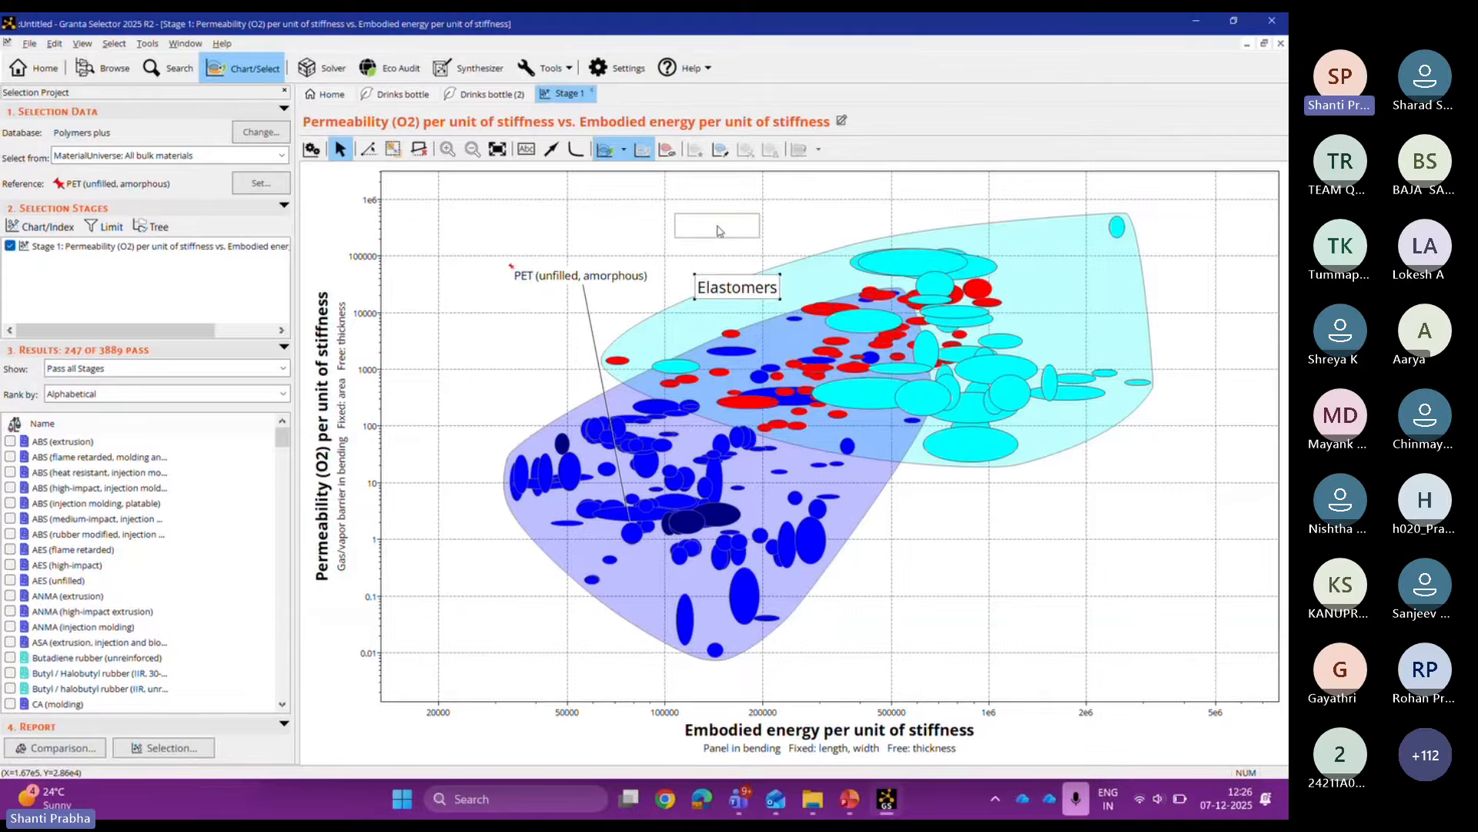
left_click_drag(720, 231, 720, 231)
left_click_drag(533, 450, 477, 349)
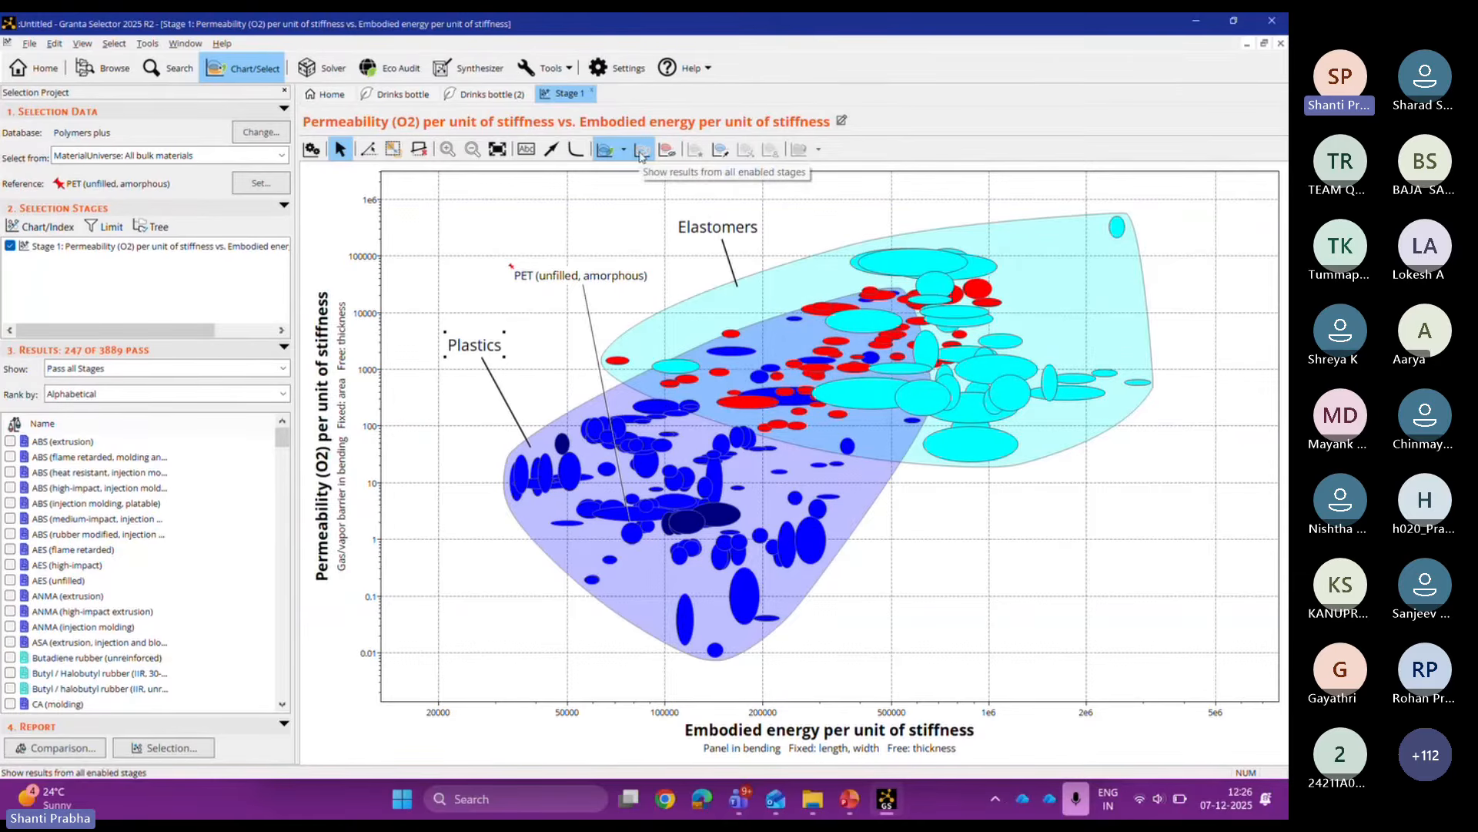
left_click(602, 160)
left_click(150, 225)
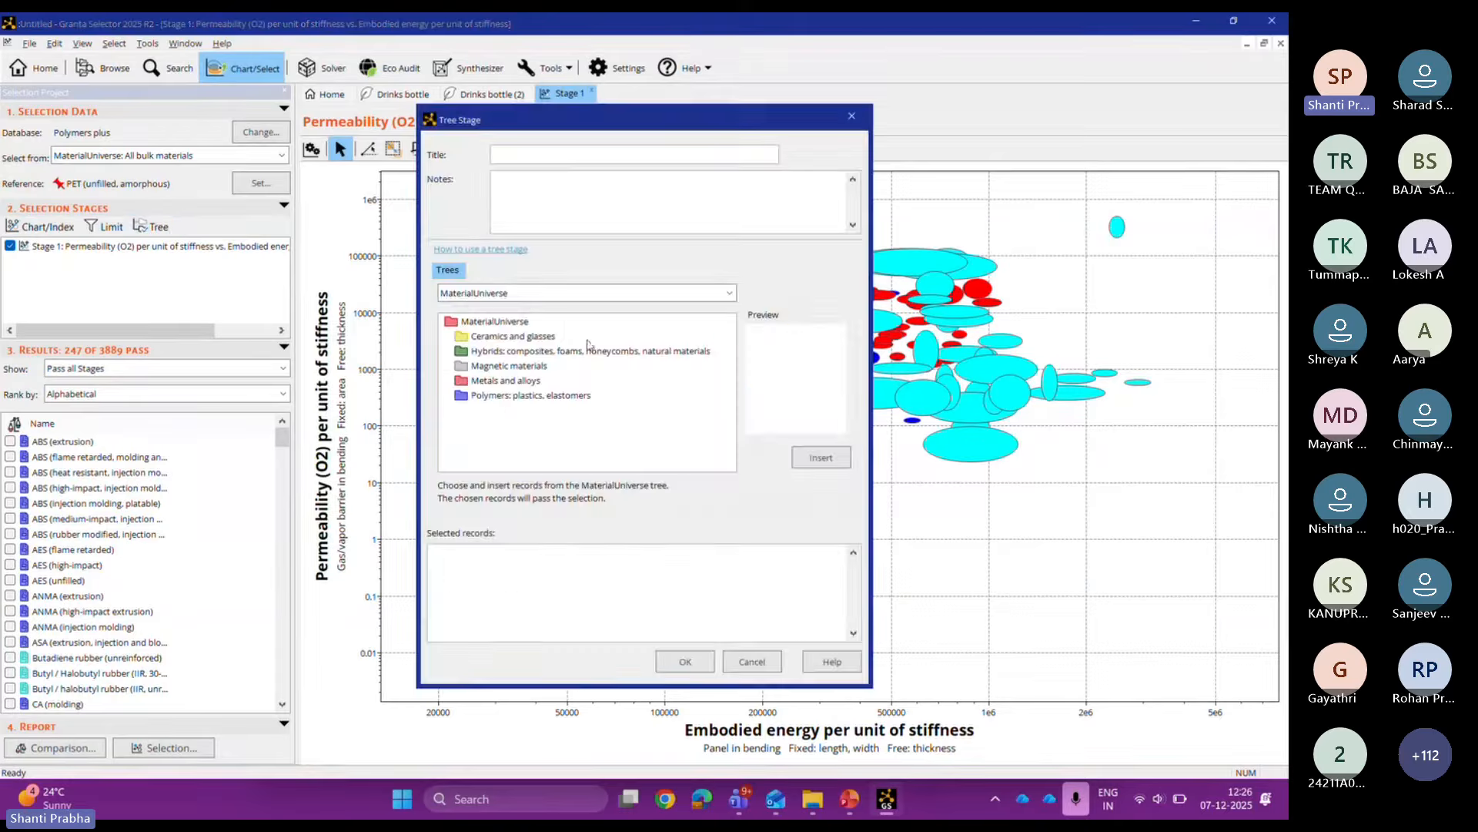
Step: Add a ProcessUniverse Blow molding tree stage, leaving 183 of 3889 passing, and widen the Name column
left_click(494, 298)
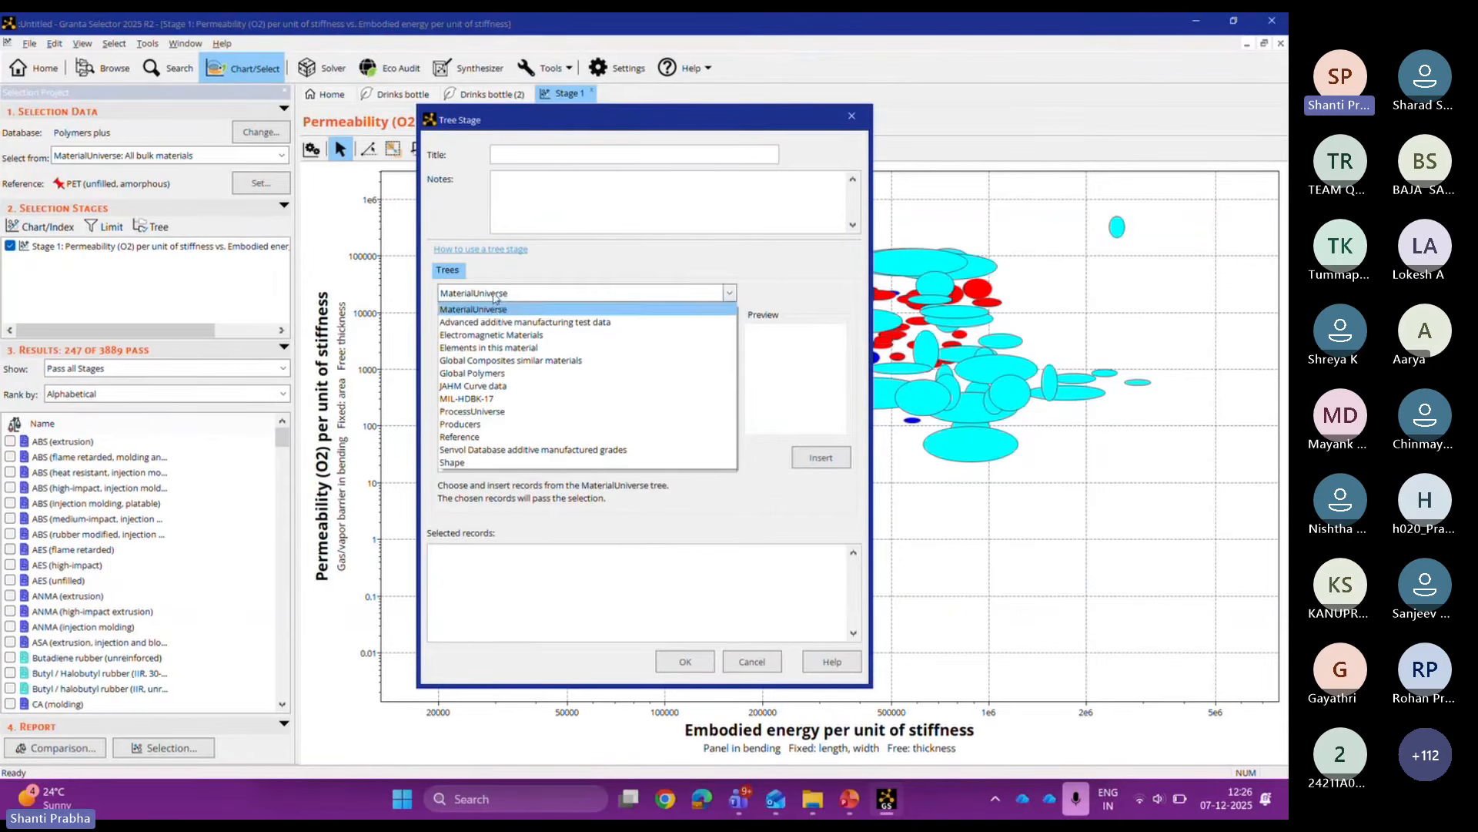
left_click(498, 411)
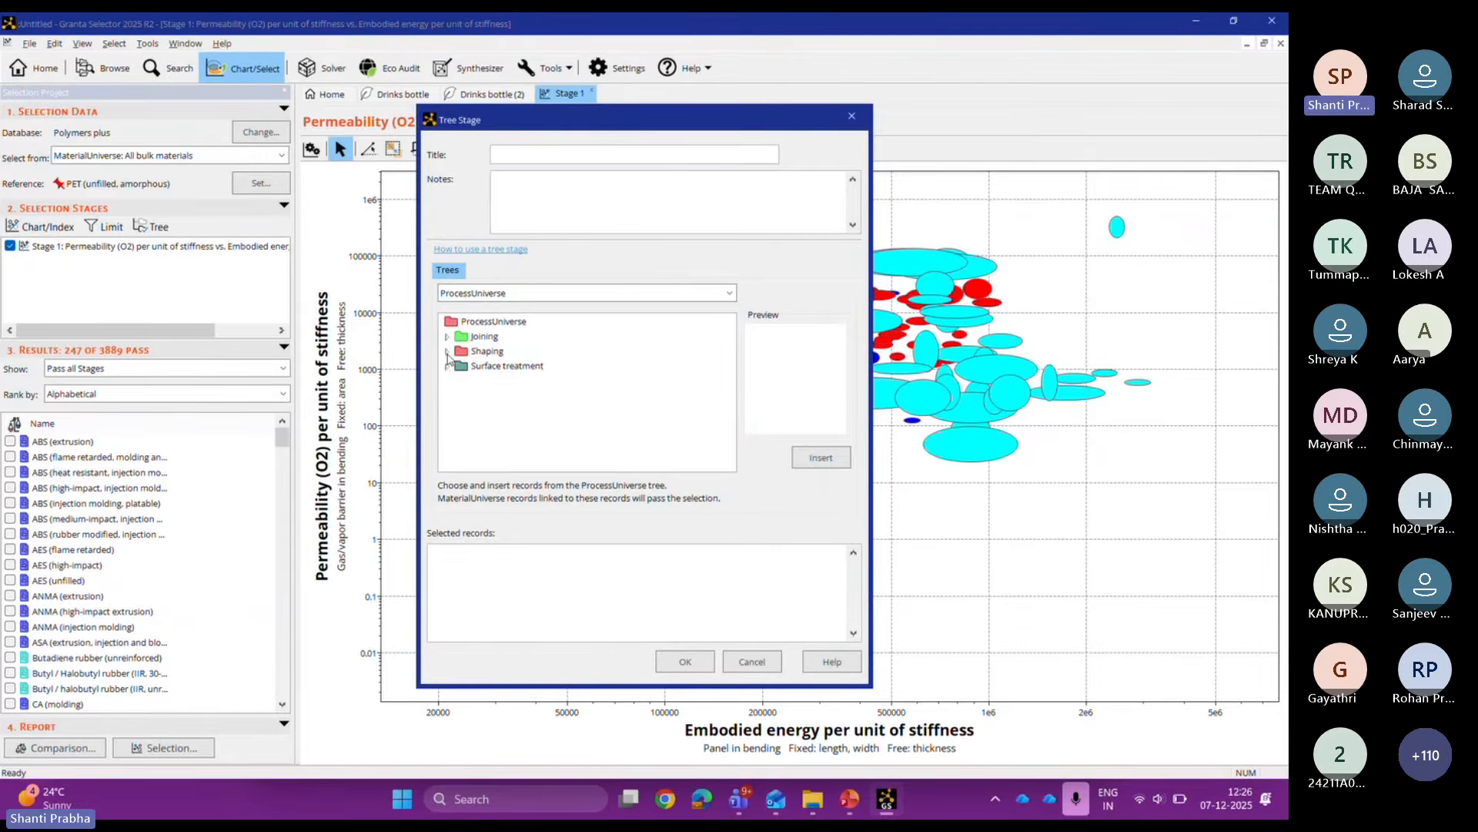
left_click(447, 351)
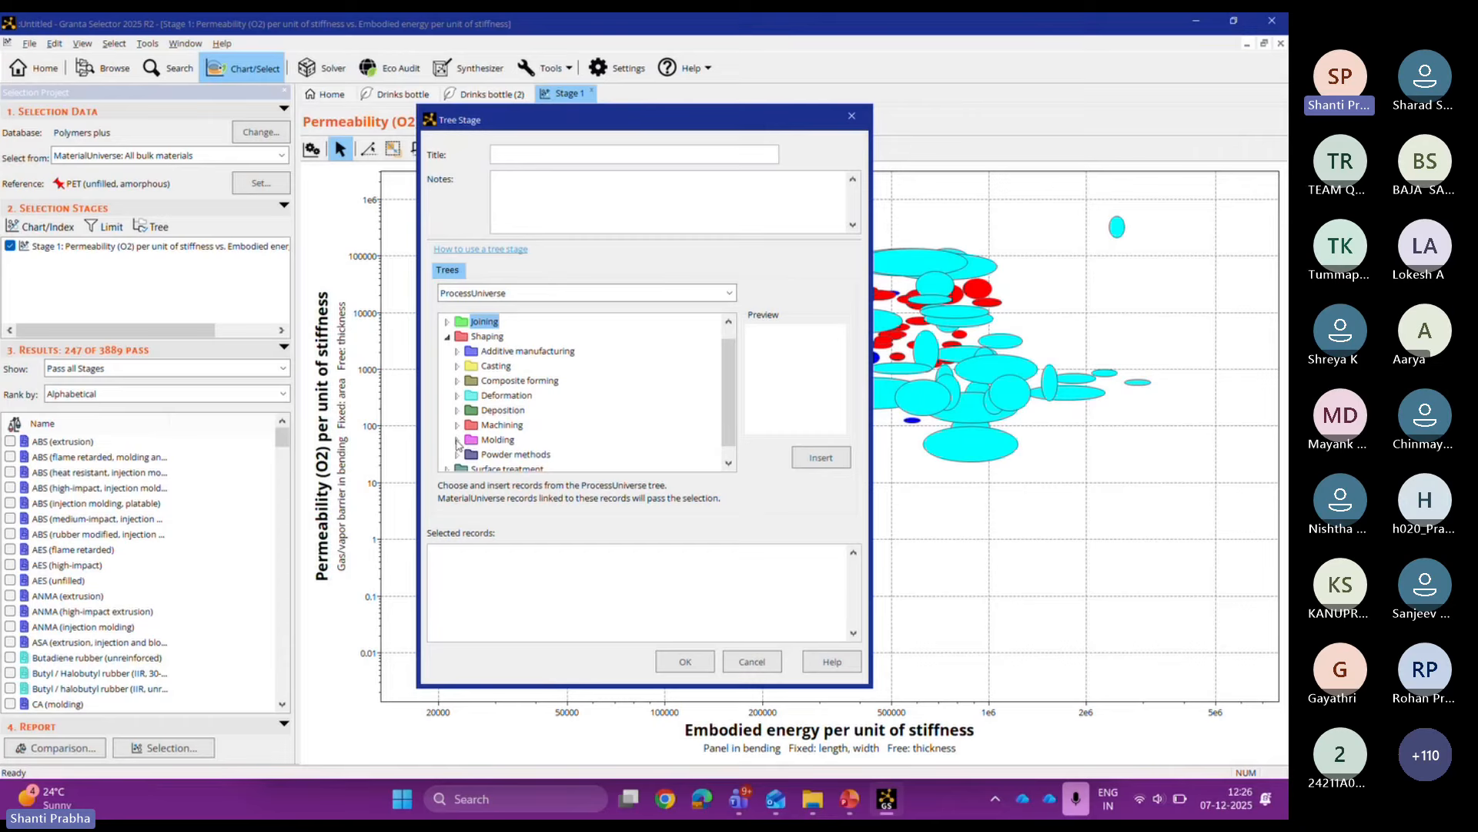
left_click(457, 439)
left_click(498, 337)
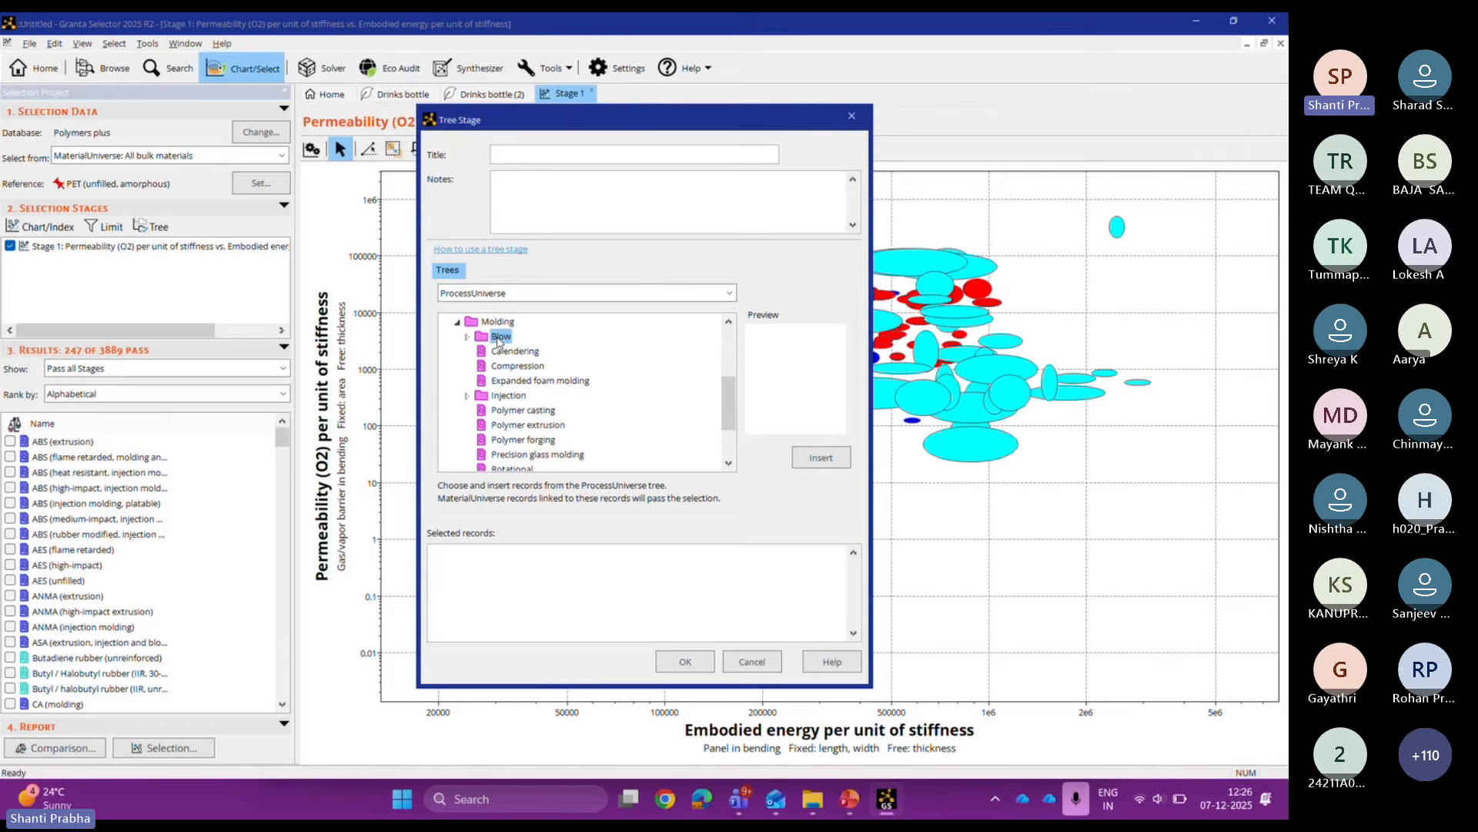
left_click(821, 458)
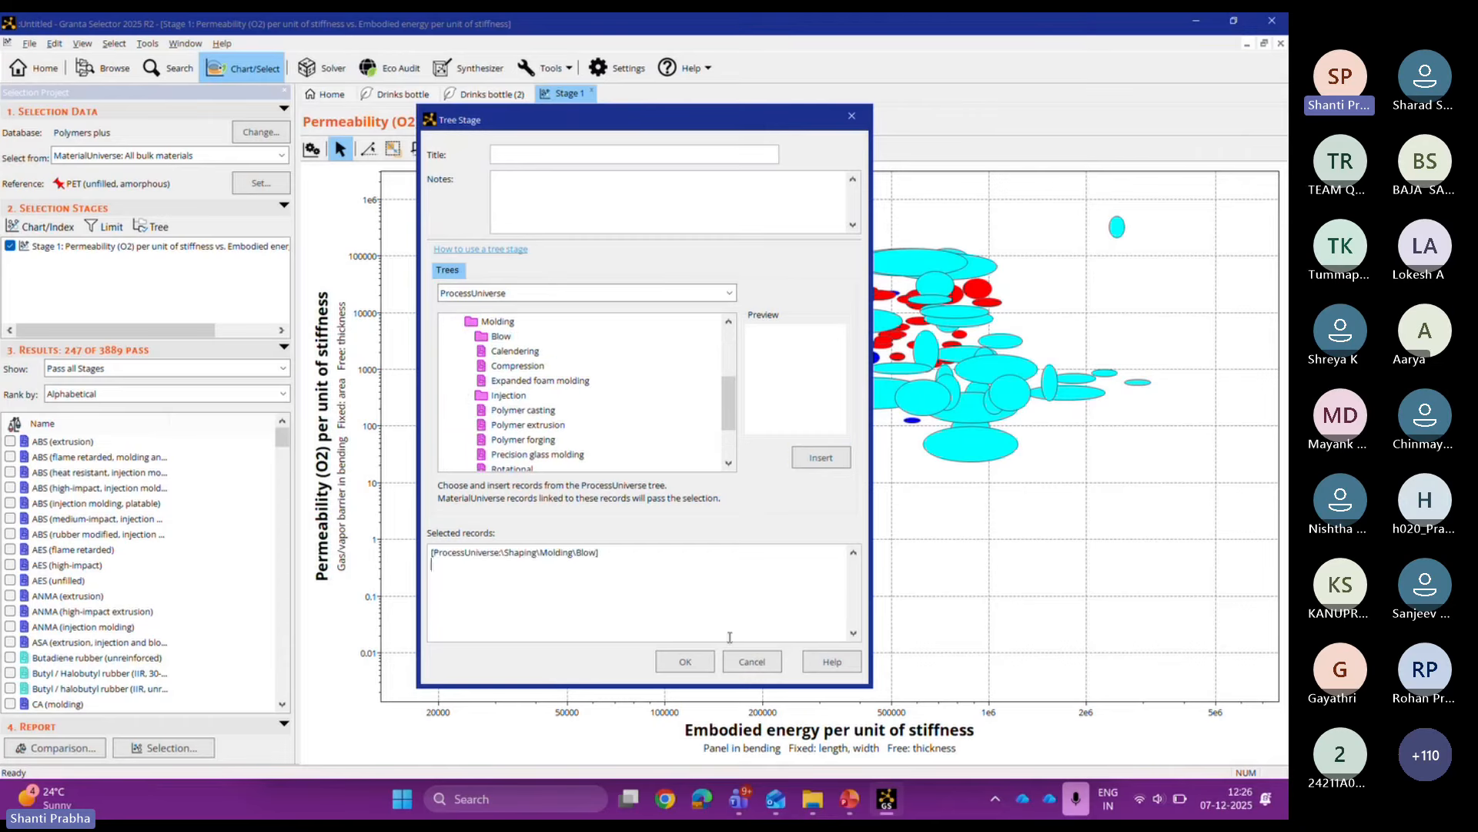
left_click(699, 667)
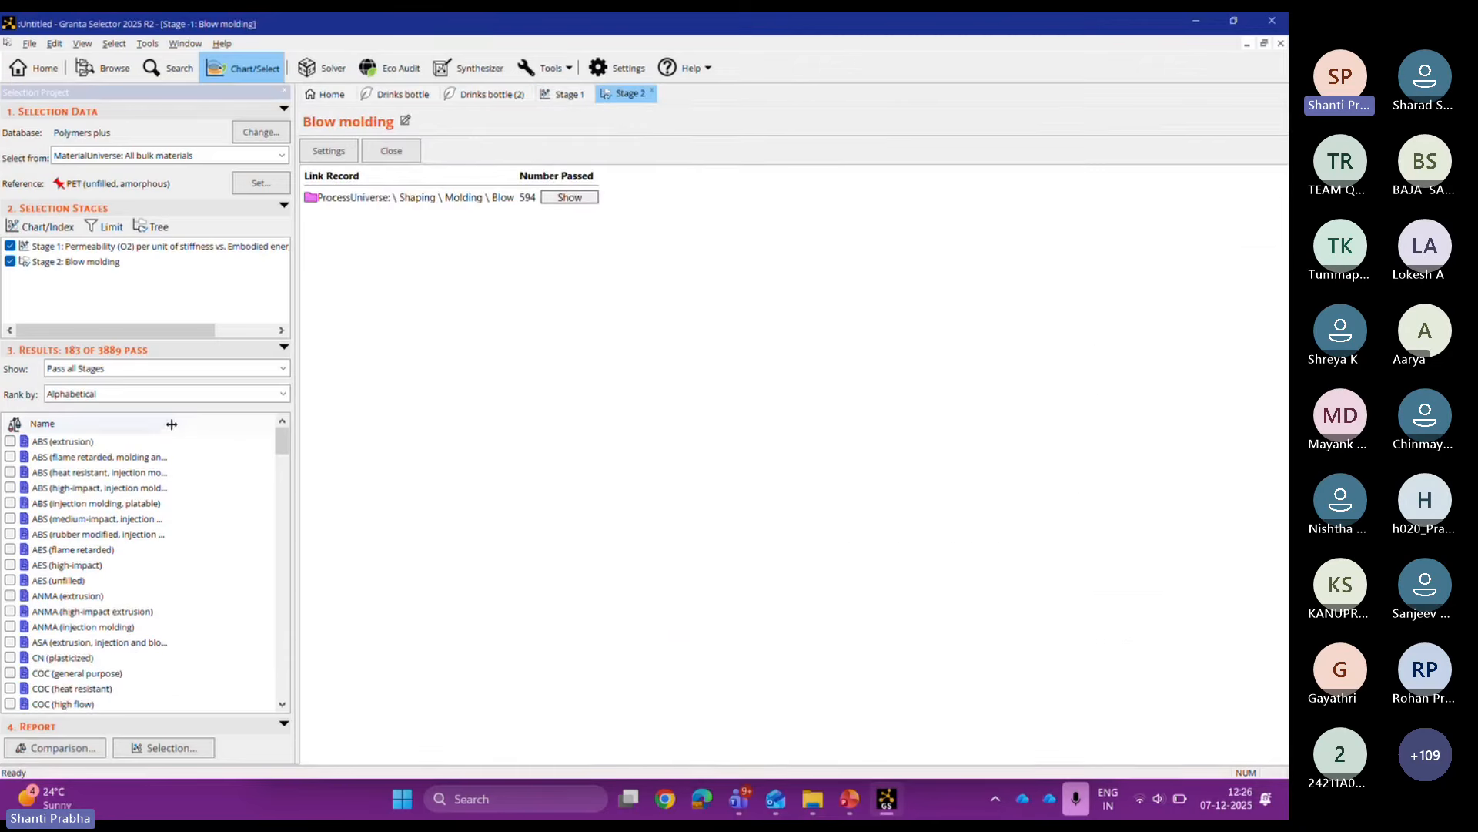
left_click_drag(169, 424, 246, 429)
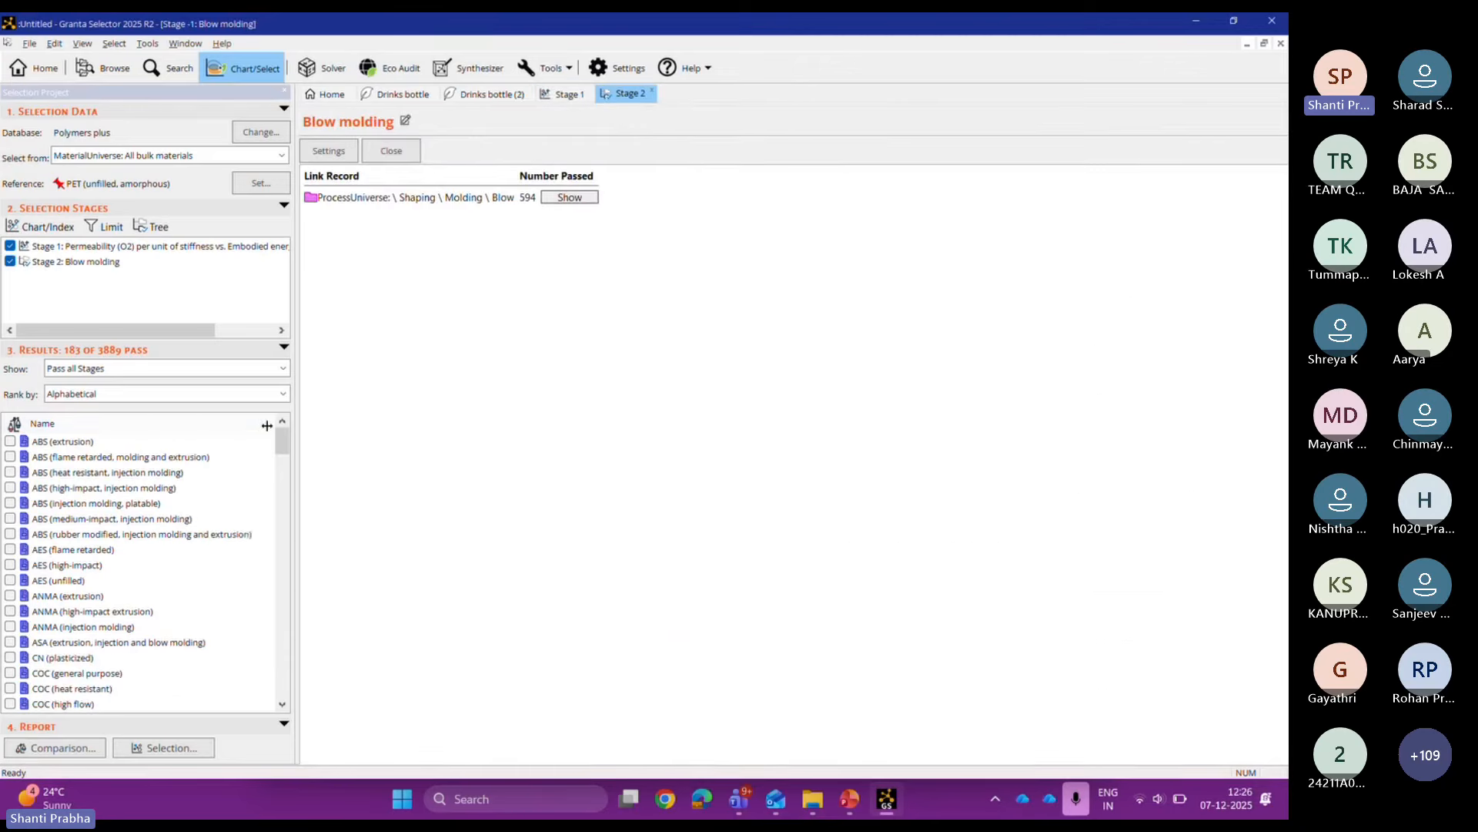
Step: Create a limit stage allowing Acceptable or Excellent weak-acid durability
left_click(120, 234)
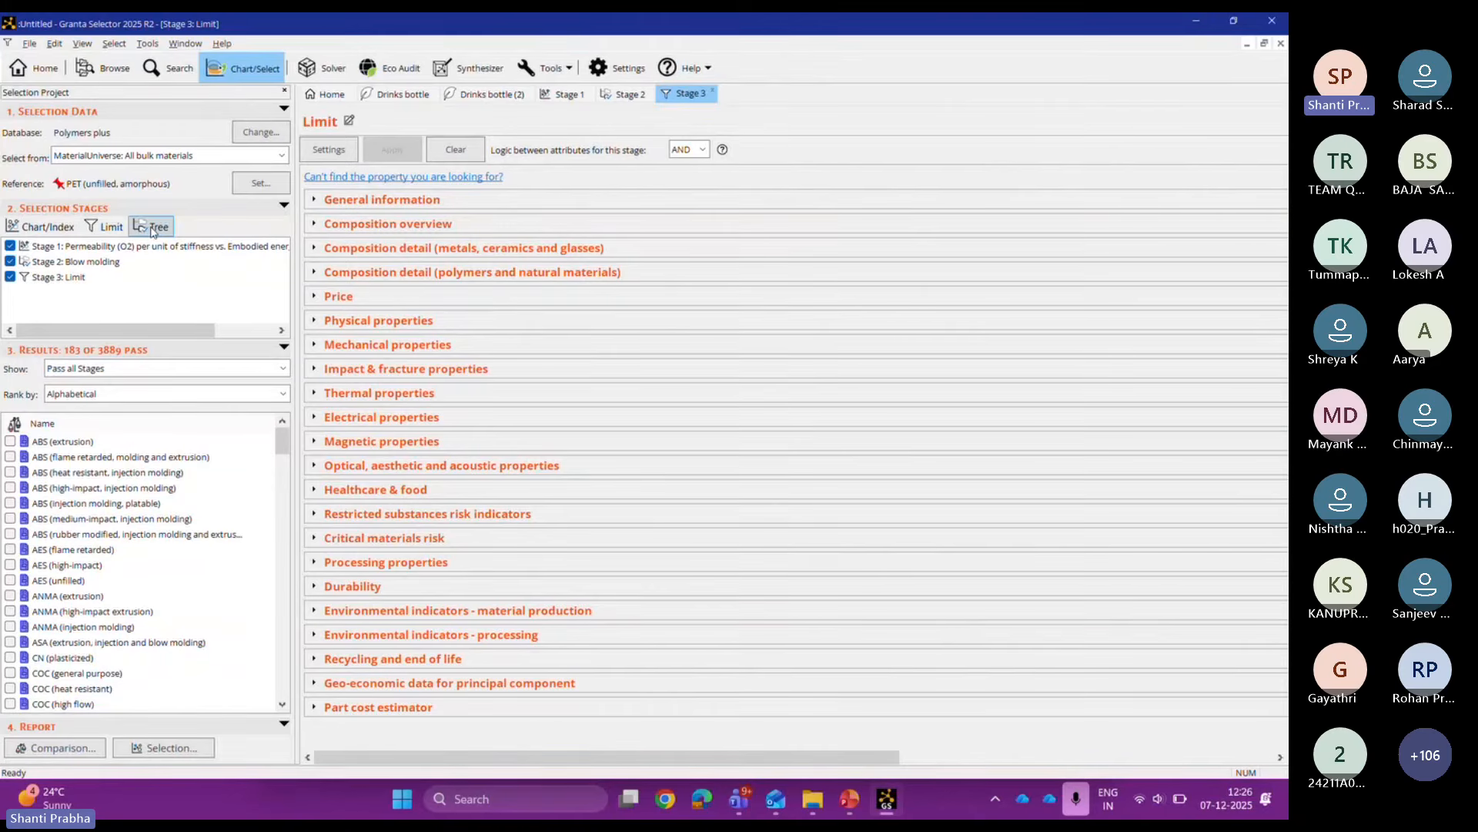
left_click(368, 587)
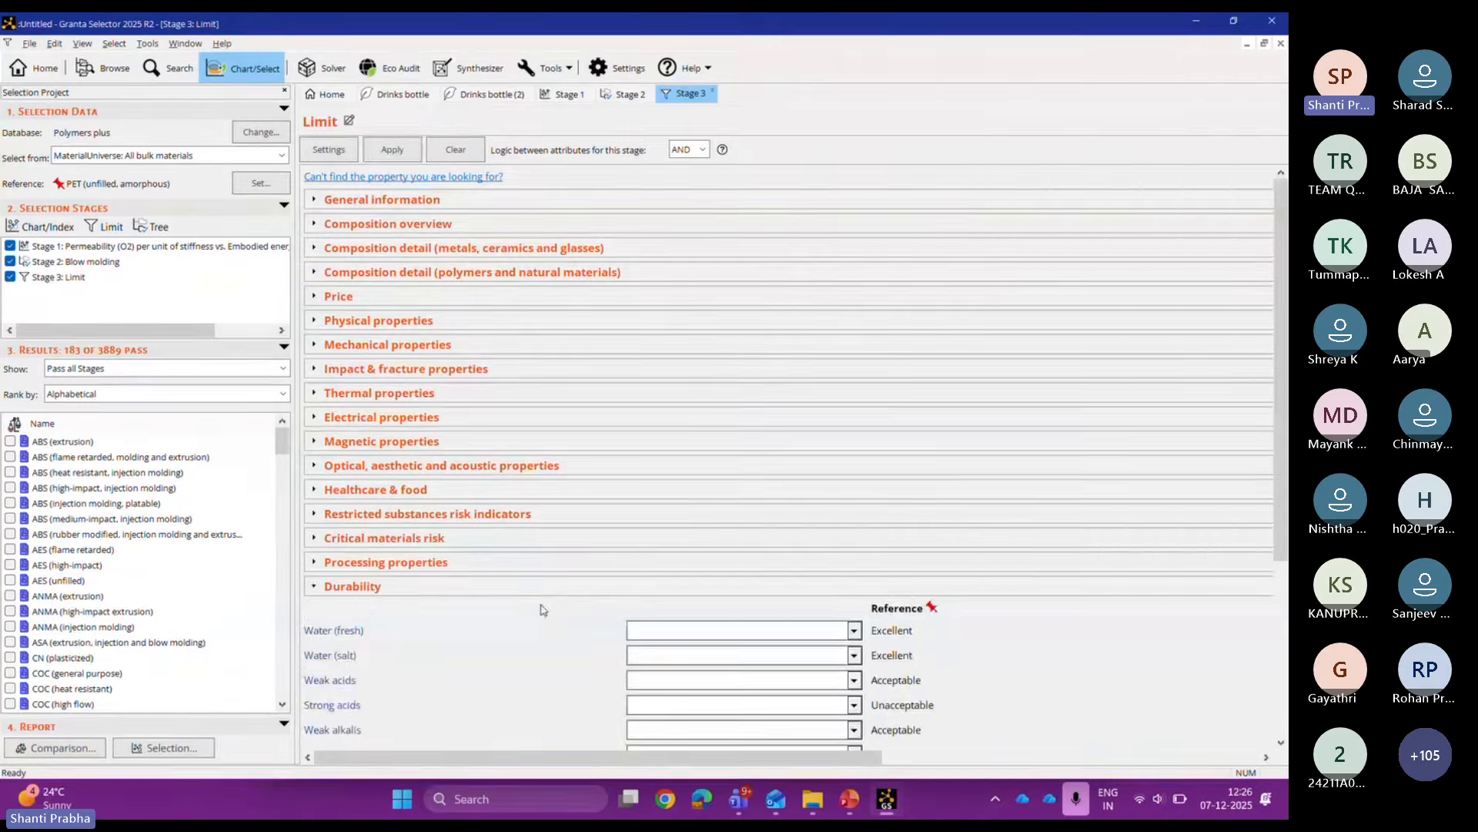
left_click(854, 681)
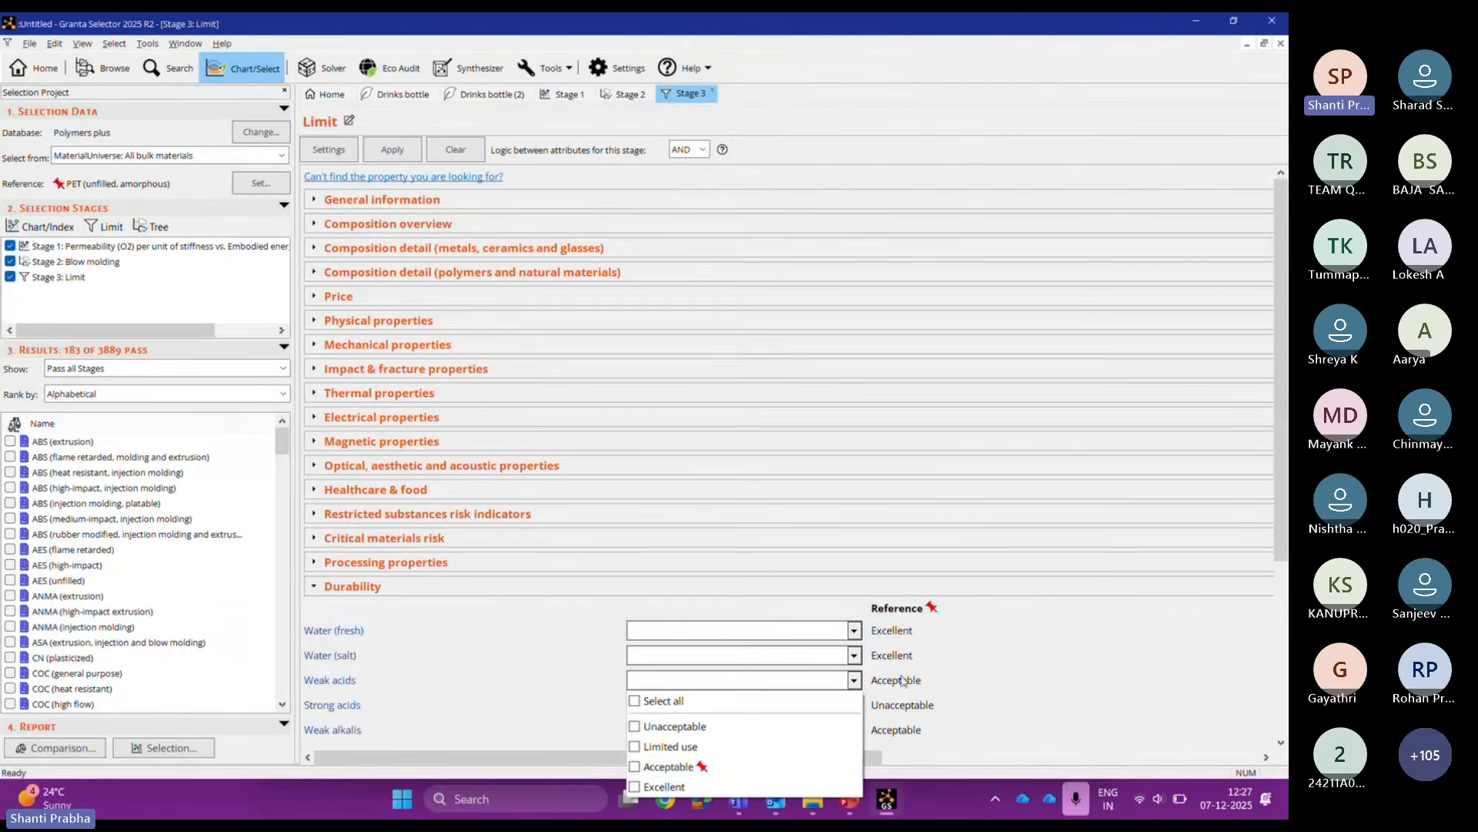
left_click(635, 766)
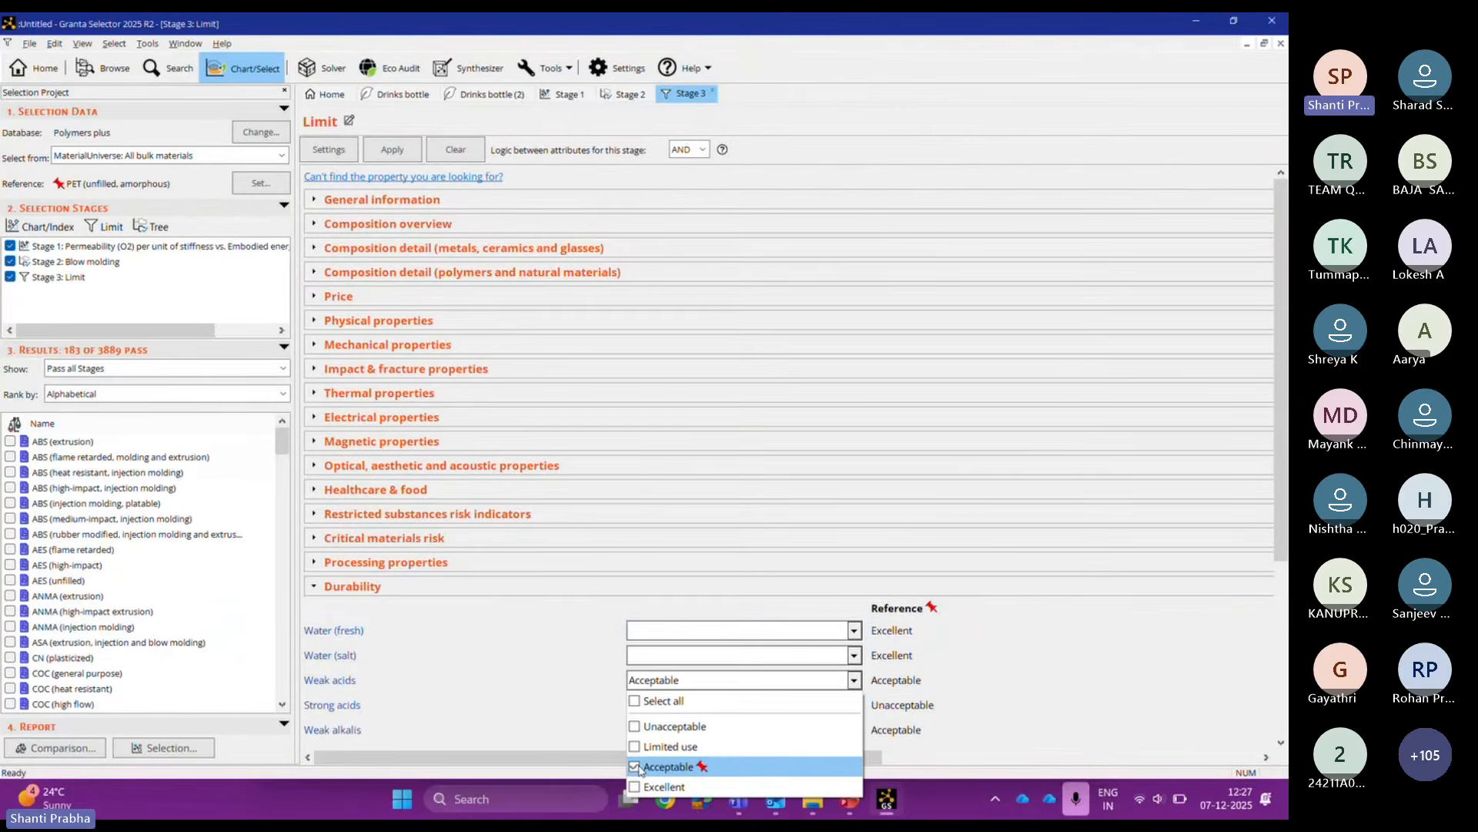
left_click(636, 786)
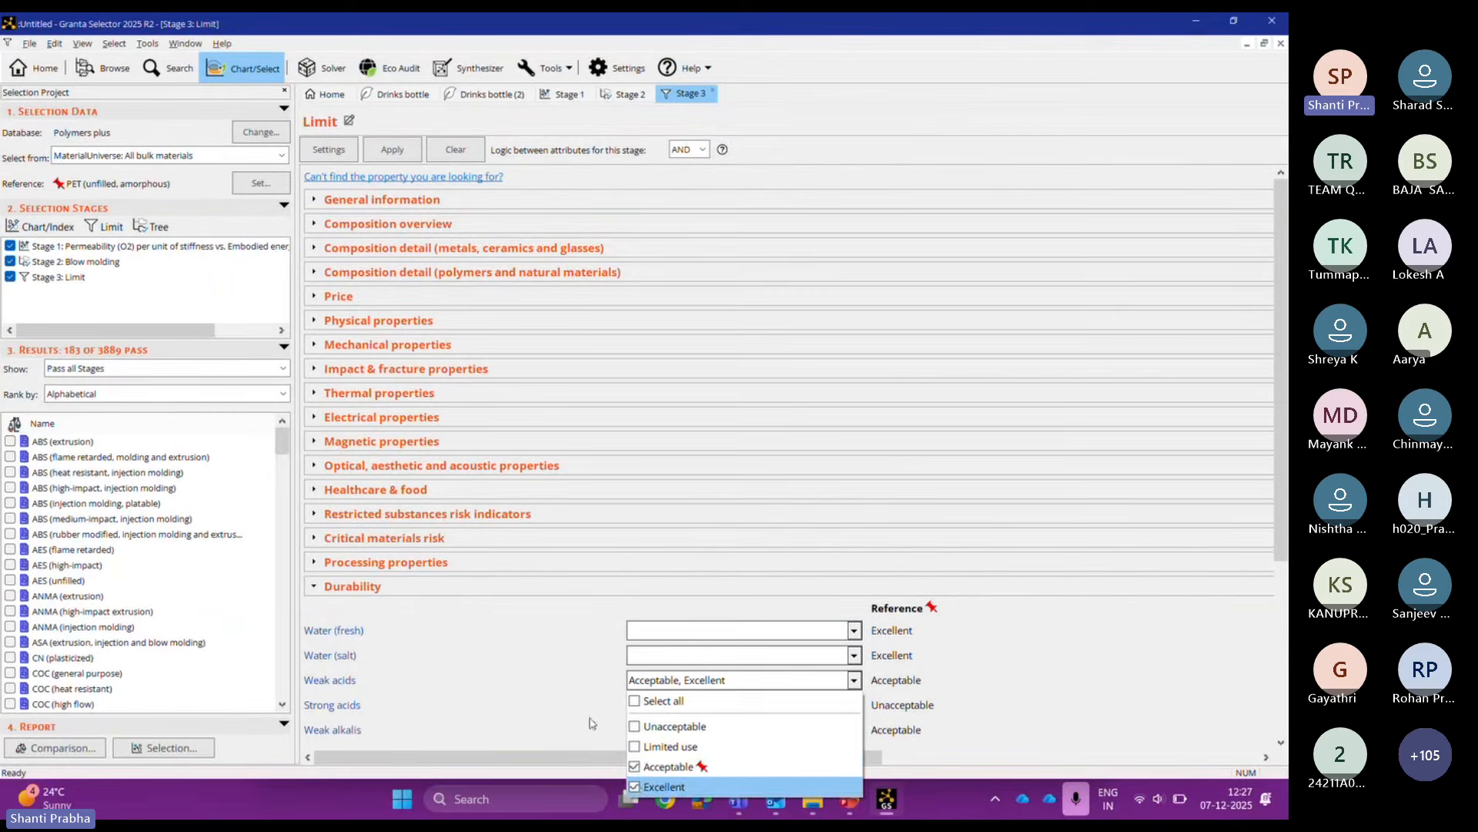
left_click(590, 722)
left_click(386, 150)
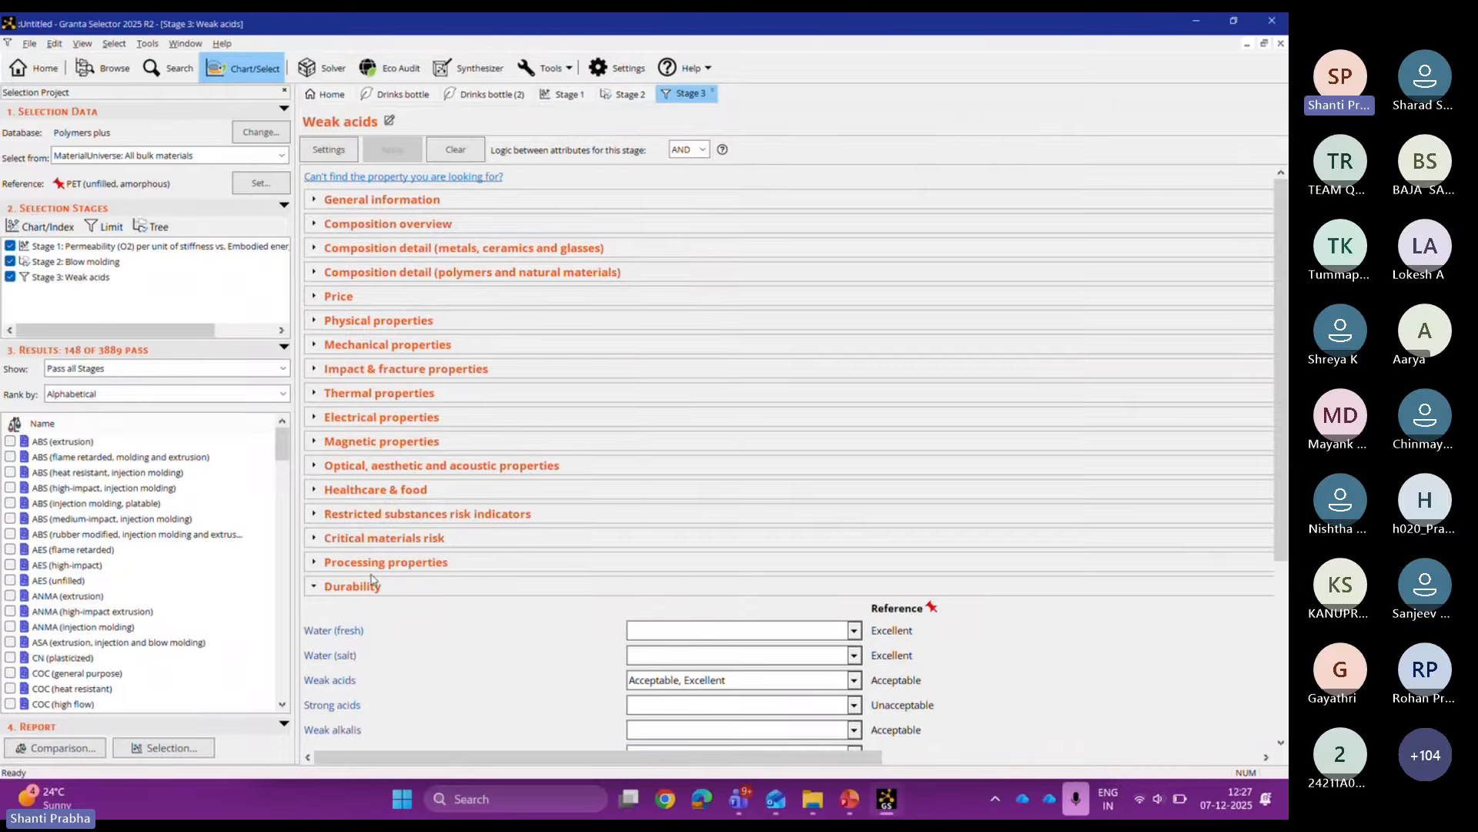
Step: Require Food contact Yes in Stage 3, leaving 97 of 3889 materials passing
left_click(377, 491)
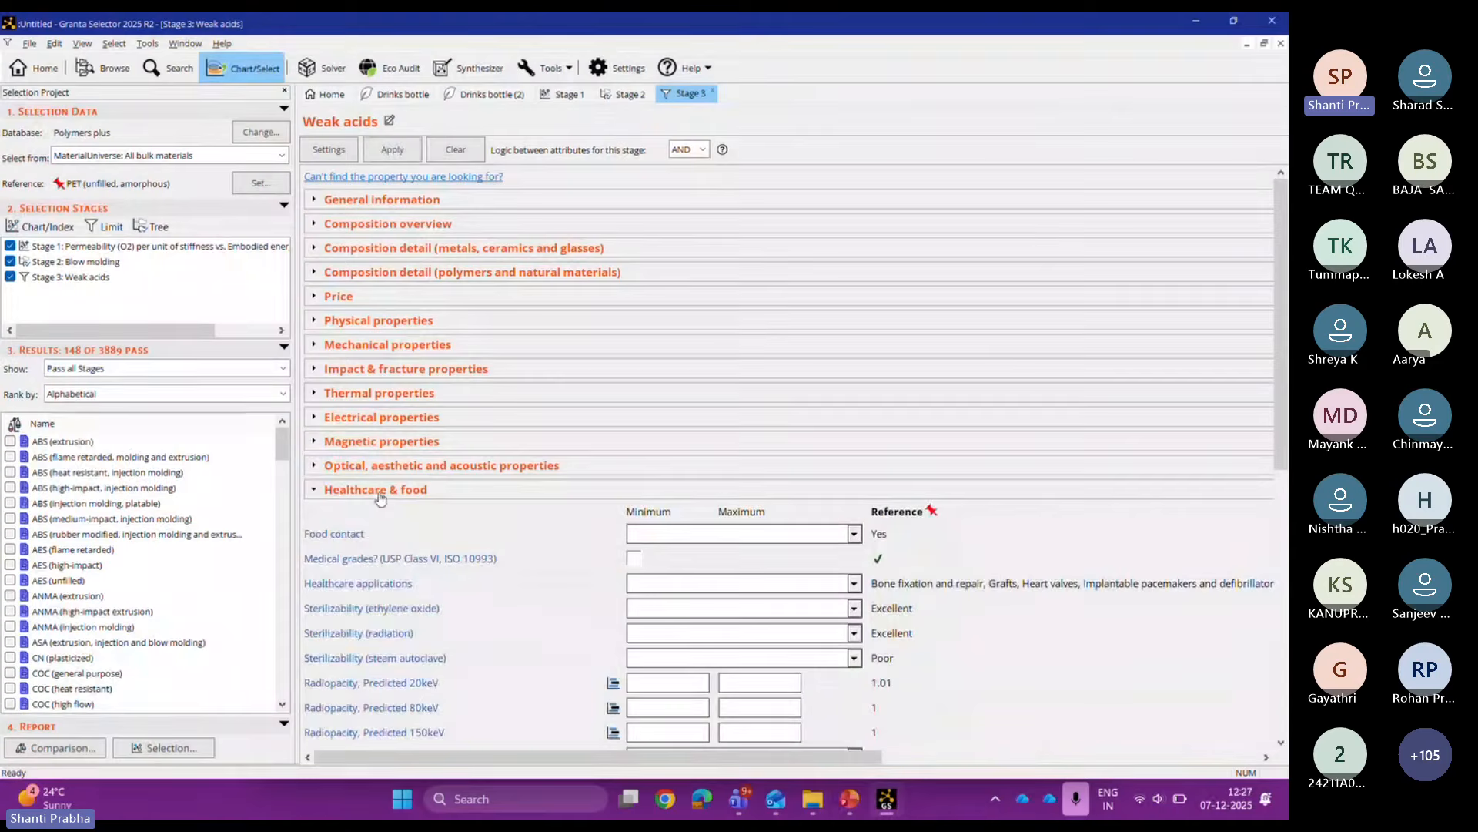
left_click(763, 532)
left_click(636, 620)
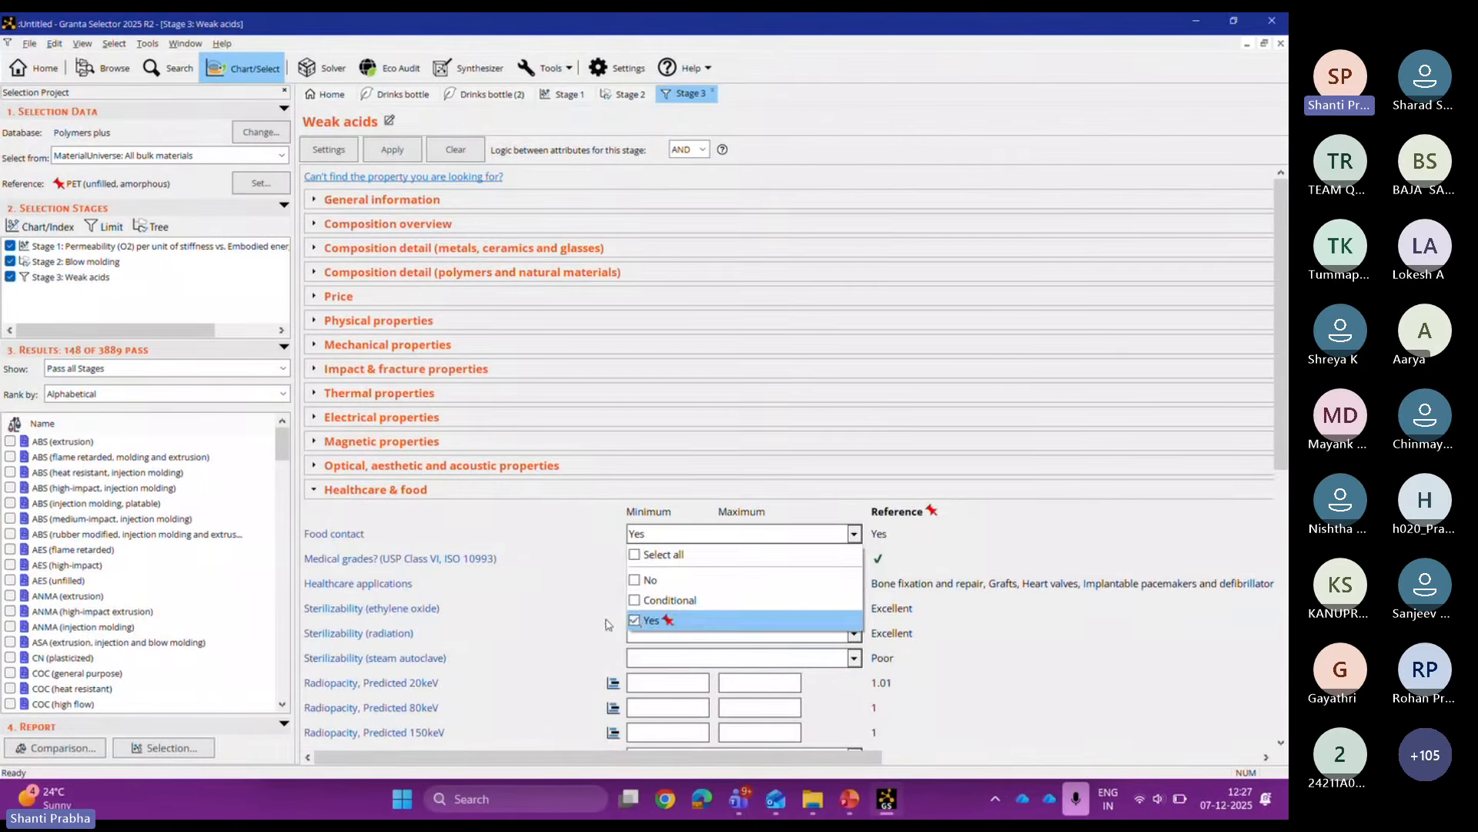
left_click(559, 616)
left_click(393, 149)
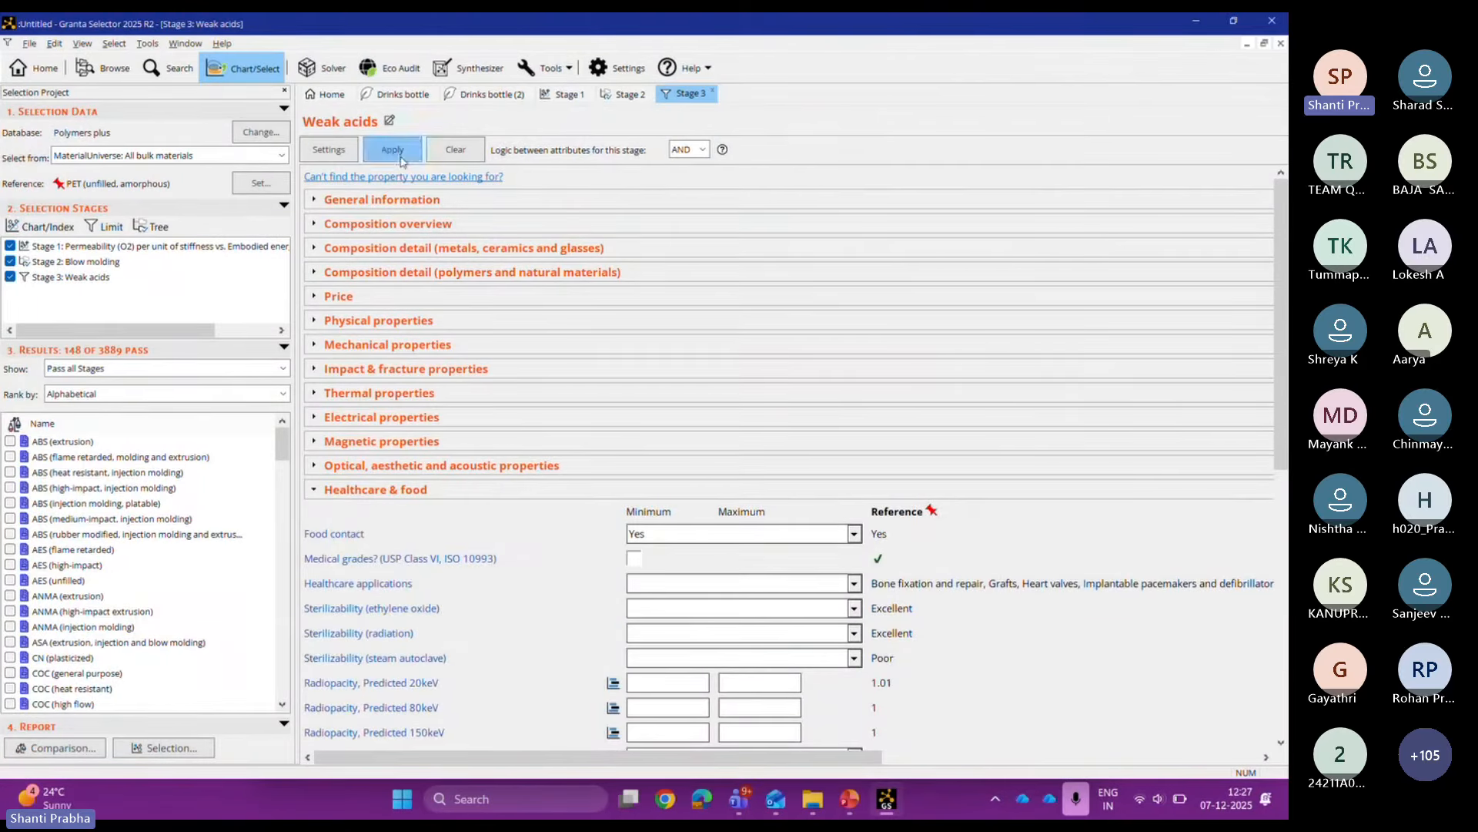
Step: On the Stage 1 chart, hide failing records and autoscale the axes to the passing materials
left_click(565, 96)
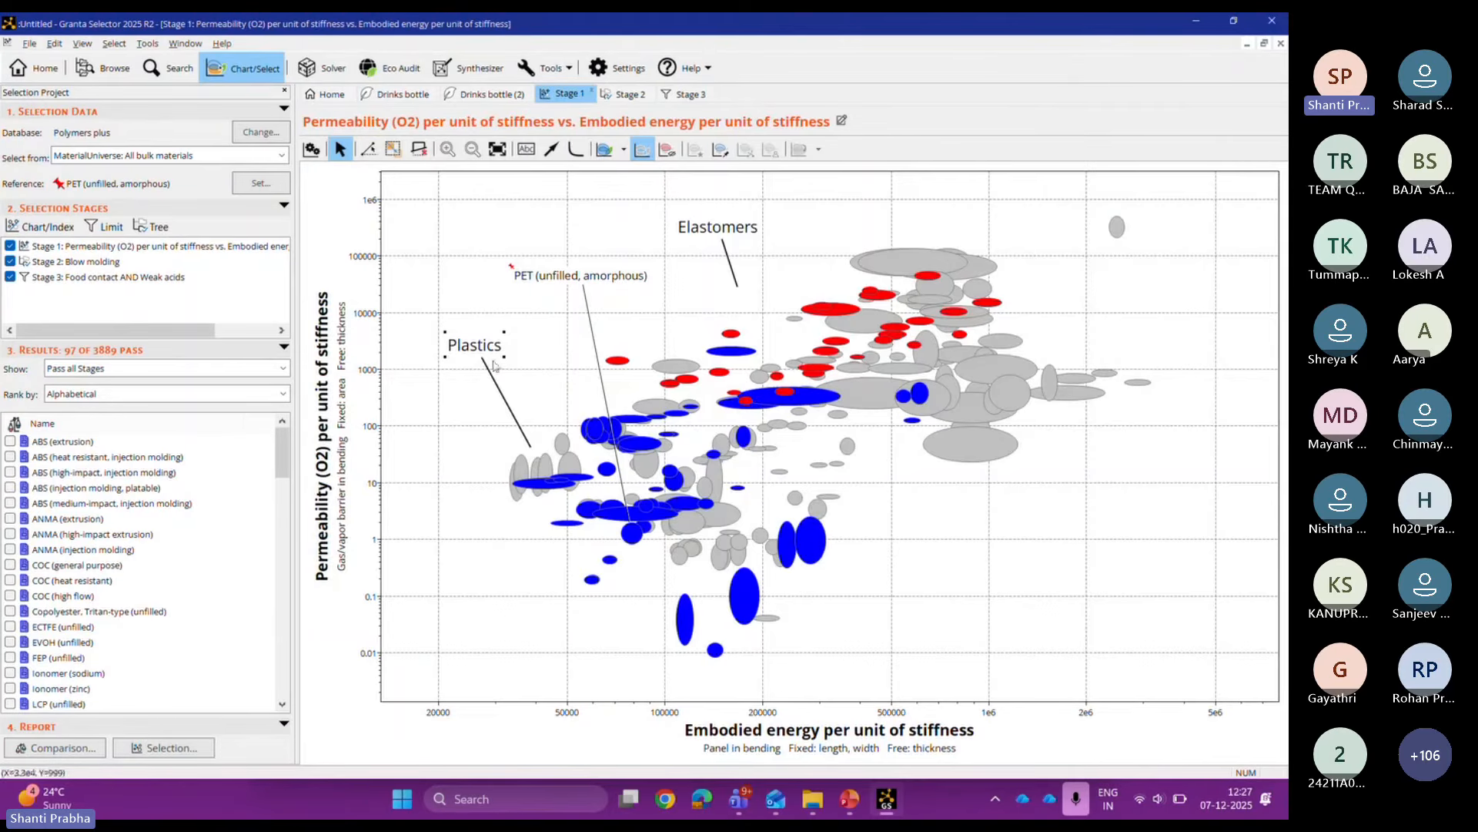
left_click(668, 150)
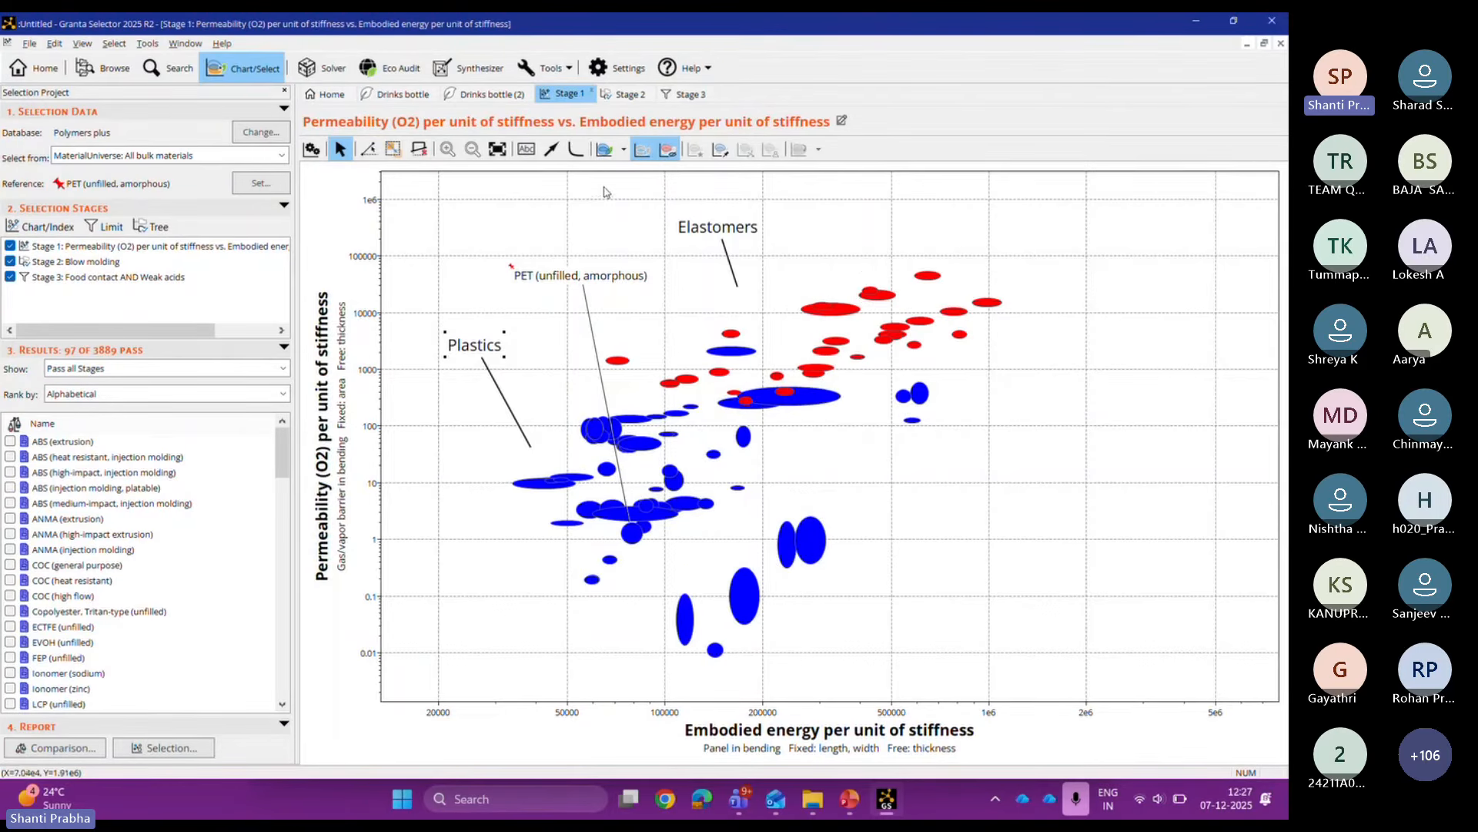
left_click(498, 150)
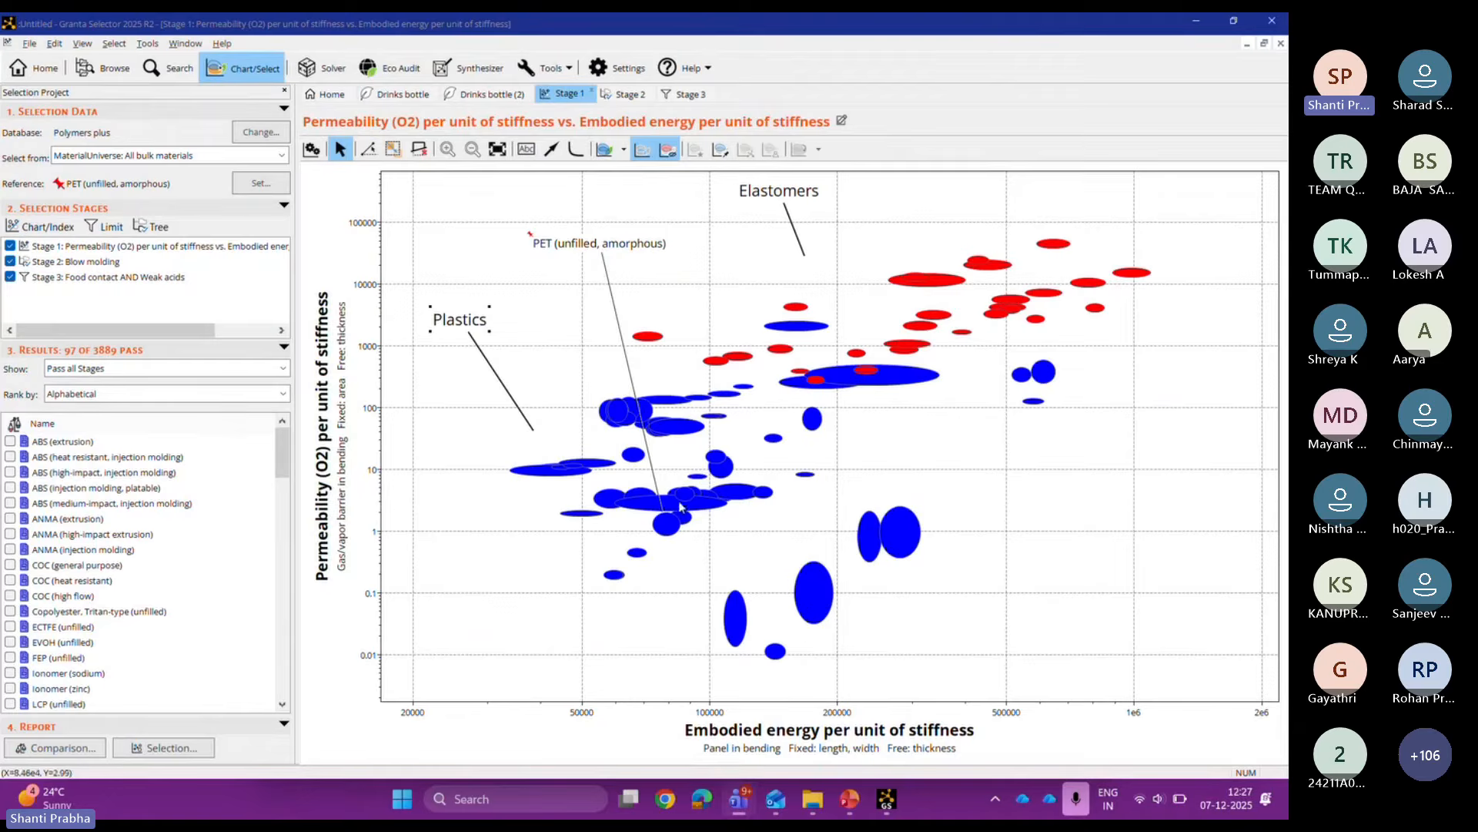
Step: Label the ANMA (extrusion) and PLA (high heat) bubbles, placing the PLA label at lower left
mouse_move(614, 578)
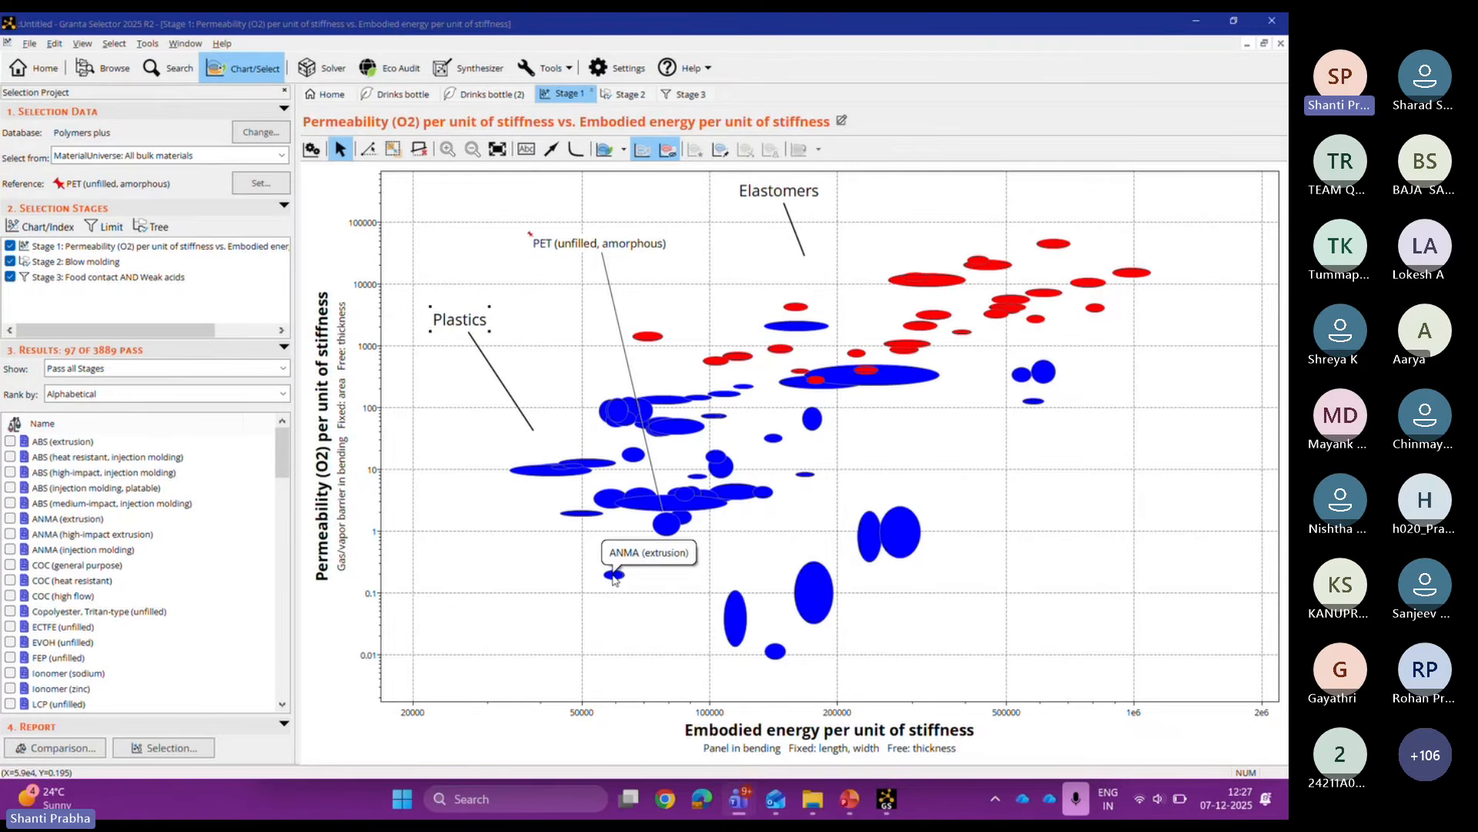
left_click(614, 575)
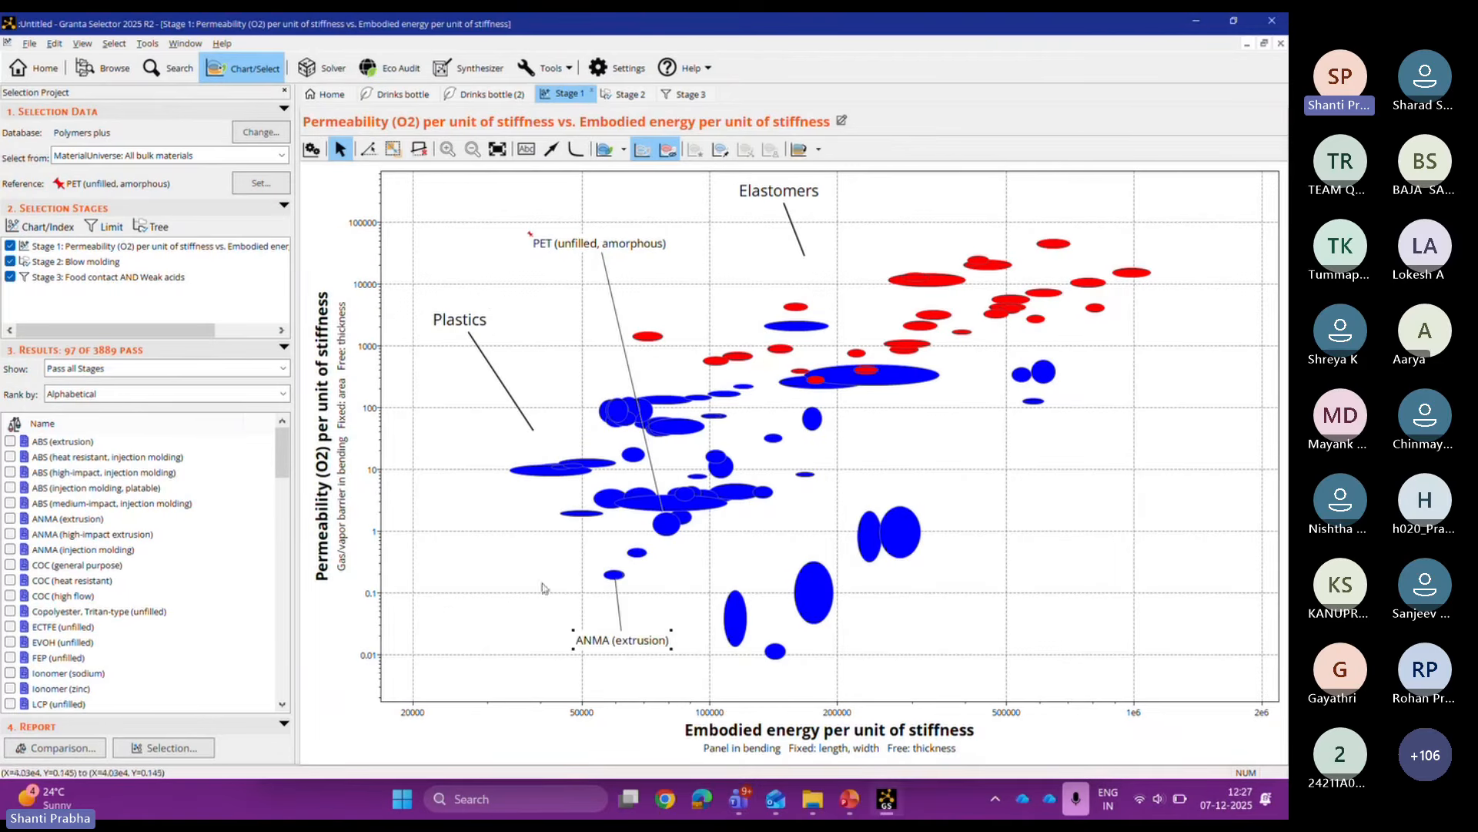
mouse_move(533, 478)
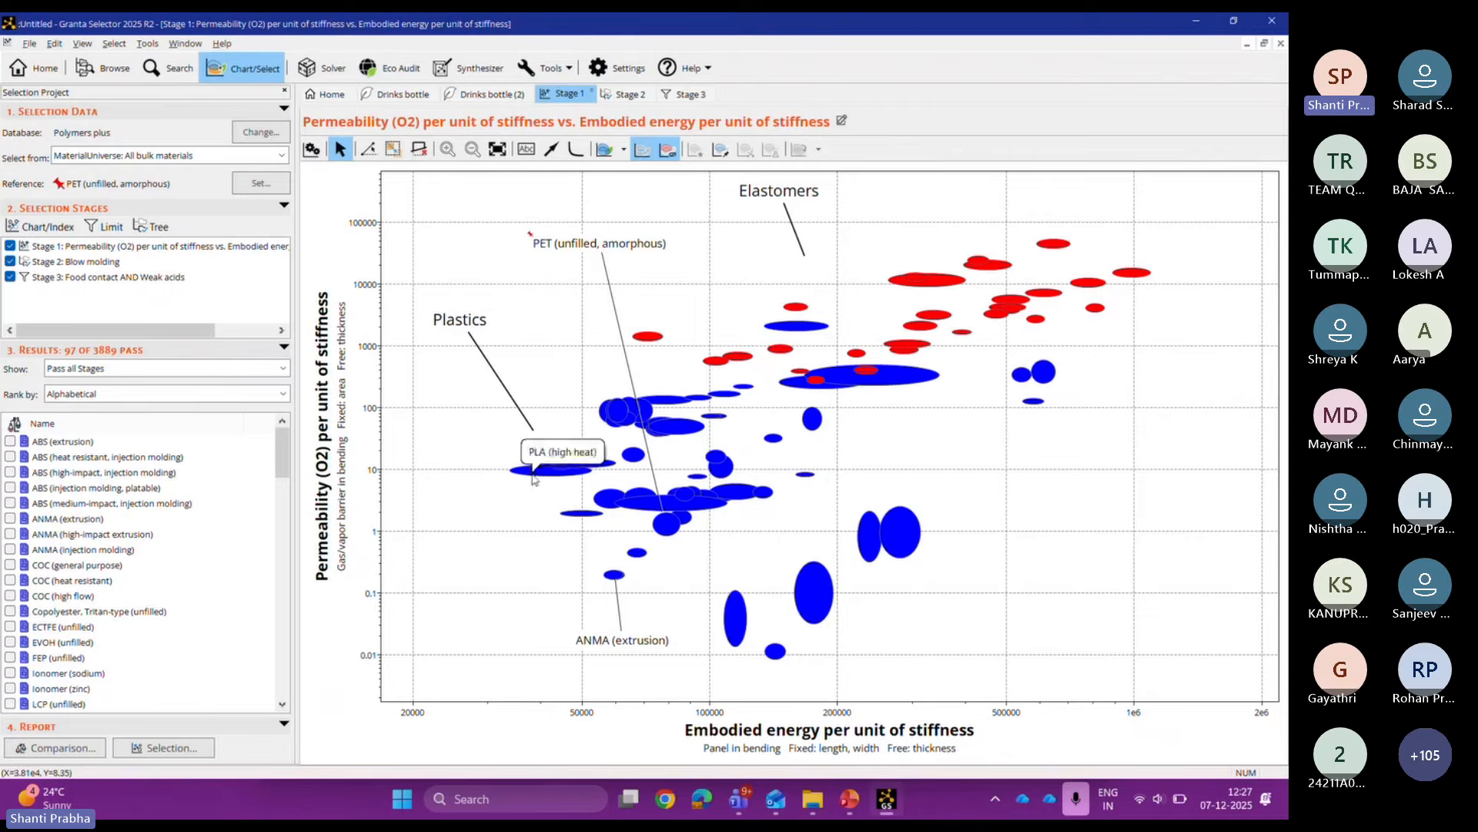
left_click_drag(533, 477, 490, 636)
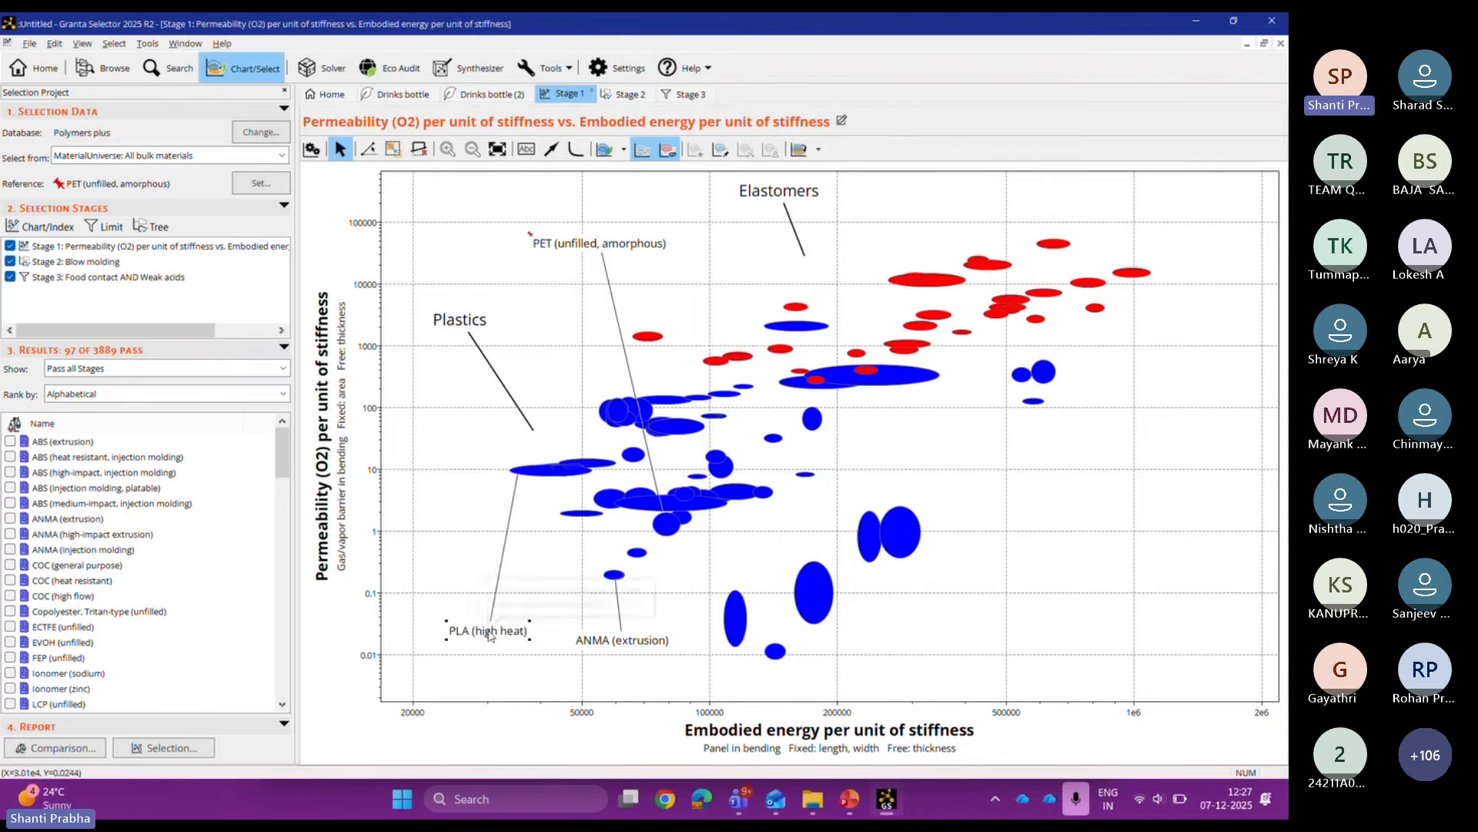
left_click(495, 691)
left_click(475, 635)
right_click(475, 636)
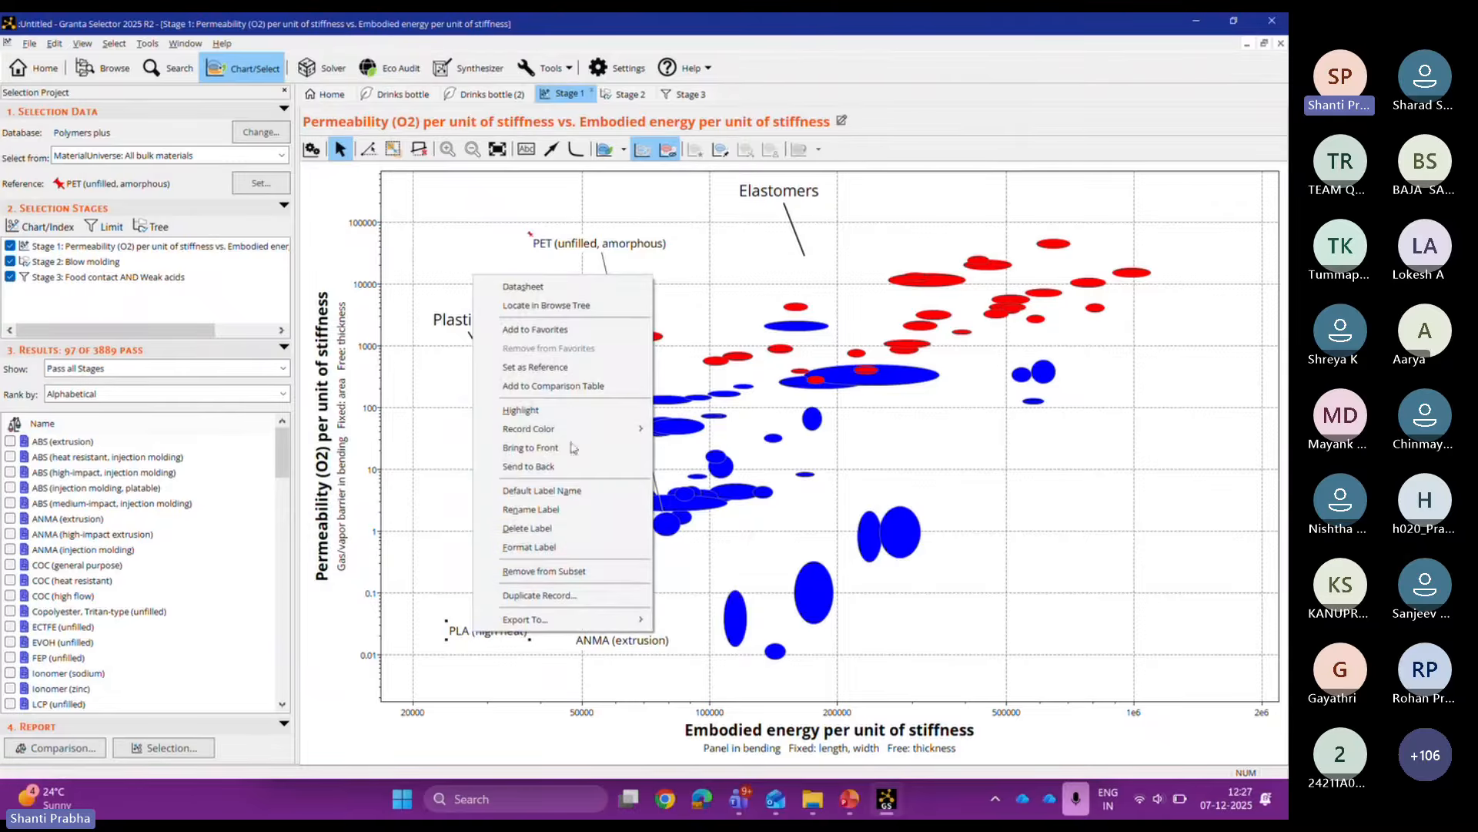
Step: Add PLA (high heat) to the comparison table
left_click(485, 669)
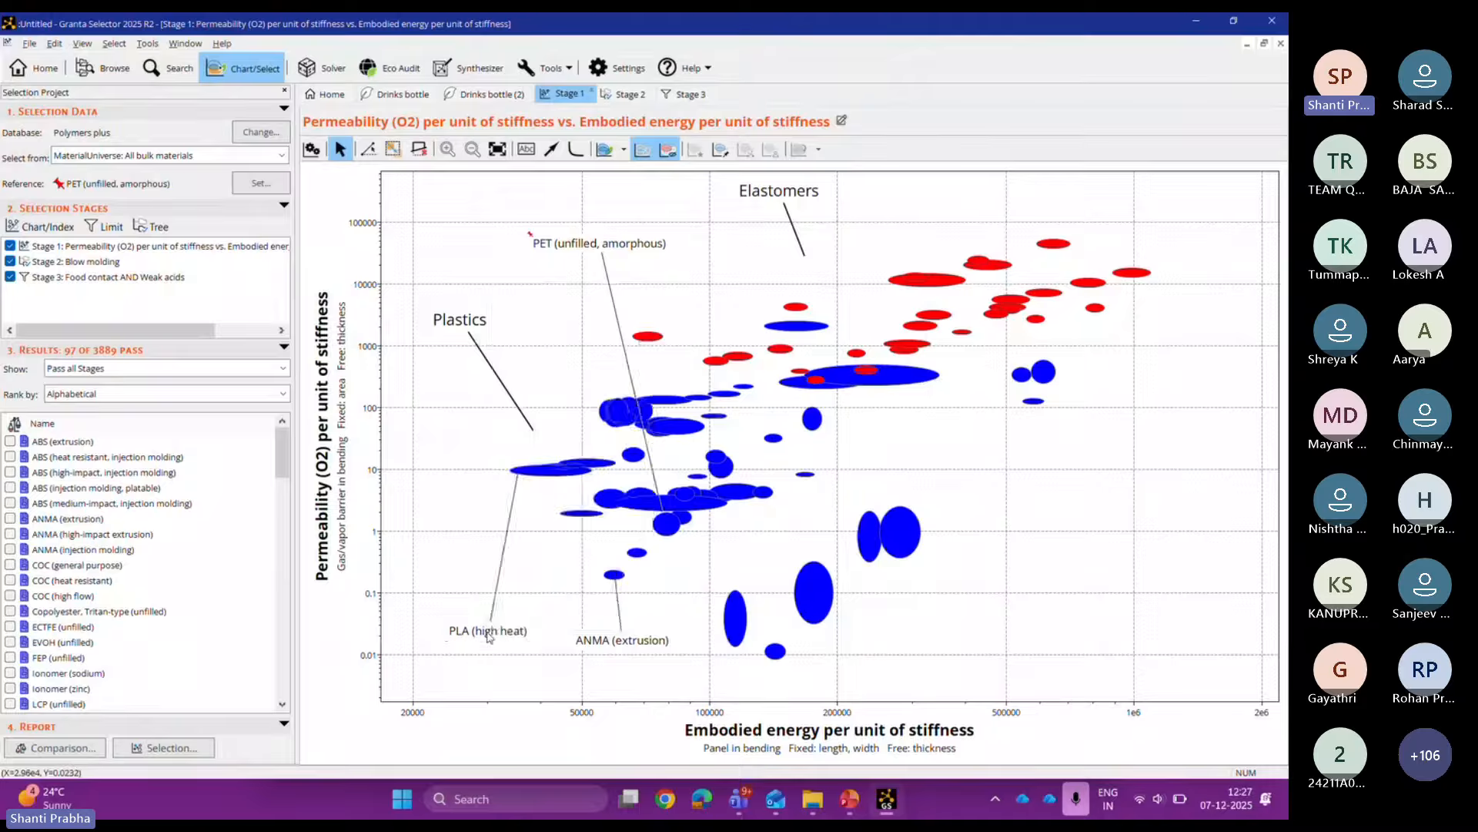
right_click(487, 636)
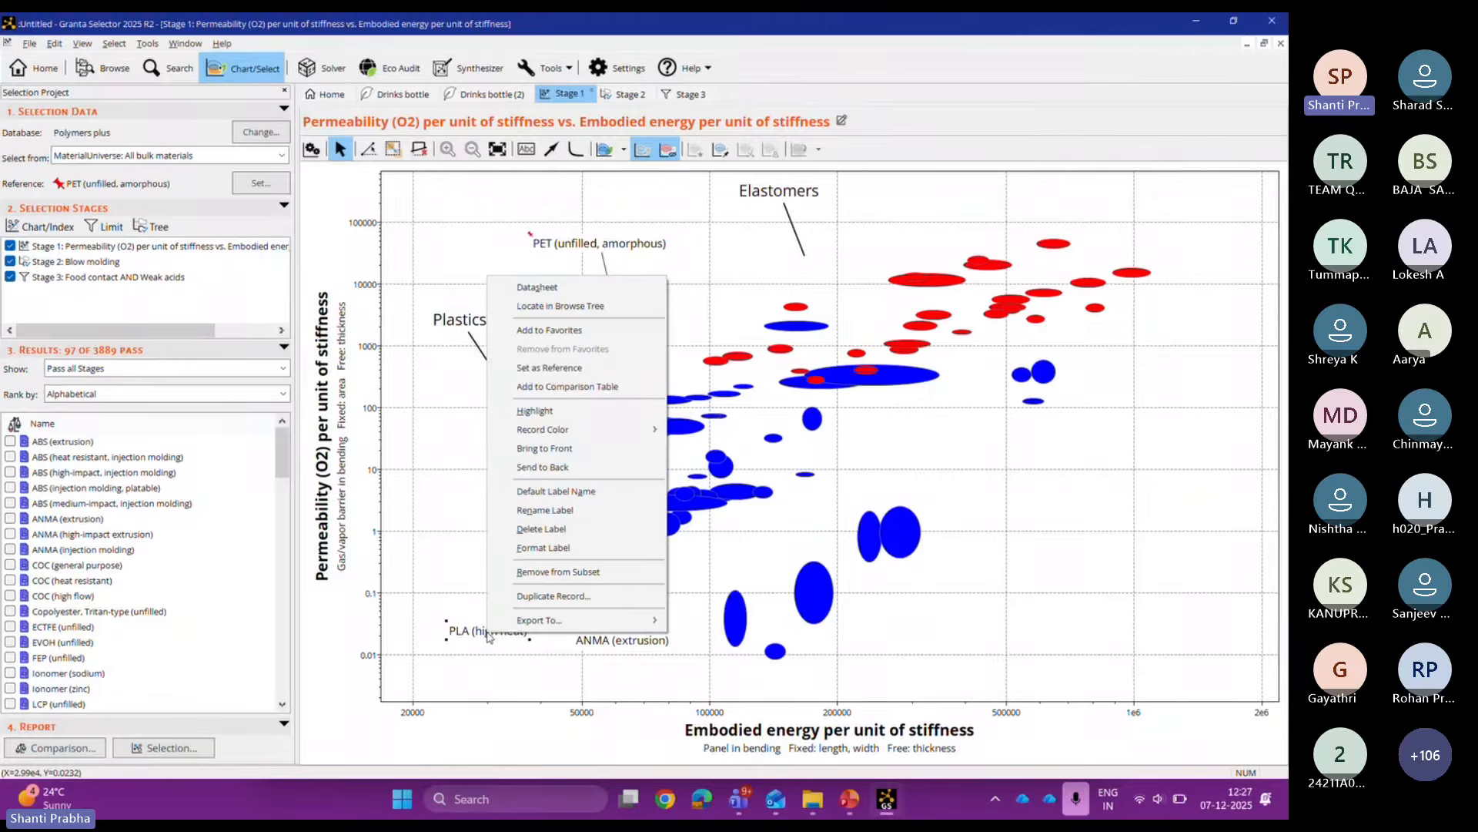
left_click(577, 387)
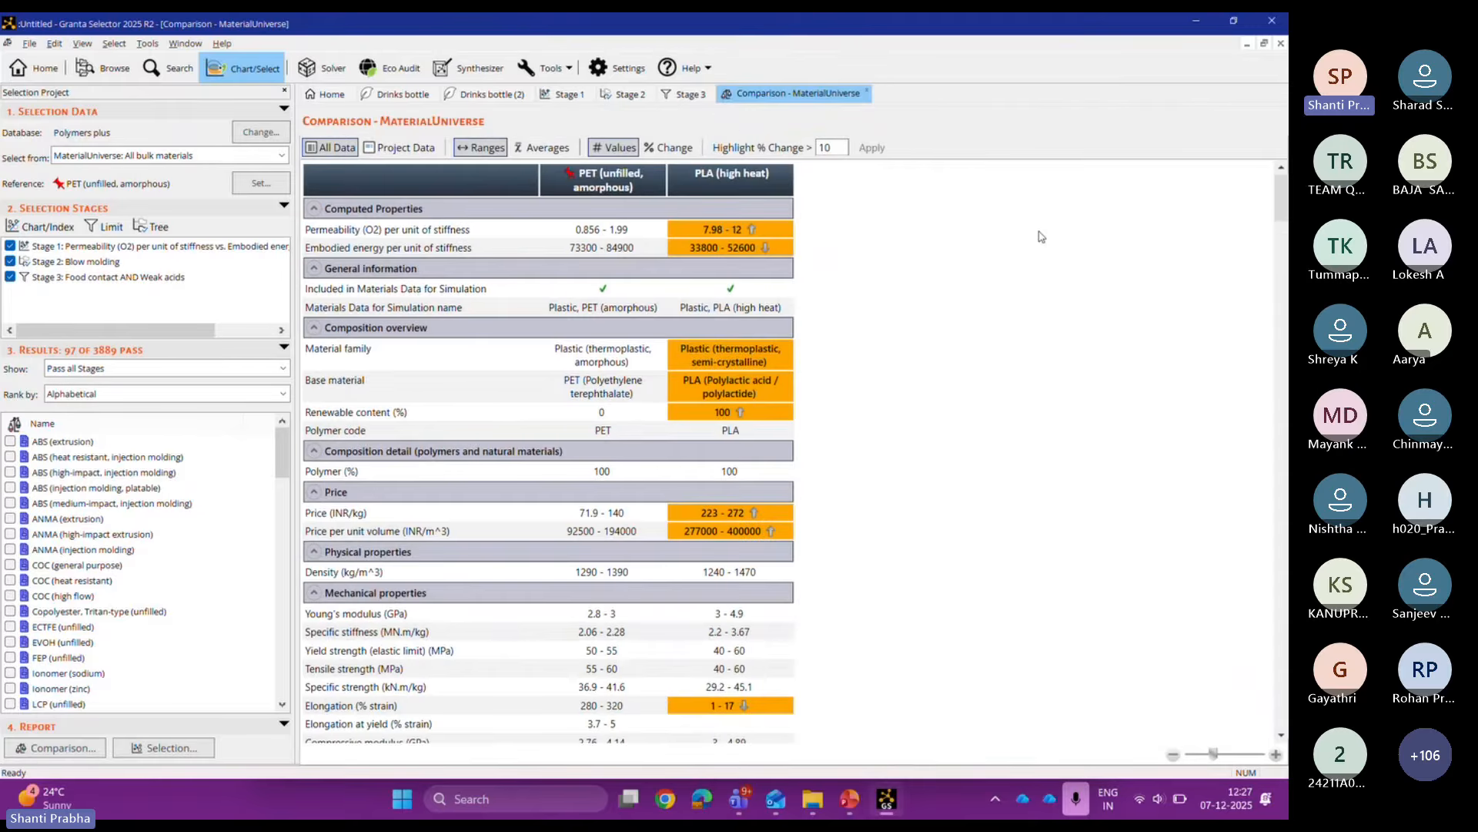
Step: Review PLA (high heat) against reference PET (unfilled, amorphous) on the comparison page
mouse_move(1281, 199)
left_mouse_down()
mouse_move(1282, 347)
mouse_move(1282, 197)
left_mouse_up()
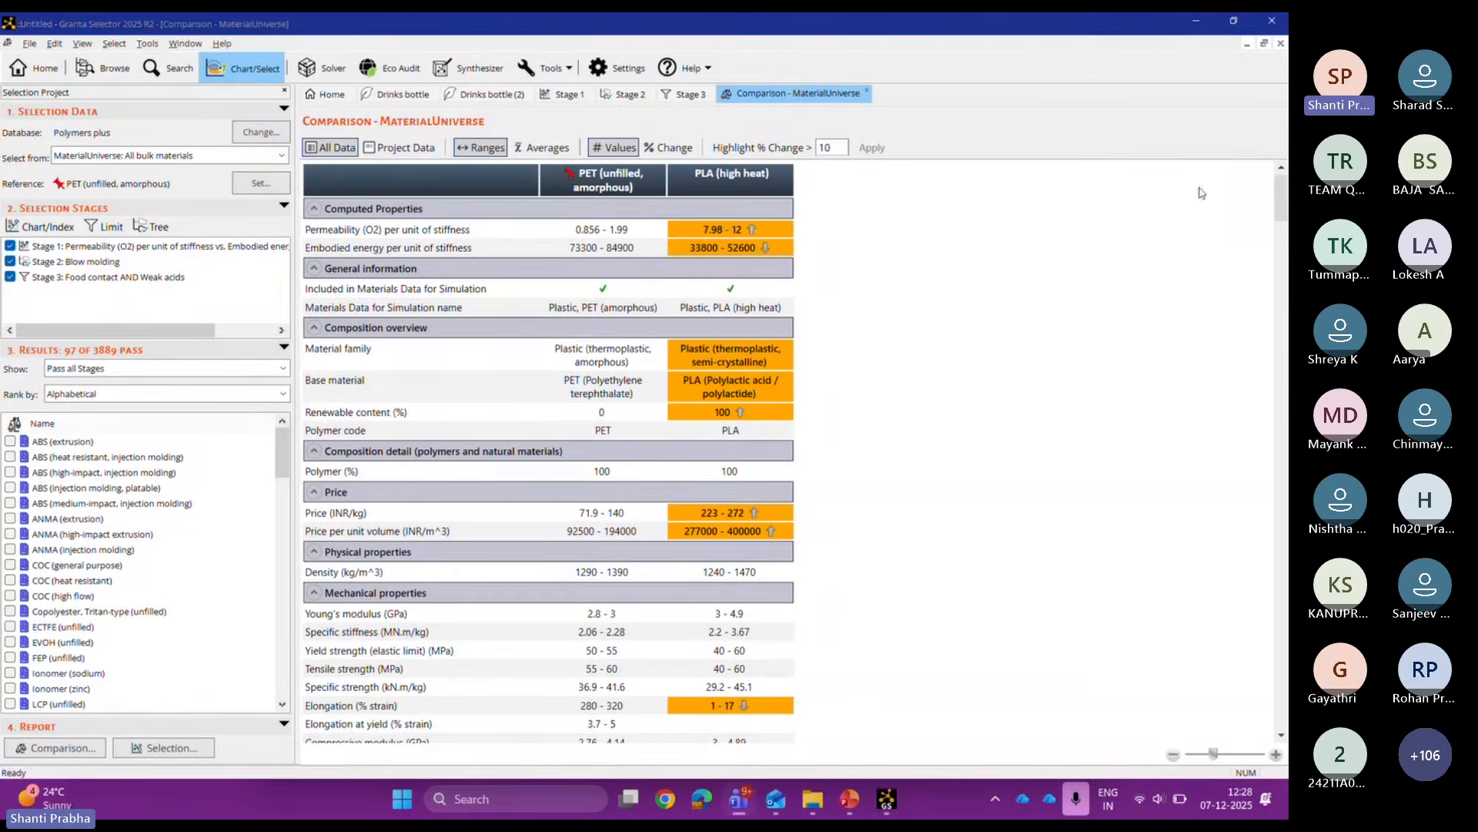
scroll(1284, 202, "down", 1)
mouse_move(1285, 202)
left_mouse_down()
mouse_move(1284, 225)
mouse_move(1285, 199)
left_mouse_up()
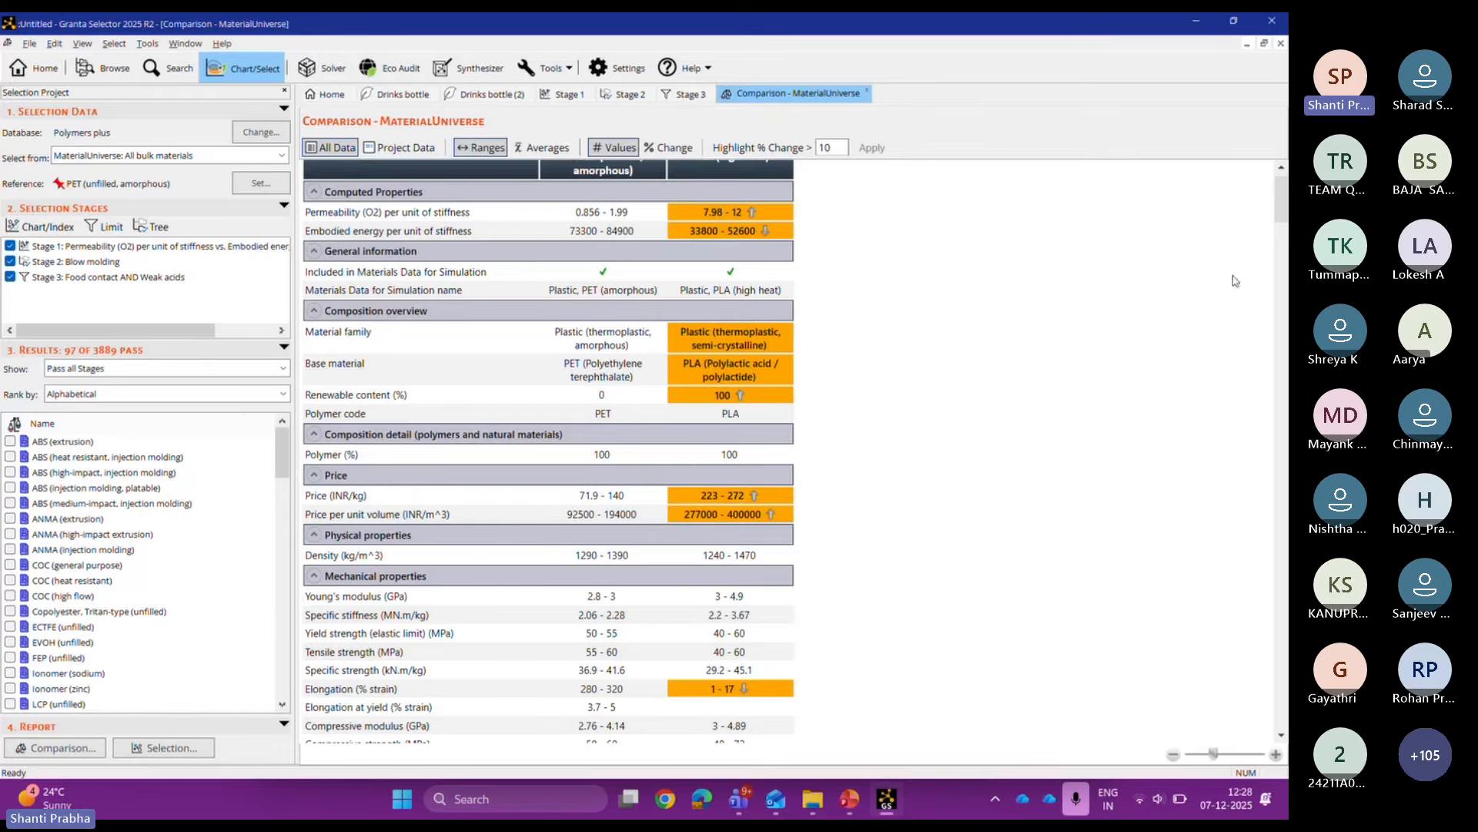
scroll(1283, 202, "down", 1)
left_click_drag(1283, 202, 1285, 289)
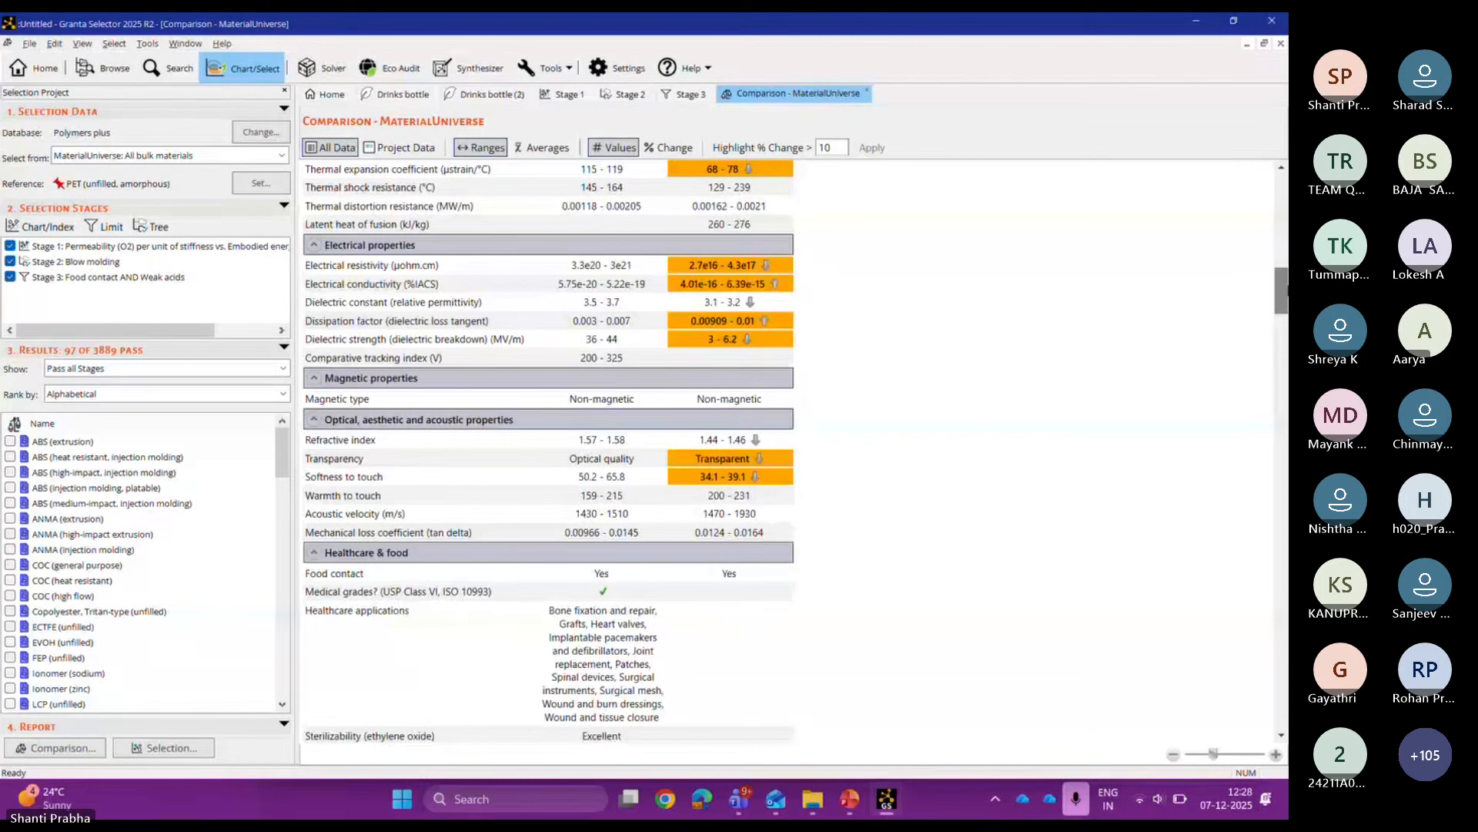
left_click_drag(1284, 291, 1285, 724)
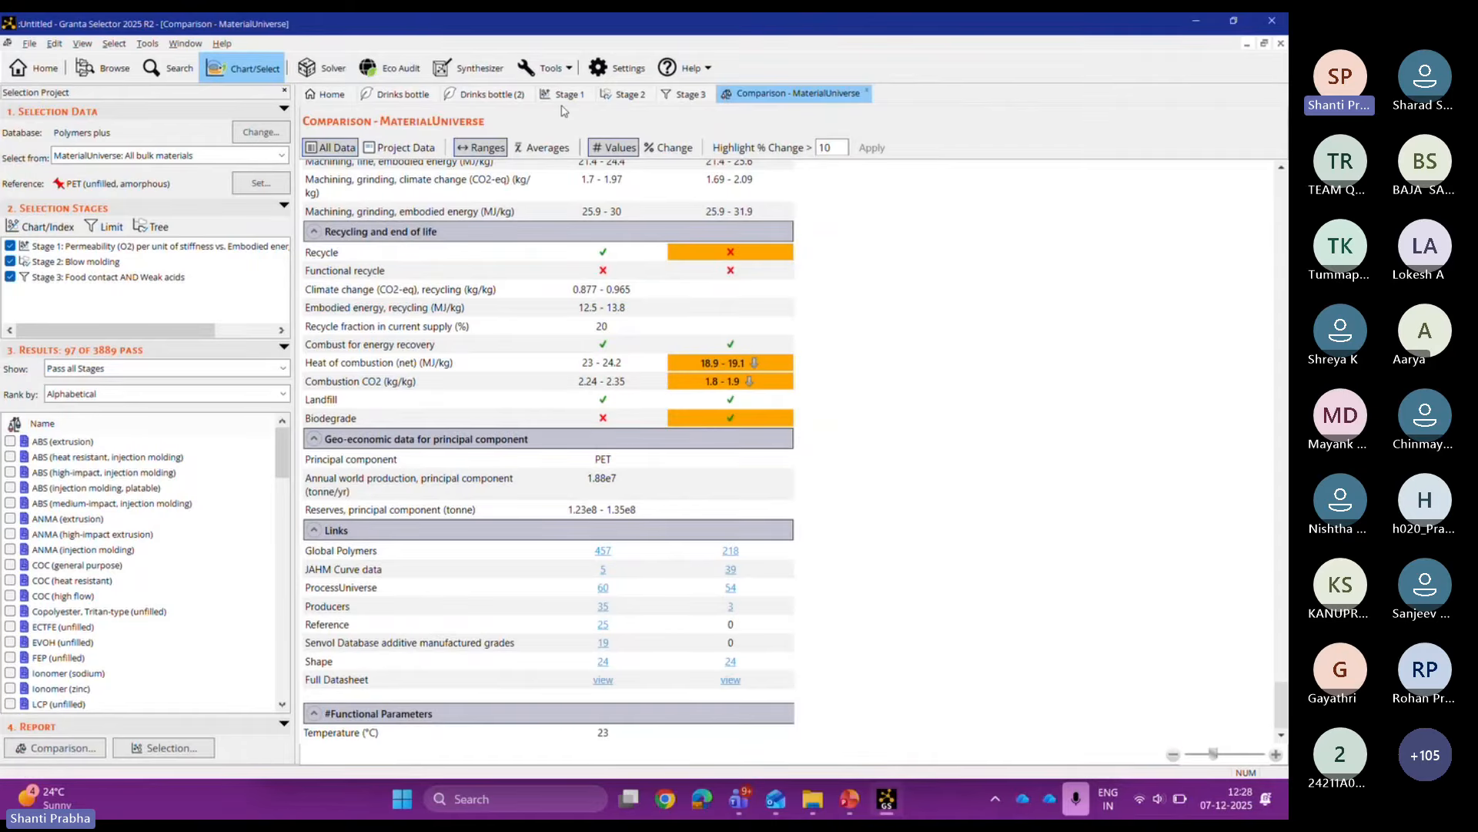
Step: From the Drinks bottle (2) audit, compare with the saved product drinks bottle pla.prd
left_click(487, 93)
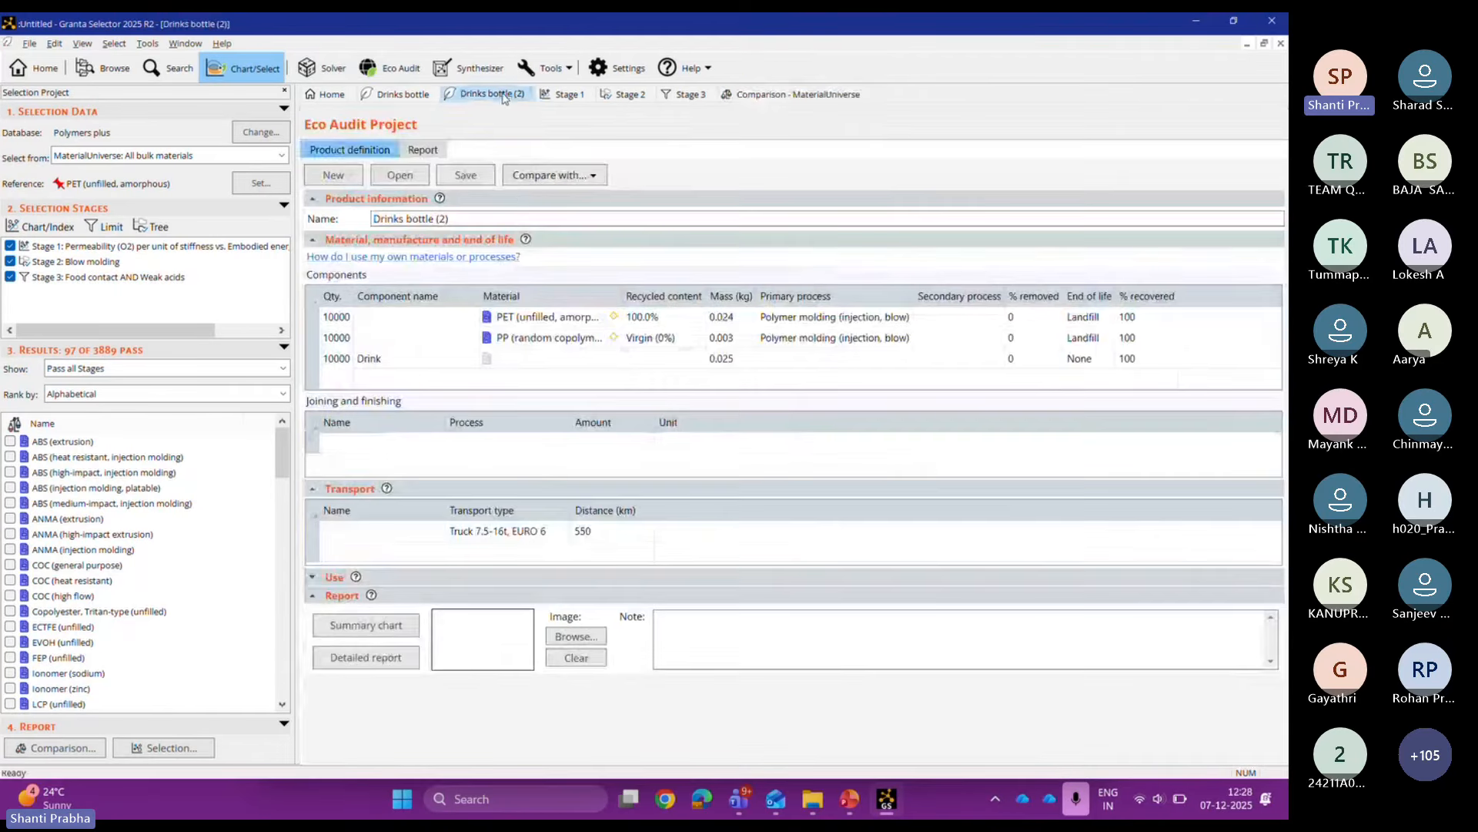
left_click(557, 181)
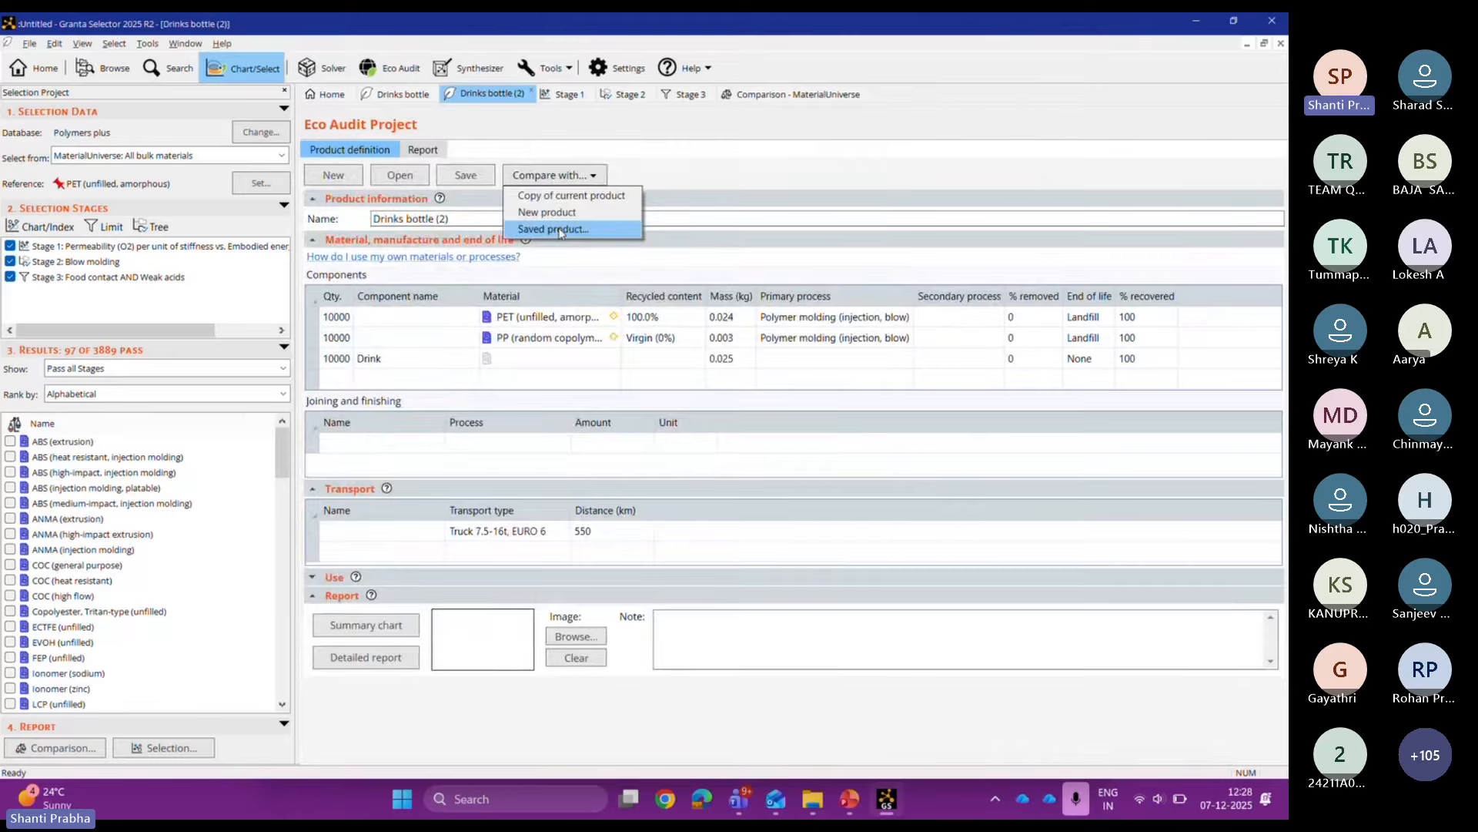
left_click(559, 230)
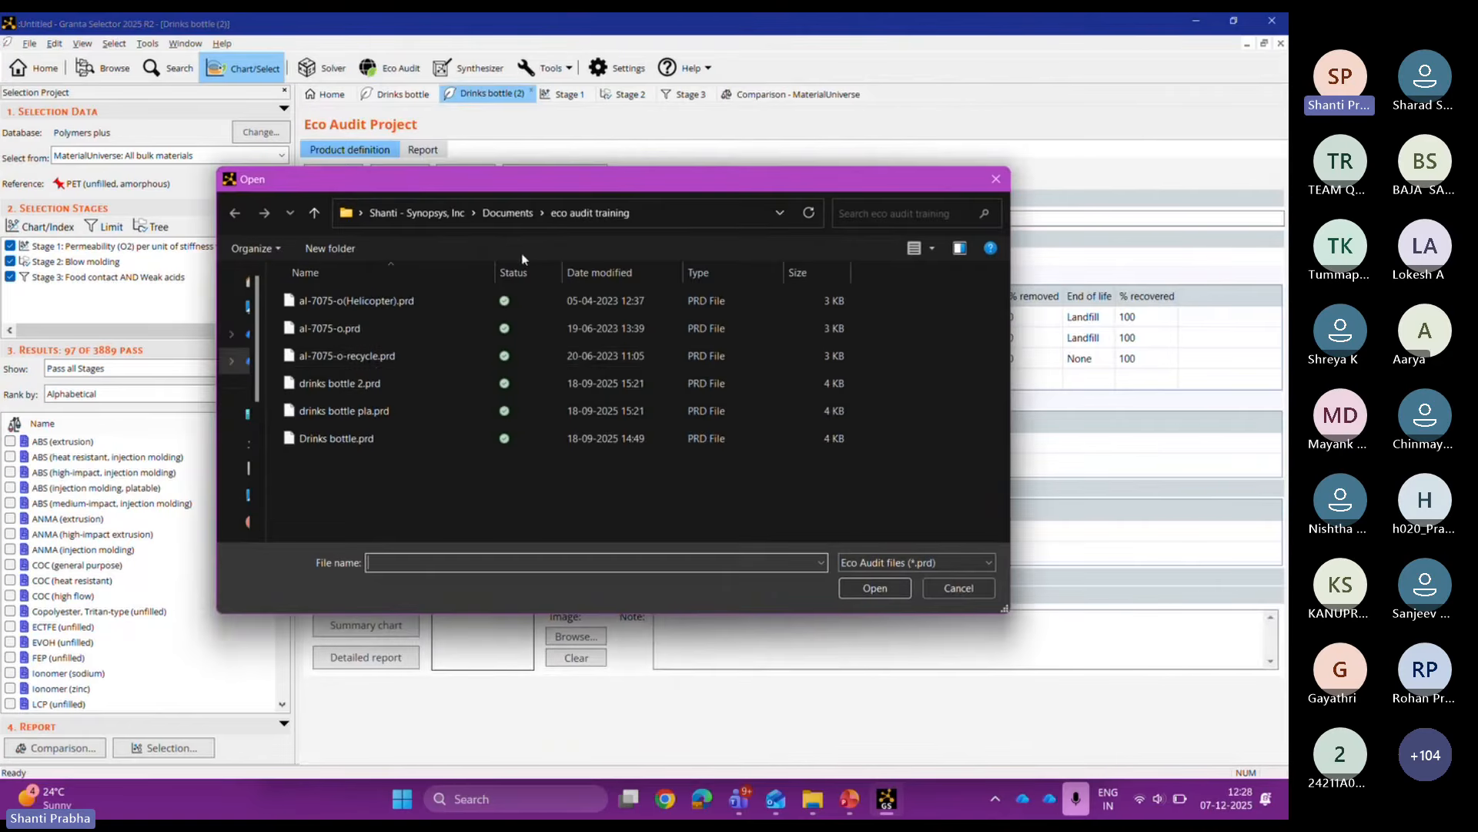
left_click(399, 411)
double_click(399, 410)
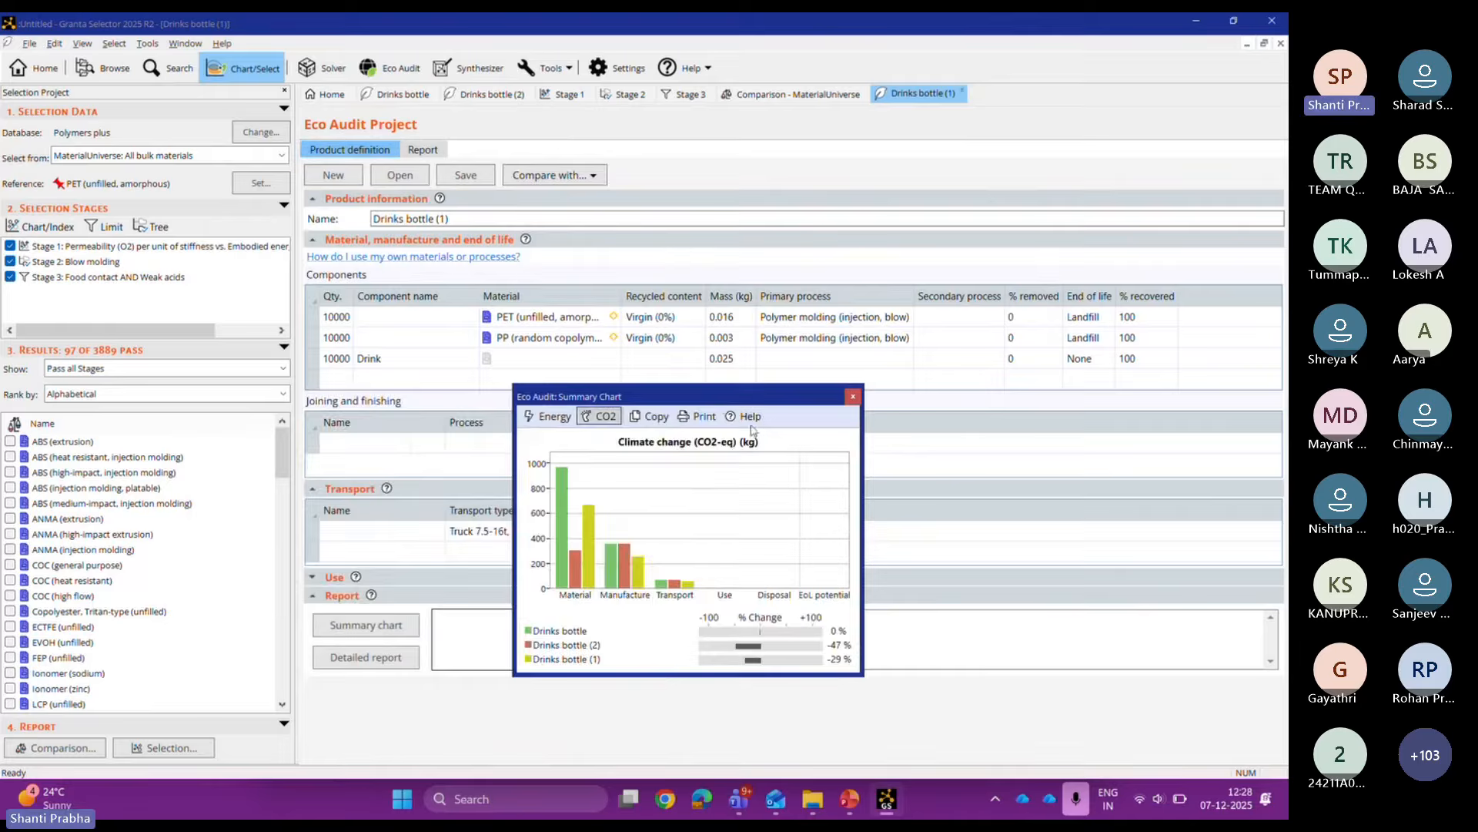
Step: Move the CO2 summary chart window left, enlarge it, then close it
left_click_drag(711, 398, 380, 402)
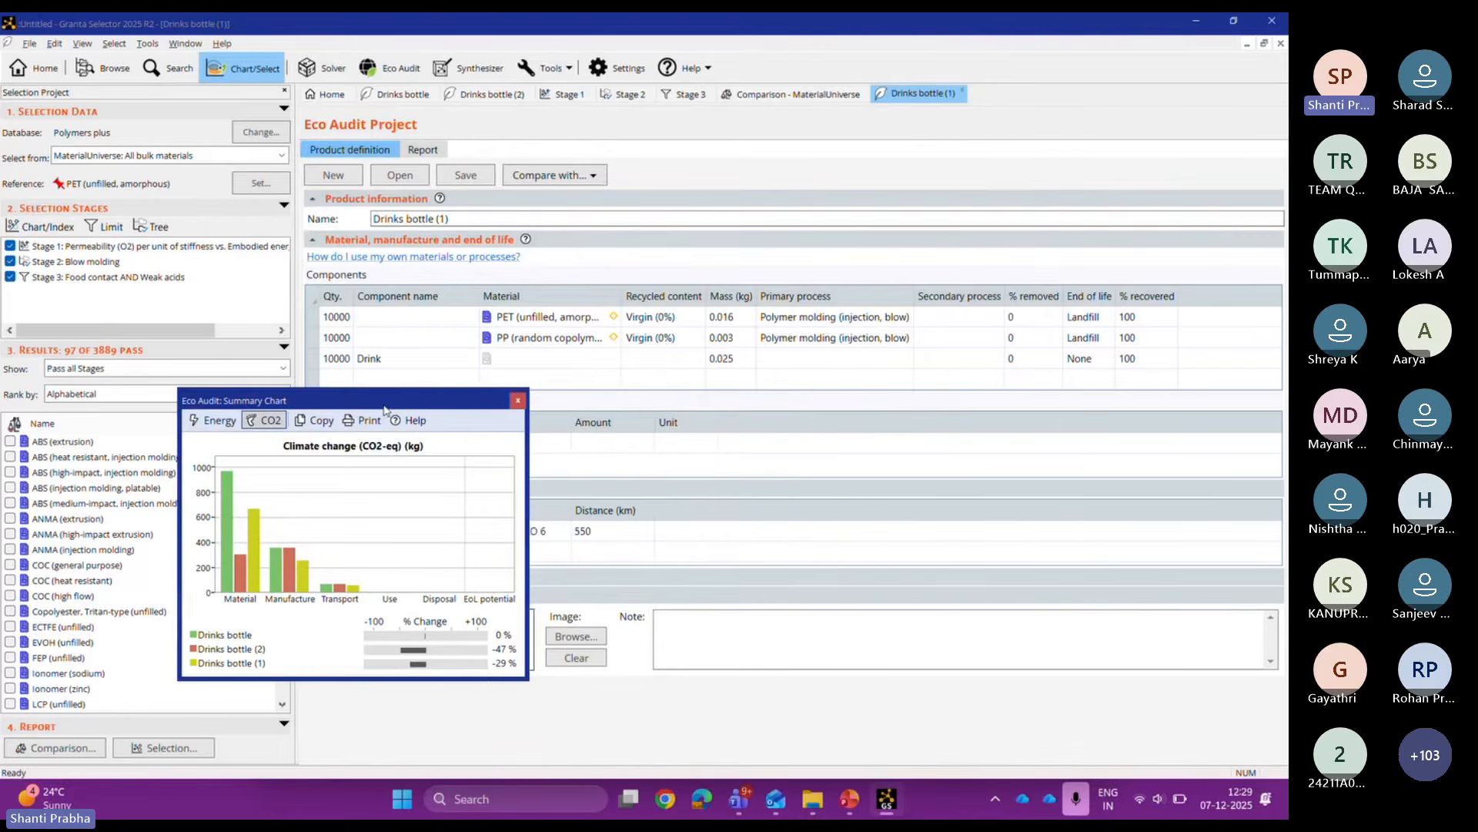
left_click(878, 408)
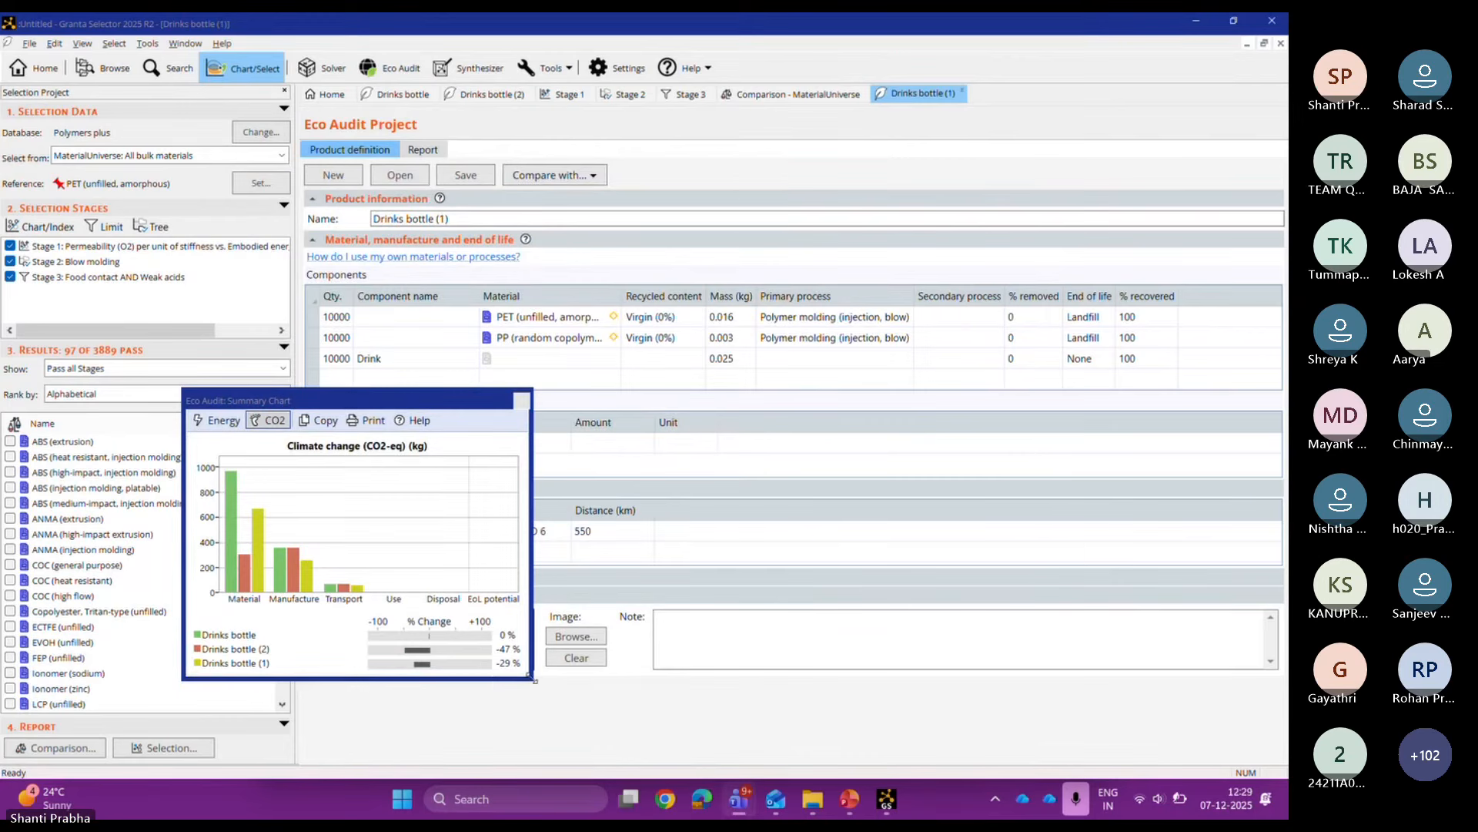
left_click_drag(533, 680, 725, 741)
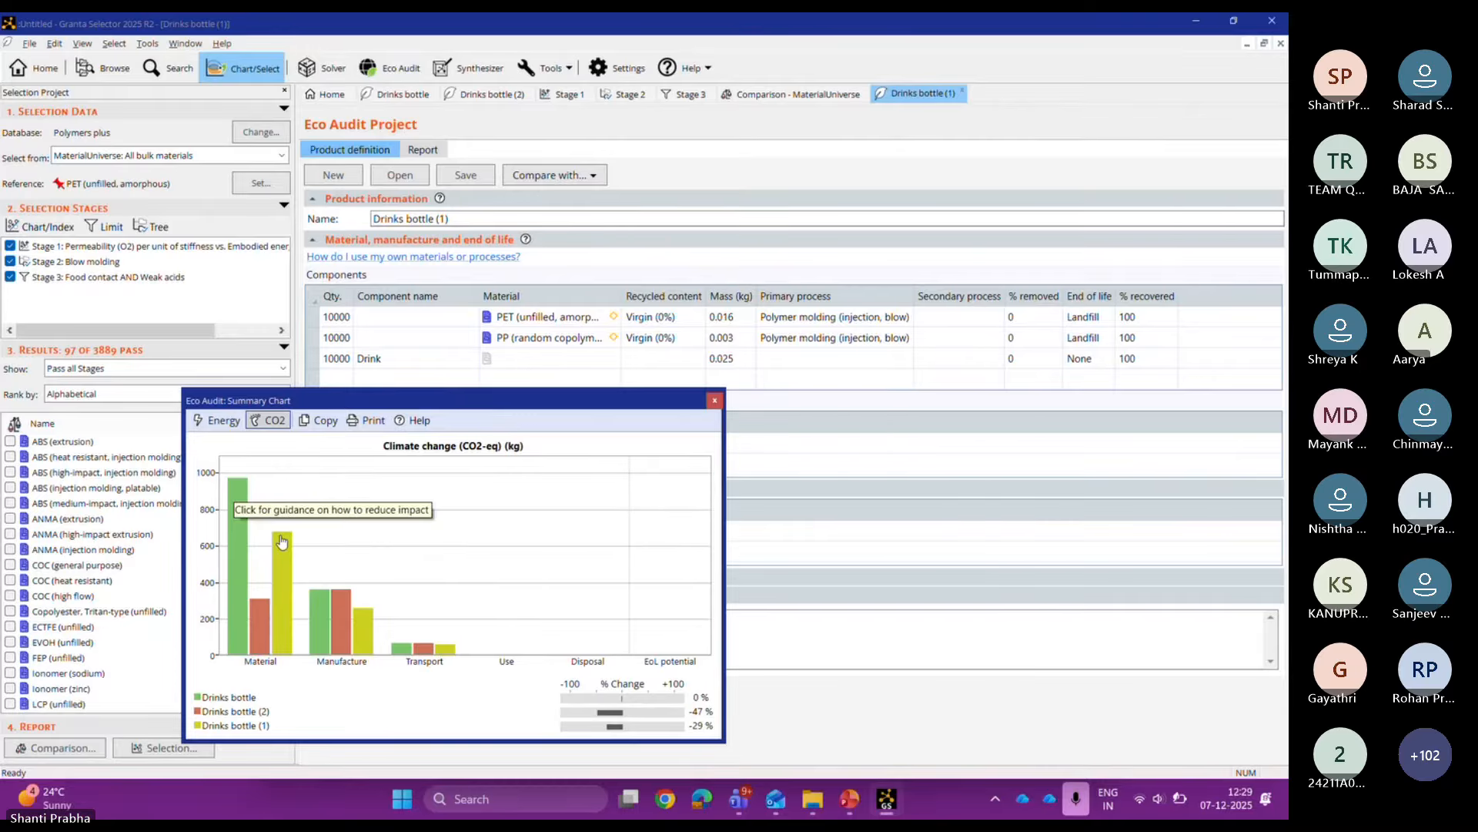
left_click(715, 402)
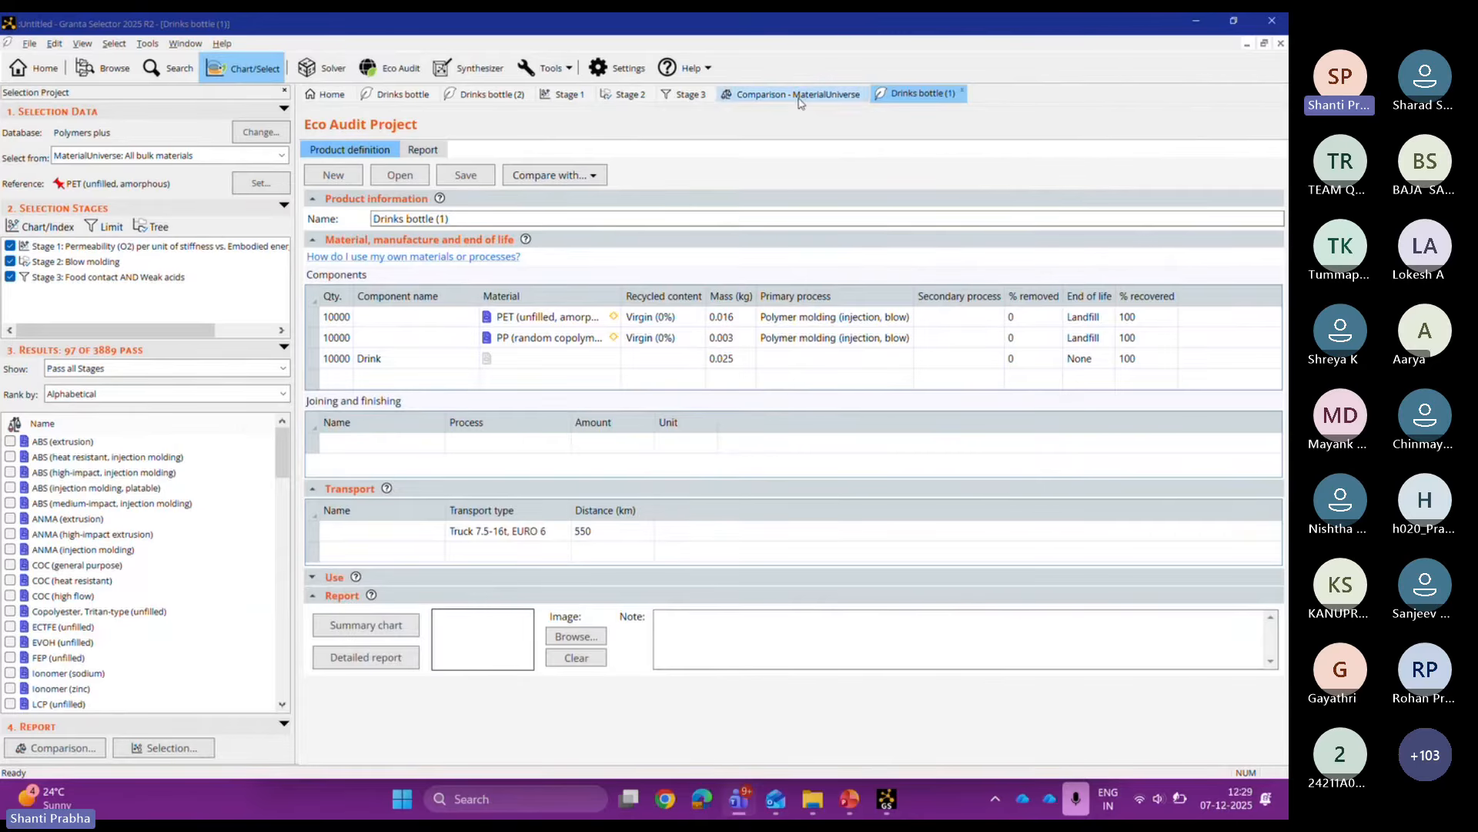
Step: Rename the Drinks bottle (1) product to Drinks bottle less mass
left_click(478, 221)
key("BackSpace")
key("BackSpace")
key("BackSpace")
key("BackSpace")
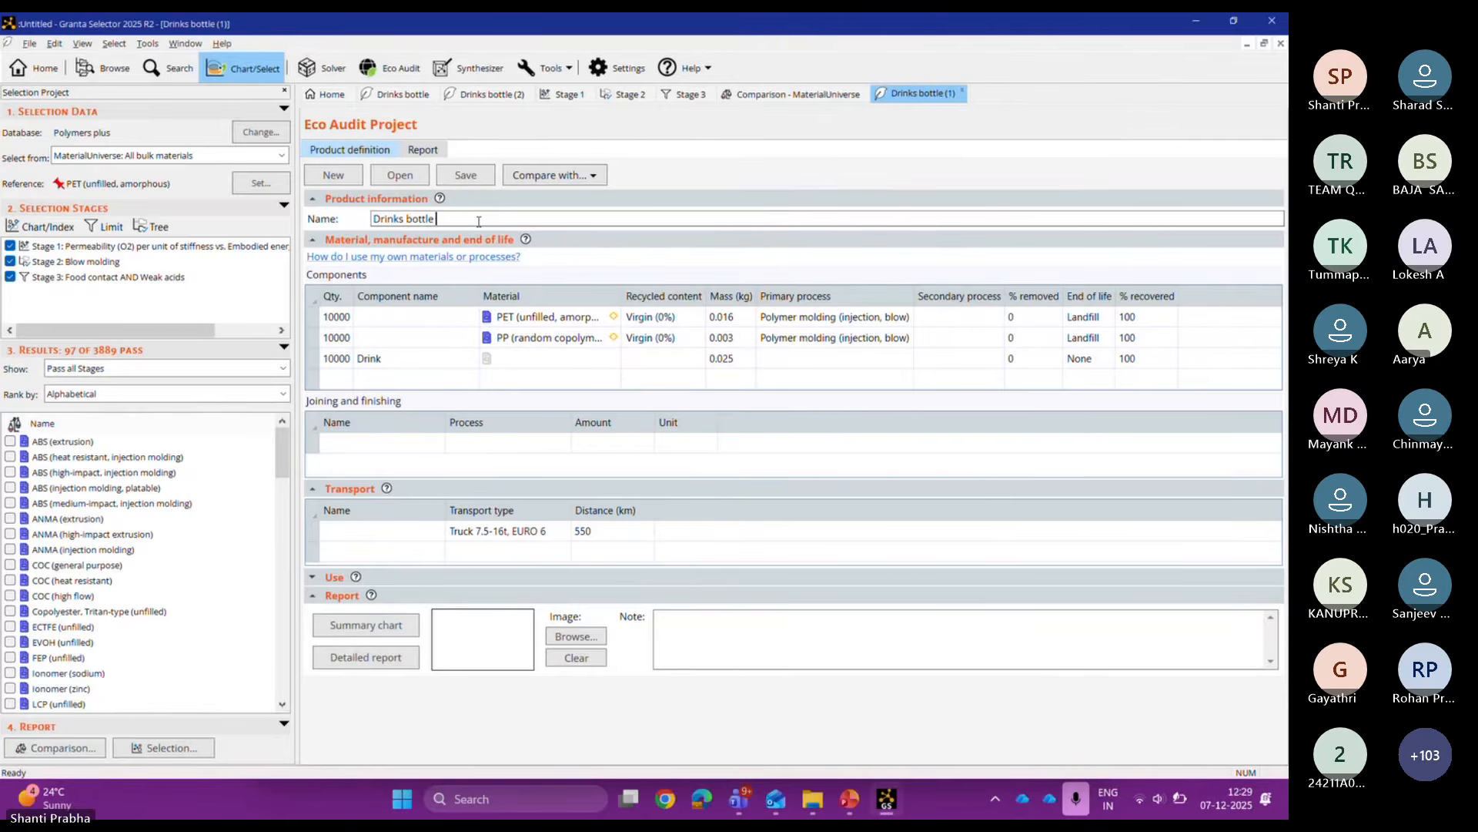
type("less mass")
Step: Load the saved drinks bottle pla.prd again as another product for comparison
left_click(570, 182)
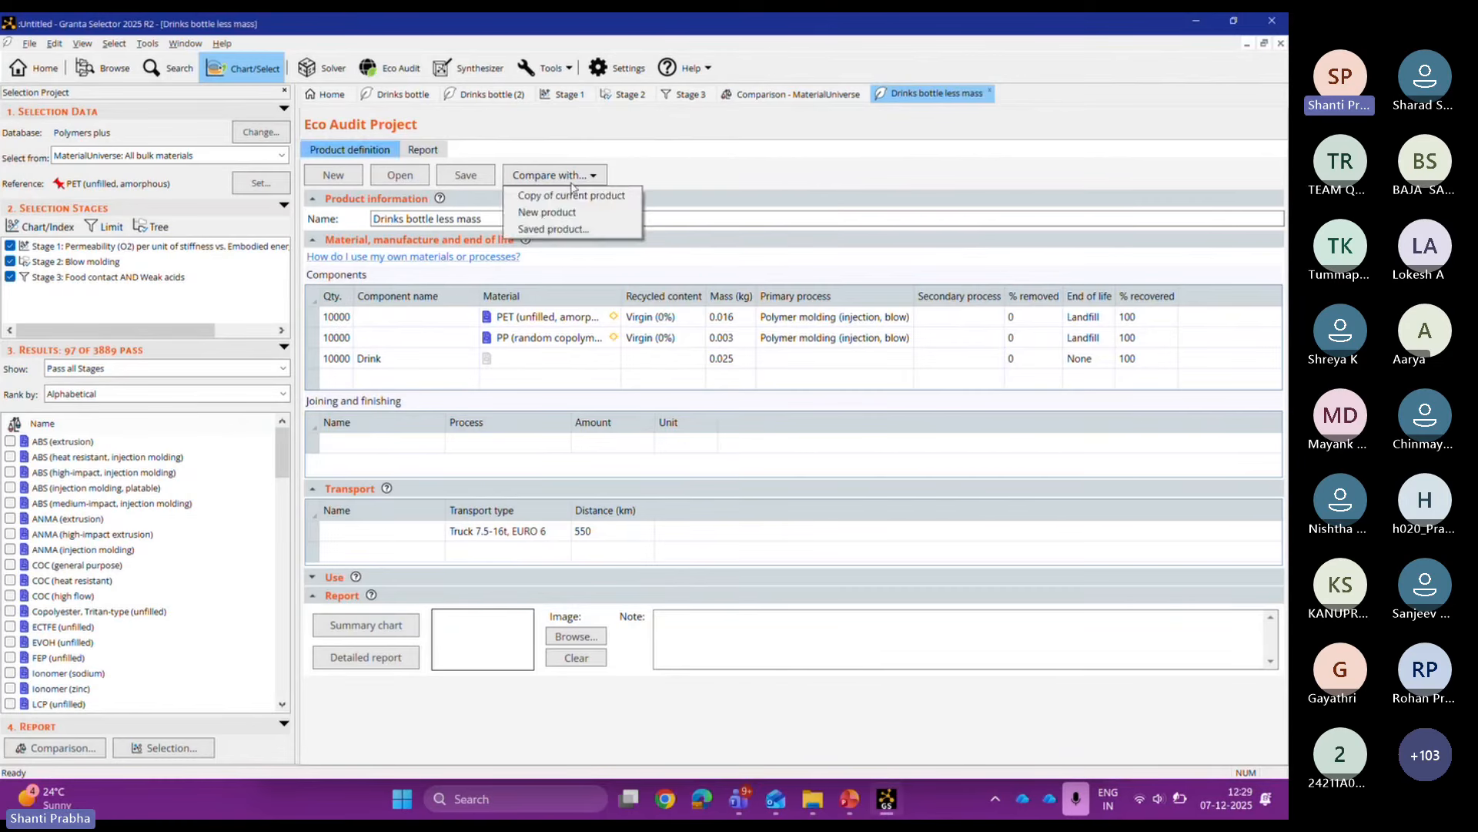
left_click(562, 228)
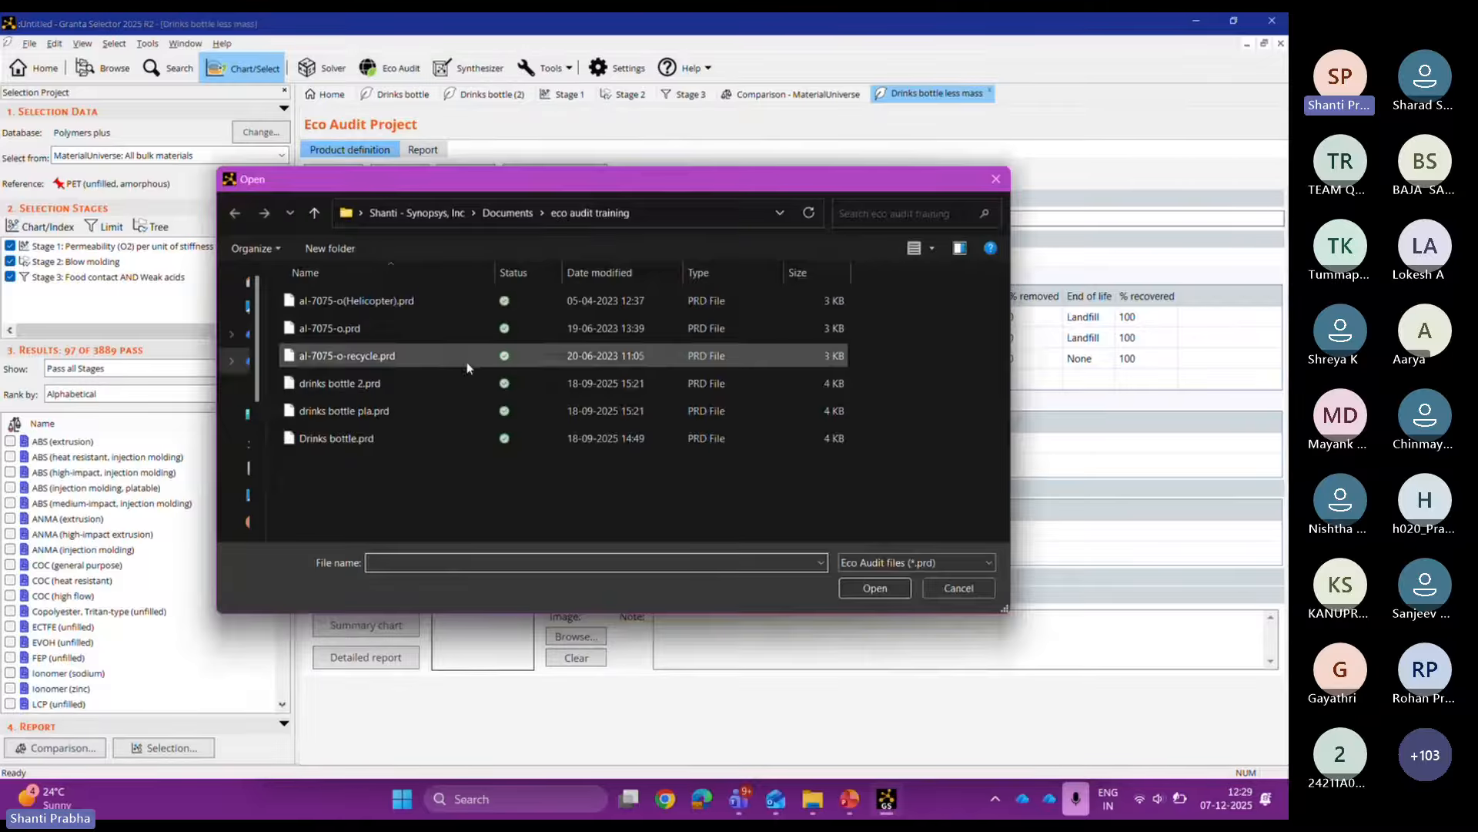
left_click(437, 413)
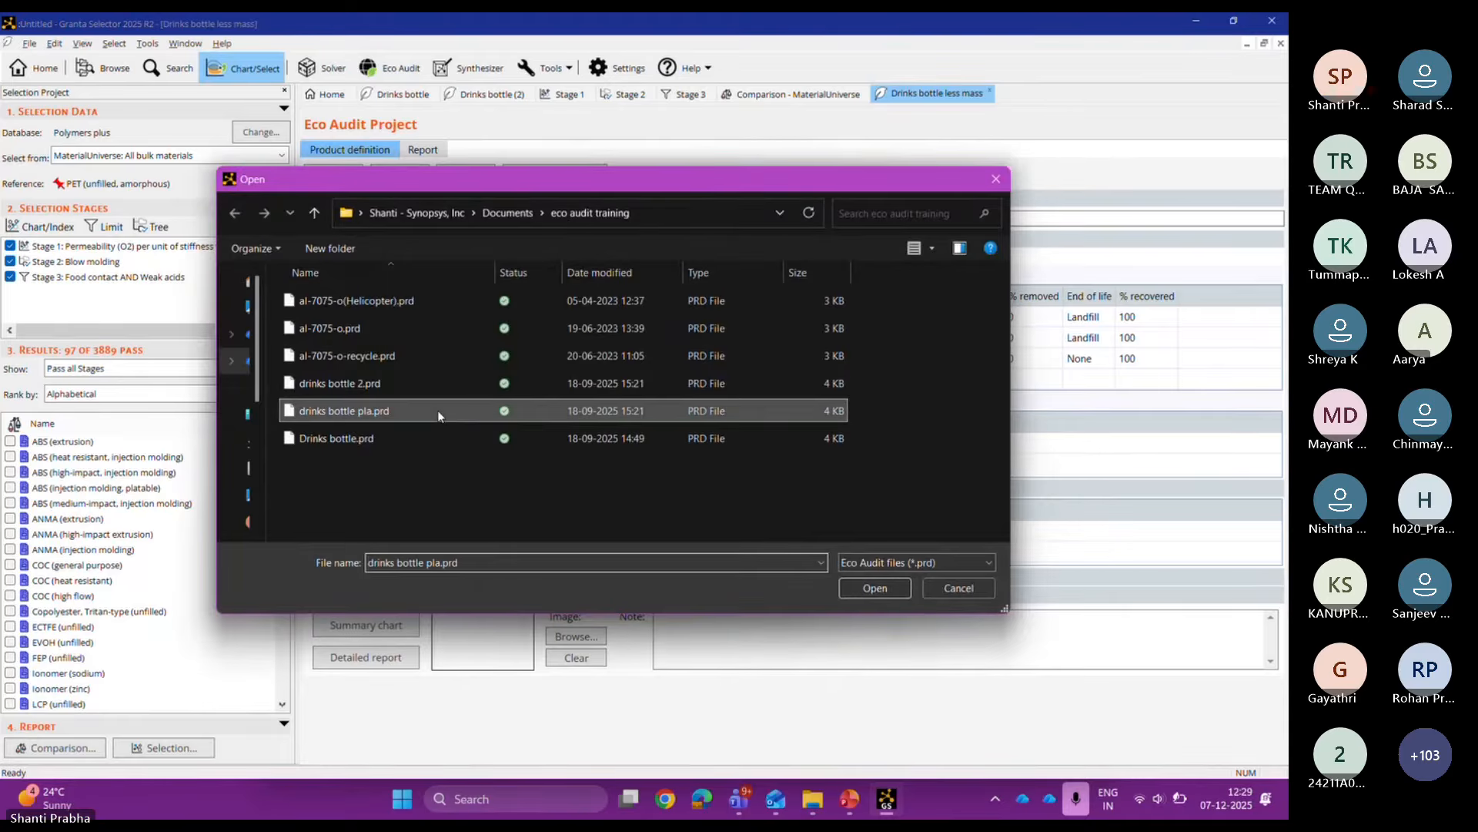
double_click(438, 412)
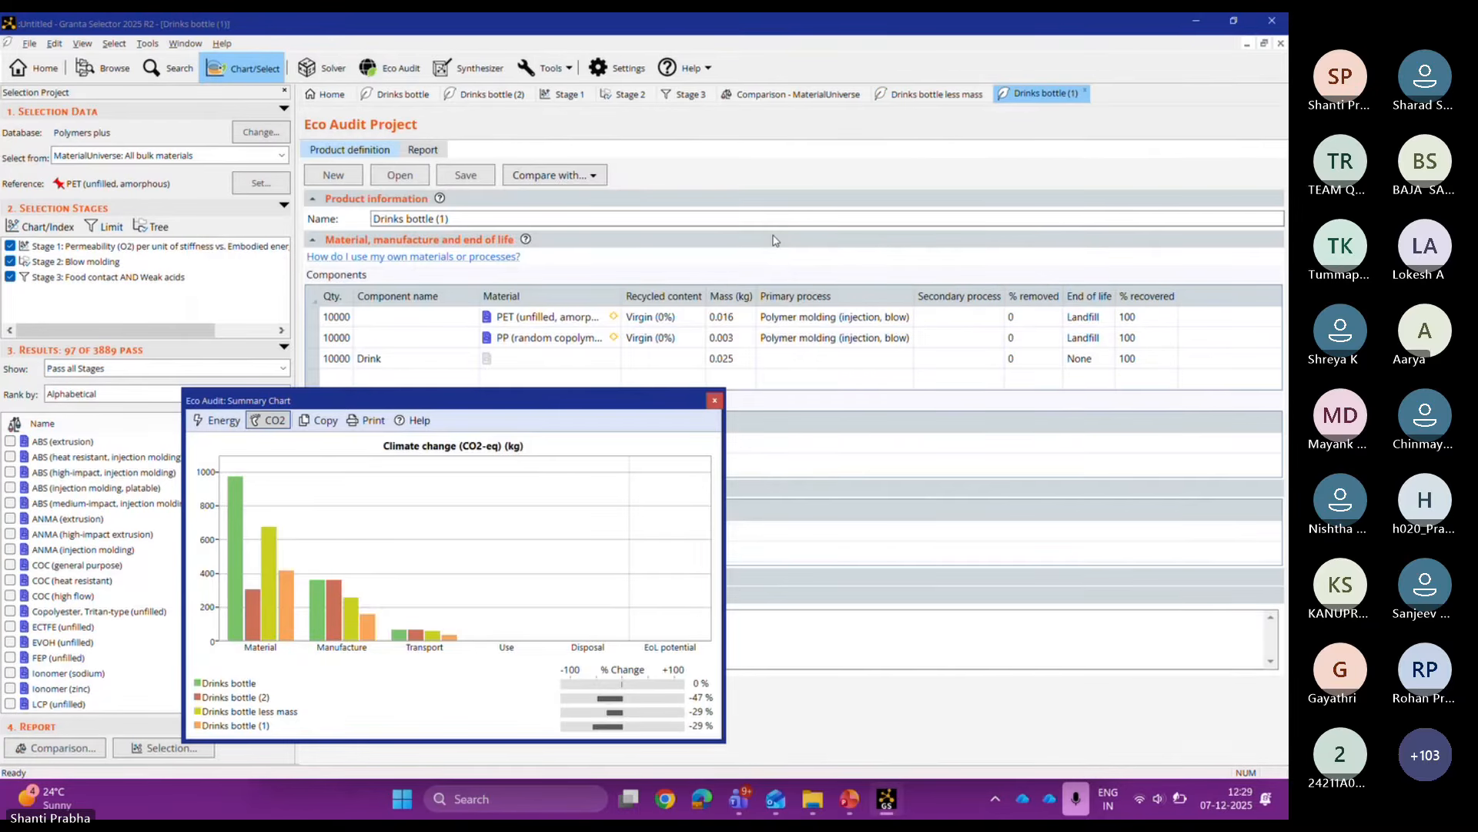
Step: Change the first component's material to PLA, unfilled, General purpose
left_click(714, 400)
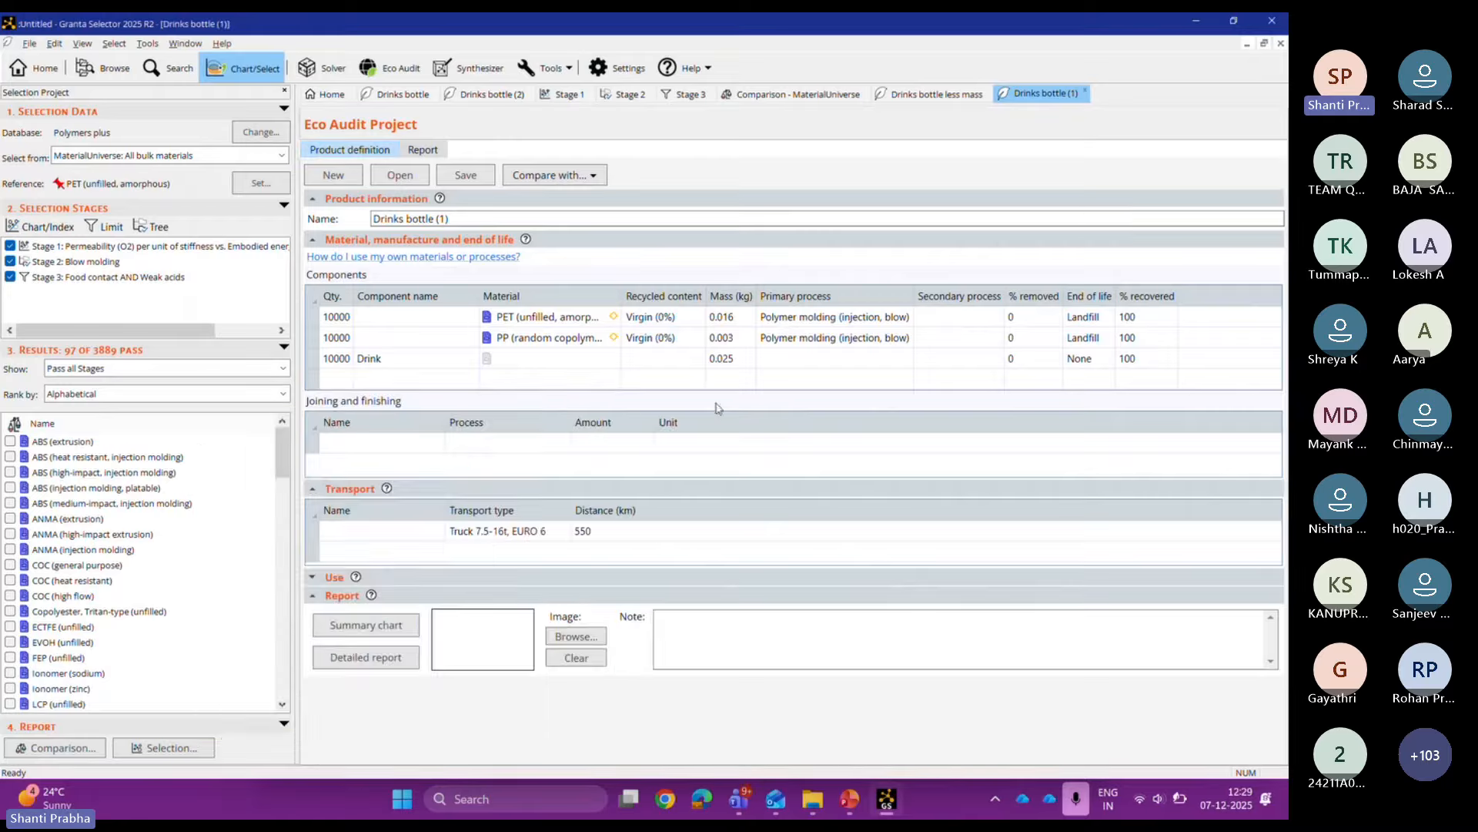
left_click(598, 322)
left_click(610, 319)
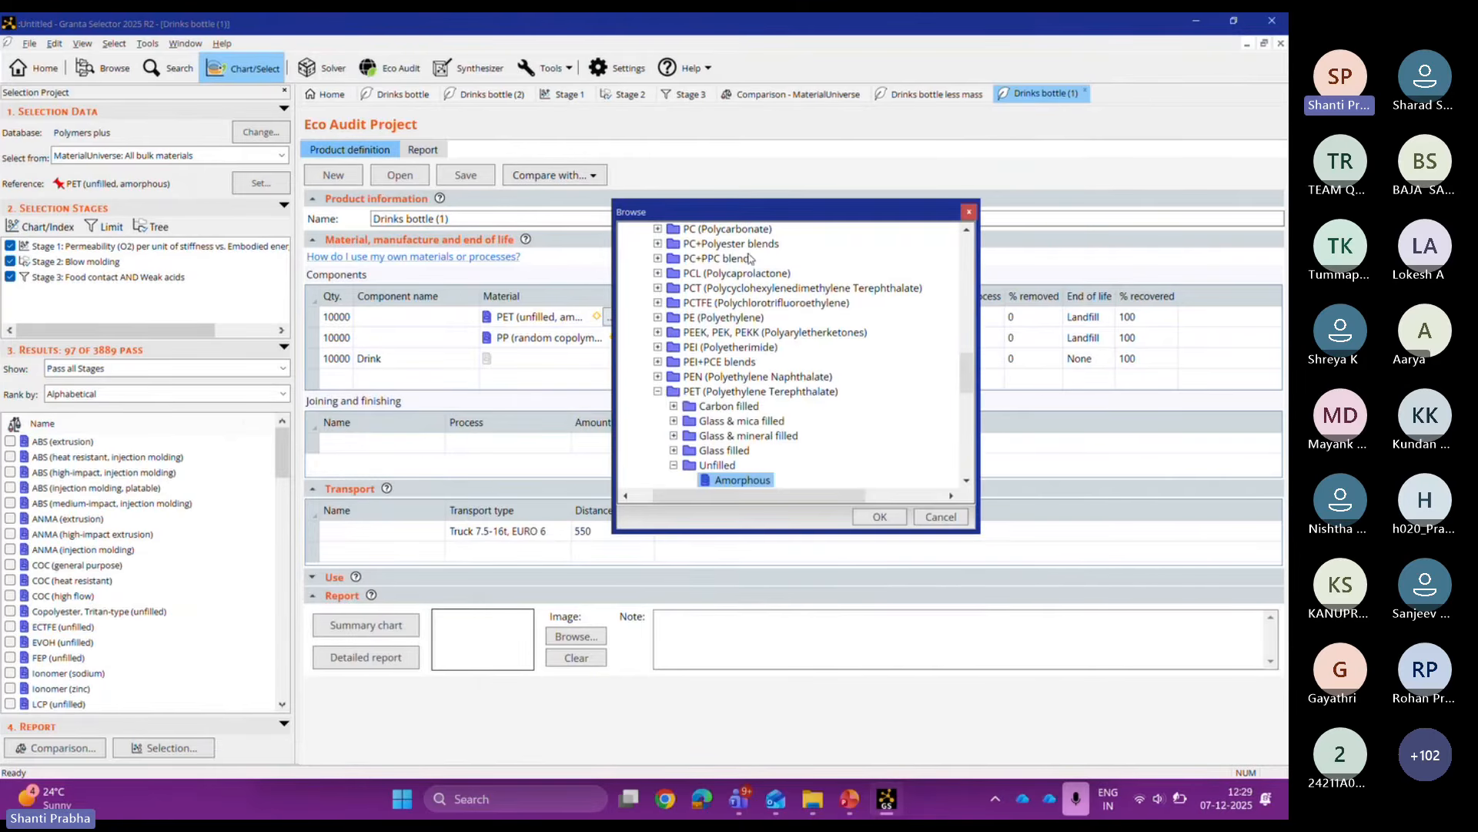
left_click(657, 391)
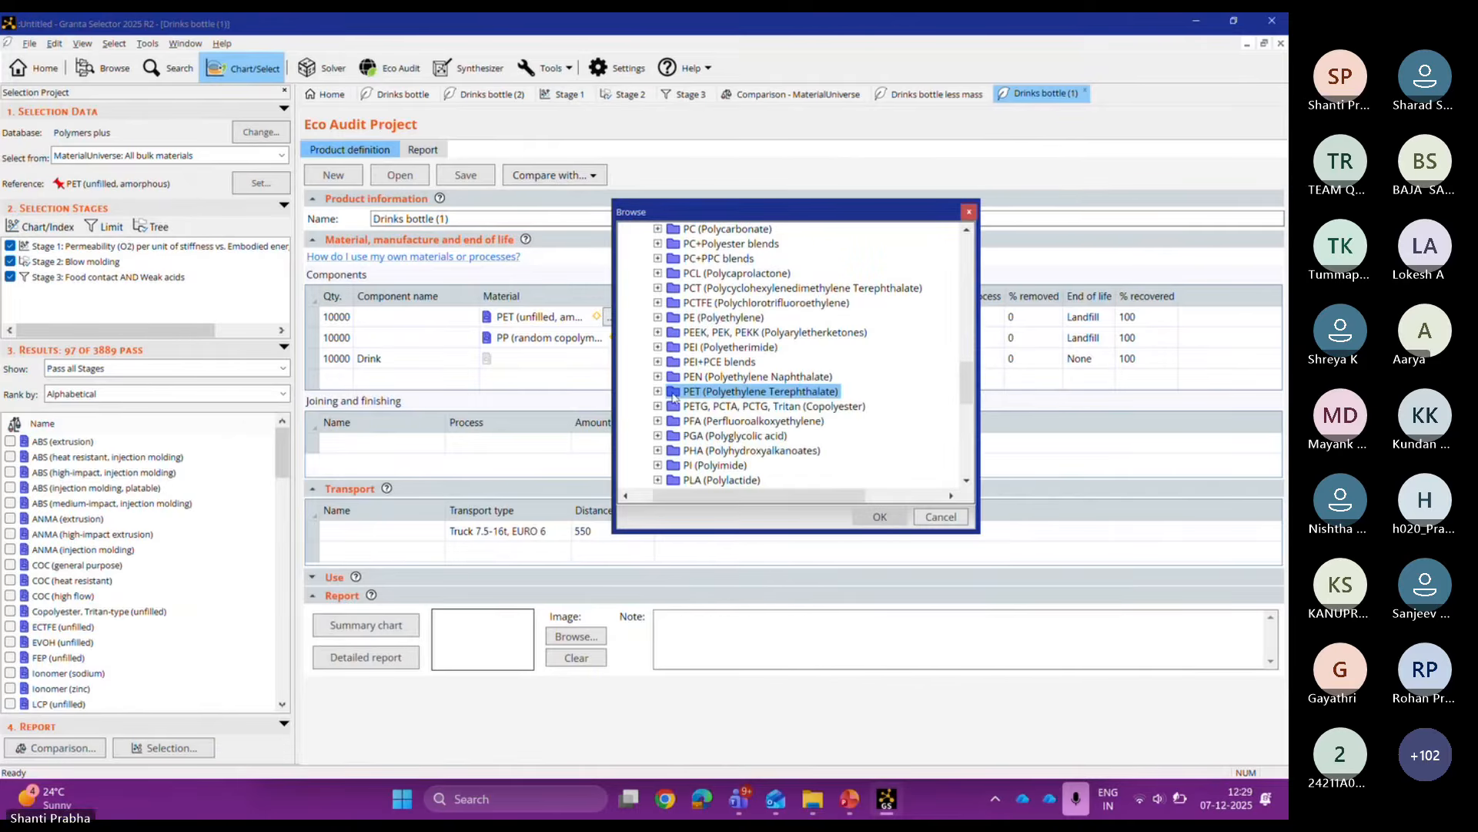
left_click(657, 480)
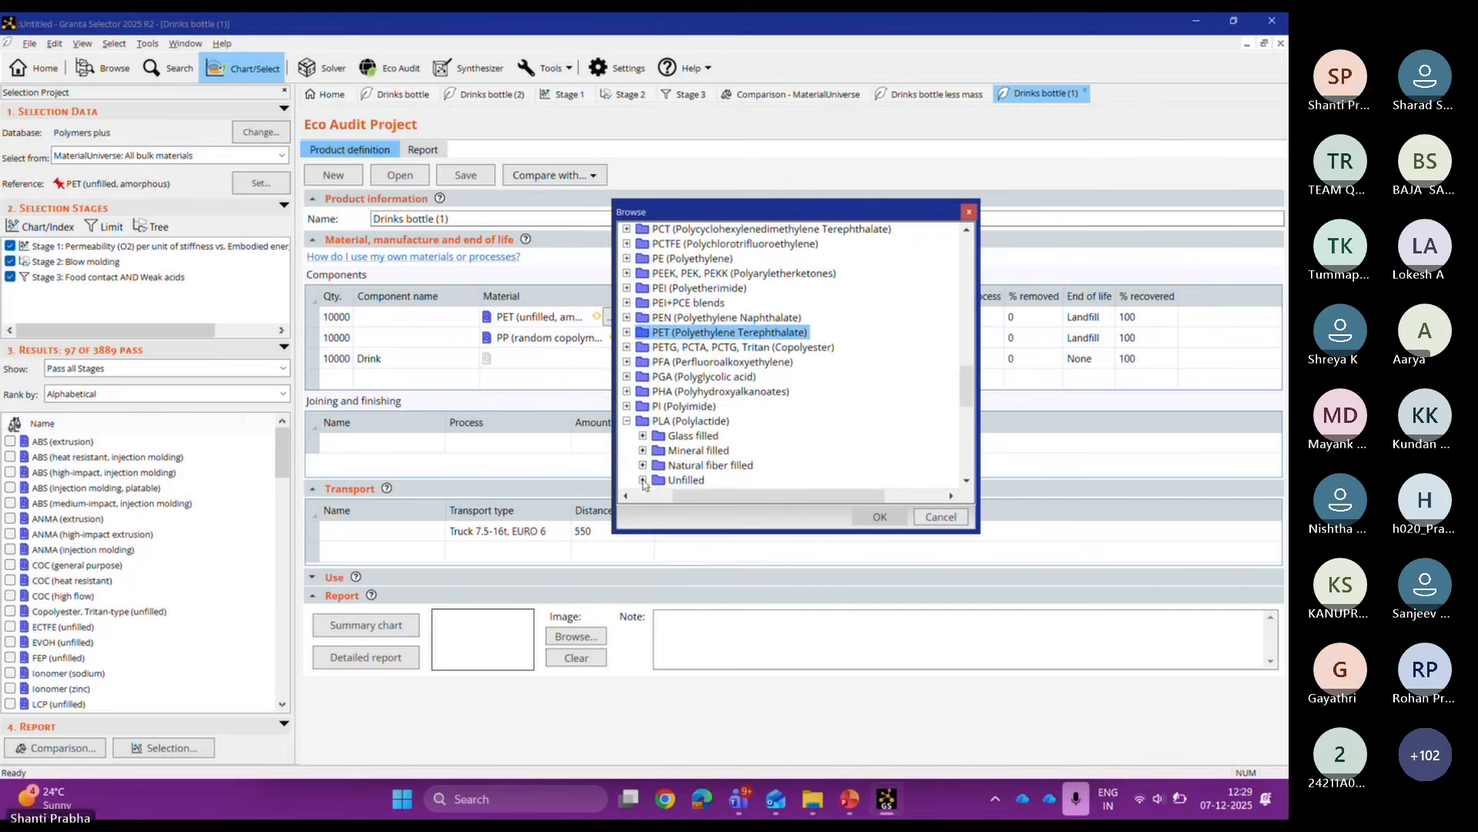
left_click(650, 480)
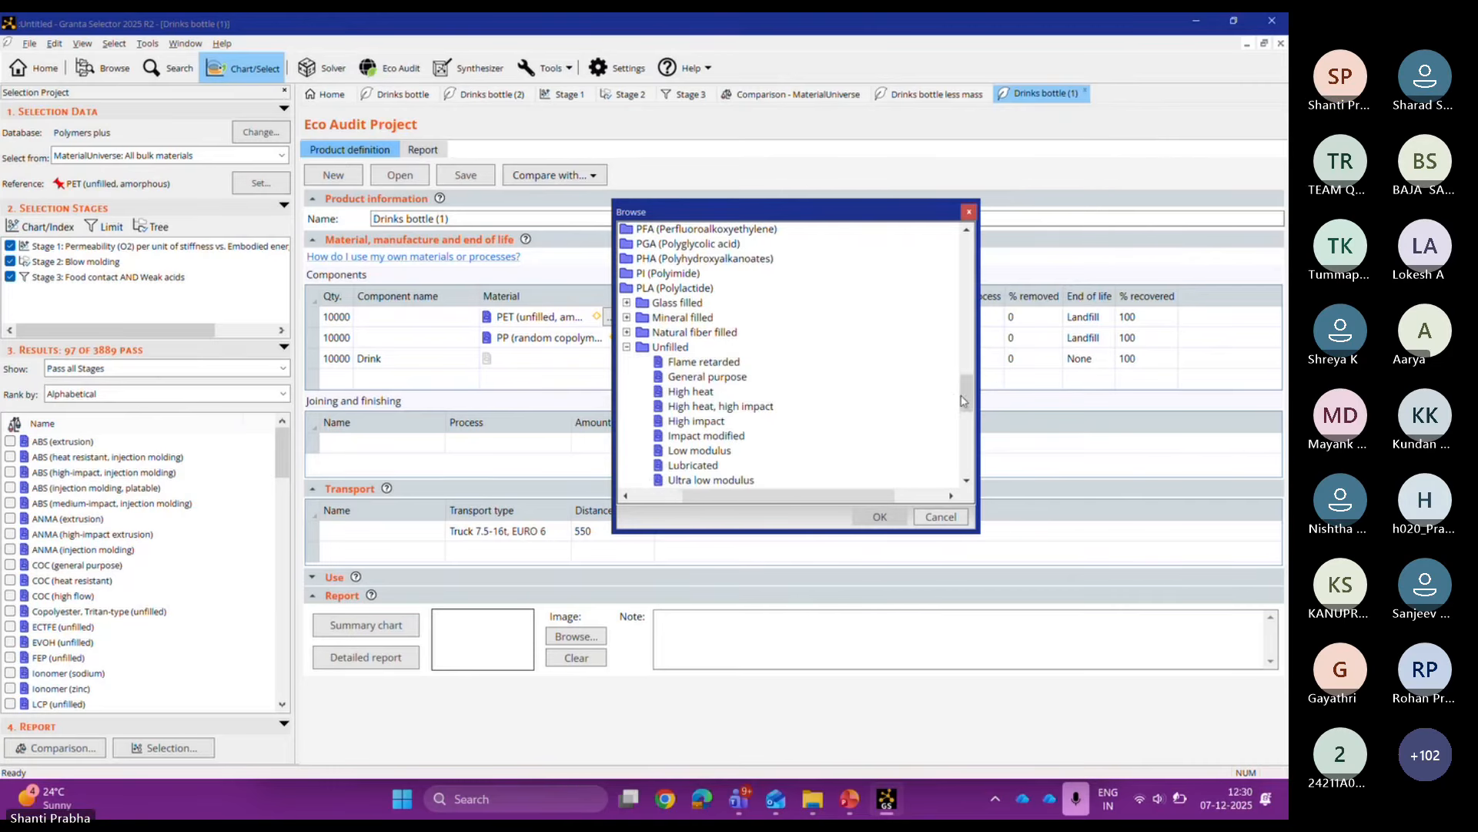
scroll(963, 401, "down", 2)
left_click(744, 349)
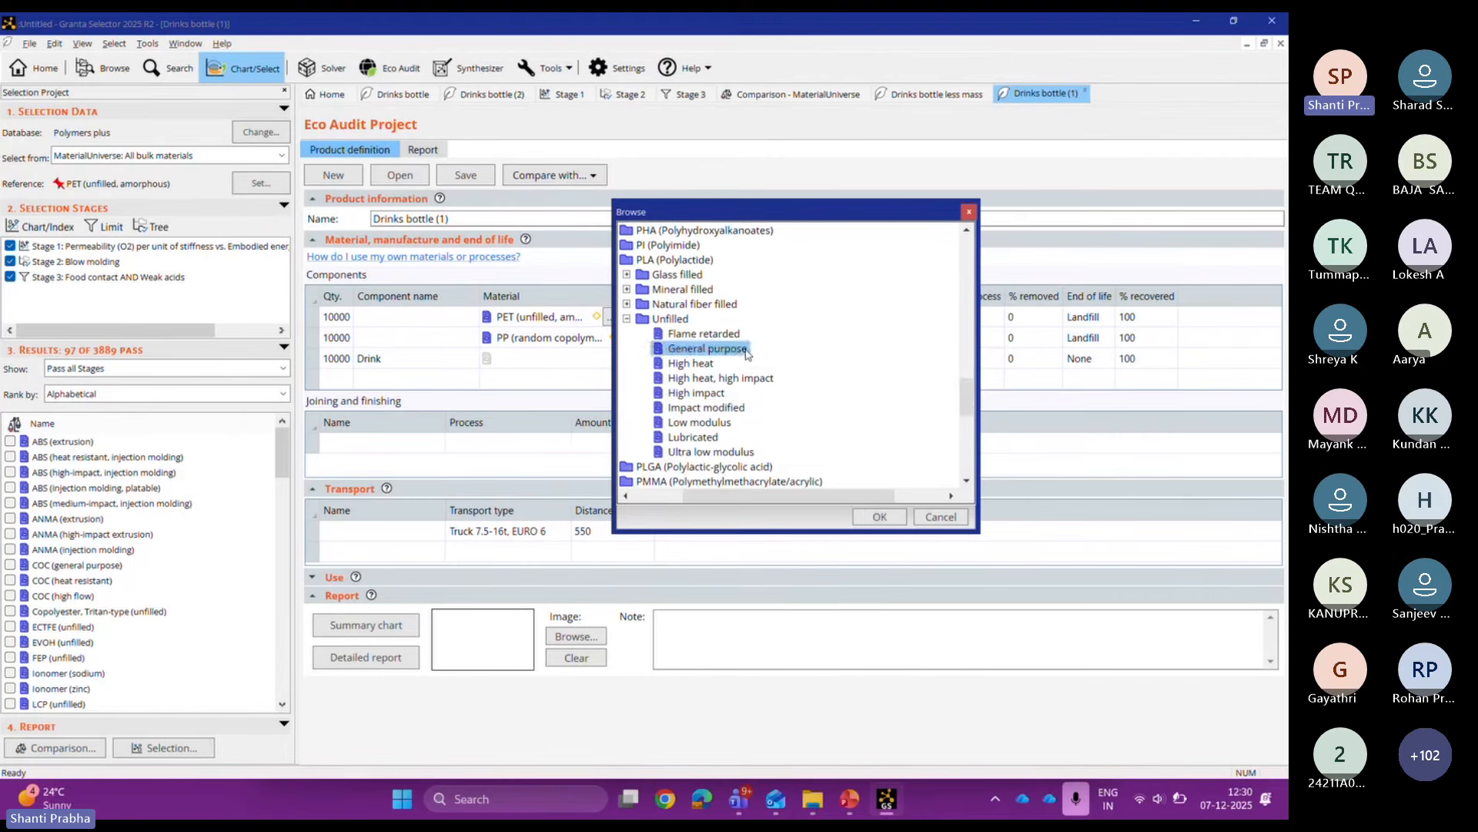
double_click(744, 350)
Step: Set the first component's mass to 0.024 kg and show the summary chart
left_click(732, 316)
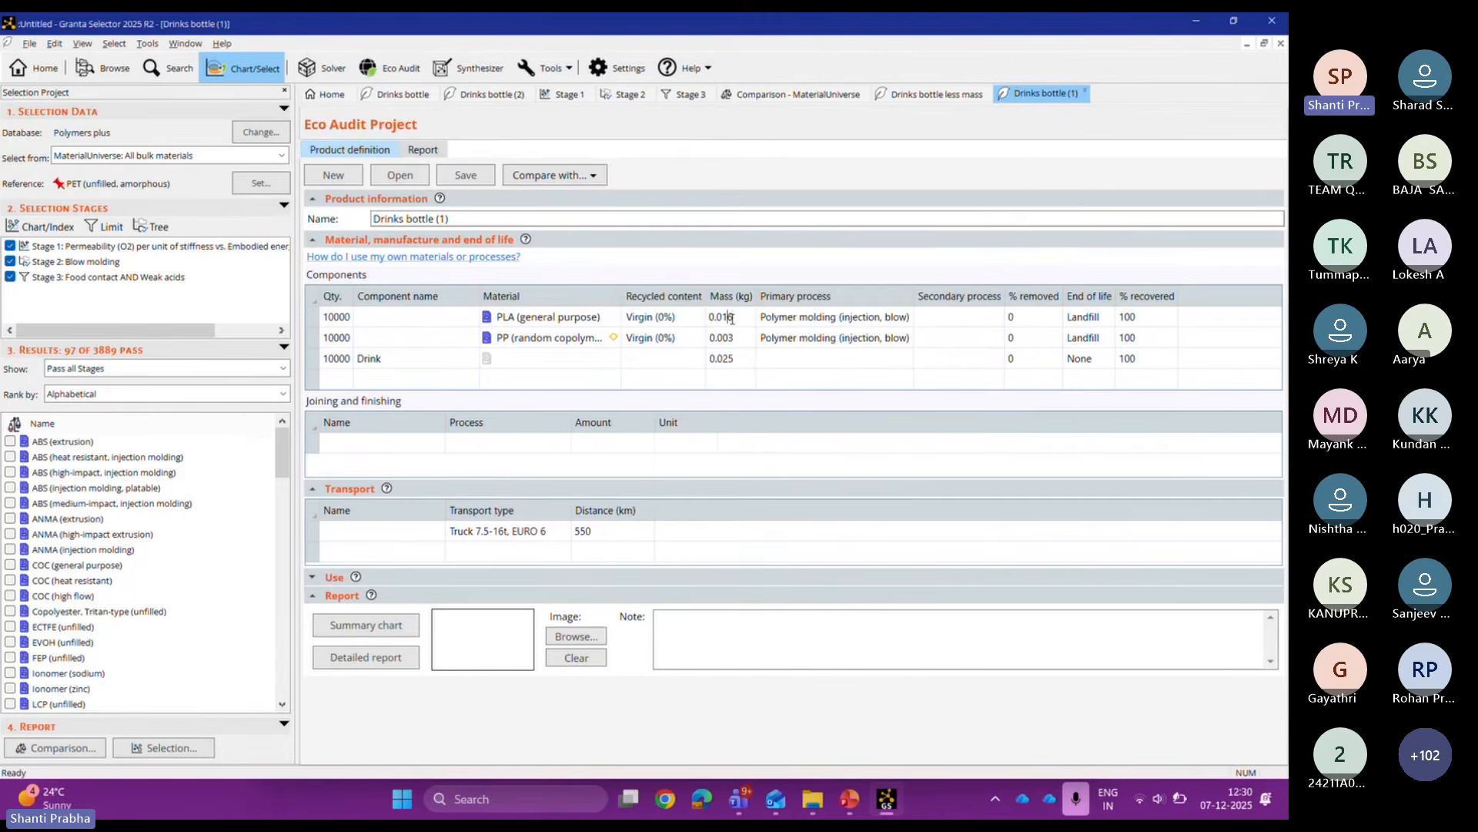
key("BackSpace")
key("BackSpace")
type("24")
key("Return")
left_click(395, 628)
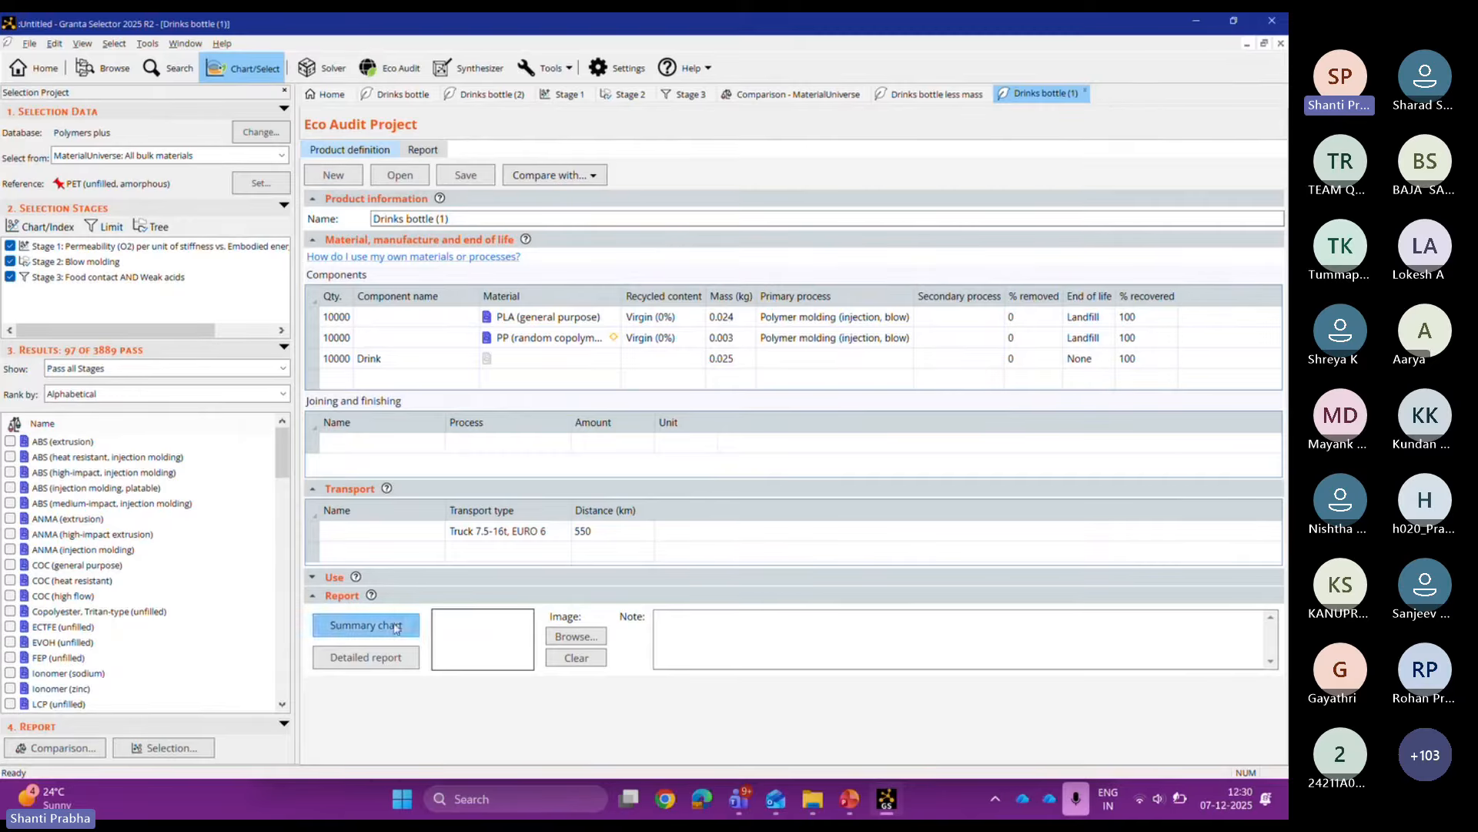
left_click_drag(467, 411, 470, 362)
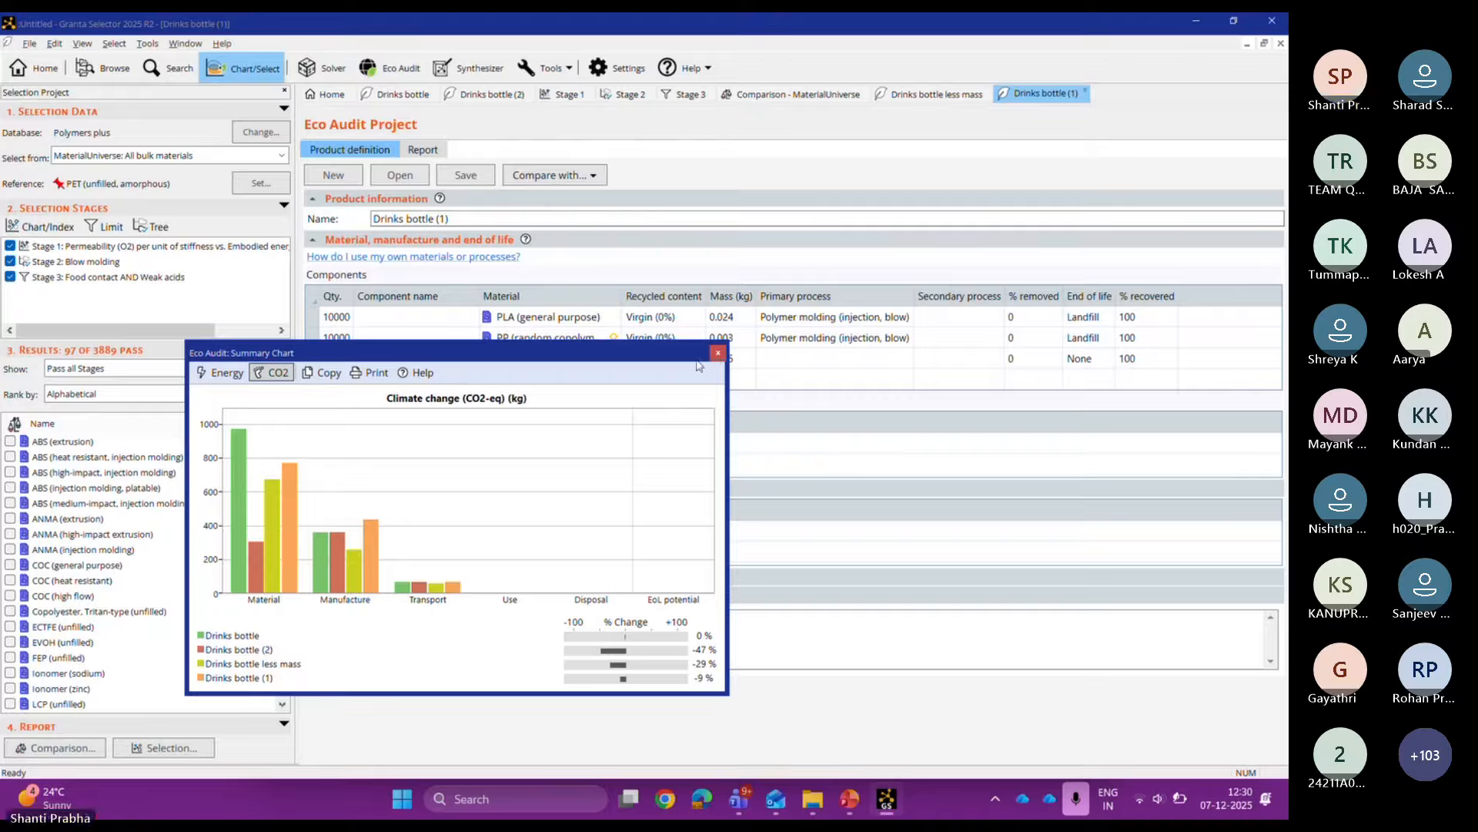
Step: Rename the product to Drinks bottle pla, close the chart, and return to Drinks bottle (2)
left_click(554, 216)
key("BackSpace")
key("BackSpace")
key("BackSpace")
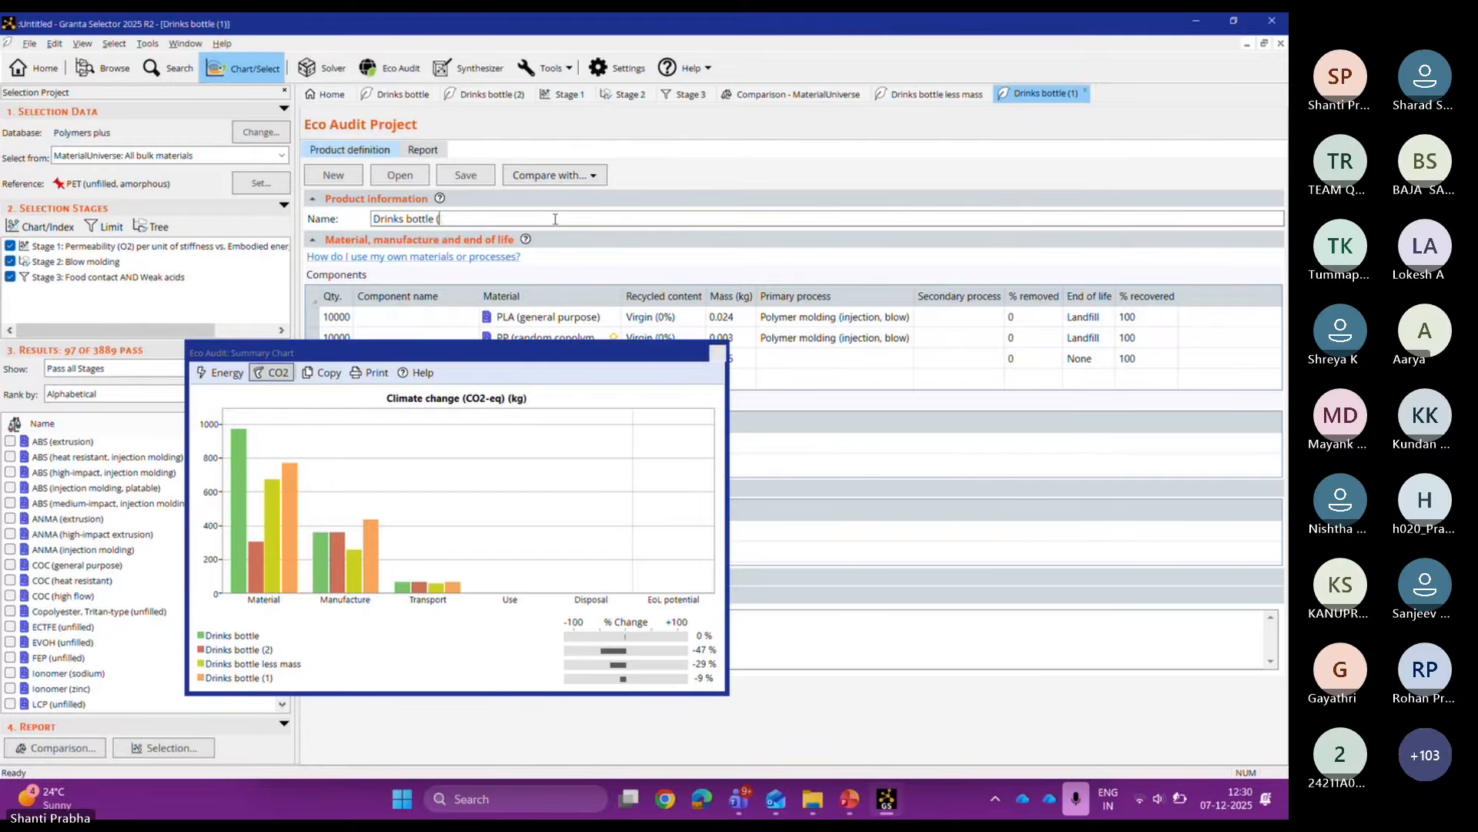
type("pla")
left_click(612, 359)
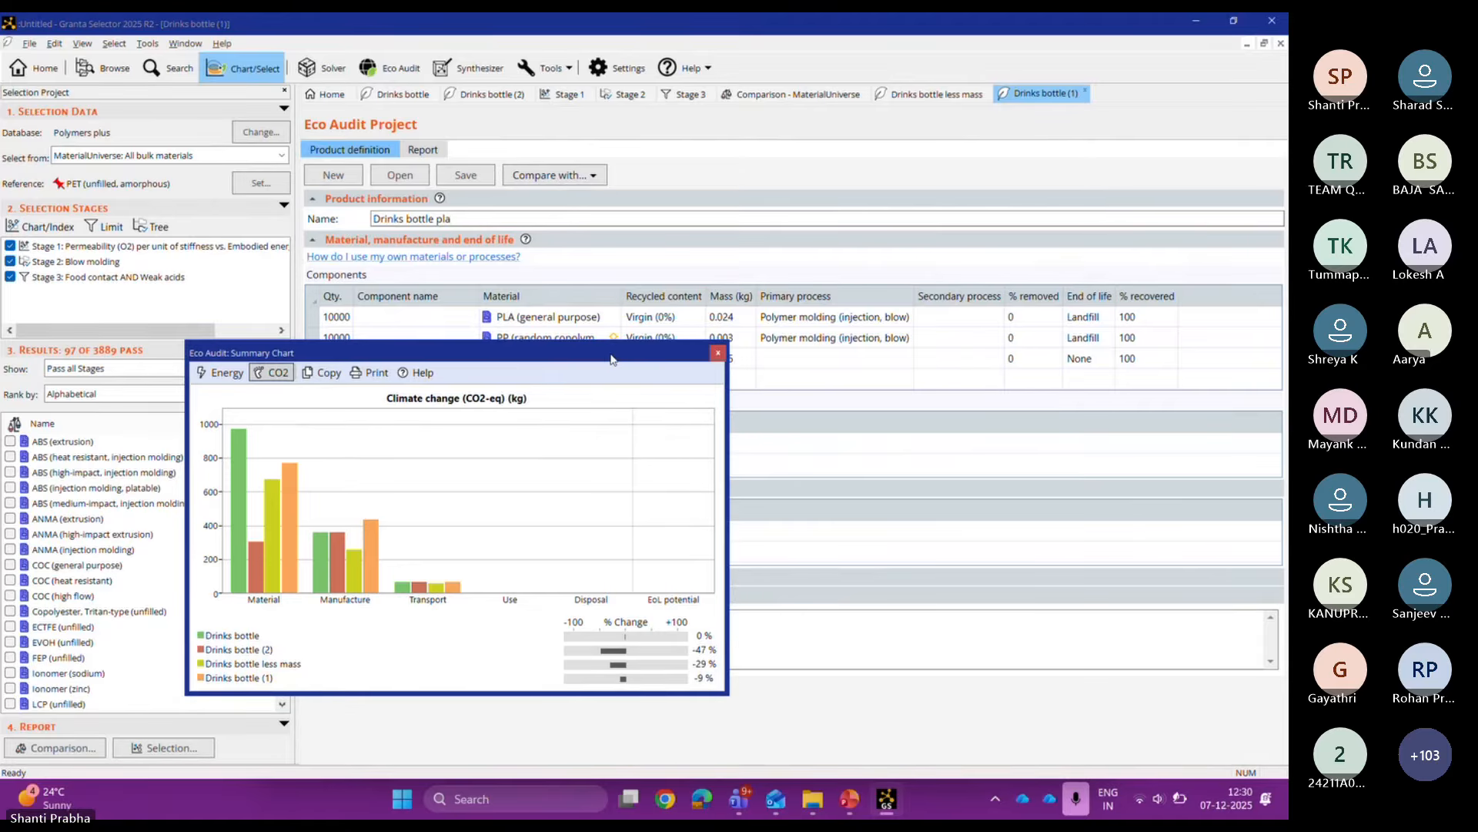
left_click(718, 354)
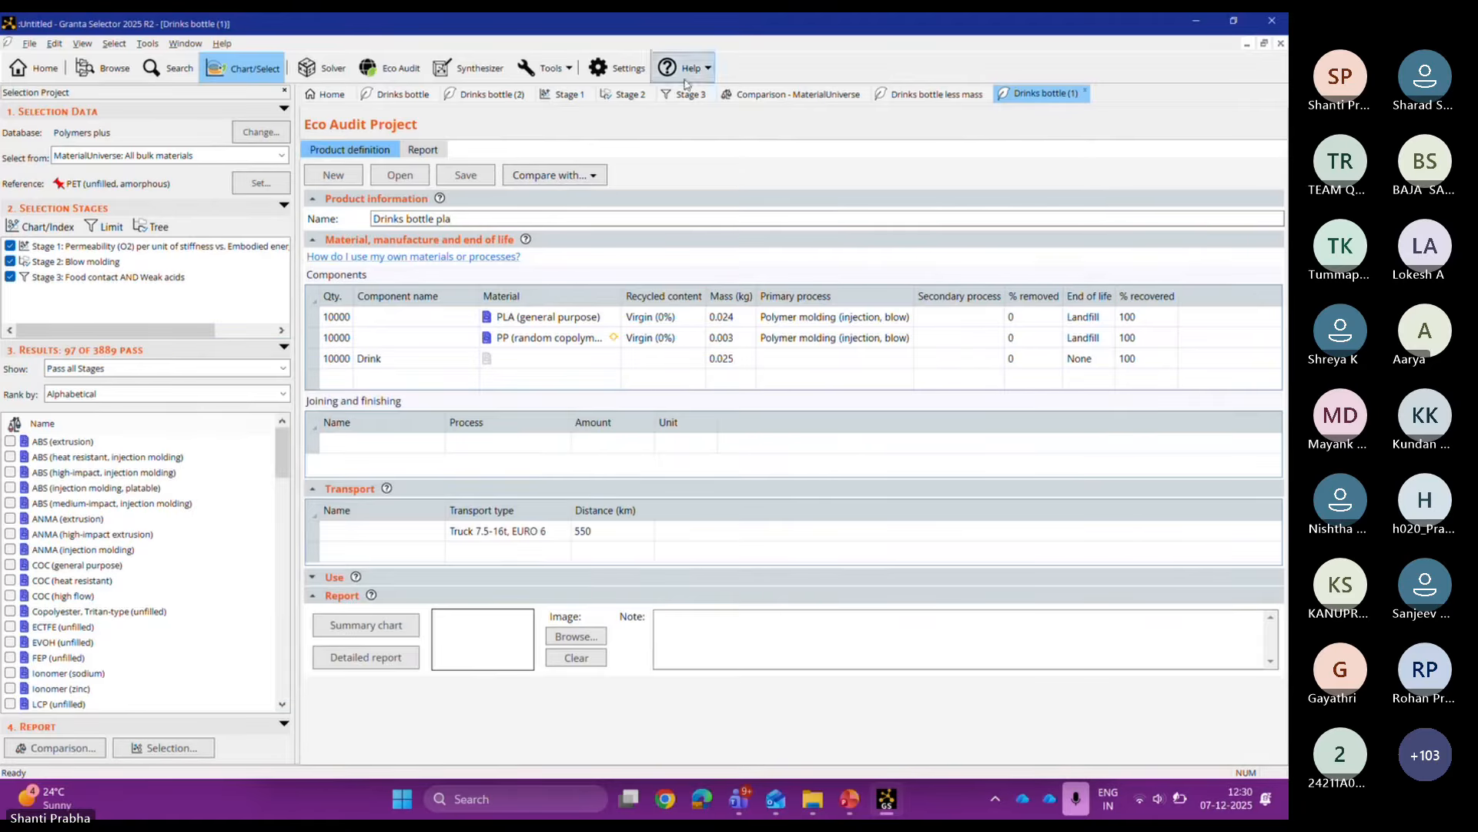
left_click(495, 95)
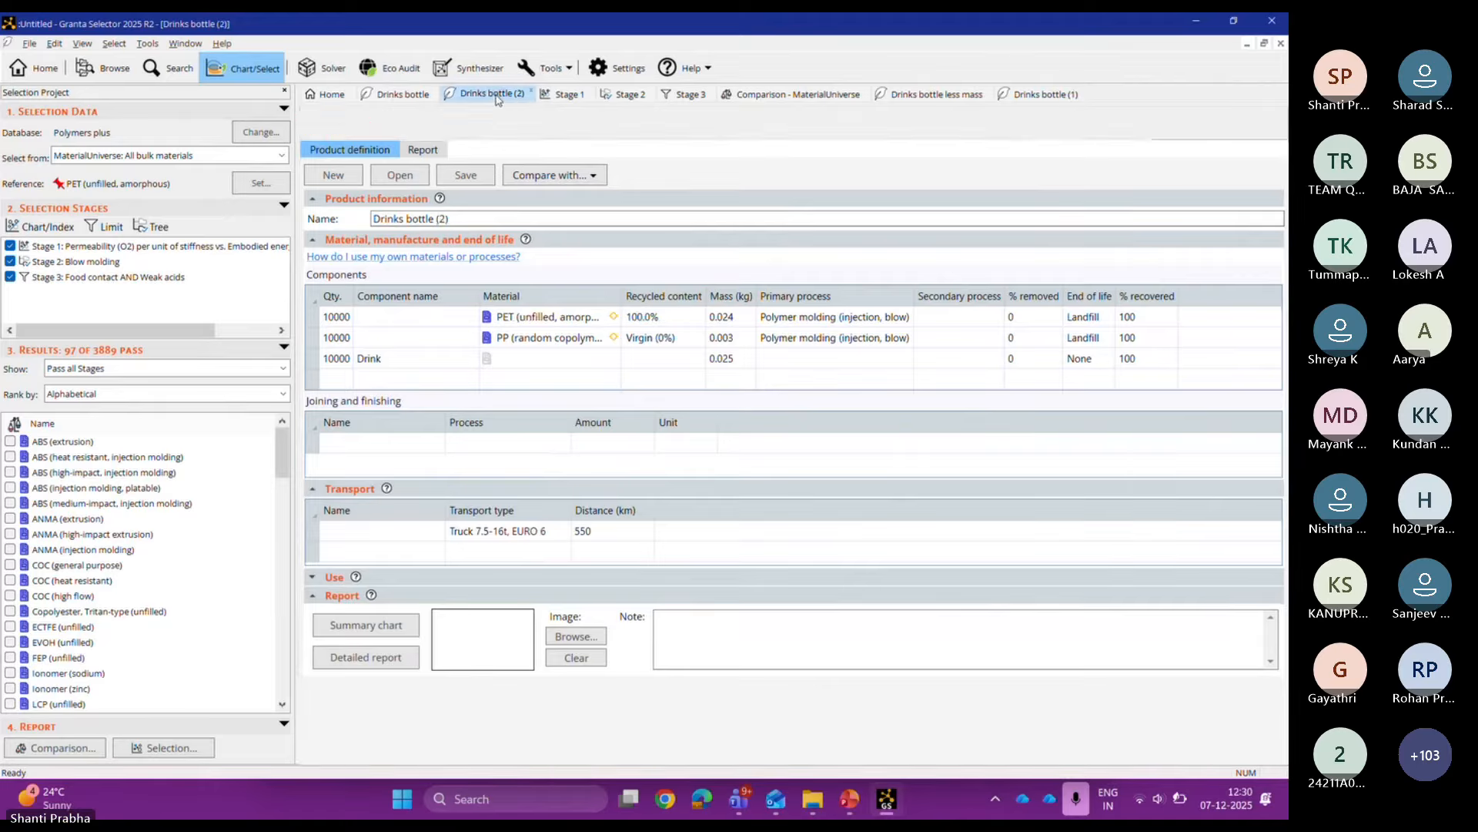
Step: Rename Drinks bottle (2) to Drinks bottle recycled and view the summary chart by energy
left_click(473, 218)
key("BackSpace")
key("BackSpace")
key("BackSpace")
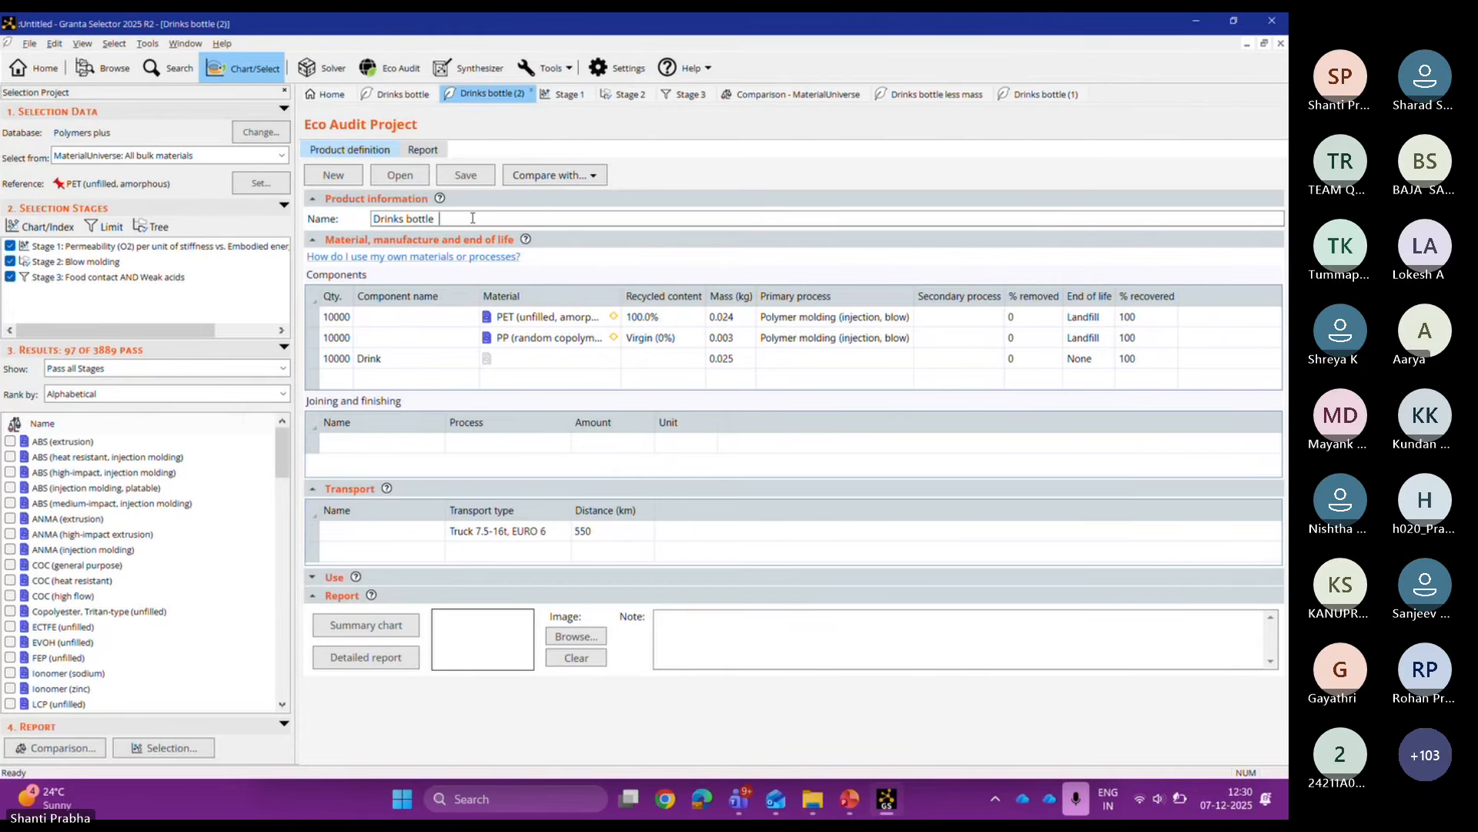
type("recycled")
left_click(393, 627)
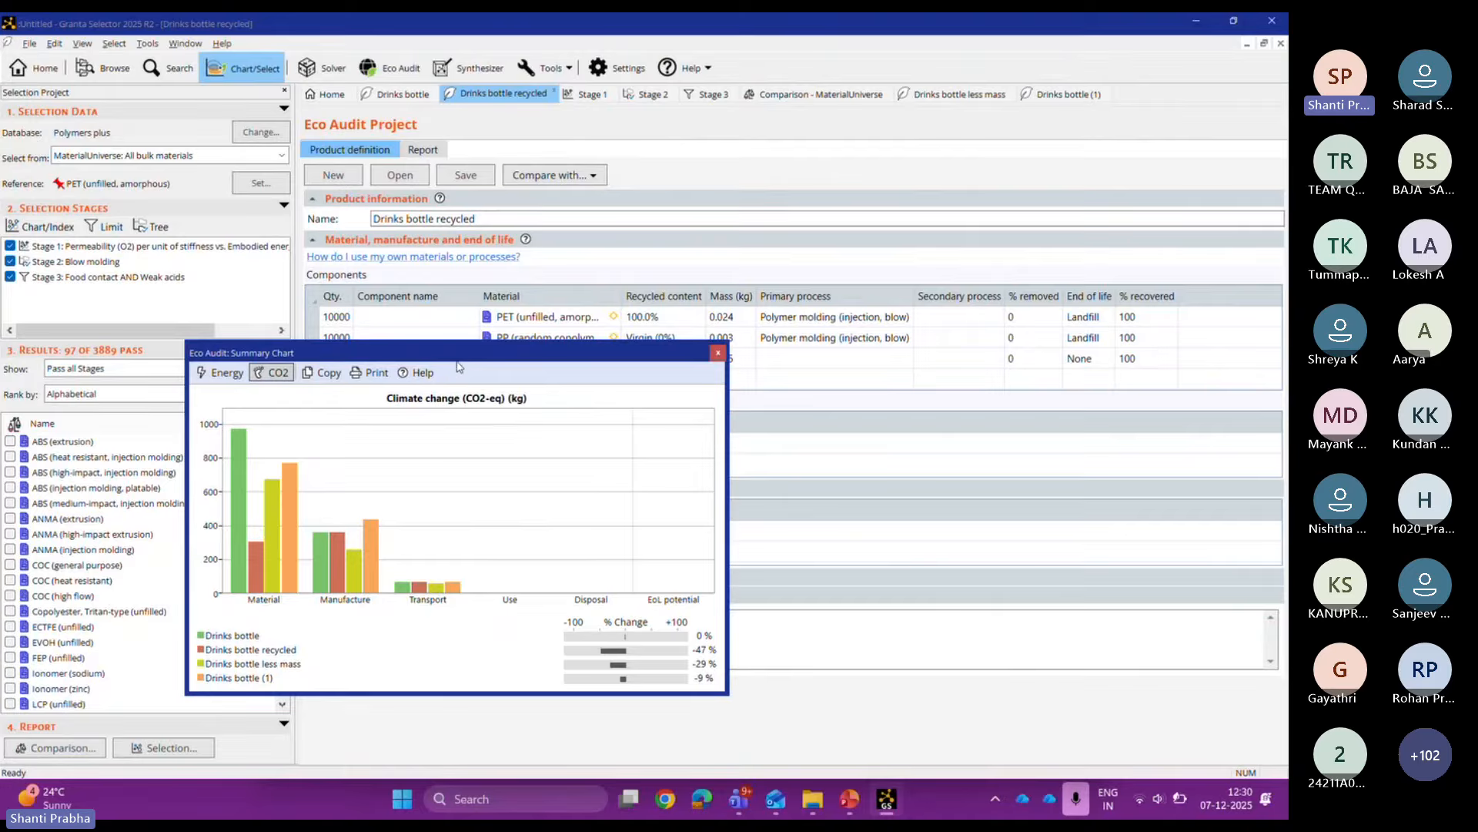
left_click(226, 375)
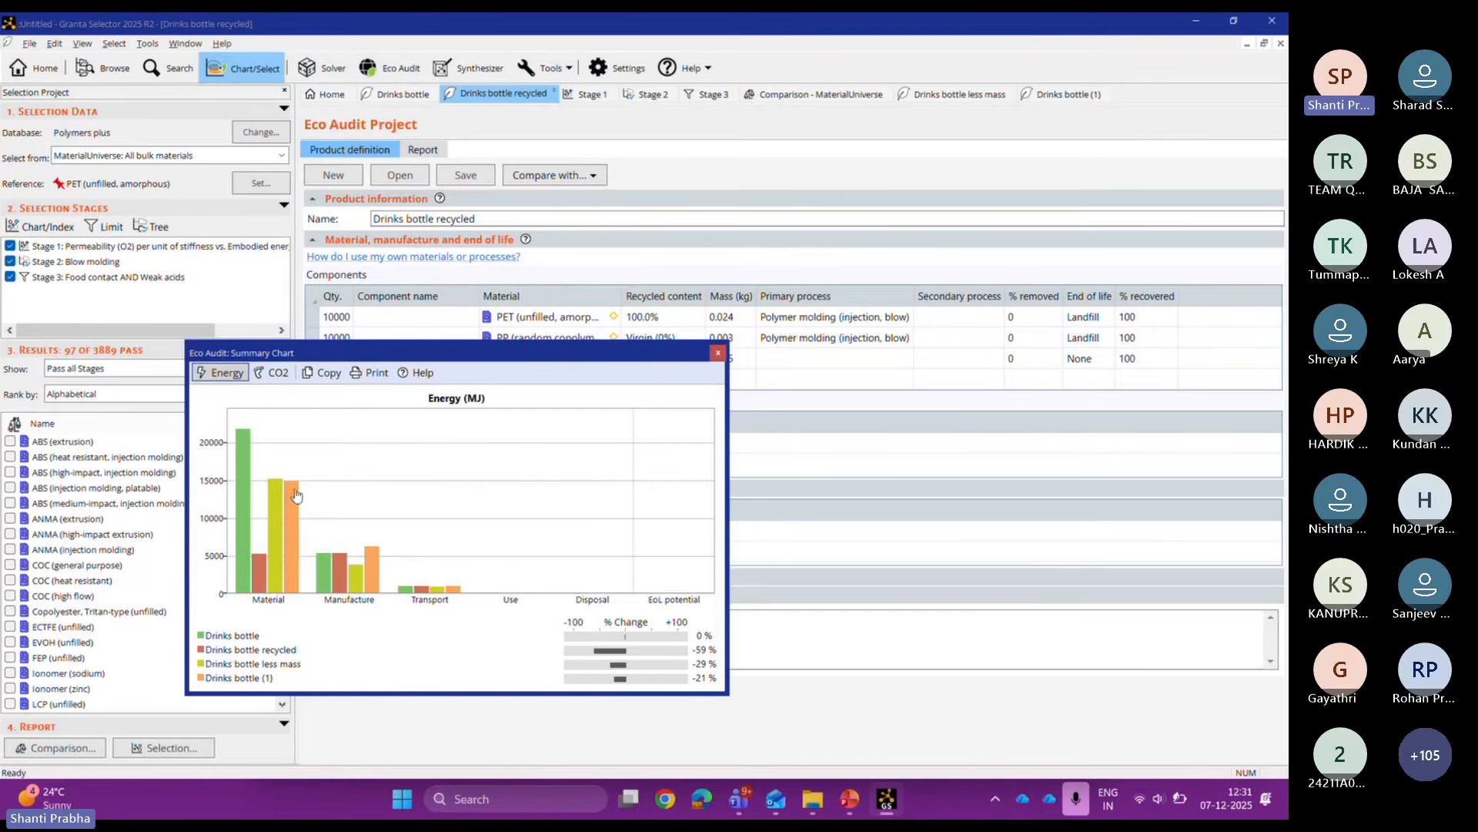
Step: On Drinks bottle (1), check the CO2 summary chart, then generate the detailed Eco Audit report
left_click(716, 354)
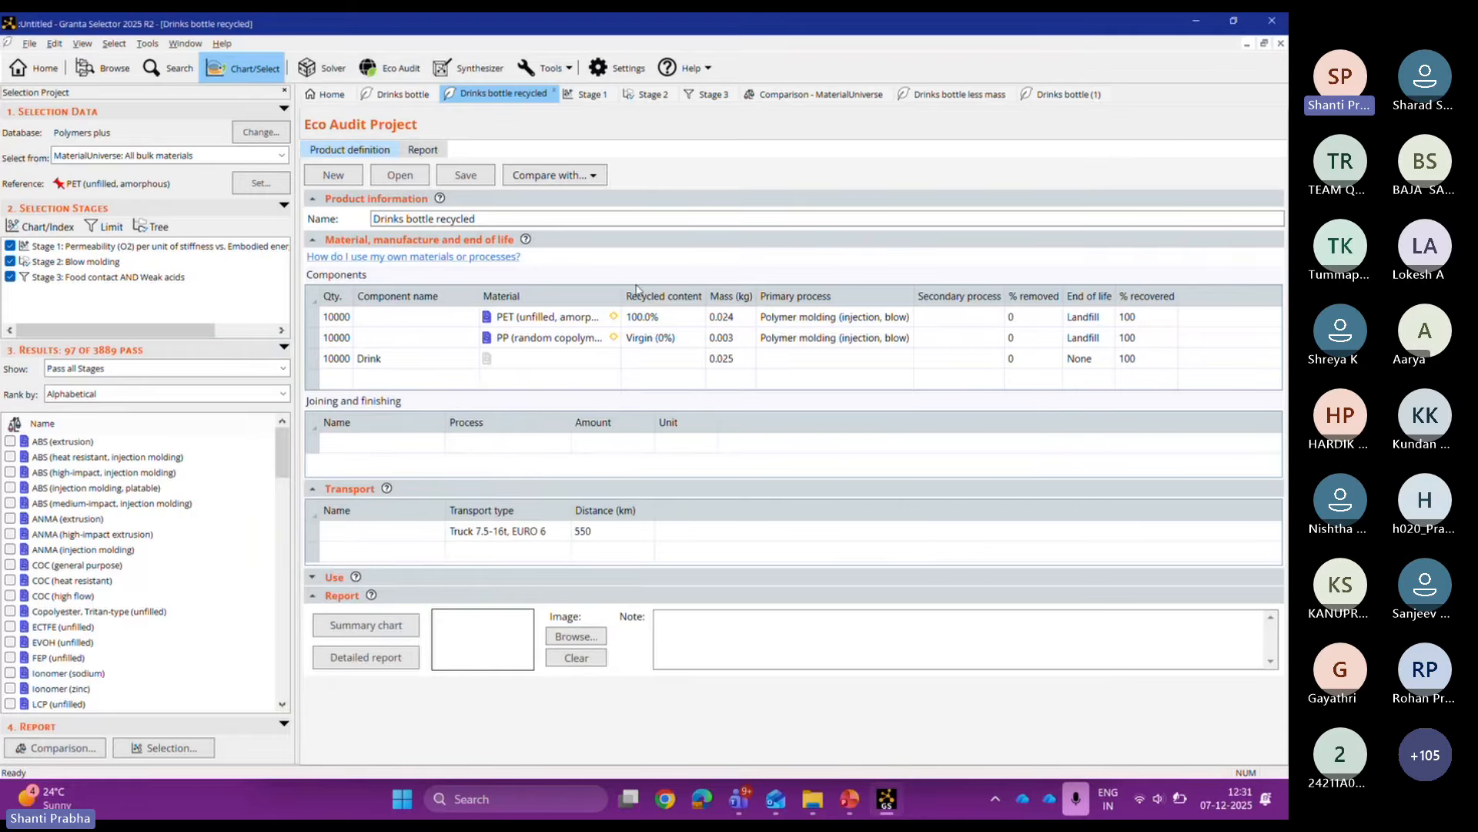
left_click(1065, 94)
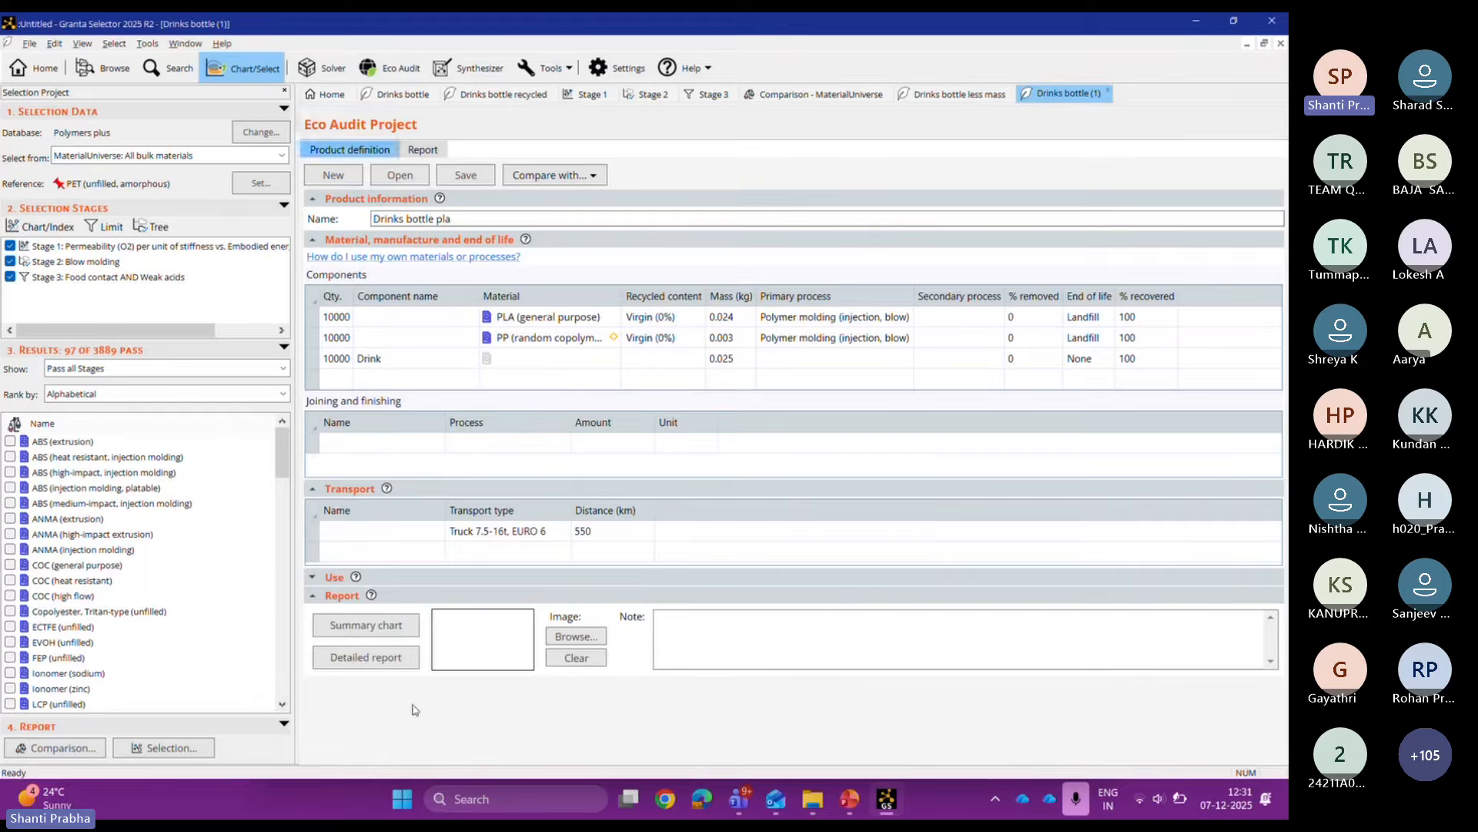
left_click(391, 631)
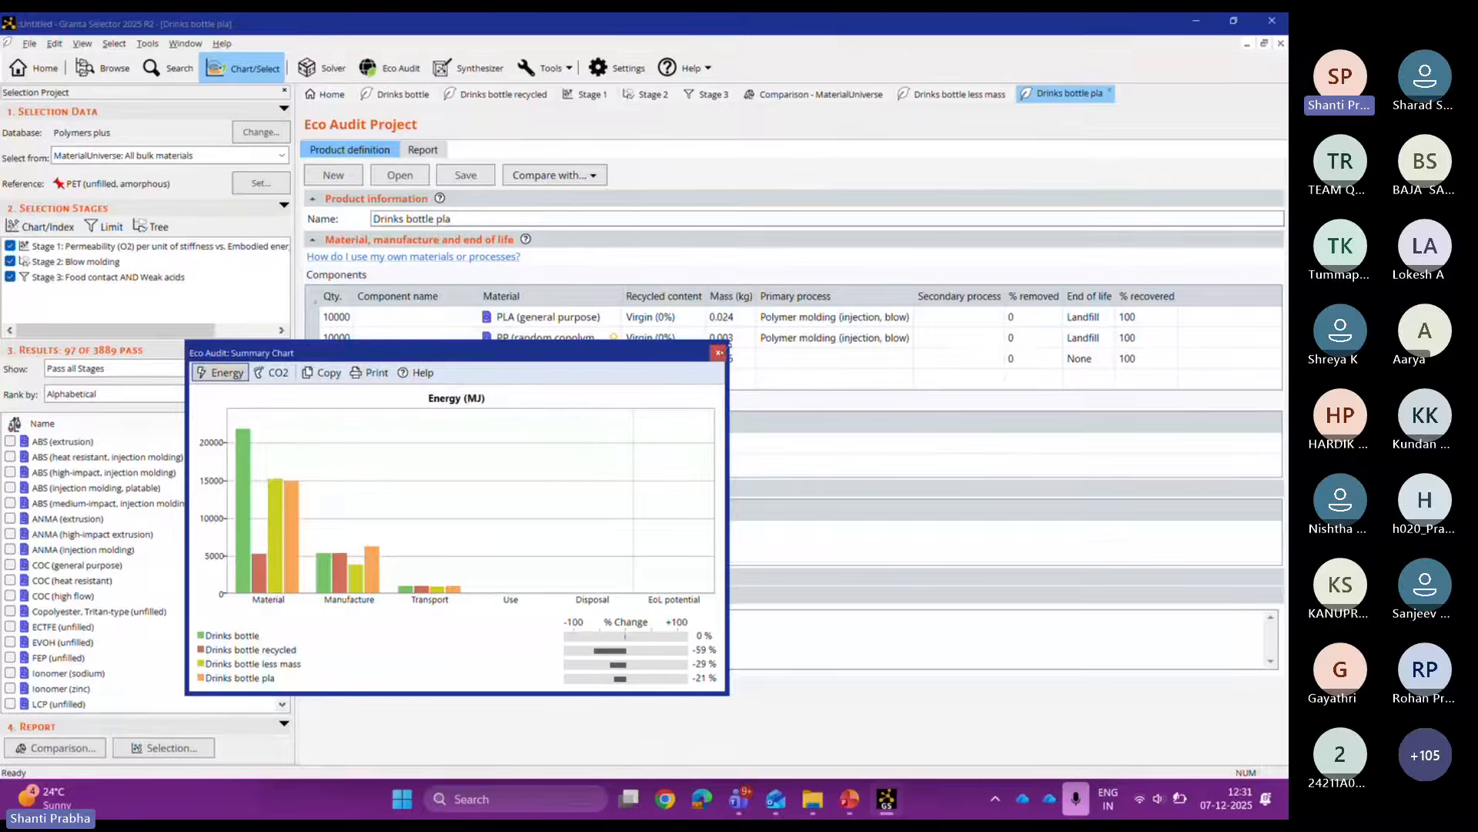
left_click(276, 374)
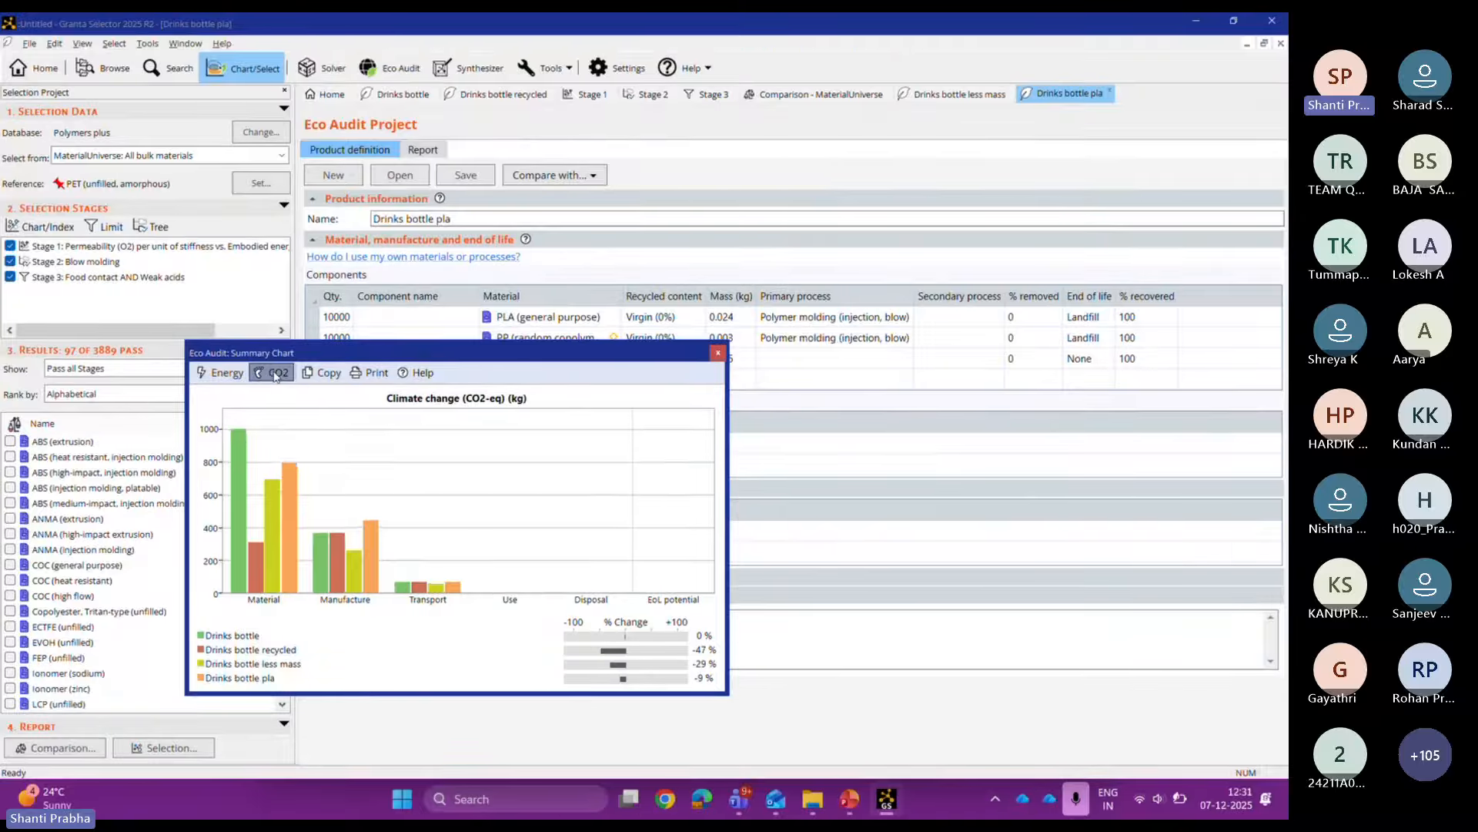
left_click(716, 353)
left_click(402, 665)
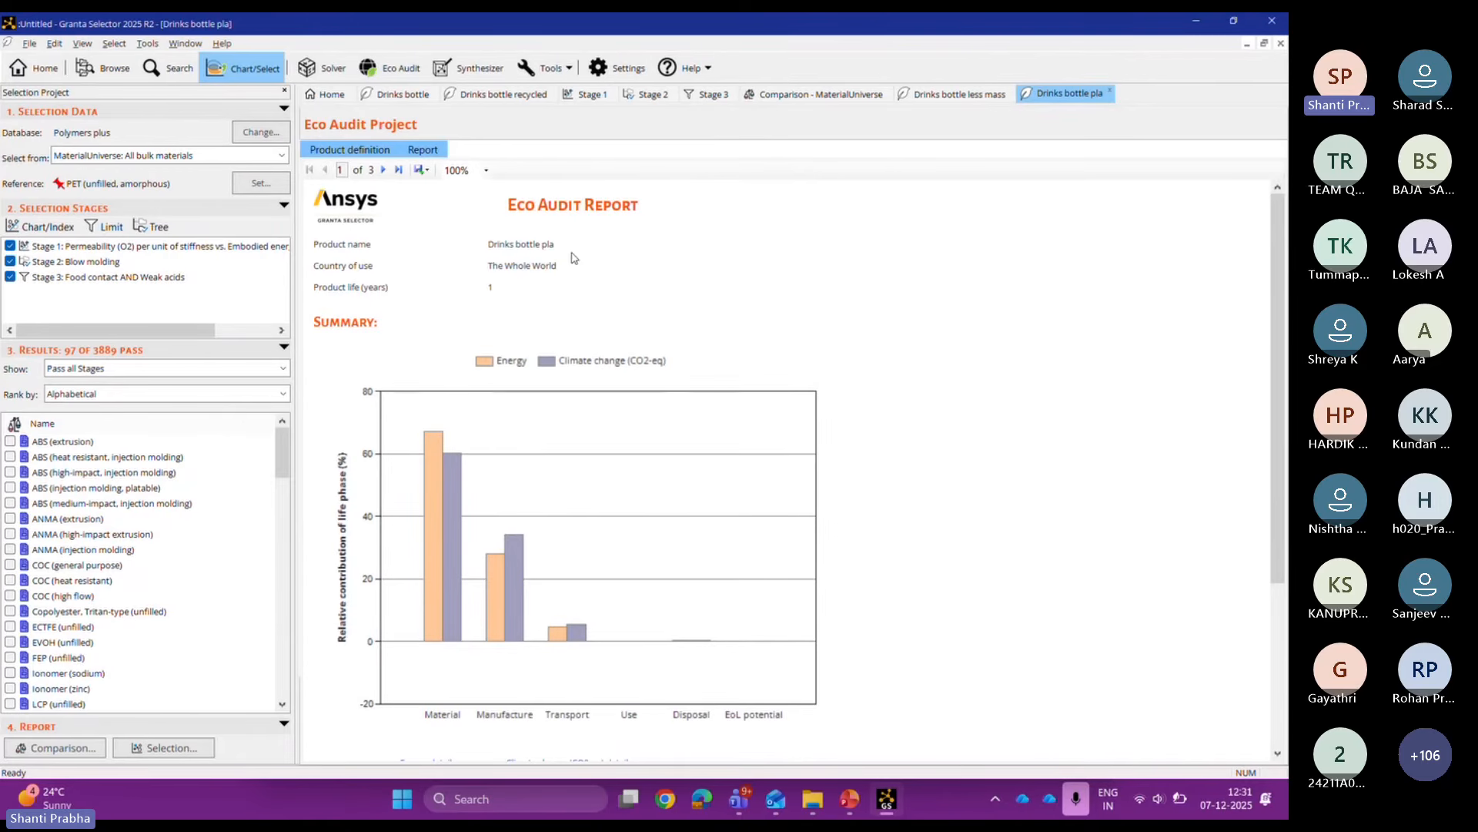
Step: Select the Drinks bottle less mass product, then bring the Eco Audit PowerPoint presentation forward
left_click(938, 96)
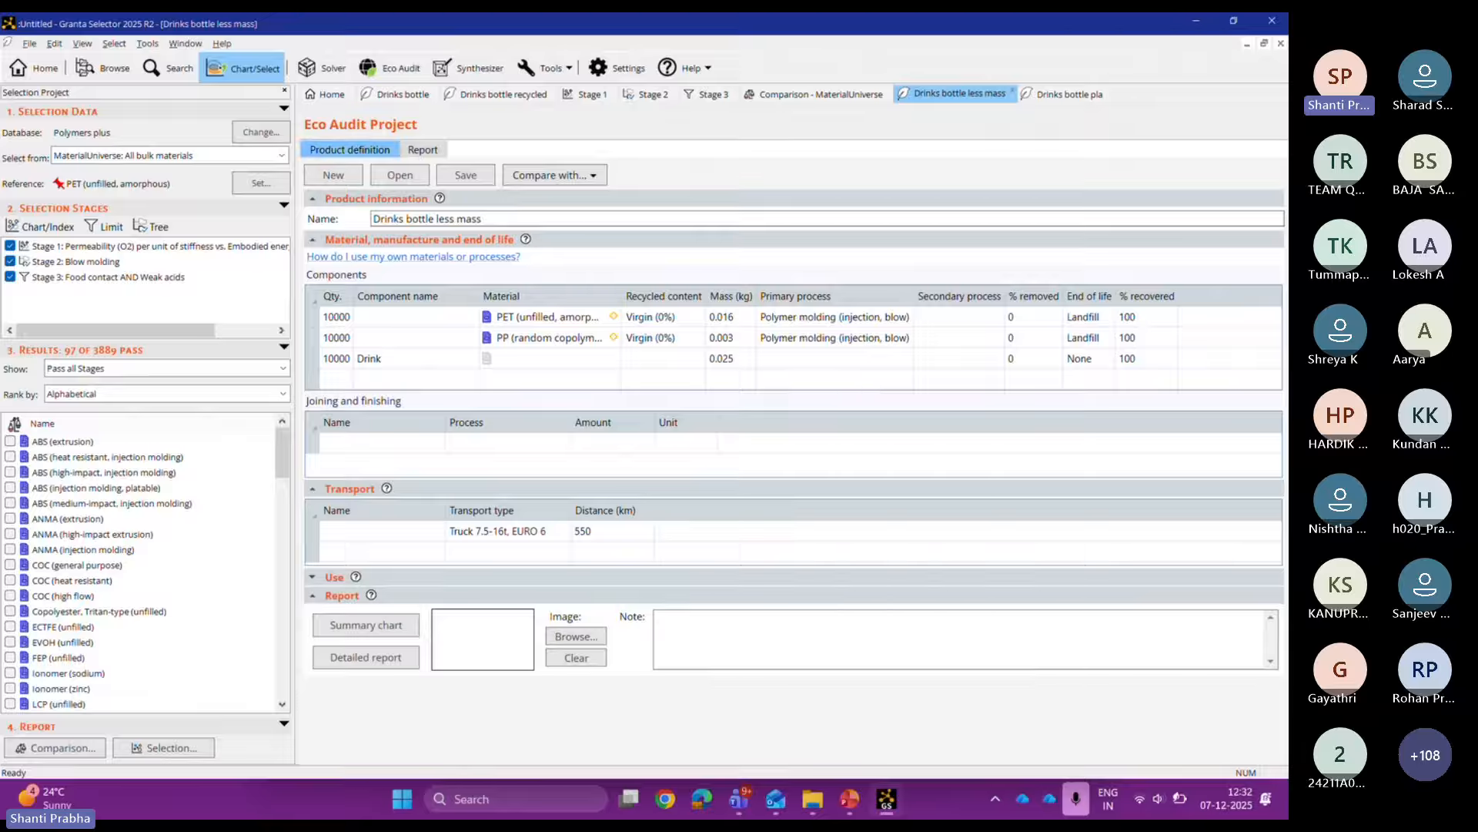
mouse_move(841, 813)
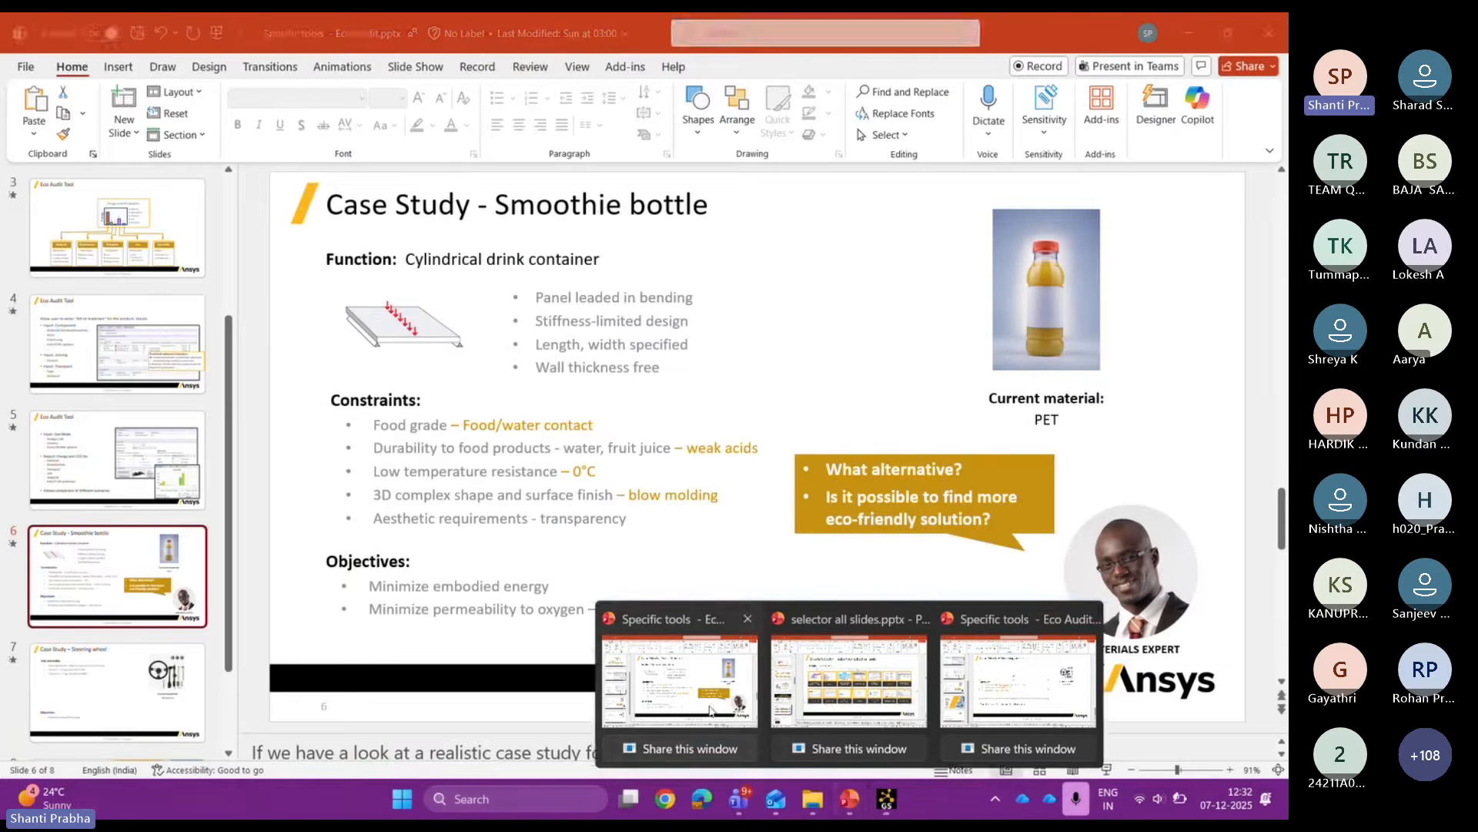
left_click(710, 709)
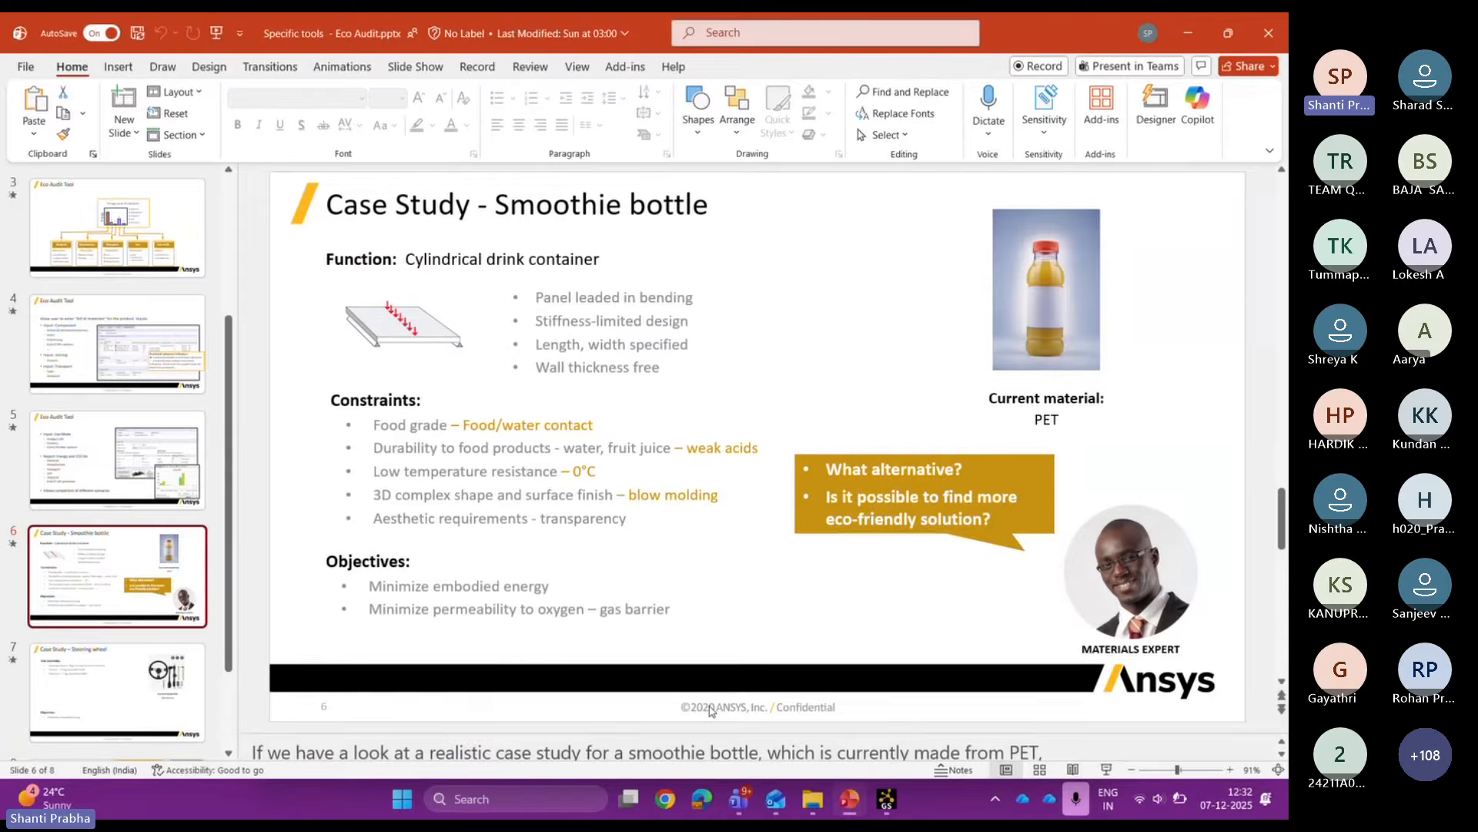
Step: Show slide 7, Case Study – Steering wheel, with the speaker notes pane hidden
left_click(191, 691)
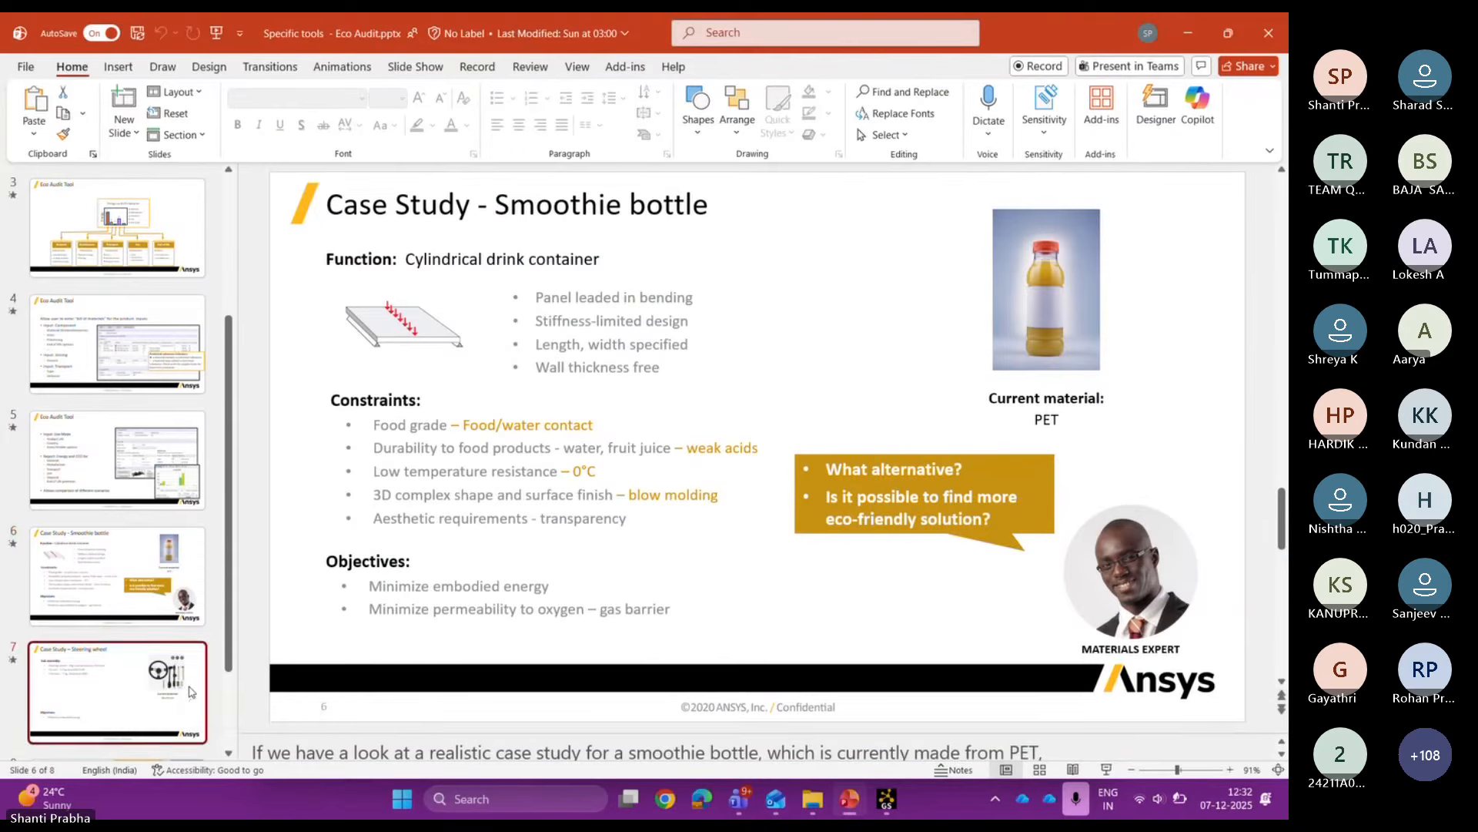
left_click(618, 736)
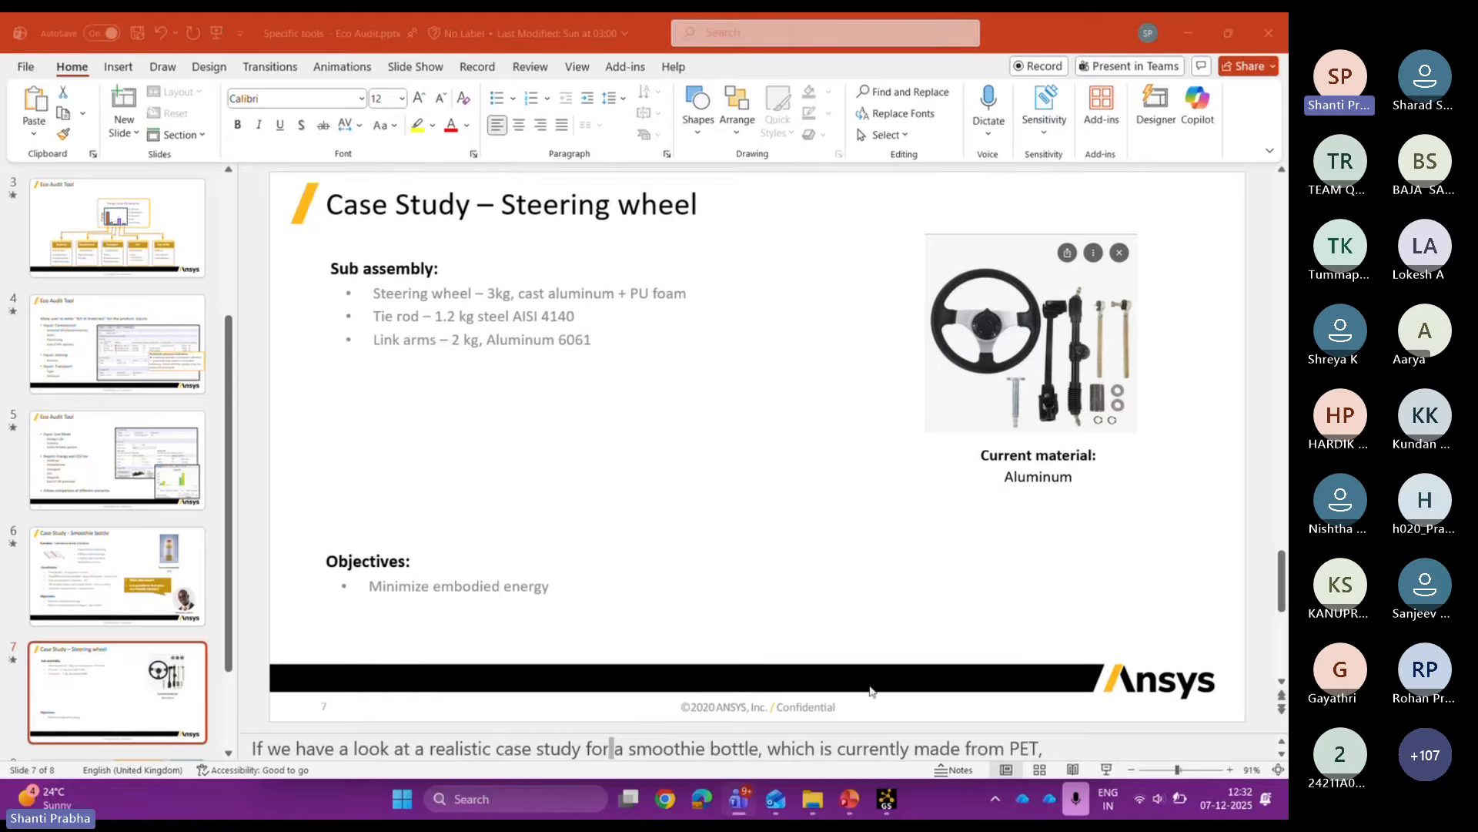
left_click(887, 735)
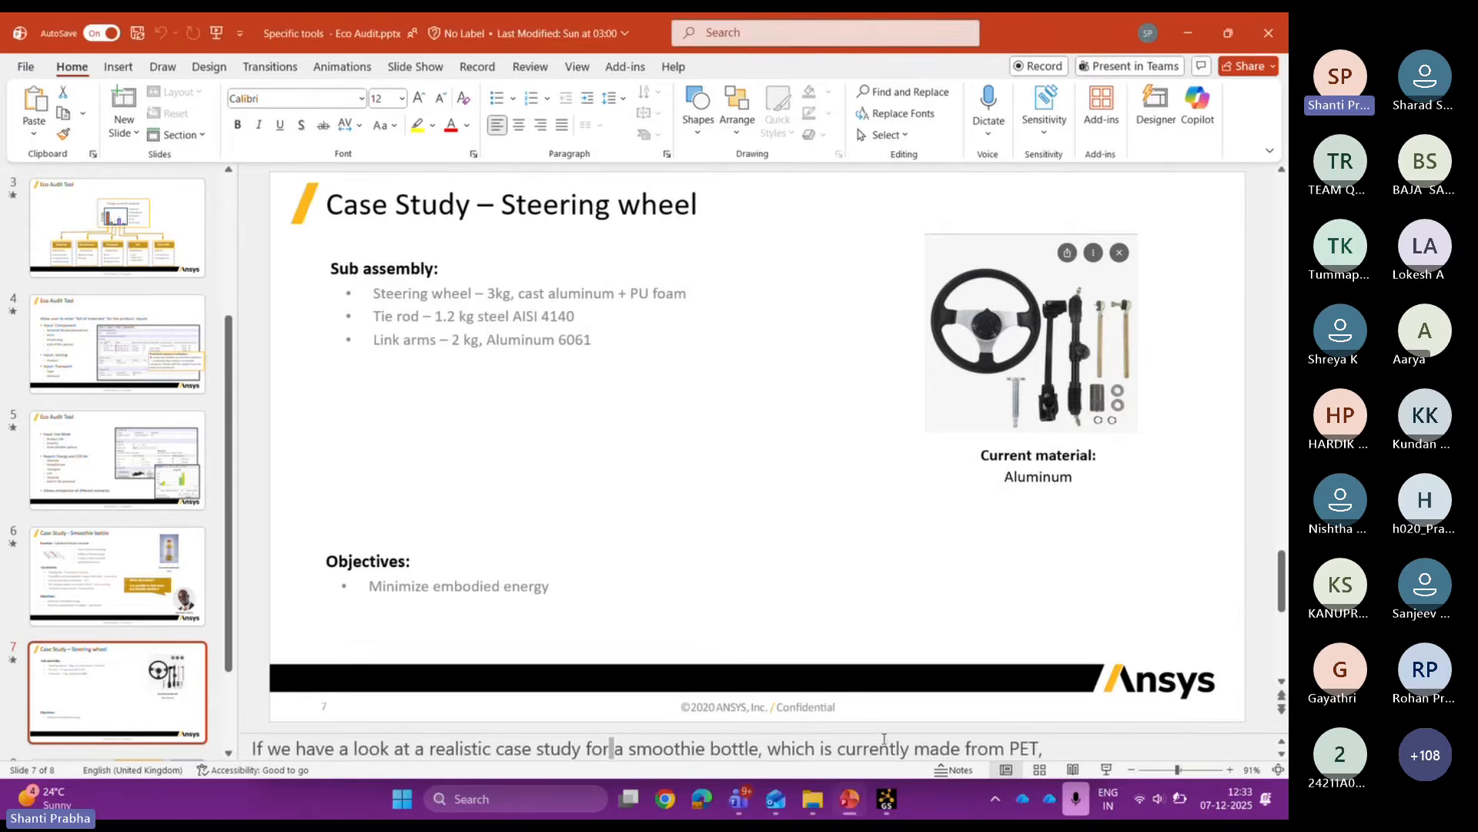
left_click_drag(887, 733, 887, 762)
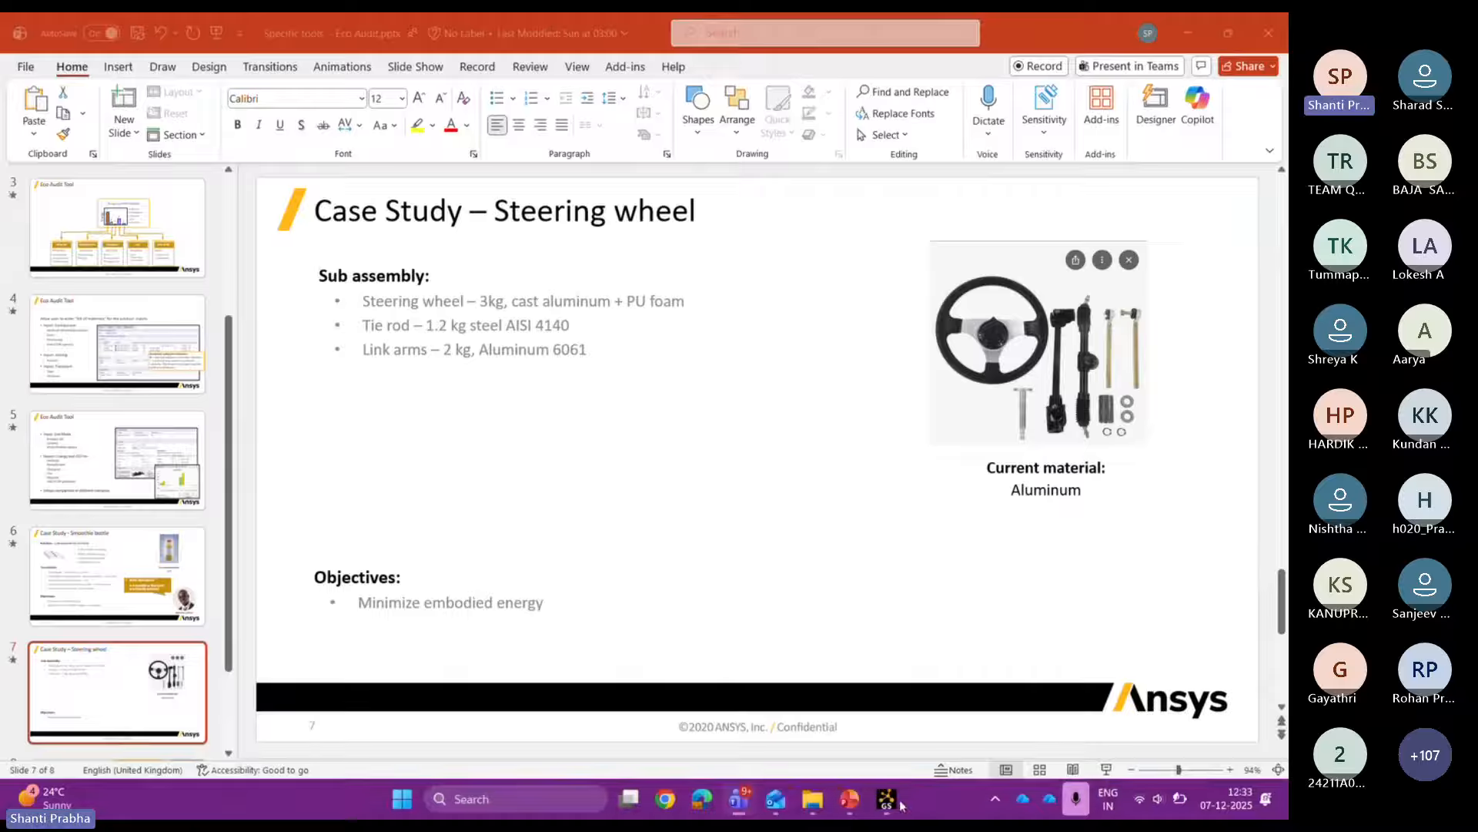
Step: Save drinks bottle pla over its existing file and start a new product named Steering wheel
left_click(894, 689)
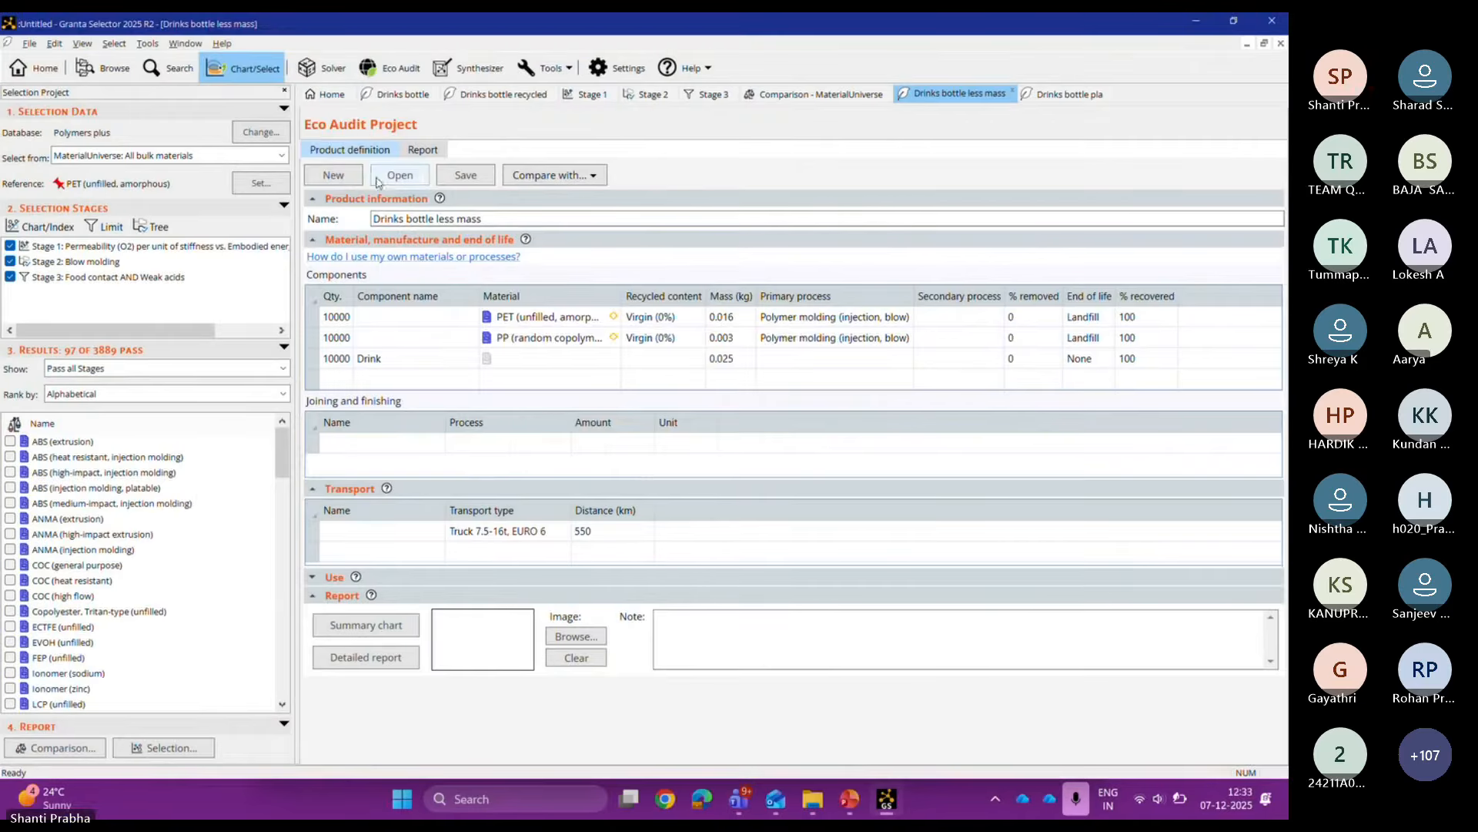
left_click(334, 176)
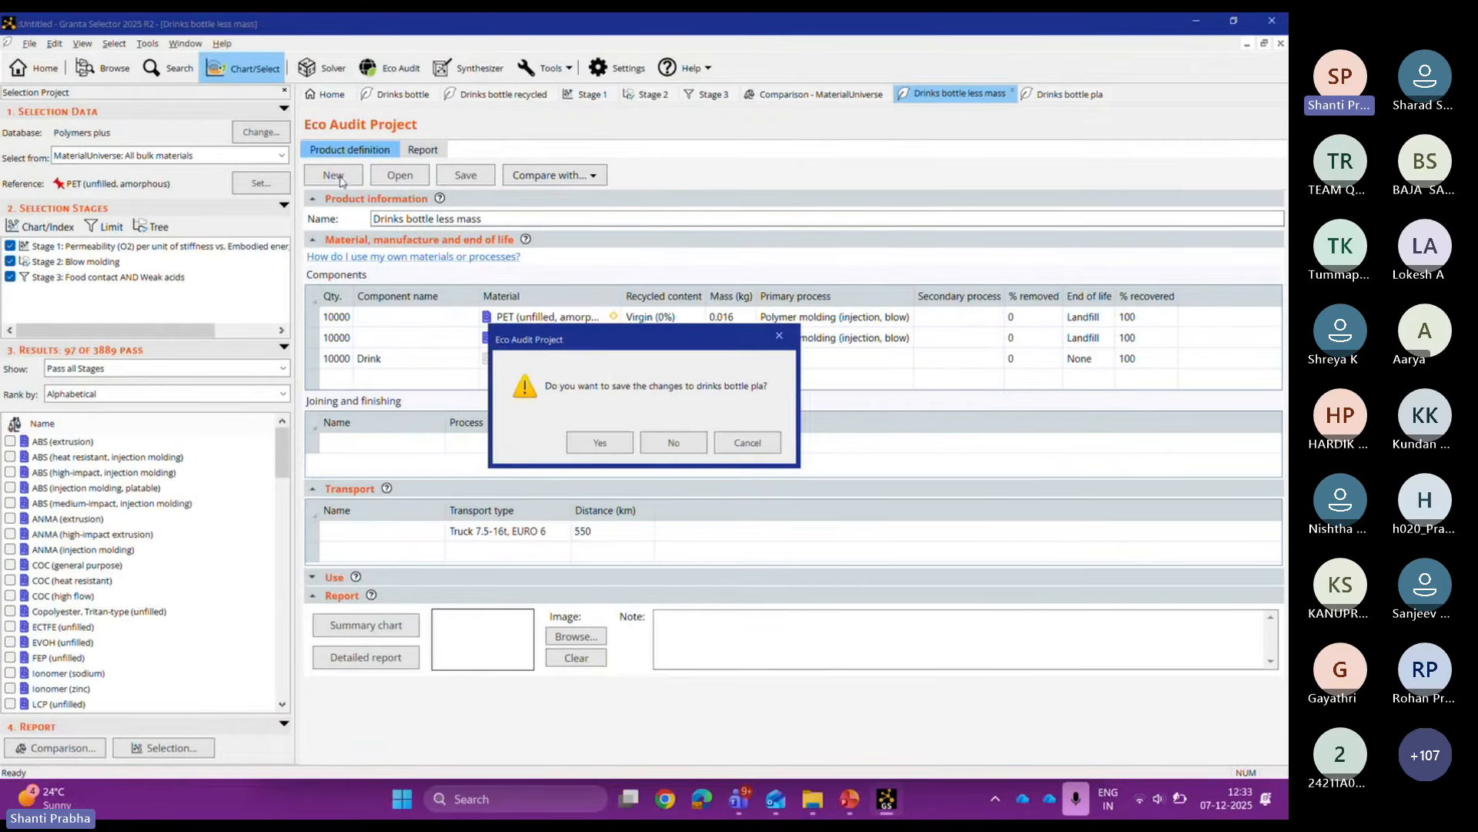
left_click(600, 443)
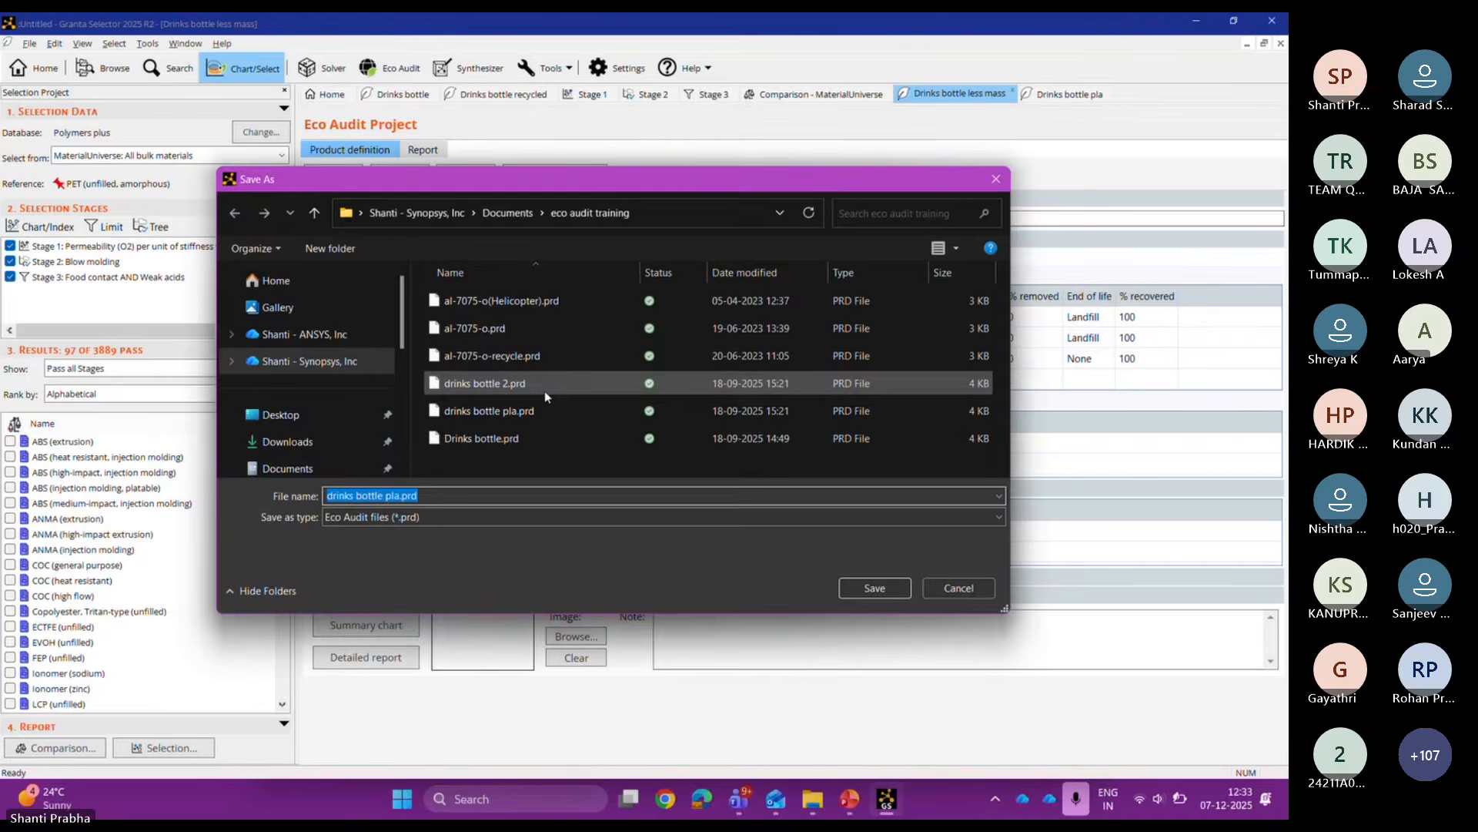
left_click(860, 590)
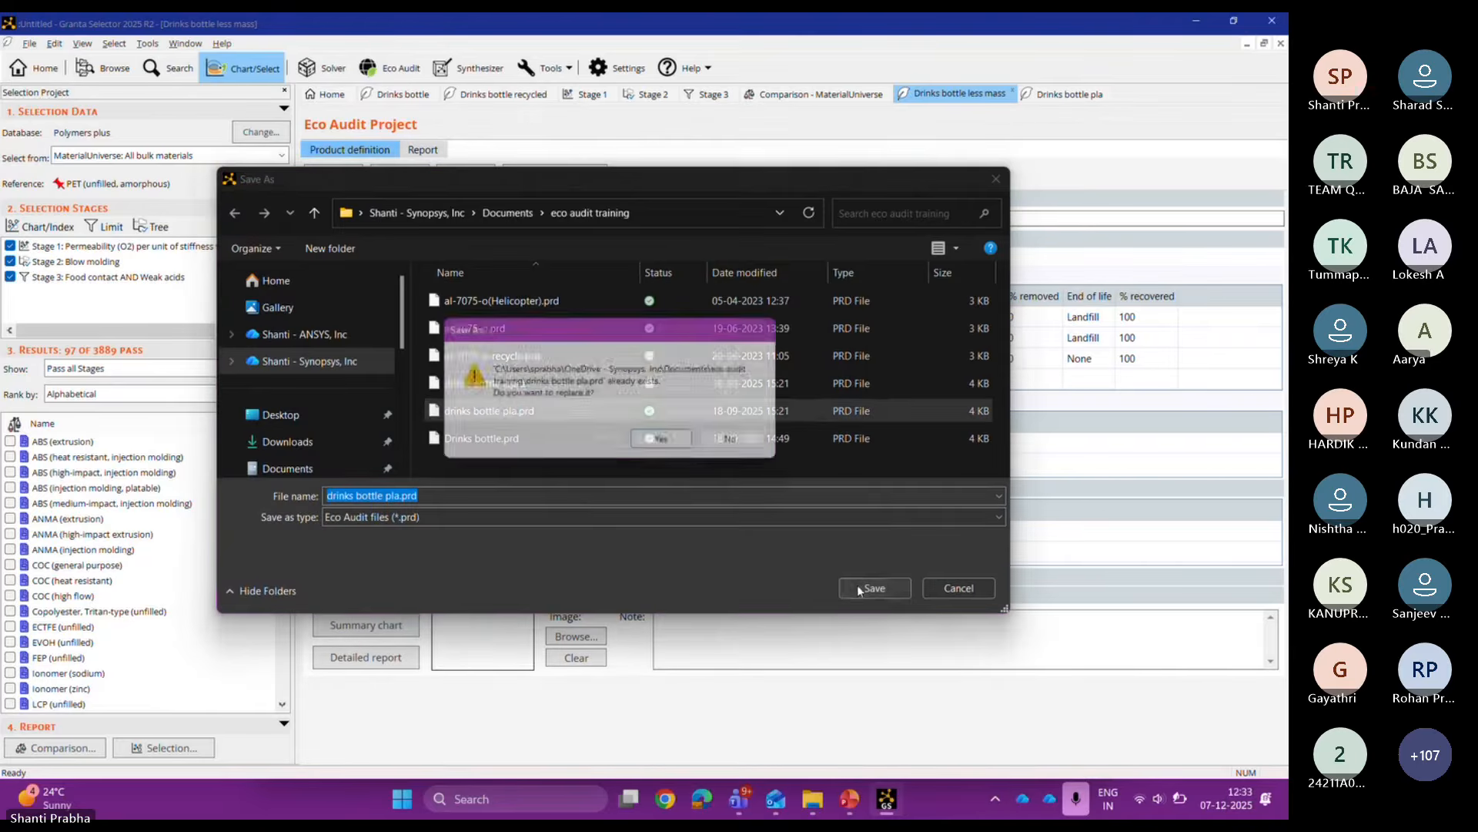
left_click(667, 444)
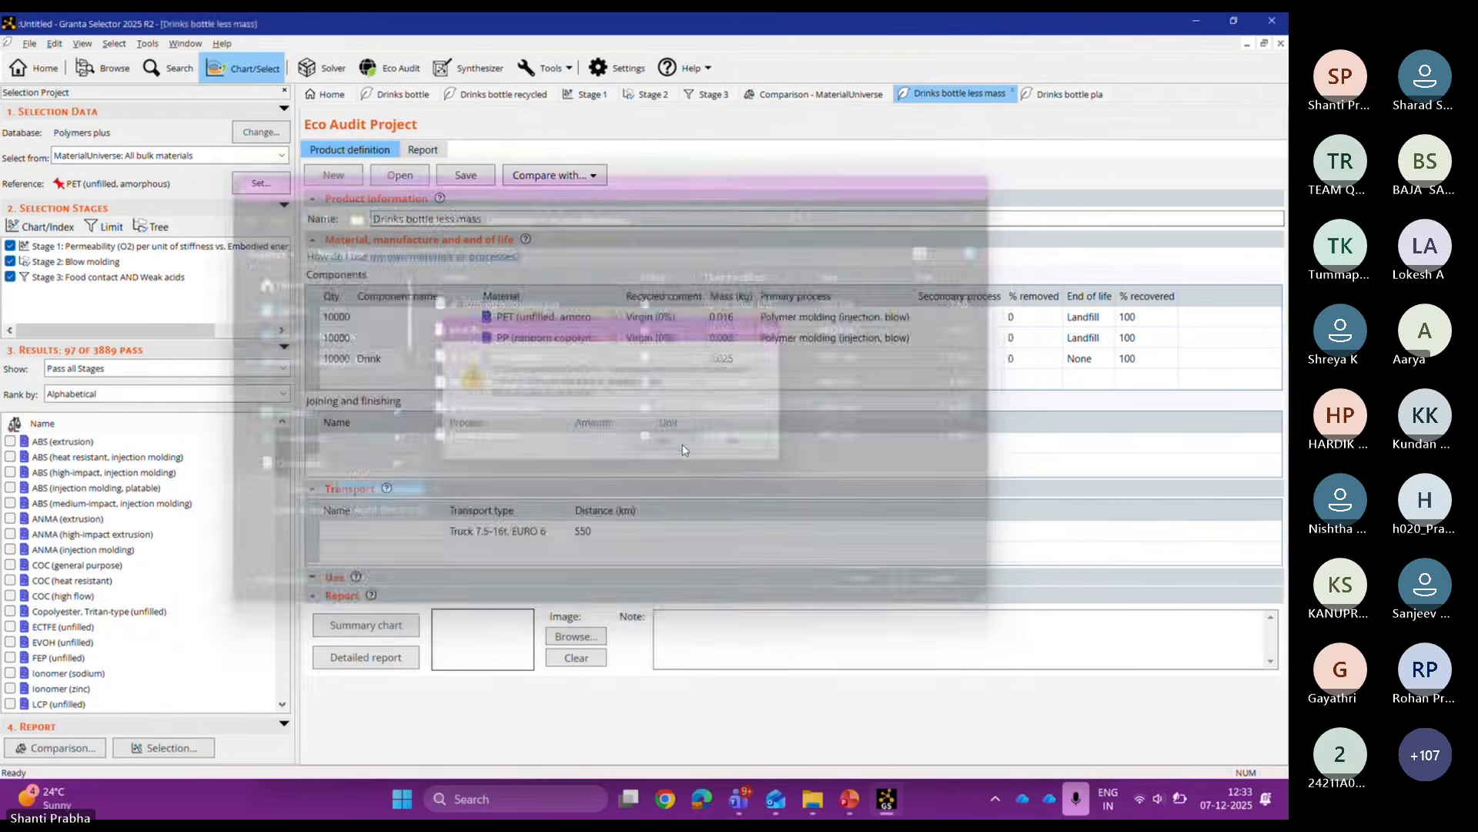
double_click(429, 216)
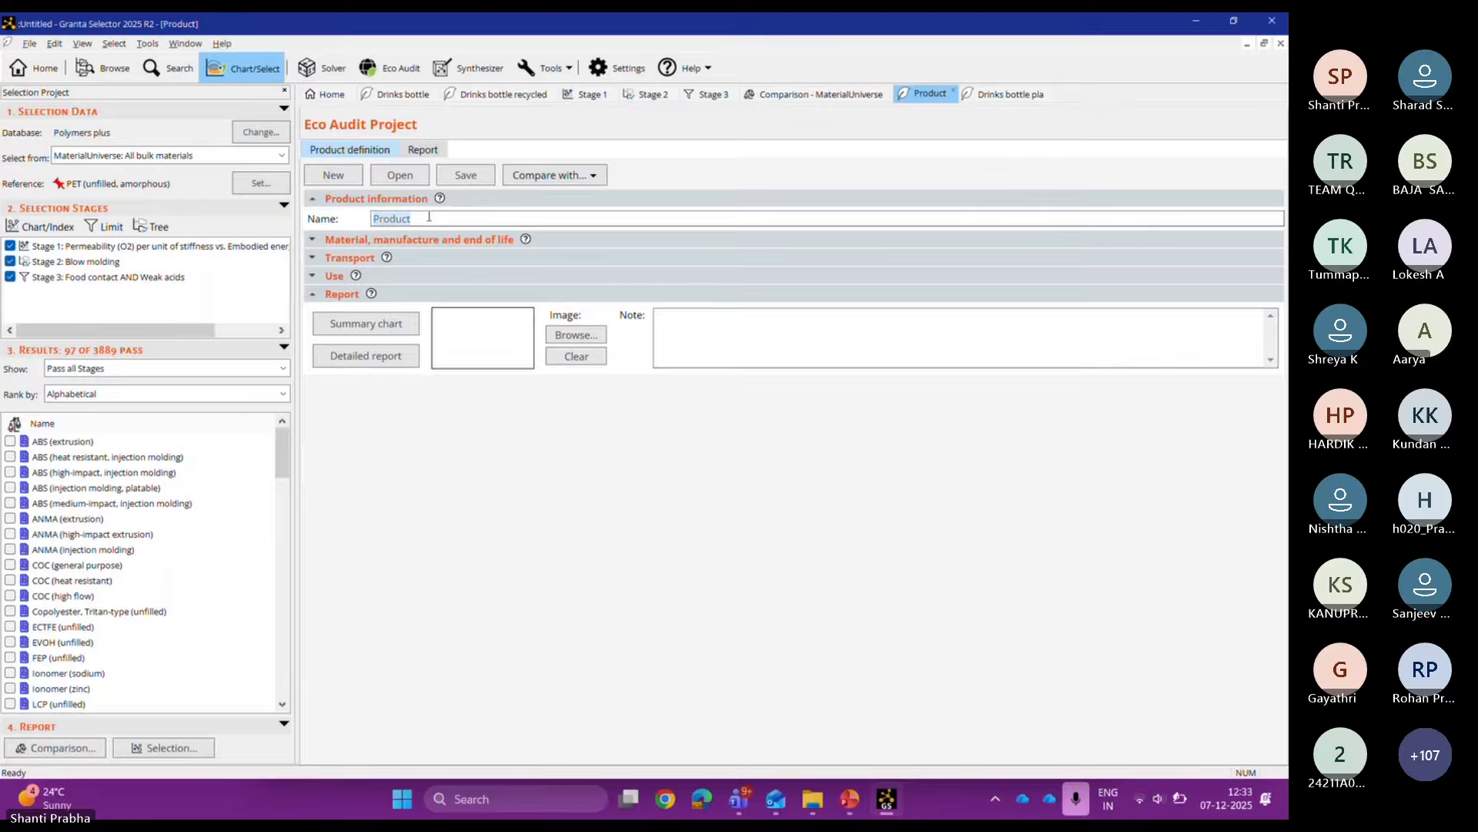
type("Steering wheel")
Step: Add three component rows named 'steering wheel', 'tie rod' and 'link arms'
left_click(354, 243)
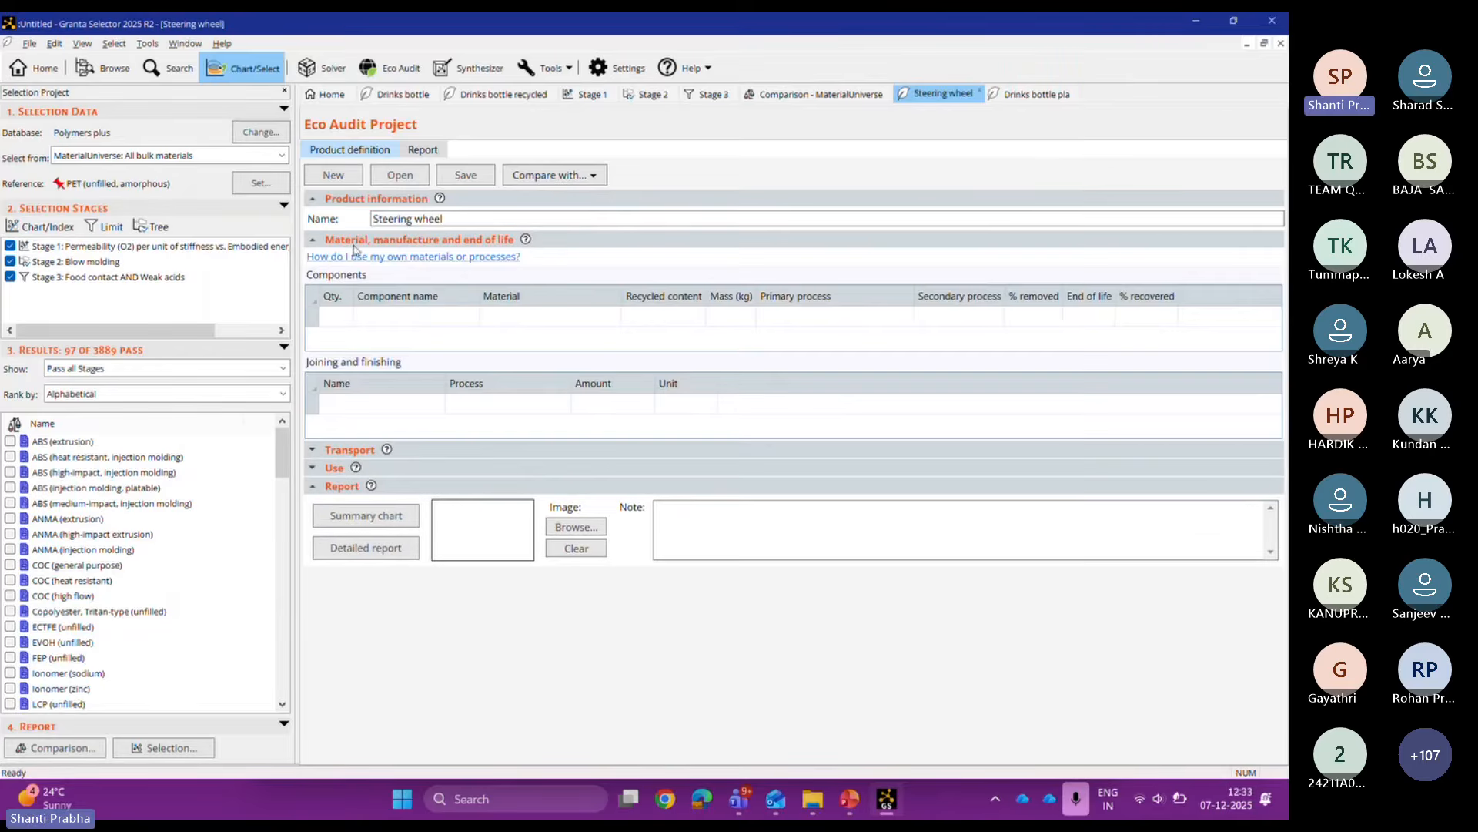
left_click(401, 319)
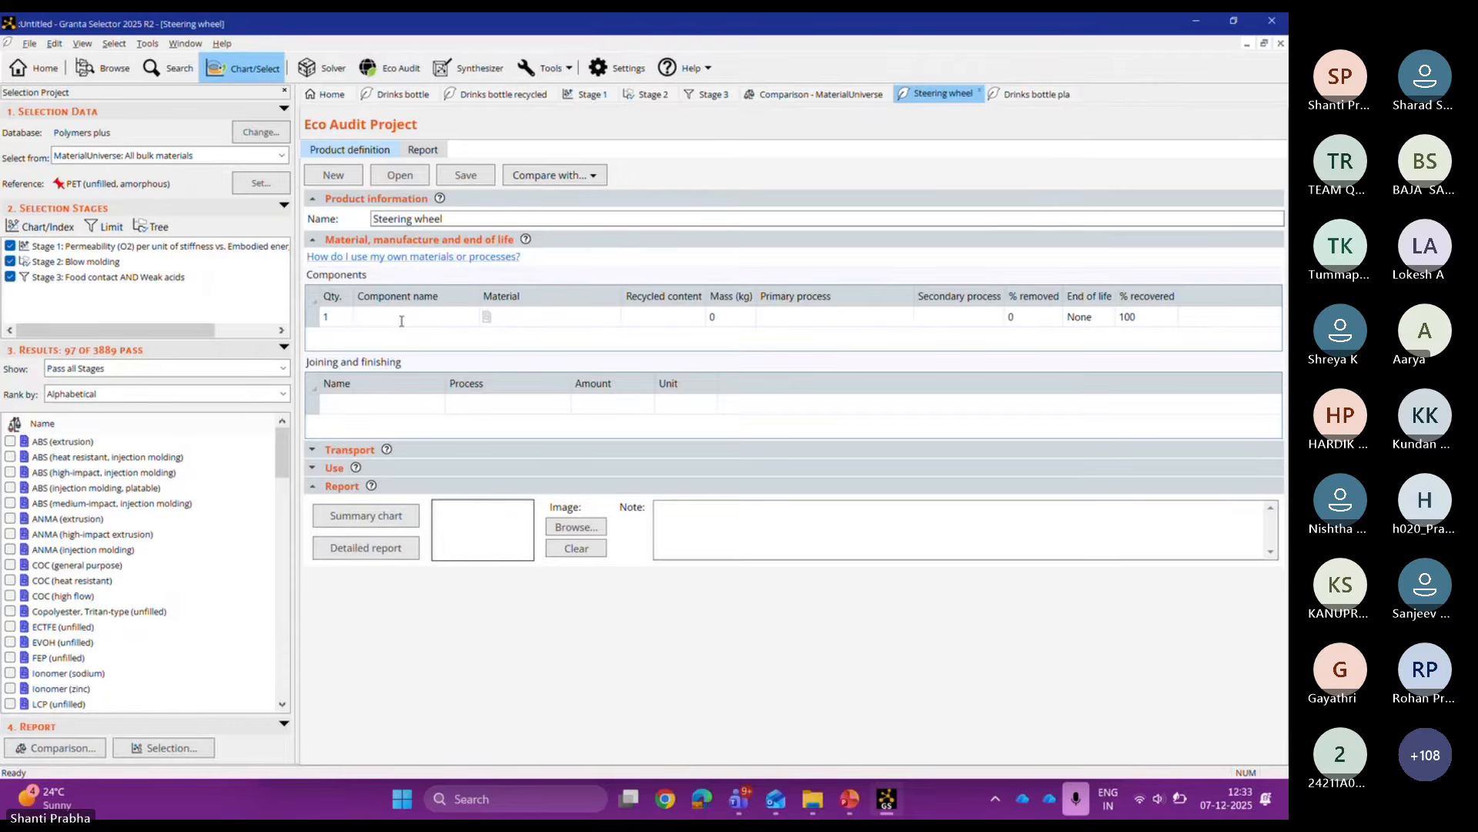
type("steering wheel")
left_click(388, 339)
type("tie")
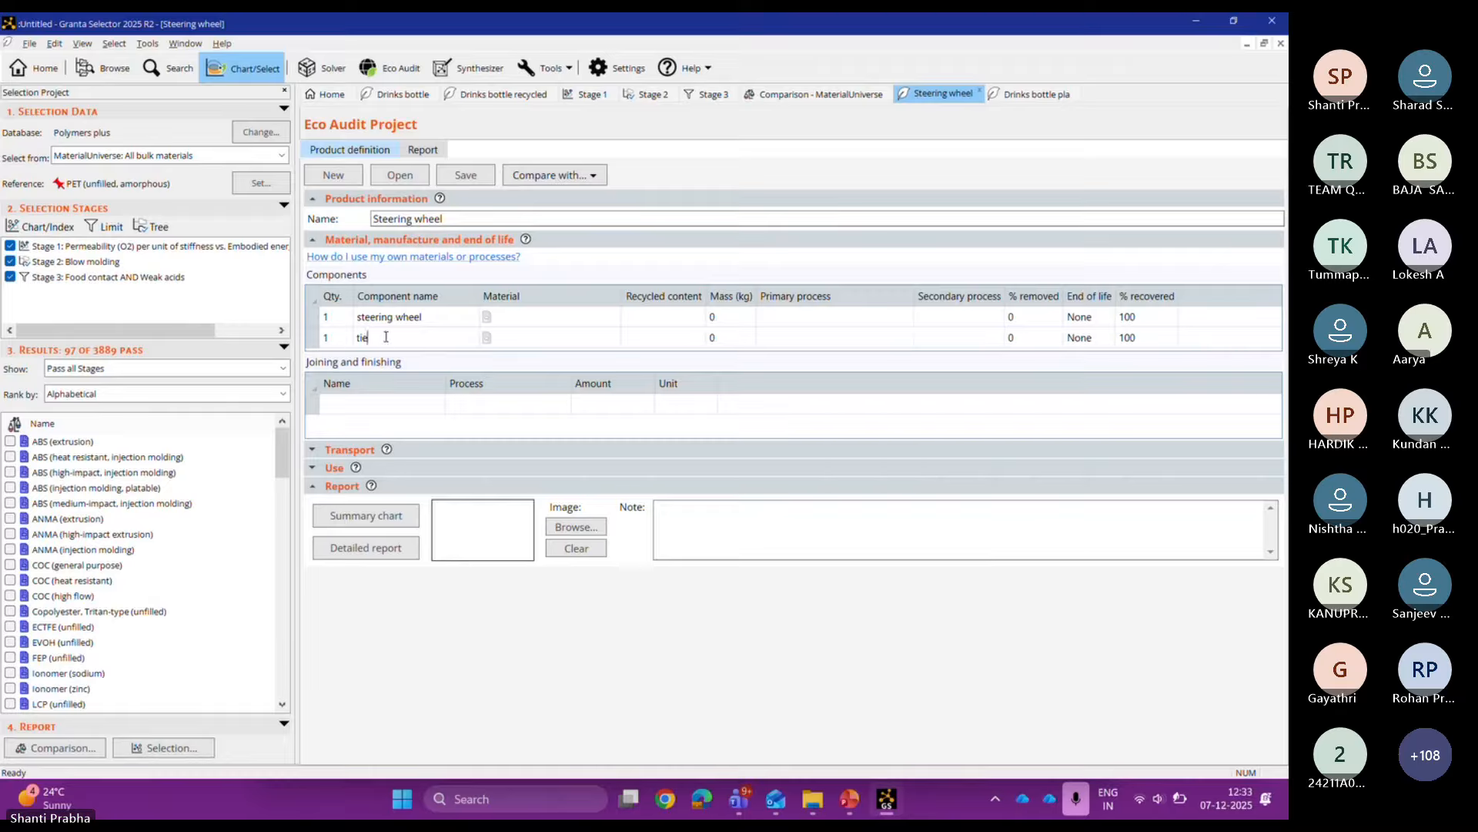
type(" rod")
key("Return")
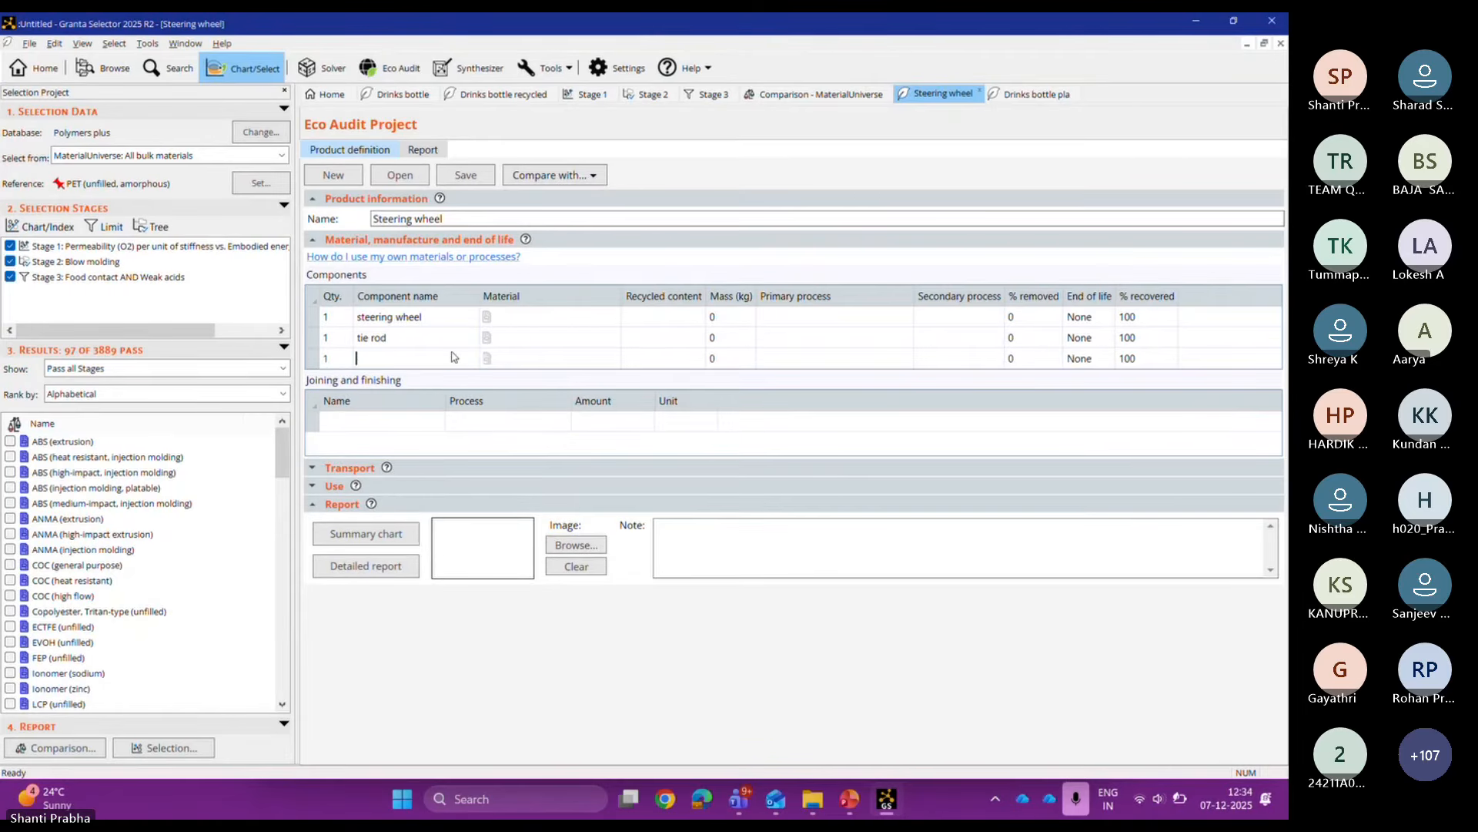
type("link arms")
left_click(615, 324)
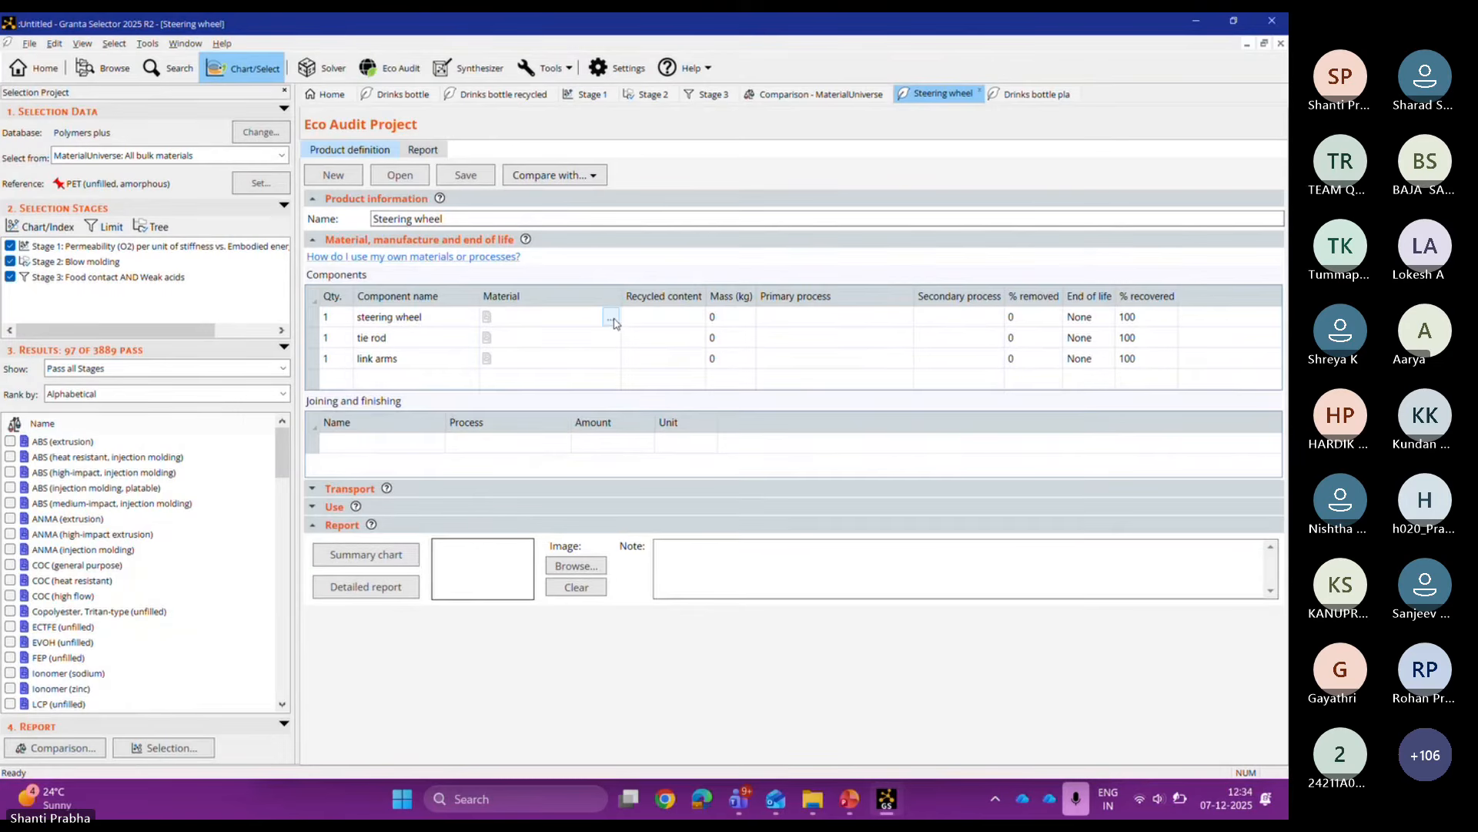
Step: Assign cast Aluminum 512.0, sand cast, F from the 5xx.x series to the steering wheel
left_click(613, 320)
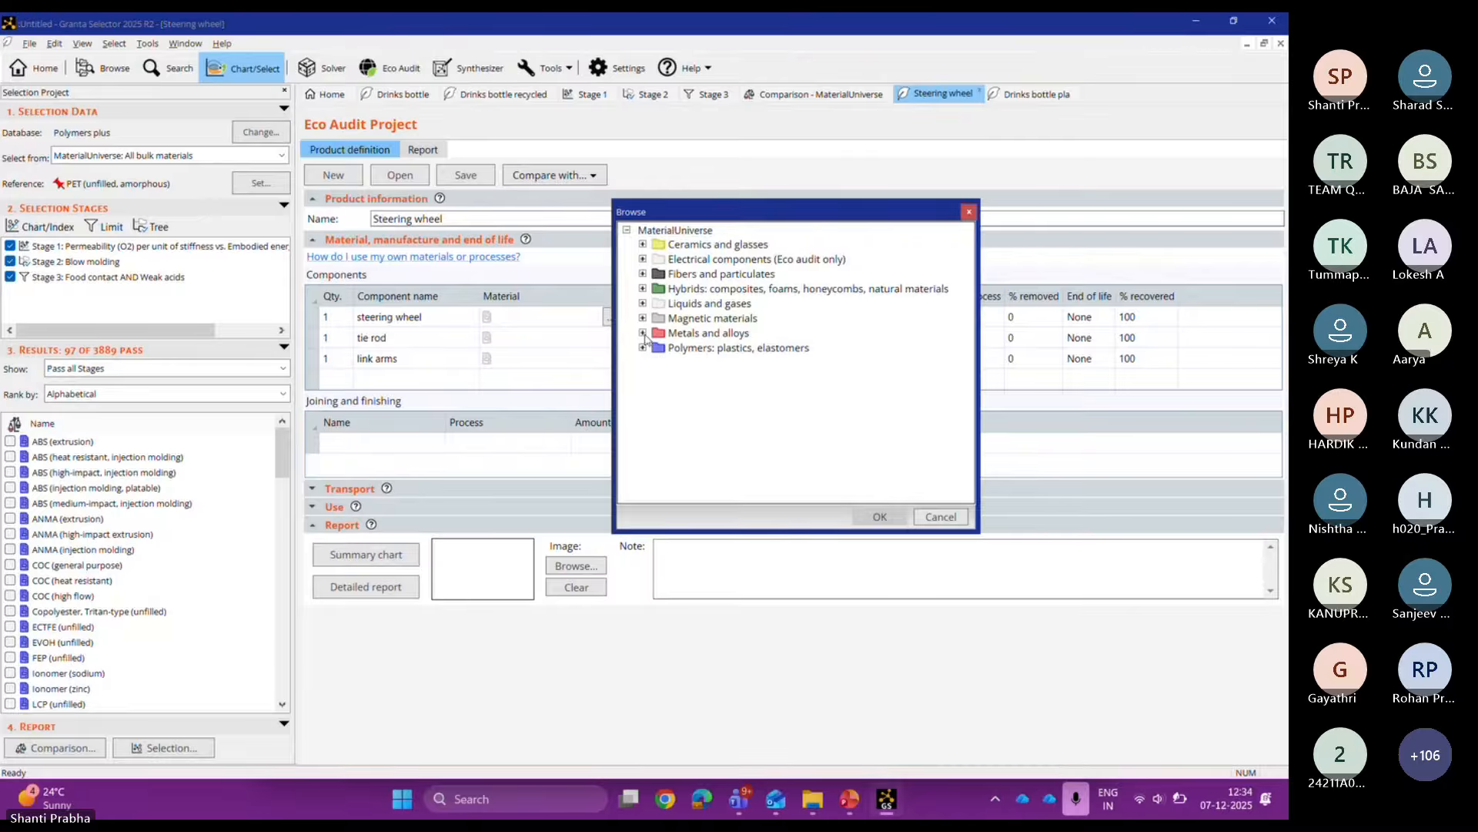
left_click(643, 333)
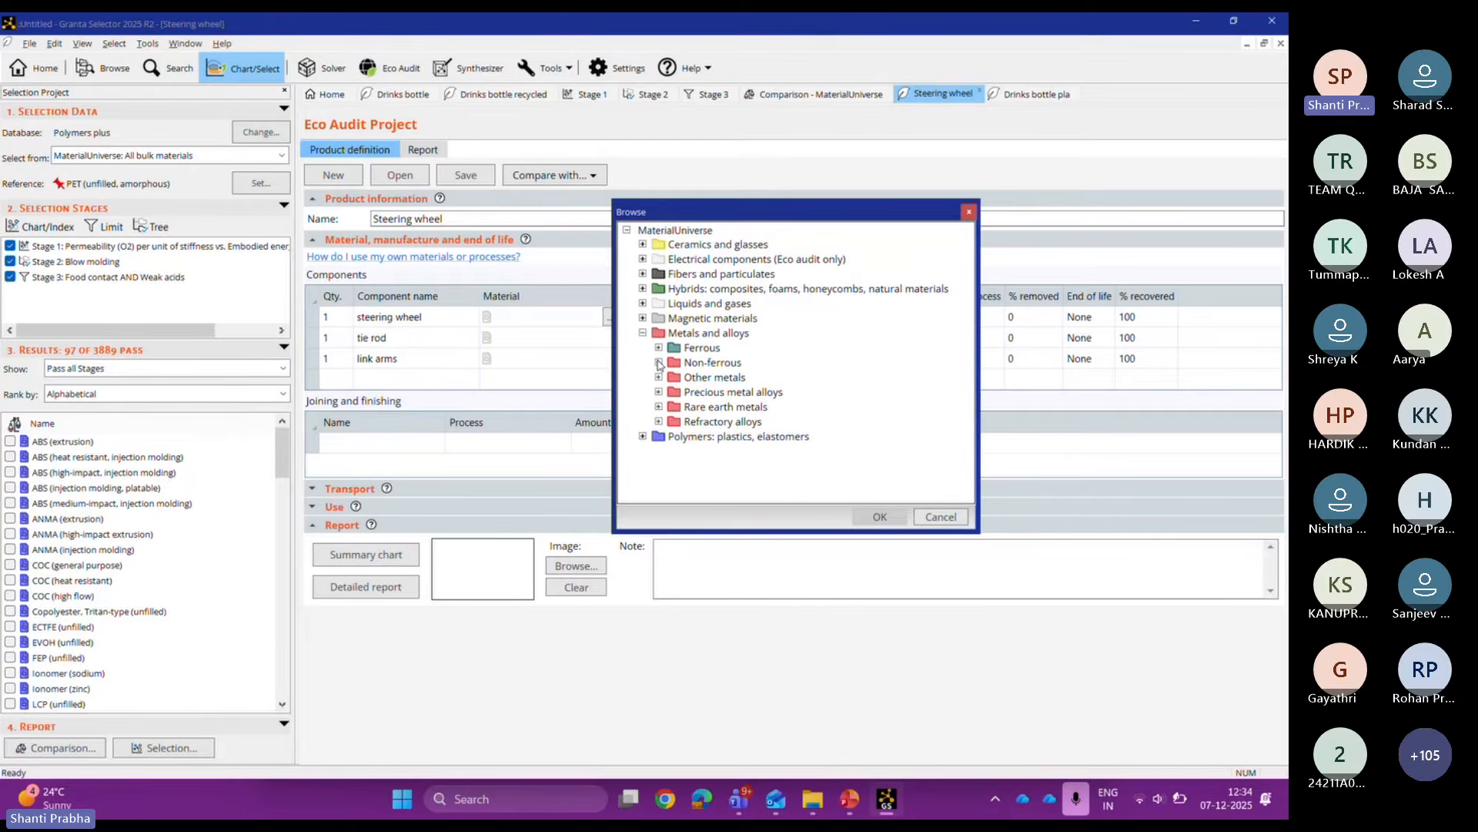
left_click(658, 362)
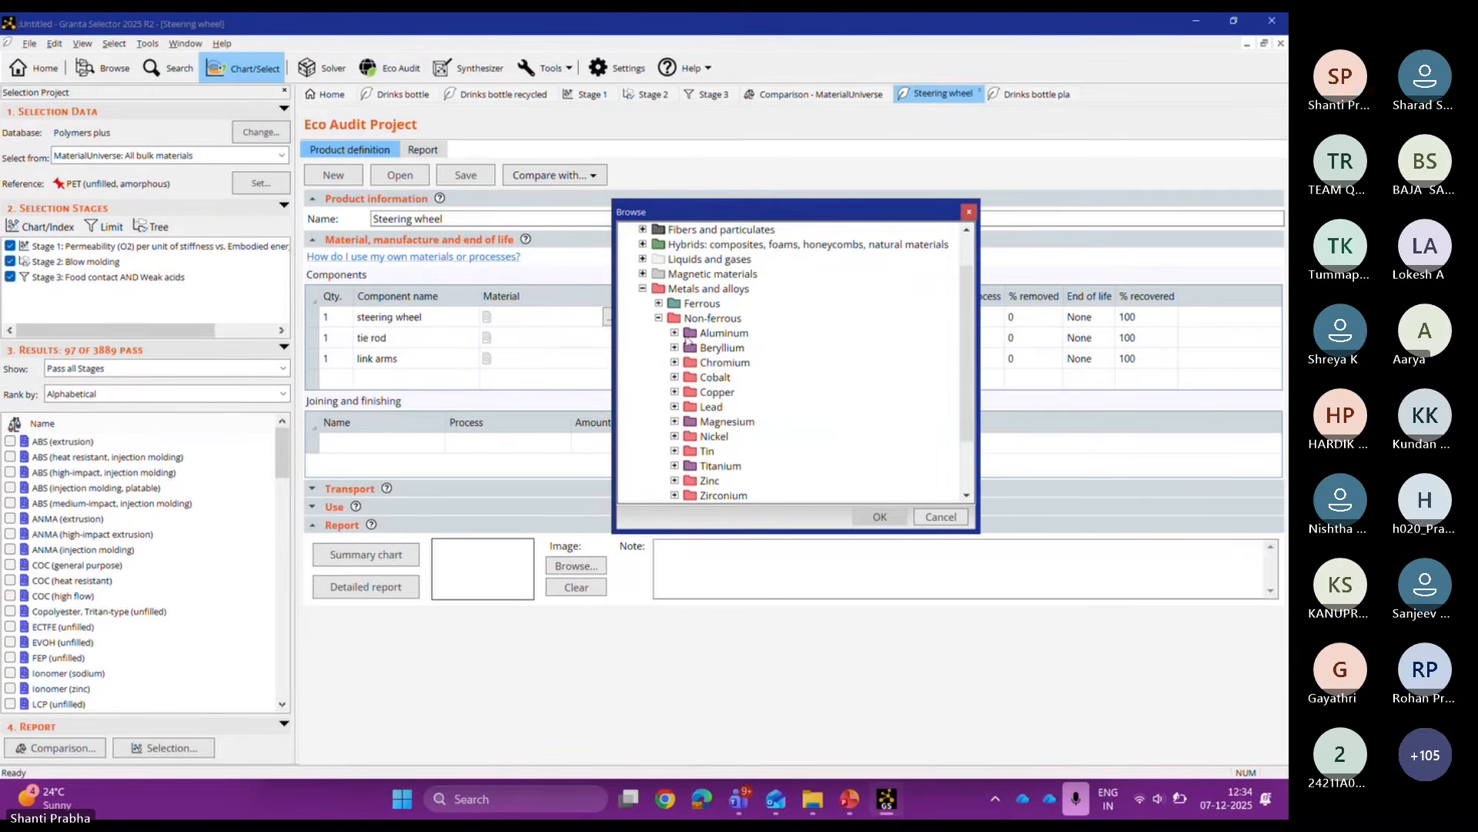
left_click(675, 334)
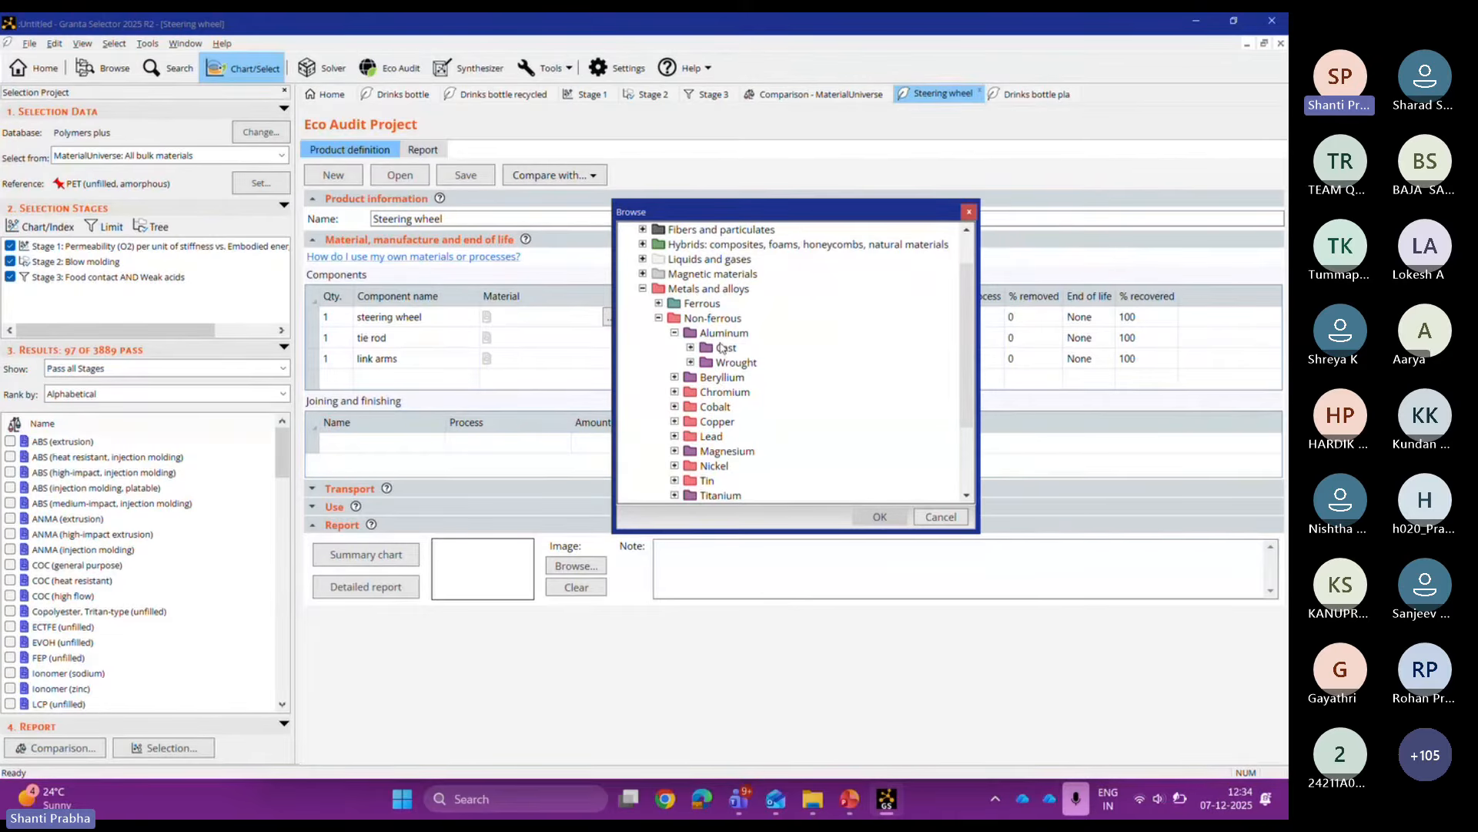
left_click(691, 348)
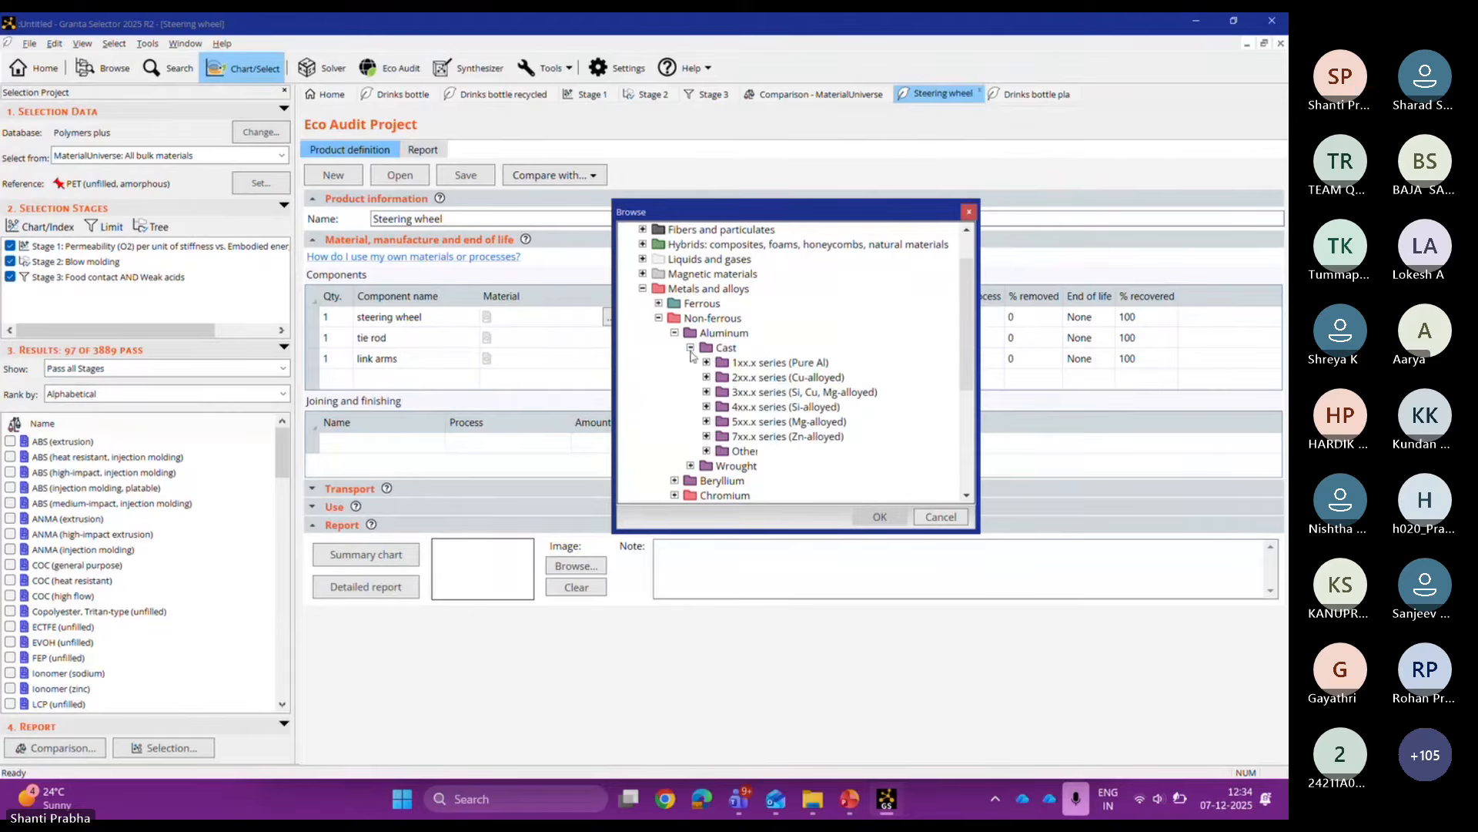
double_click(756, 422)
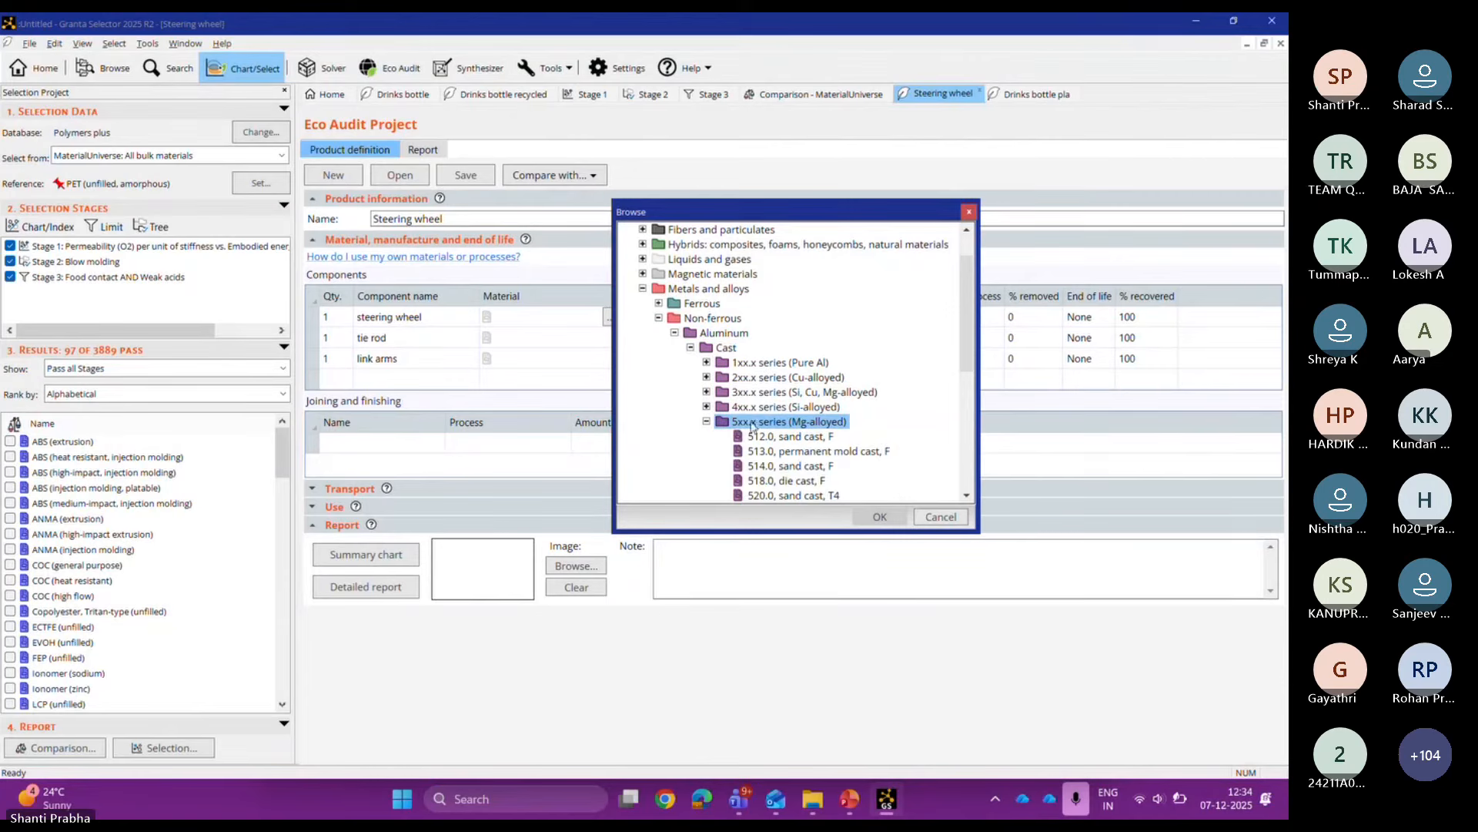
double_click(778, 438)
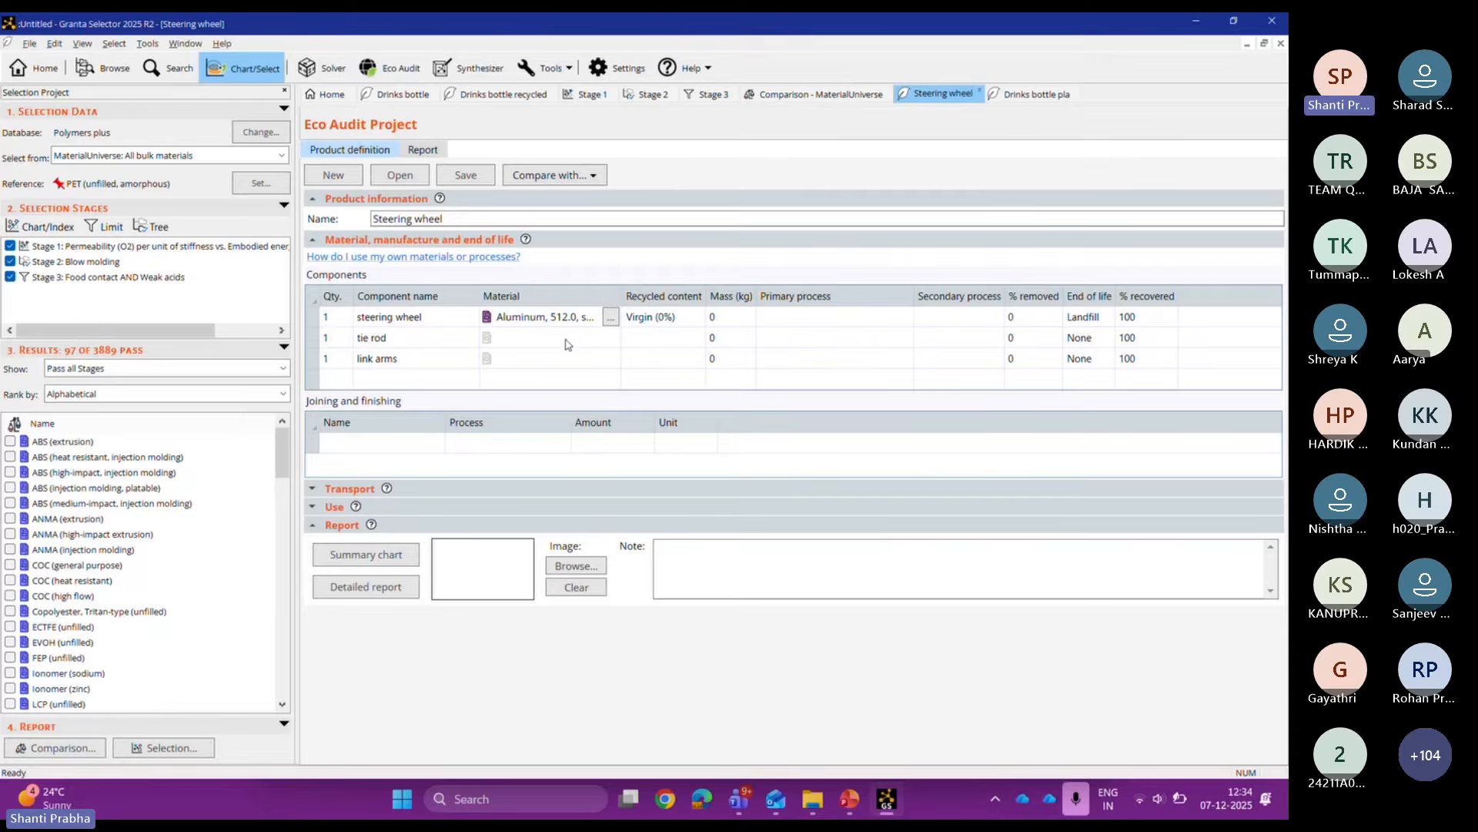
Step: Try the Typical % and Reused part recycled-content options for the steering wheel
left_click(688, 319)
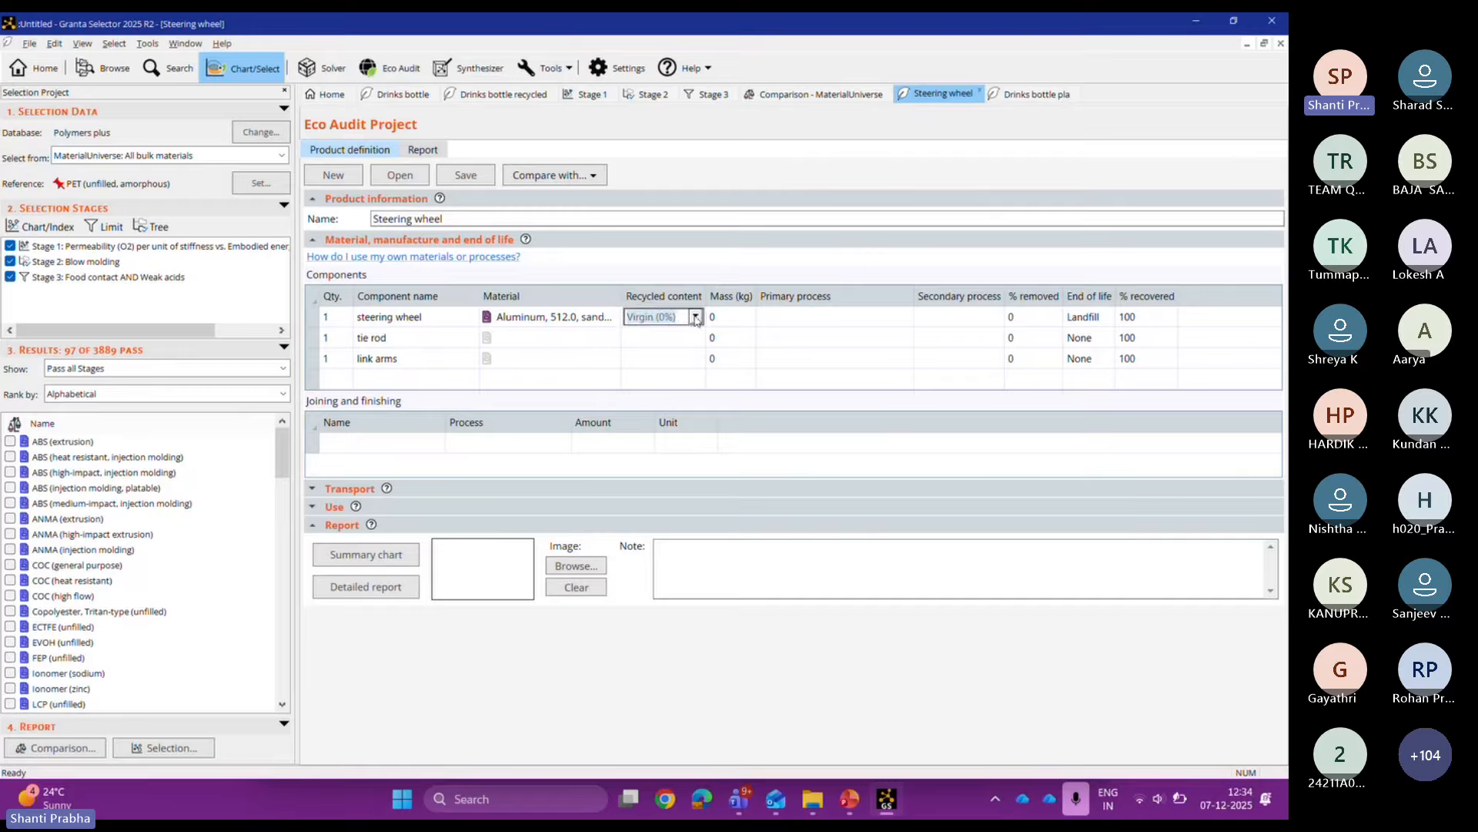
left_click(691, 317)
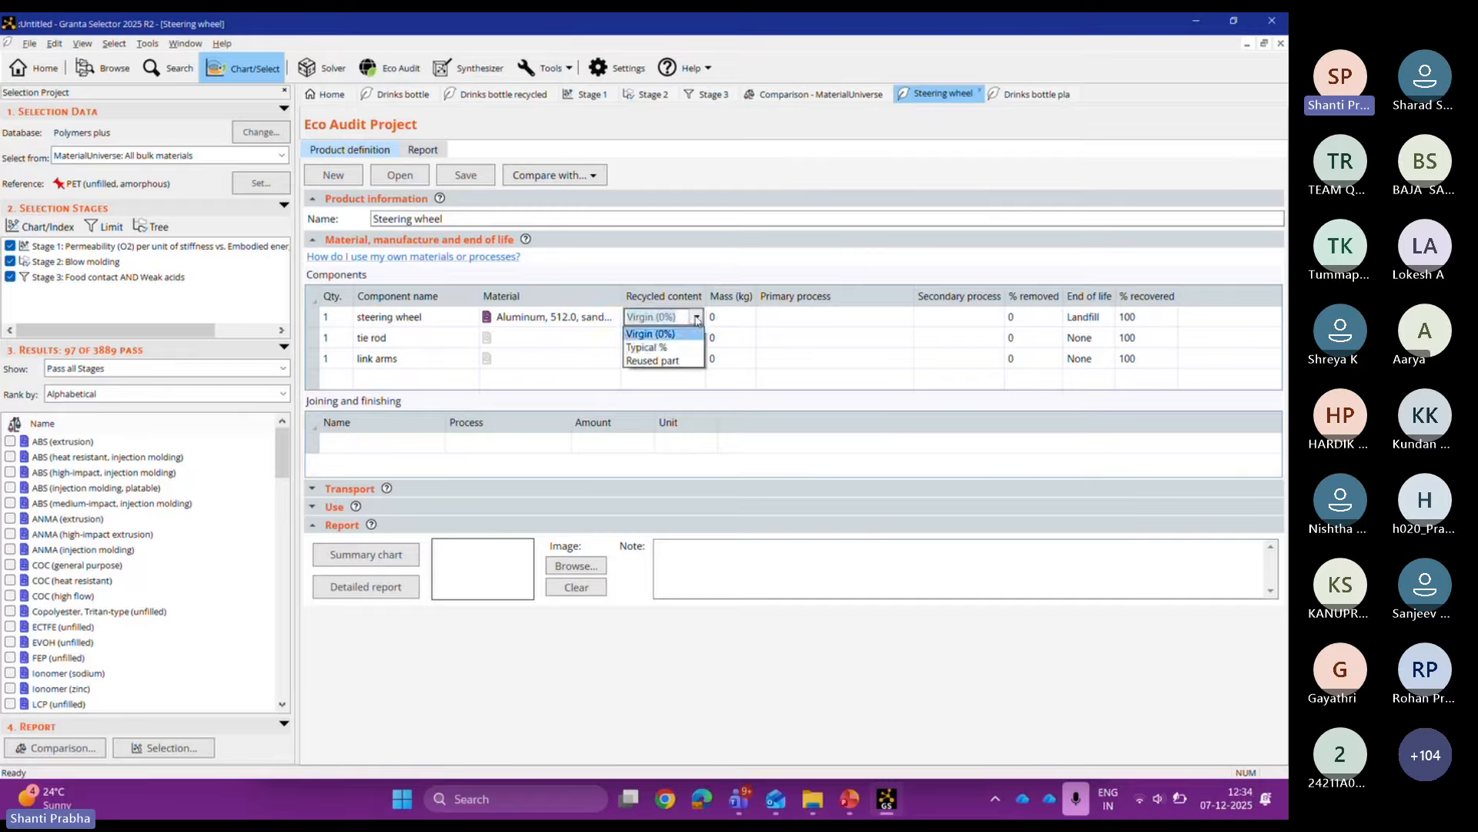
left_click(675, 351)
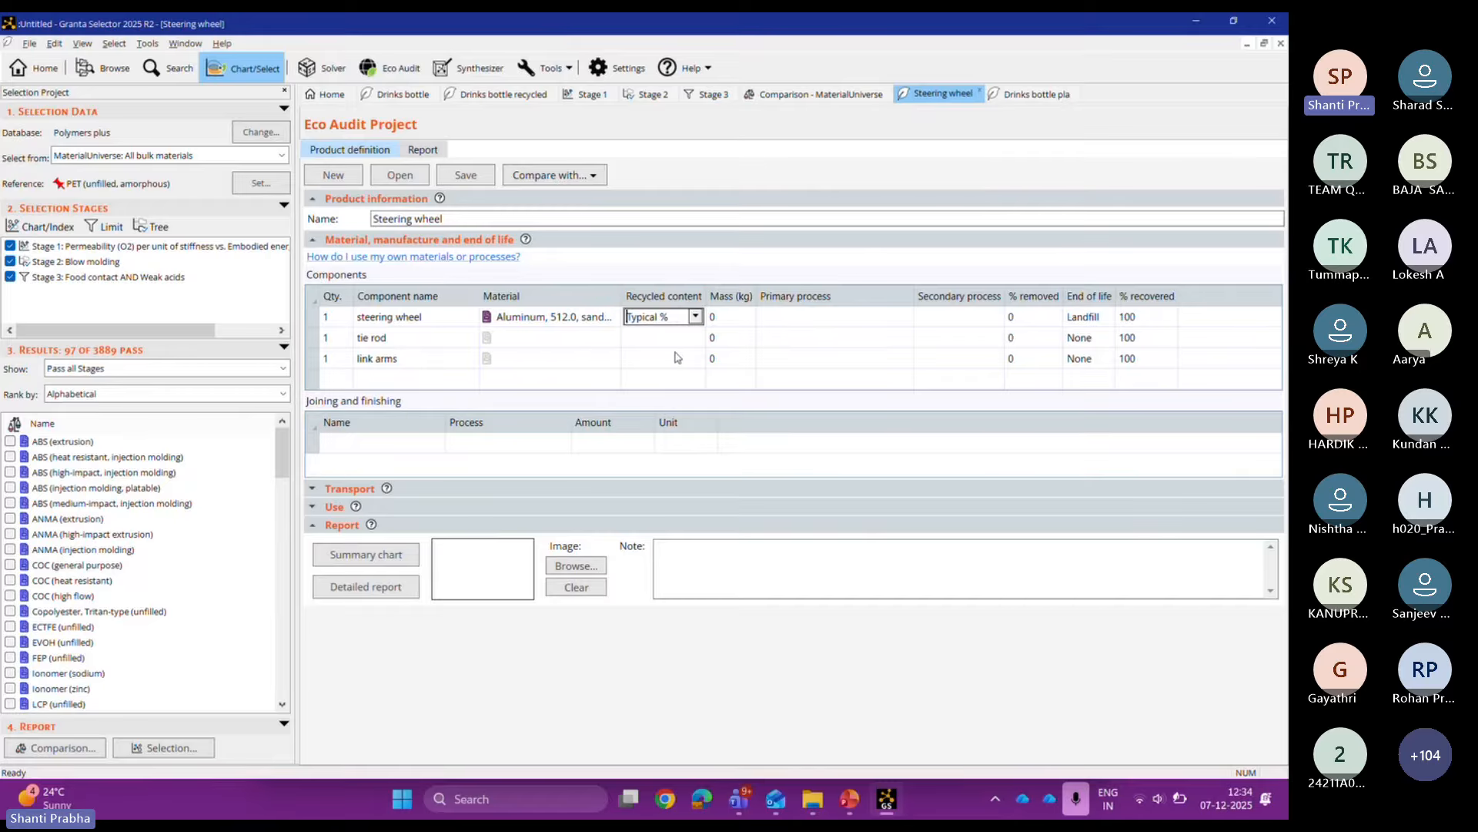
left_click(697, 316)
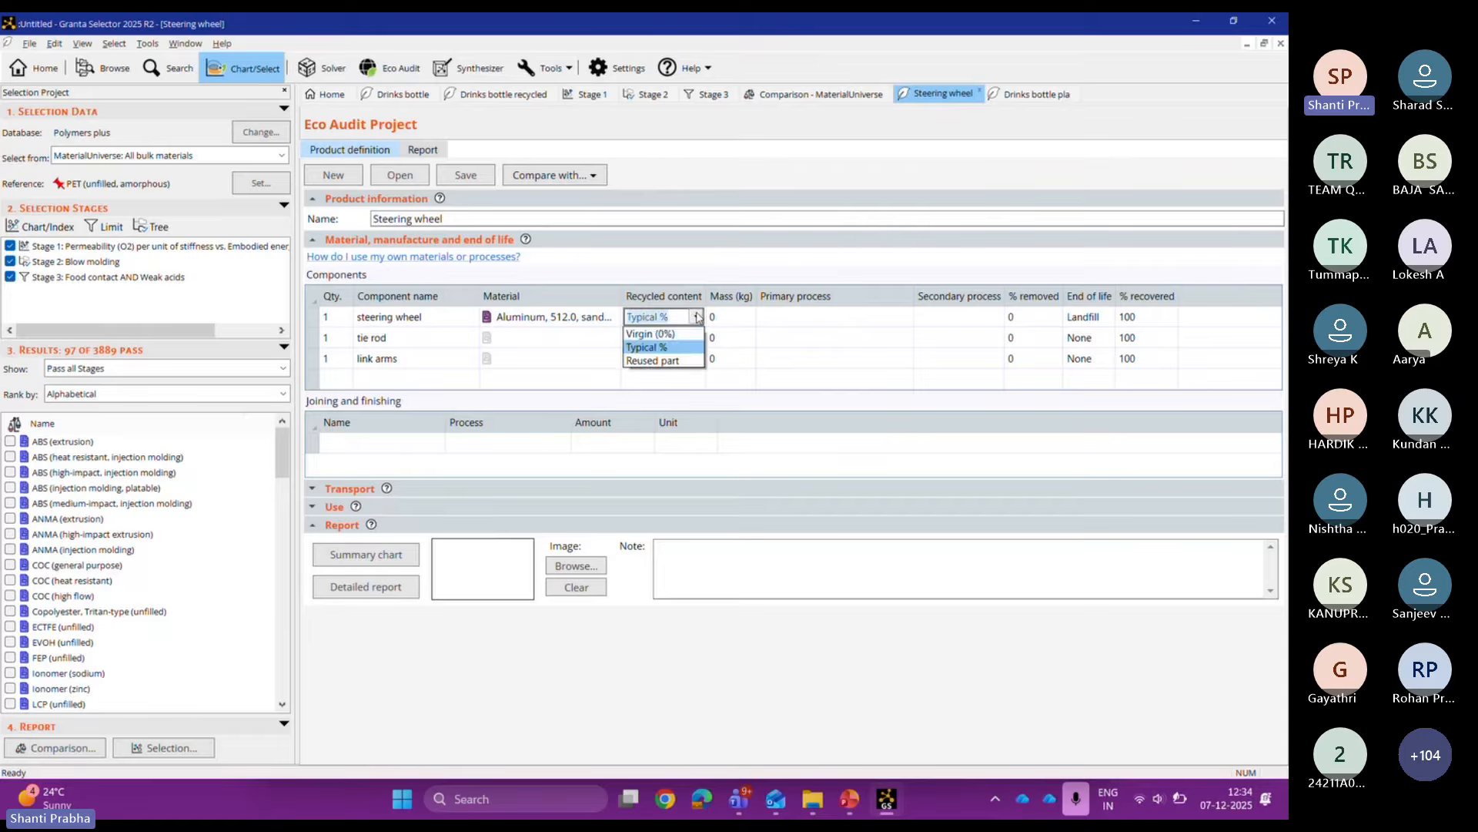
left_click(655, 361)
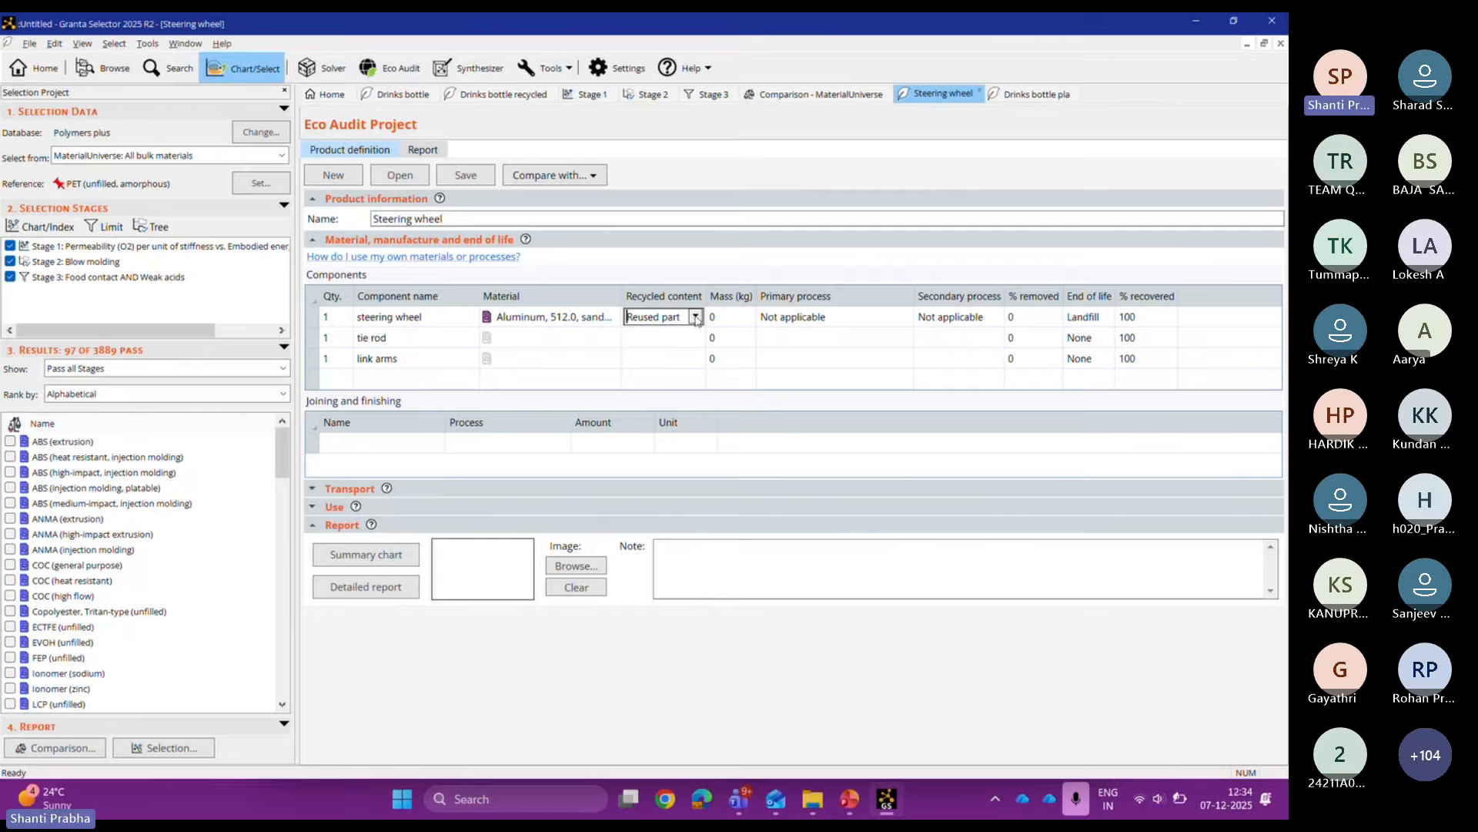
left_click(695, 316)
left_click(684, 350)
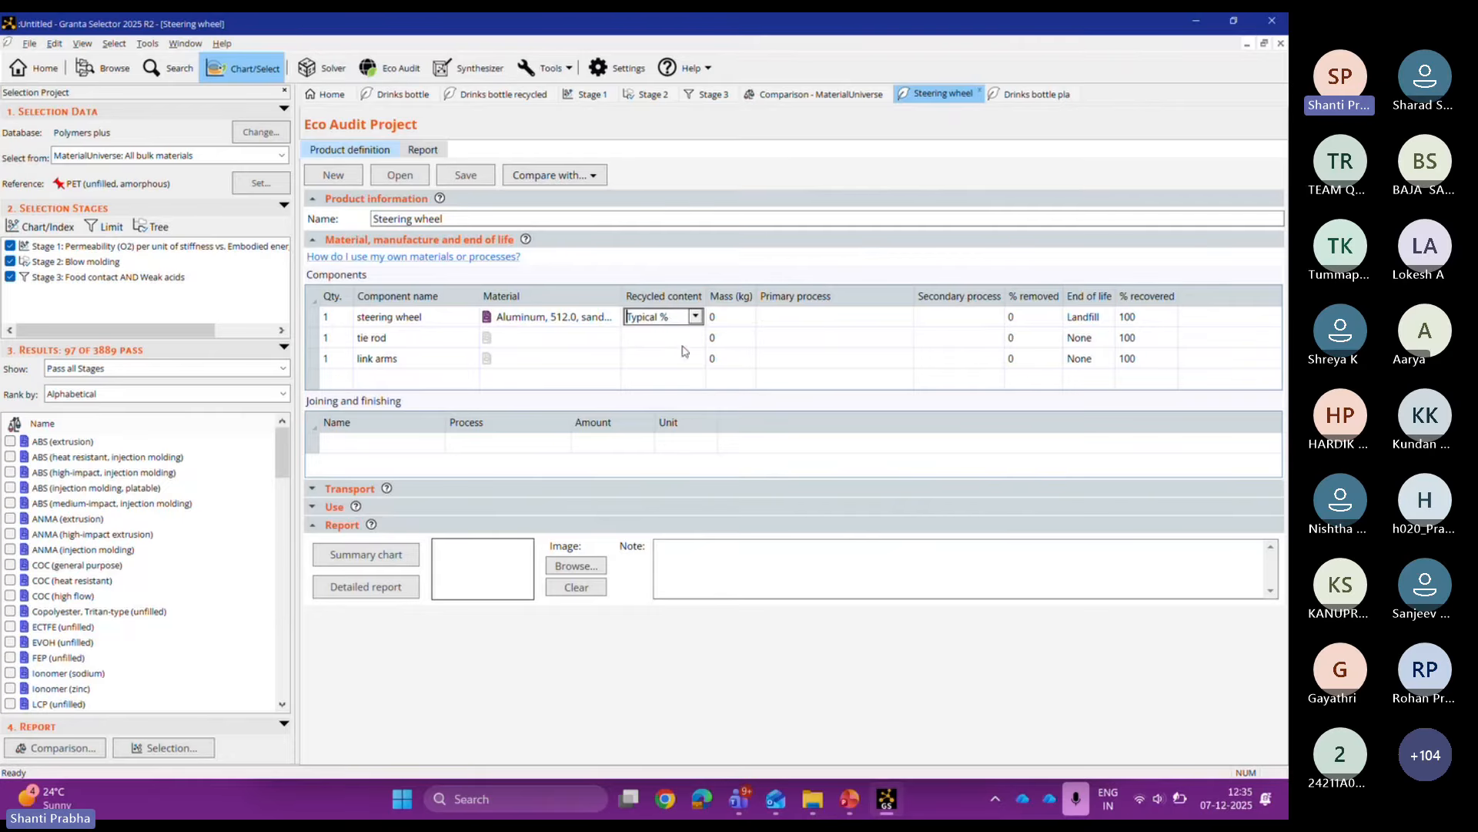
Step: Set the steering wheel's recycled content to 100%
double_click(669, 314)
key("BackSpace")
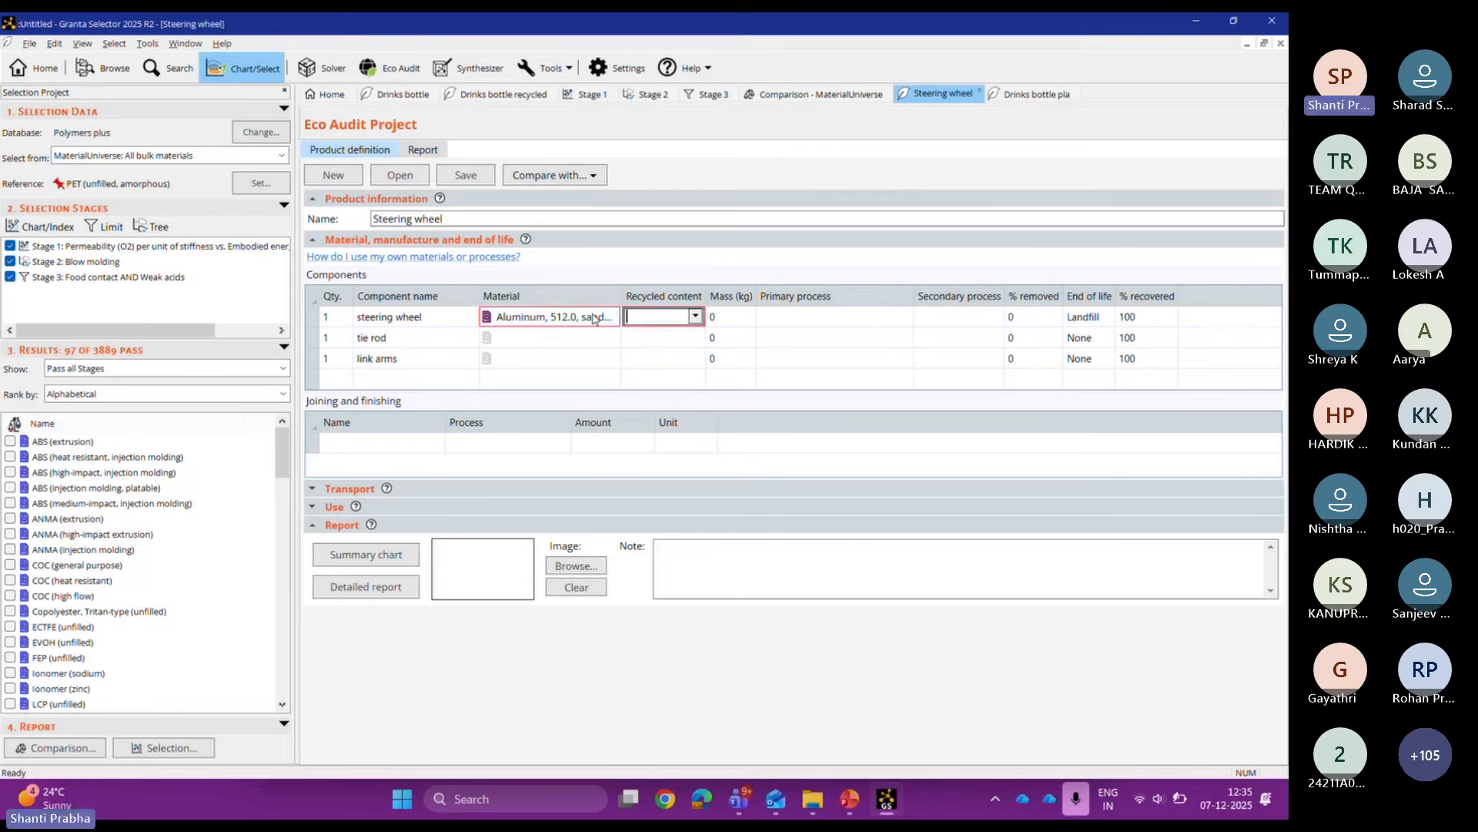
type("100")
key("Return")
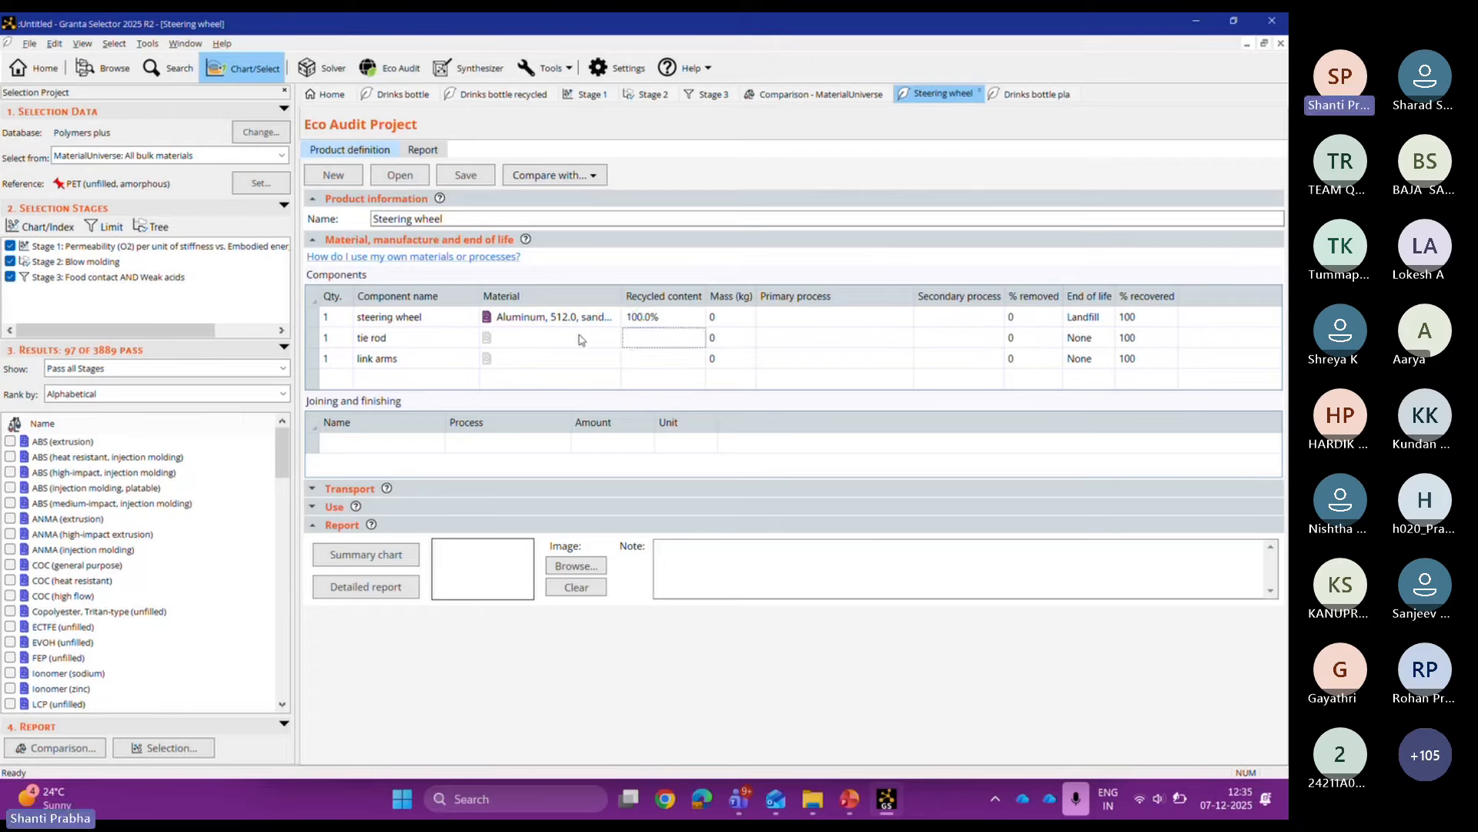
left_click(581, 340)
mouse_move(841, 798)
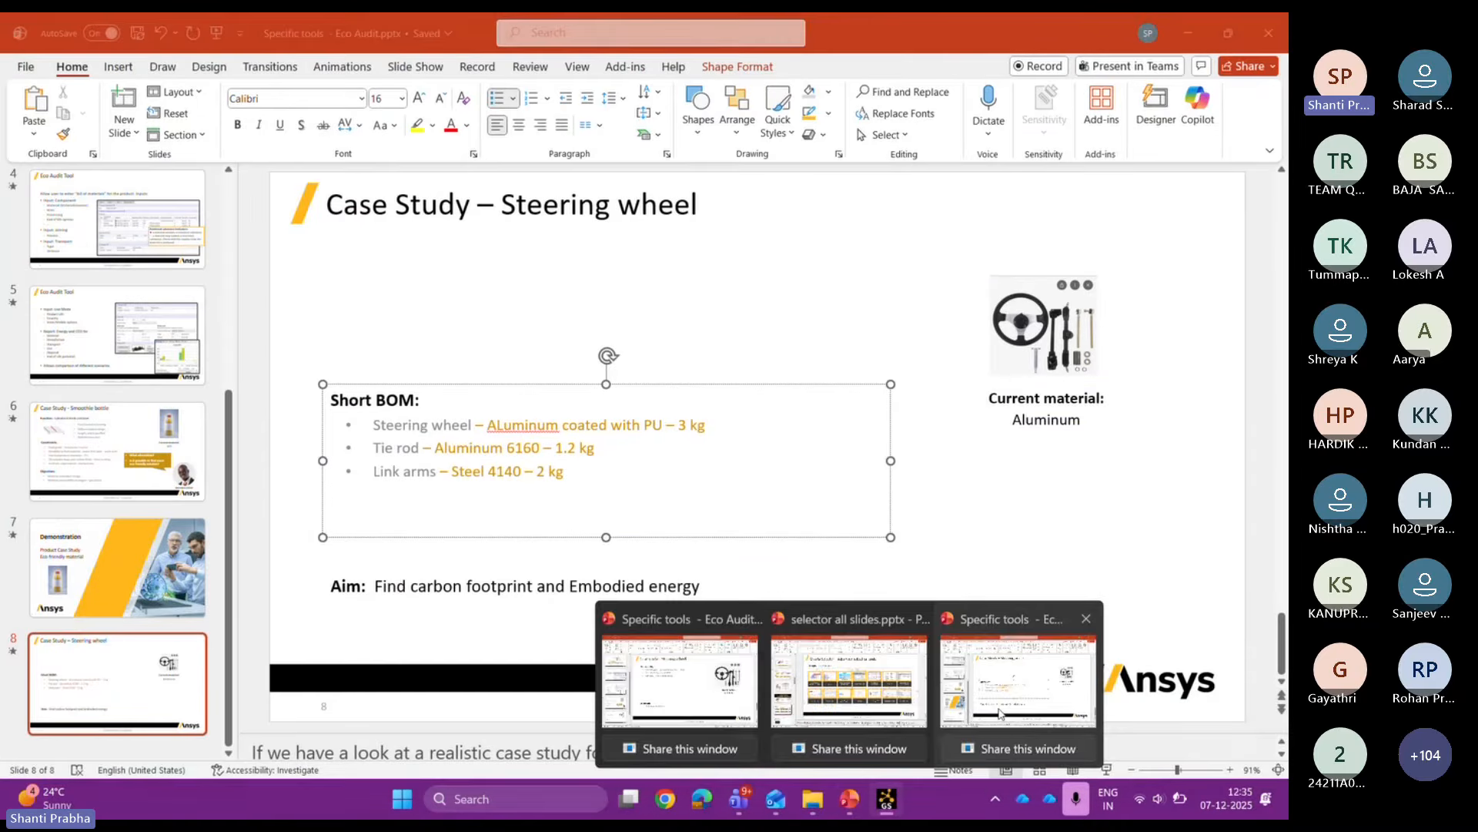
Step: Review the Short BOM and Case Study – Steering wheel slides in the PowerPoint Eco Audit presentation
left_click(1000, 713)
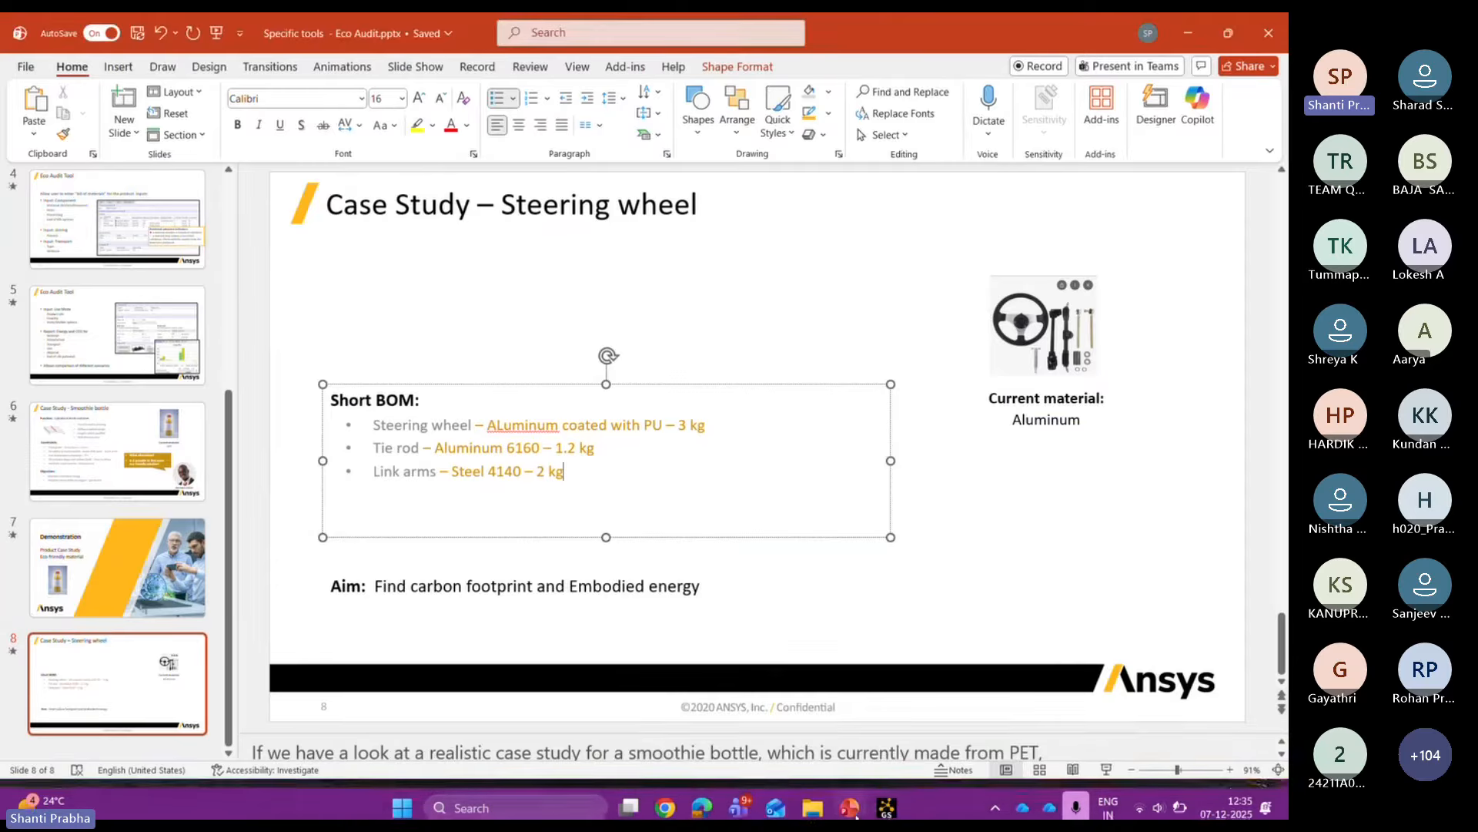
left_click(851, 800)
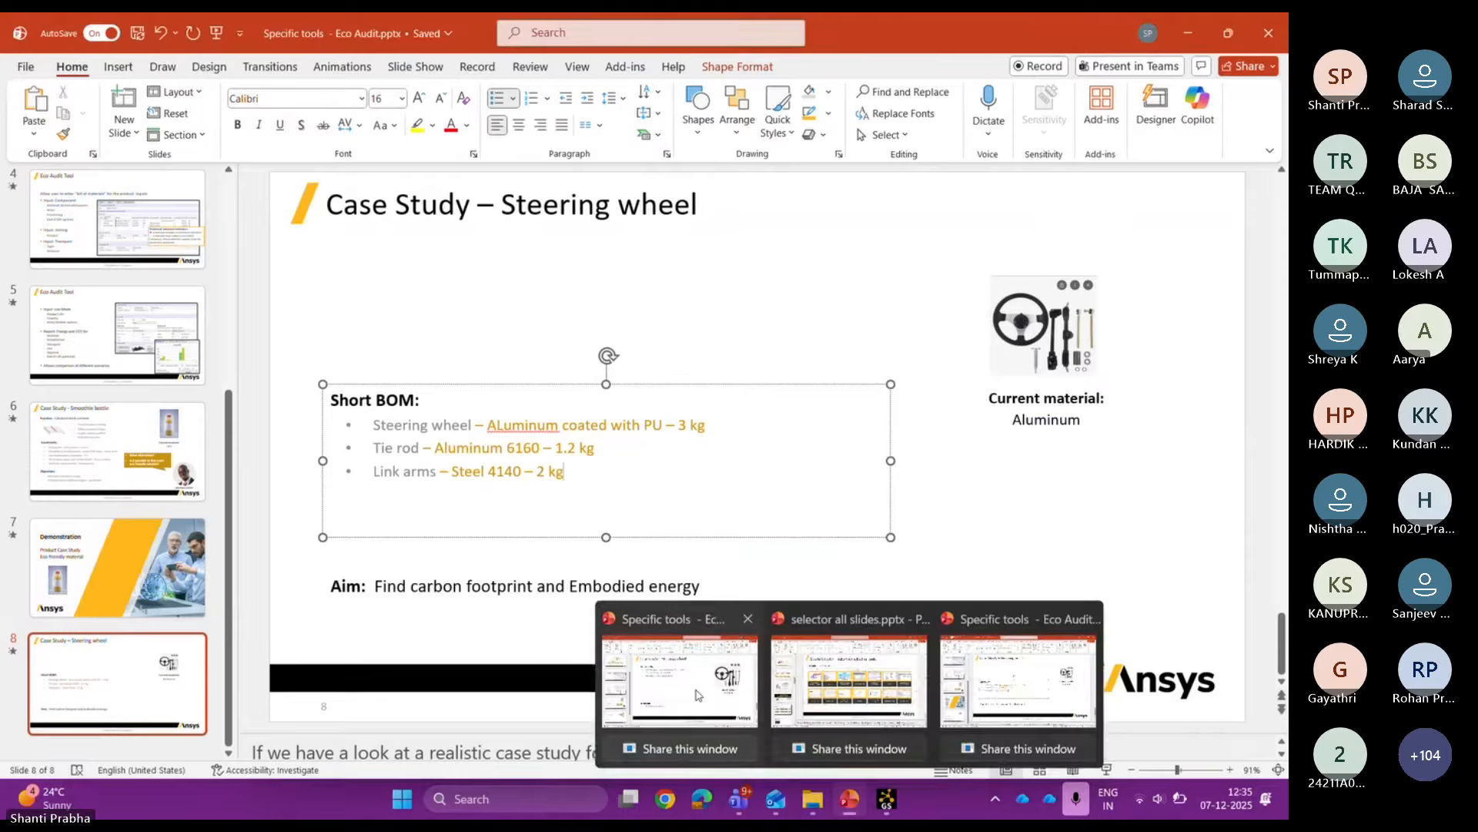
left_click(696, 681)
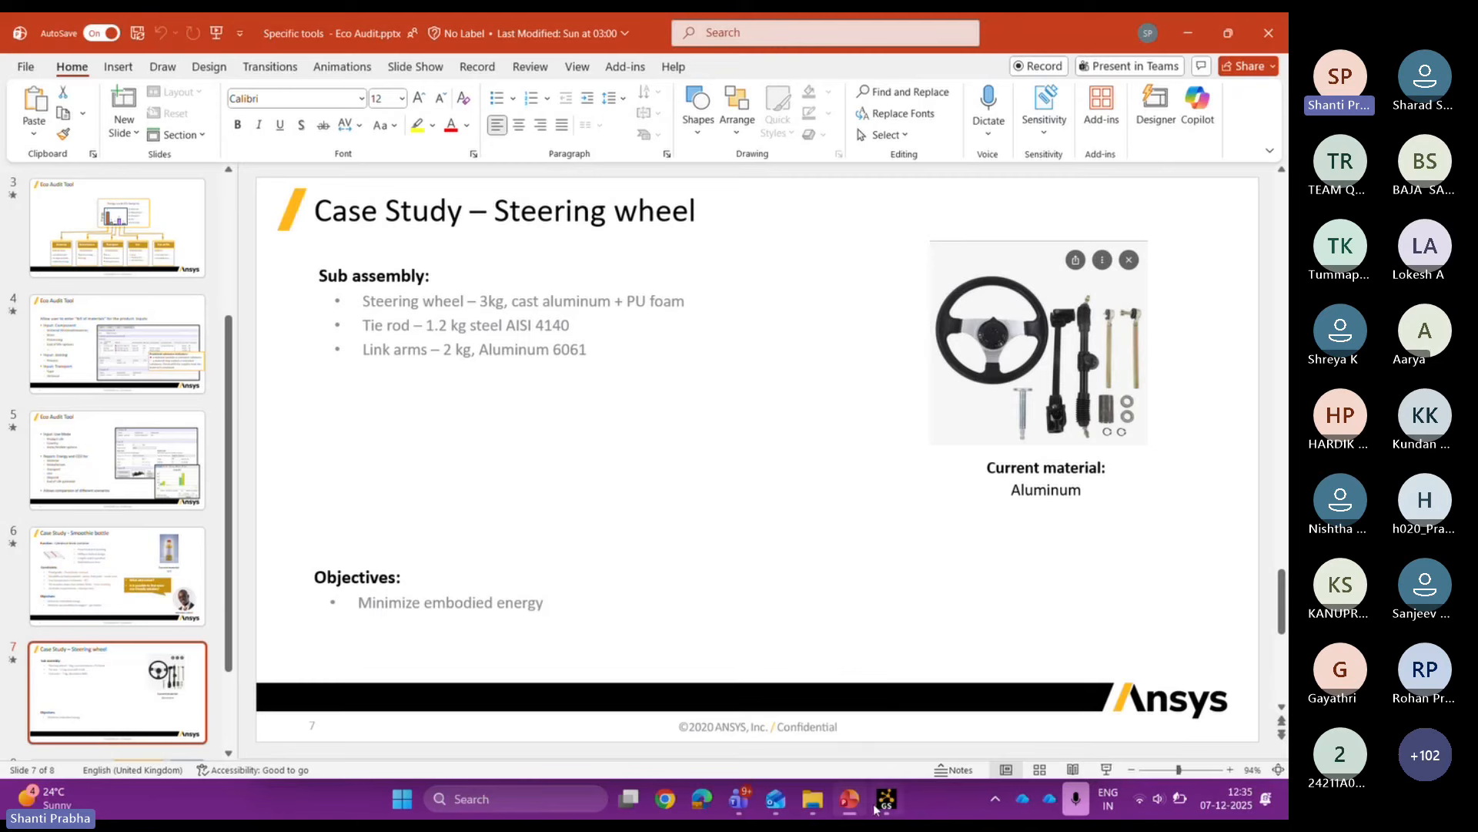
Step: Enter tie rod mass 1.2 kg and link arms mass 2 kg, with quantity 2 for both
mouse_move(878, 809)
left_click(876, 730)
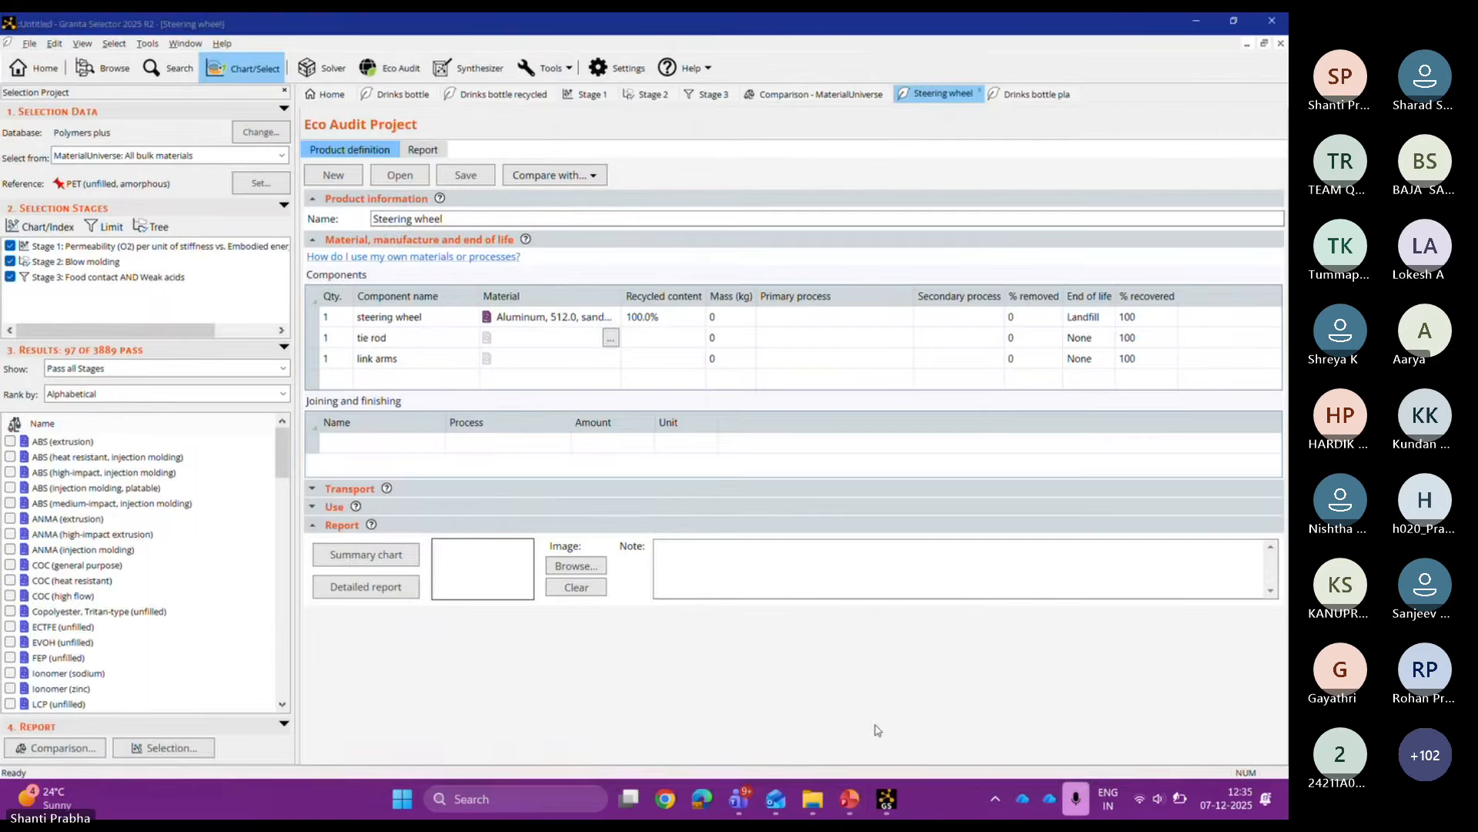
left_click(735, 336)
type("1.2")
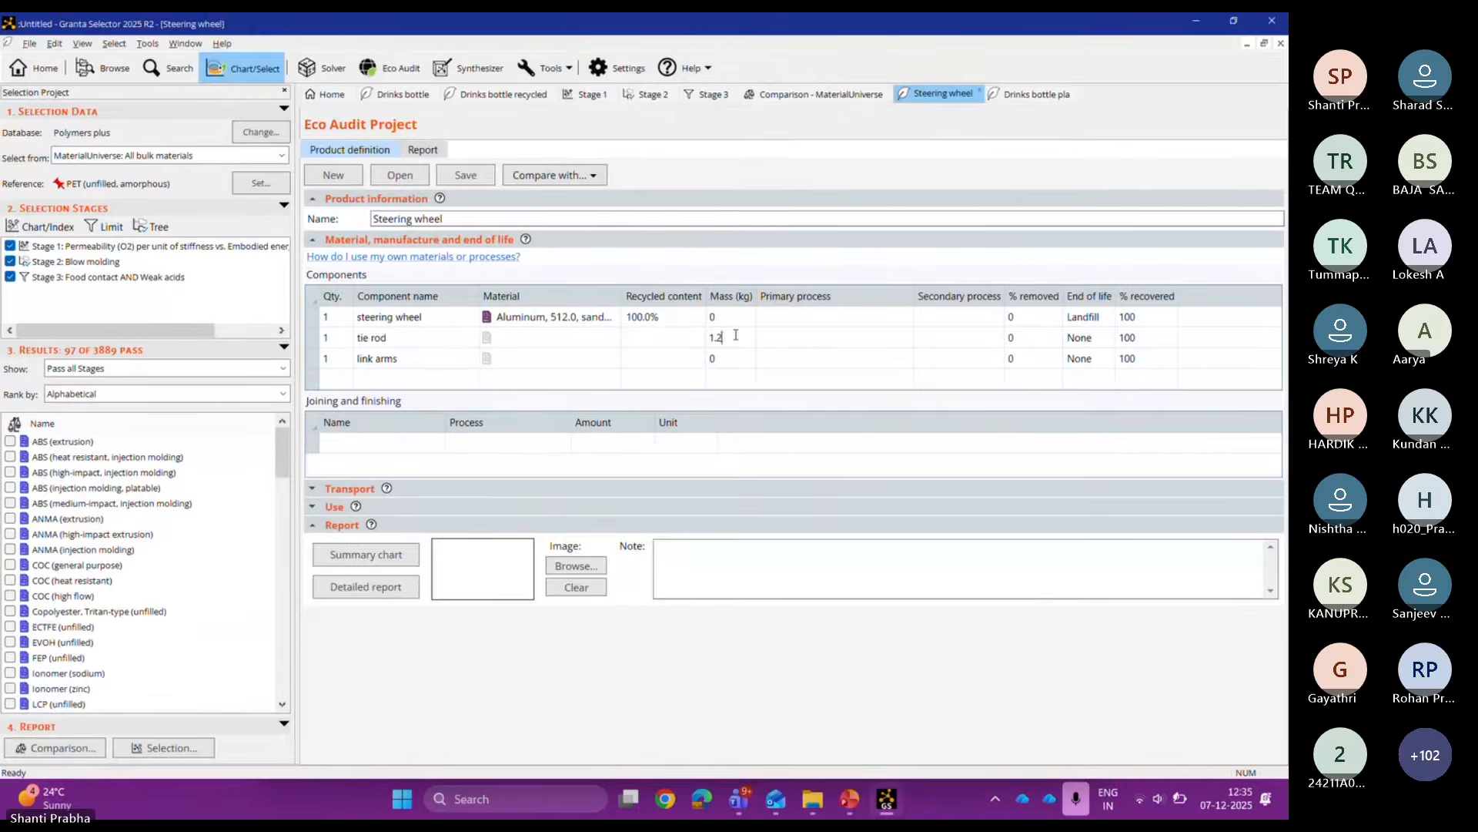
left_click(735, 360)
type("2")
left_click(339, 365)
type("2")
left_click(336, 333)
type("2")
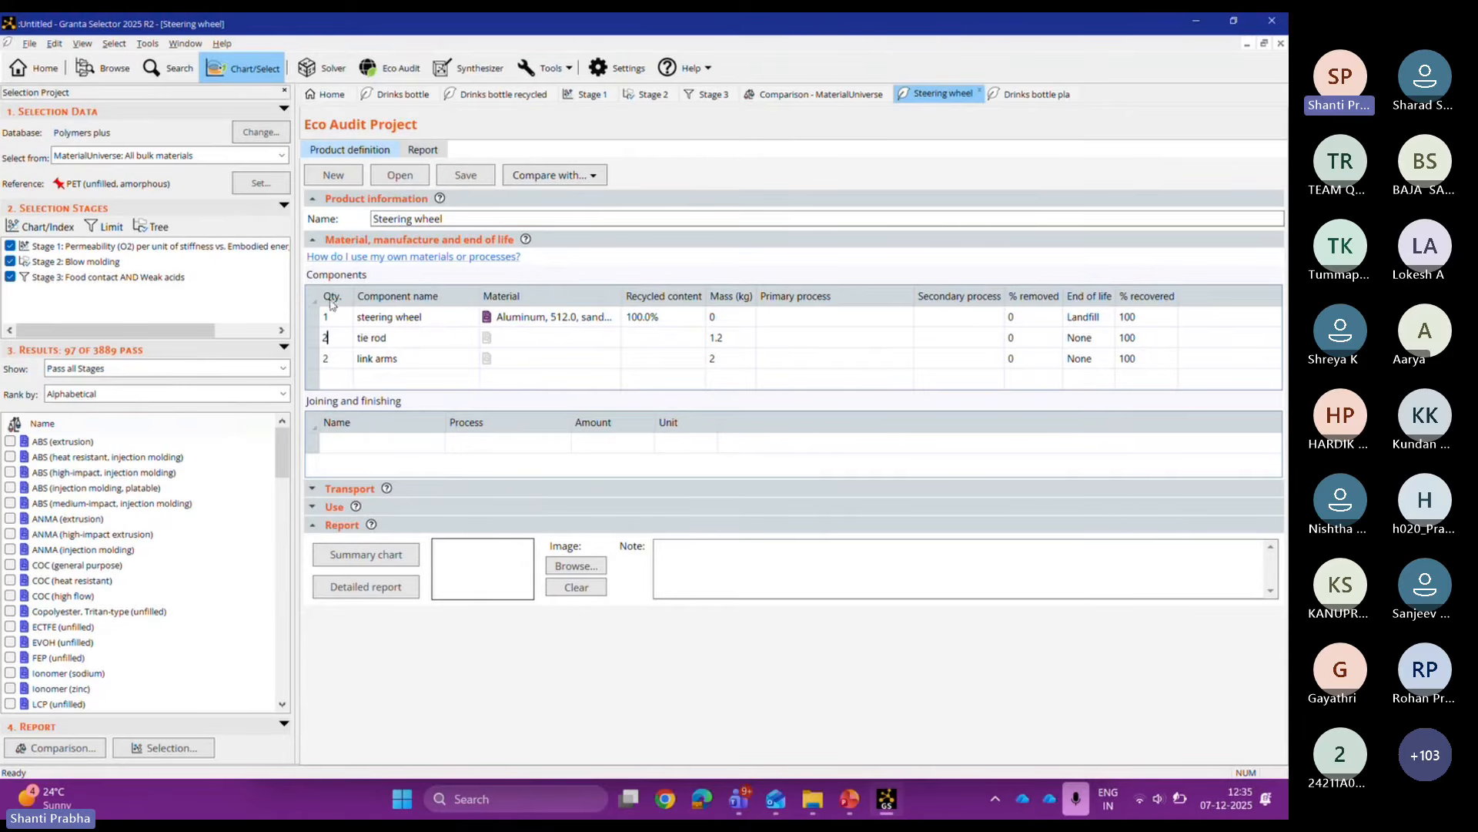
left_click(594, 340)
Step: Assign cast austenitic stainless steel ASTM CE-30, as cast, to the tie rod
left_click(613, 340)
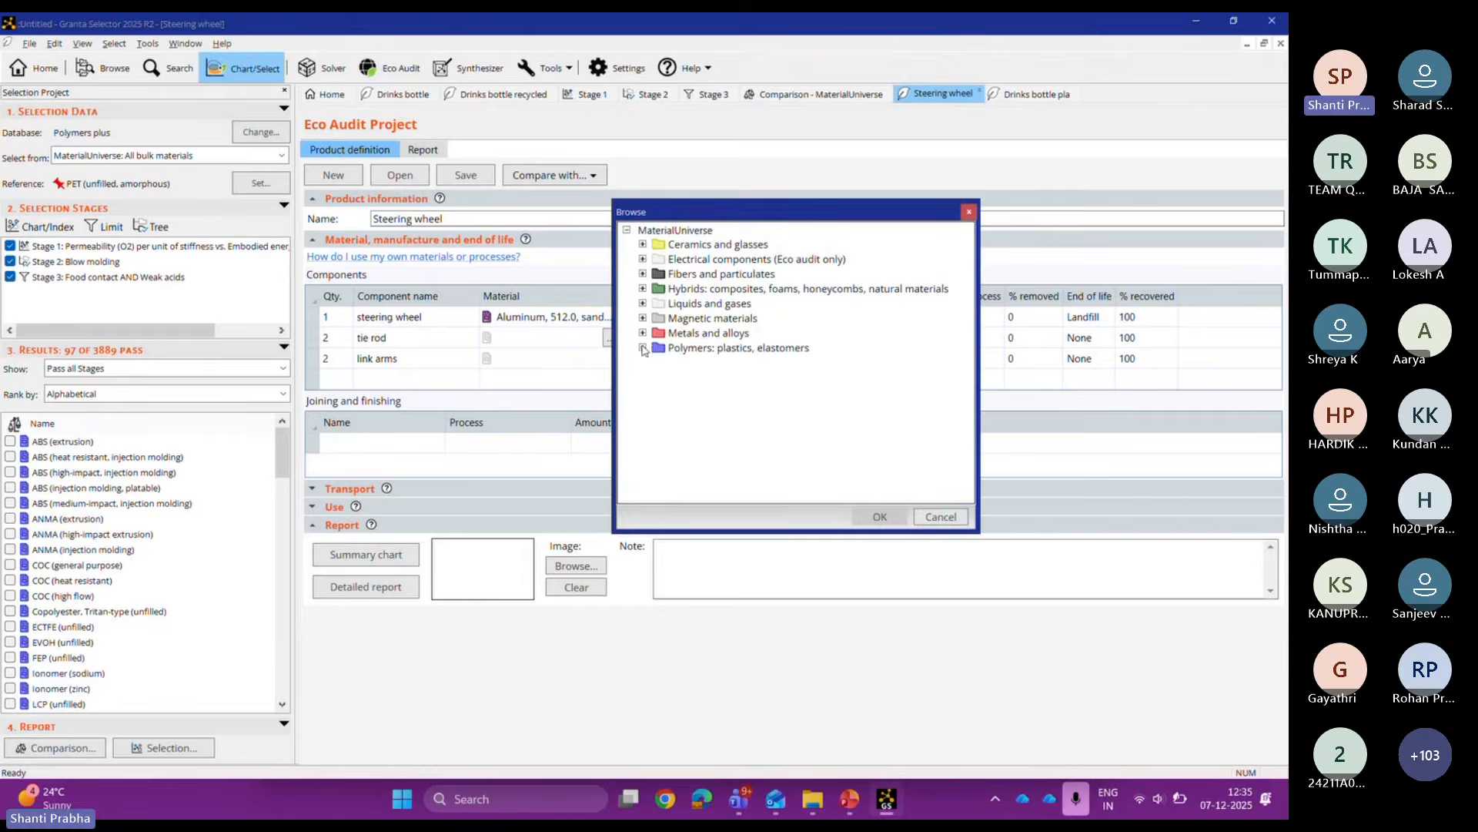
left_click(643, 333)
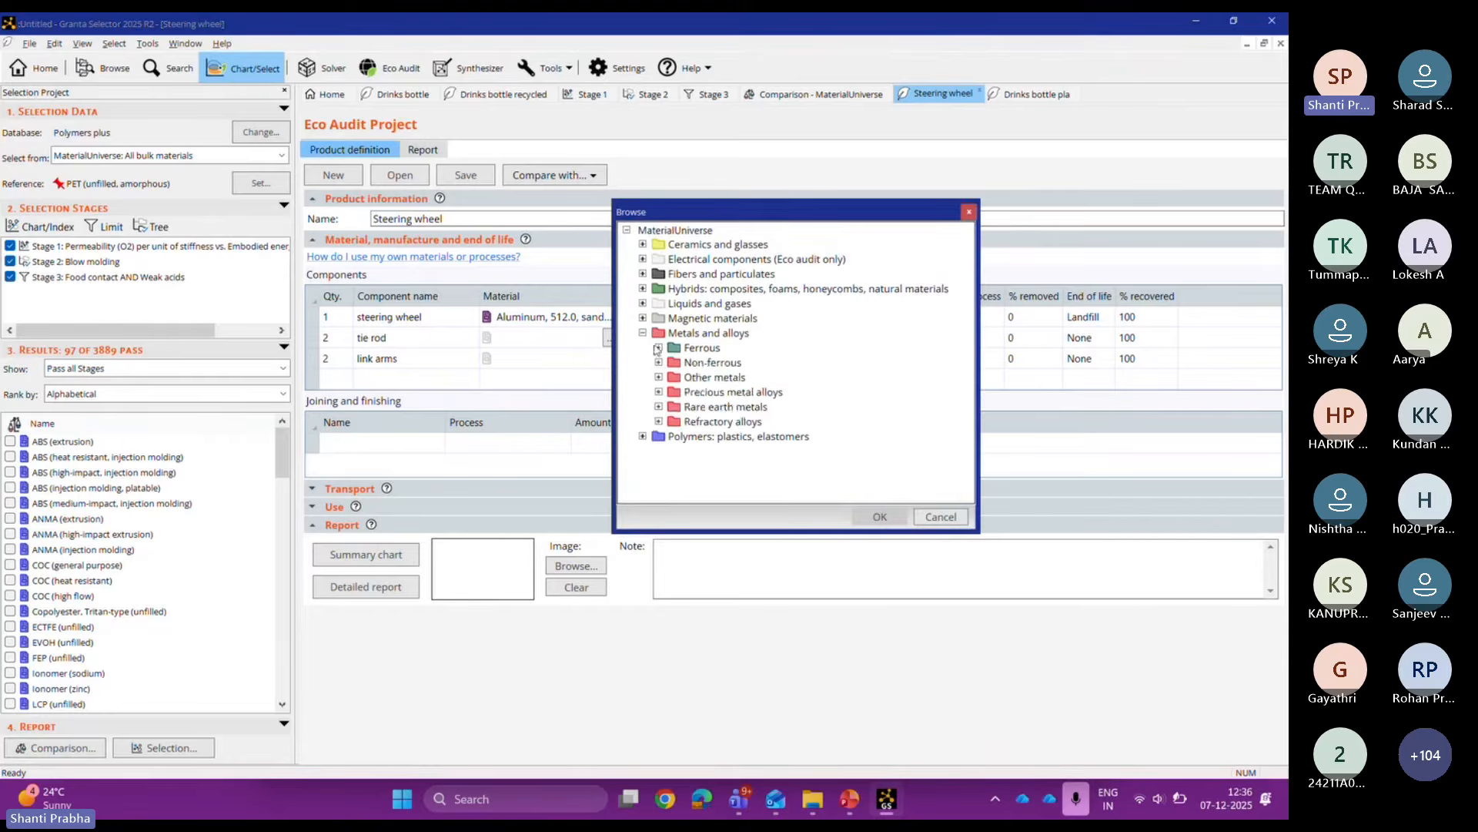
left_click(659, 348)
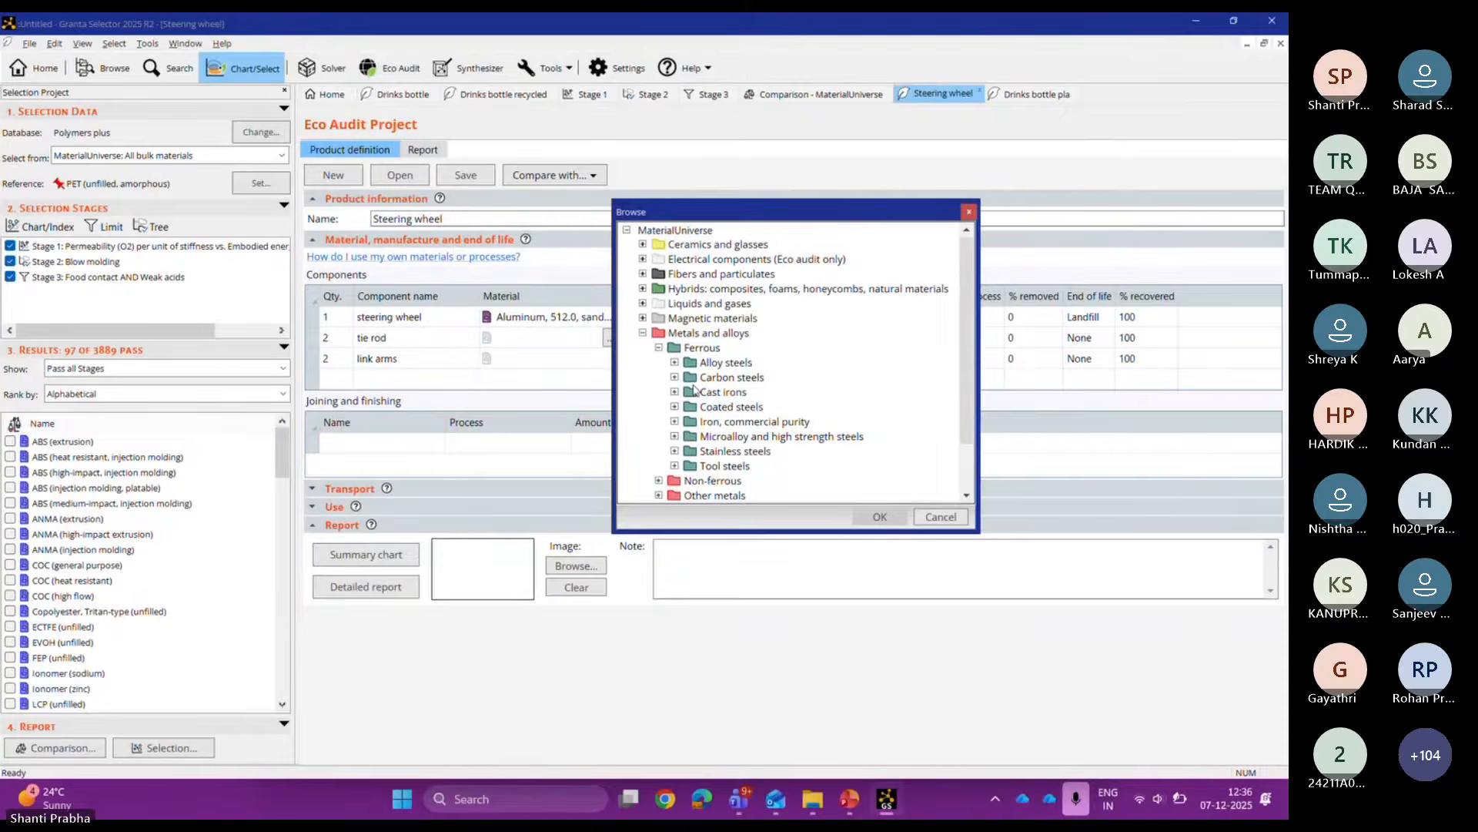
left_click(675, 451)
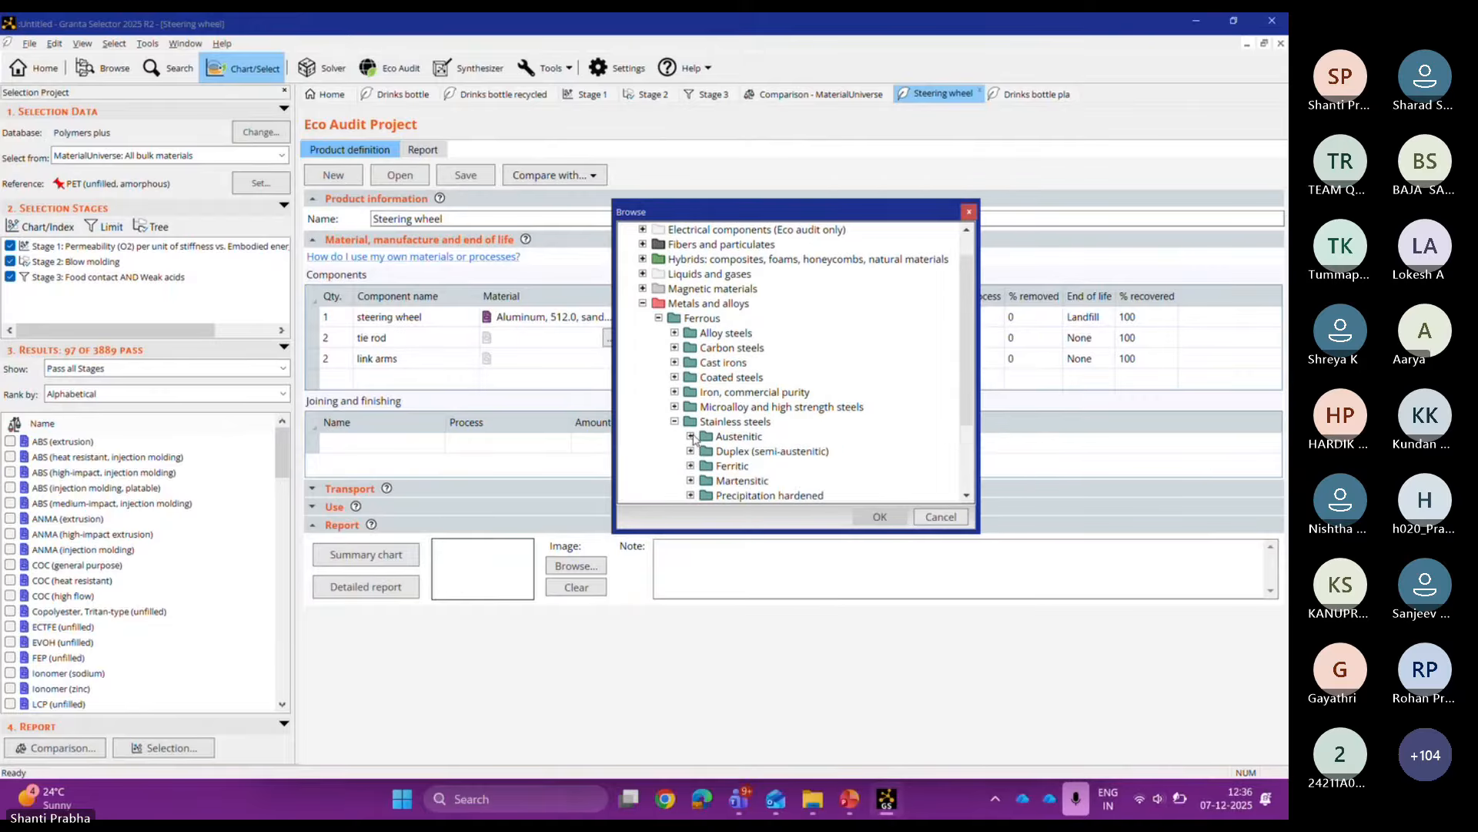
left_click(691, 437)
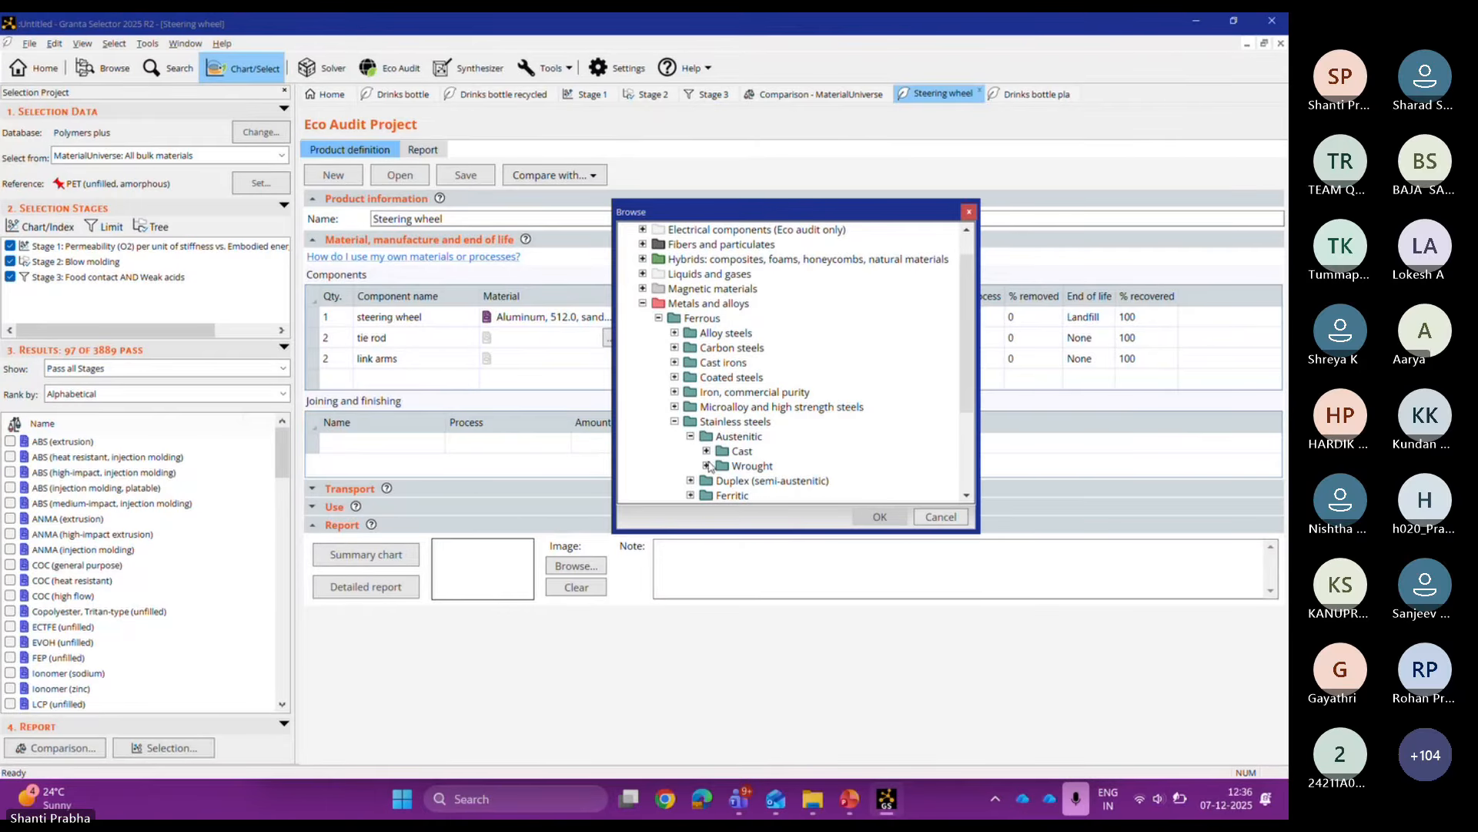
left_click(707, 451)
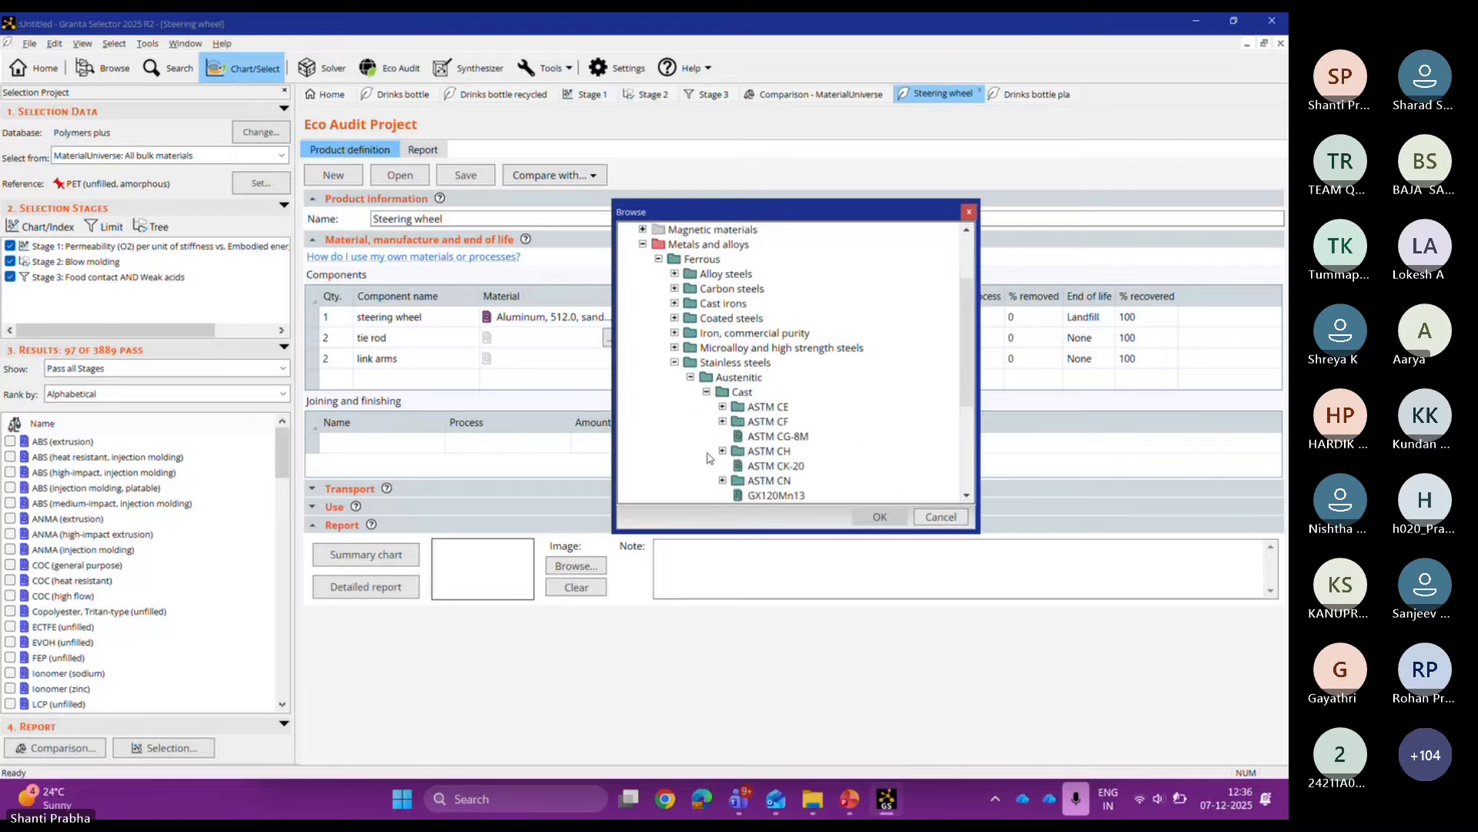
double_click(747, 406)
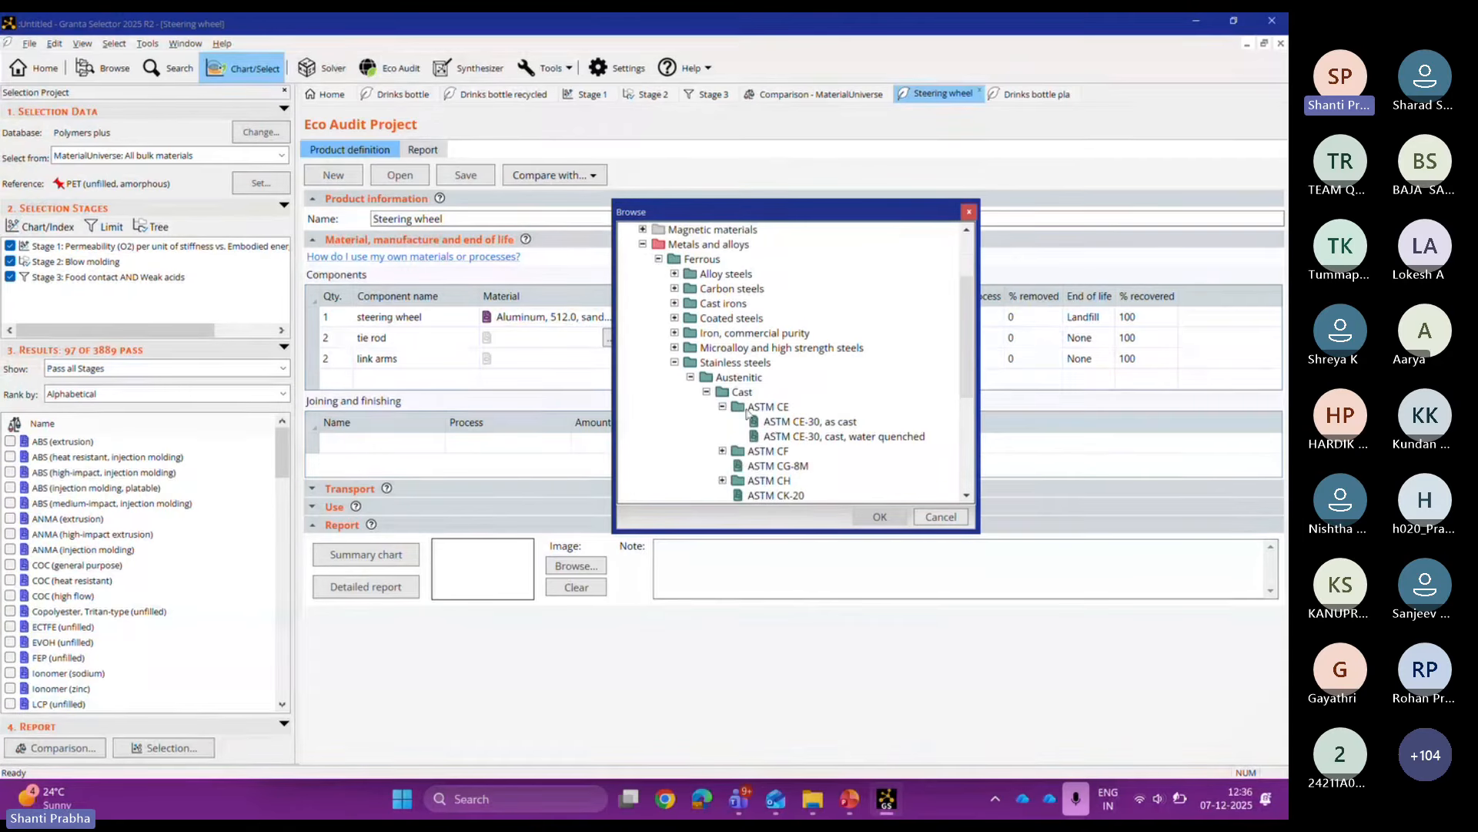
double_click(773, 423)
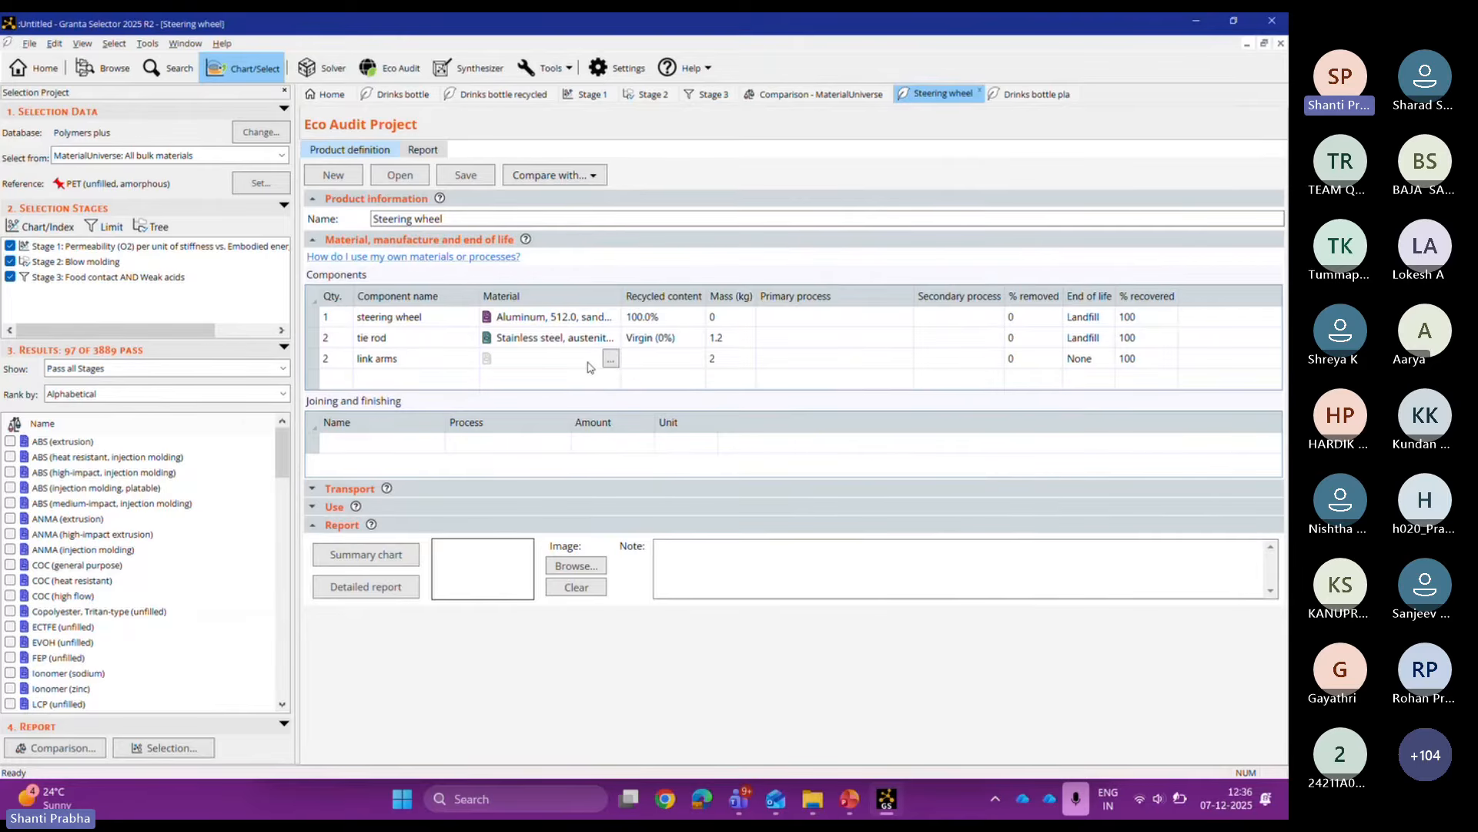
Step: Assign wrought Aluminum 7075 in O temper to the link arms
left_click(610, 359)
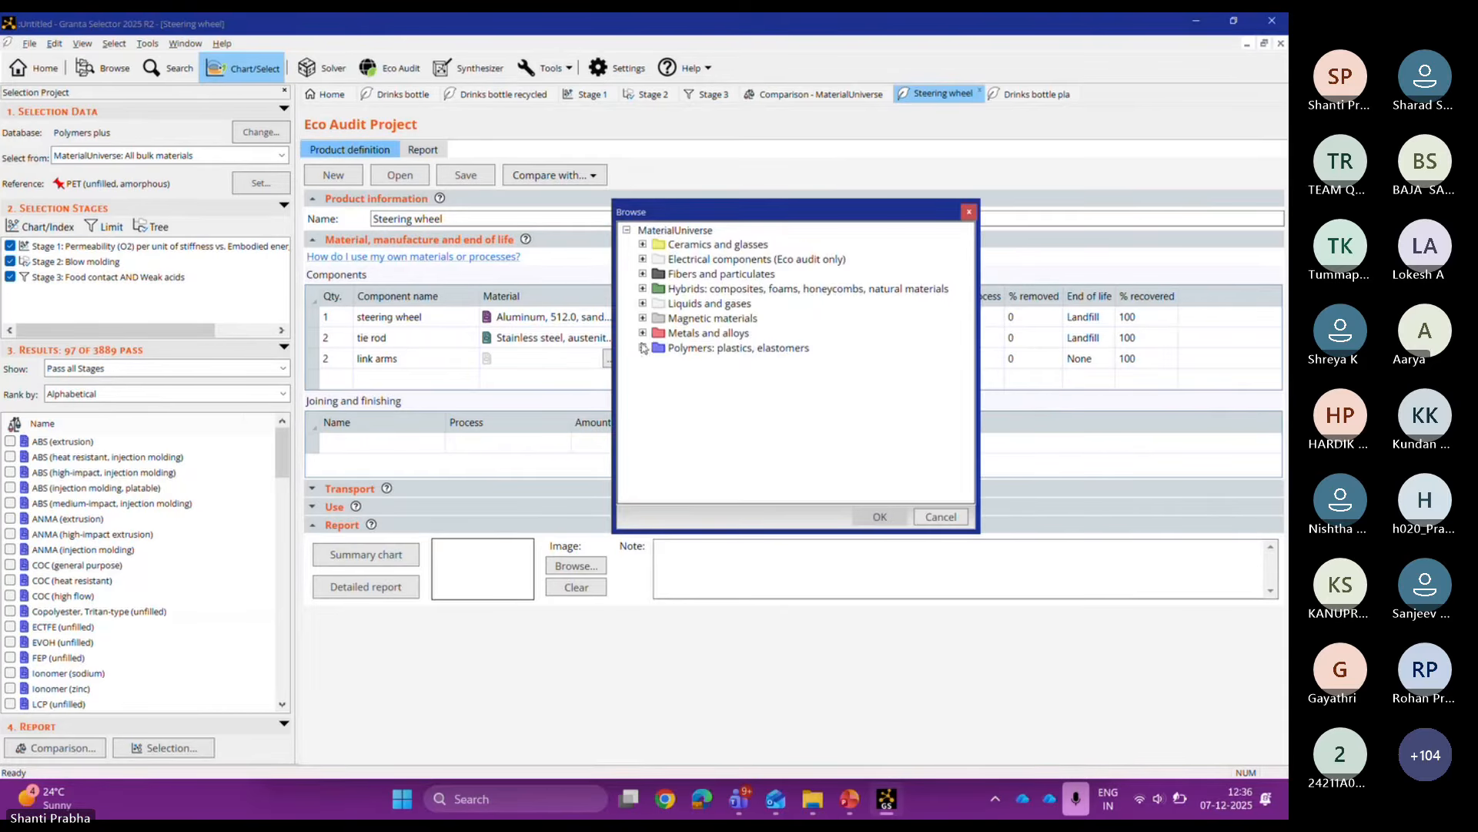
left_click(642, 333)
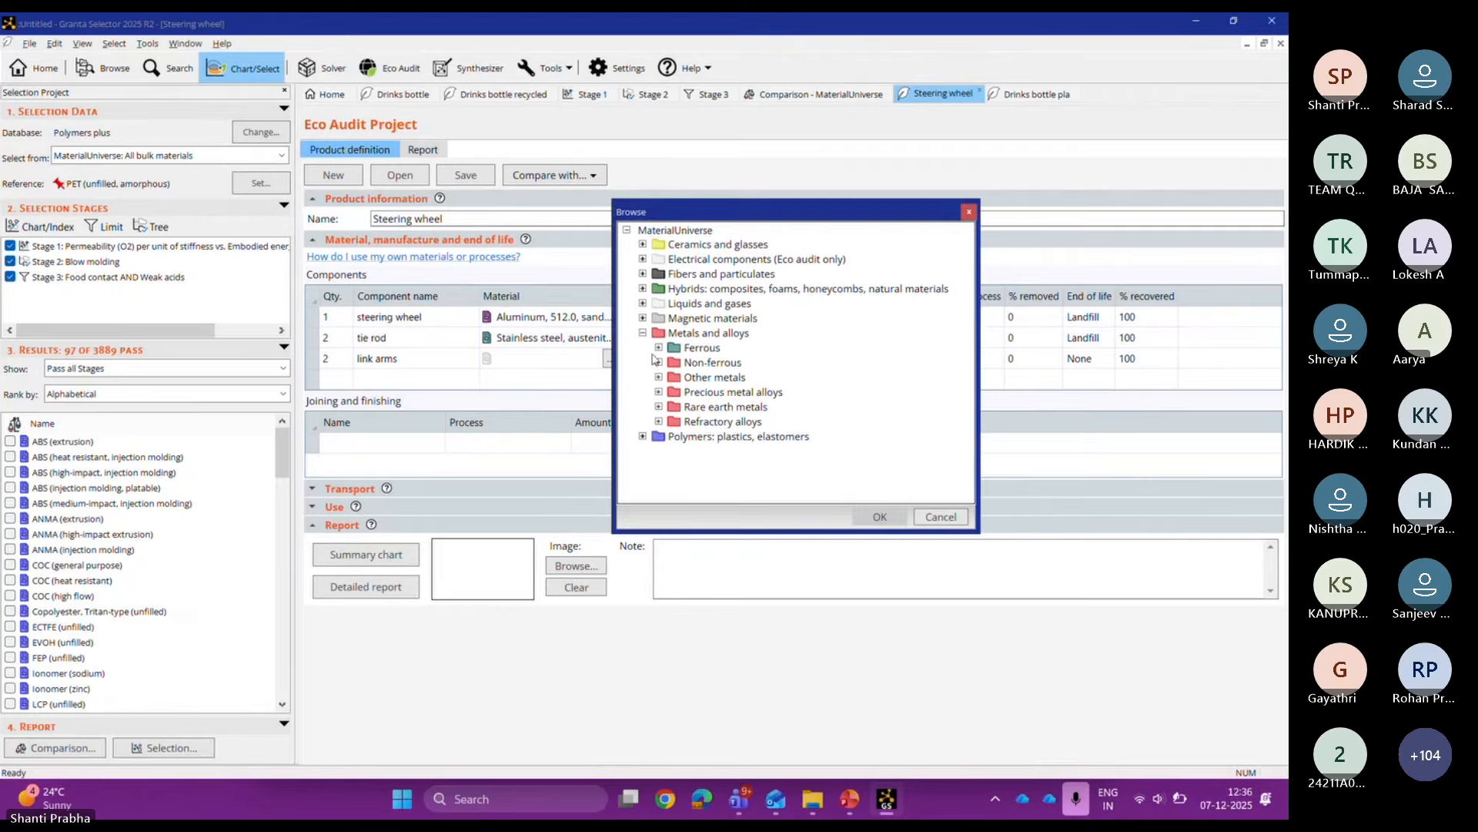
left_click(658, 363)
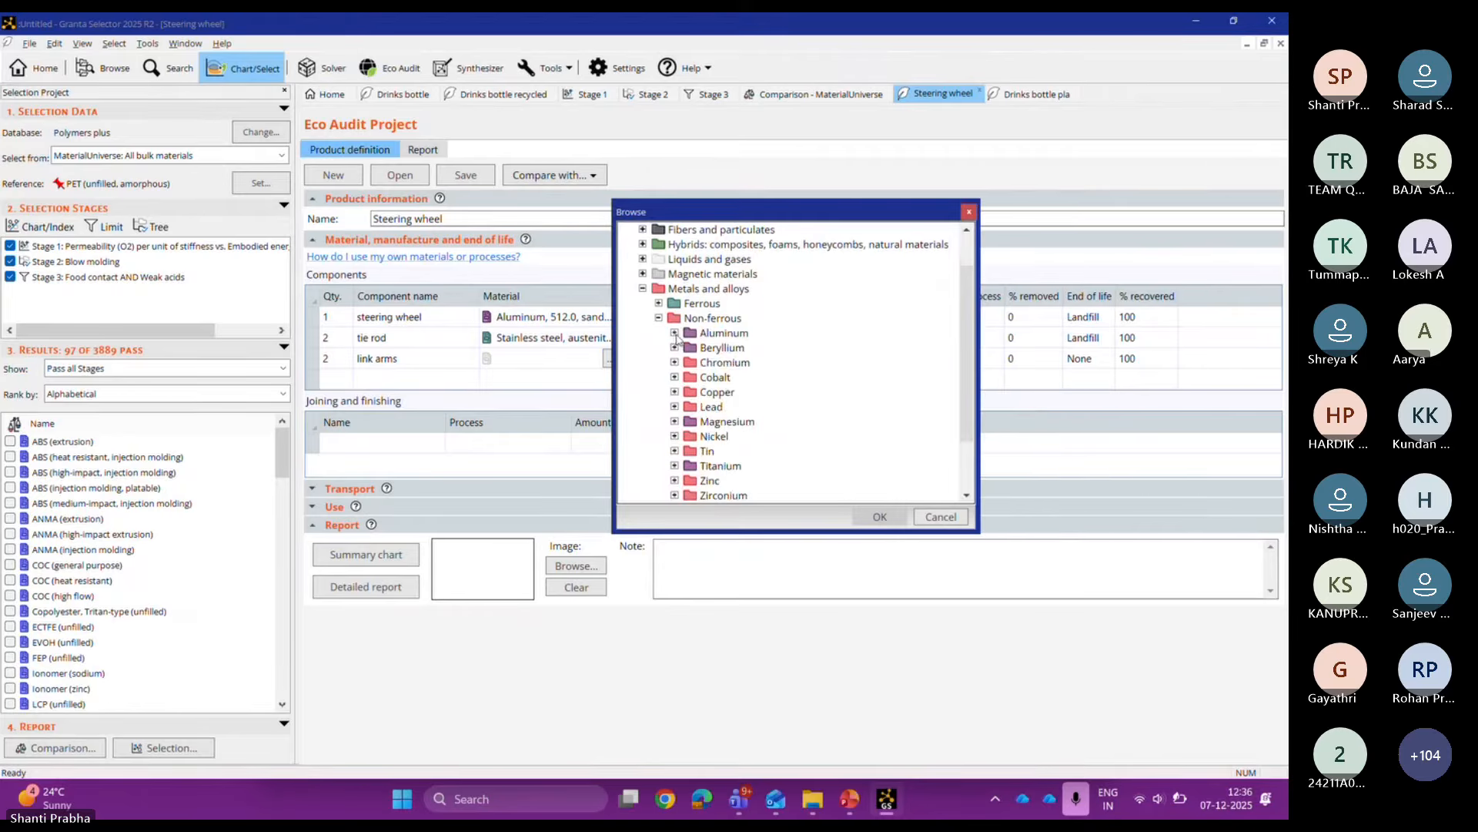
left_click(675, 333)
left_click(691, 362)
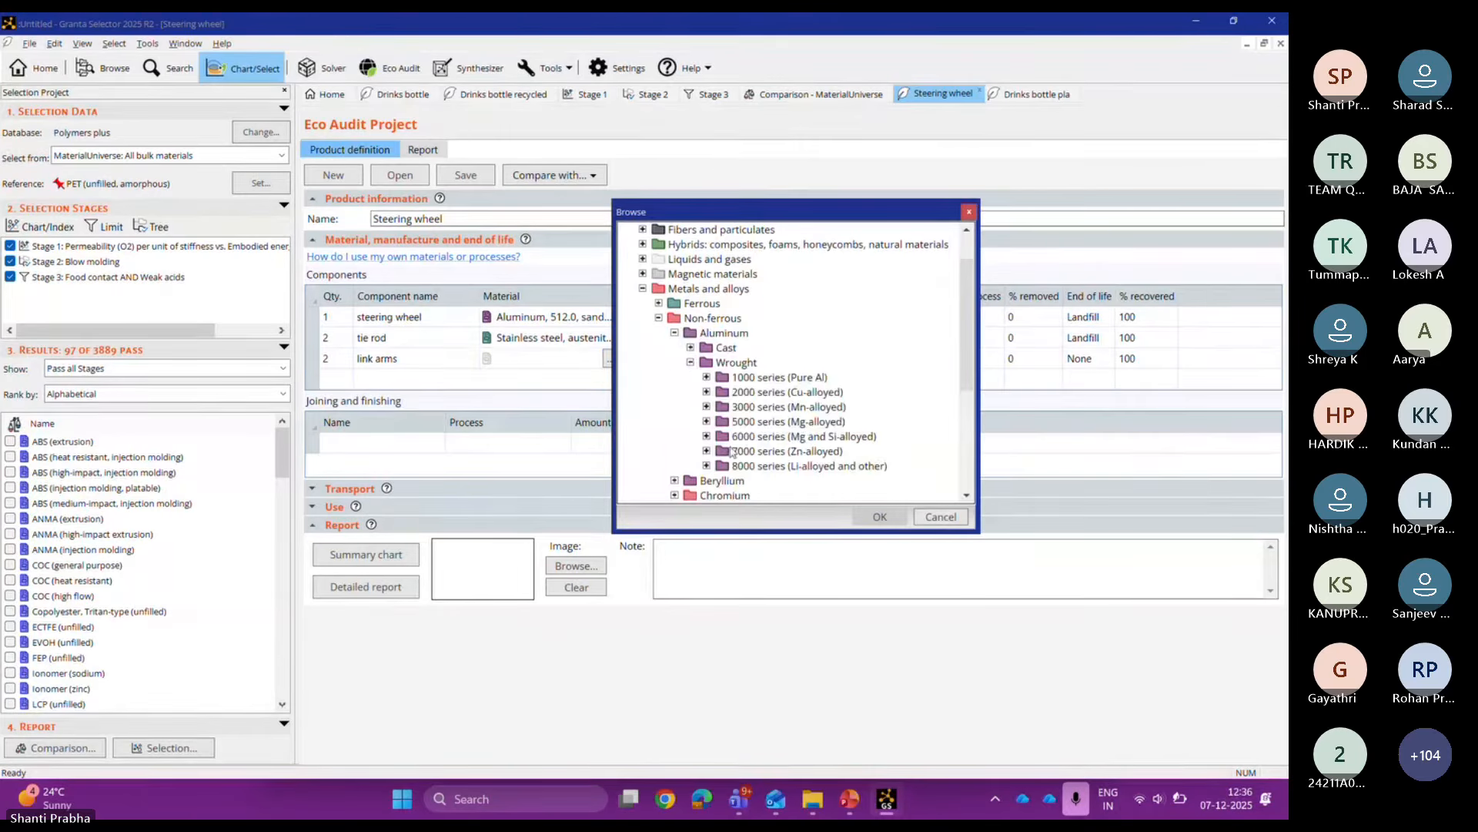
left_click(706, 451)
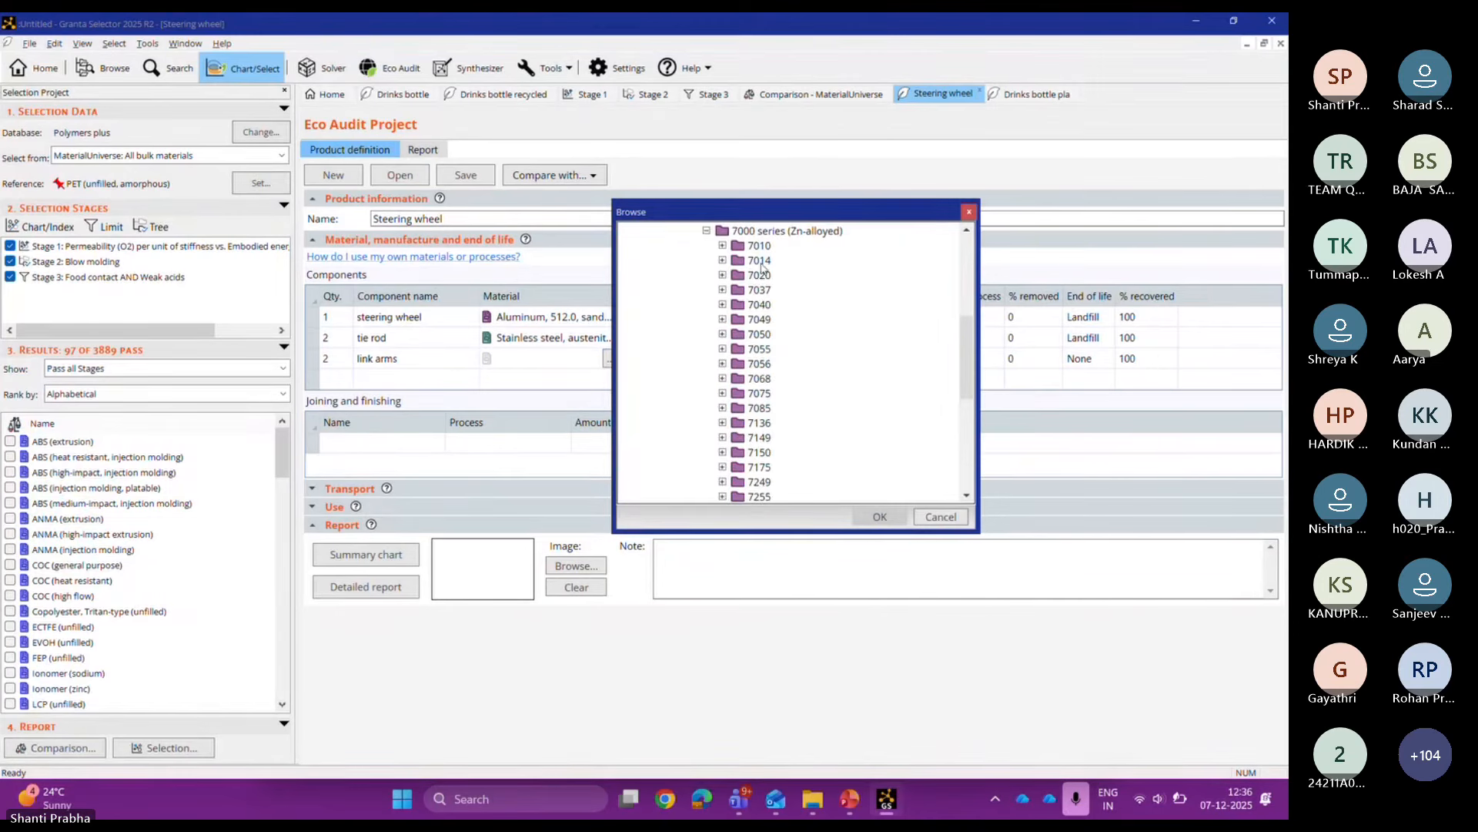
double_click(760, 397)
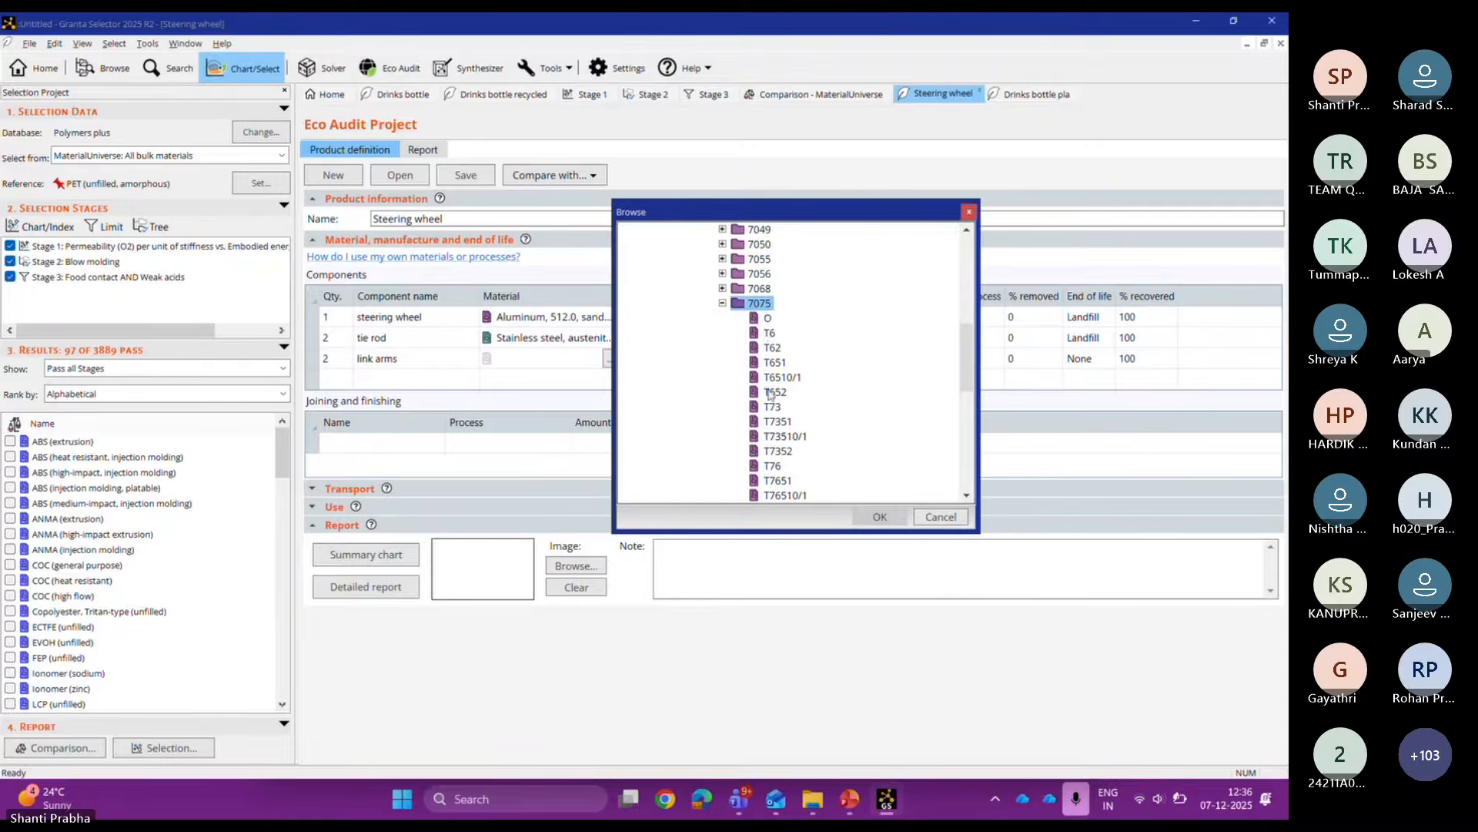
double_click(768, 317)
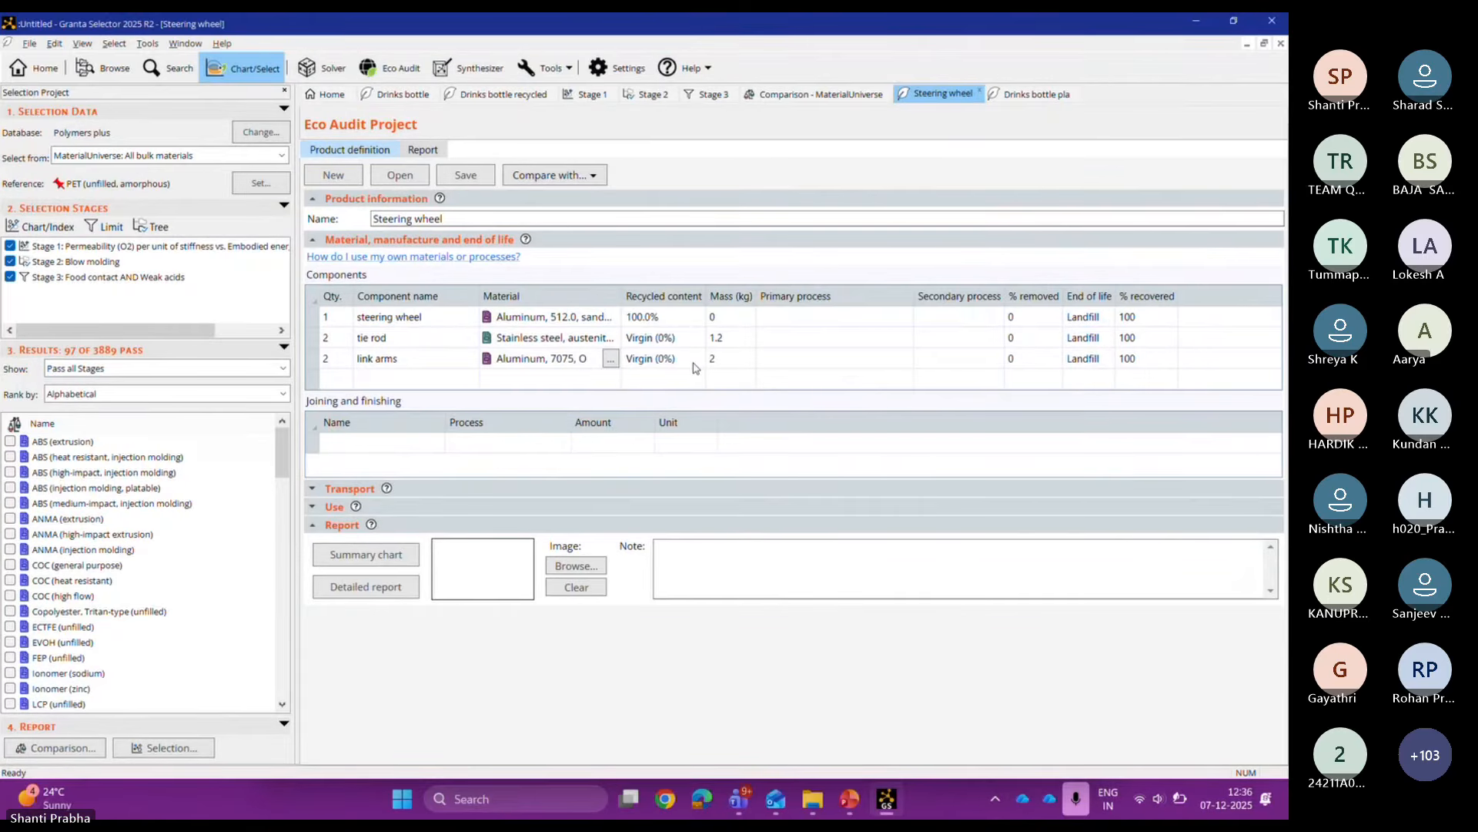
Step: Set recycled content to 100% for link arms and 70% for tie rod, and steering wheel mass 0.5 kg
left_click(694, 362)
type("100")
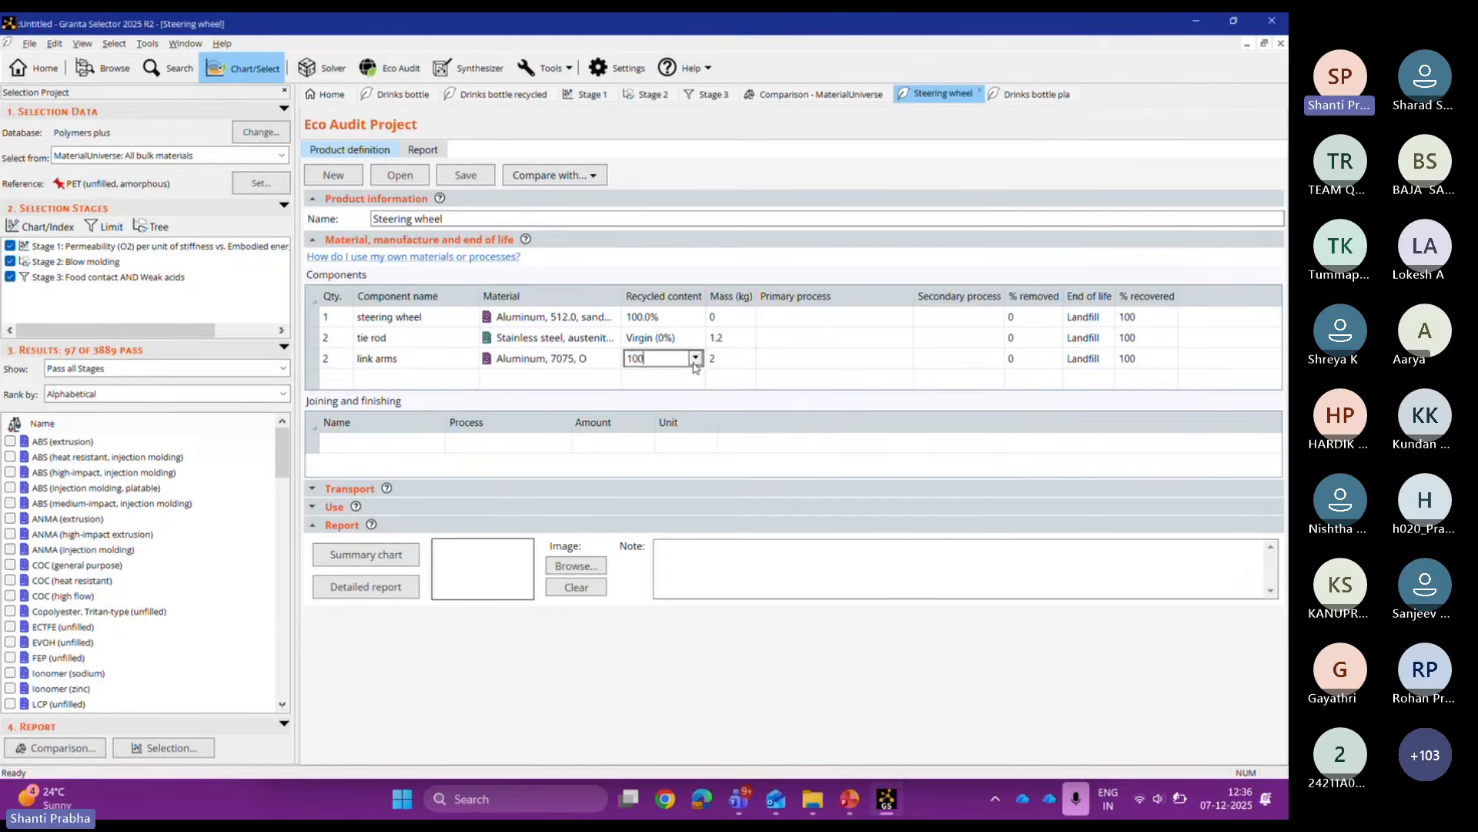
left_click(682, 339)
type("1")
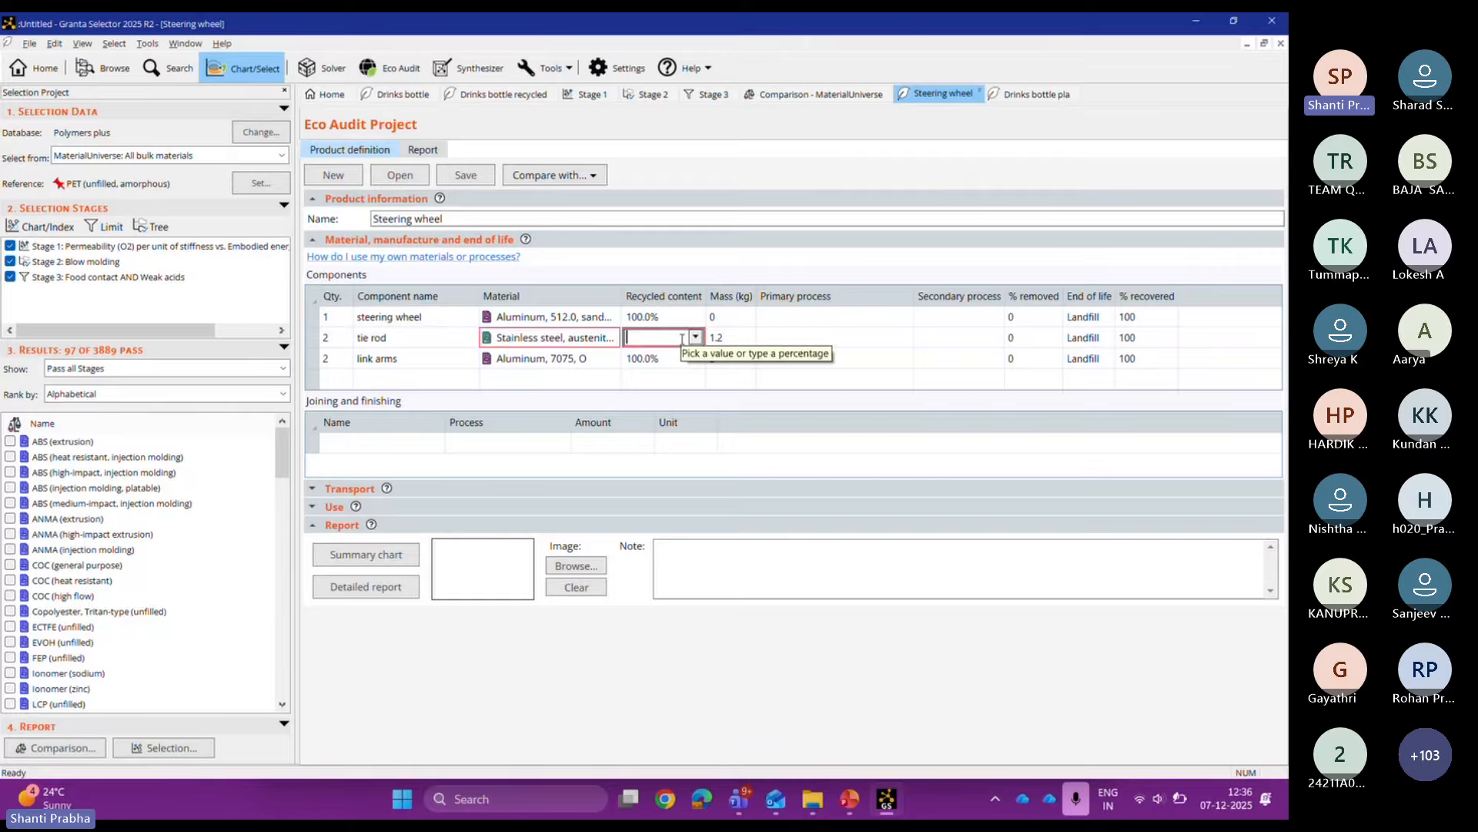
key("BackSpace")
type("70")
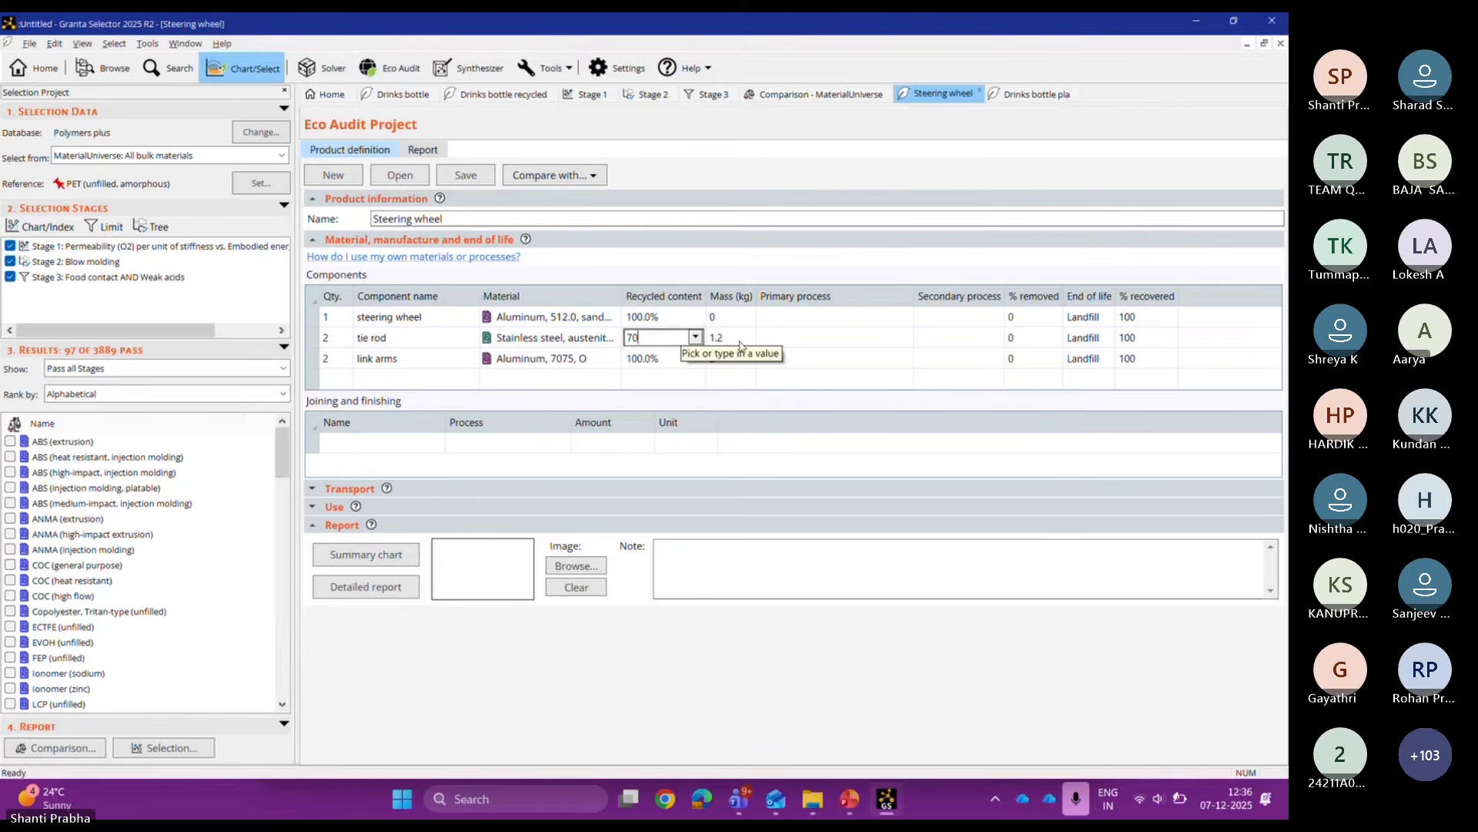
left_click(741, 318)
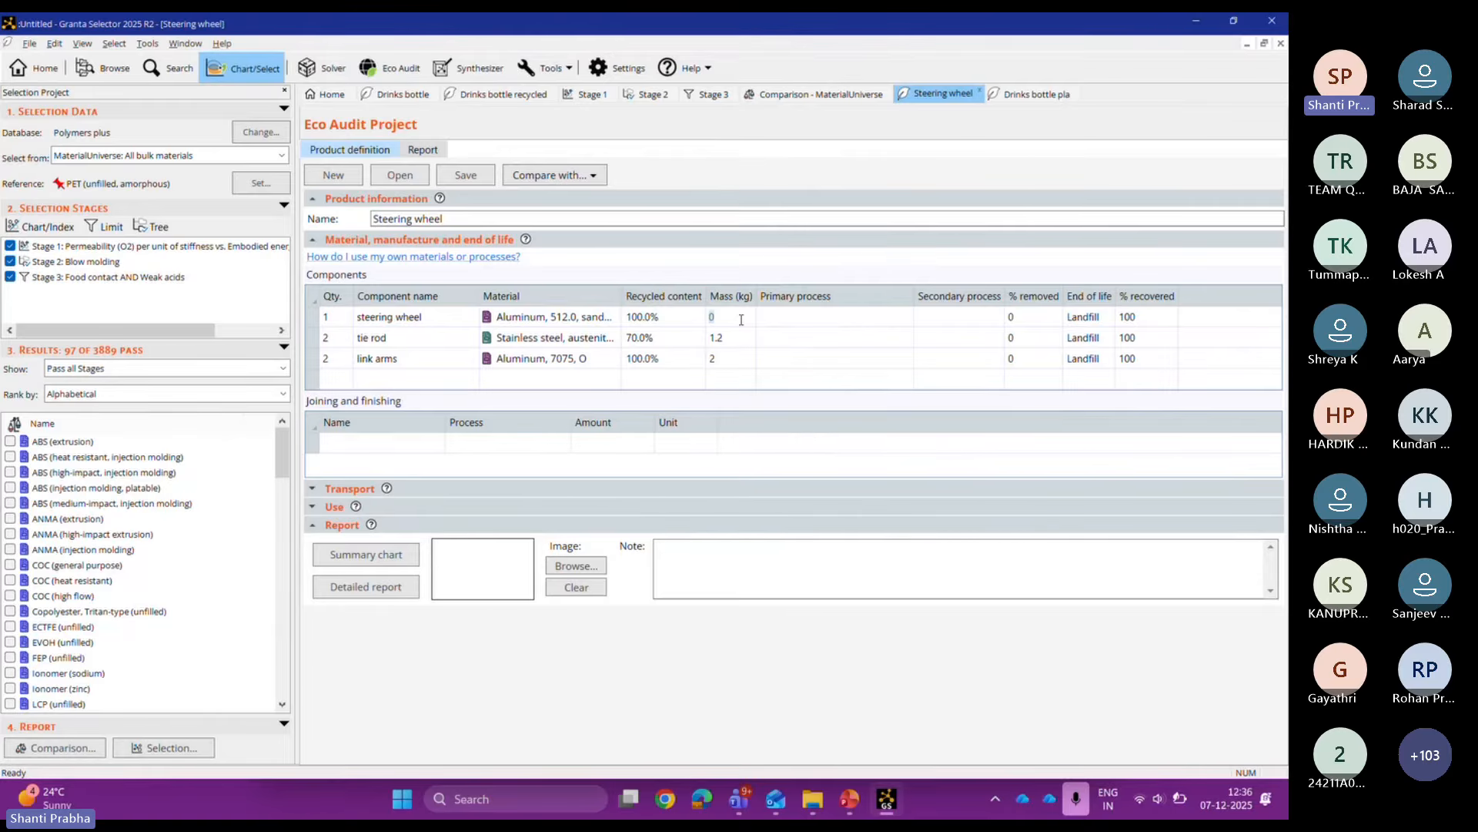
type("0.5")
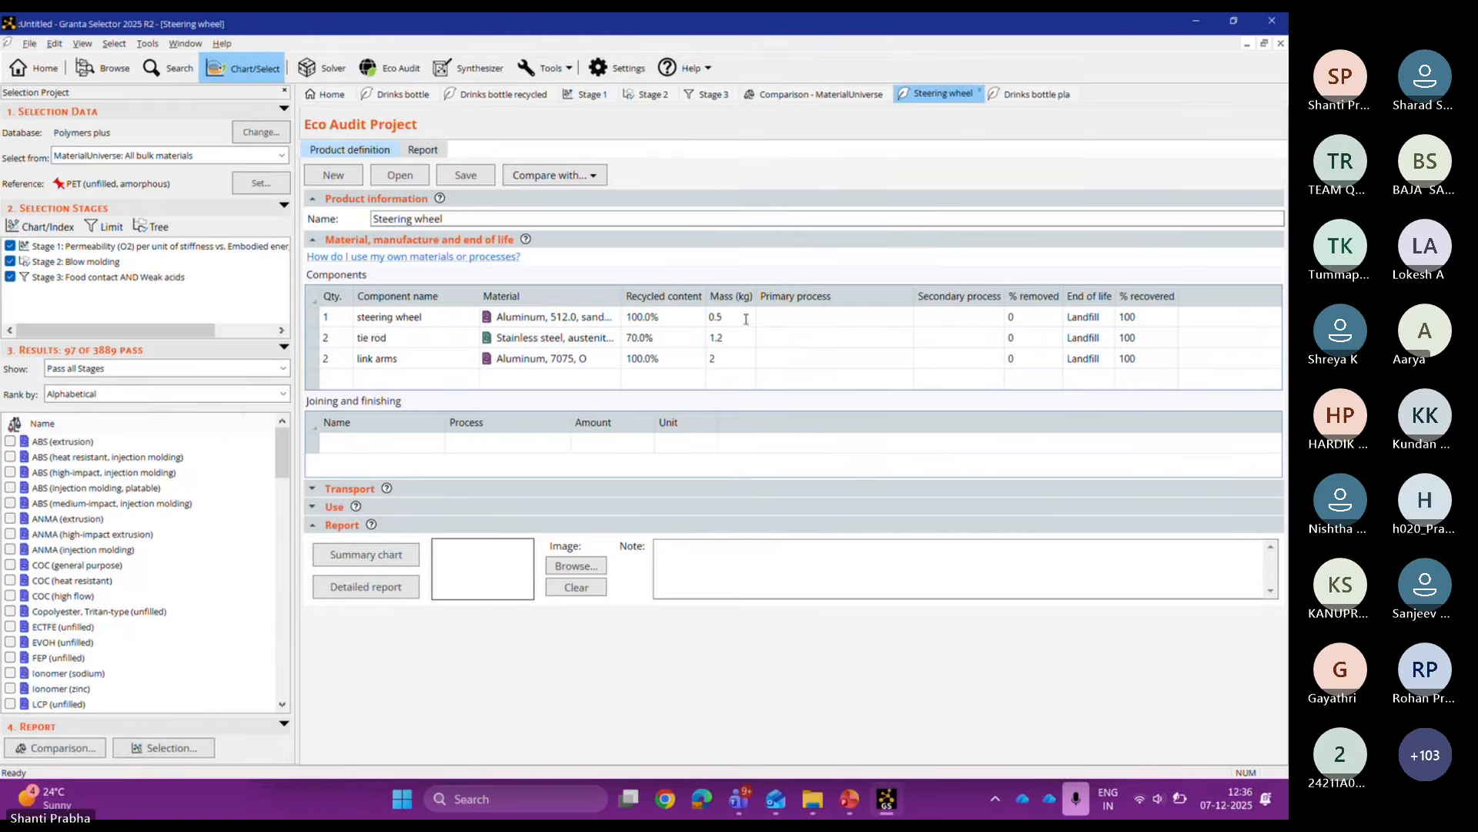
Step: Give steering wheel and tie rod Metal casting, and link arms Metal extrusion, hot, as primary process
left_click(791, 316)
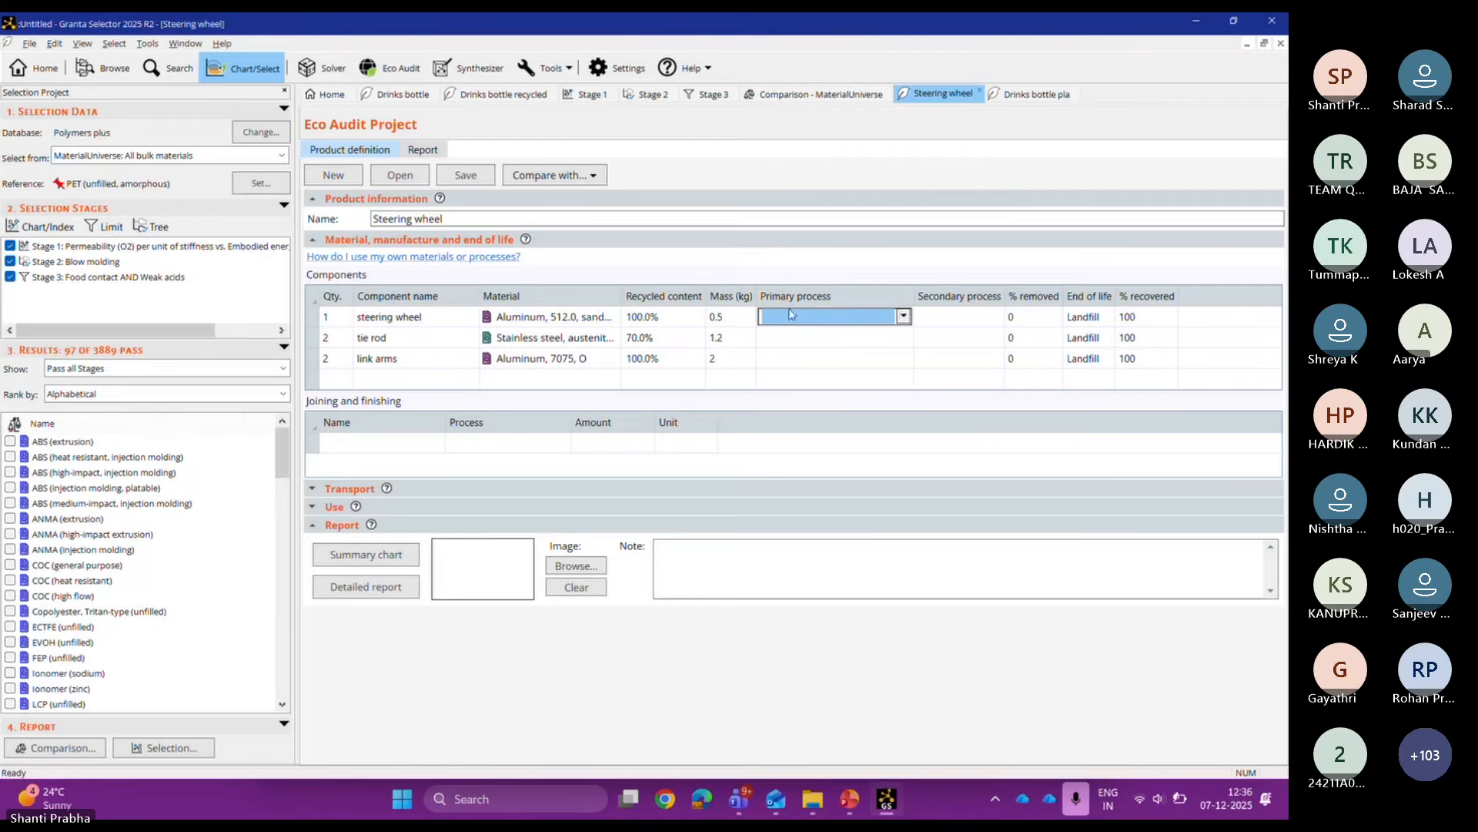
left_click(904, 316)
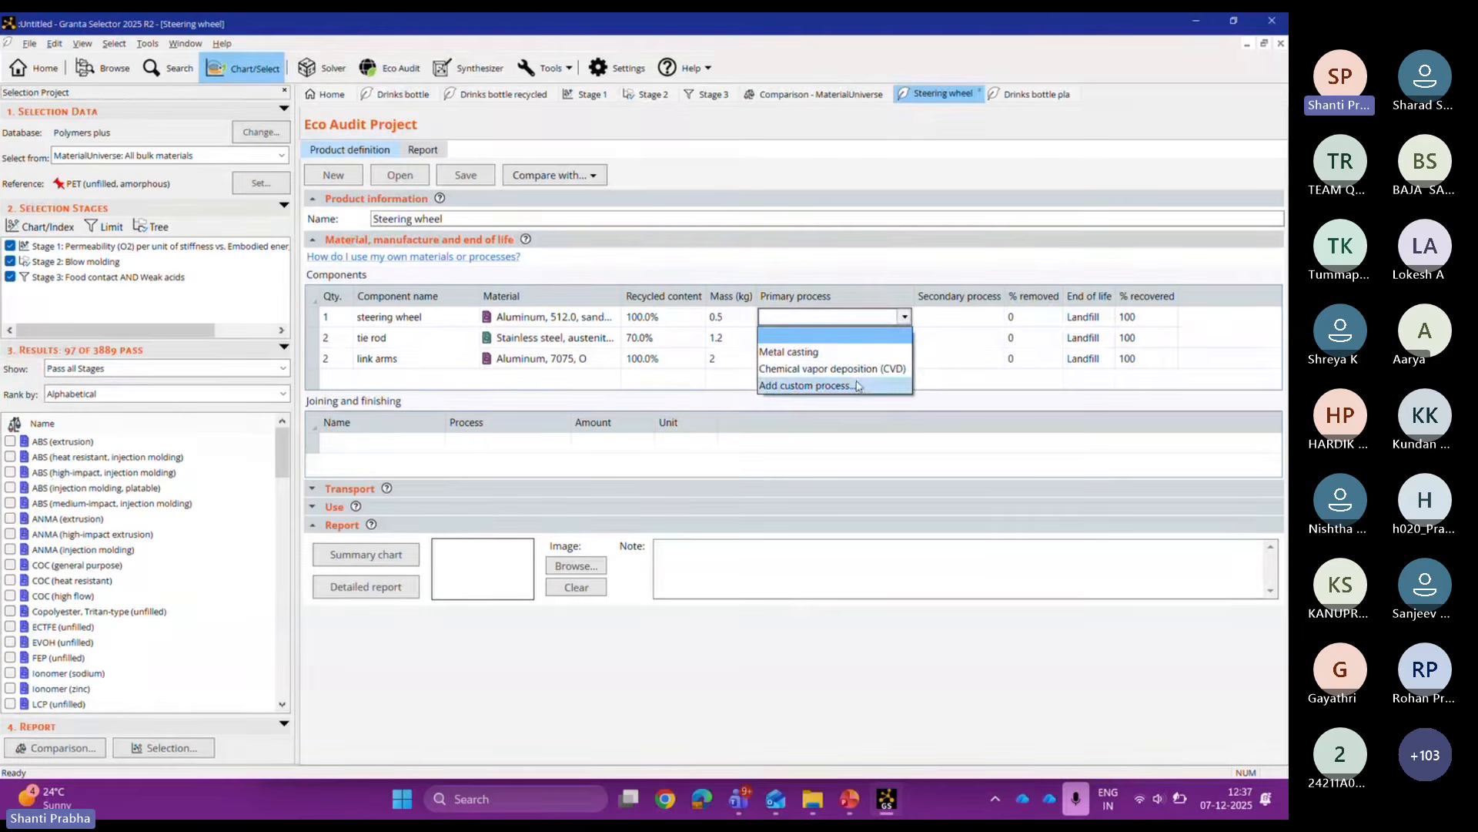
left_click(847, 352)
left_click(907, 338)
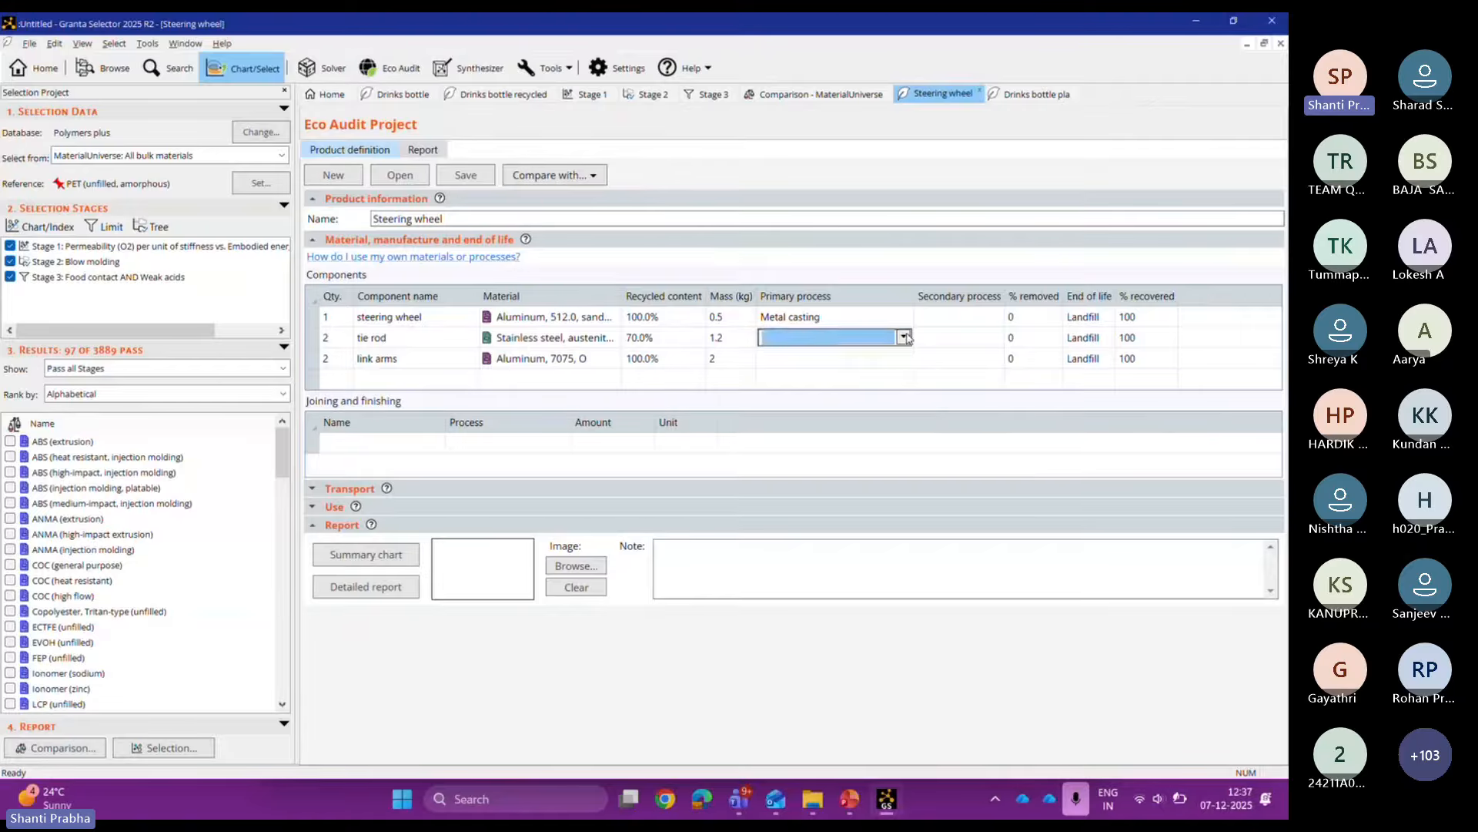
left_click(905, 337)
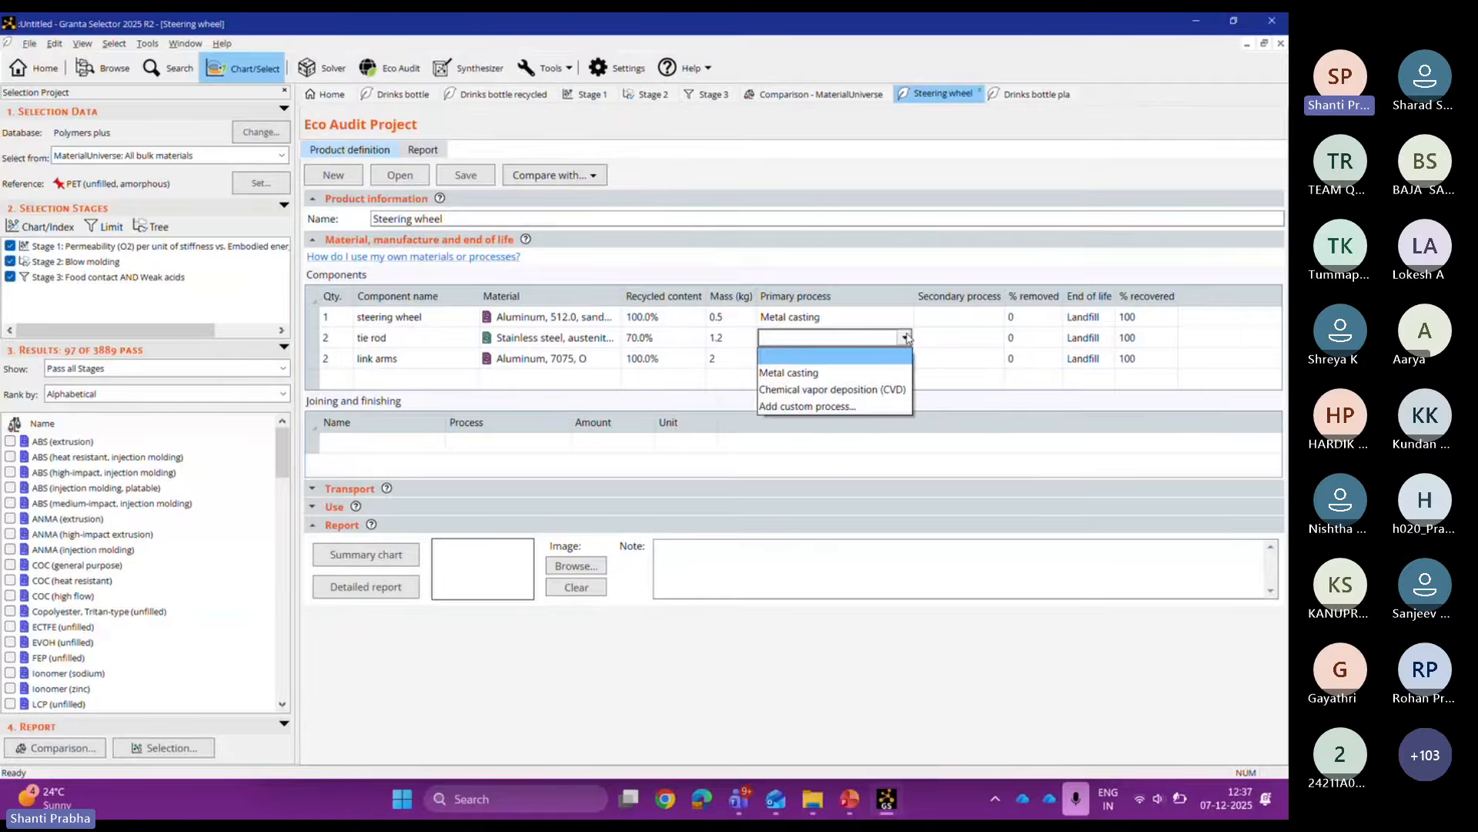
left_click(878, 373)
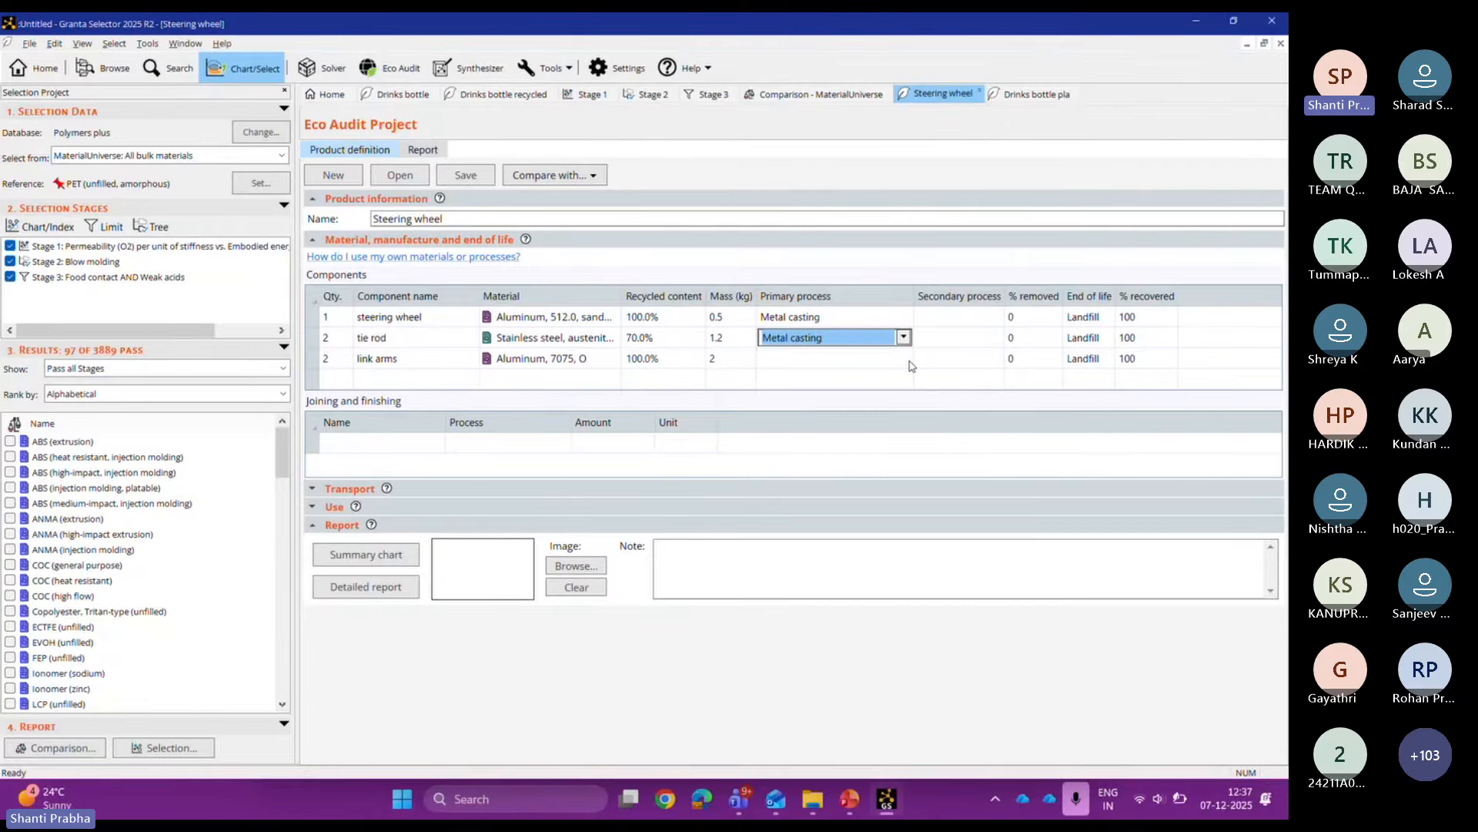
left_click(910, 360)
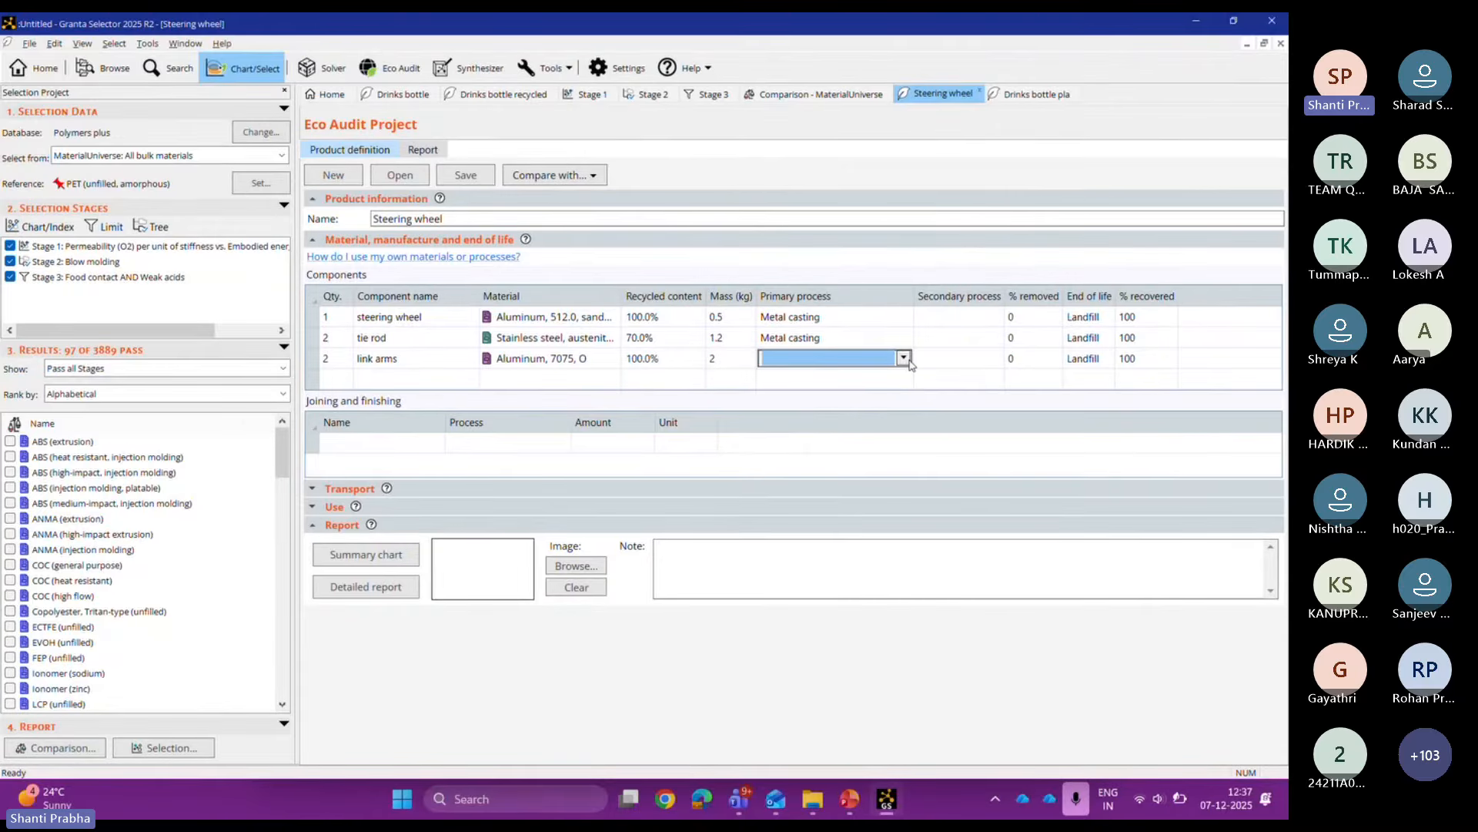
left_click(904, 358)
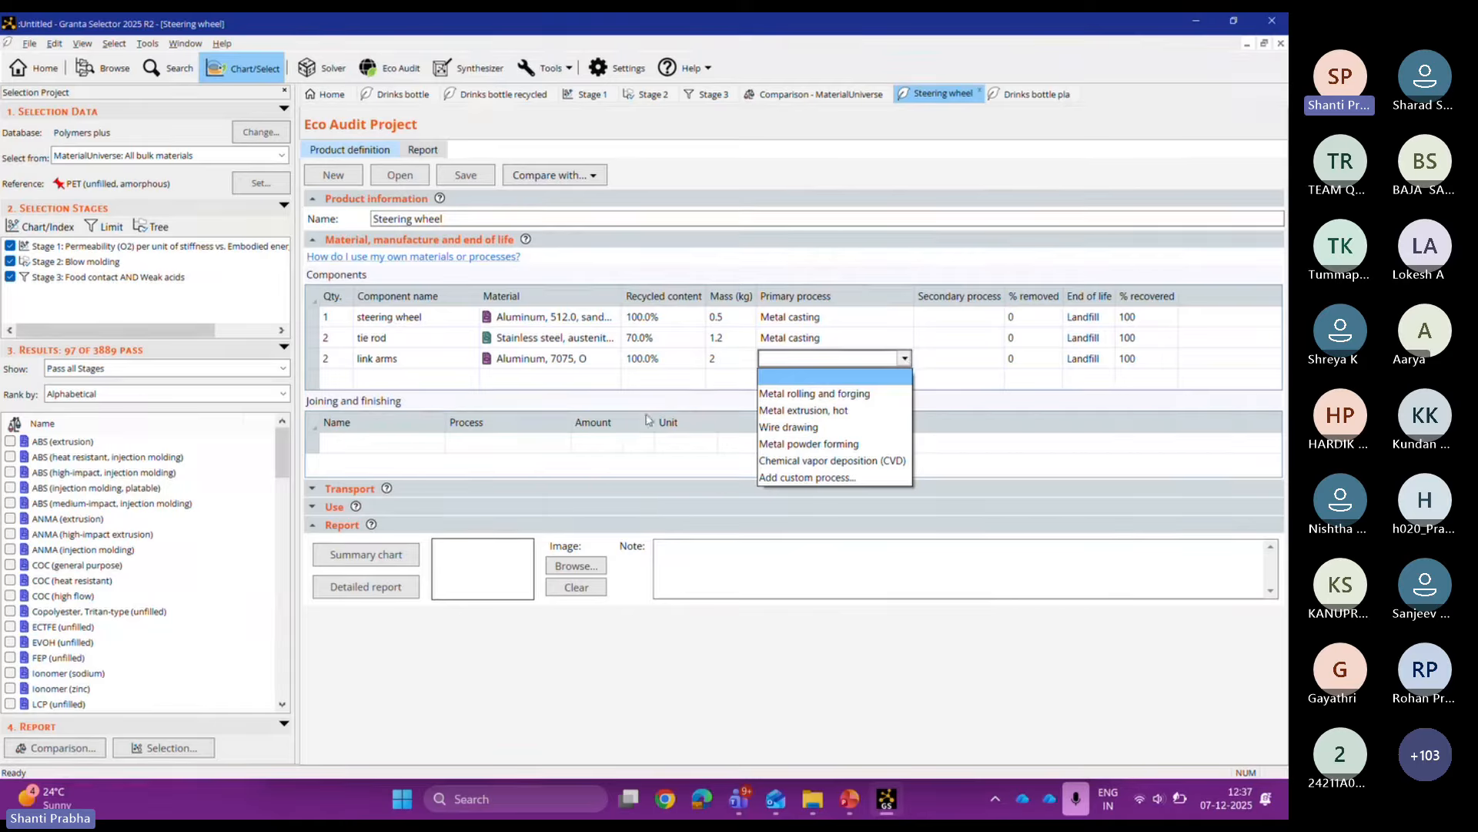
left_click(832, 409)
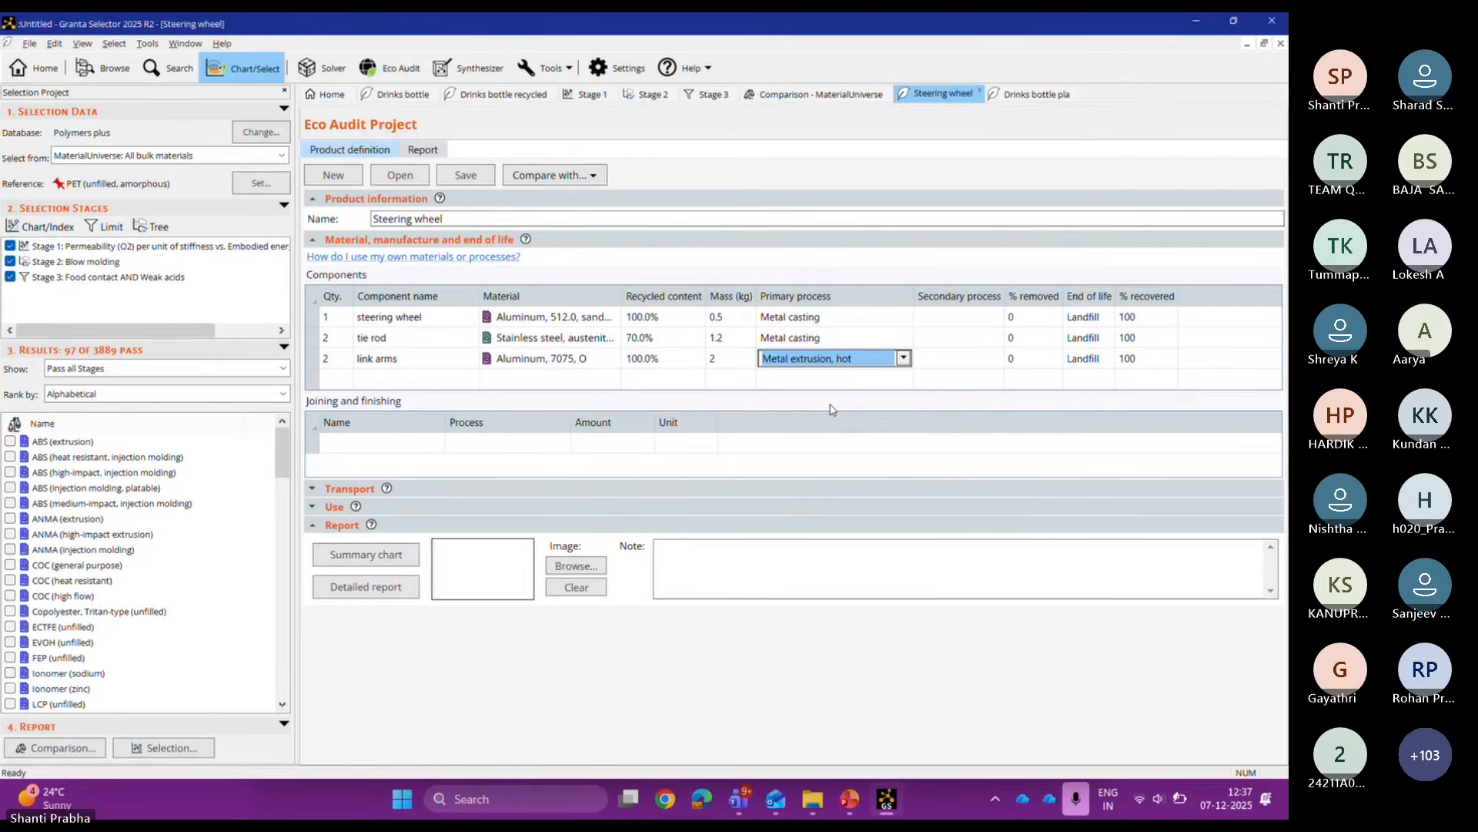
Step: Give the steering wheel secondary process Machining, fine with 10% removed
left_click(967, 319)
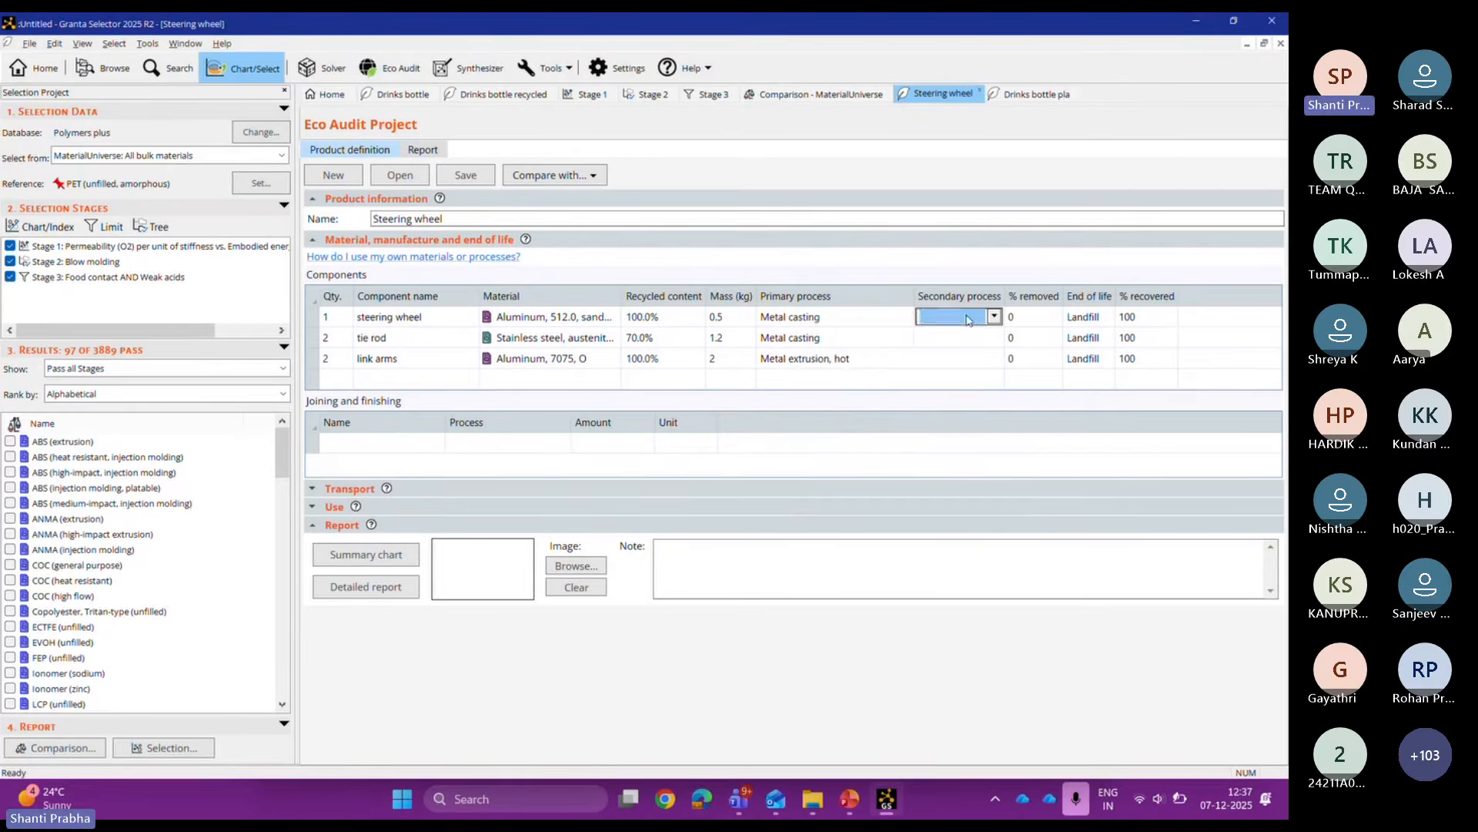
left_click(968, 320)
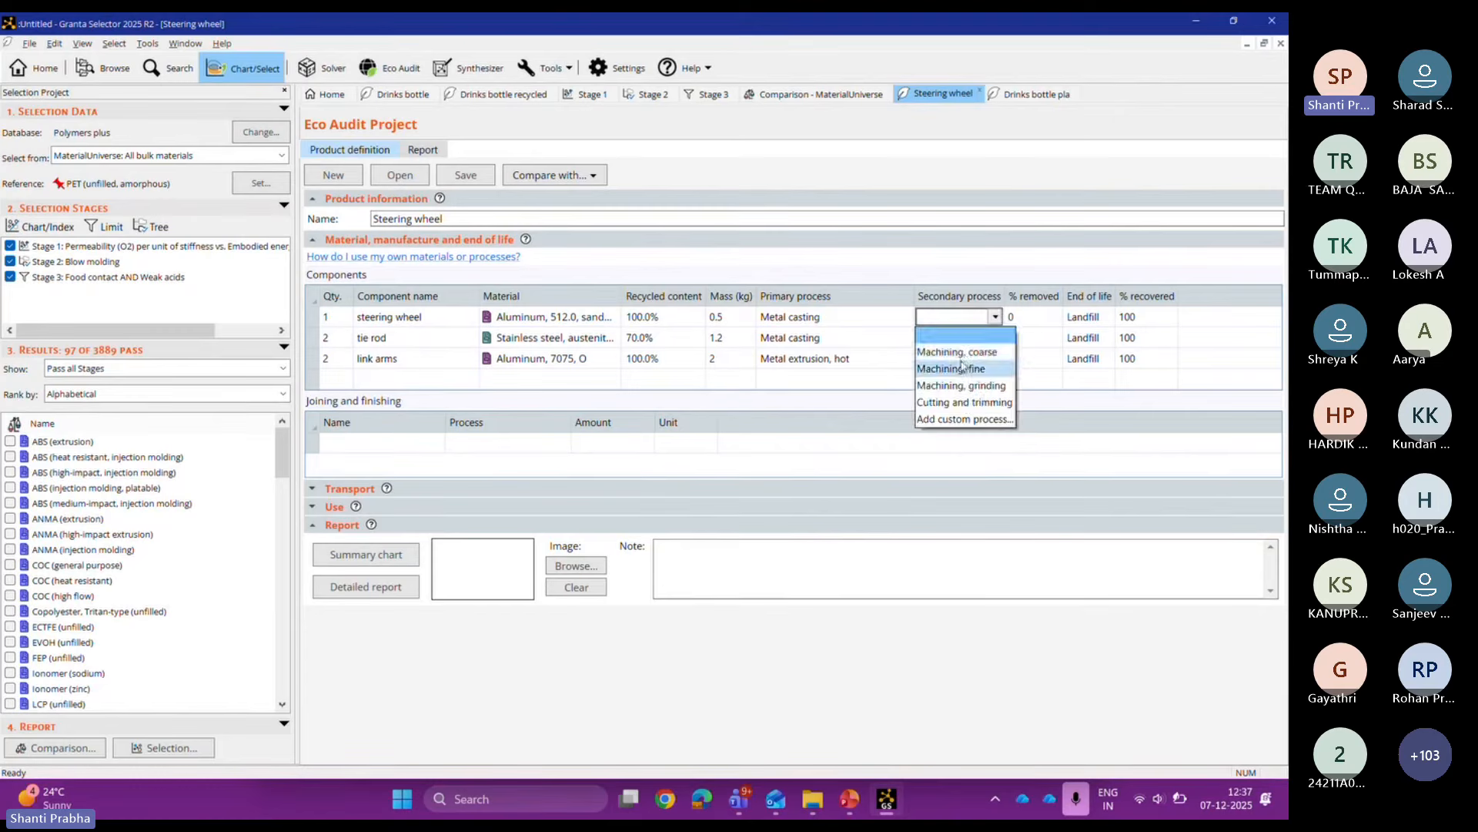
left_click(961, 367)
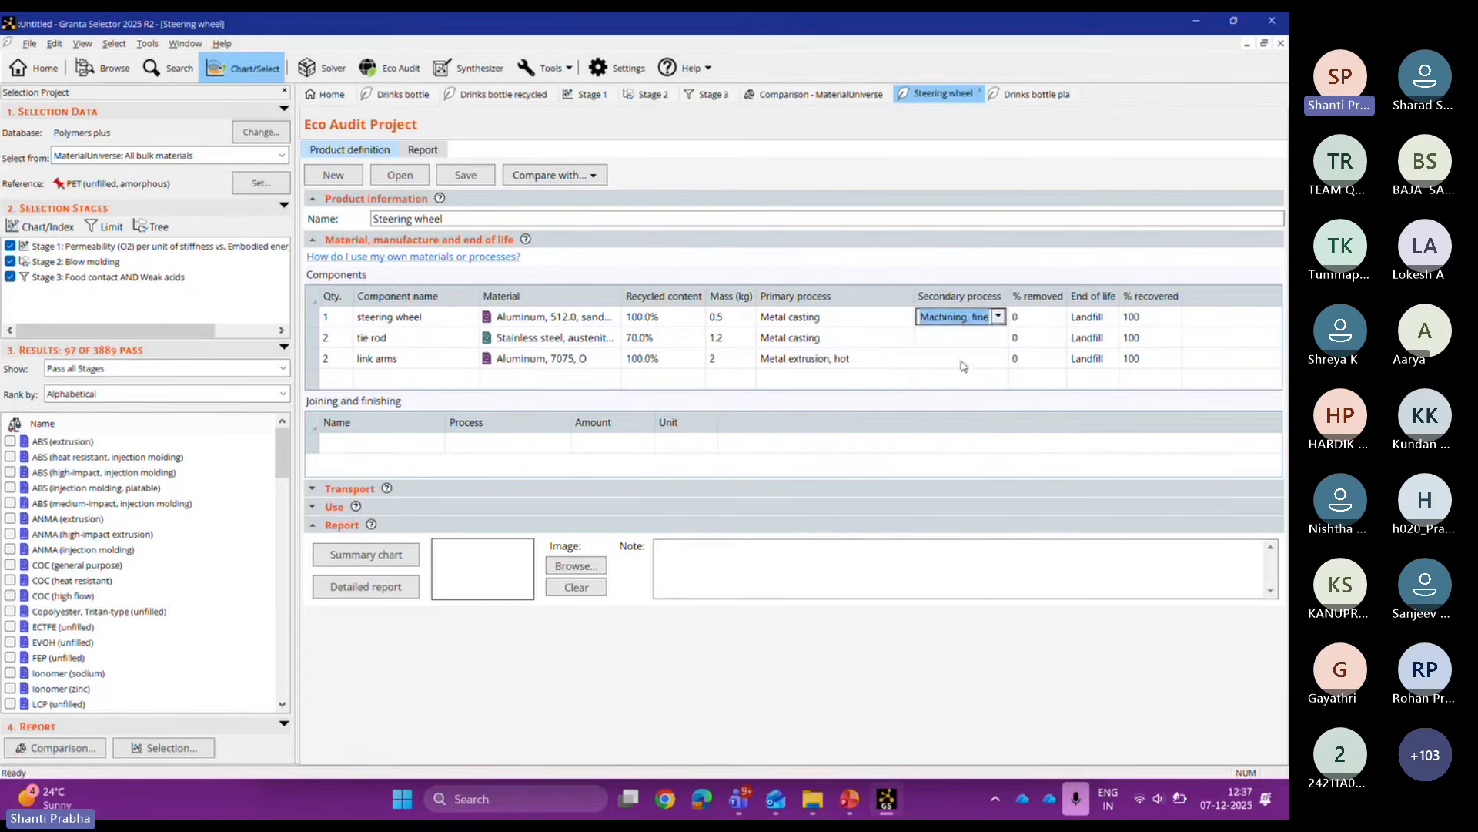
left_click(1060, 316)
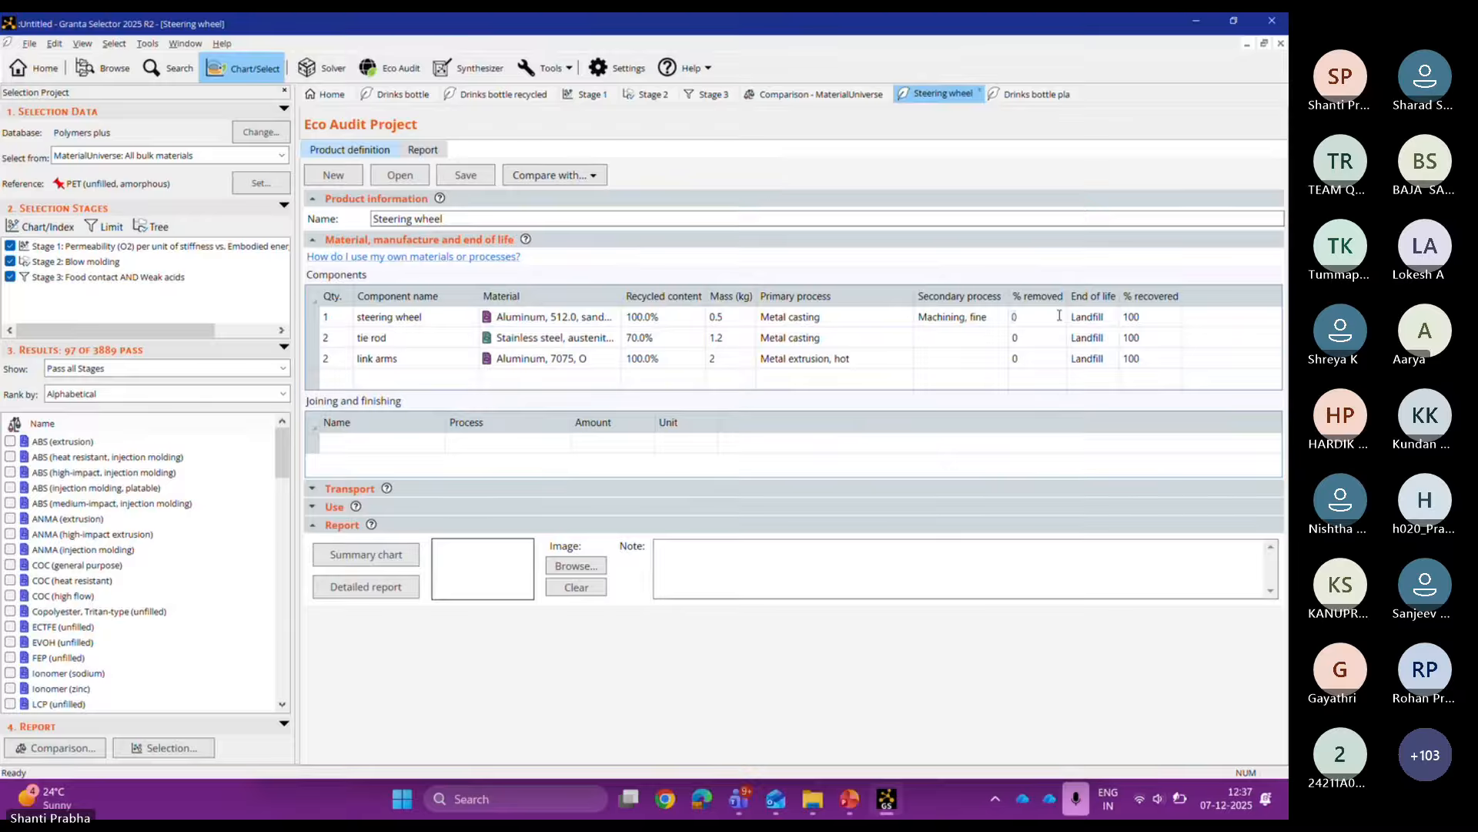
type("10")
Step: Set end of life to Recycle for the steering wheel, tie rod and link arms
left_click(1116, 325)
left_click(1116, 323)
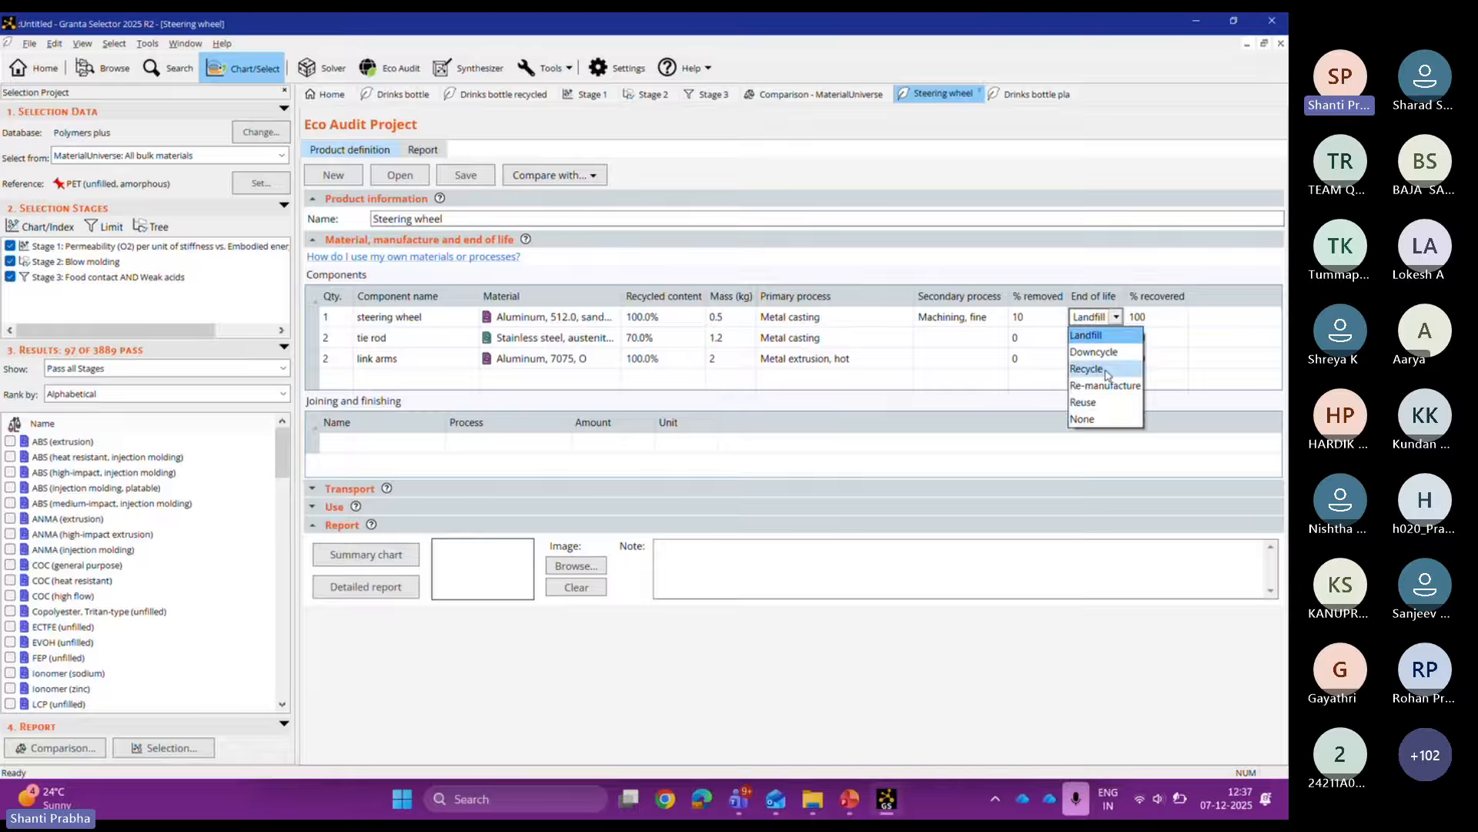
left_click(1107, 375)
left_click(1108, 340)
left_click(1117, 338)
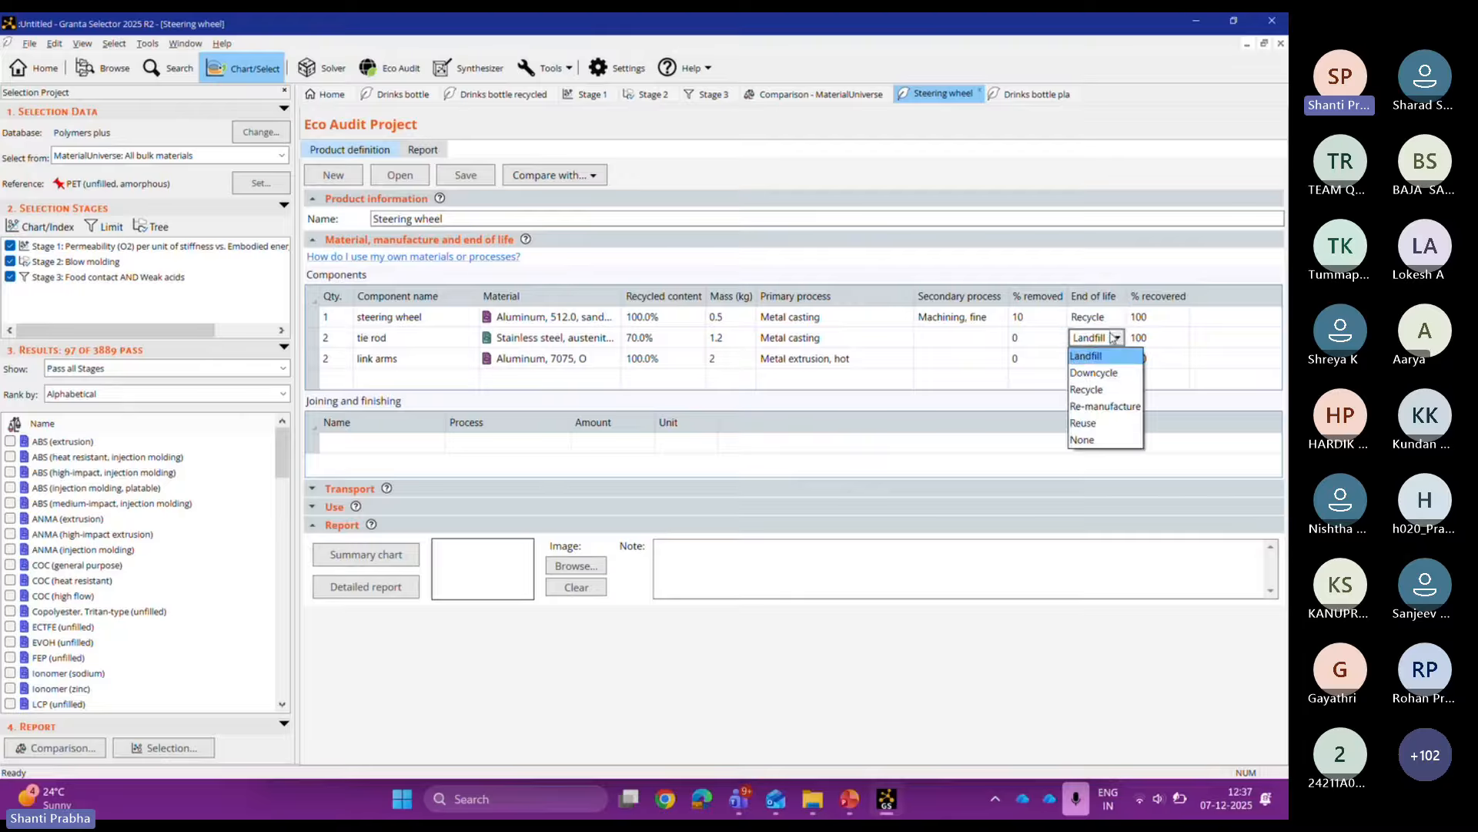
left_click(1088, 389)
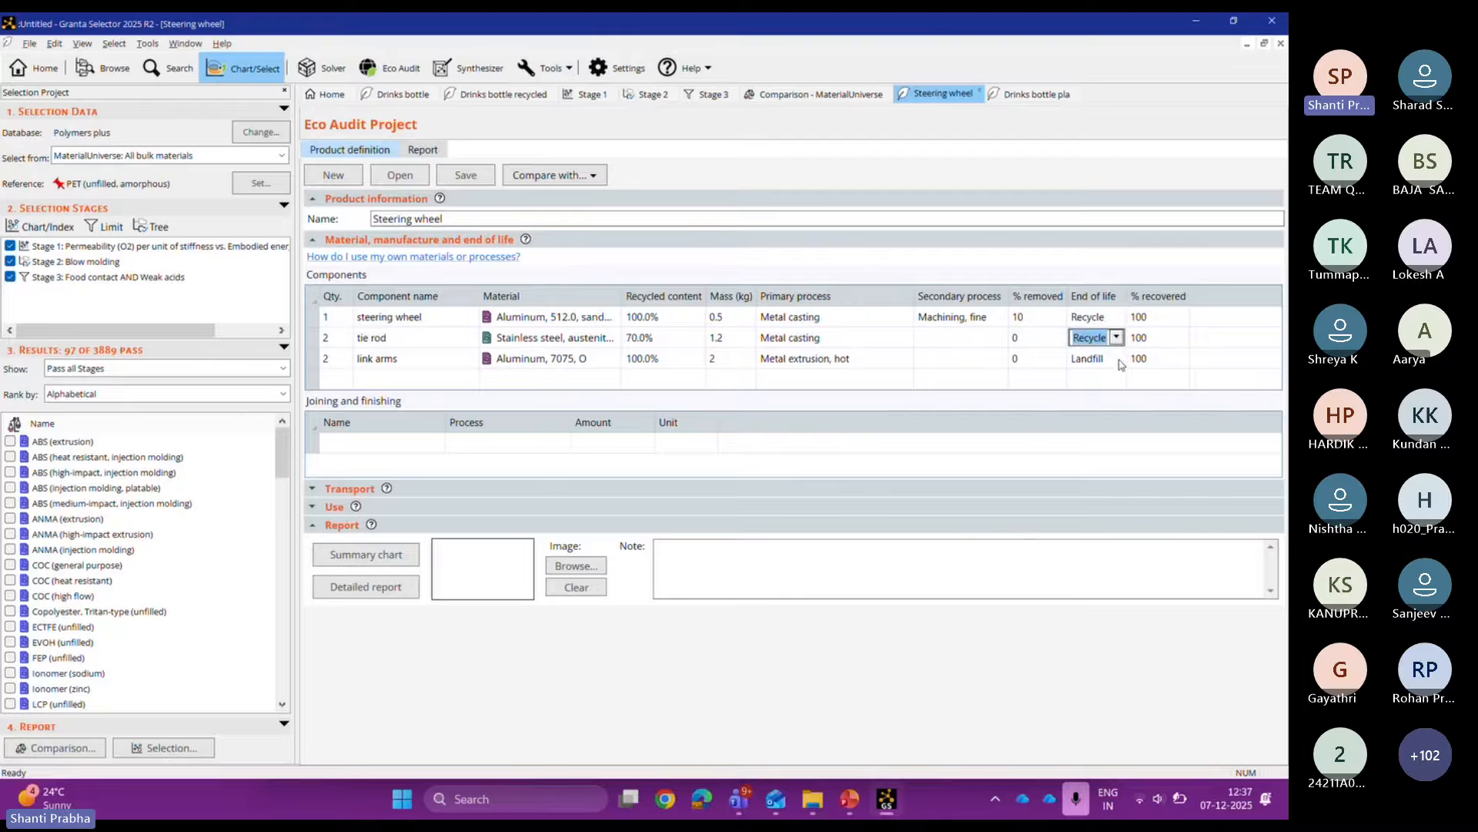
left_click(1109, 359)
left_click(1118, 359)
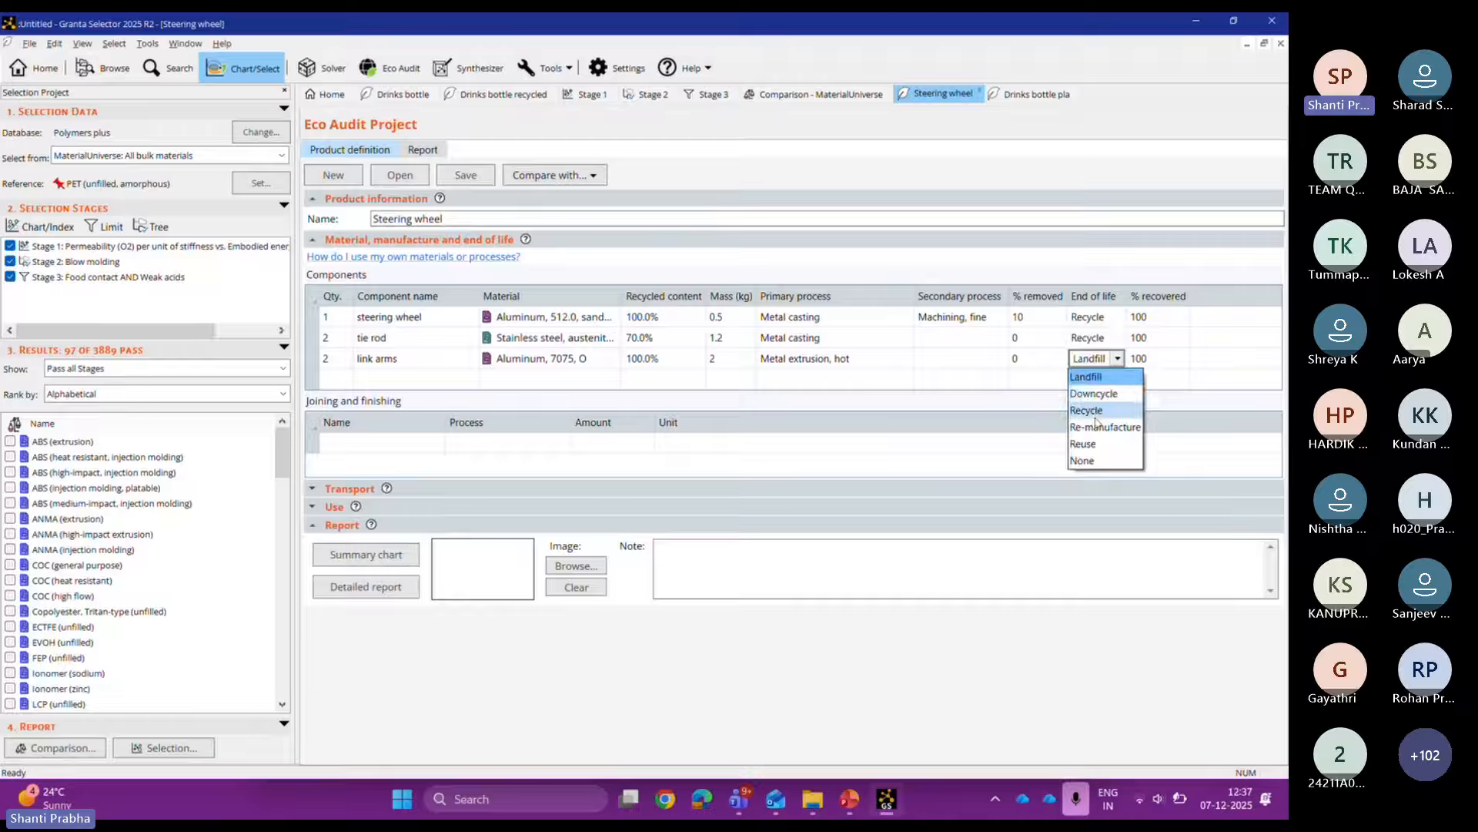
left_click(1096, 414)
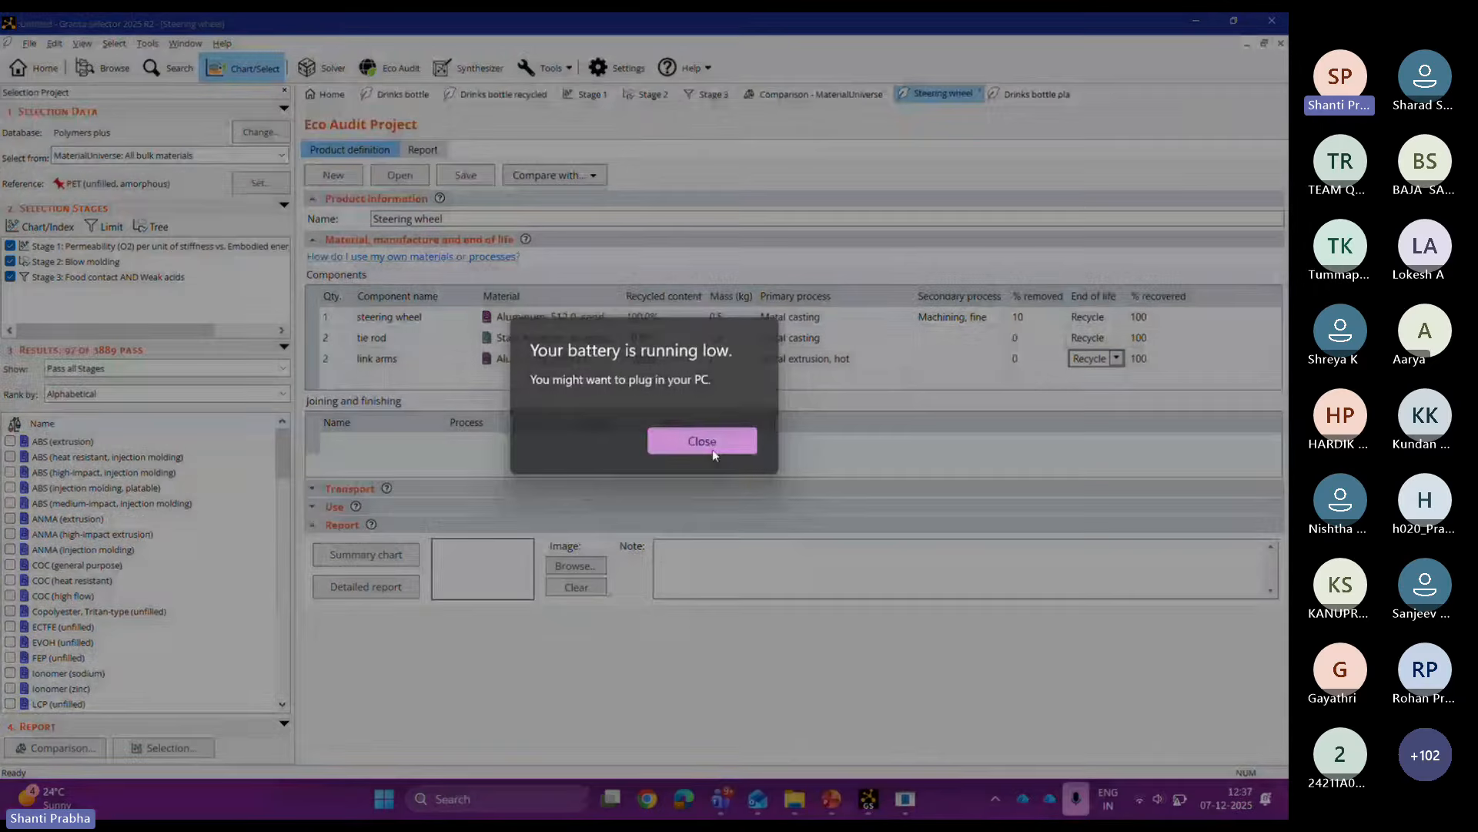
Step: Close the Windows low-battery notification
left_click(713, 449)
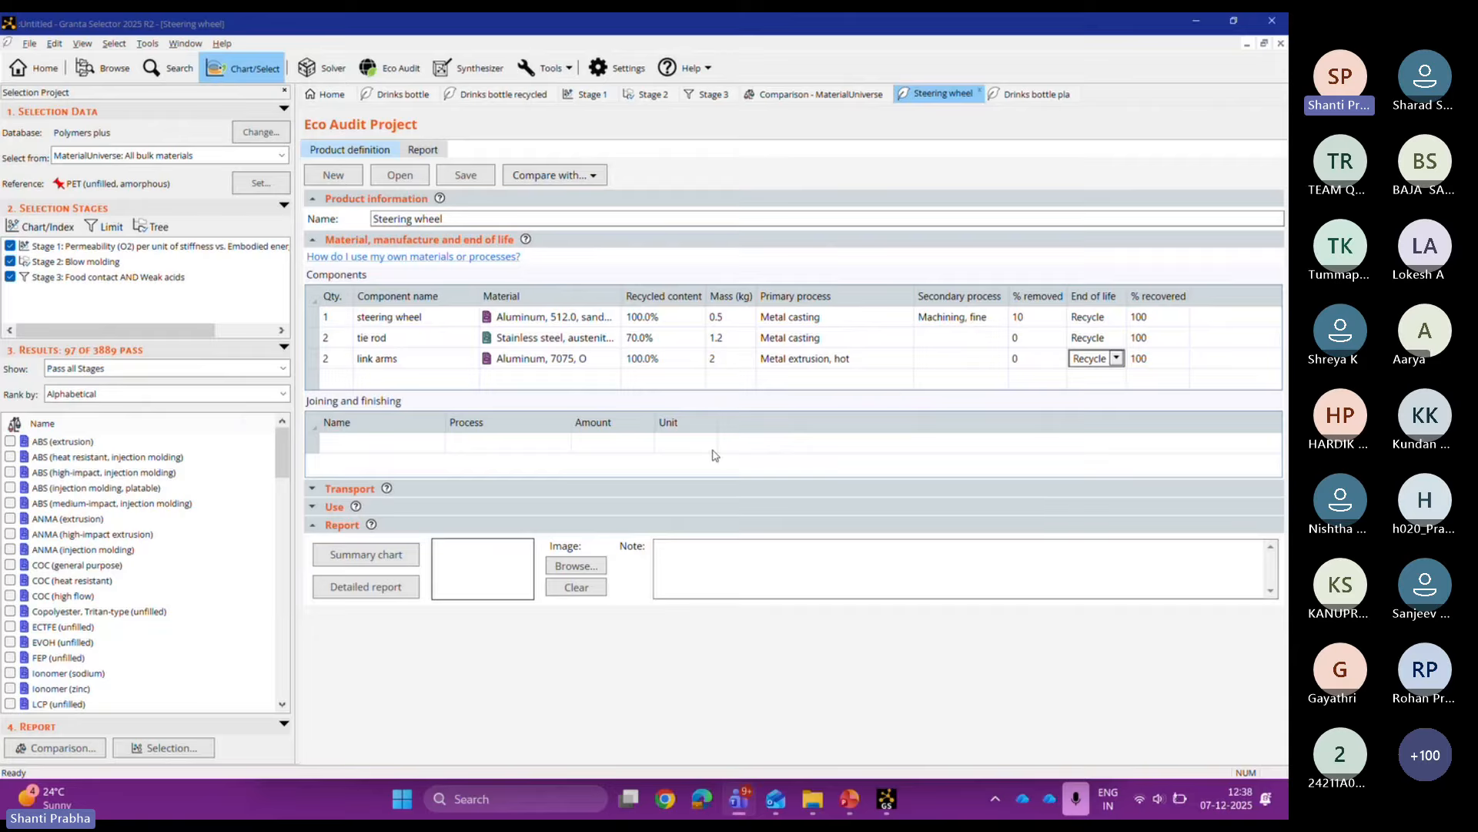
Step: View the CO2 summary chart, close it, and bring the Steering wheel project forward
left_click(396, 556)
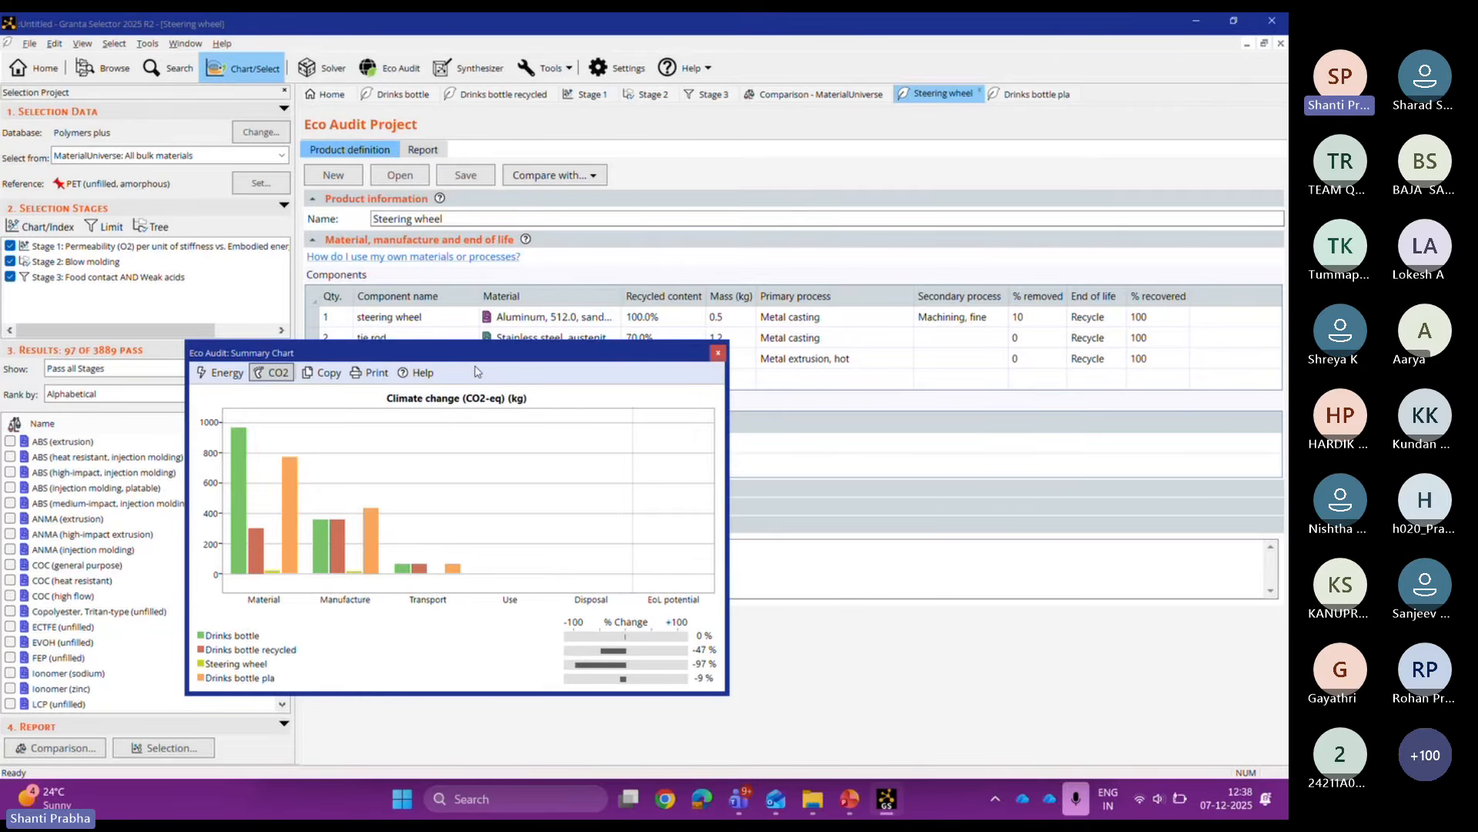
left_click(716, 353)
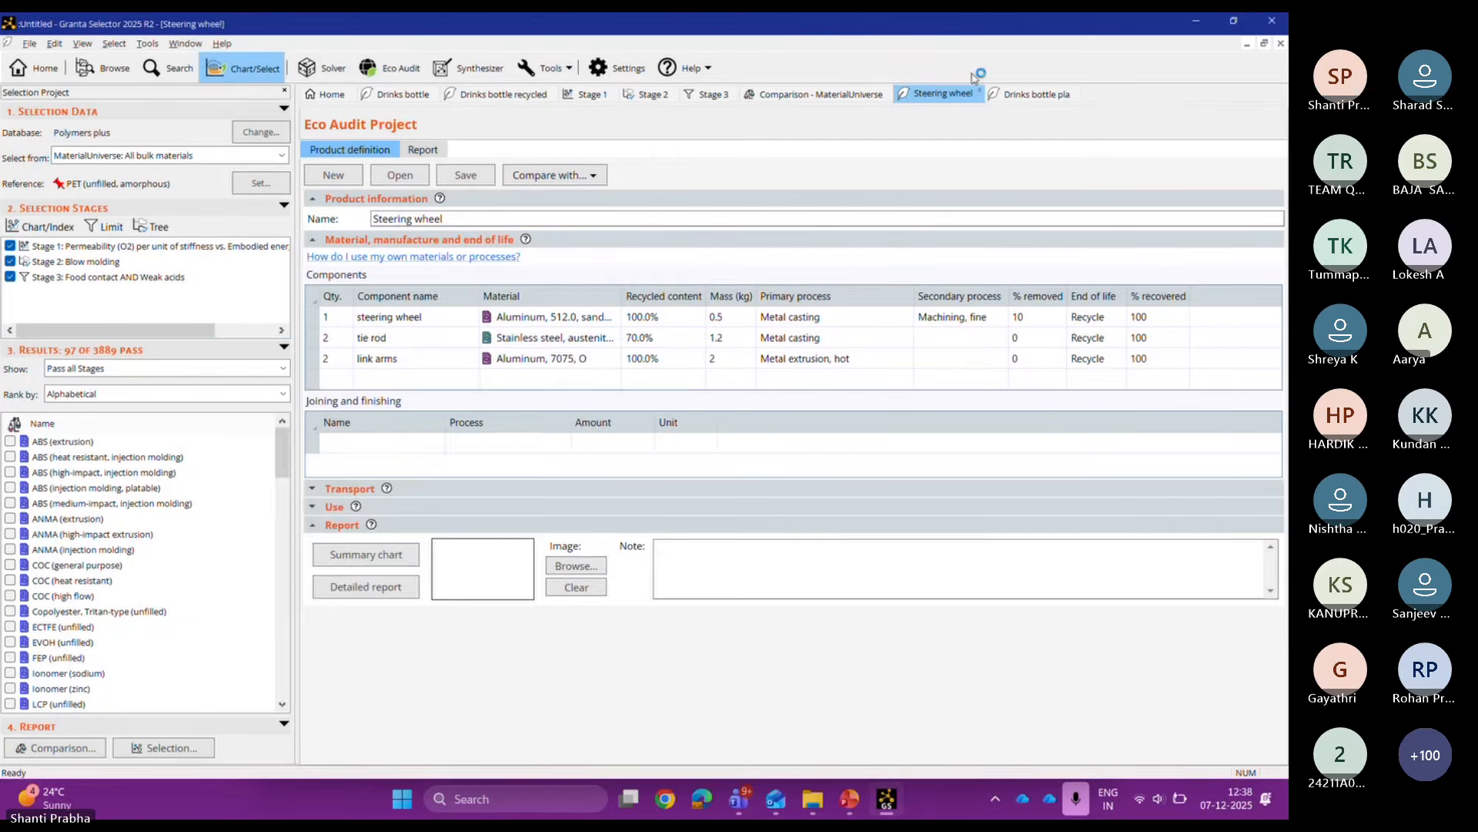
left_click(947, 102)
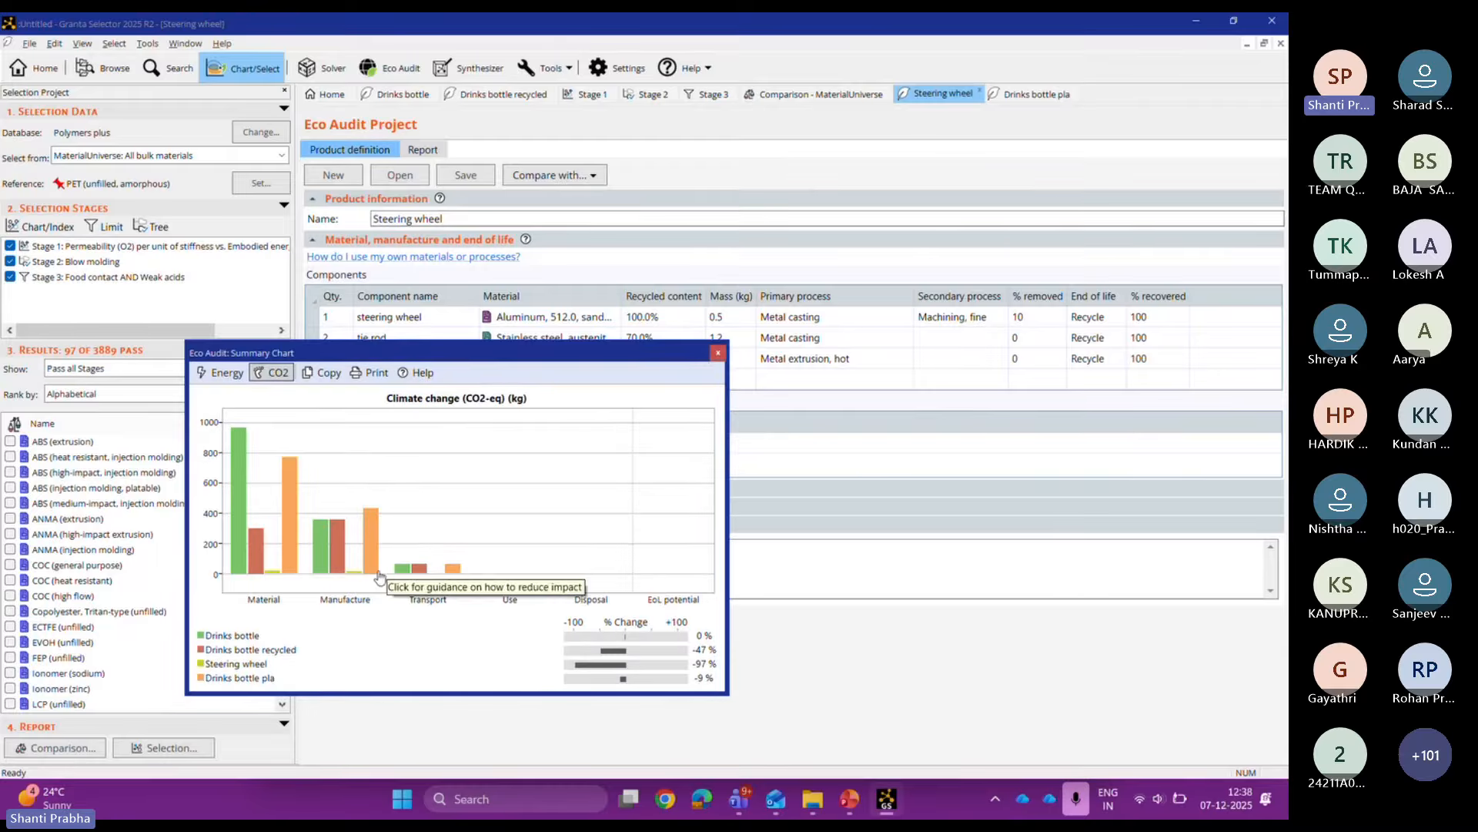
Step: Close the Drinks bottle recycled and Drinks bottle pla projects without saving changes
left_click(718, 352)
left_click(458, 94)
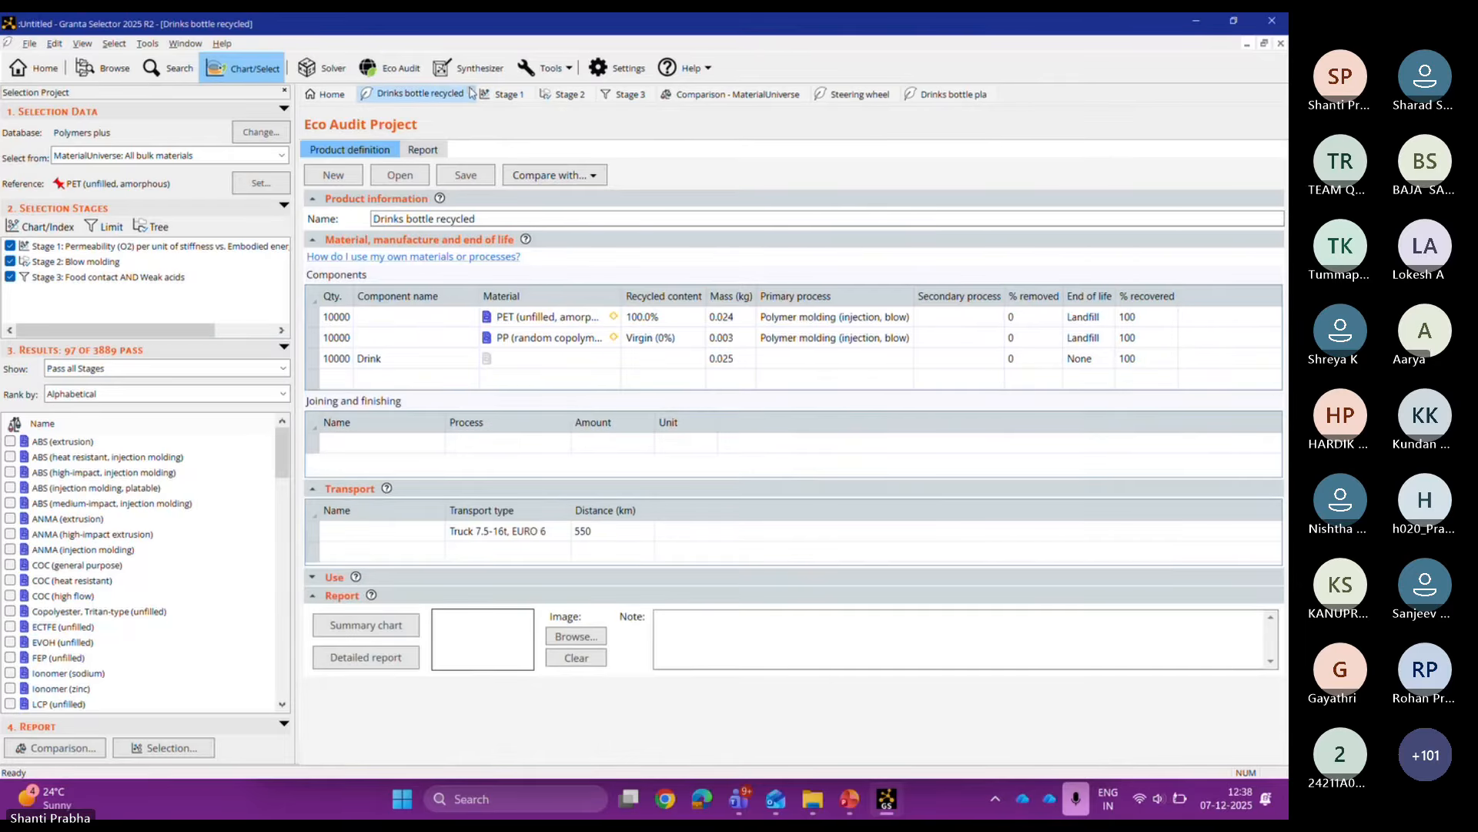
left_click(472, 91)
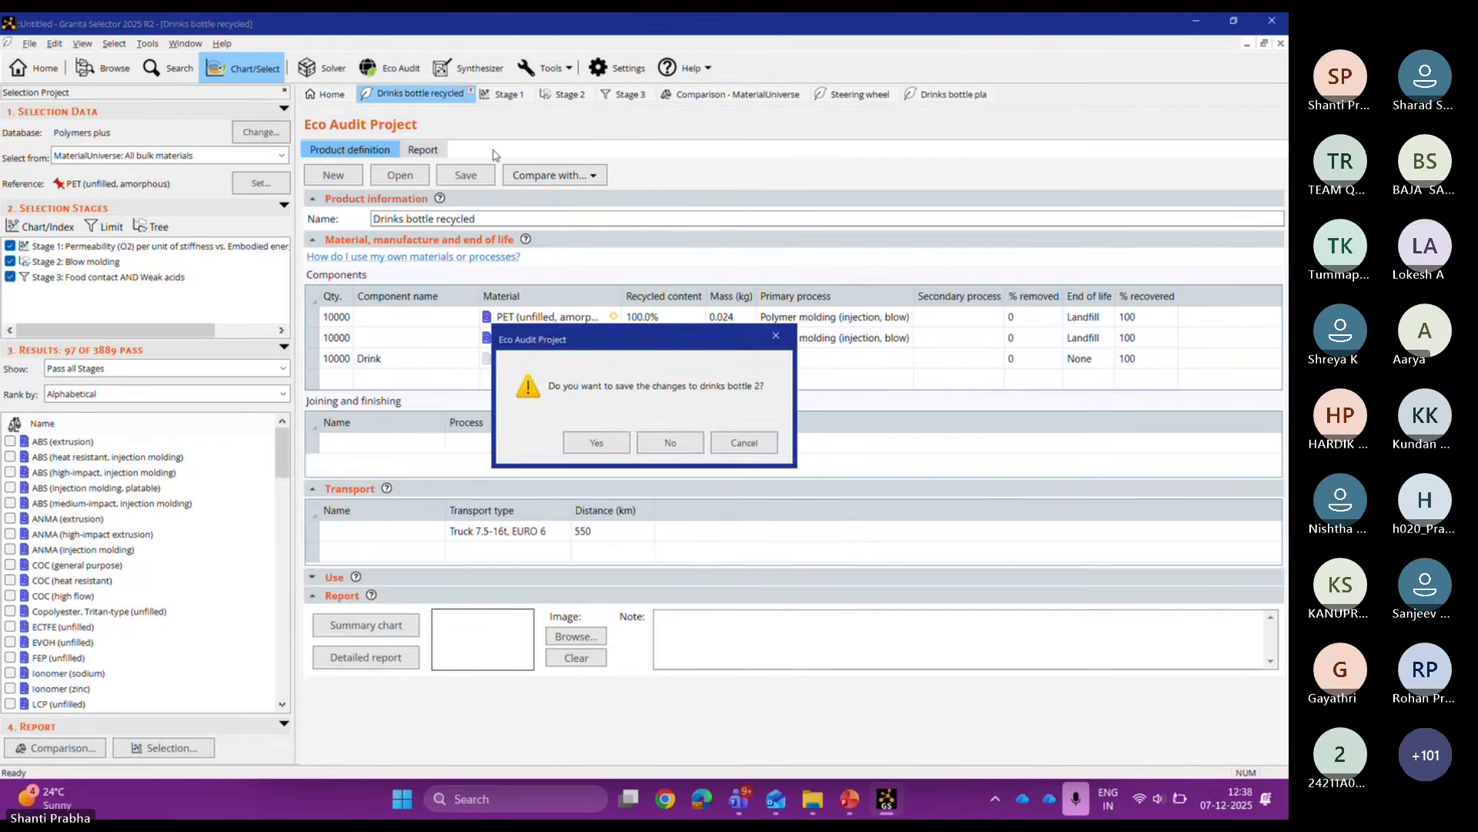
left_click(670, 442)
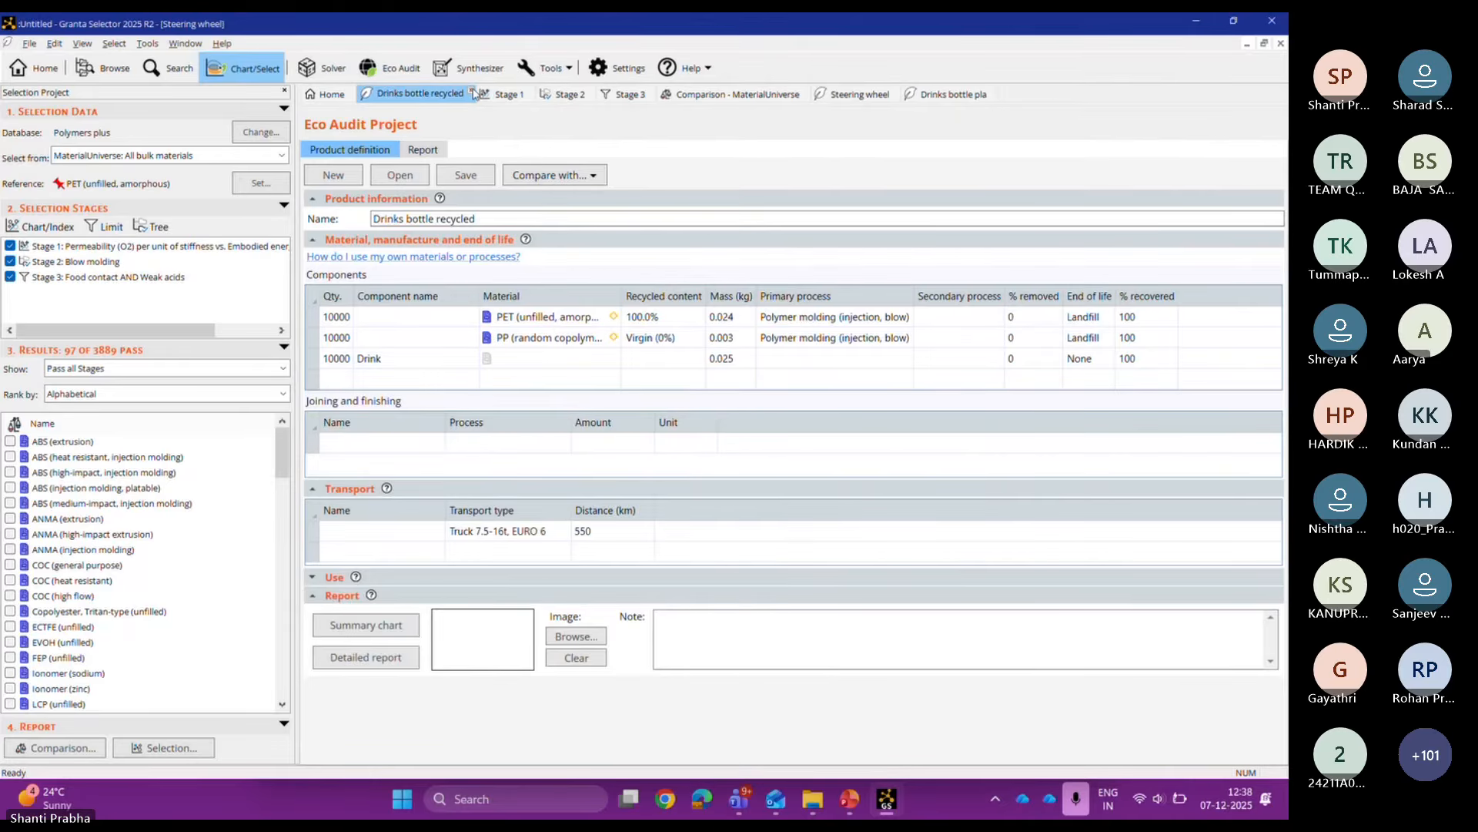
left_click(474, 93)
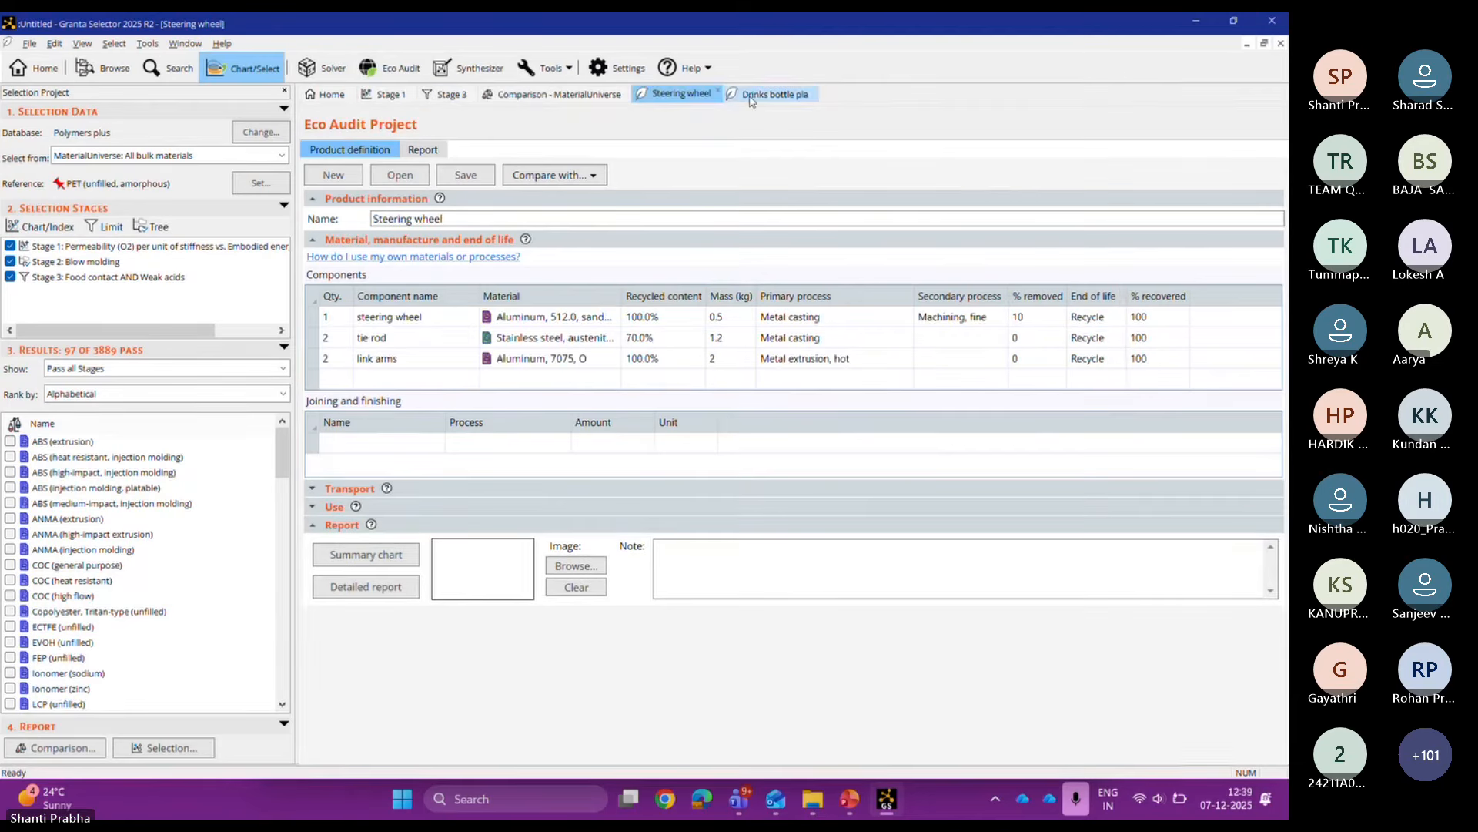
left_click(810, 91)
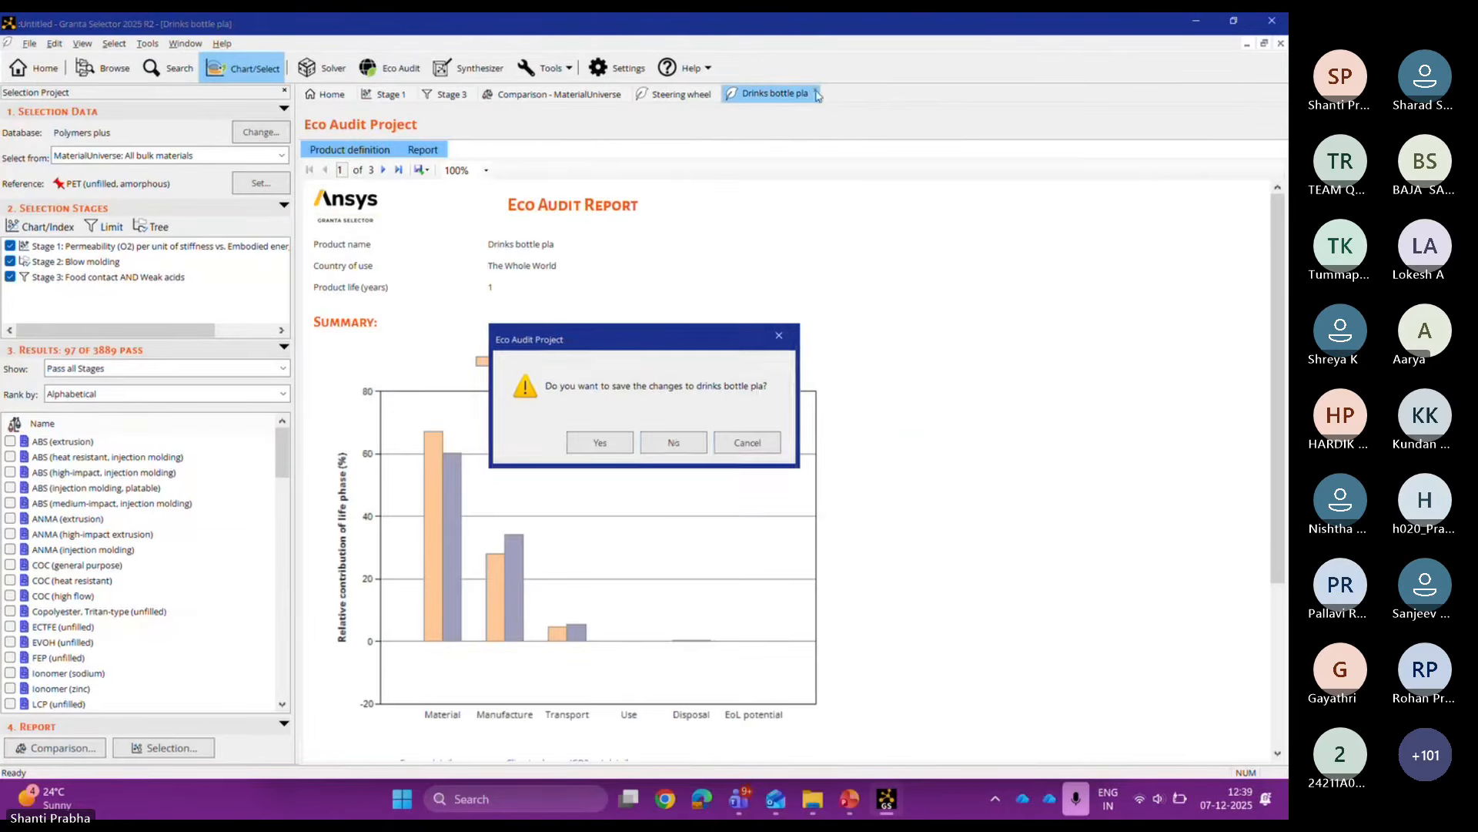
left_click(675, 444)
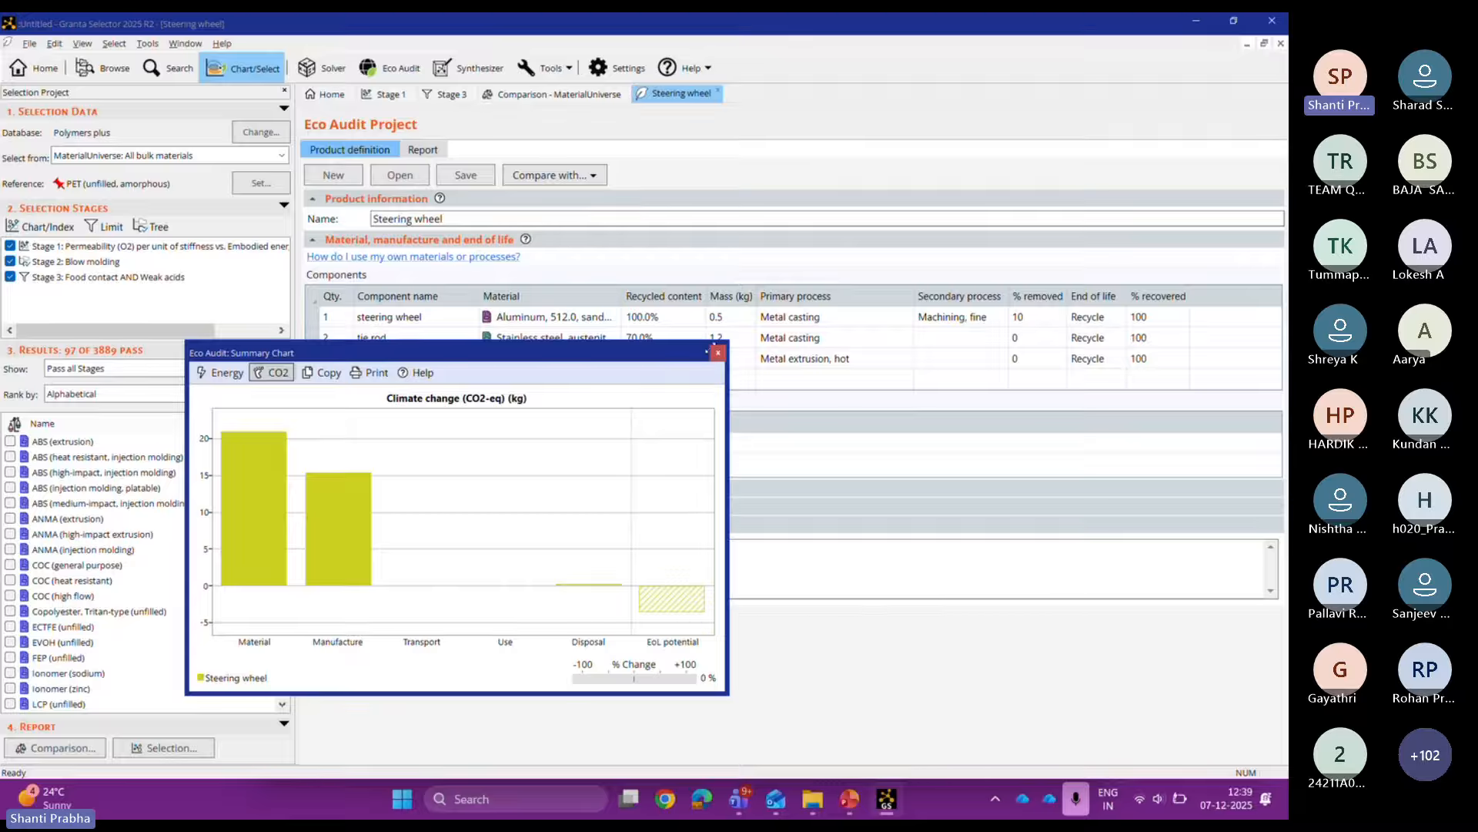
Step: Close the steering wheel's Eco Audit summary chart window
left_click(717, 353)
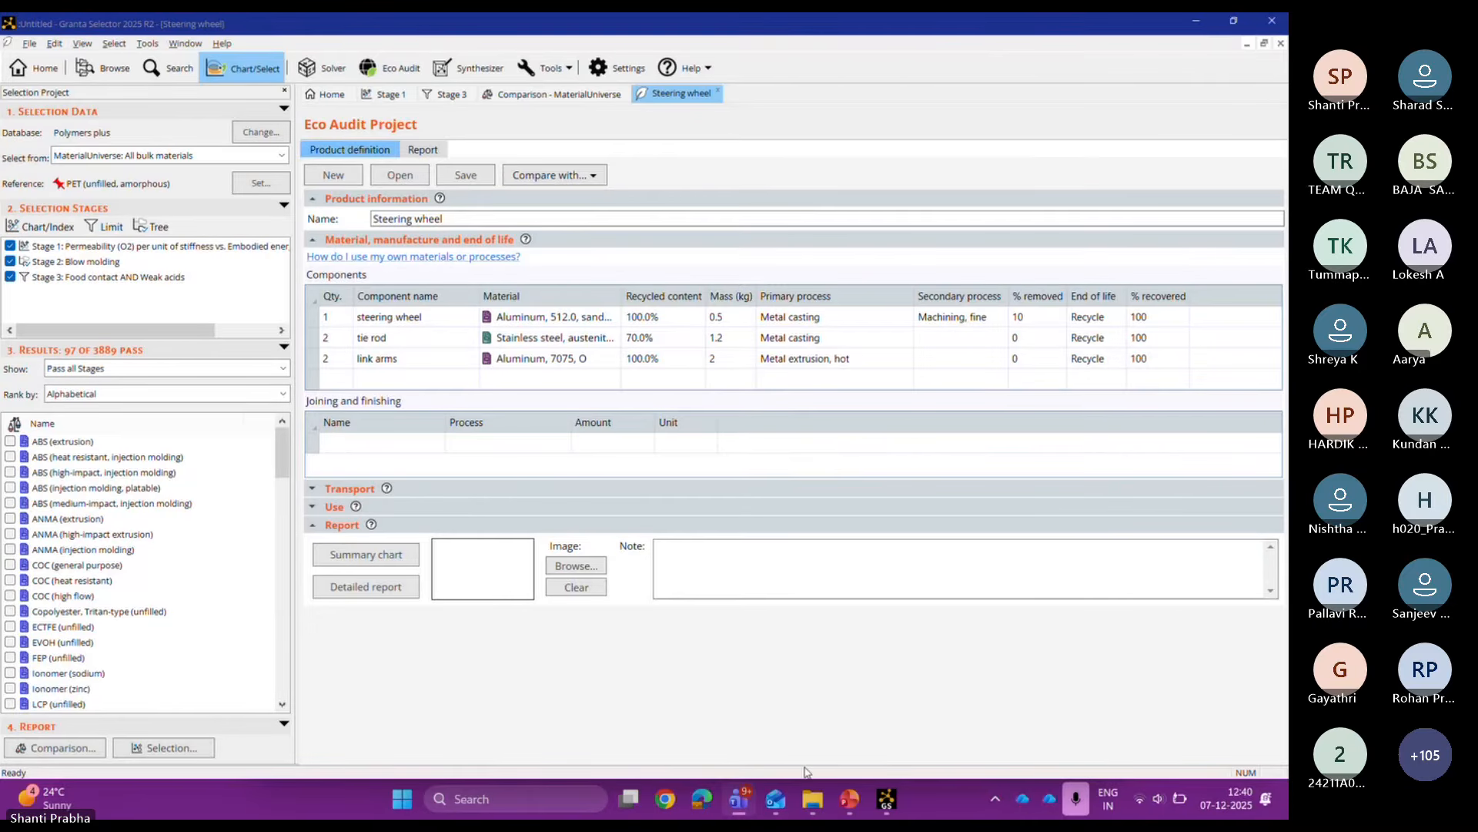
Step: Return to the Specific tools - Eco Audit presentation at the Steering wheel case study slide
mouse_move(841, 804)
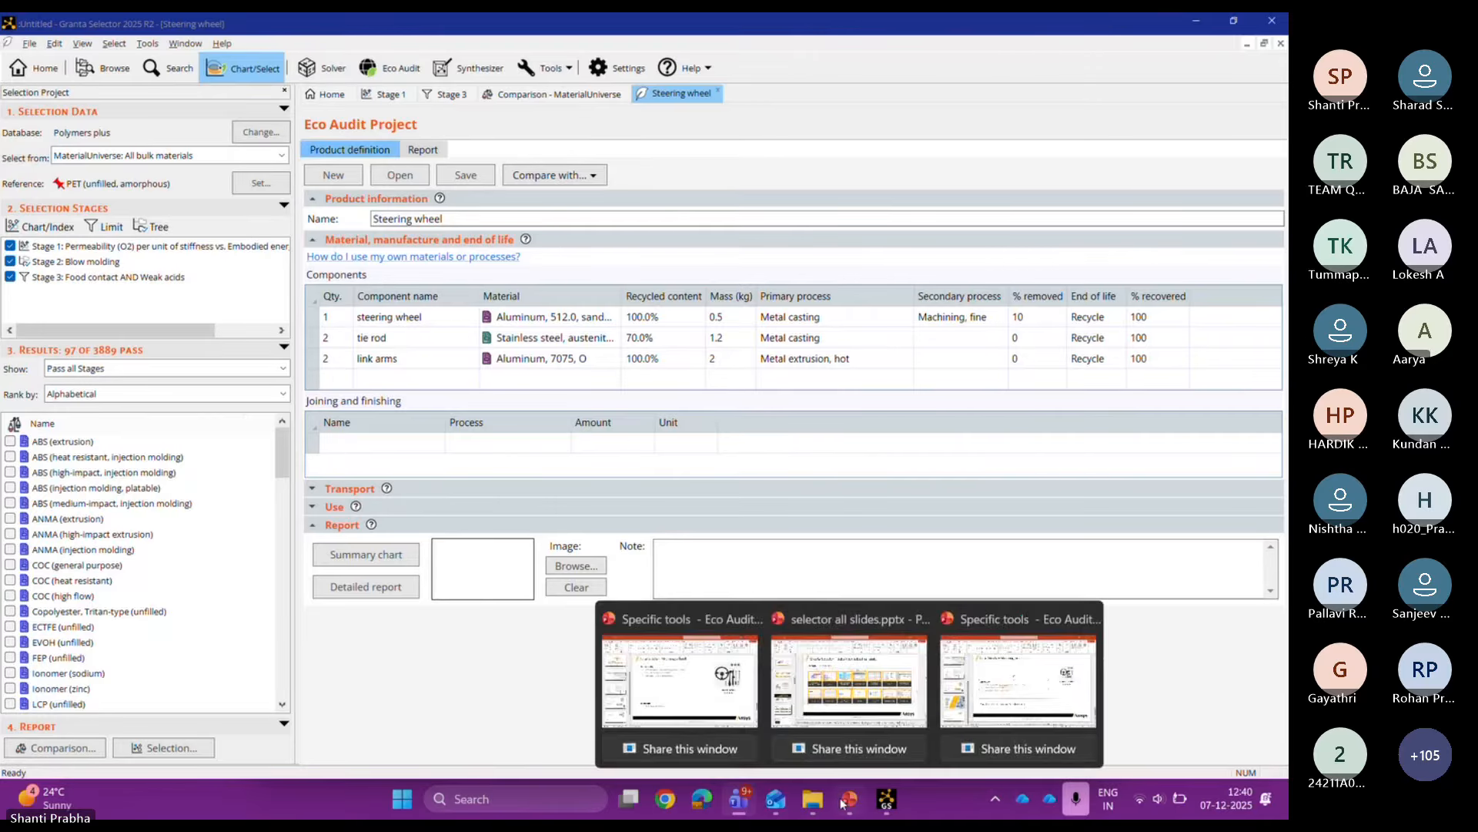
left_click(842, 803)
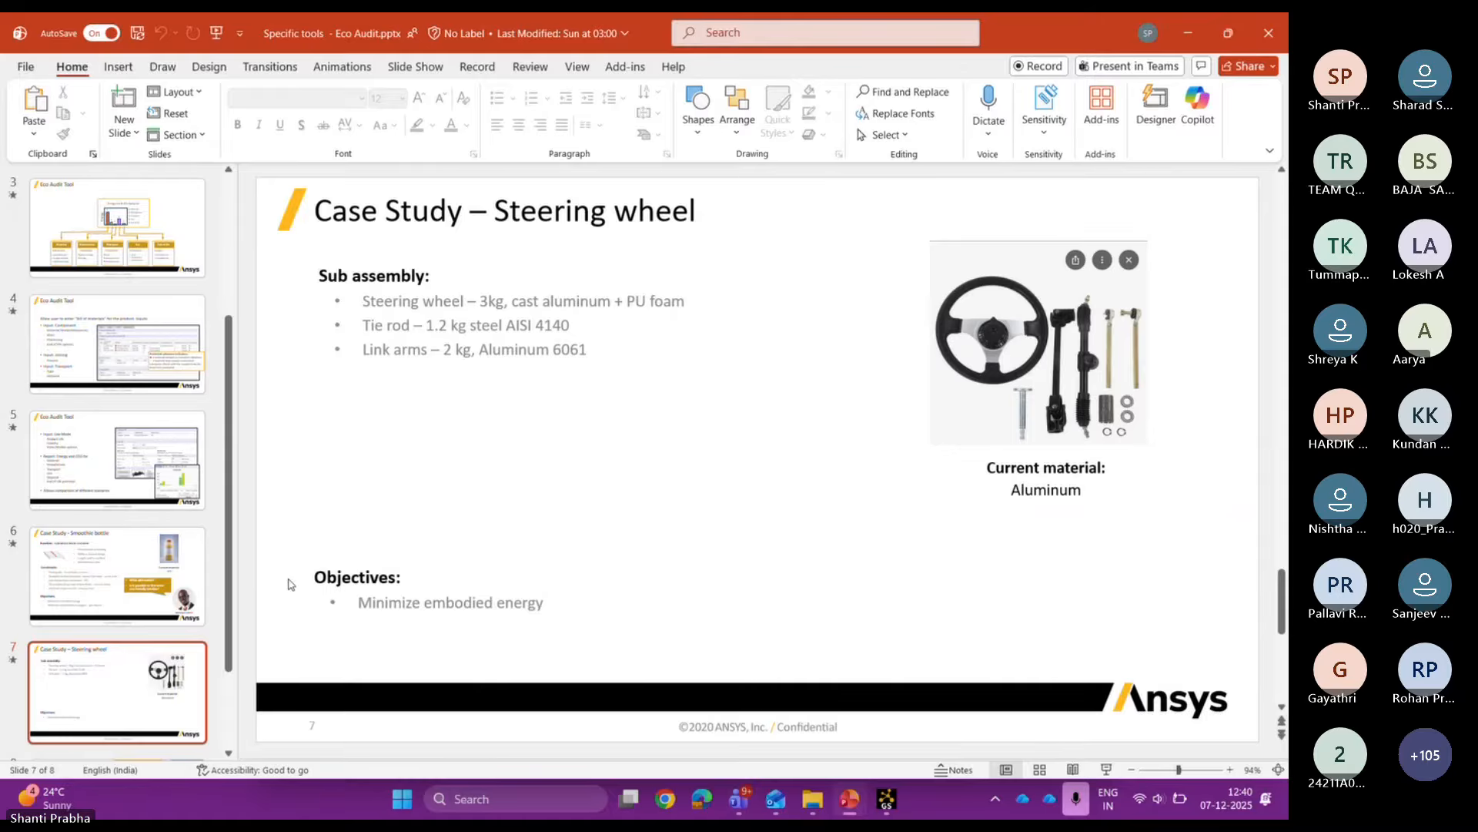
scroll(115, 539, "down", 2)
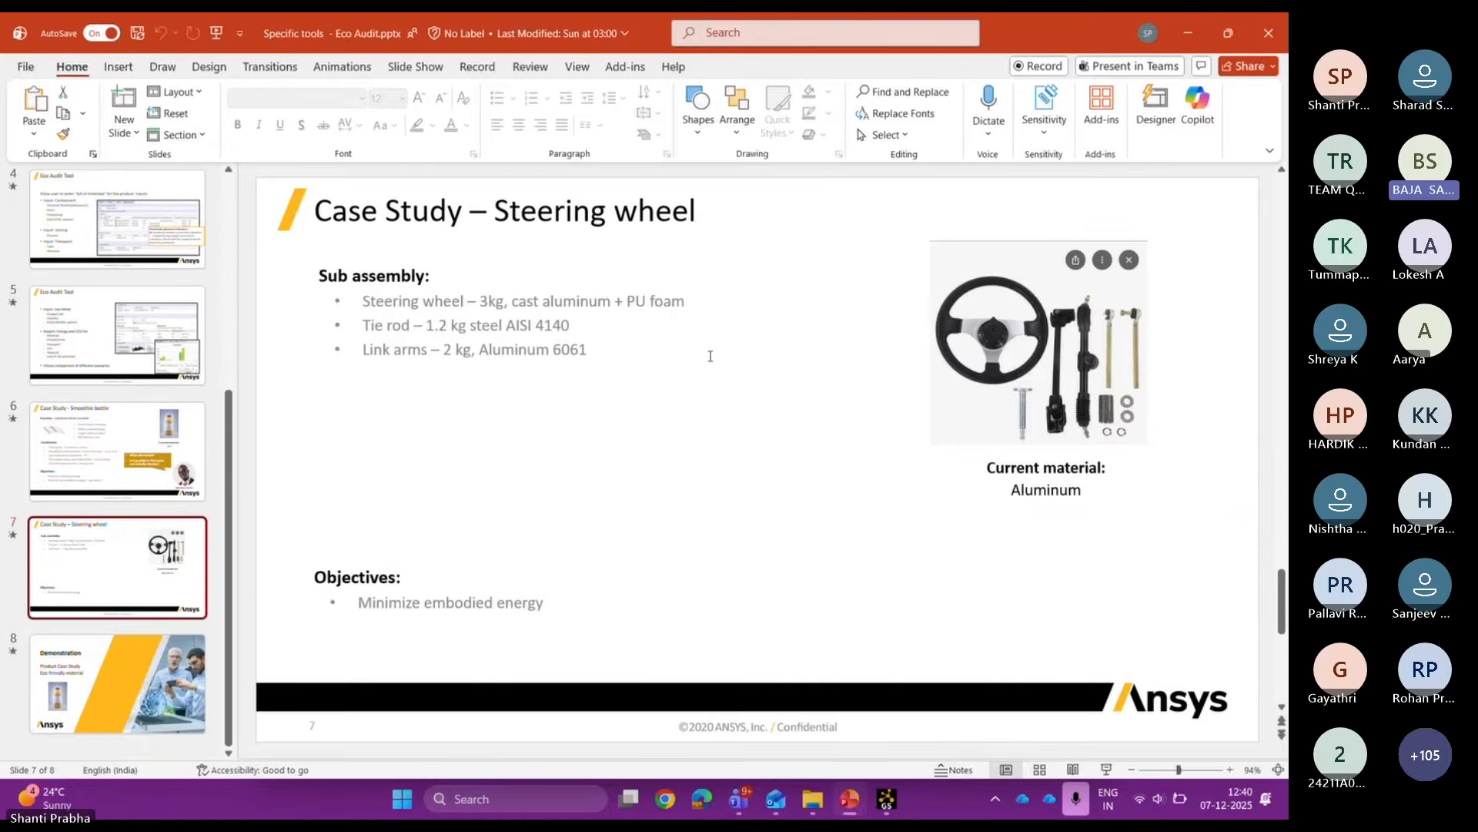
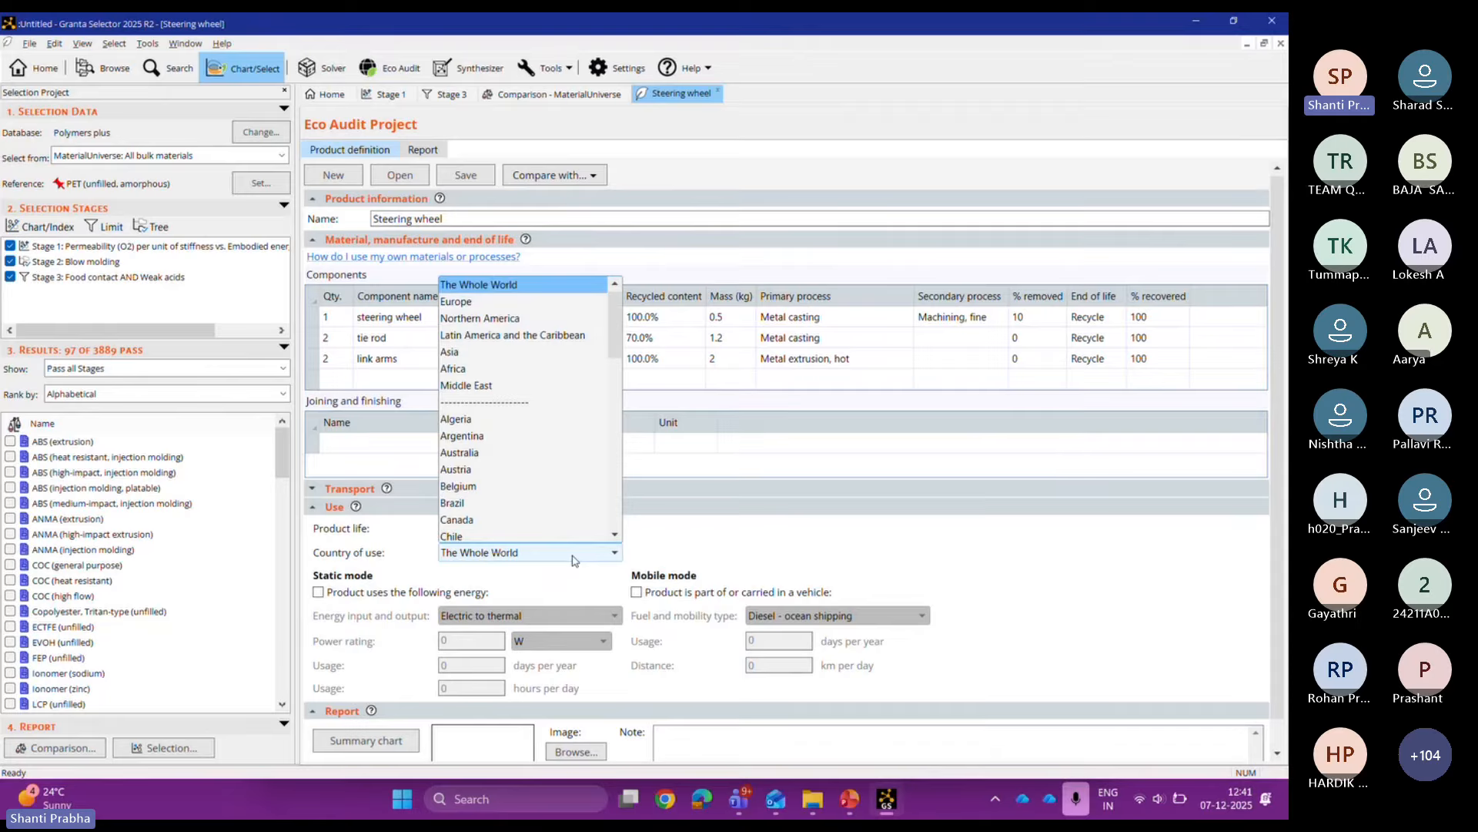
Step: Keep The Whole World as country and make static use consume Electric to thermal energy, selecting the power rating
left_click(820, 539)
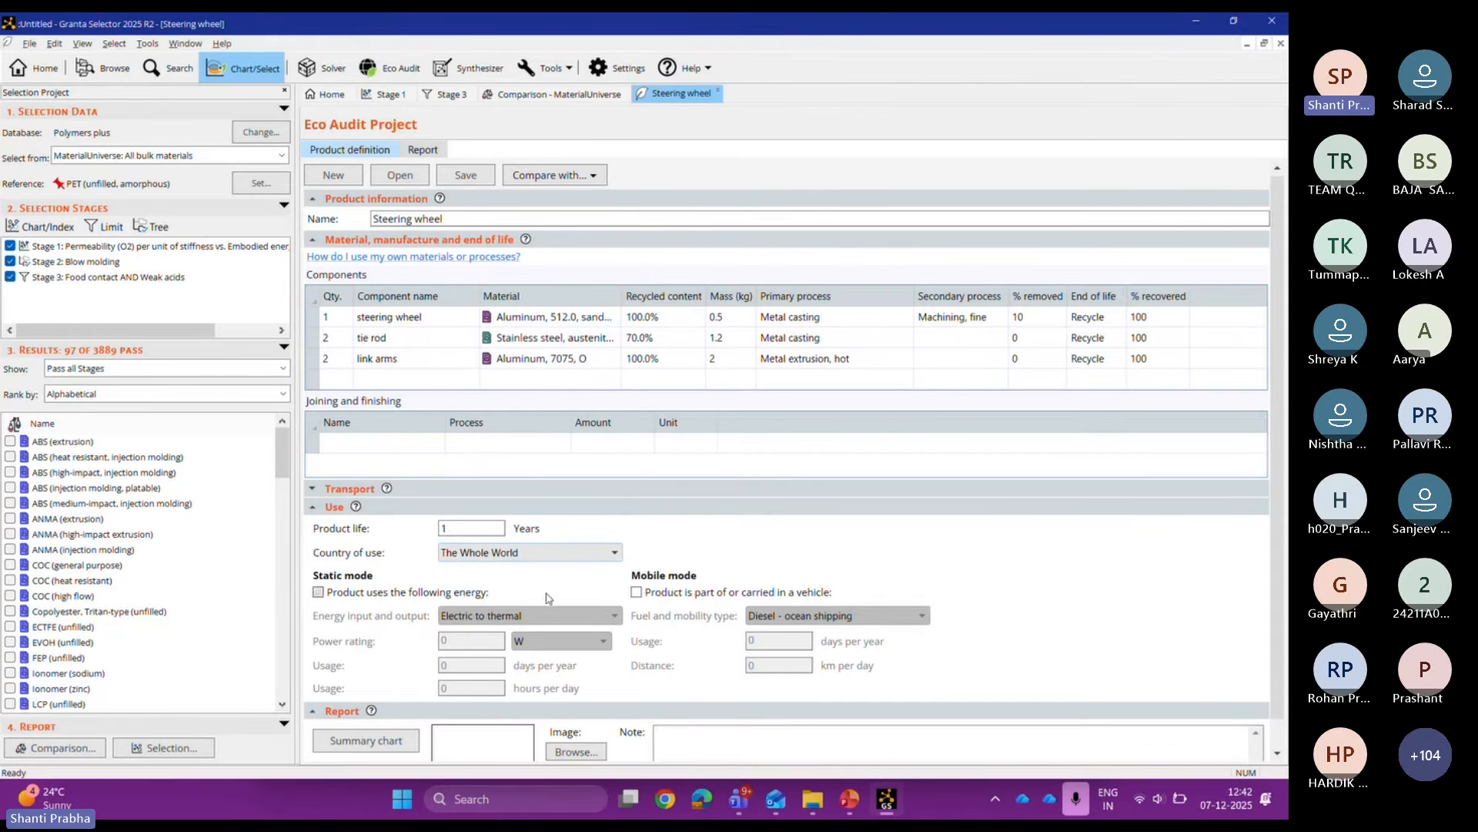
left_click(318, 592)
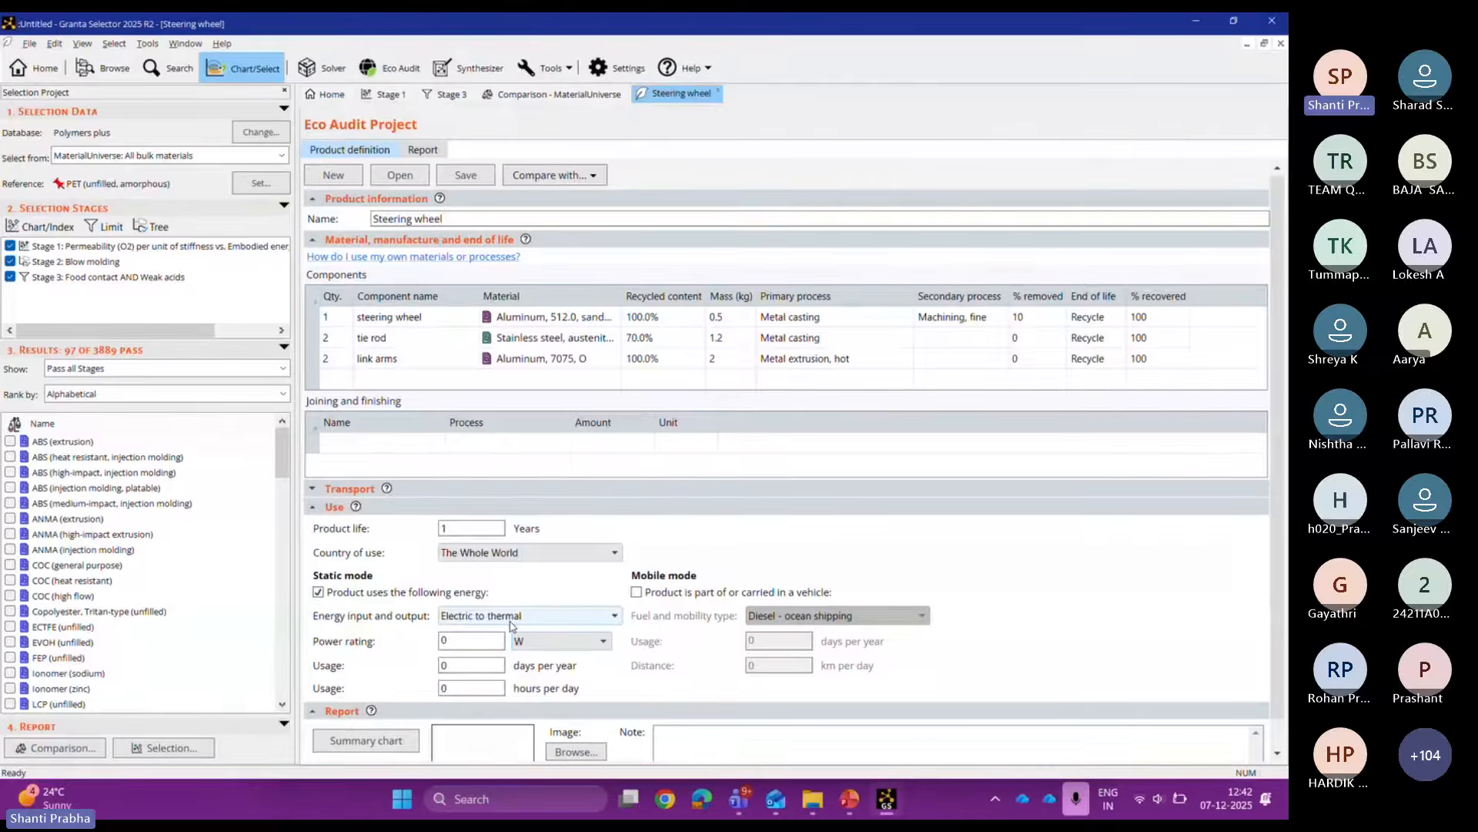
left_click(512, 620)
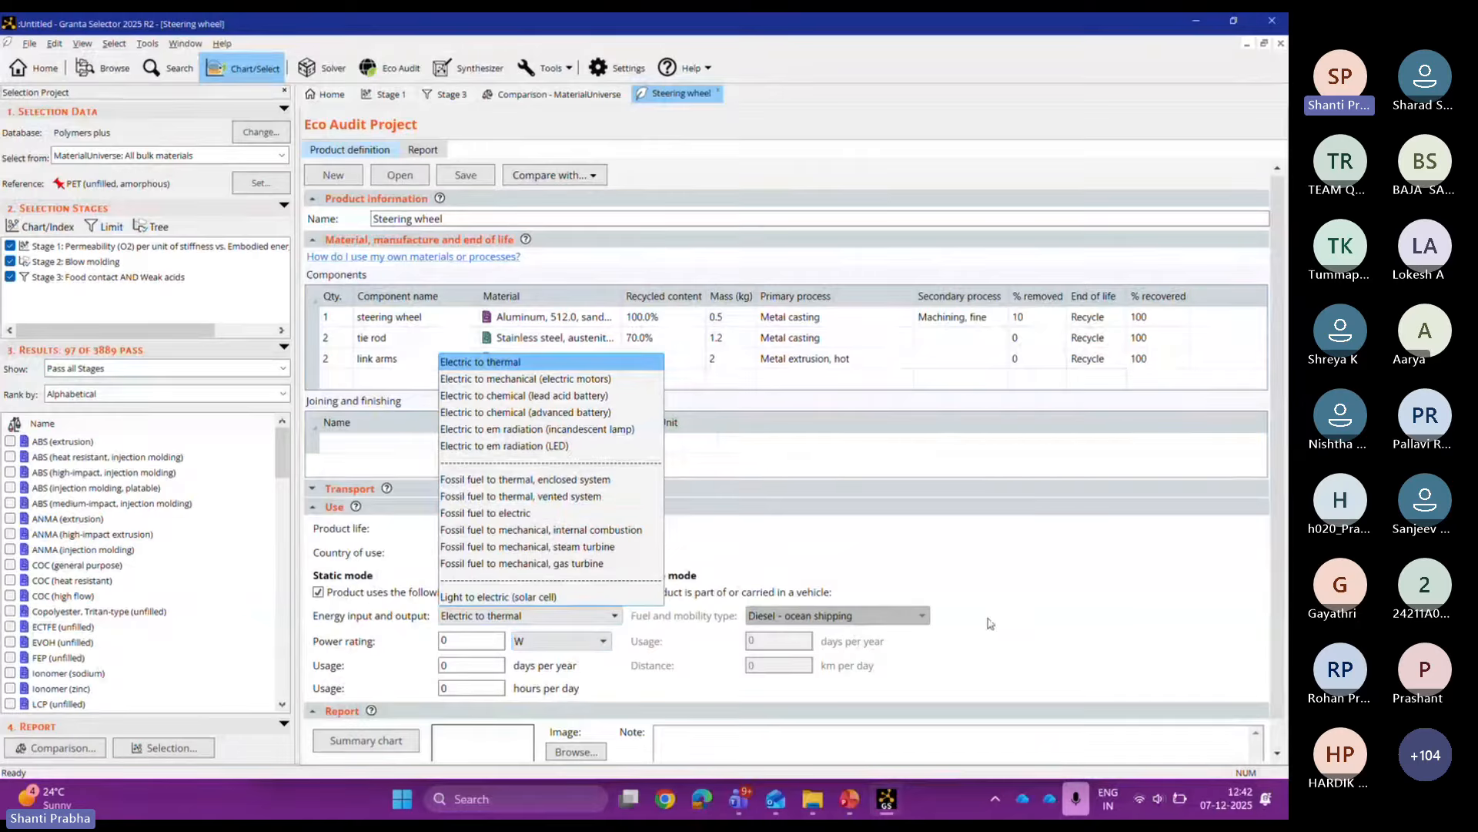
left_click(990, 623)
left_click_drag(496, 642, 433, 645)
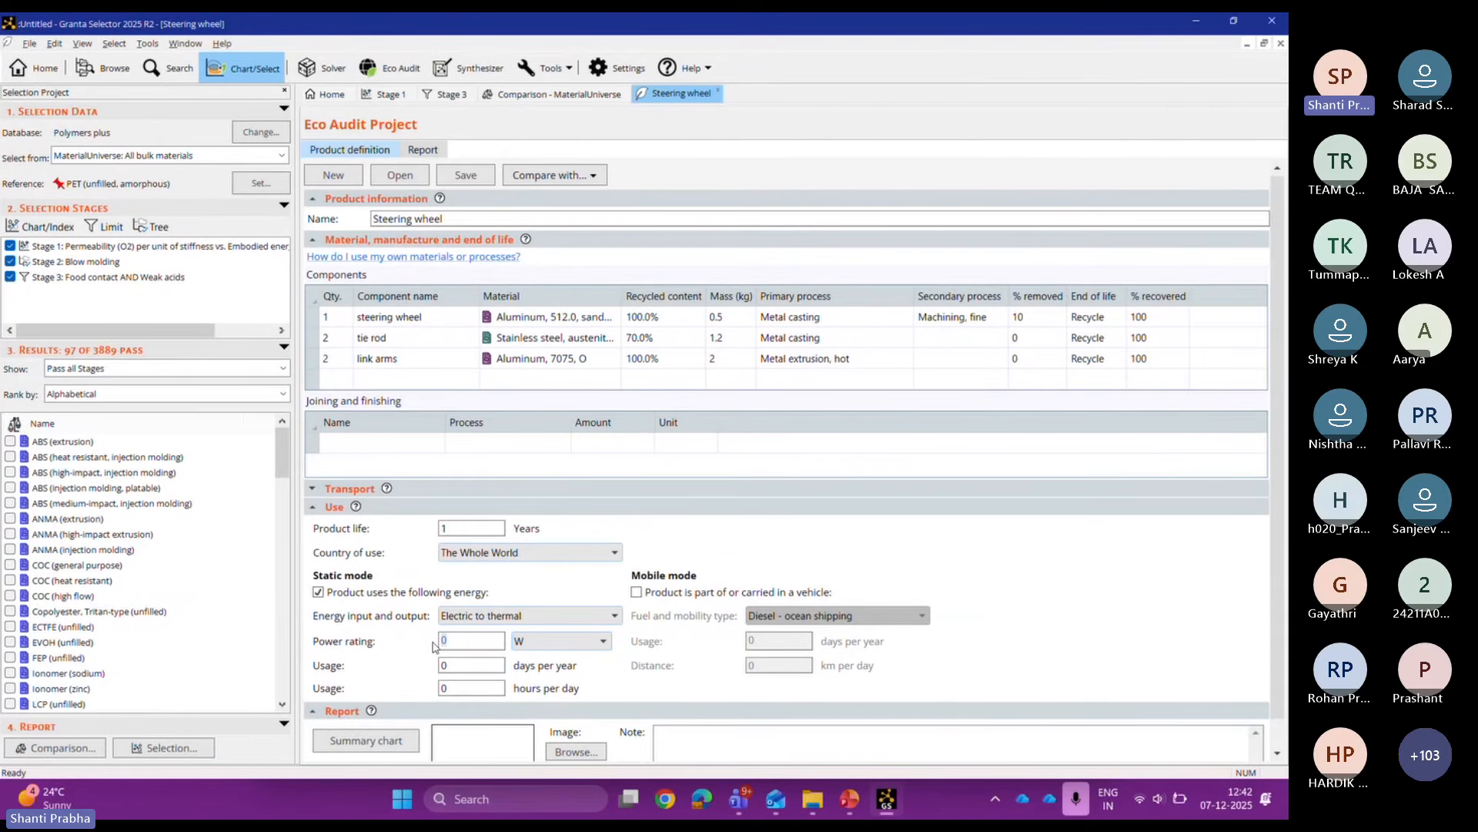
left_click(459, 662)
Step: Mark the steering wheel as carried in a vehicle, trying Gasoline then settling on Electric - family car
left_click(637, 593)
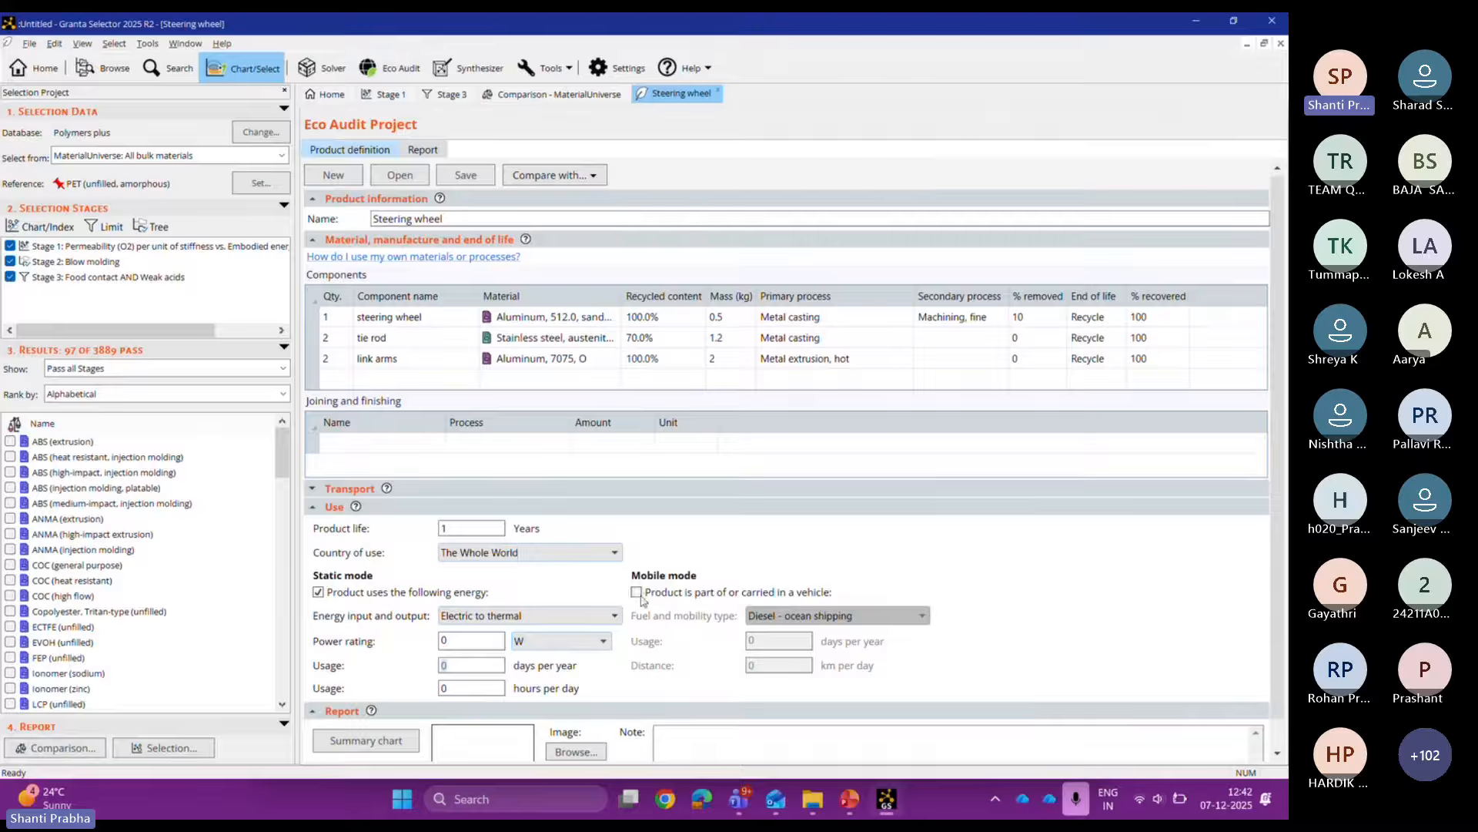
left_click(822, 616)
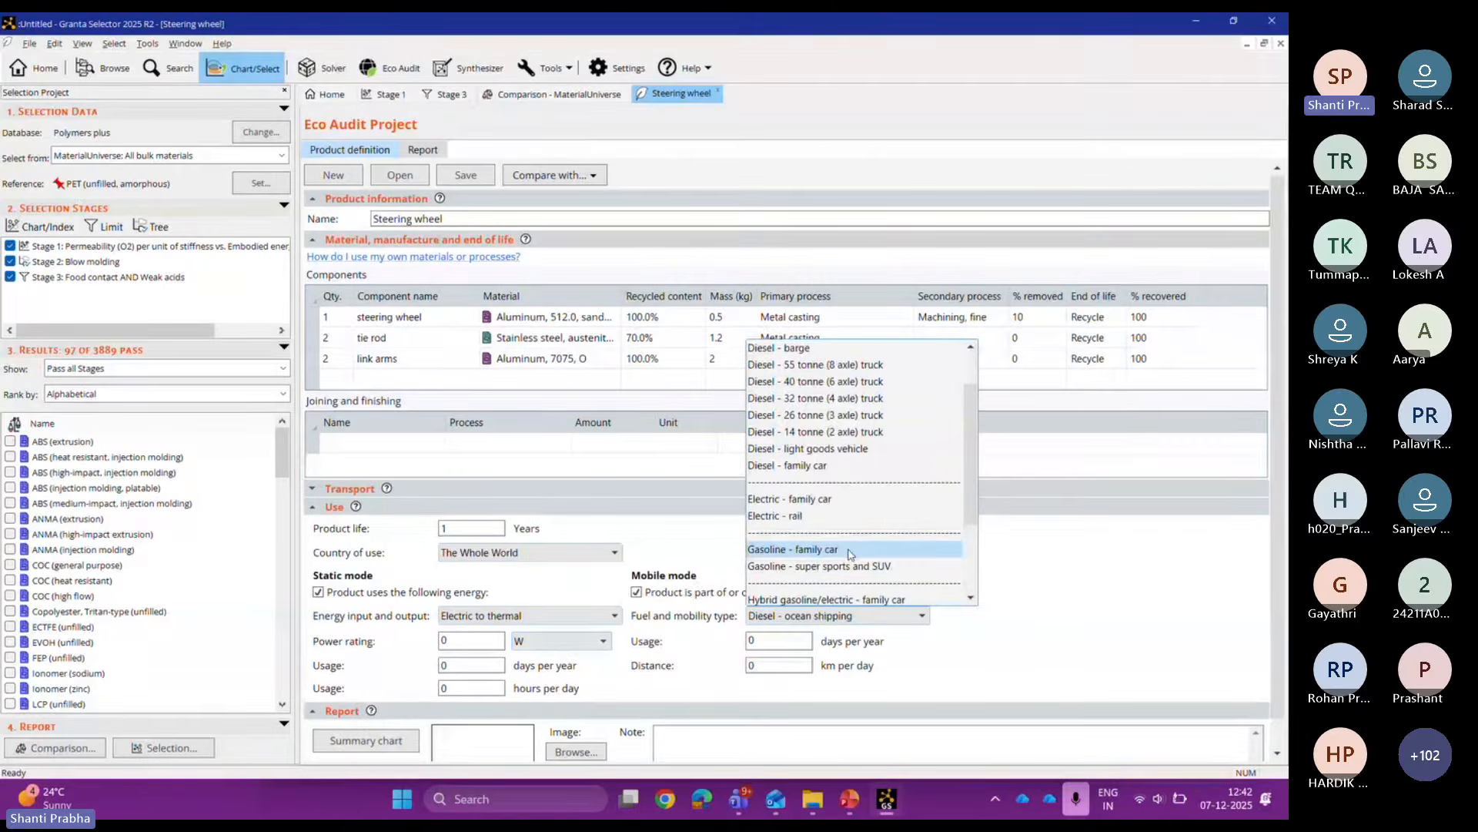
left_click(849, 551)
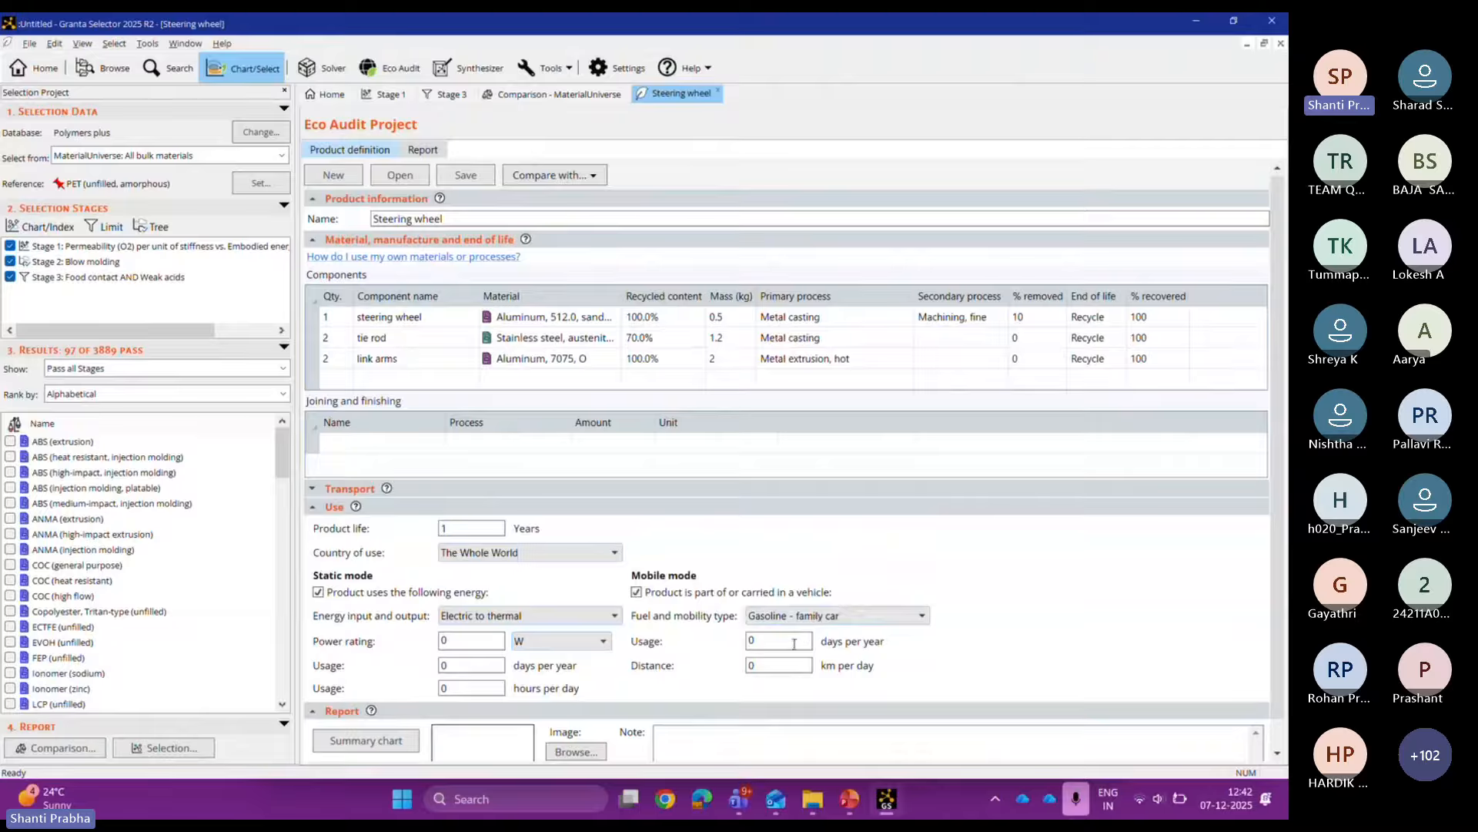
left_click(818, 621)
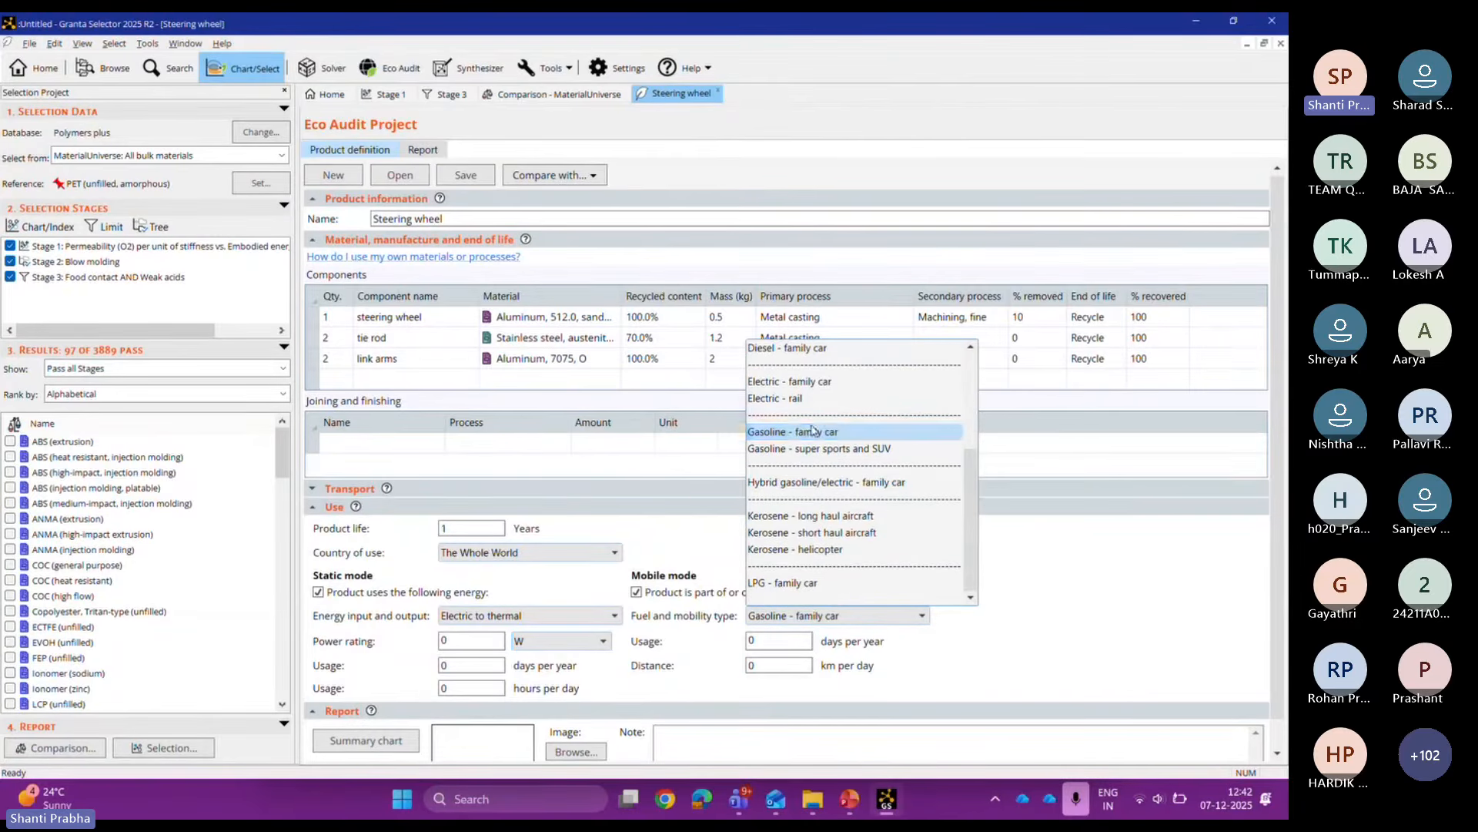
left_click(806, 381)
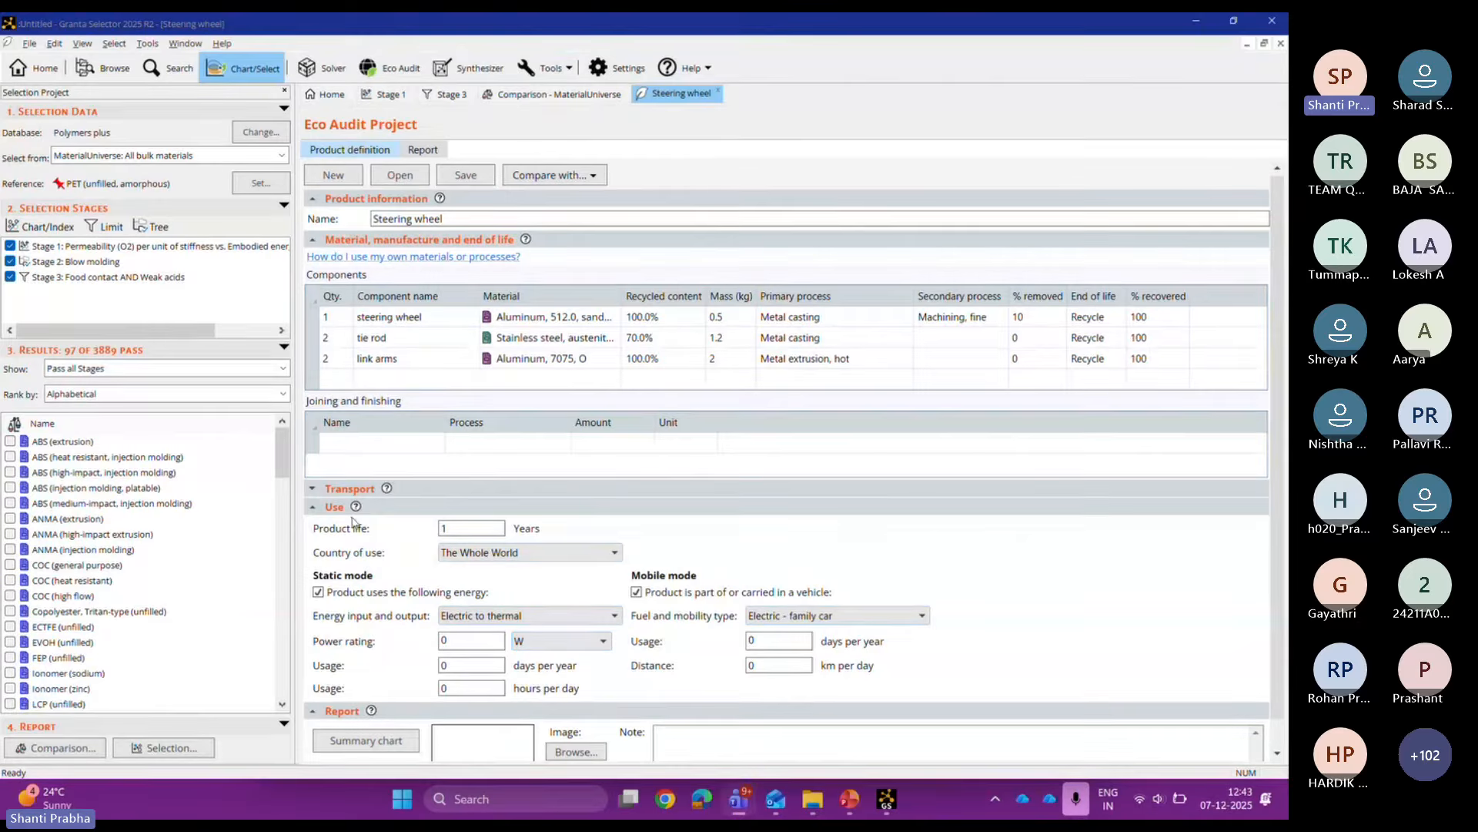
left_click(526, 240)
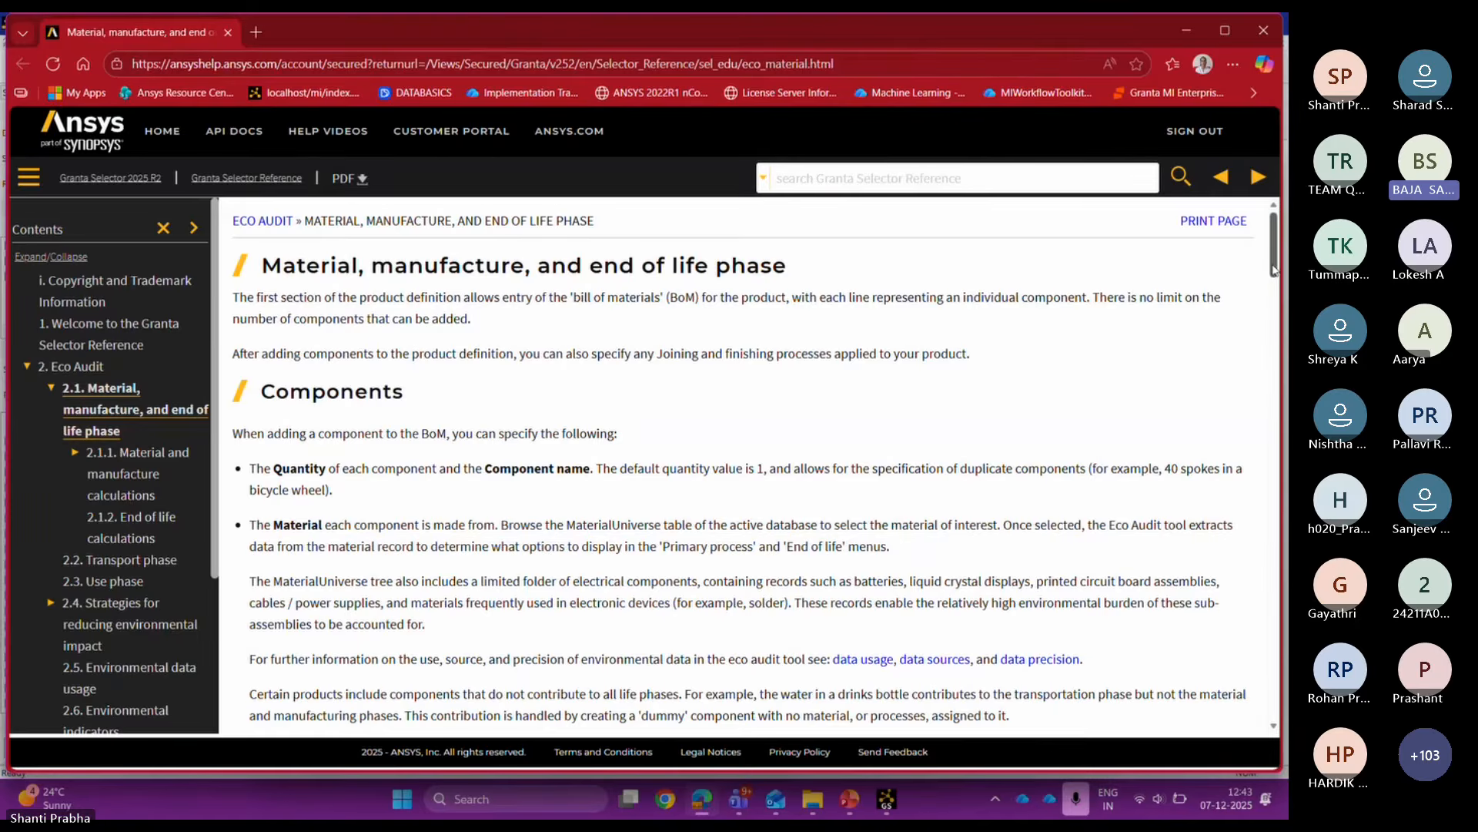
left_click_drag(1274, 270, 1277, 276)
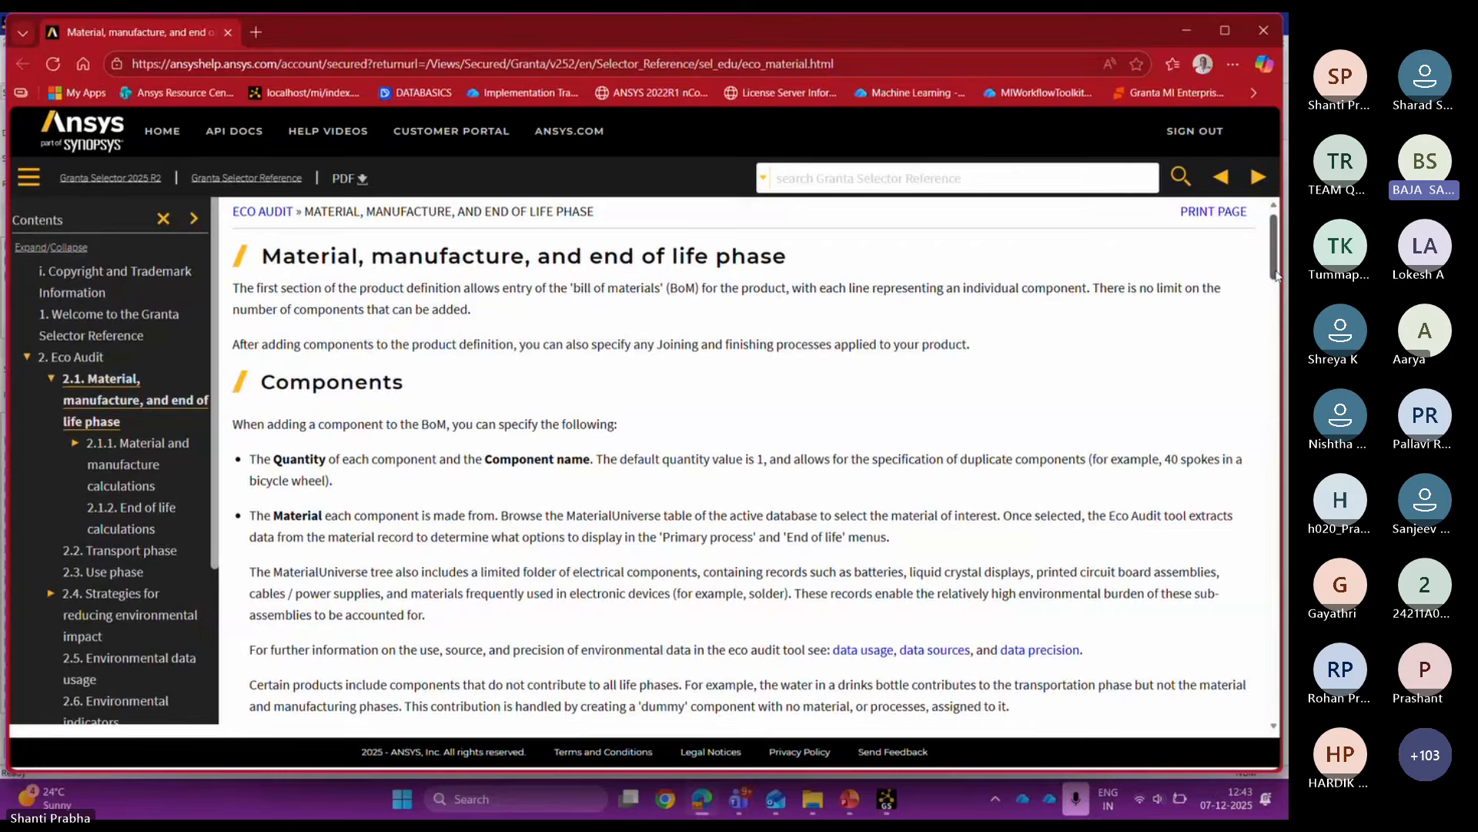
left_click_drag(1276, 276, 1283, 289)
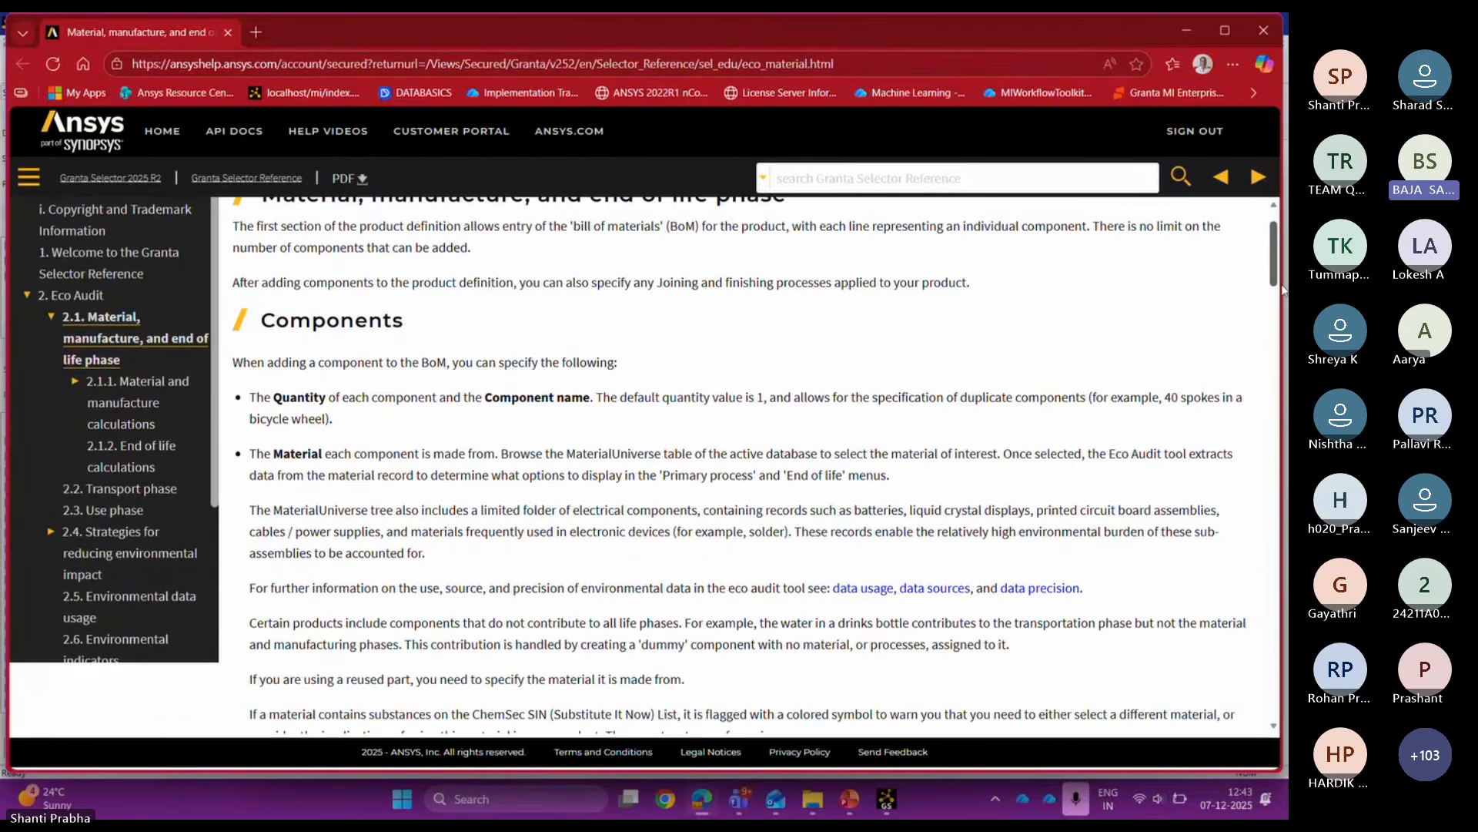
key("alt+Tab")
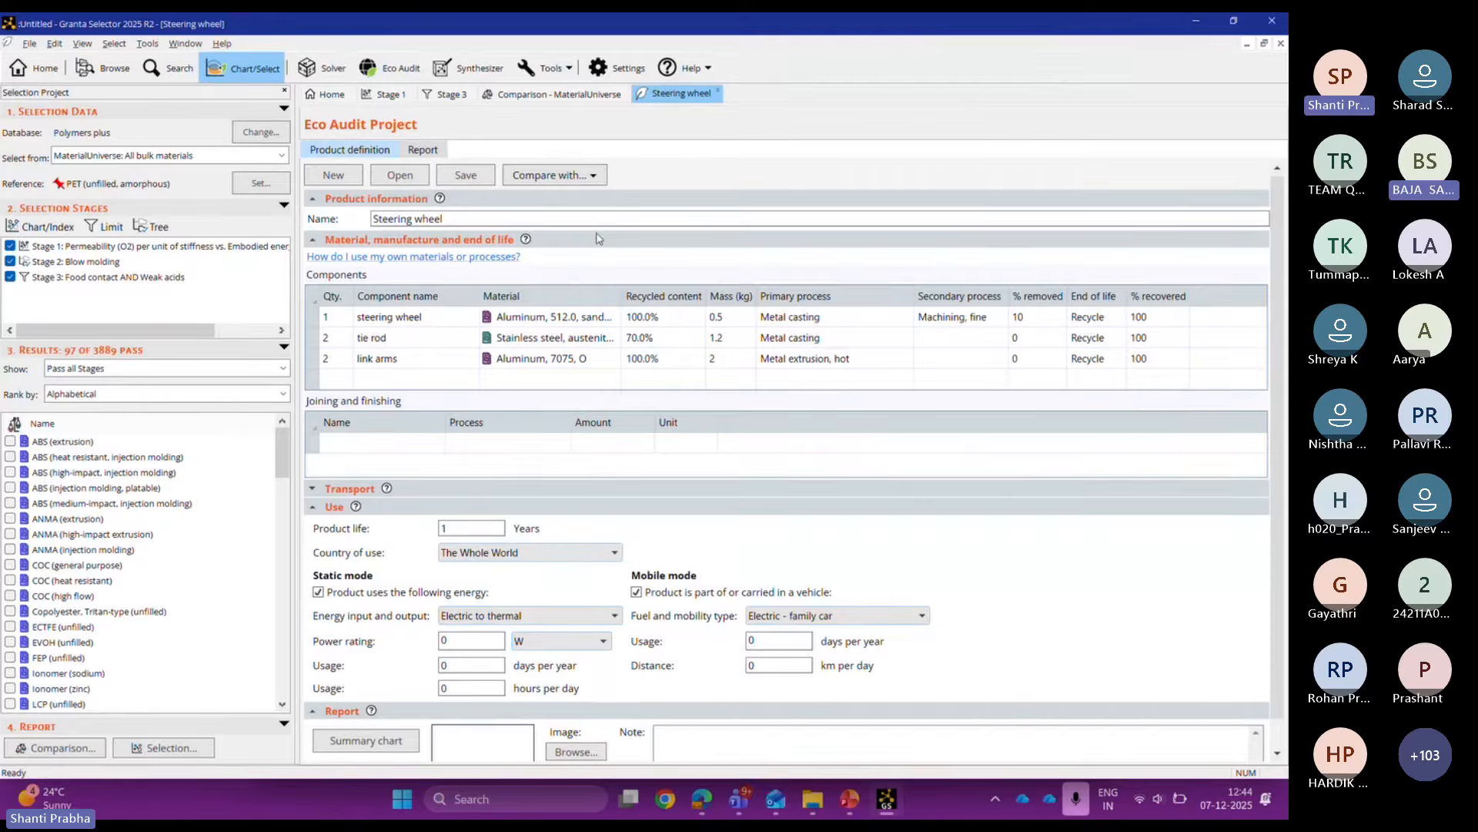
Step: Bring up the custom primary process form for the steering wheel, then cancel it empty
left_click(807, 319)
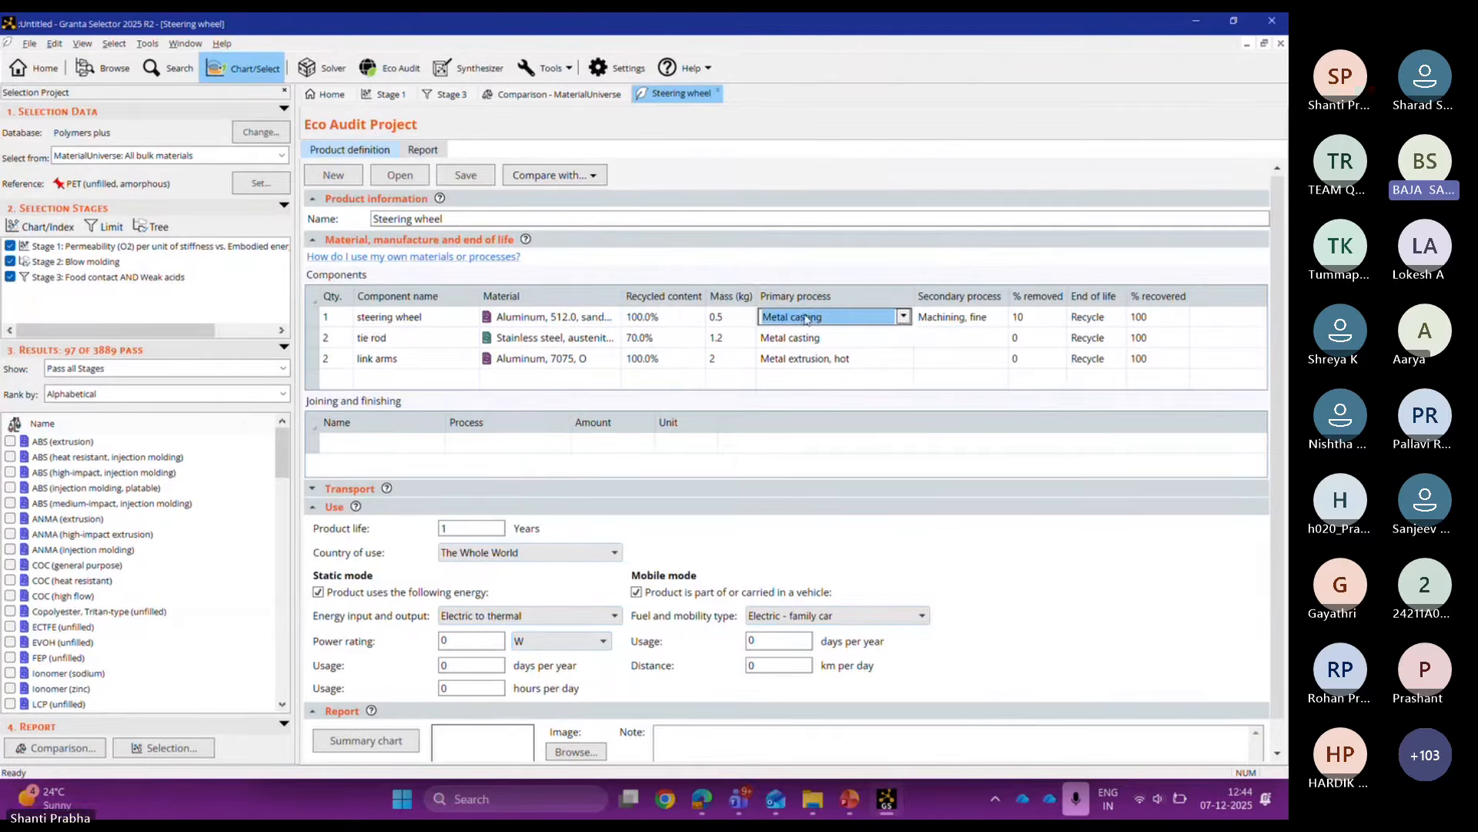
left_click(904, 318)
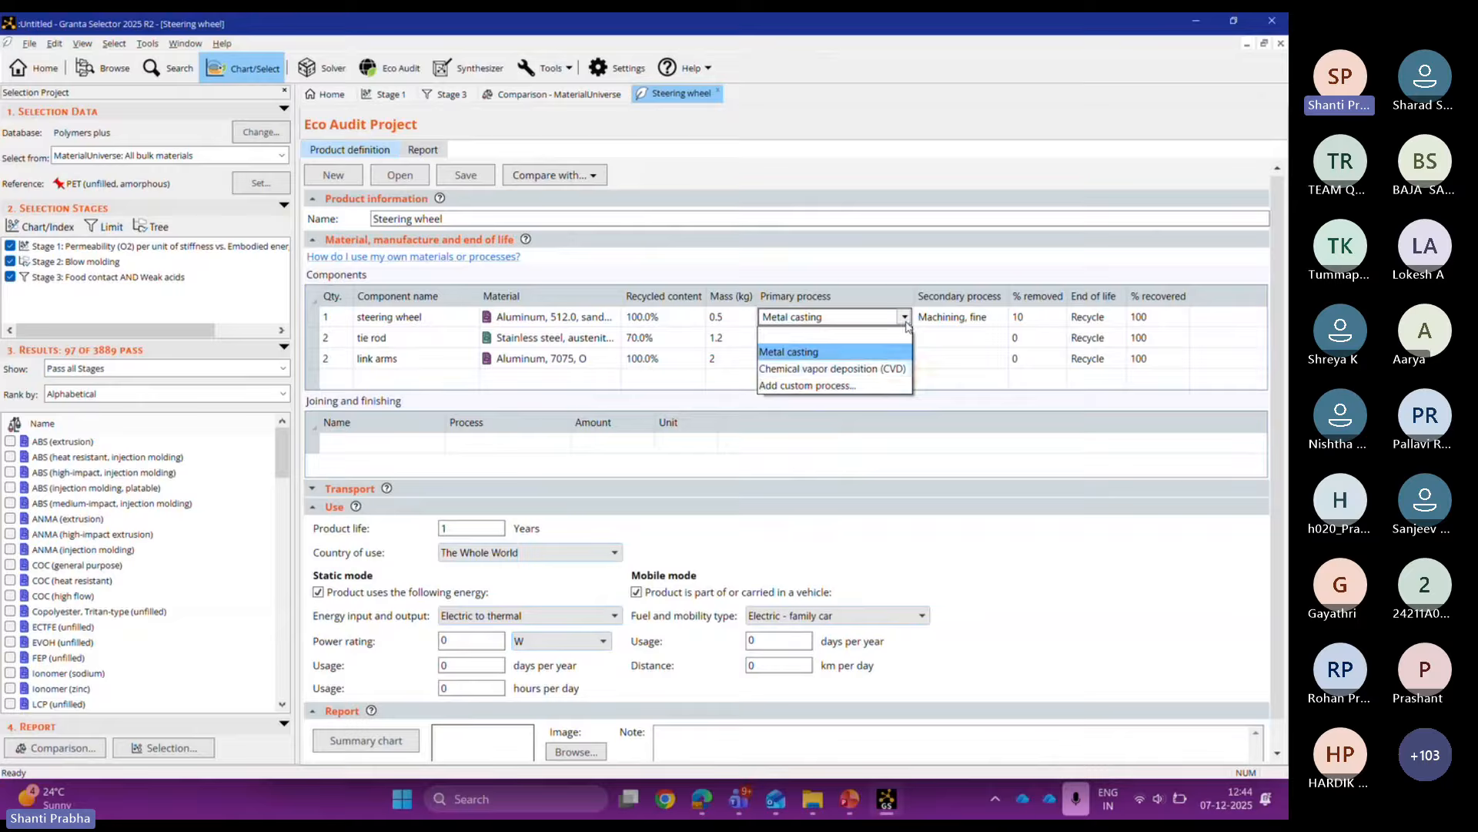
left_click(868, 386)
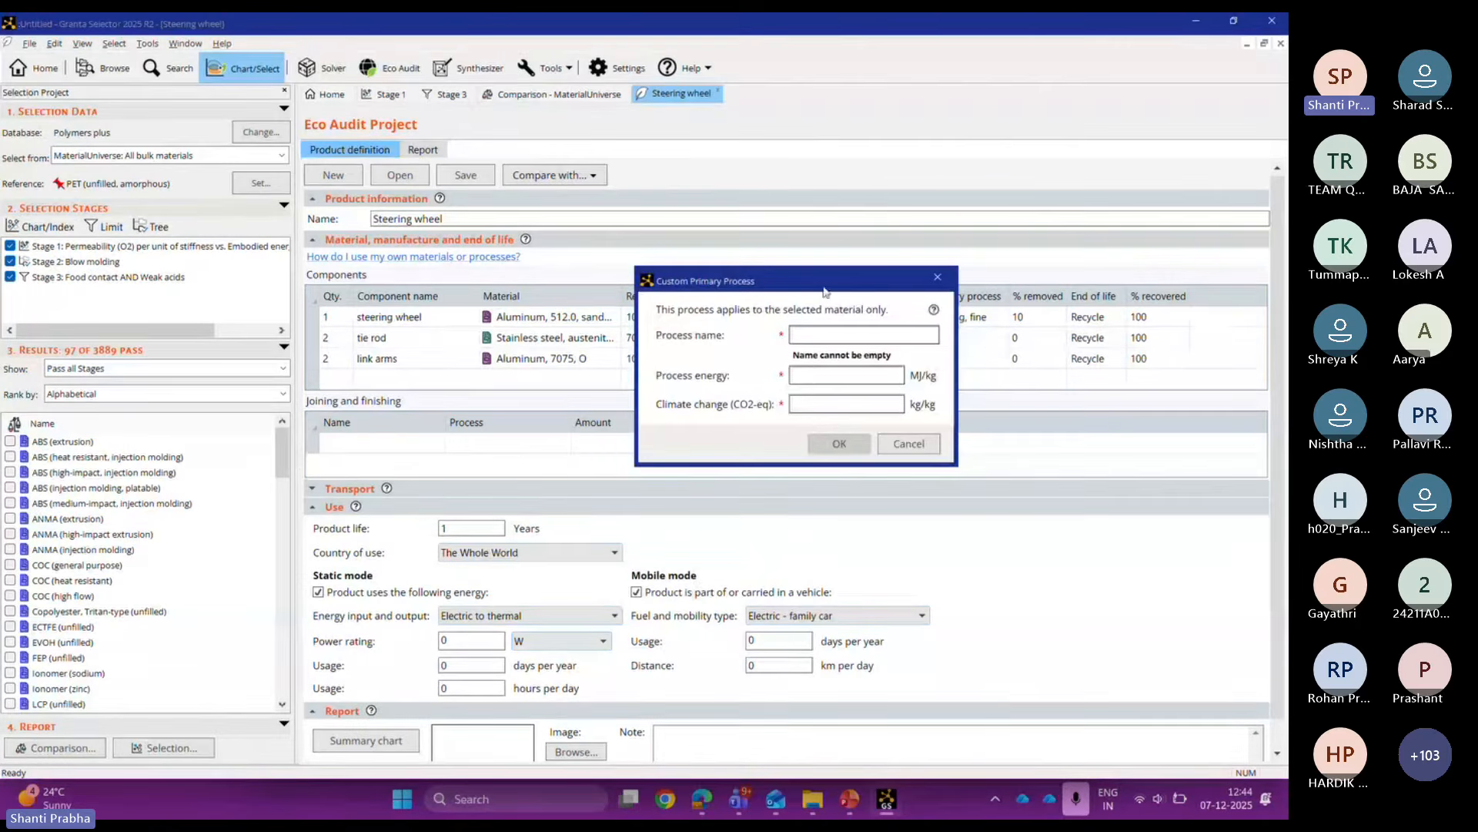
left_click_drag(823, 291, 696, 253)
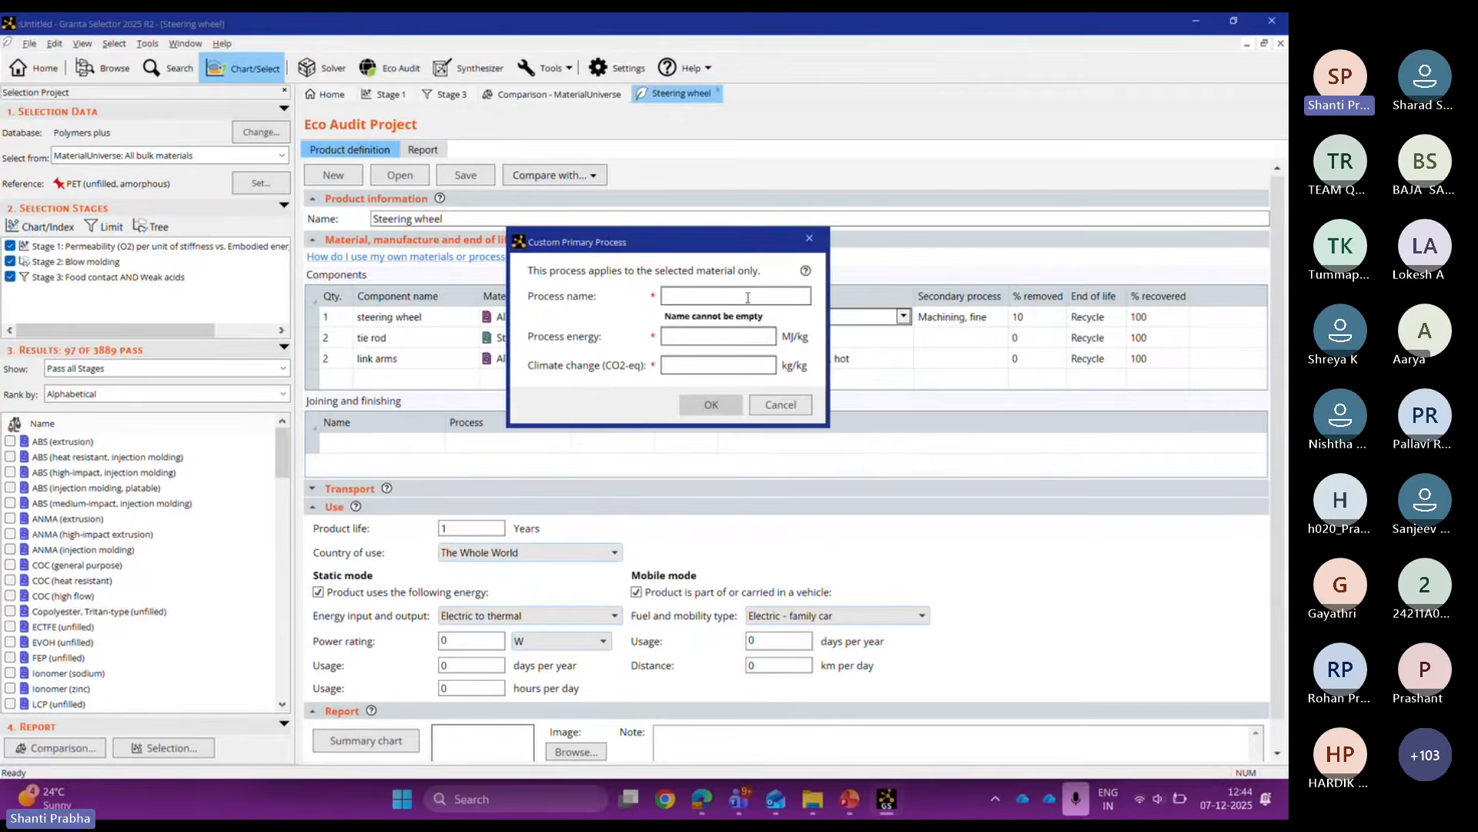
left_click(809, 238)
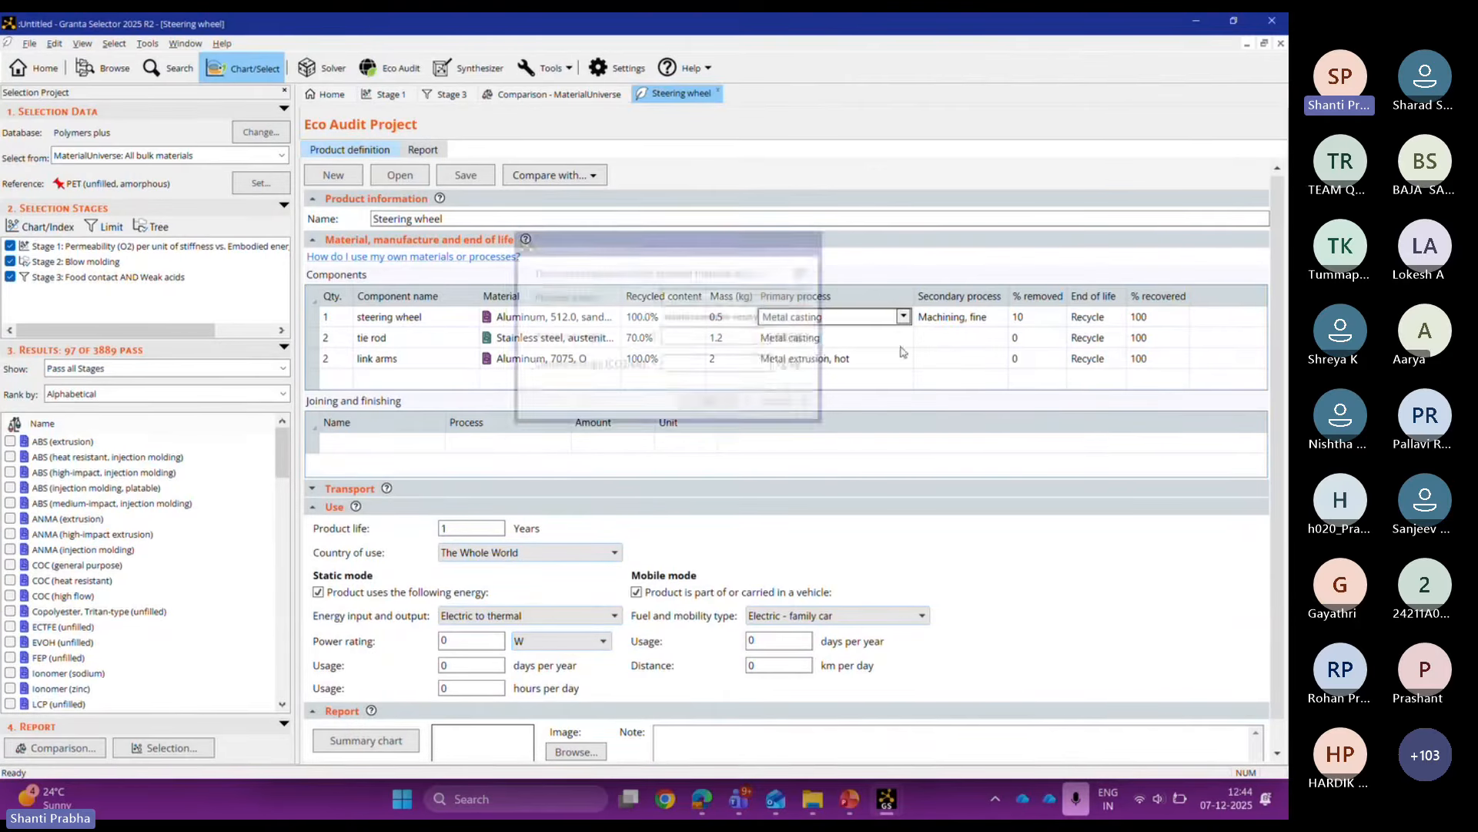
Step: Define 'custom process1' with 100 MJ/kg energy and 100 kg/kg CO2 and apply it
left_click(903, 318)
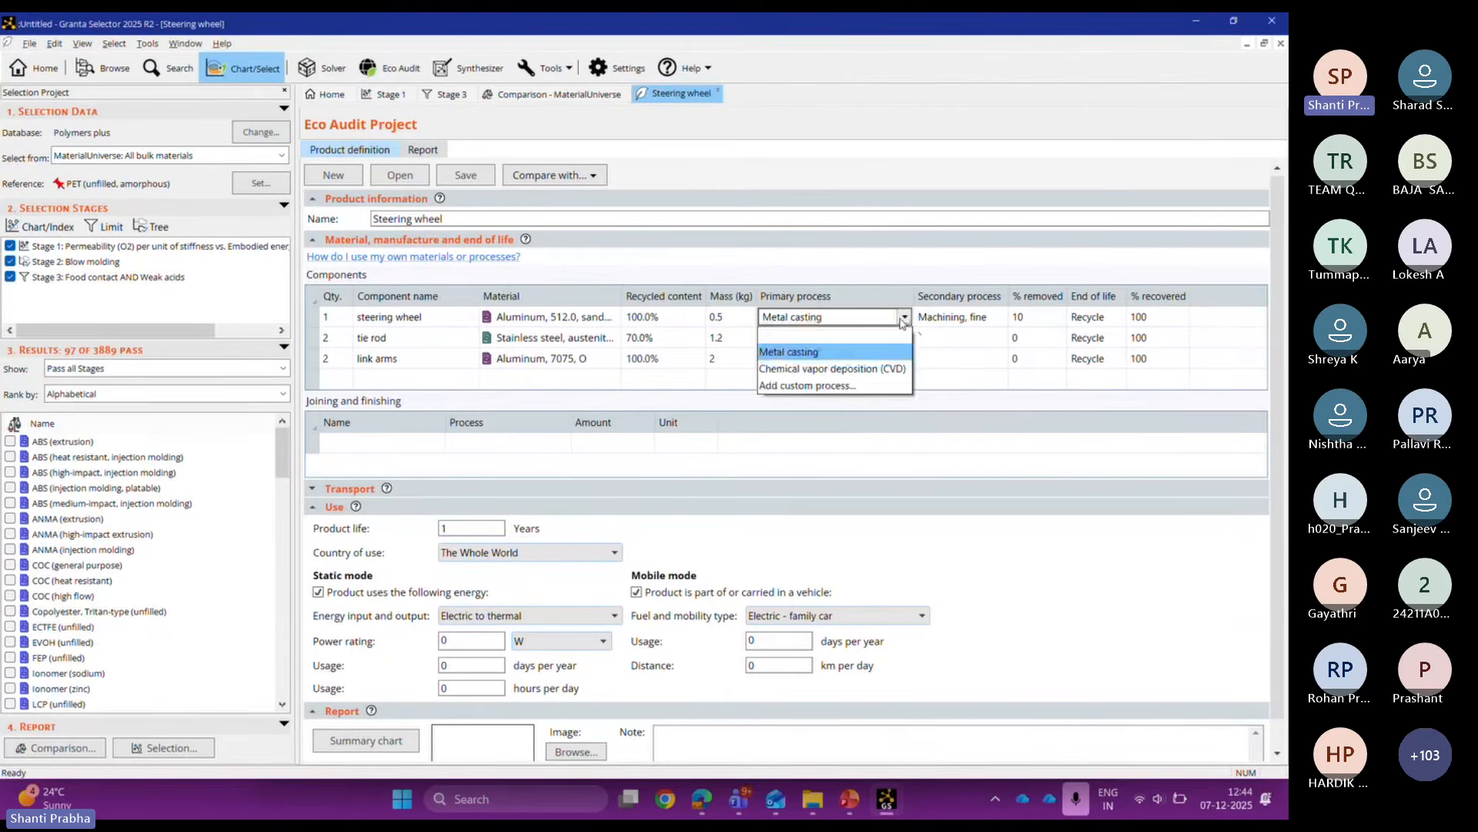
left_click(861, 385)
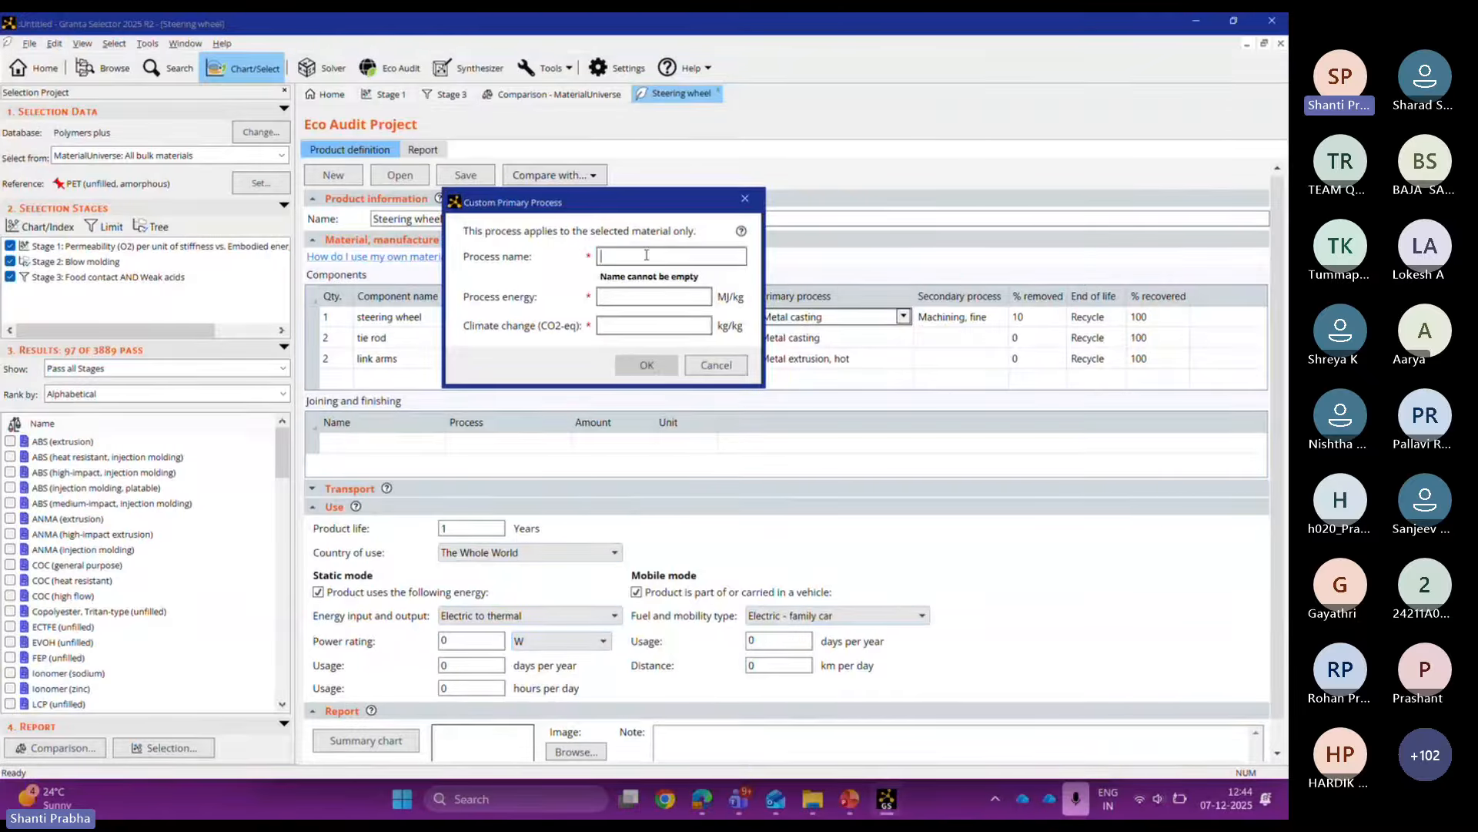
type("cud")
key("BackSpace")
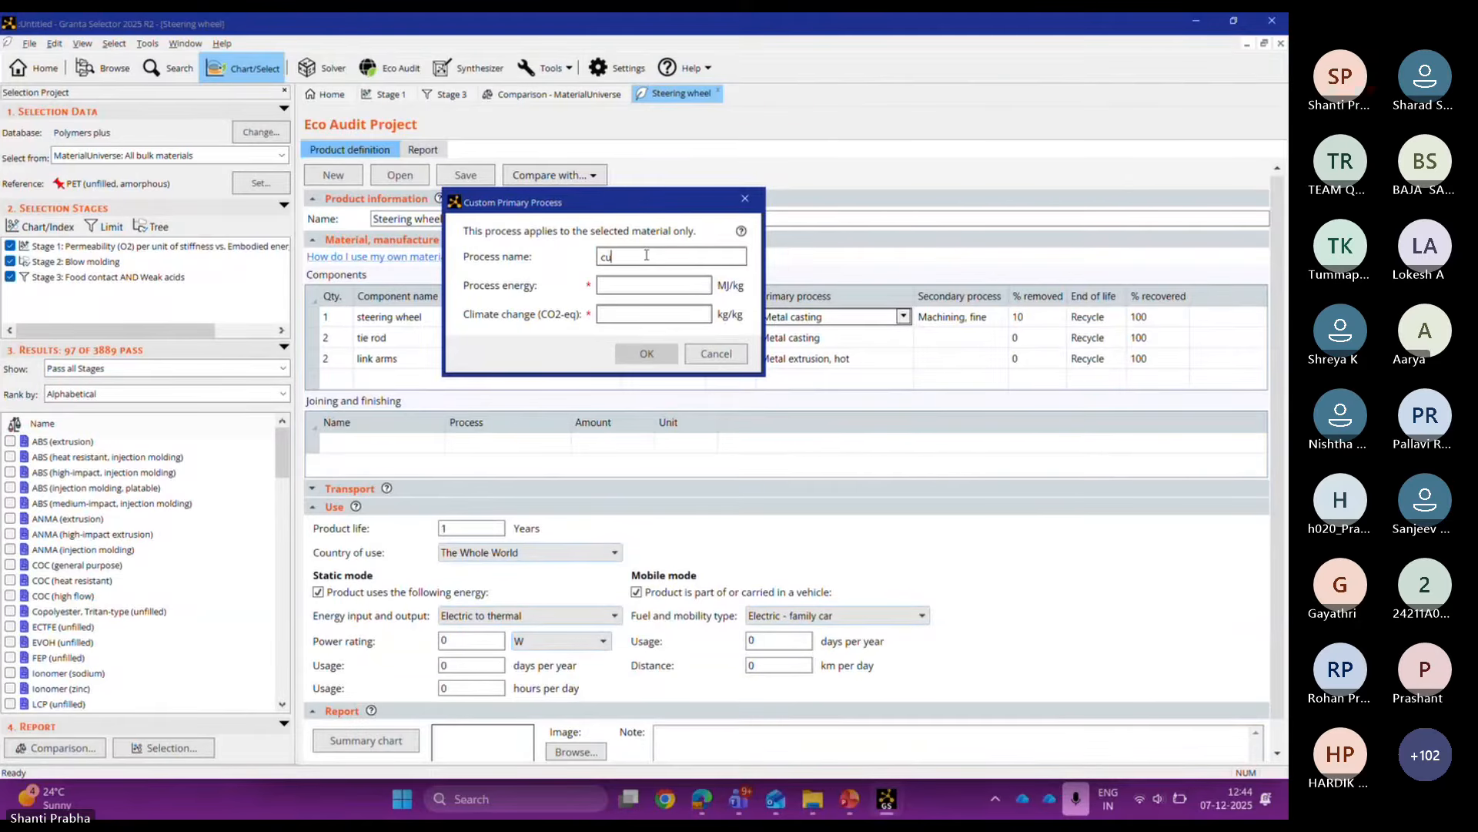
type("stom pro")
type("cess1")
type("100")
left_click(629, 314)
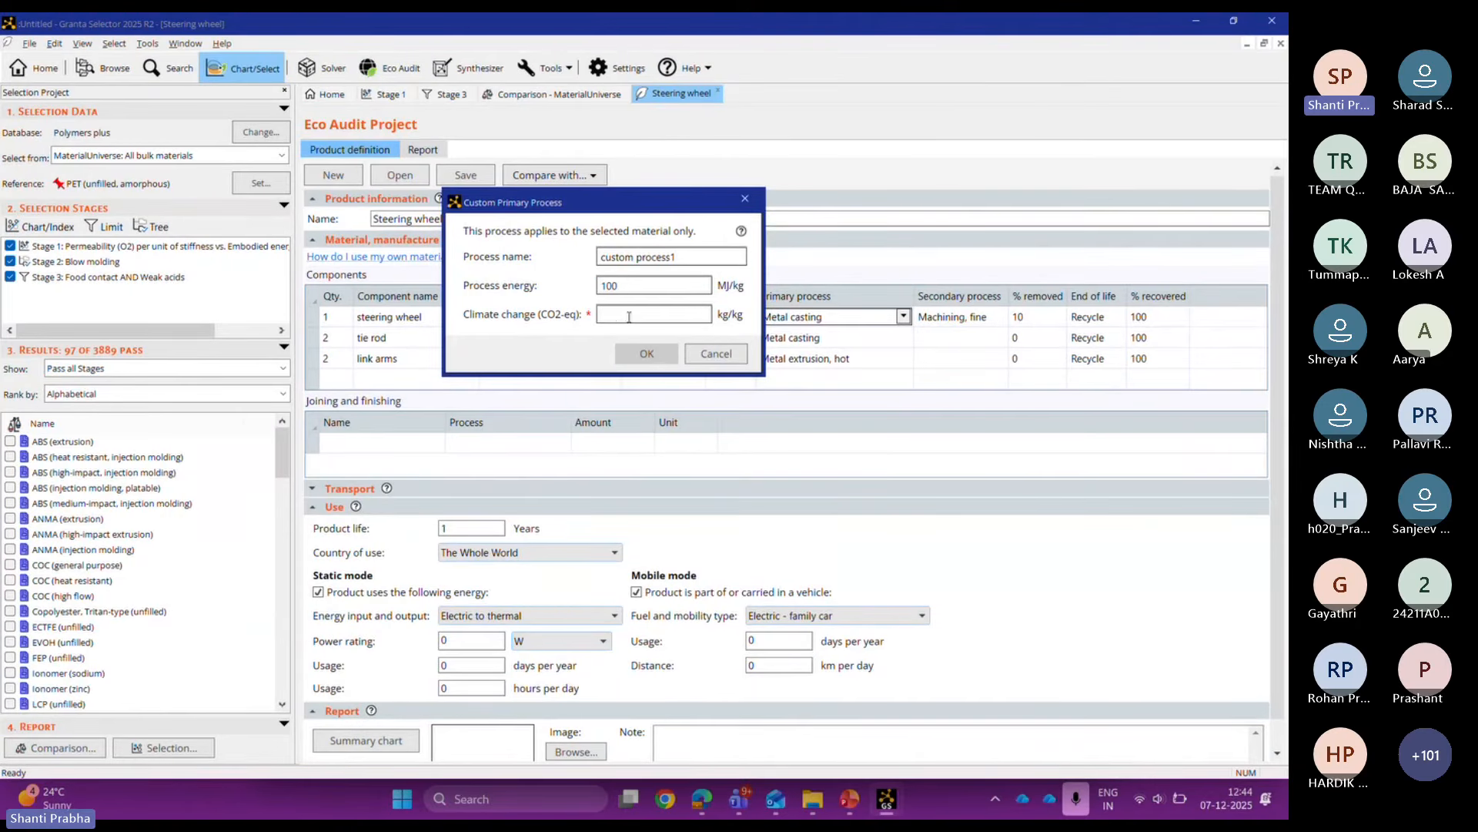
type("100")
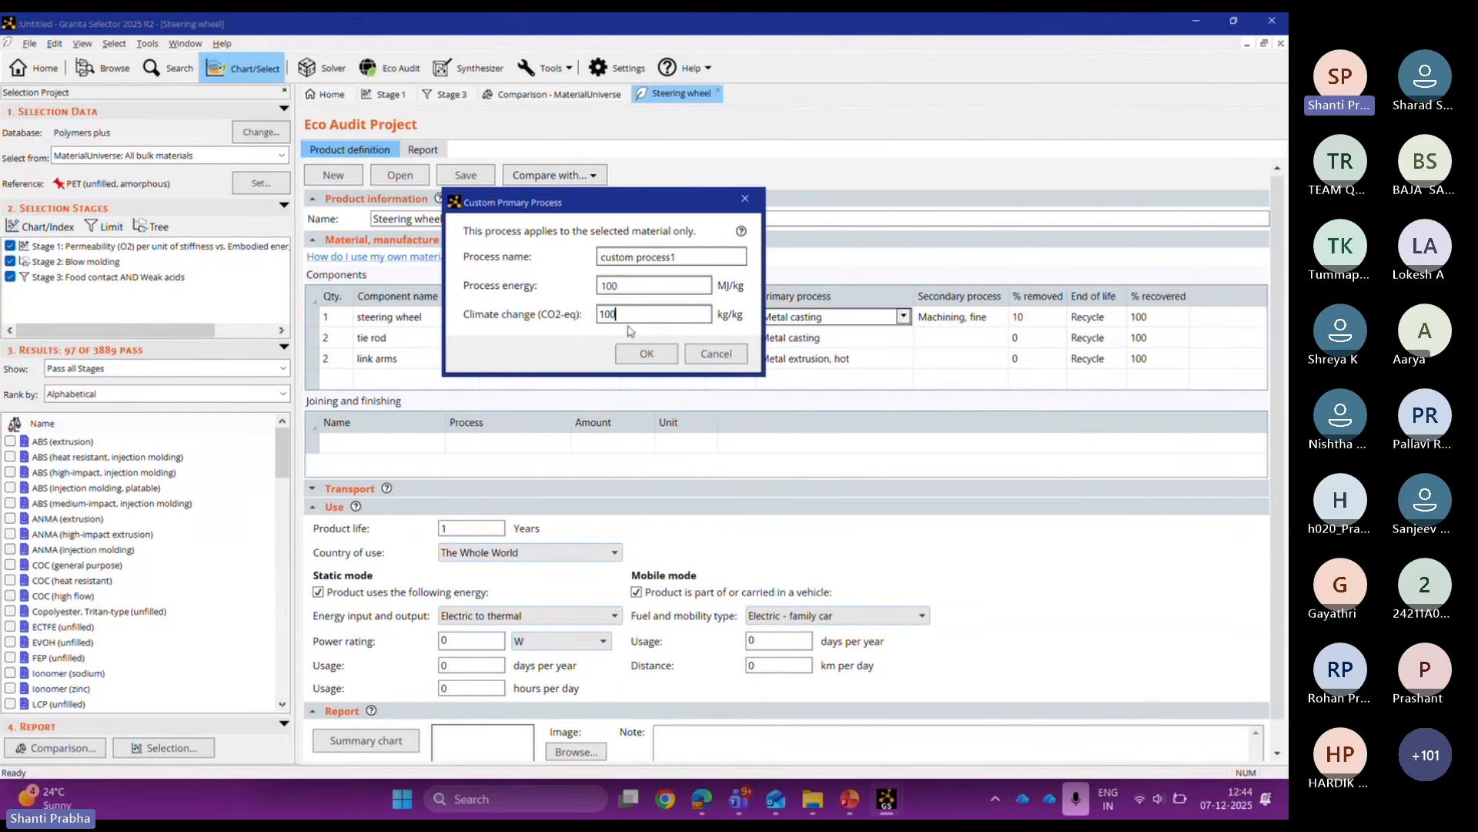
left_click(632, 356)
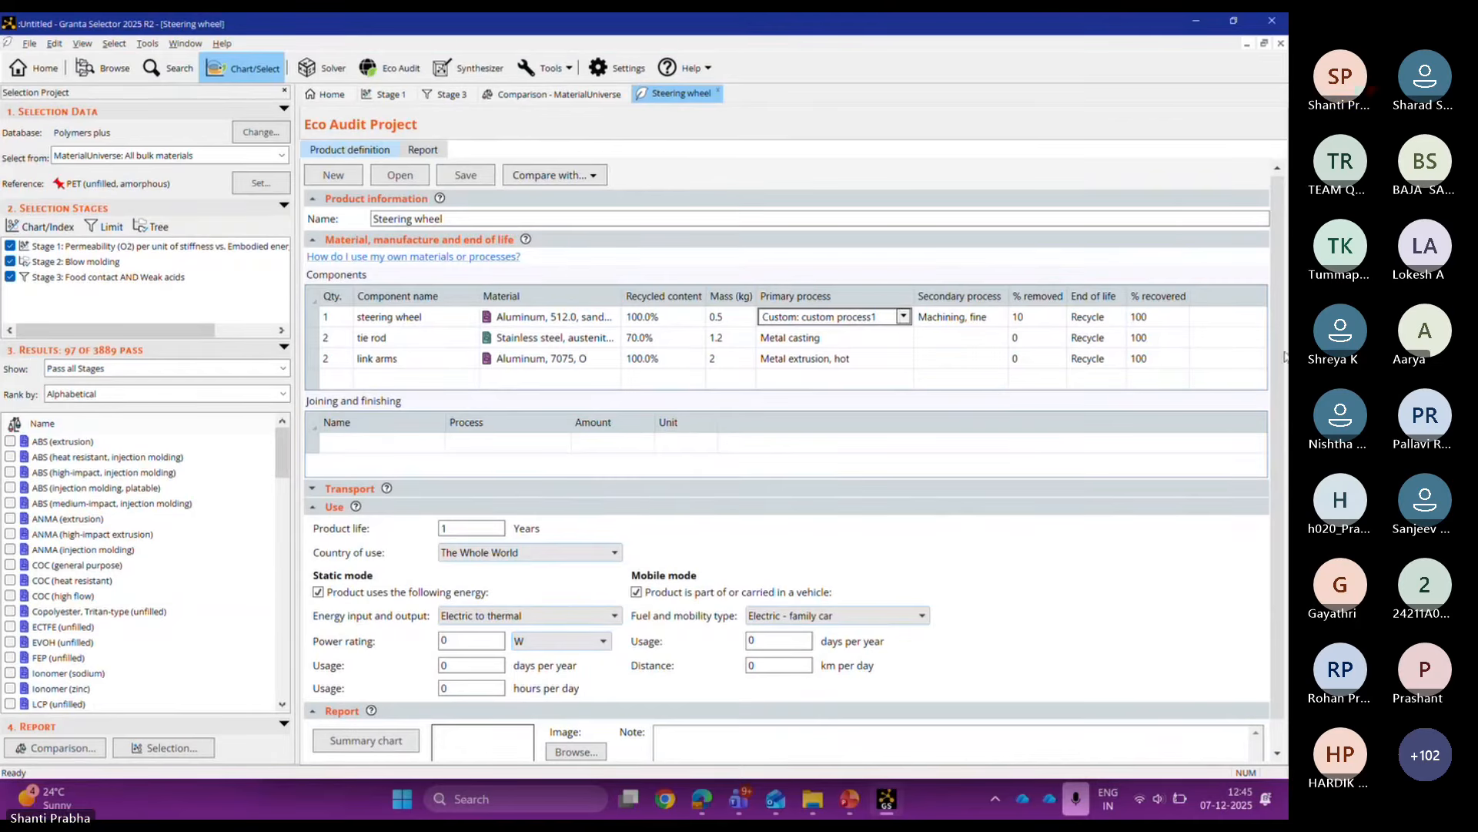
left_click_drag(1277, 377, 1286, 477)
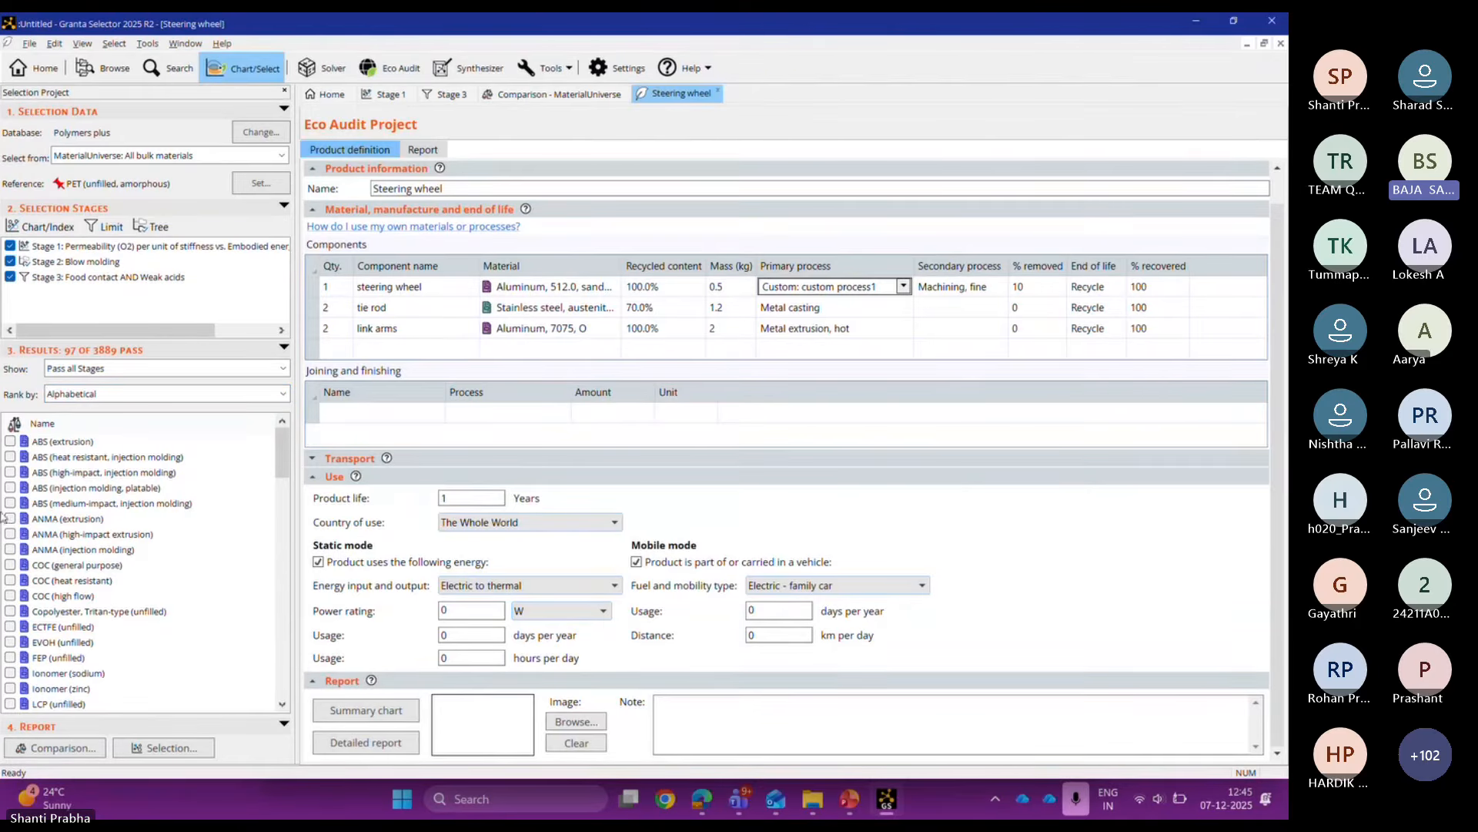
Step: Expand the Transport stage table and select the steering wheel's Material cell
left_click(360, 462)
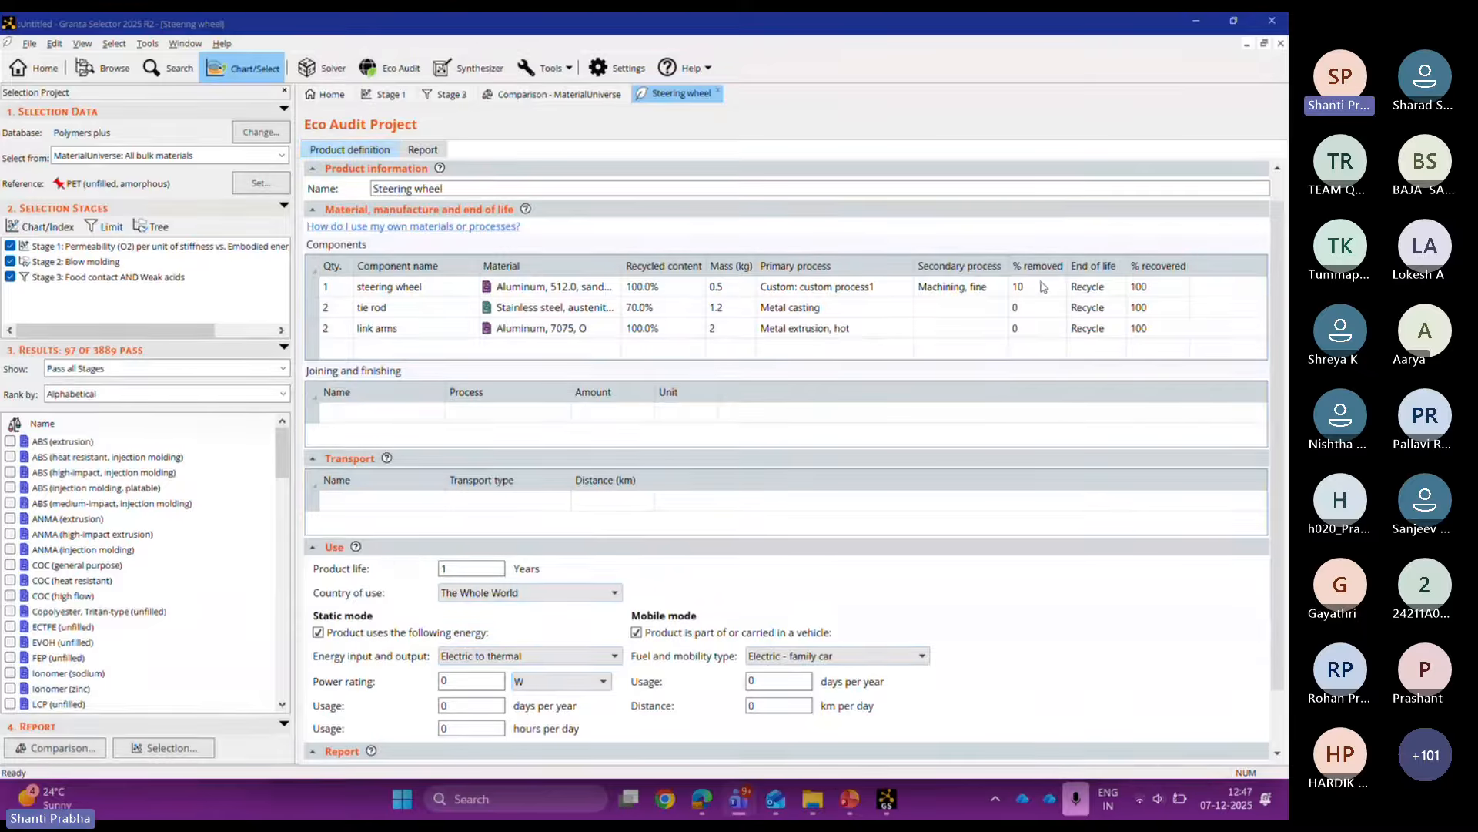
left_click(574, 291)
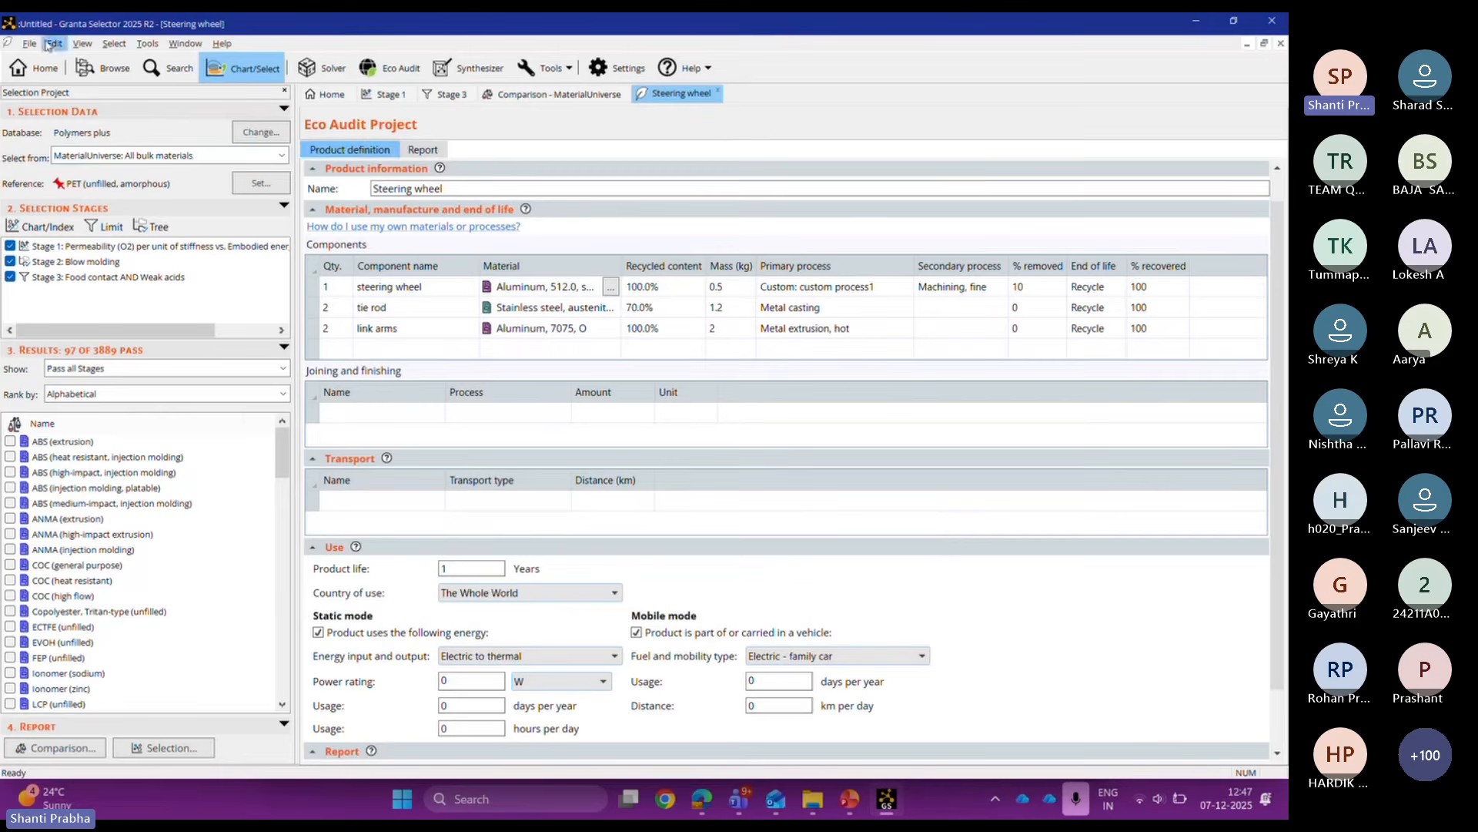
Step: Switch the side panel to Browse, keep the JAHM Curve Data table, and bring up the Databases chooser
left_click(104, 68)
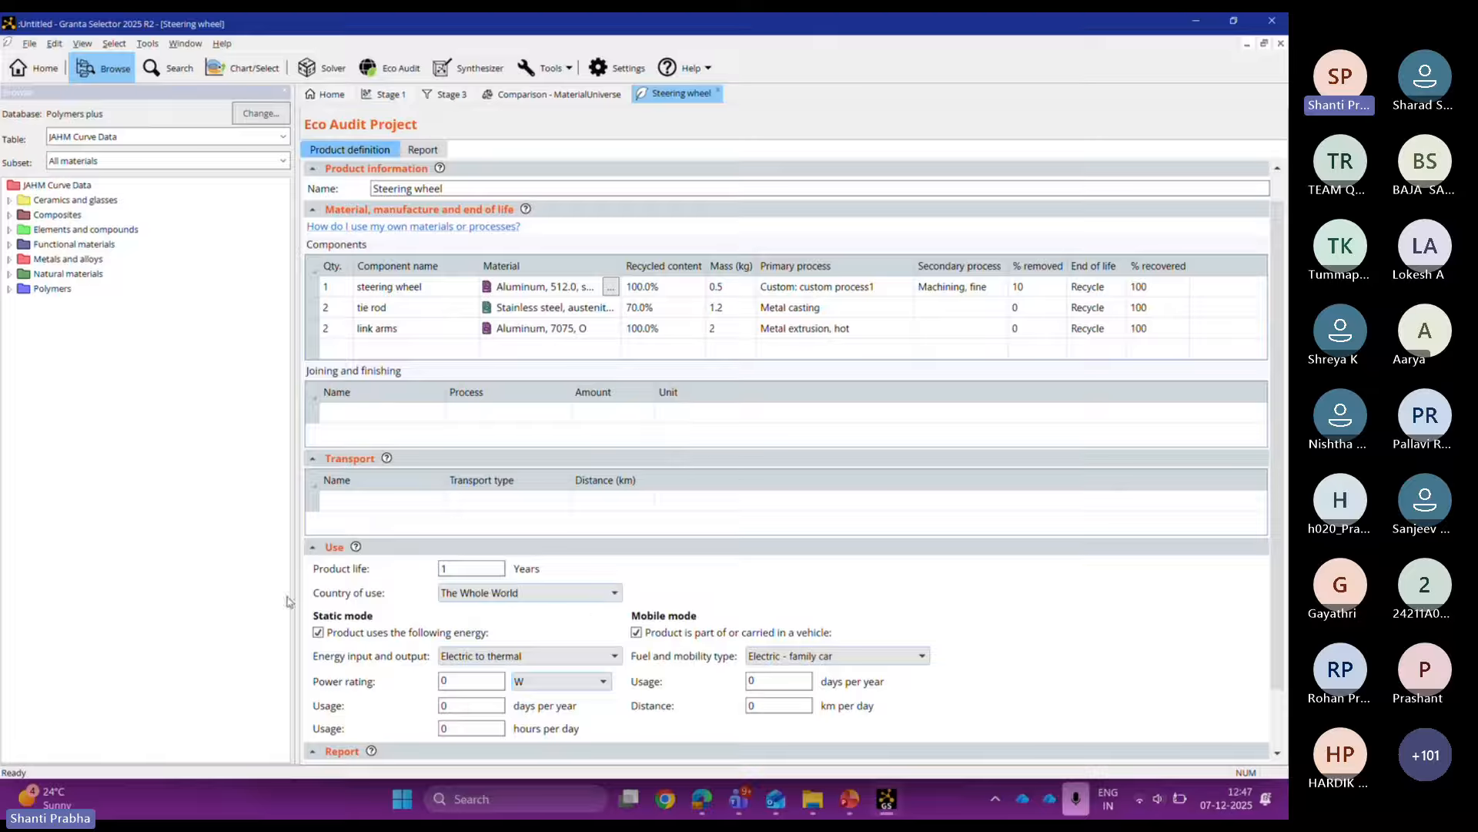
left_click(209, 140)
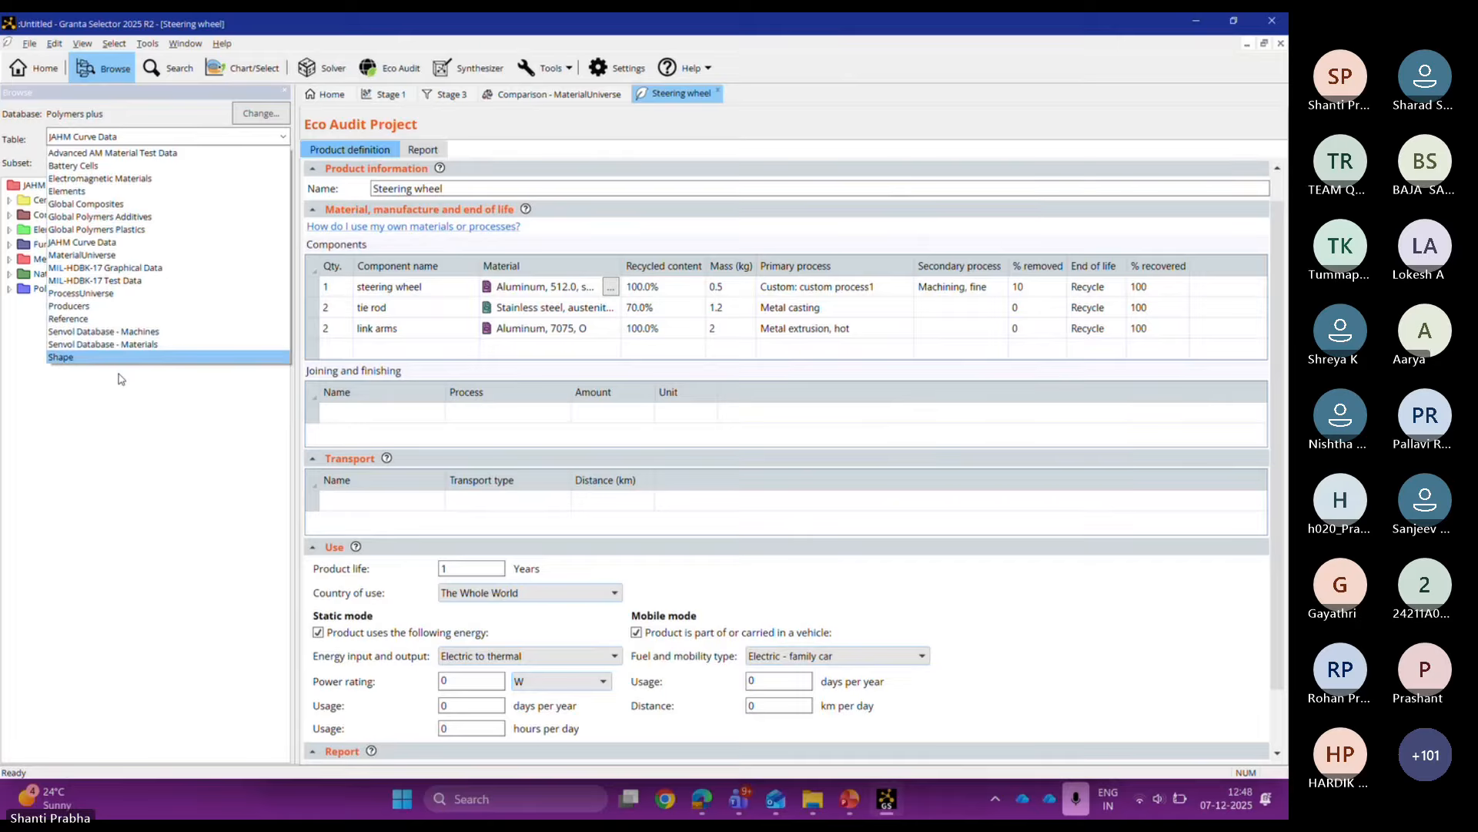
left_click(119, 378)
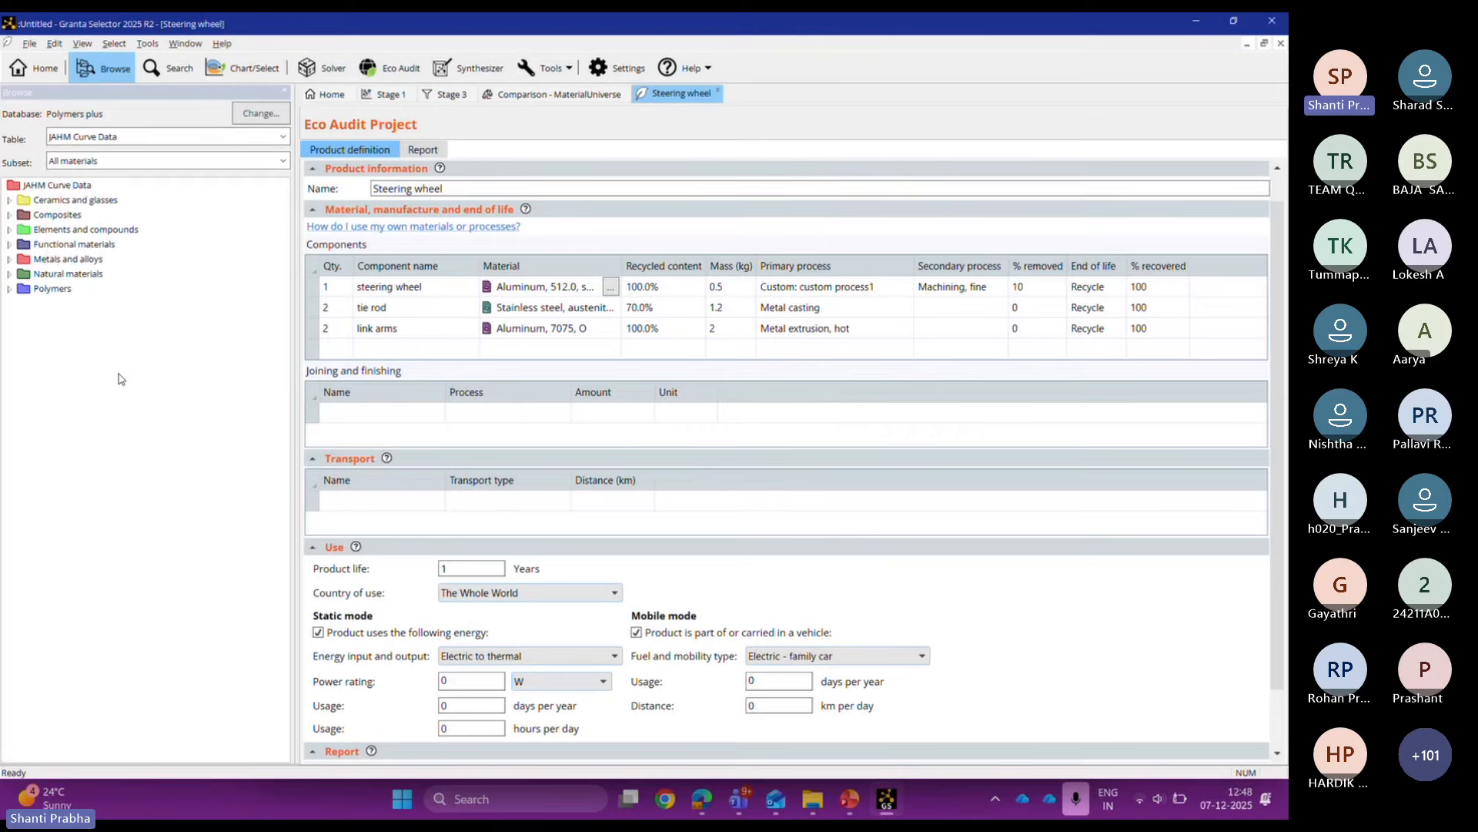
left_click(266, 118)
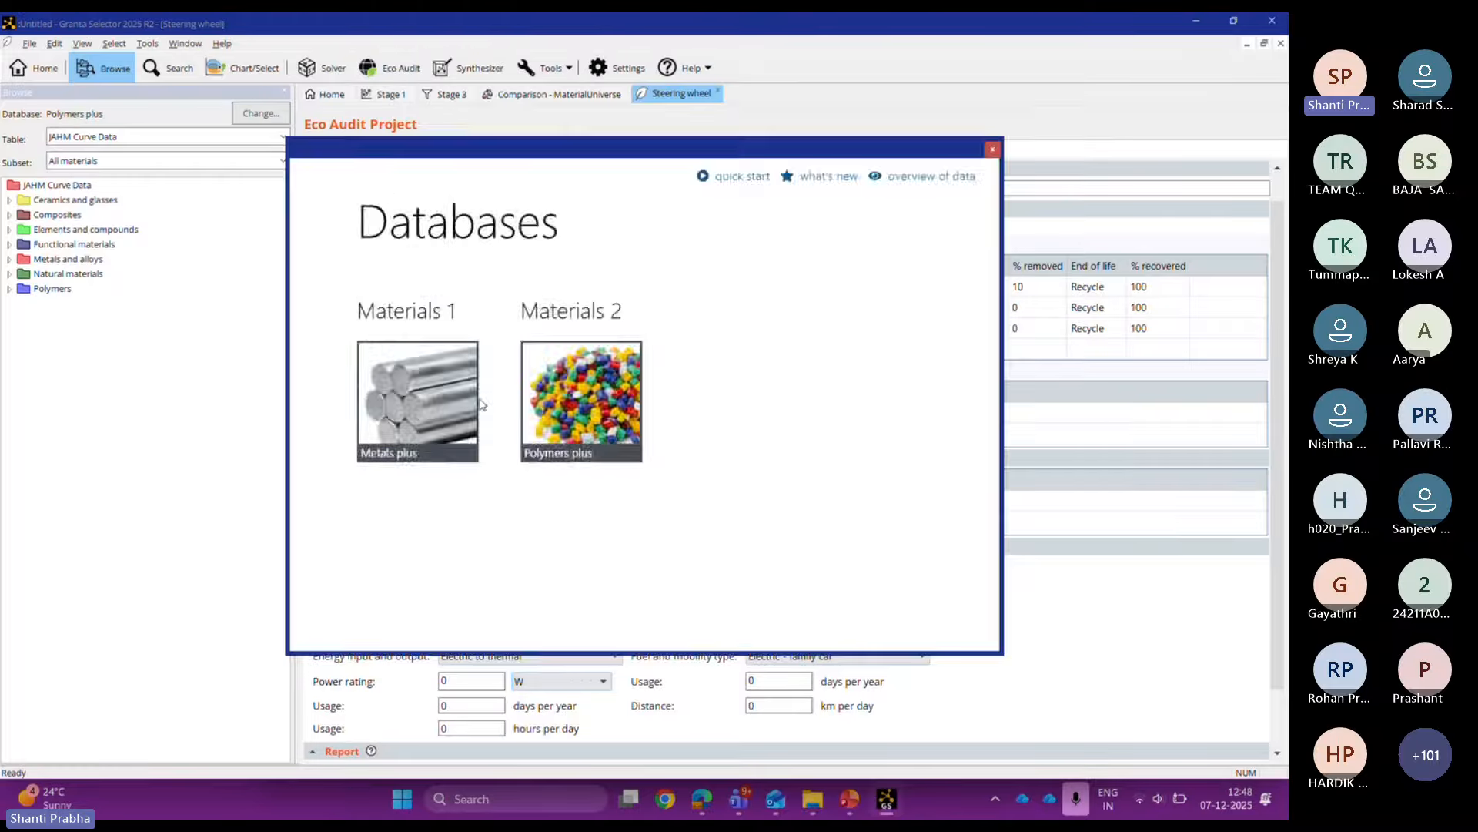
Step: Pick the Metals plus database and decline saving the Eco Audit project changes
left_click(471, 399)
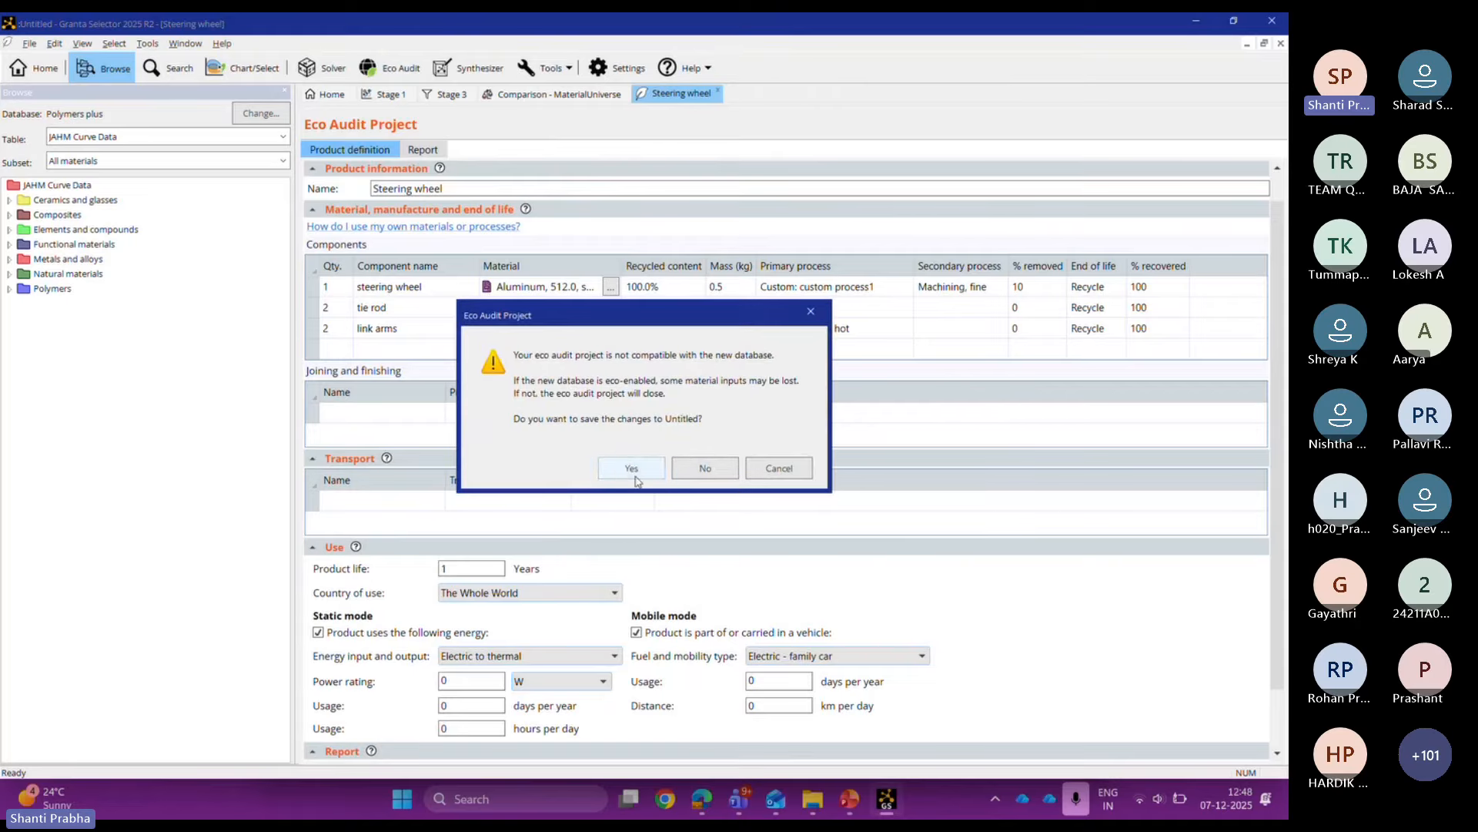
left_click(704, 470)
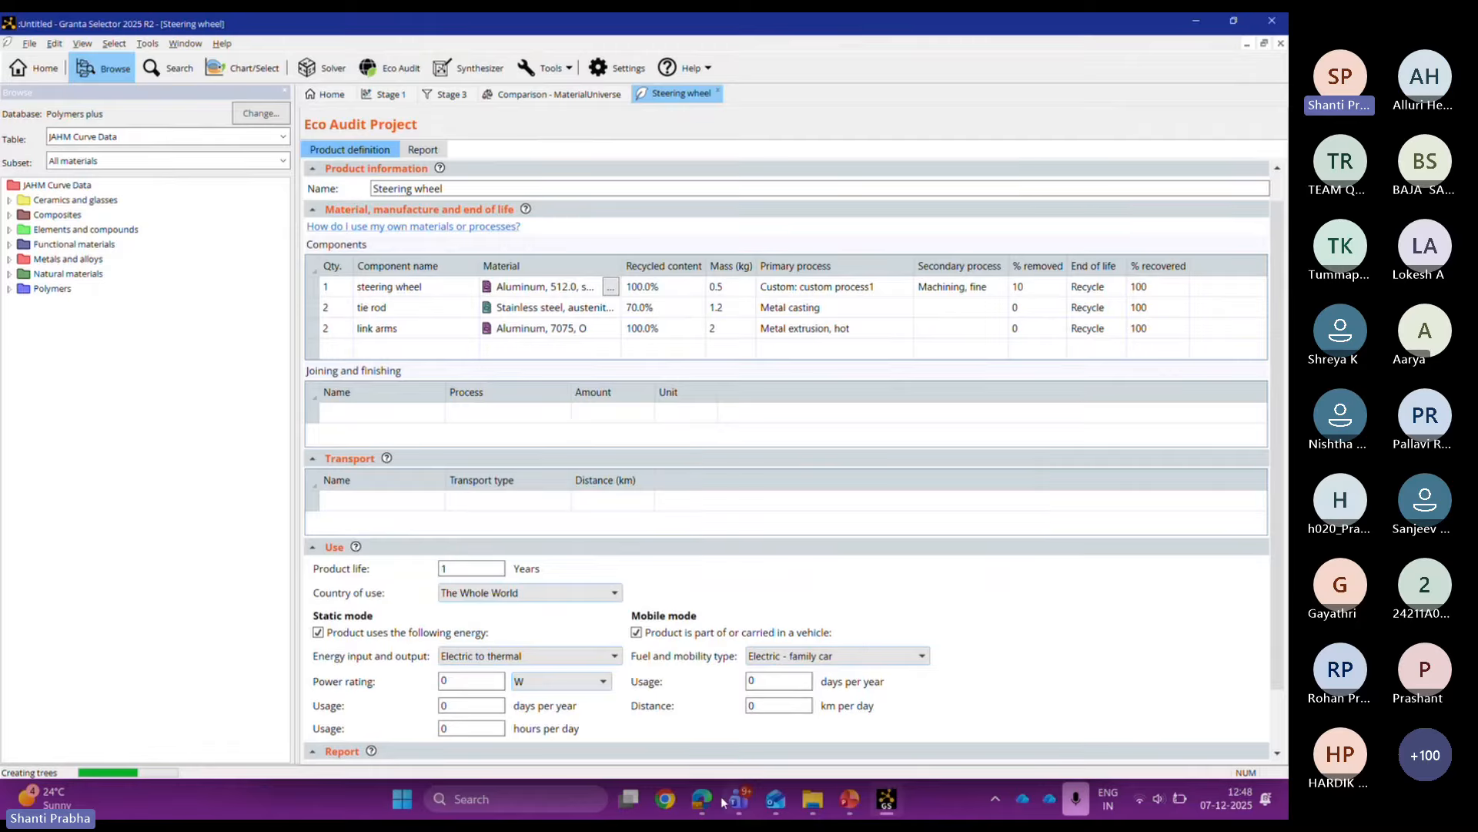
mouse_move(716, 803)
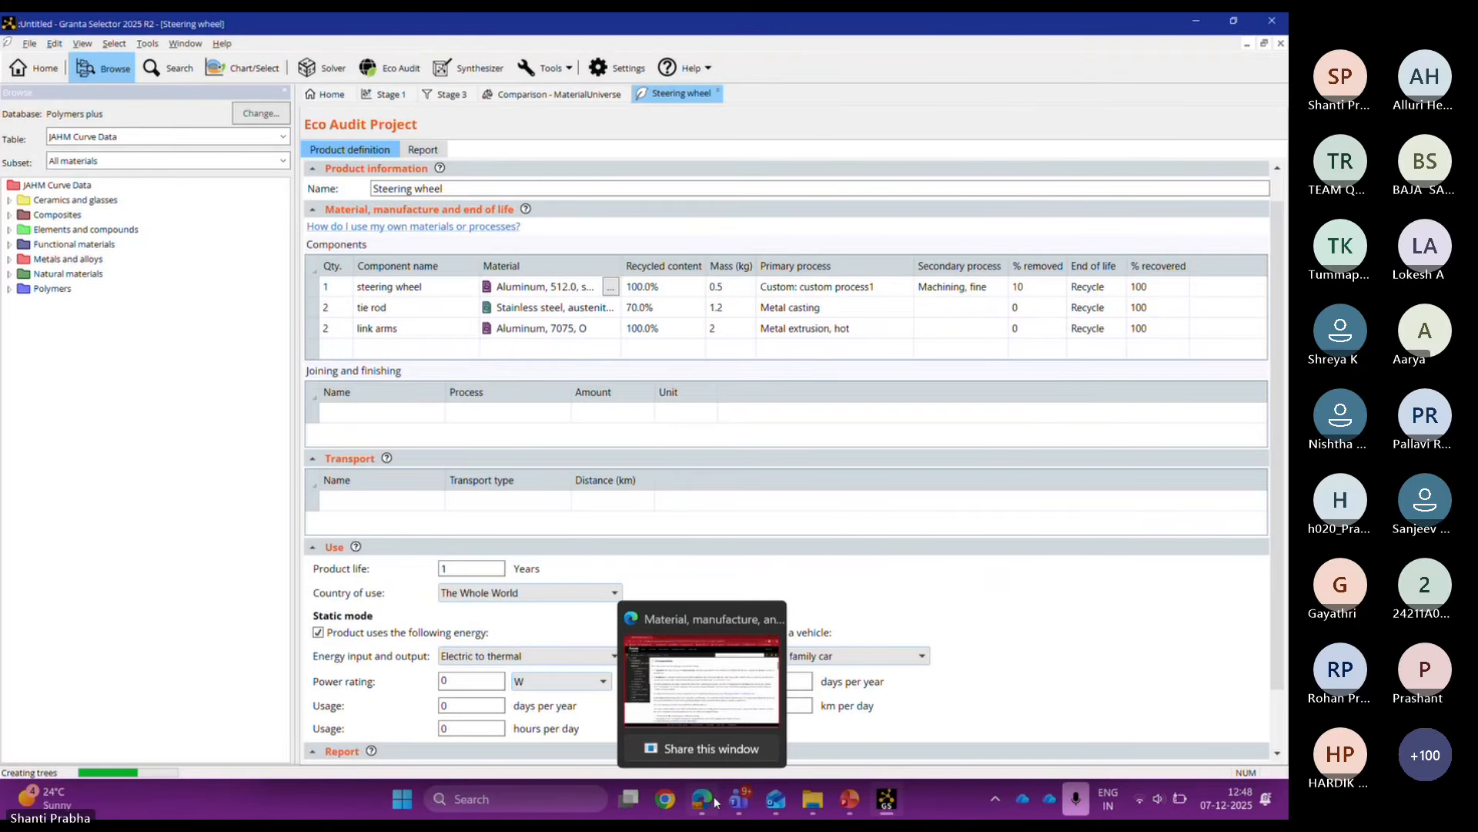
Step: Bring Granta Selector forward and list the Browse panel's available data tables
left_click(701, 680)
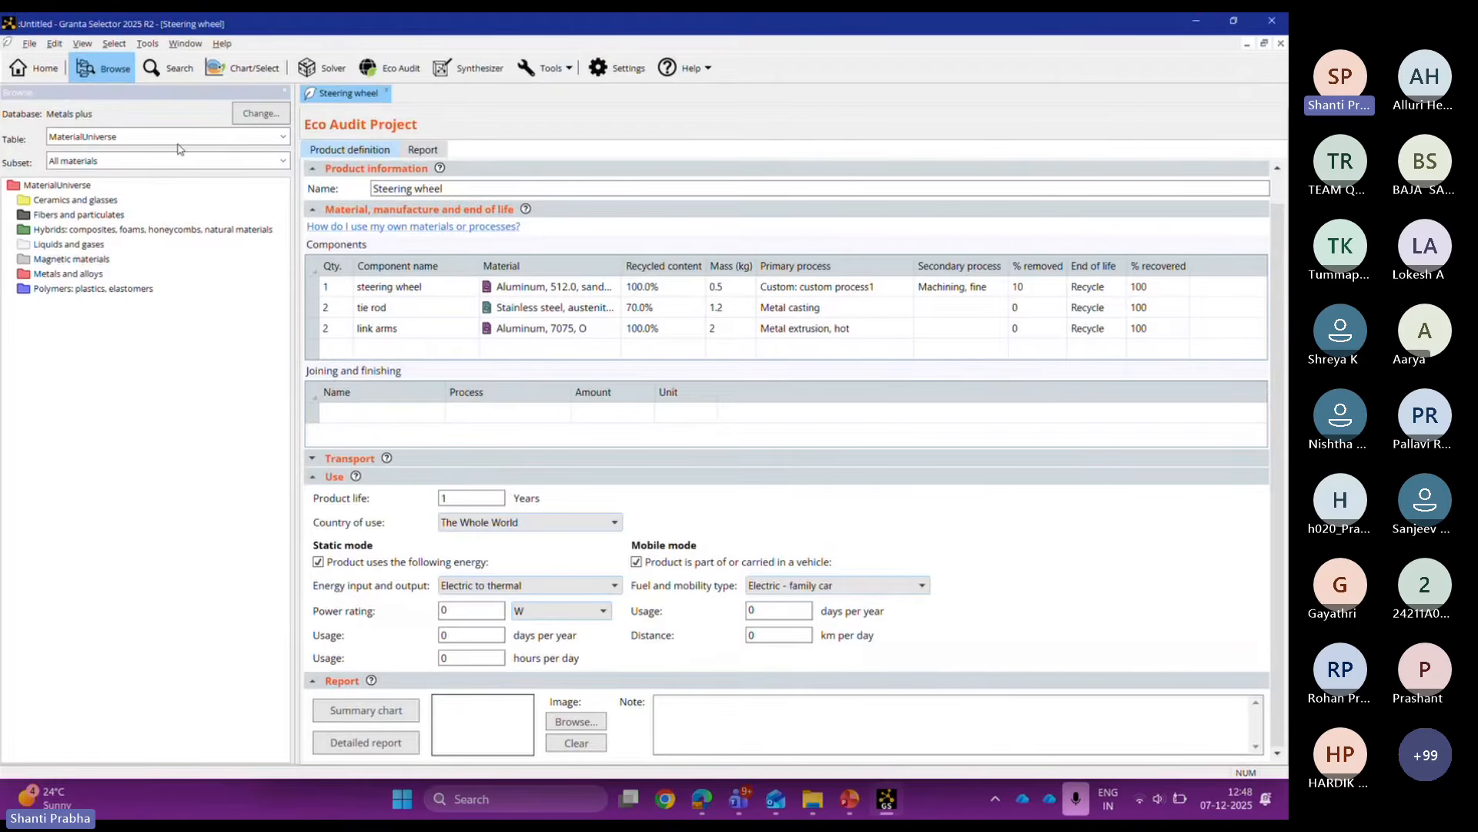
left_click(261, 115)
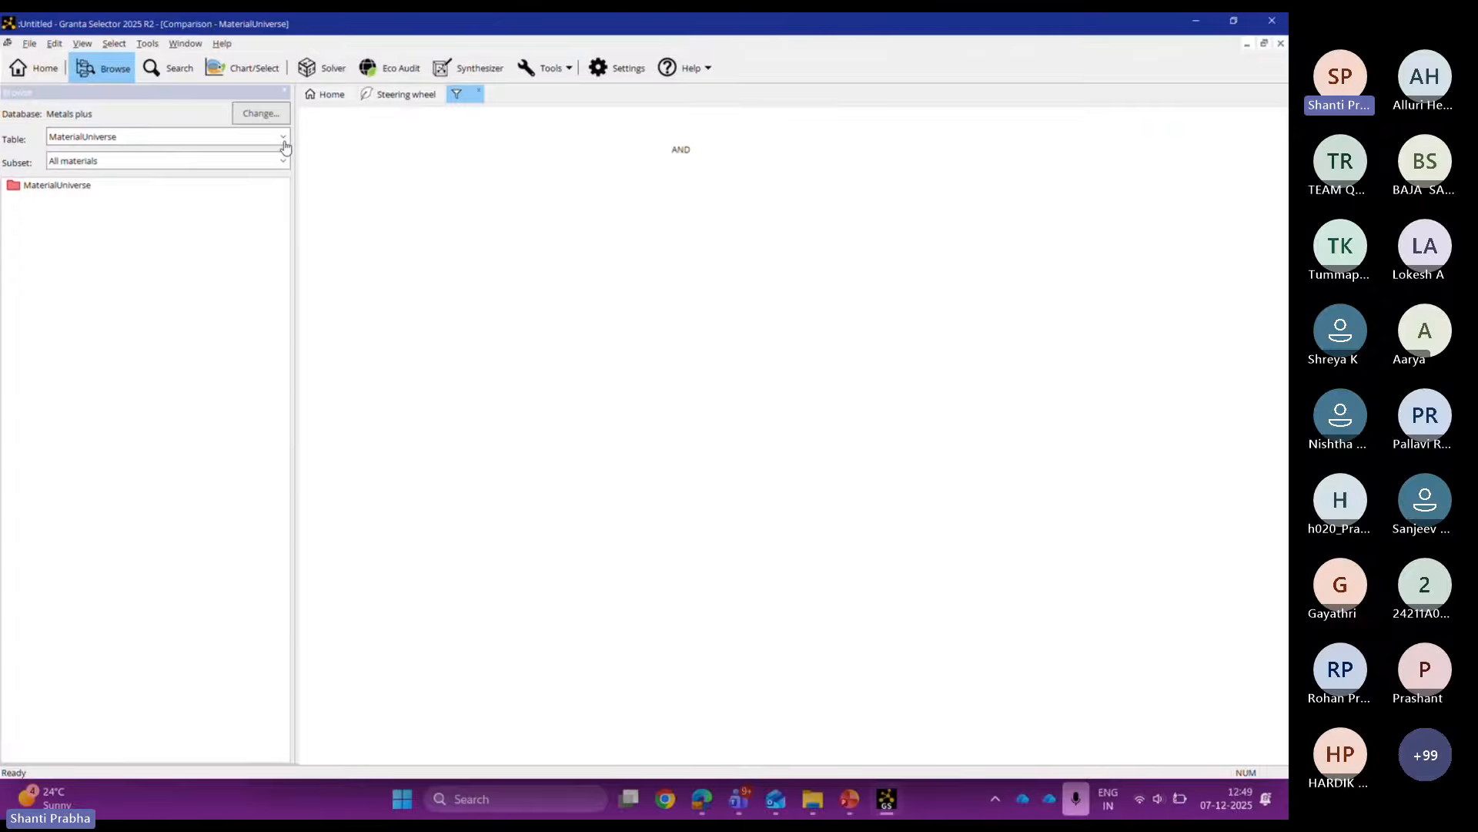
left_click(284, 138)
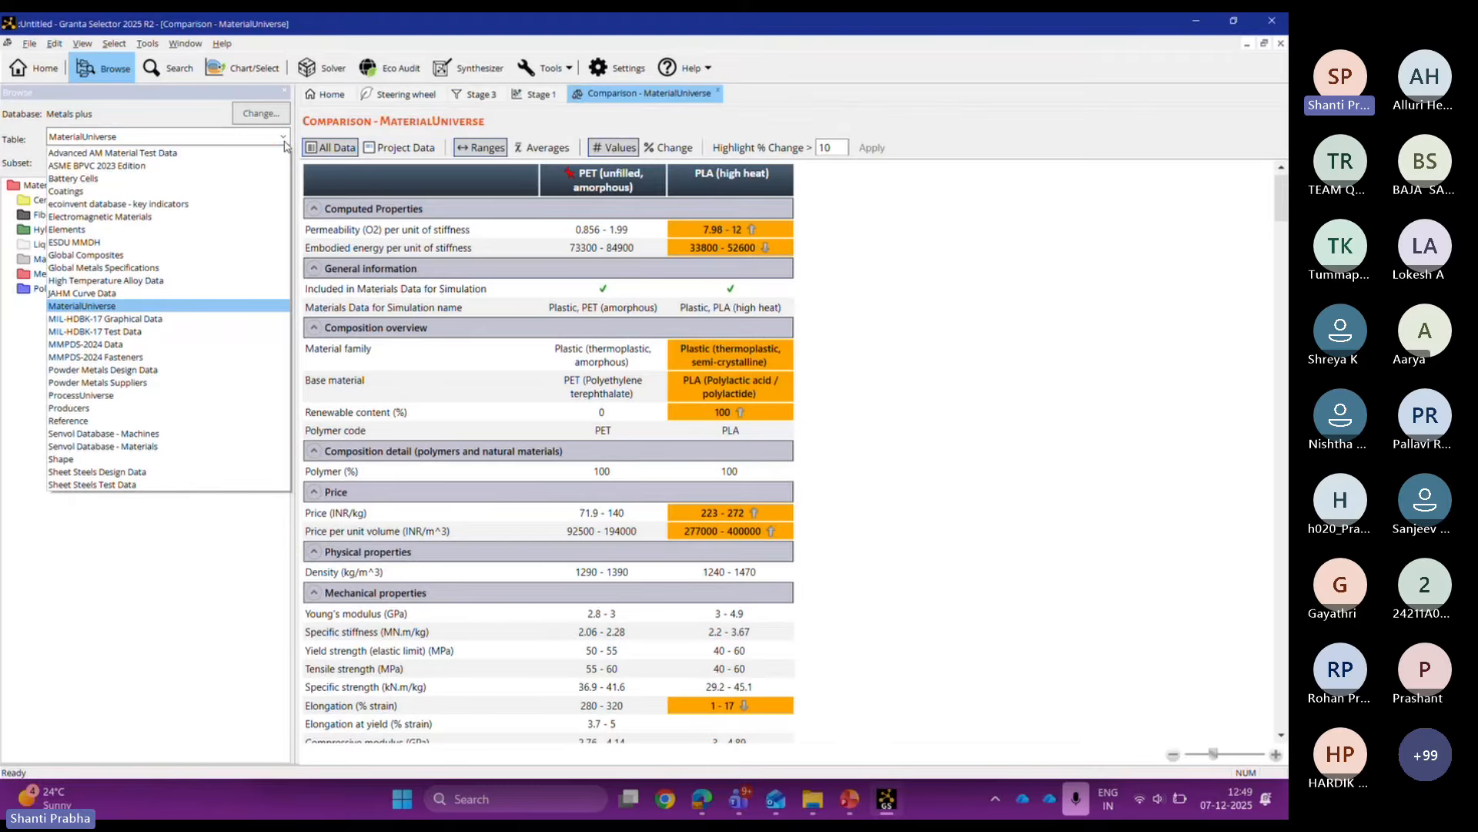
Step: Browse ecoinvent key indicators to the aluminium turning (RER) datasheet, then return to Steering wheel
left_click(211, 206)
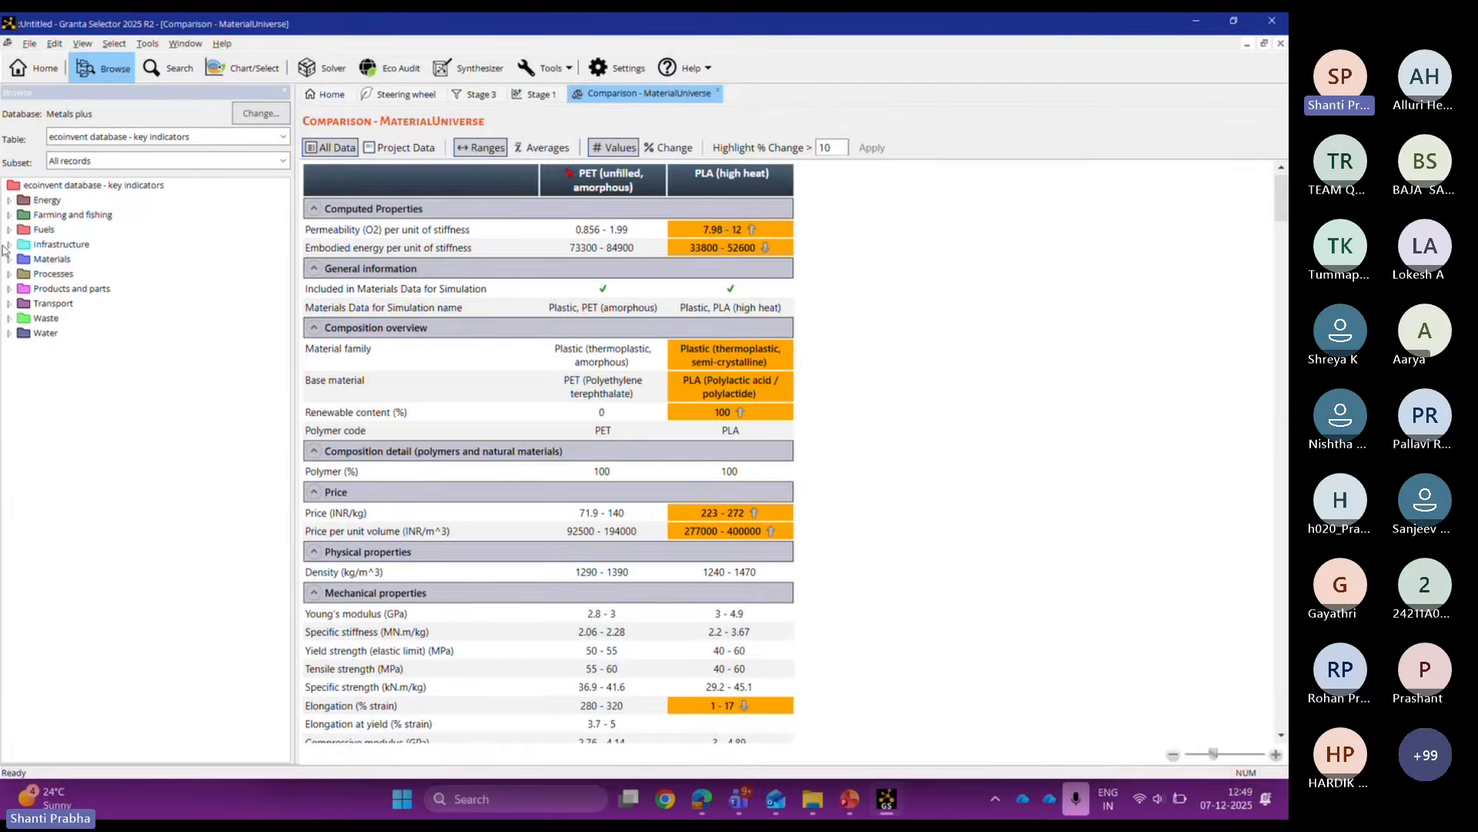
double_click(9, 275)
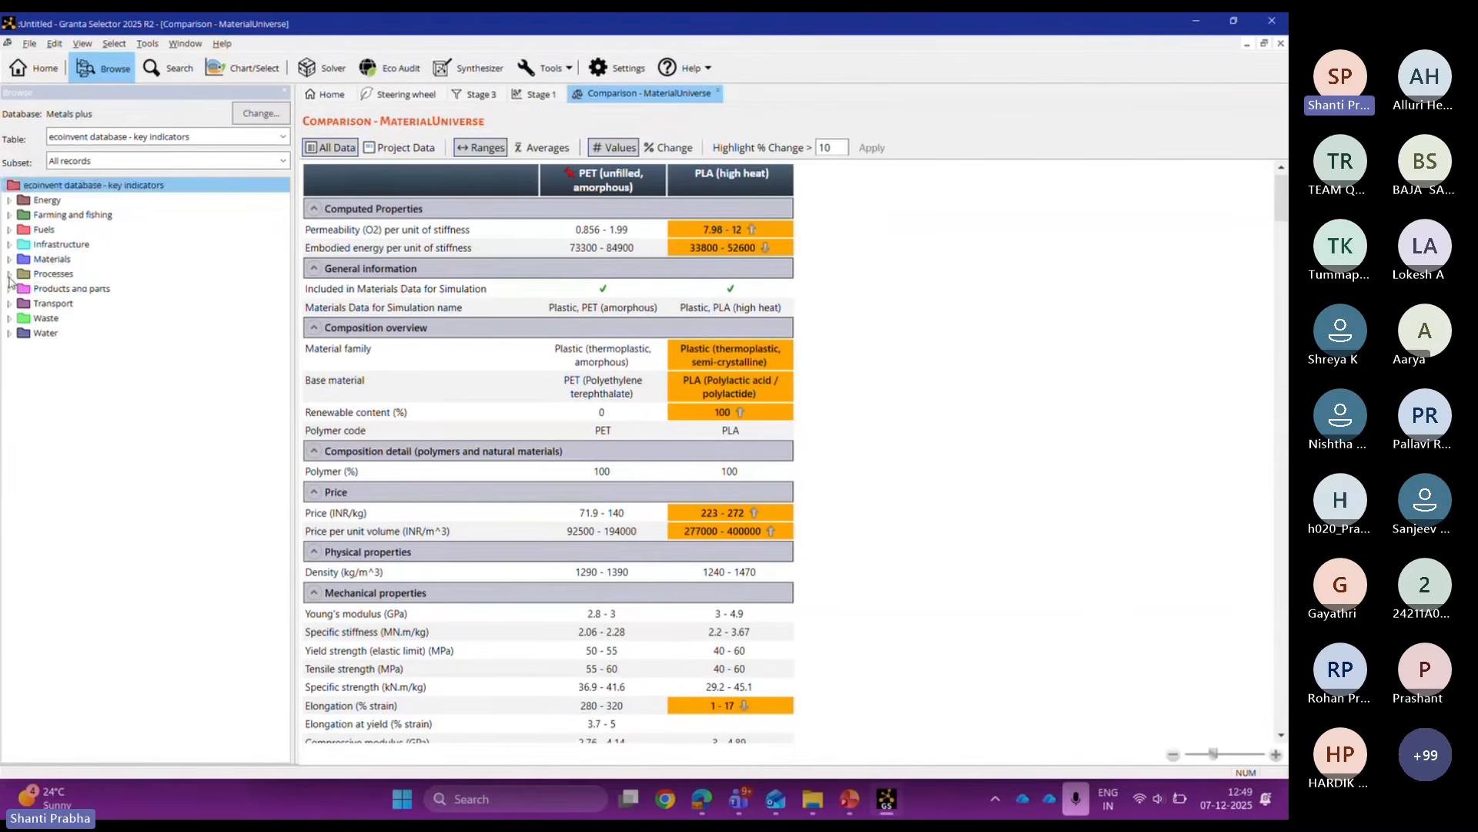
left_click(9, 275)
double_click(23, 304)
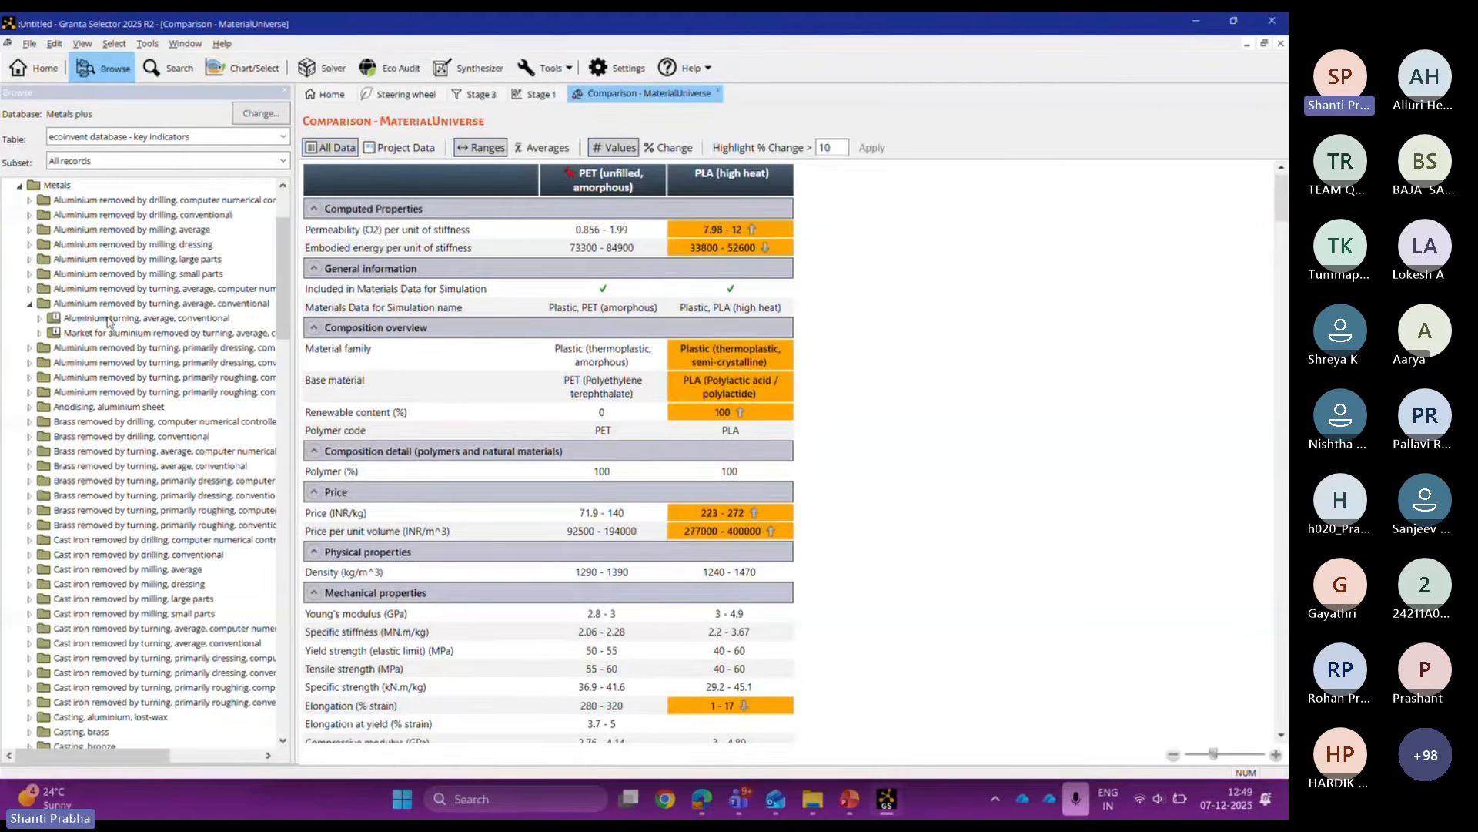
double_click(108, 322)
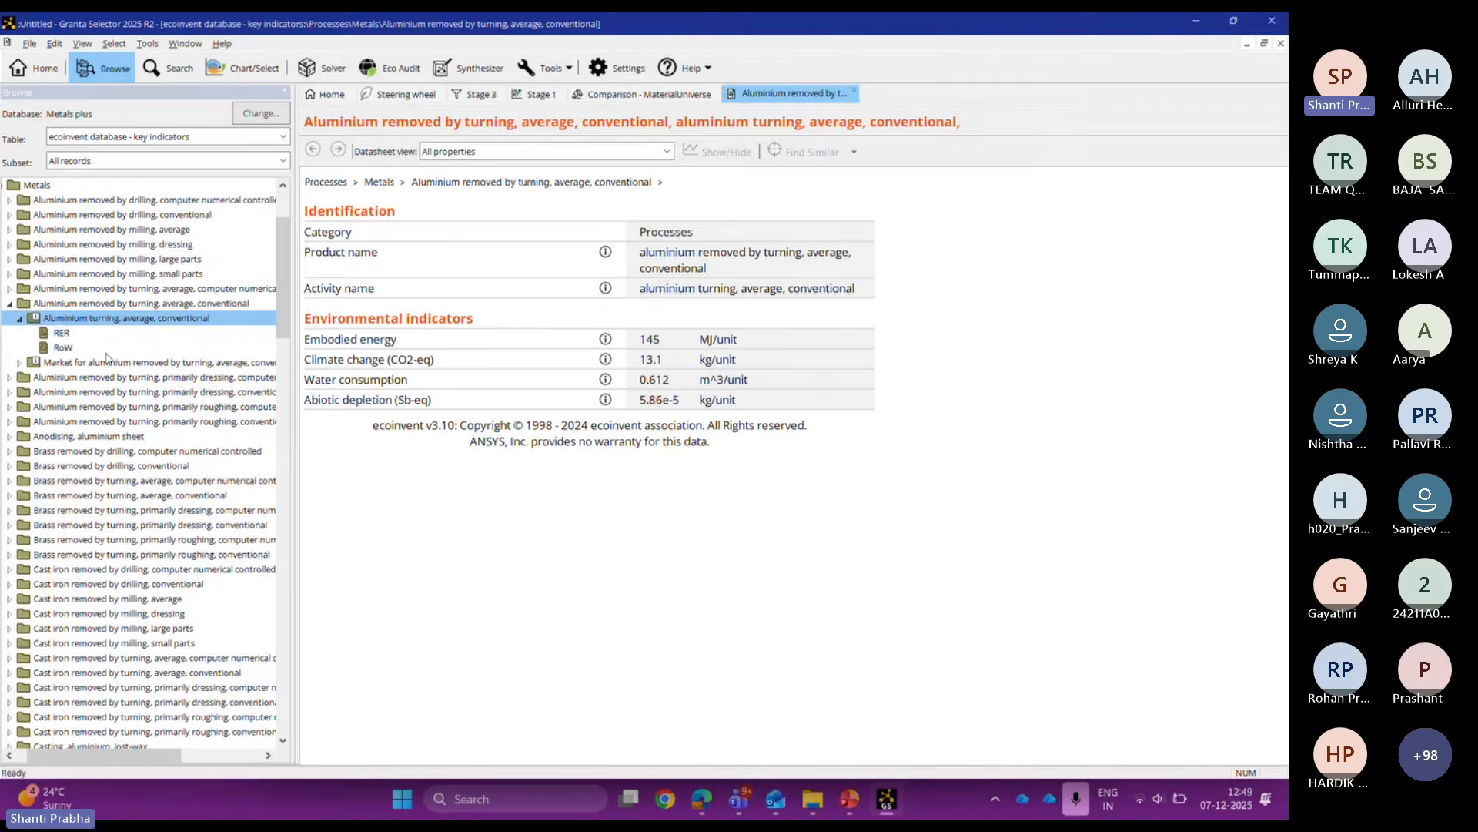
left_click(61, 347)
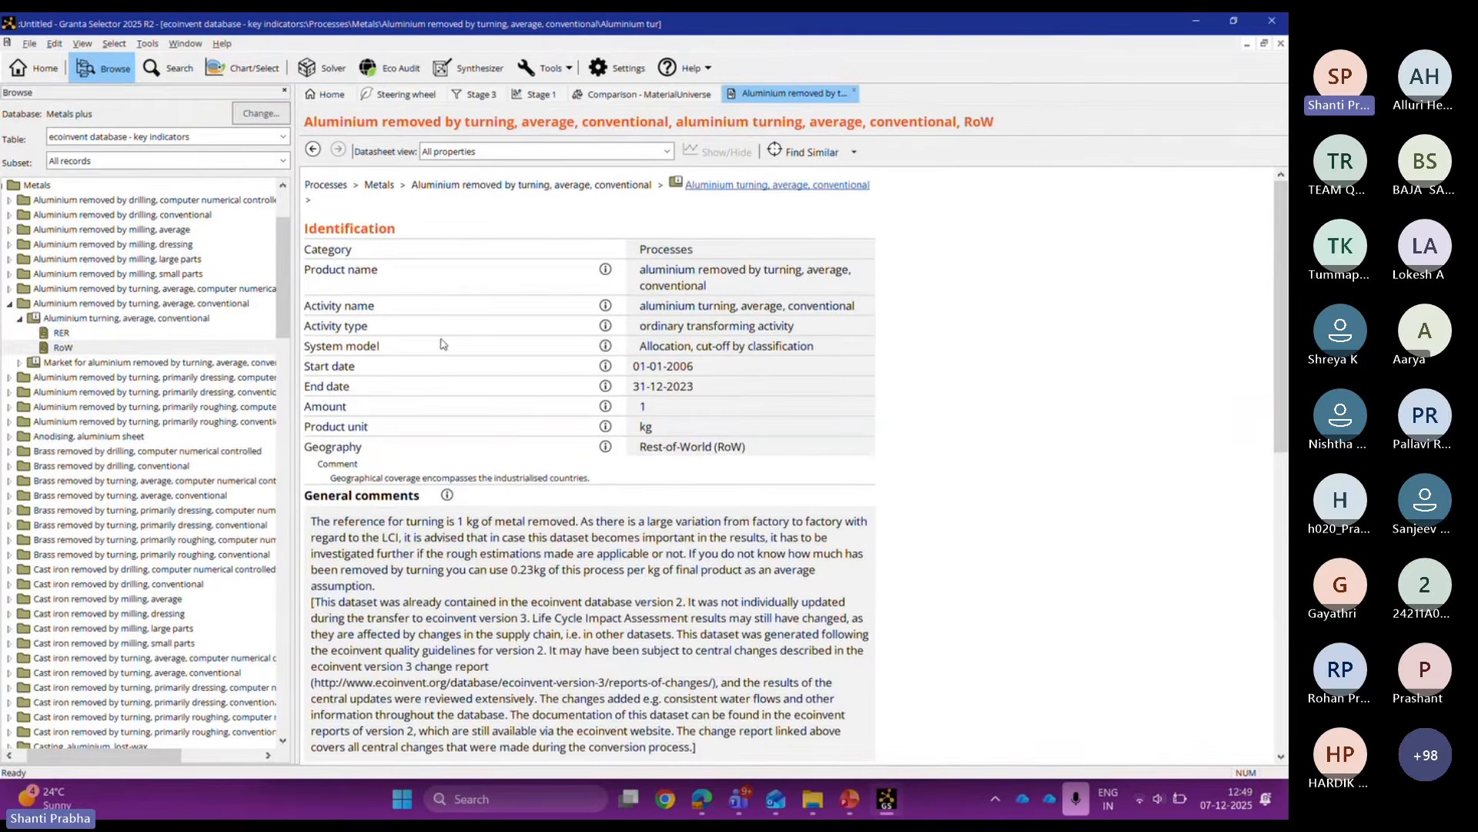
left_click(65, 334)
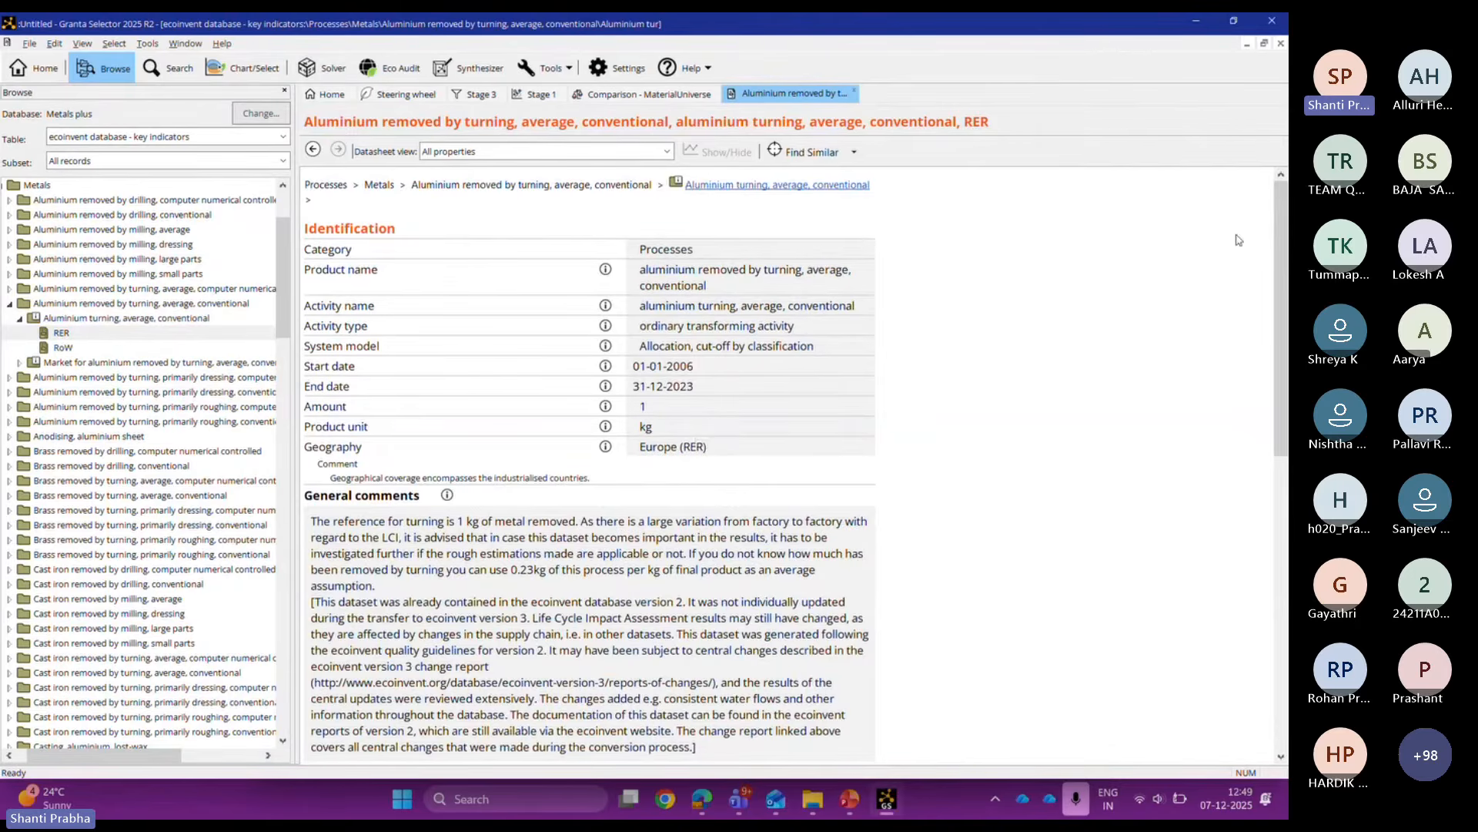
left_click_drag(1284, 284, 1286, 544)
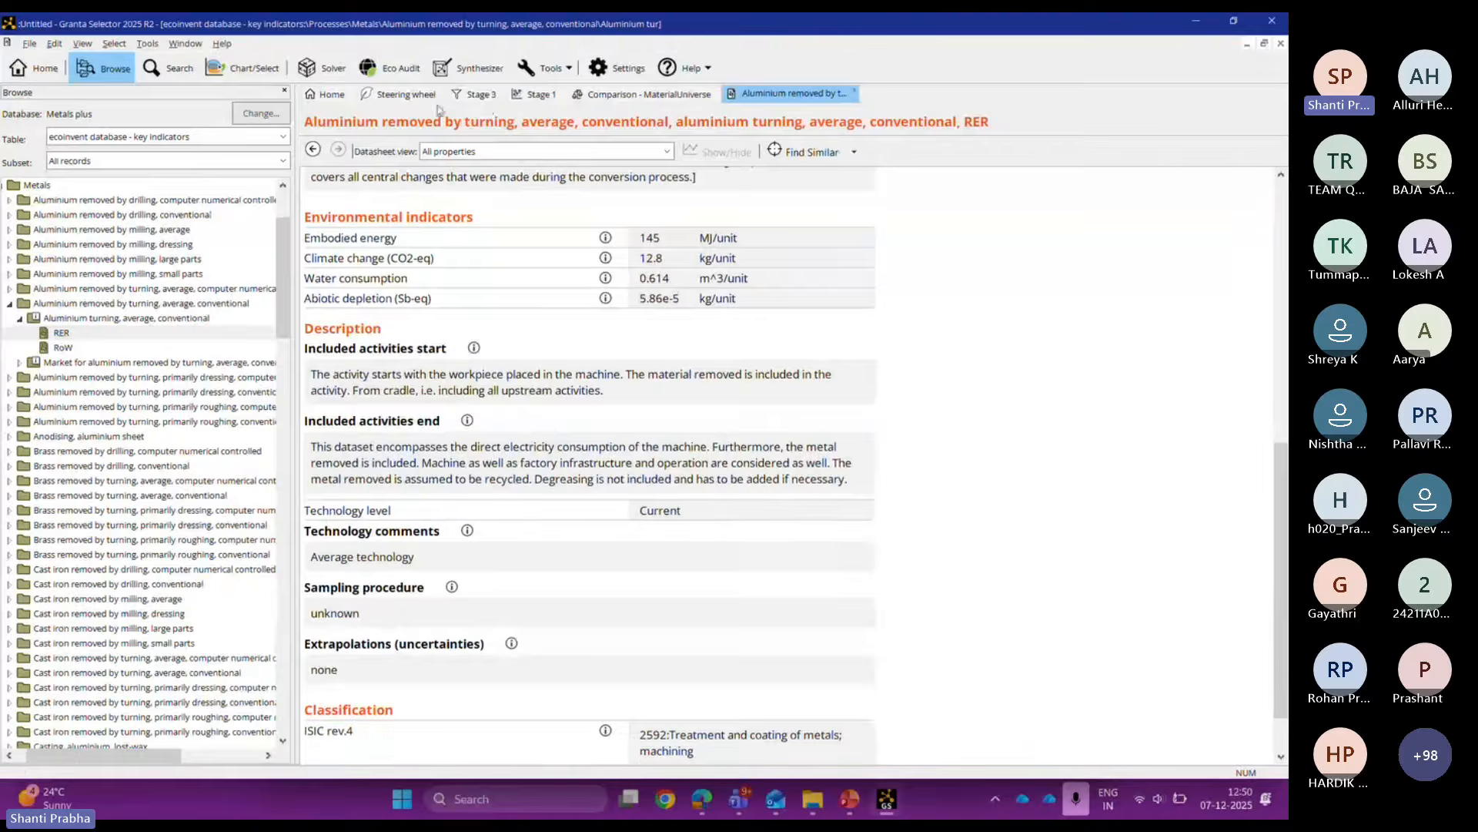
left_click(415, 98)
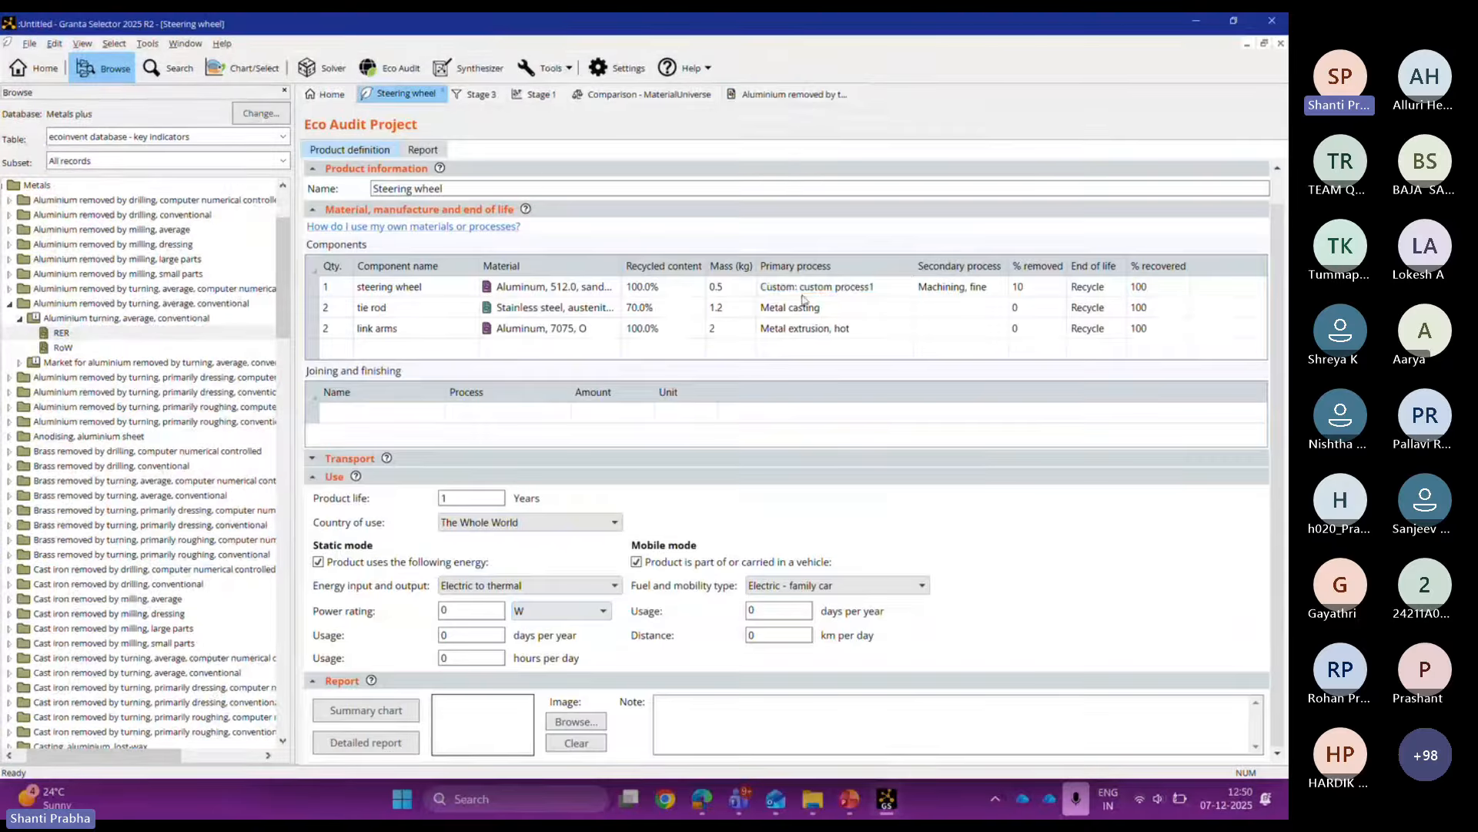
Step: Confirm row 1 keeps Custom: custom process1, then show the aluminium turning (RER) datasheet again
left_click(850, 284)
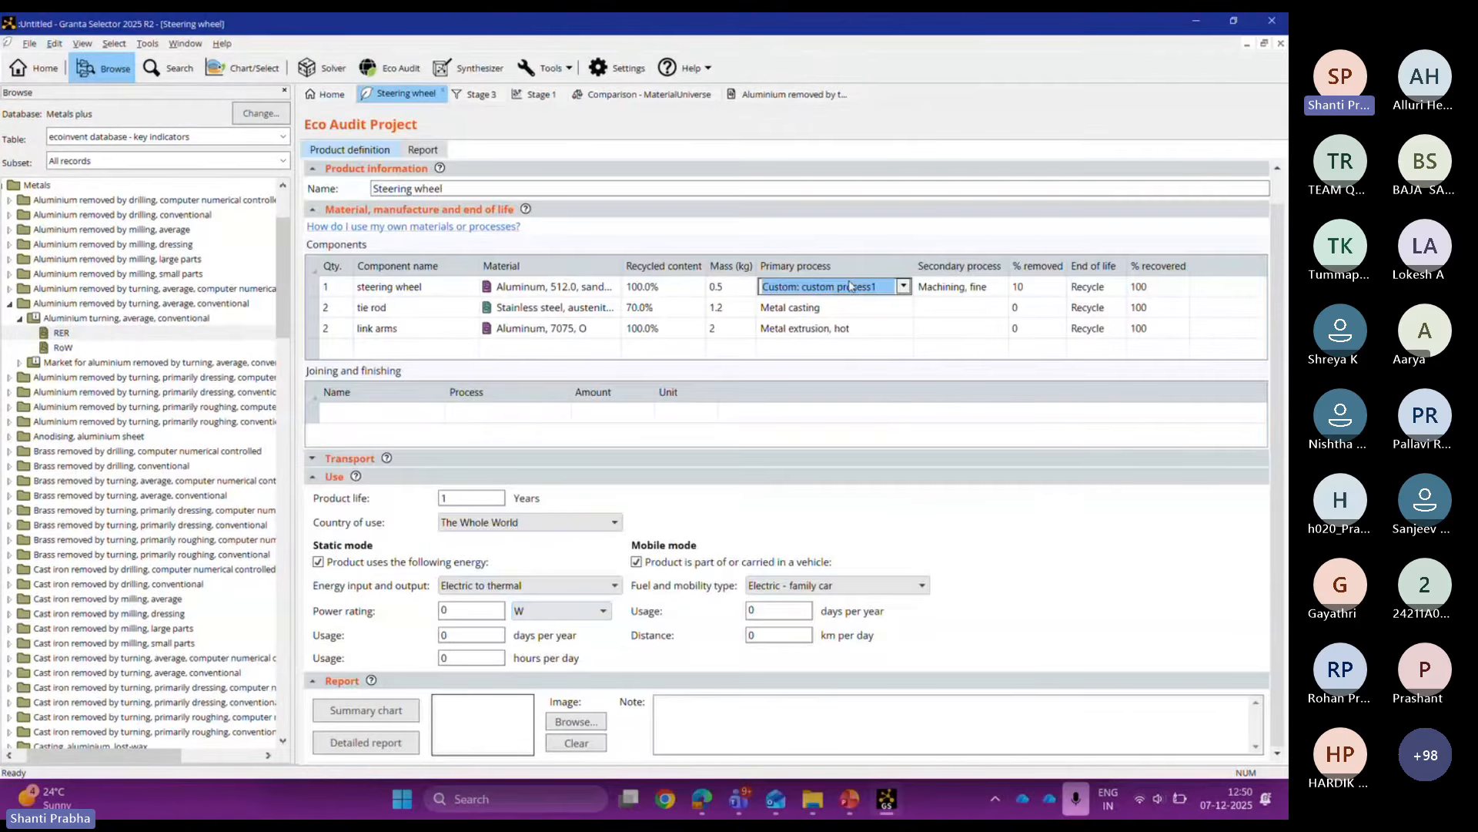
left_click(901, 286)
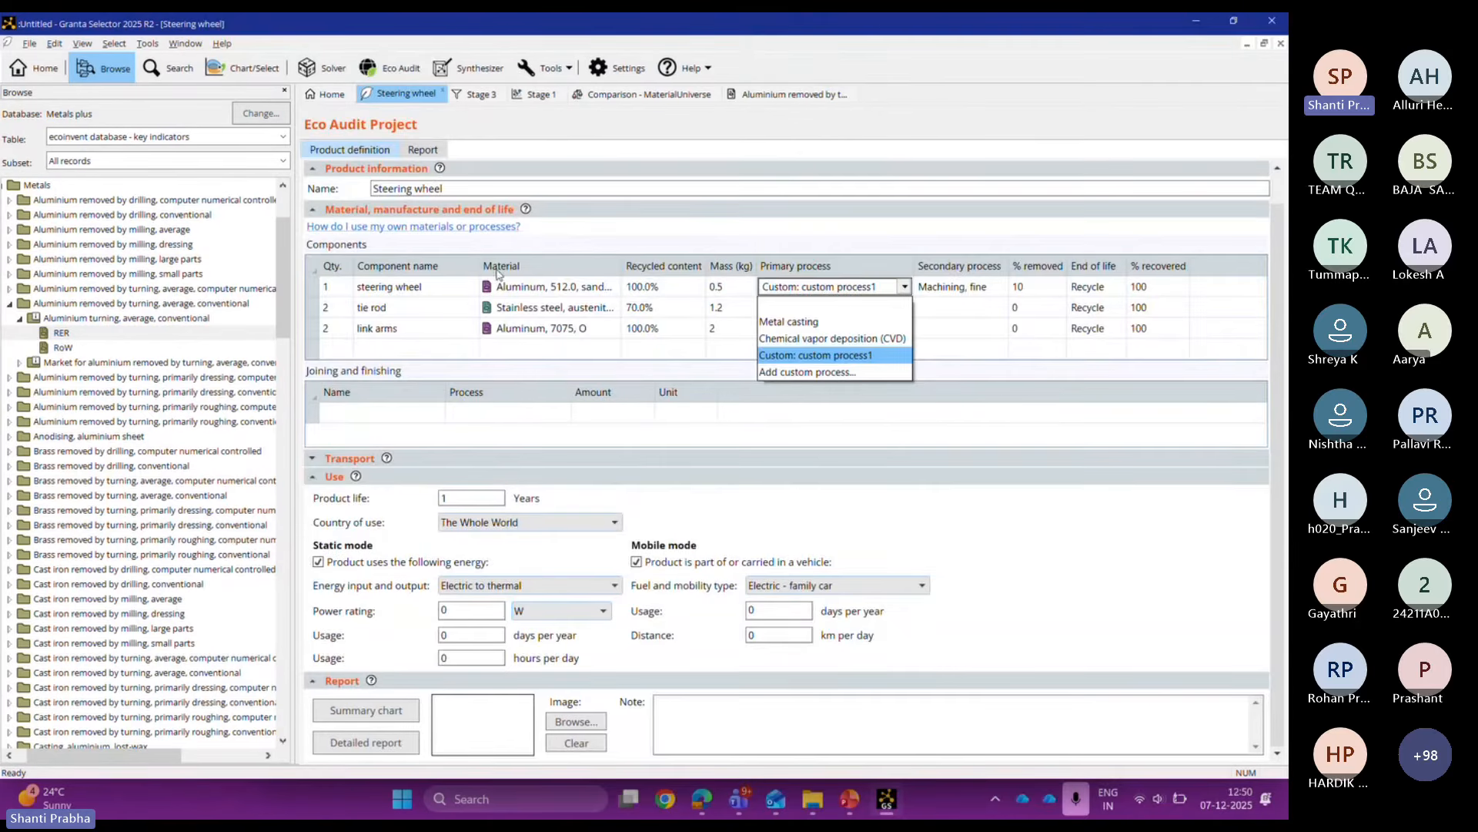
left_click(885, 36)
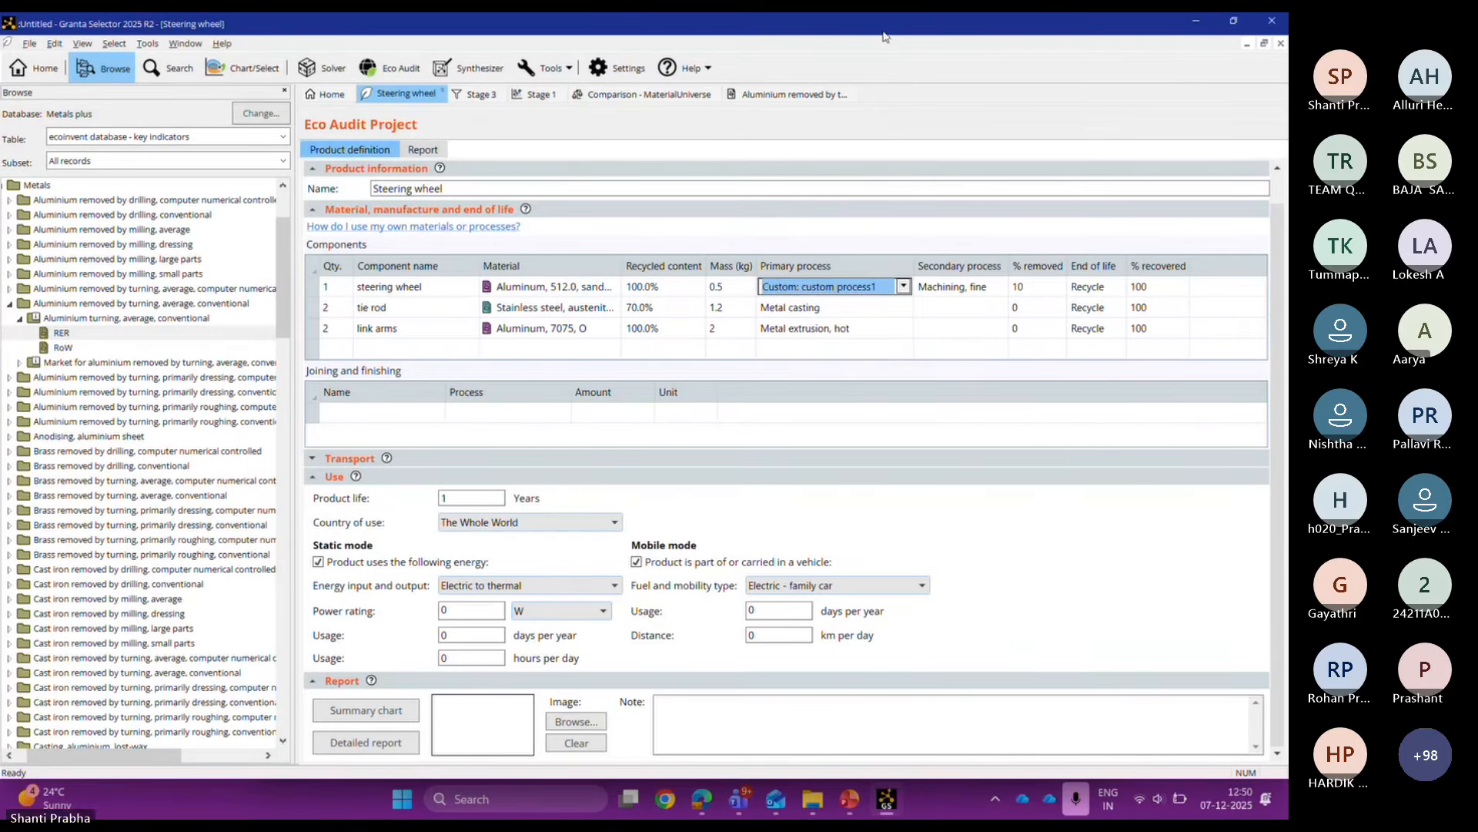
left_click(770, 100)
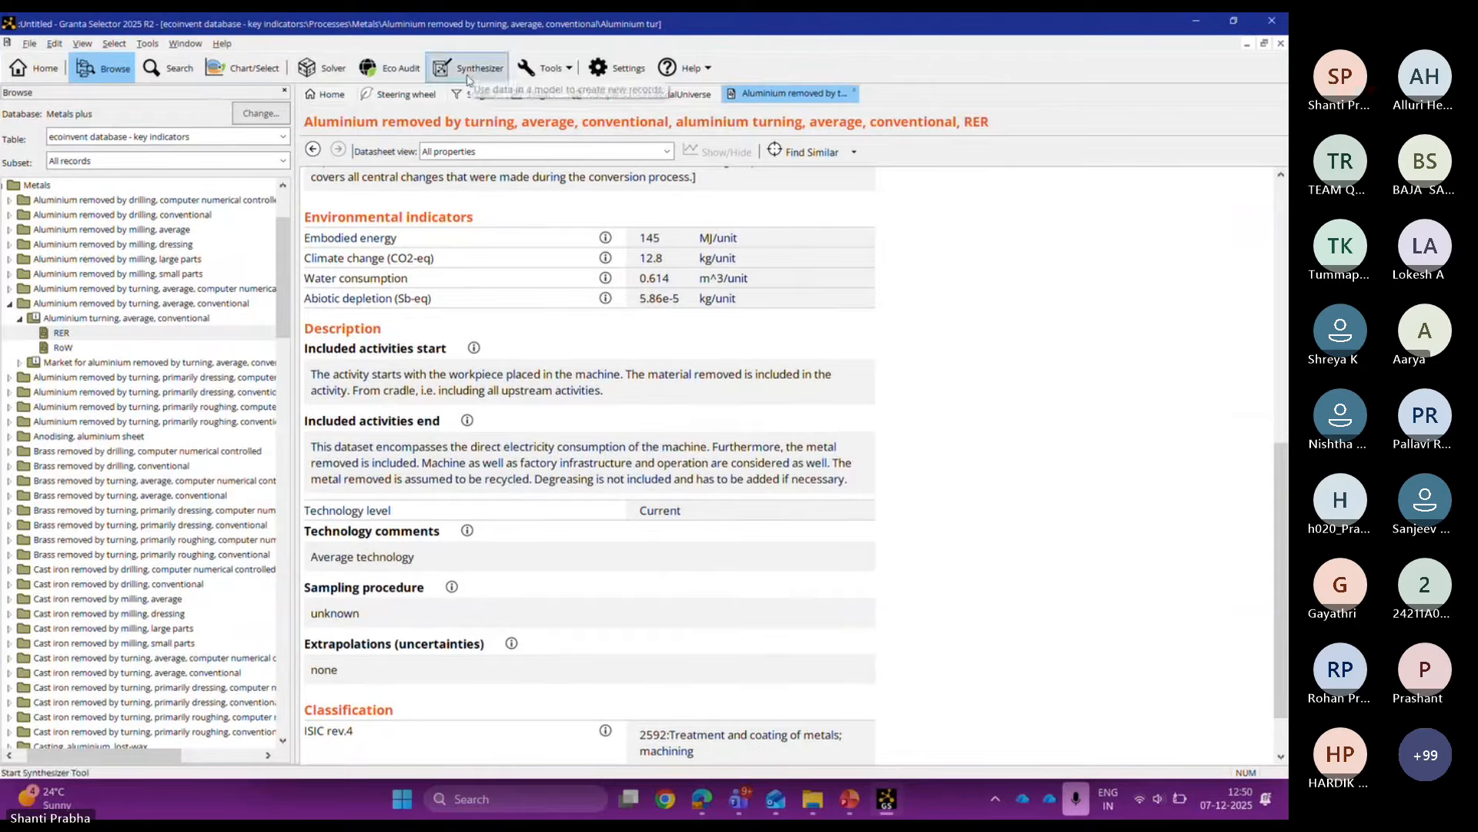
Step: Switch from the aluminium turning datasheet back to the Steering wheel Eco Audit tab
left_click(395, 95)
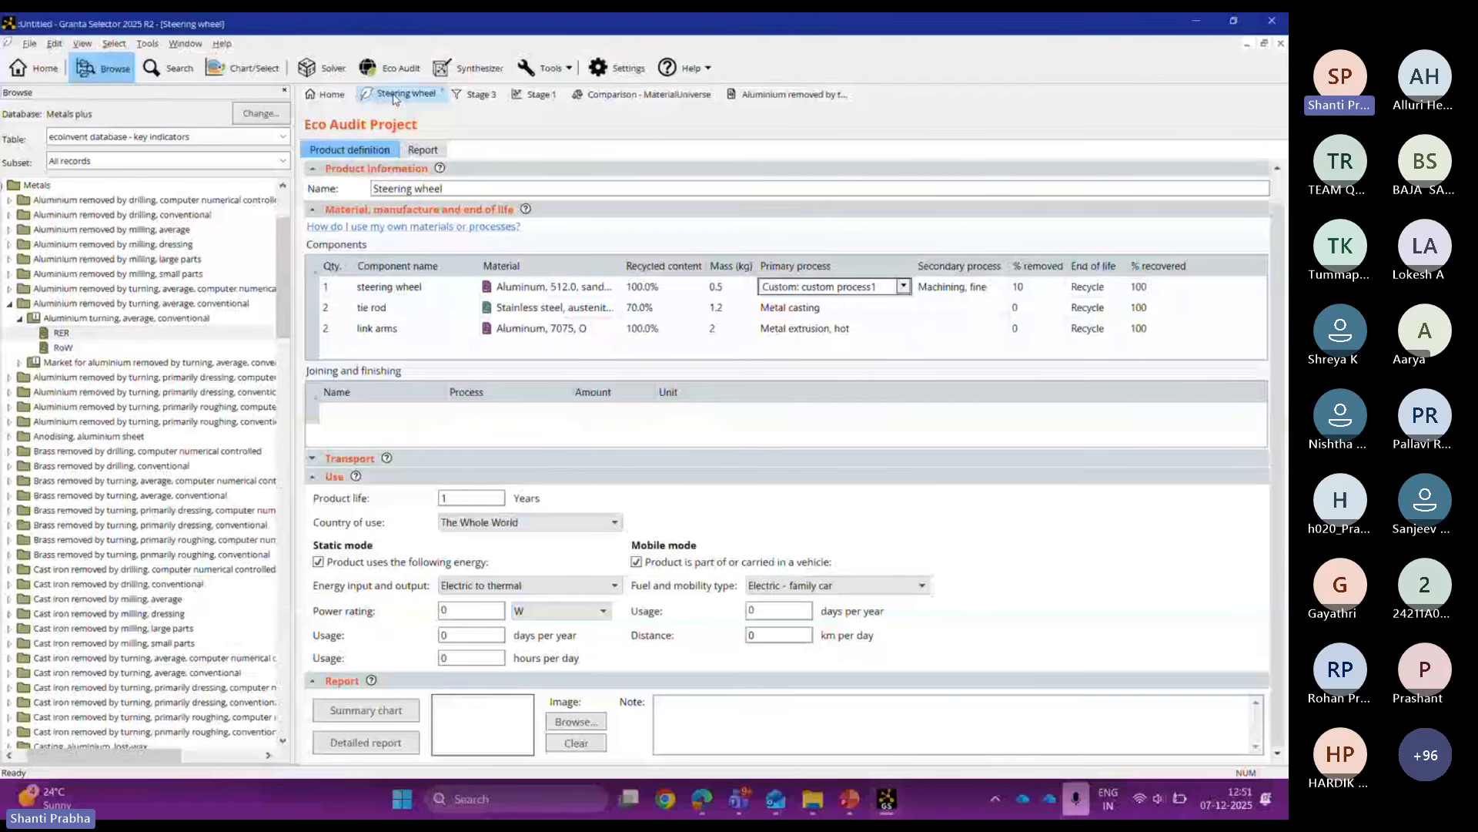
Step: Widen the project page and generate the Steering wheel CO2-eq summary chart by life phase
left_click_drag(293, 436, 236, 436)
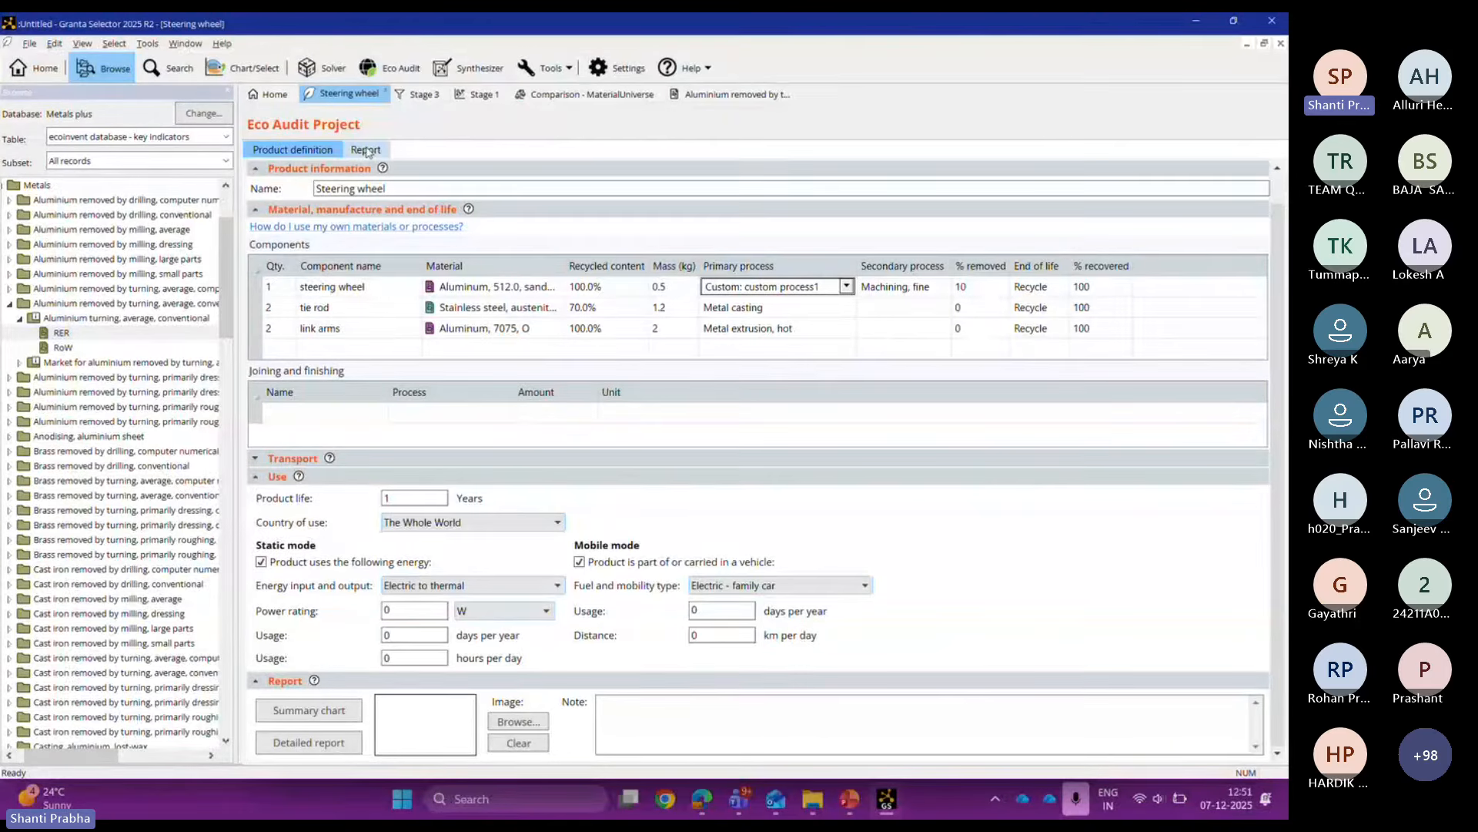
left_click(308, 709)
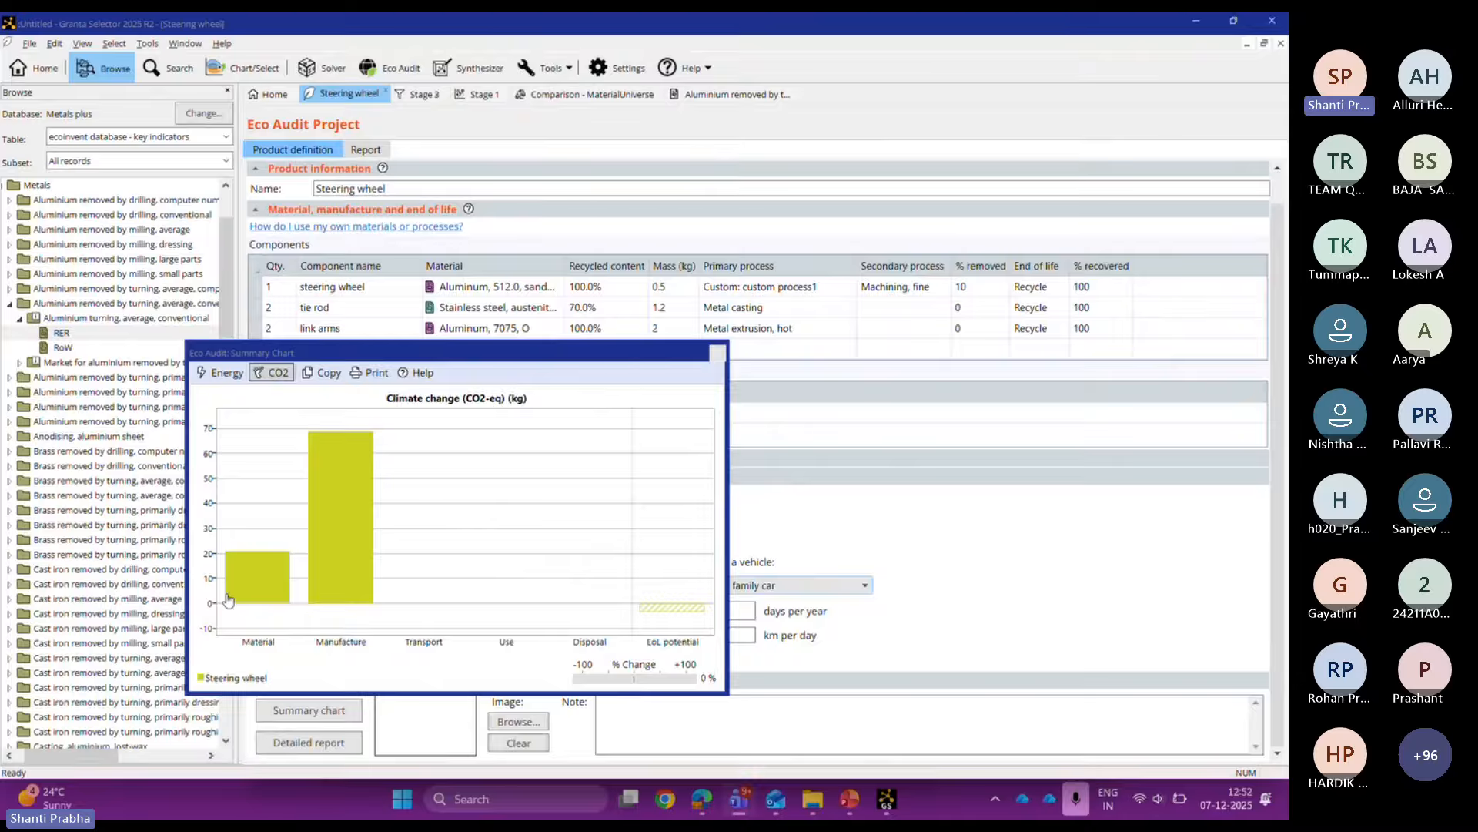
Step: Enlarge the summary chart window and switch it to Energy (MJ): material ~330 MJ, manufacture ~245 MJ
left_click_drag(722, 693, 722, 668)
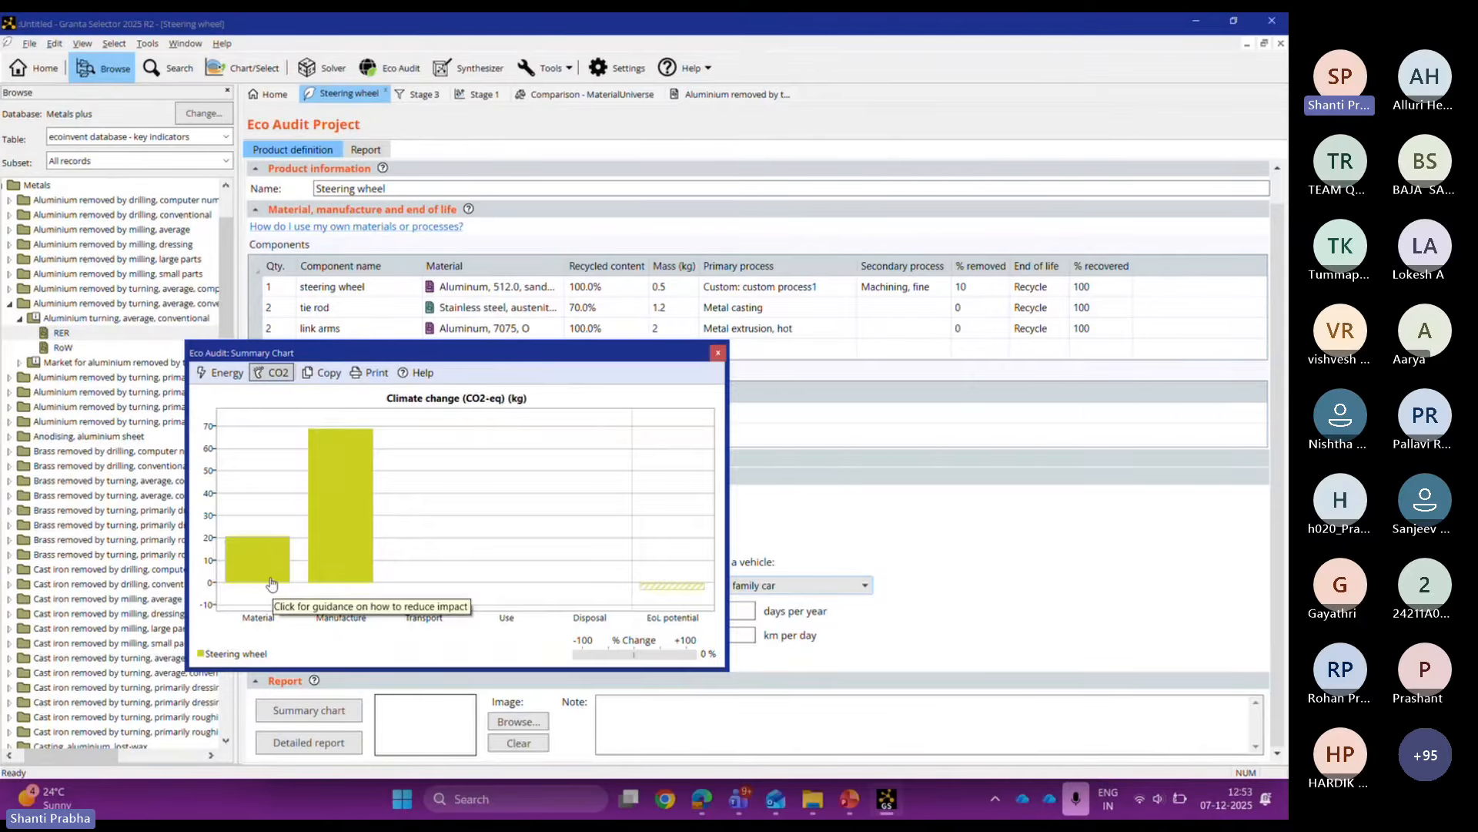
left_click_drag(727, 669, 775, 731)
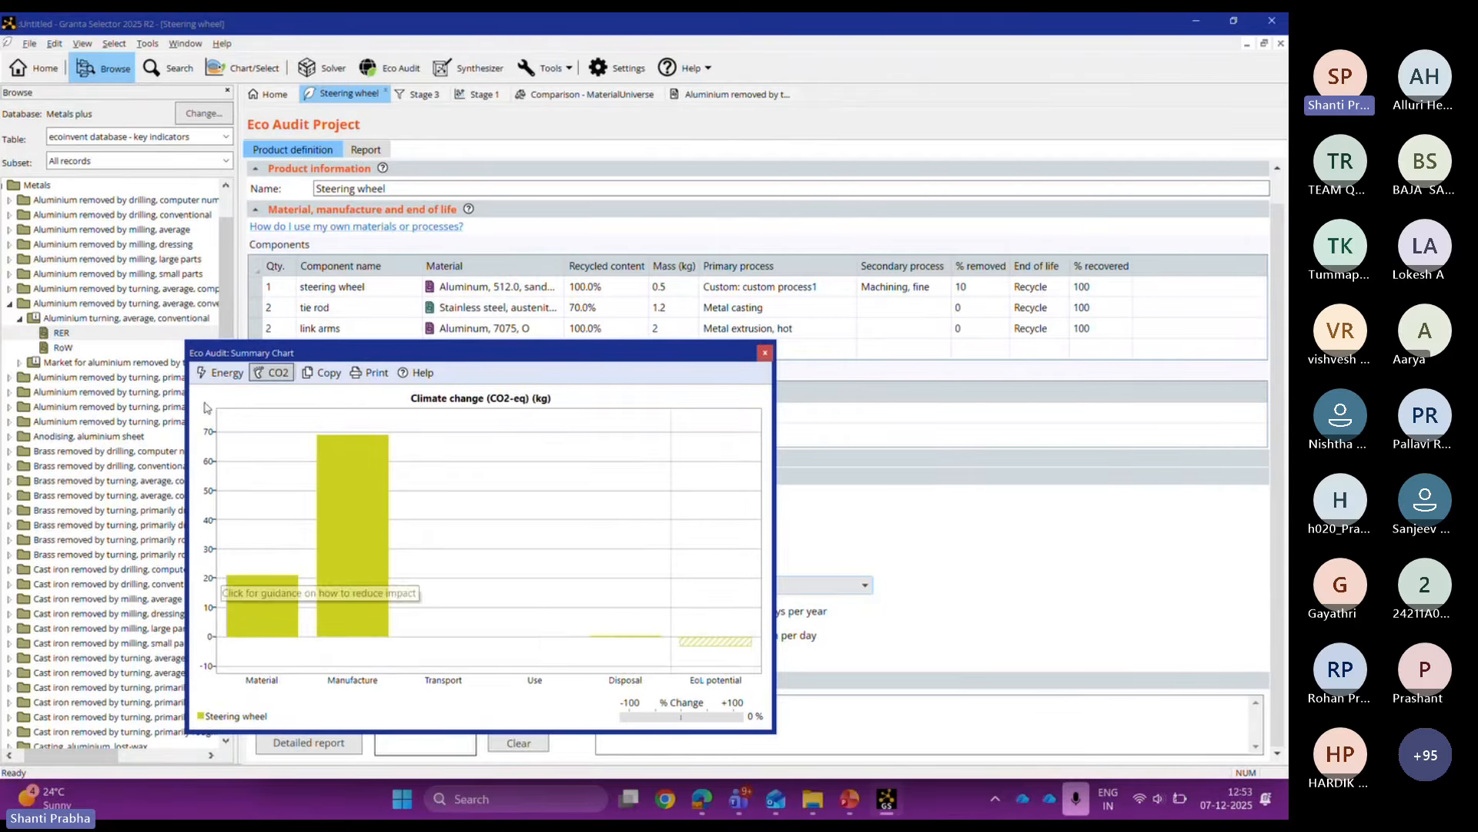
left_click(219, 374)
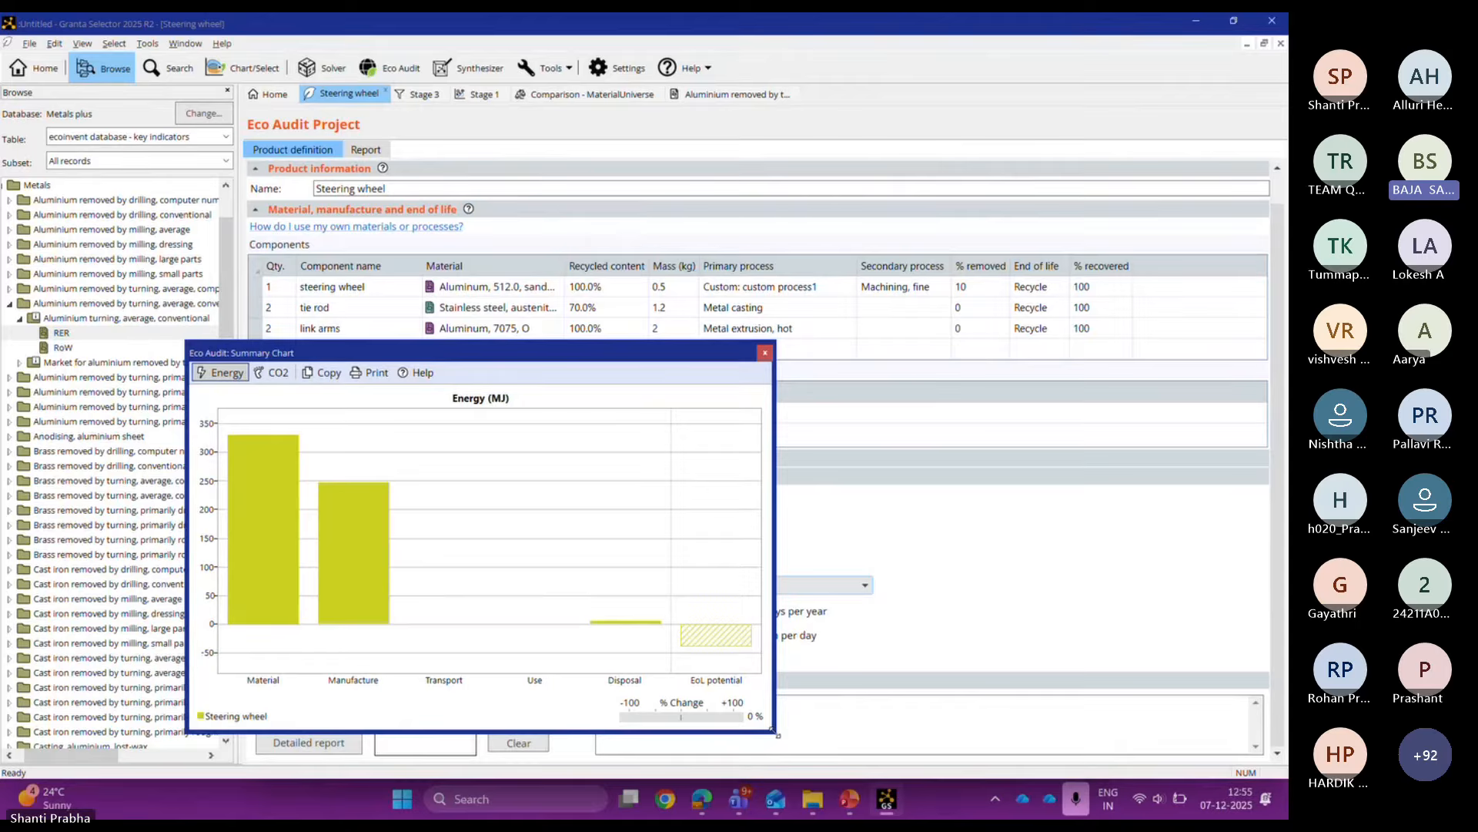
Step: Close the summary chart and display the selection project's three stages with 97 of 3889 materials passing
left_click(764, 354)
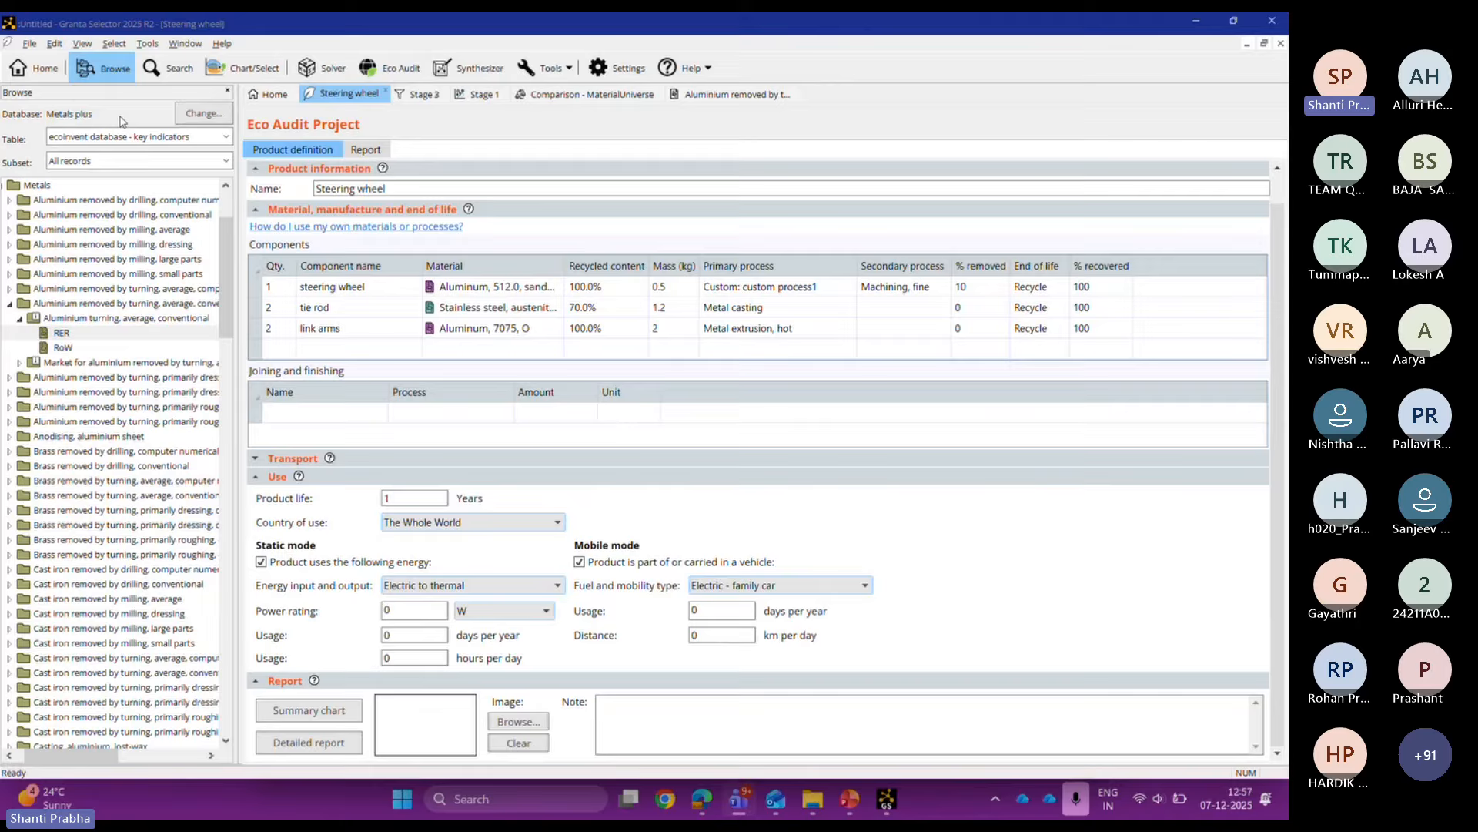
left_click(229, 80)
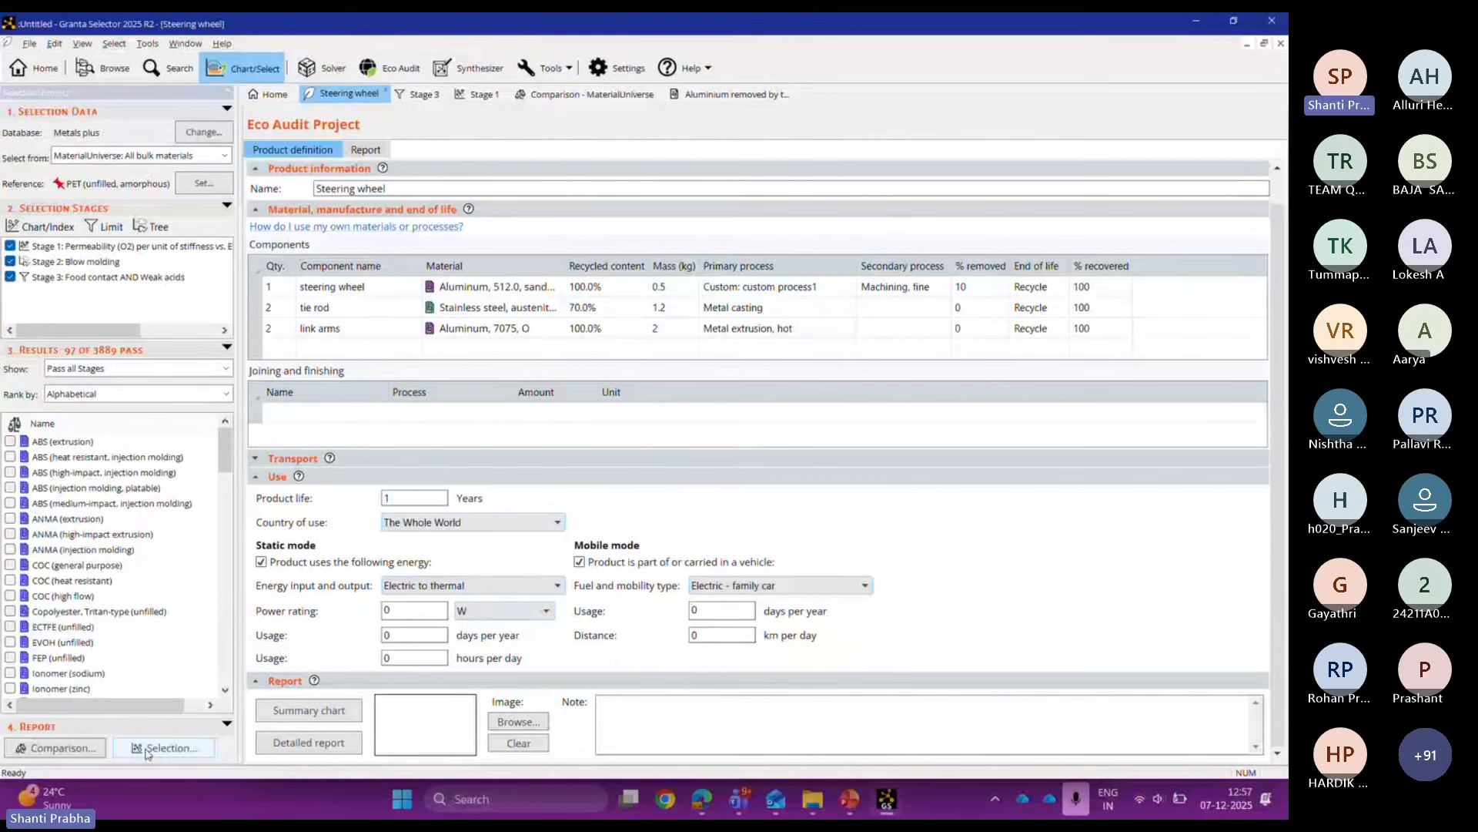
Step: Generate the six-page Selection Report covering Metals plus data, three-stage criteria and 97 passing records
left_click(147, 750)
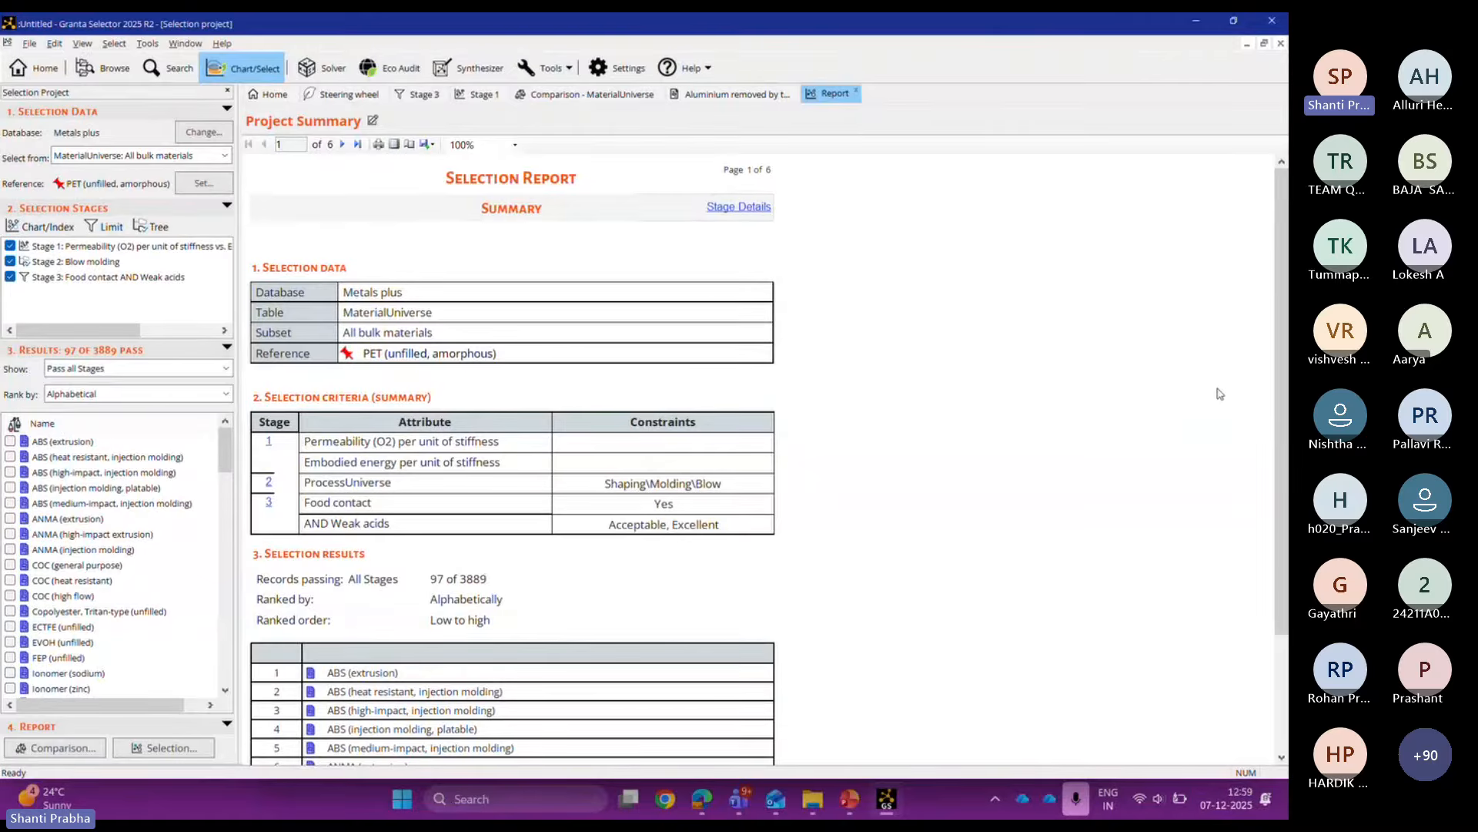
Step: Go via the Stage 3 tab back to the Steering wheel Eco Audit and open its Report view
left_click(416, 96)
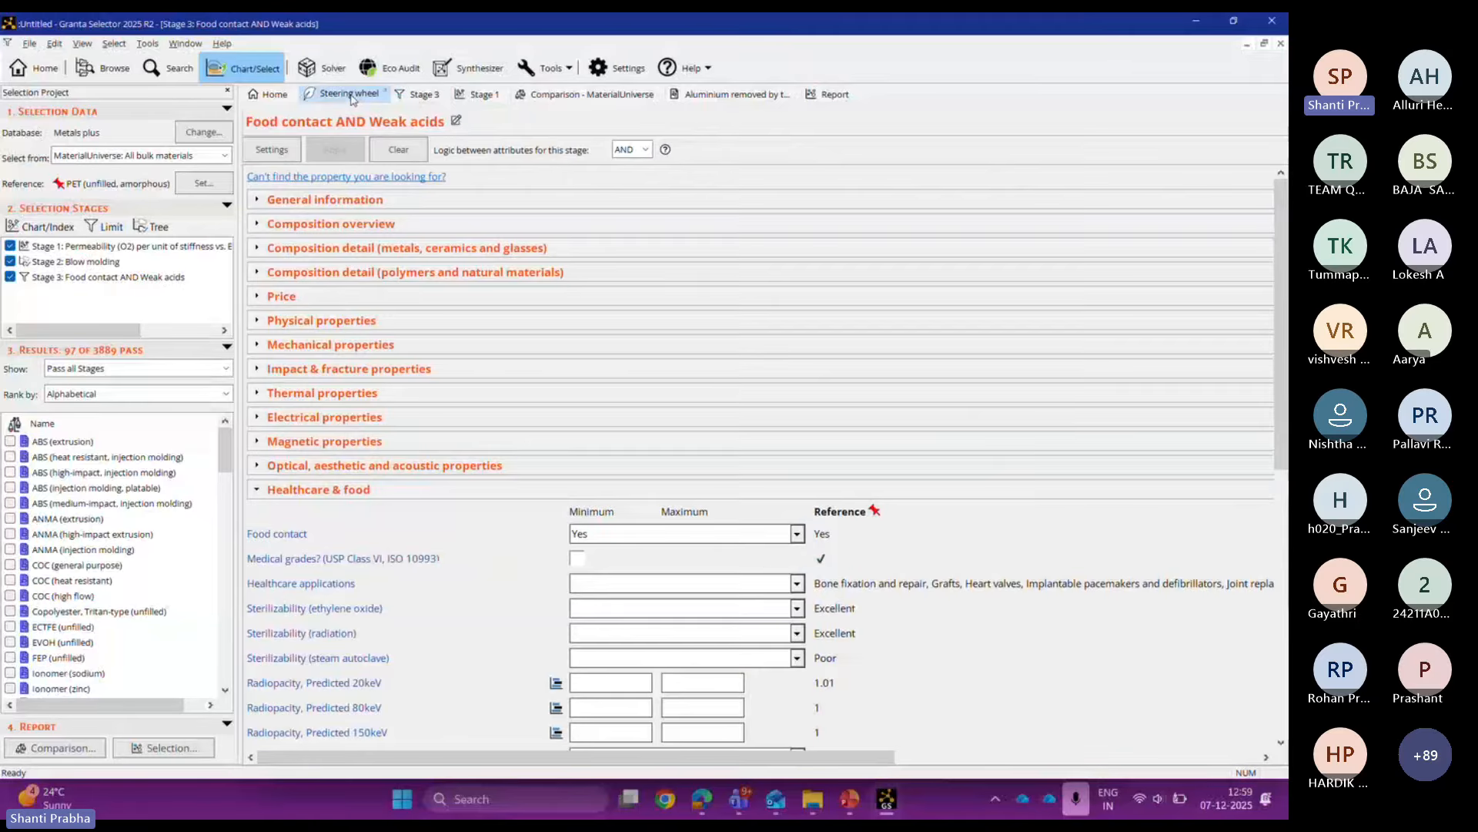
left_click(351, 95)
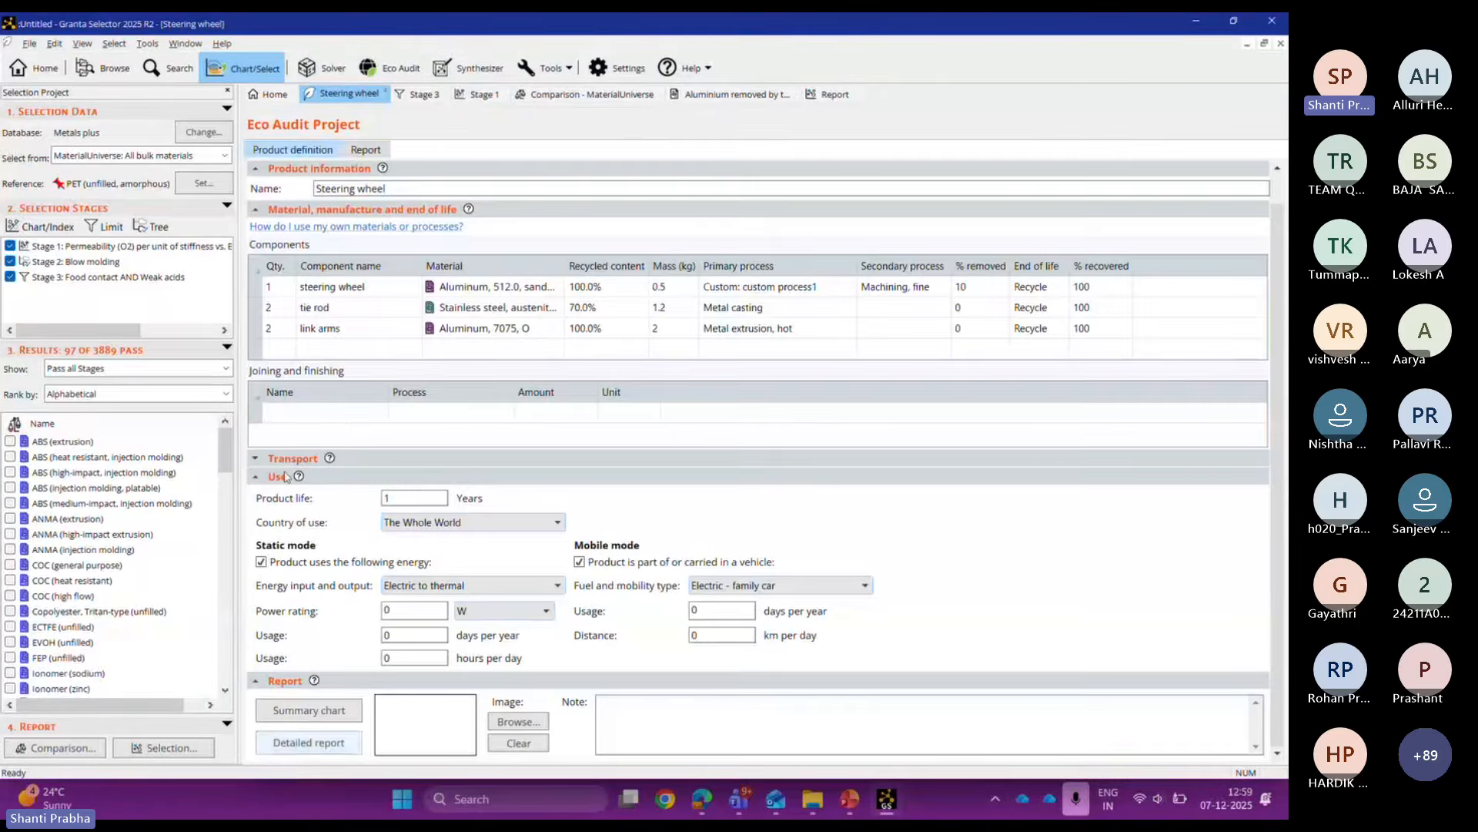
left_click(352, 154)
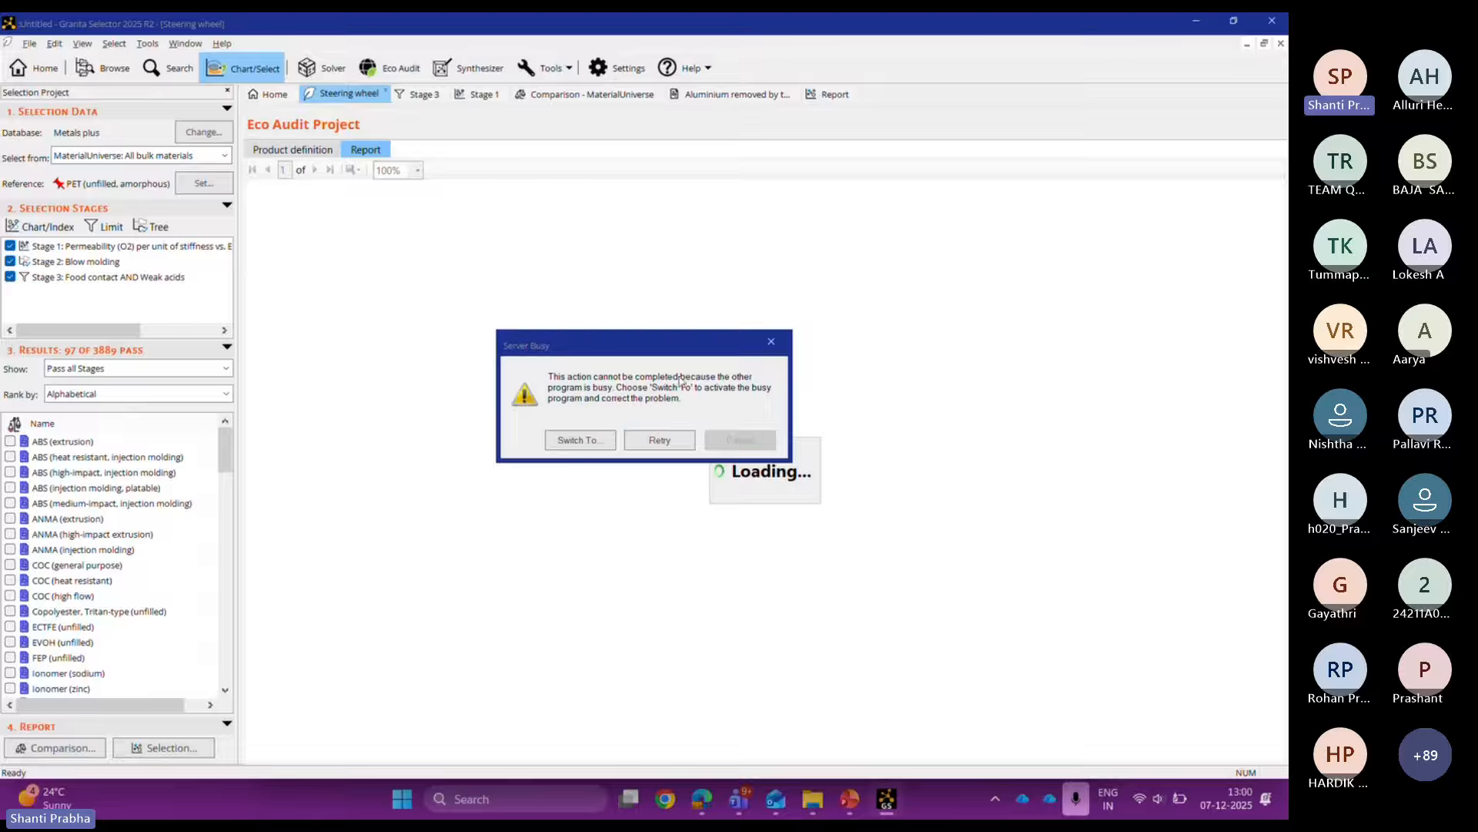
left_click(601, 435)
left_click(659, 440)
mouse_move(855, 810)
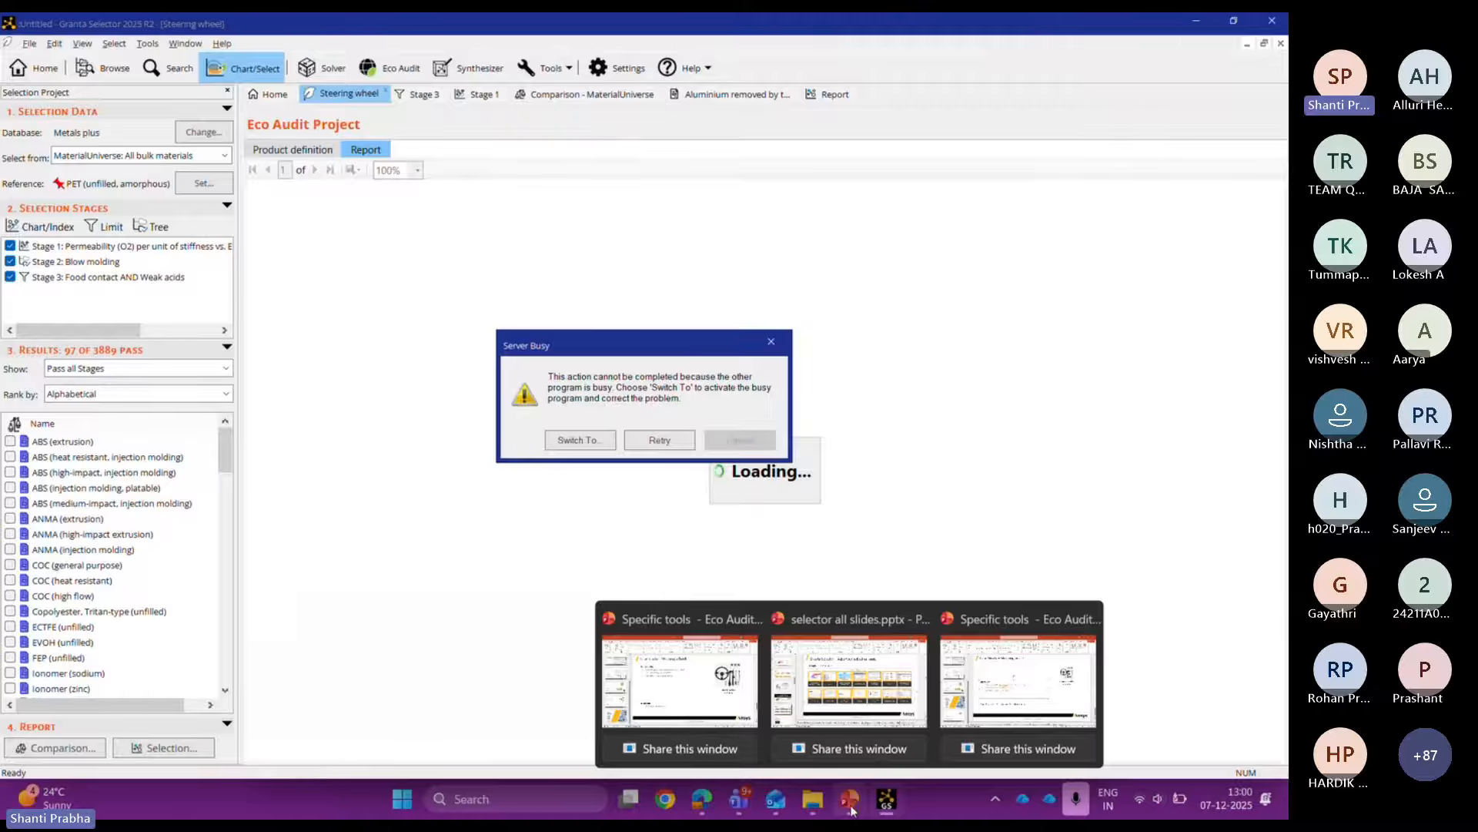
Step: Bring up the Eco Audit deck on slide 6, Smoothie bottle case study, and select its function text box
left_click(851, 810)
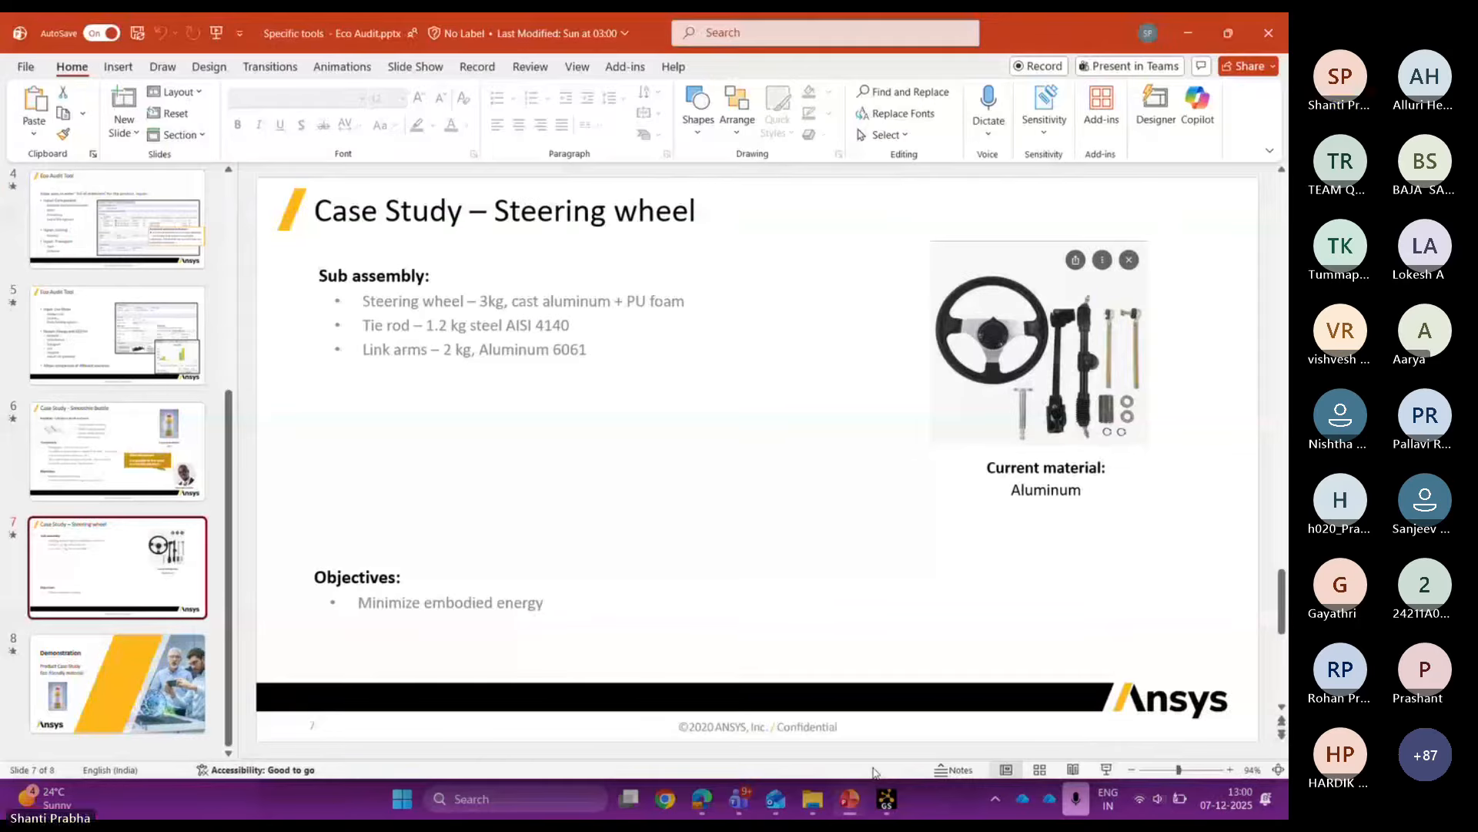
left_click(202, 423)
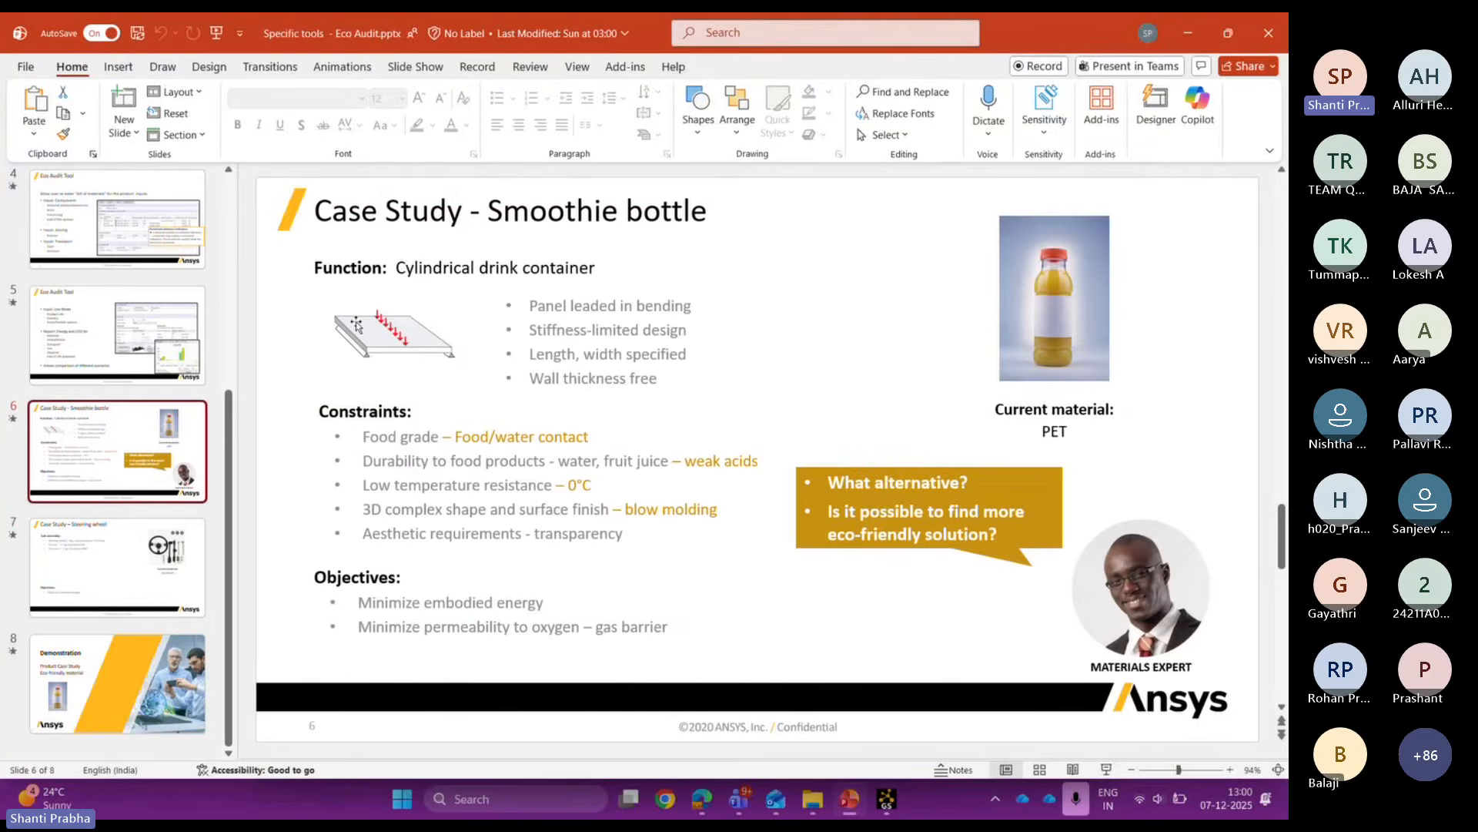
left_click(394, 339)
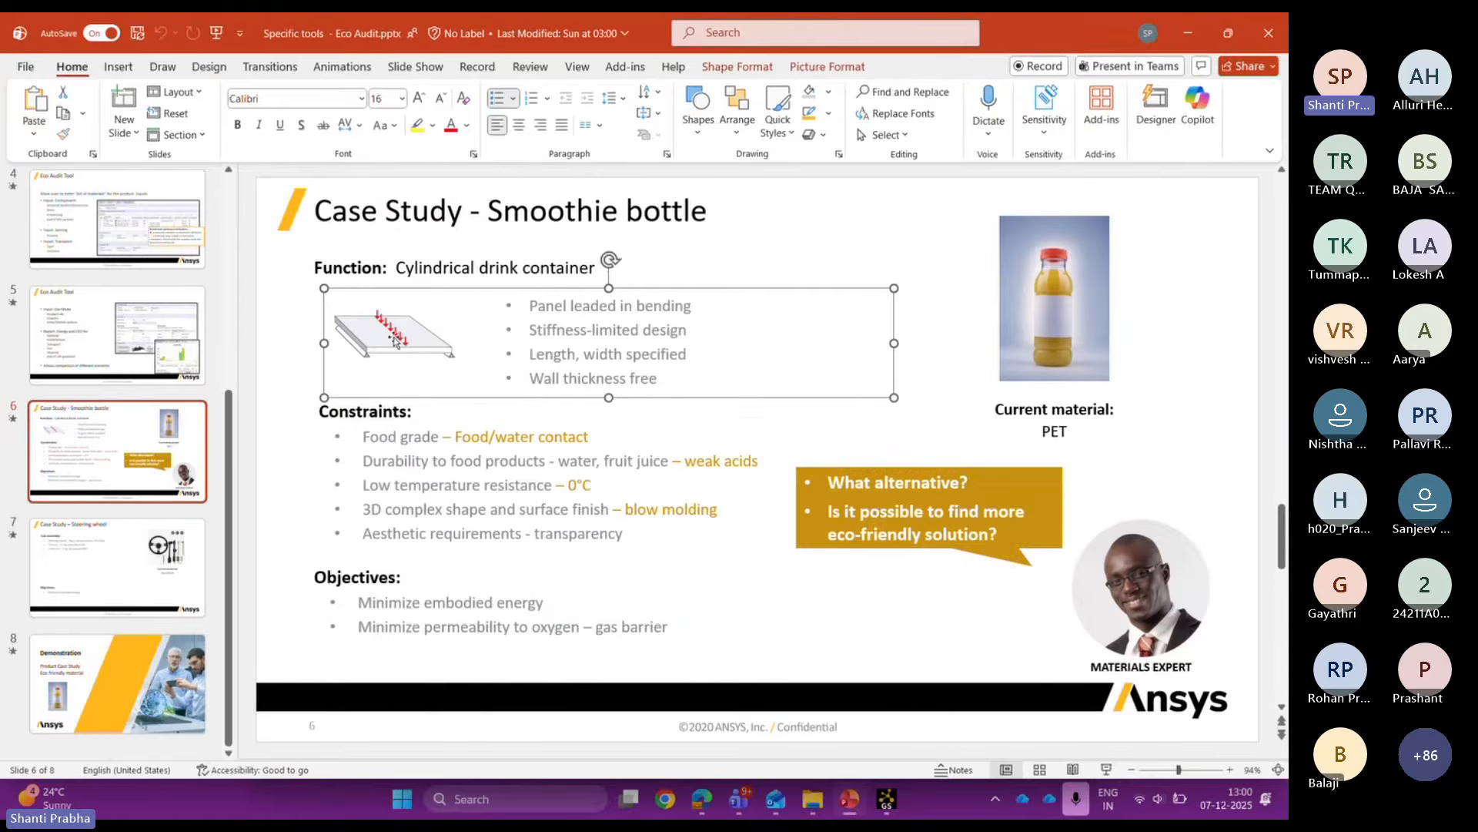